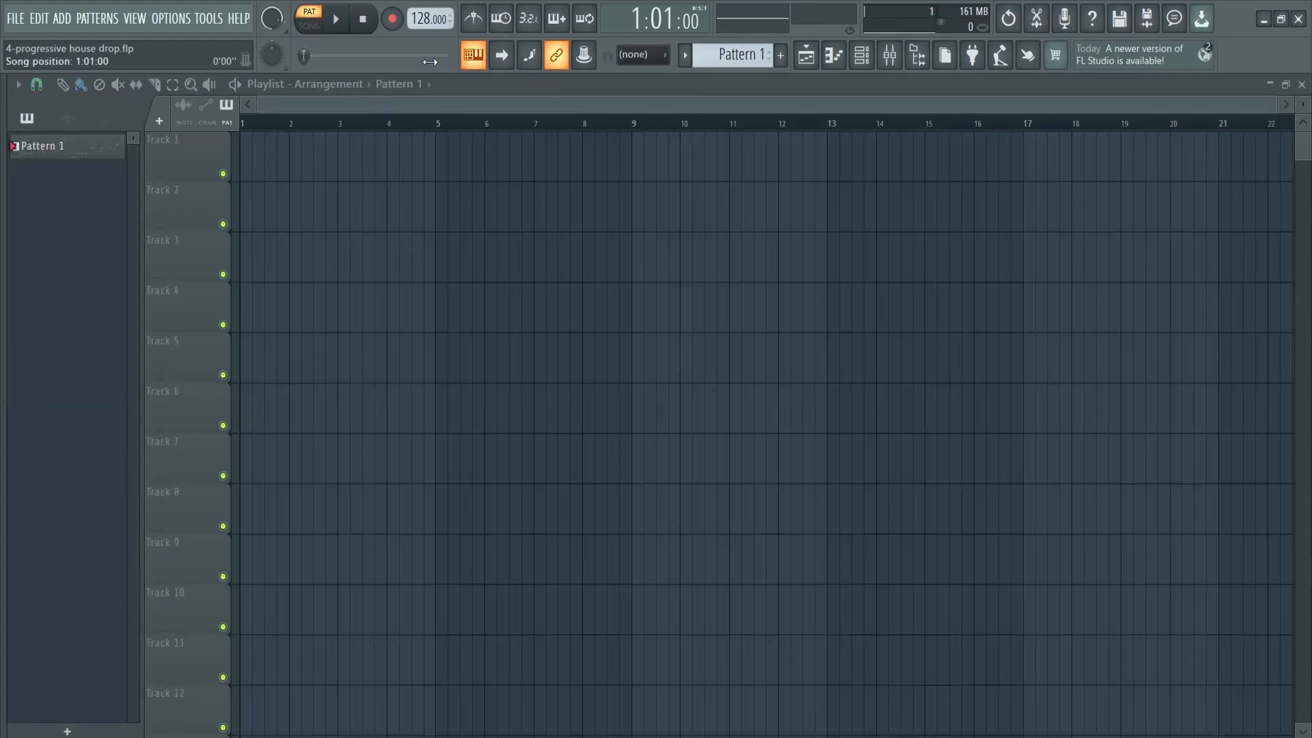
Confirm the project tempo at 128 BPM
{"action": "right_click", "coordinate": [421, 22]}
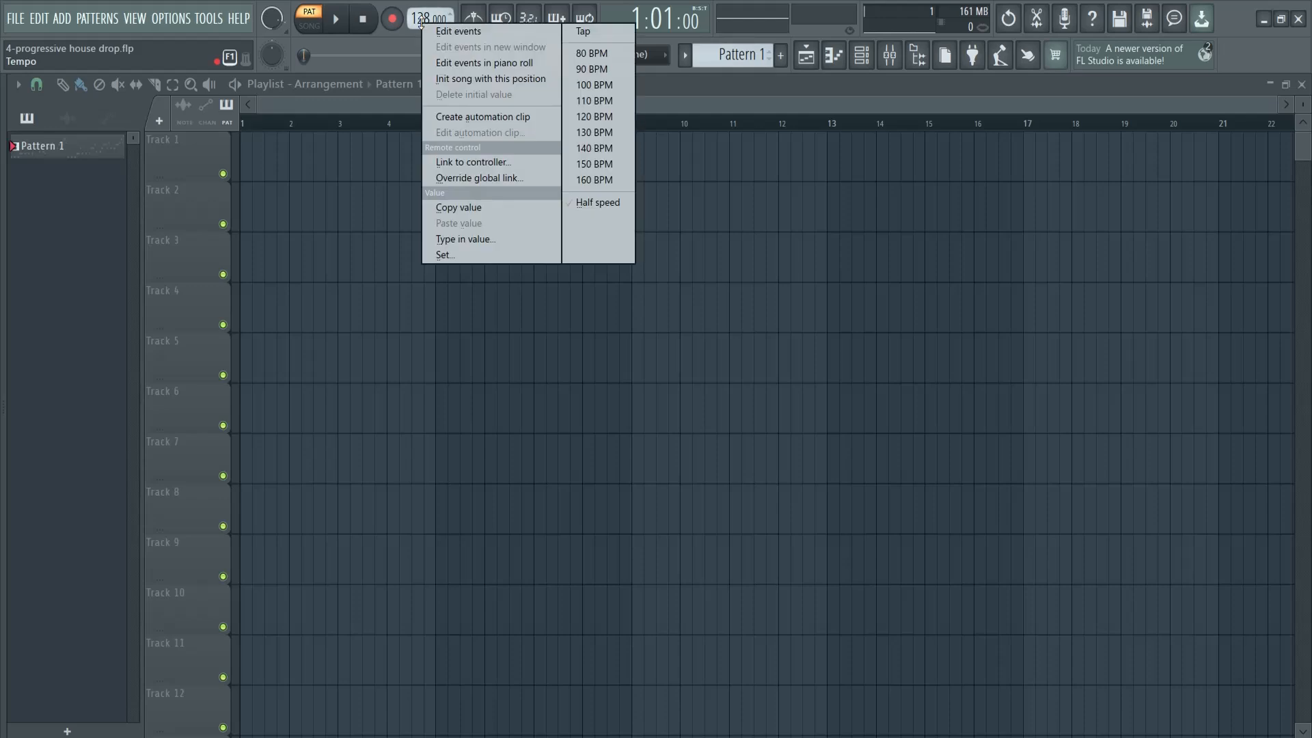
{"action": "left_click", "coordinate": [464, 239]}
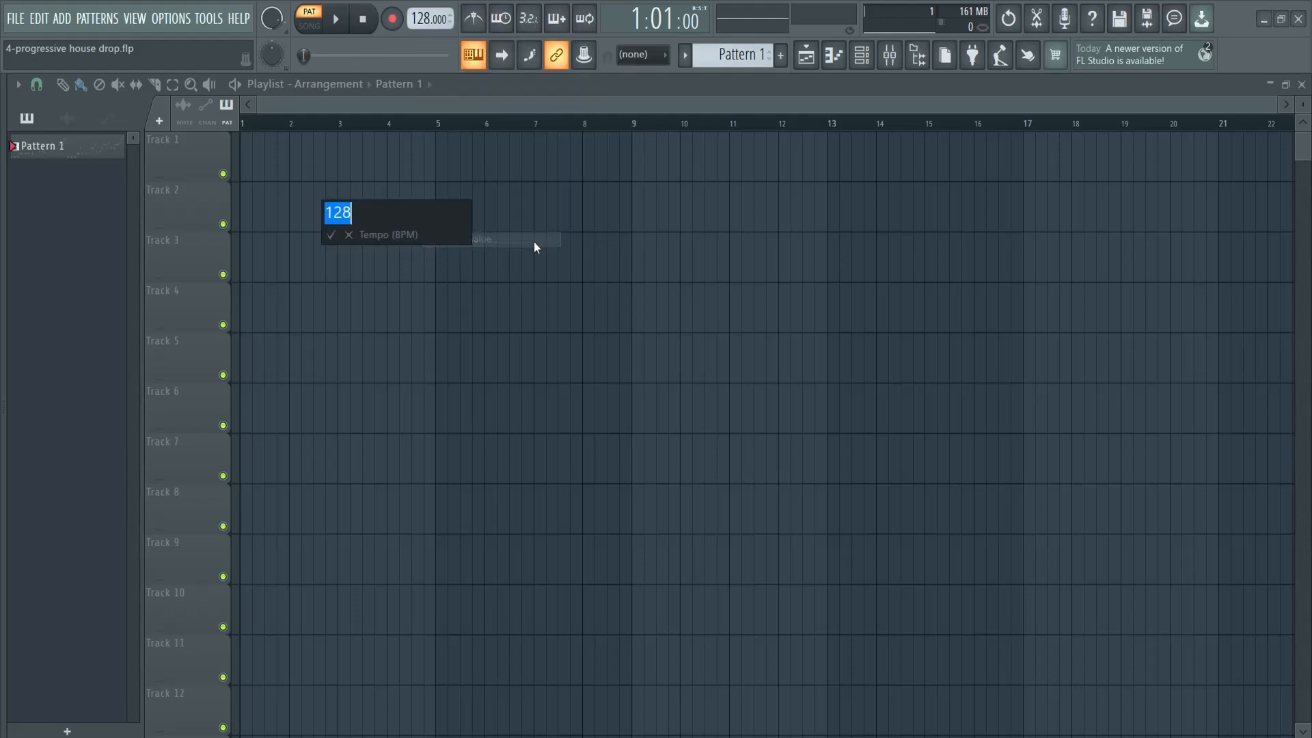
{"action": "left_click", "coordinate": [331, 236]}
Open the FL Keys channel's notes in the piano roll and close the channel rack
{"action": "key", "text": "F6"}
{"action": "left_click", "coordinate": [659, 387]}
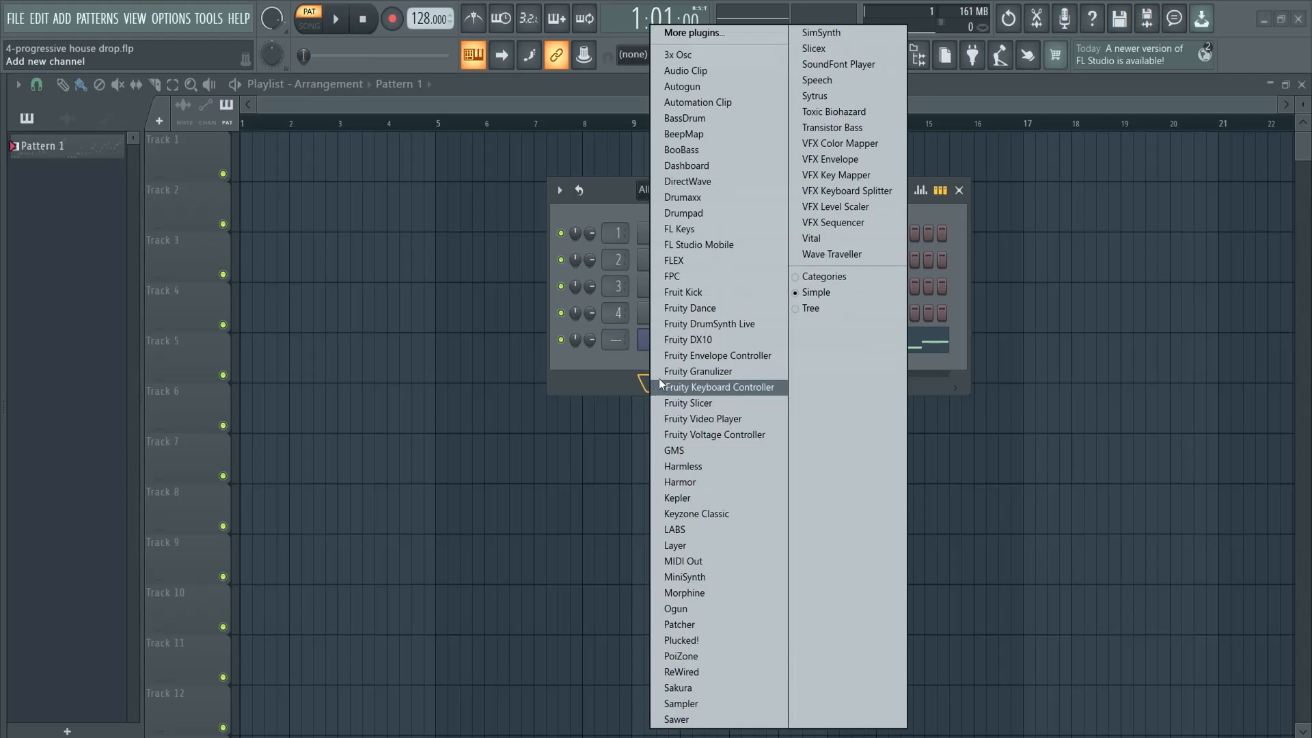
{"action": "left_click", "coordinate": [592, 385]}
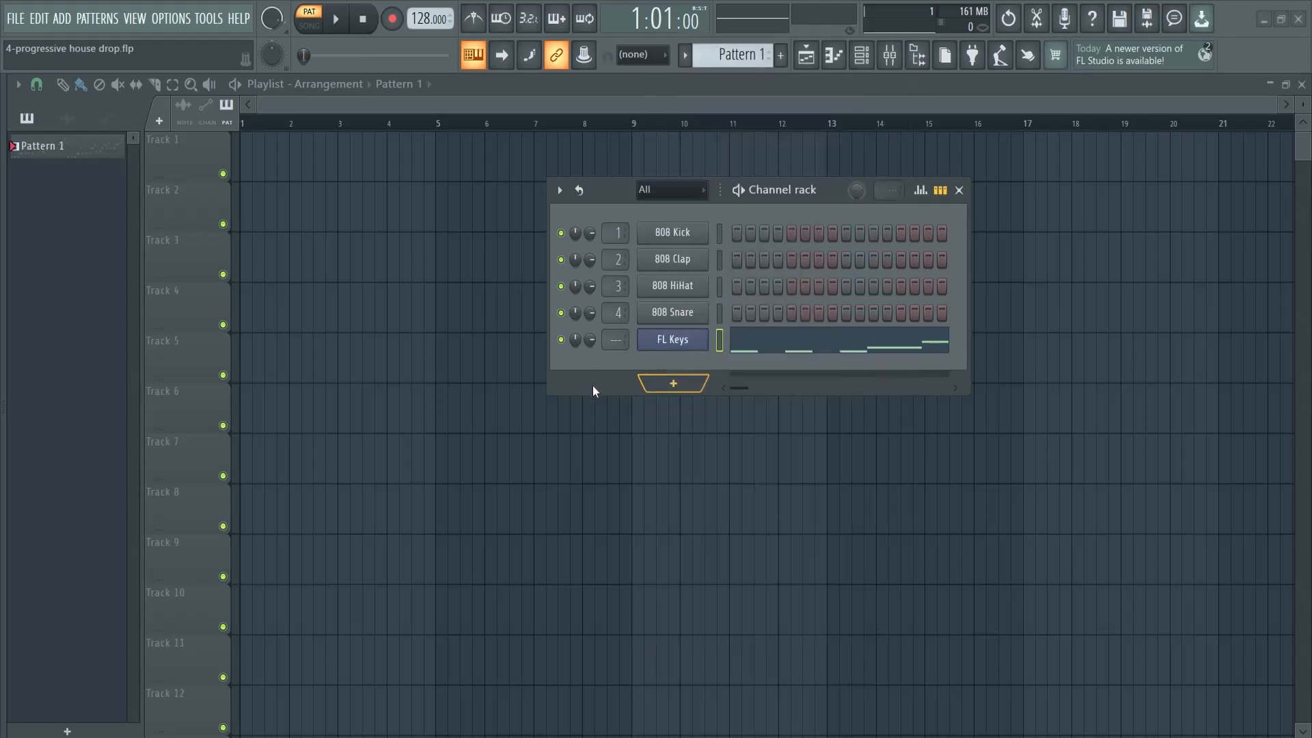
{"action": "left_click", "coordinate": [743, 346]}
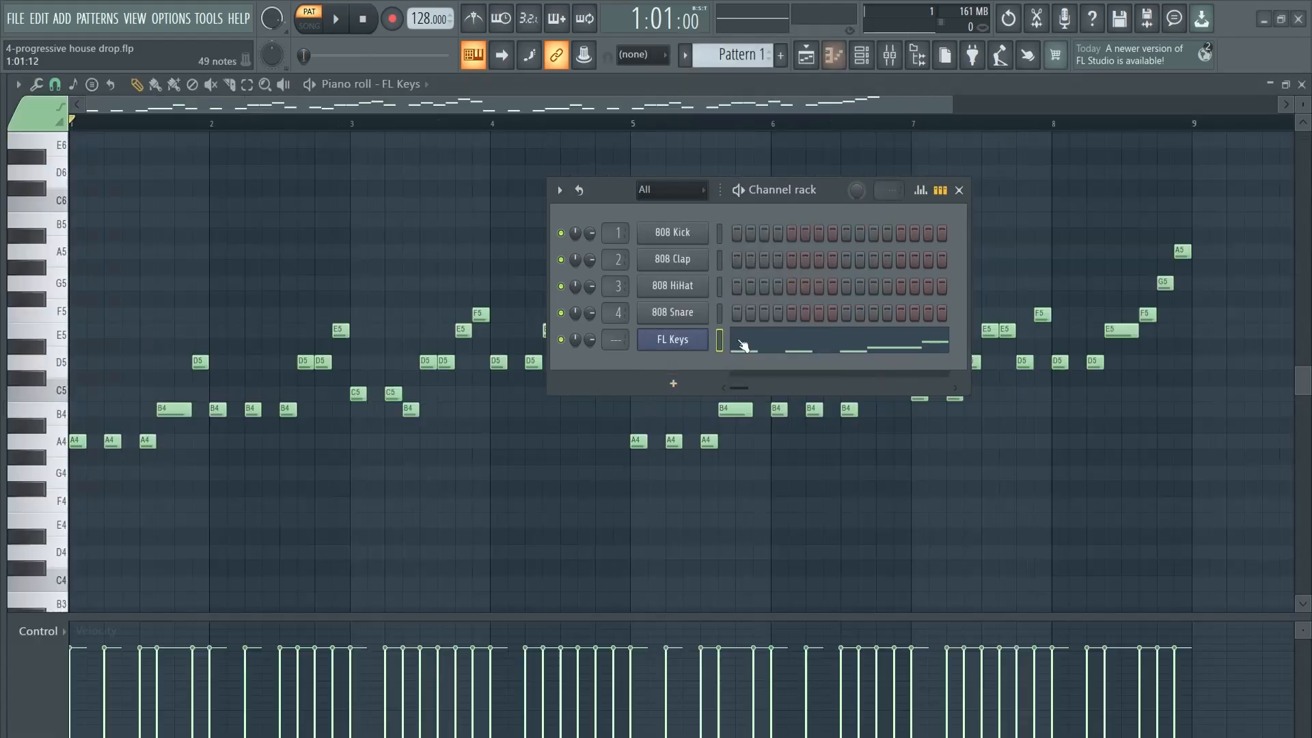
{"action": "left_click", "coordinate": [961, 191]}
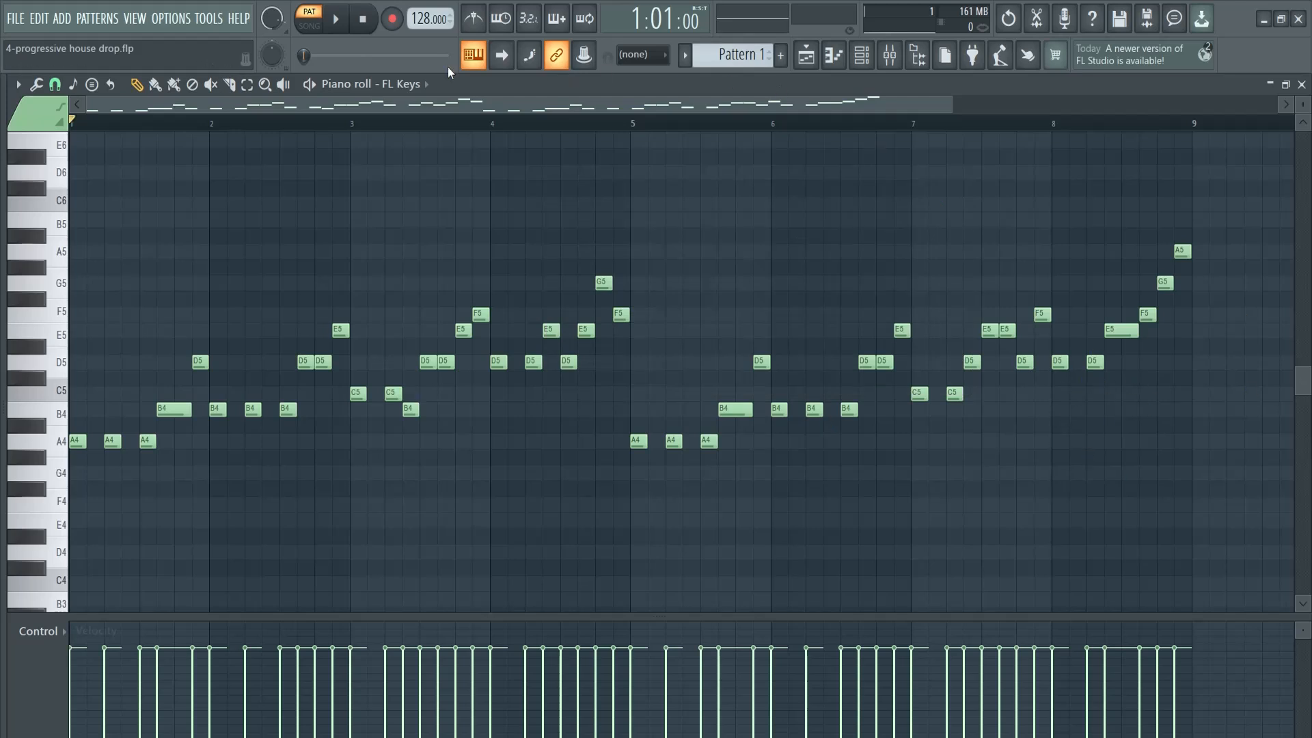
Play back the FL Keys melody and stop it near the end of the pattern
{"action": "left_click", "coordinate": [338, 29]}
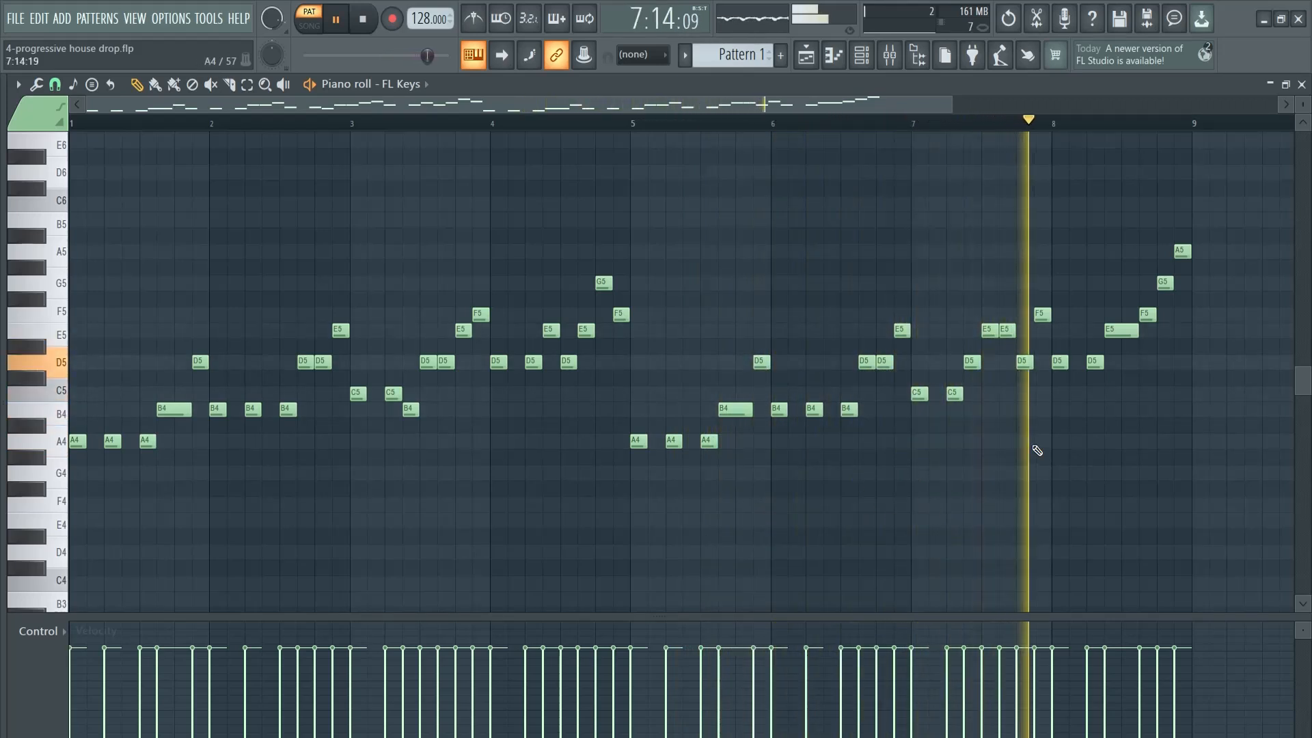
{"action": "key", "text": "space"}
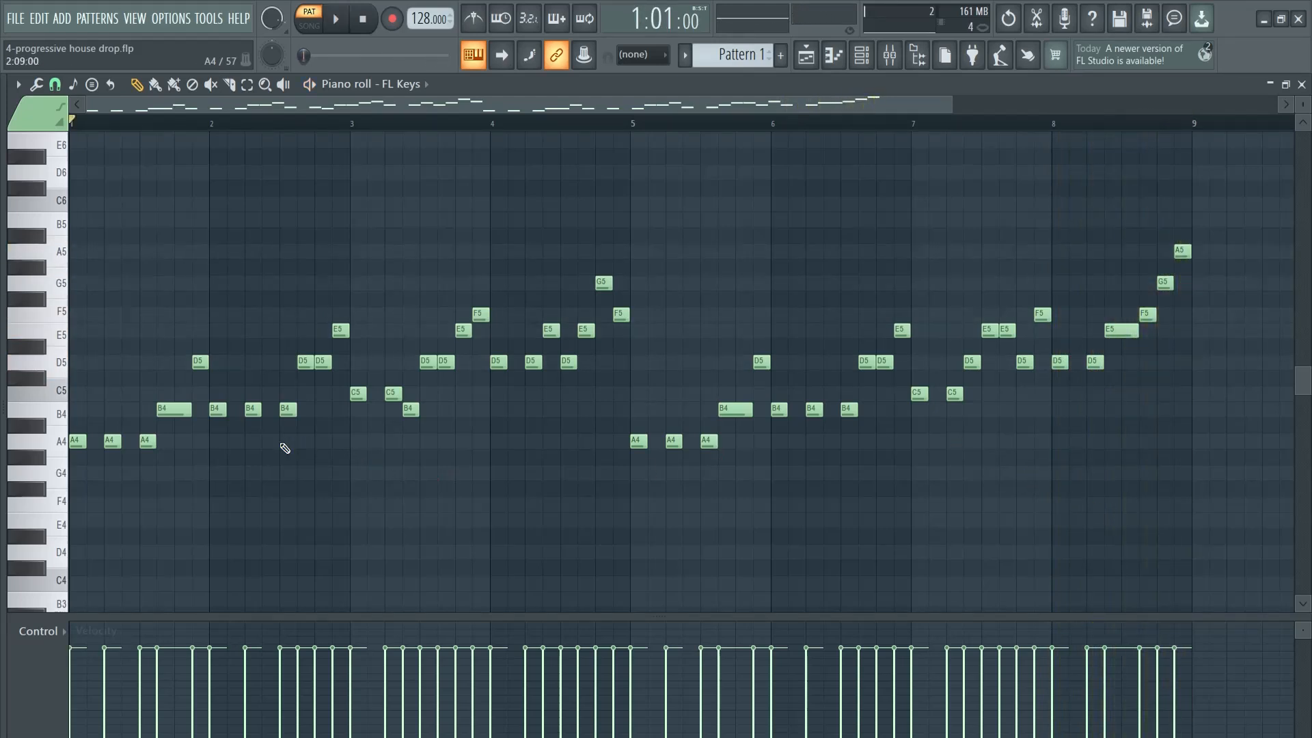
Choose the Major (Ionian) scale with root note C for the piano roll
{"action": "scroll", "coordinate": [276, 454], "scroll_direction": "down", "scroll_amount": 3}
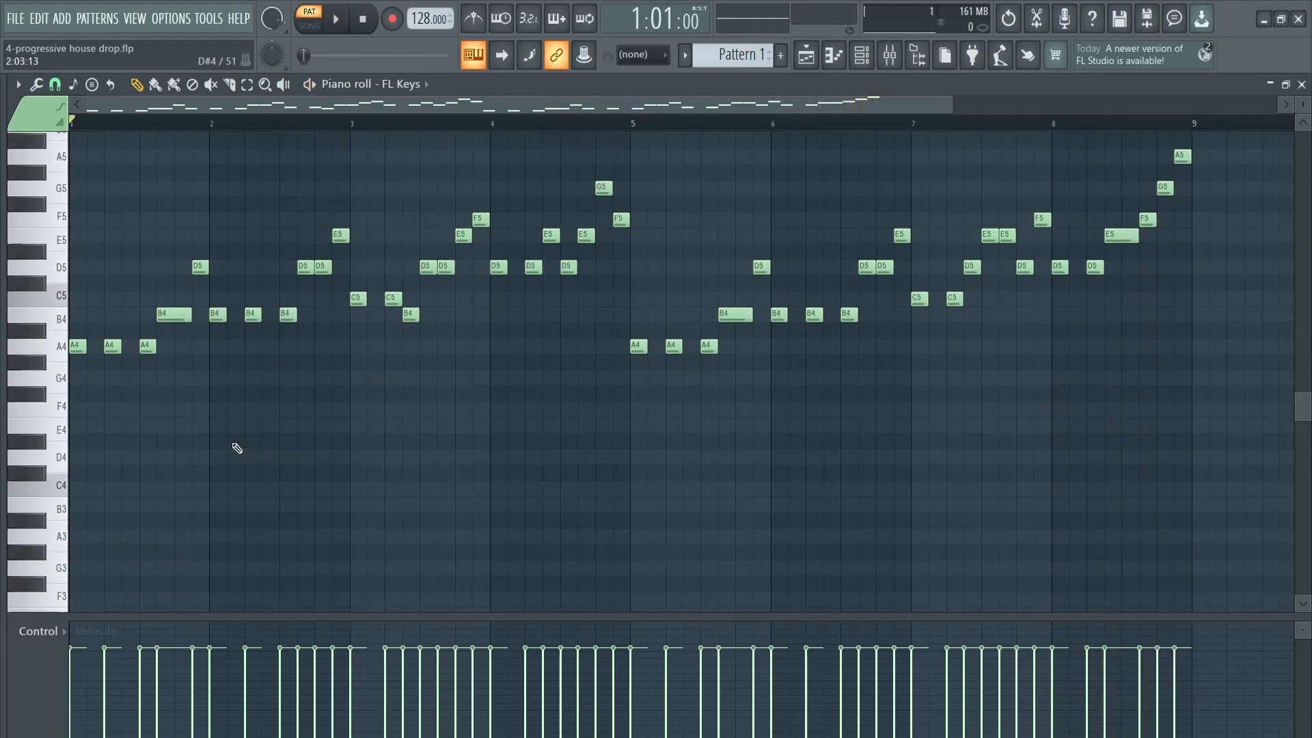
{"action": "left_click", "coordinate": [80, 87]}
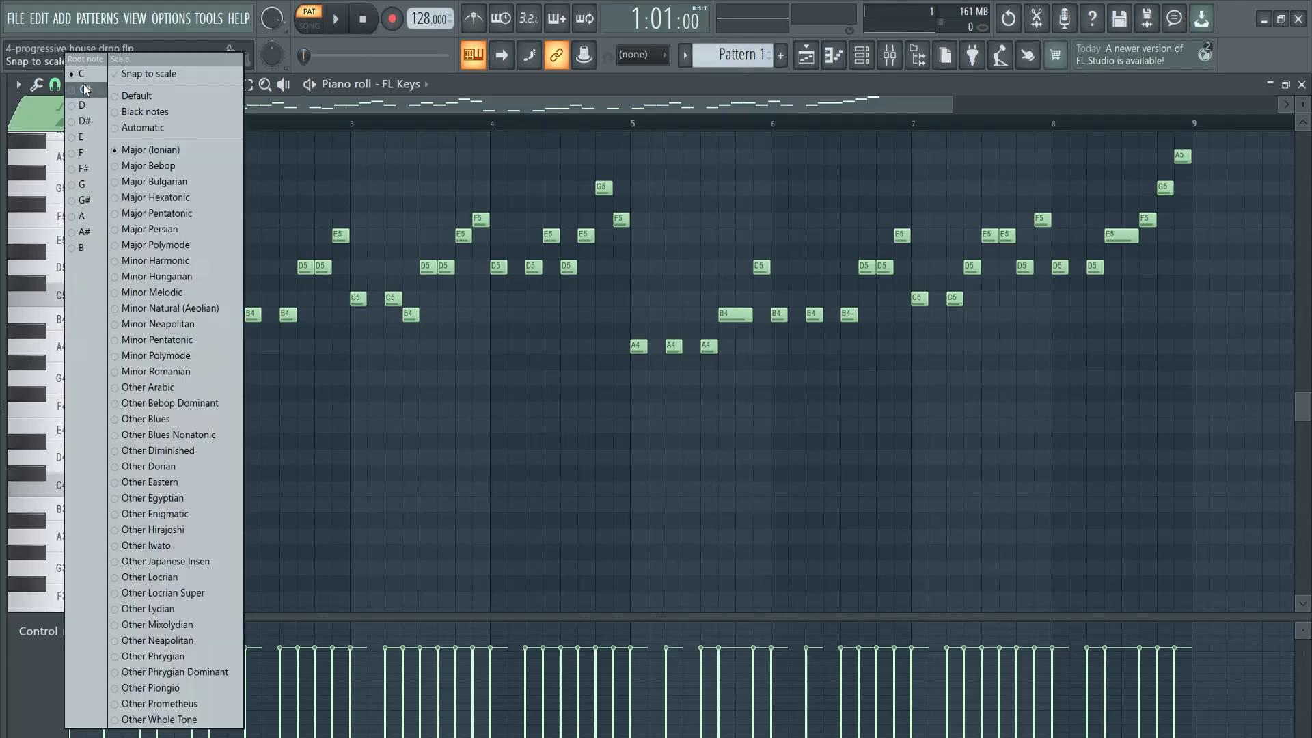
{"action": "left_click", "coordinate": [145, 151]}
{"action": "scroll", "coordinate": [264, 476], "scroll_direction": "down", "scroll_amount": 4}
{"action": "scroll", "coordinate": [232, 458], "scroll_direction": "up", "scroll_amount": 1}
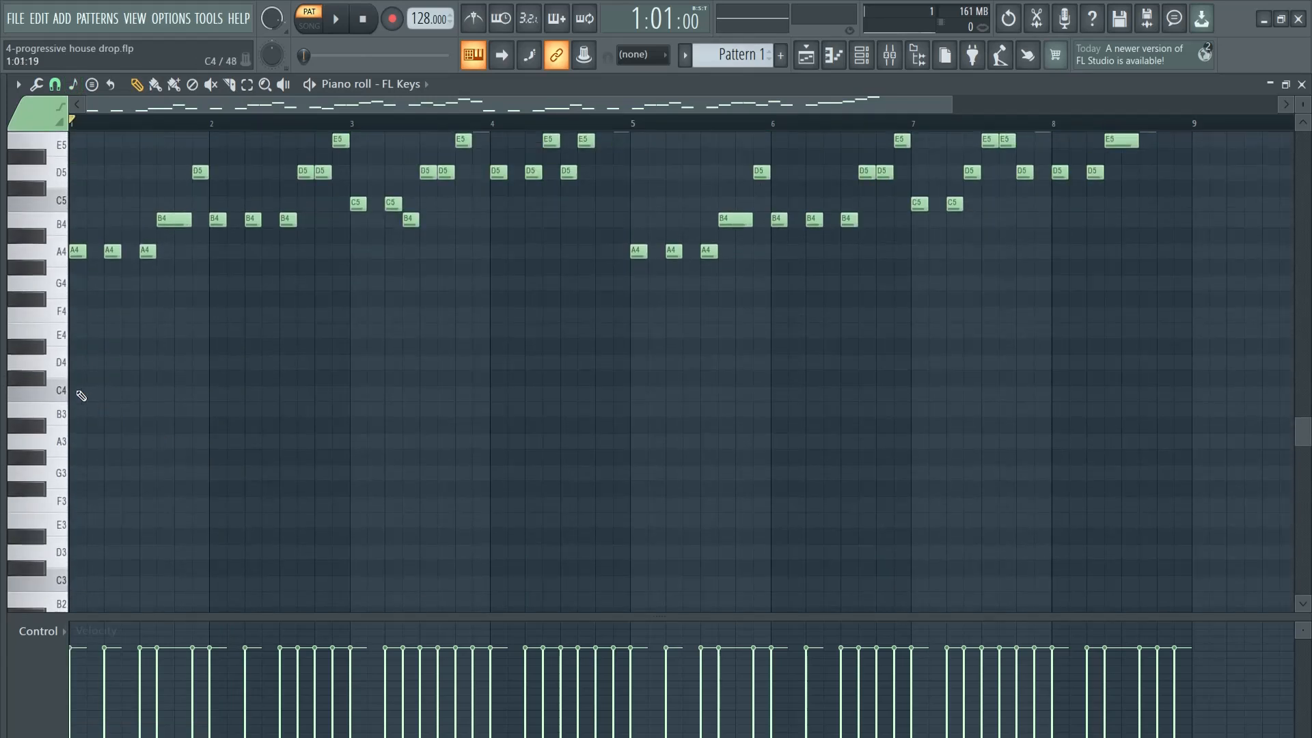
Transpose the whole FL Keys melody up one octave and play the beginning back
{"action": "scroll", "coordinate": [460, 448], "scroll_direction": "up", "scroll_amount": 4}
{"action": "key", "text": "ctrl+Up"}
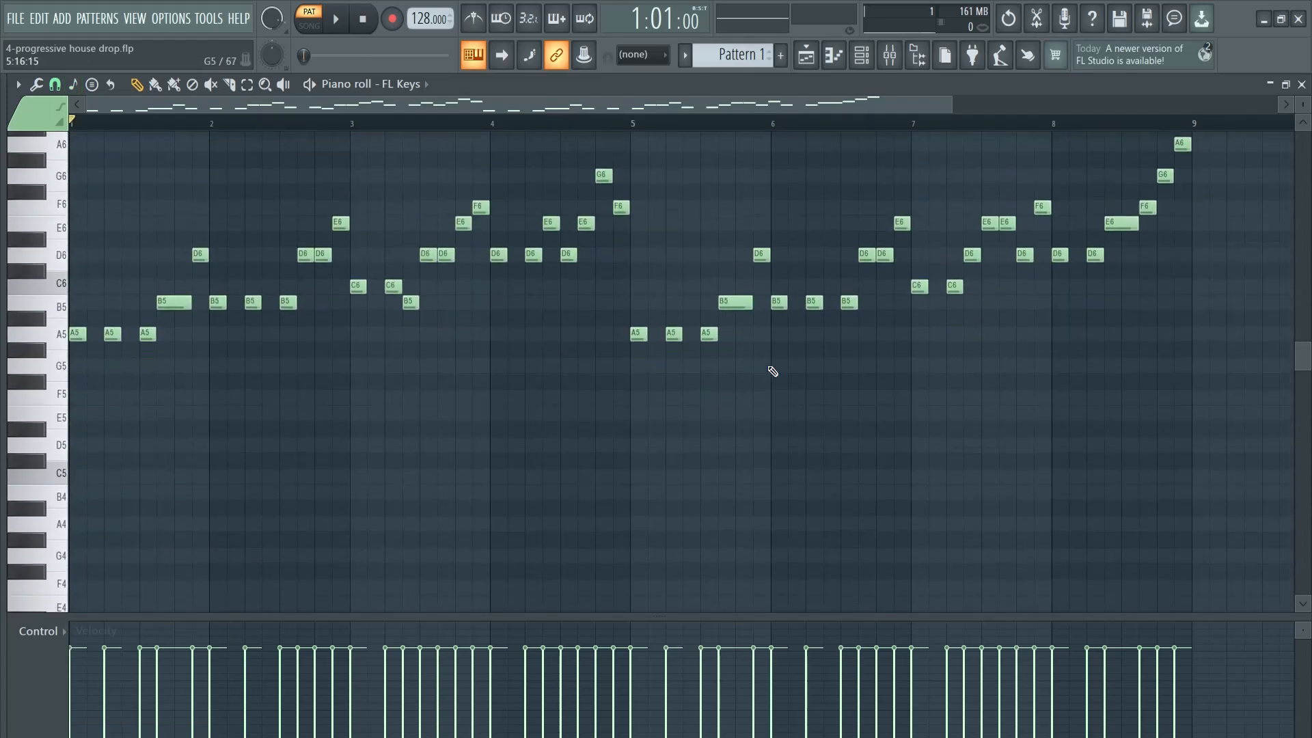
{"action": "scroll", "coordinate": [483, 390], "scroll_direction": "up", "scroll_amount": 6}
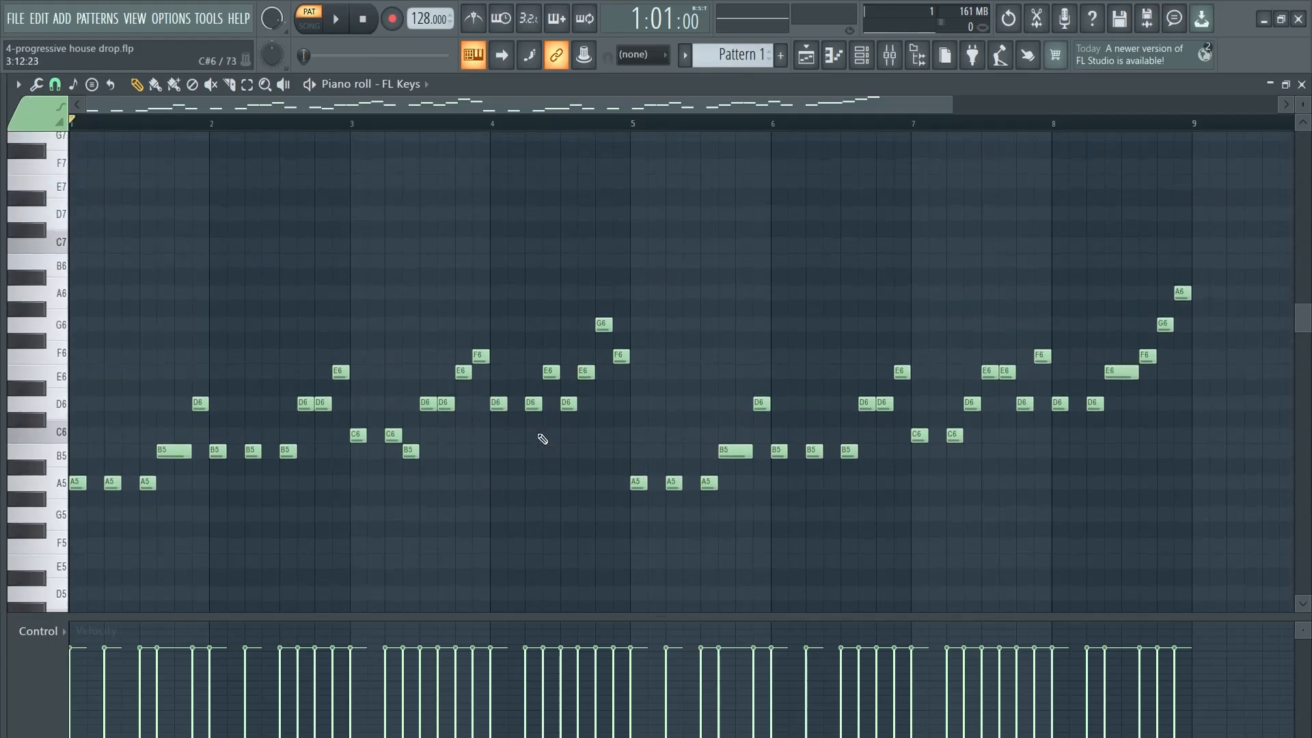
{"action": "scroll", "coordinate": [589, 431], "scroll_direction": "down", "scroll_amount": 4}
{"action": "key", "text": "space"}
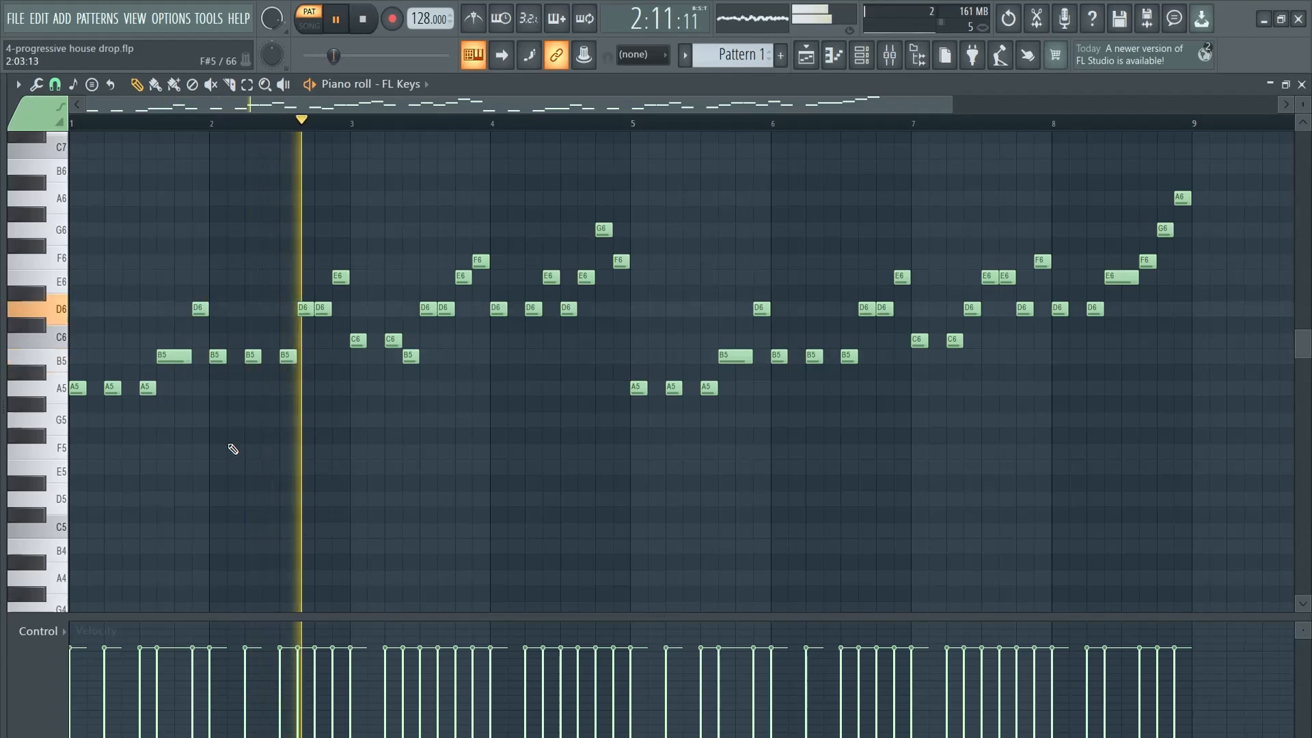
{"action": "key", "text": "space"}
Build a one-bar C major chord from C4, E4 and G4 in bar 1 and play it with the melody
{"action": "scroll", "coordinate": [215, 457], "scroll_direction": "down", "scroll_amount": 8}
{"action": "left_click", "coordinate": [82, 532]}
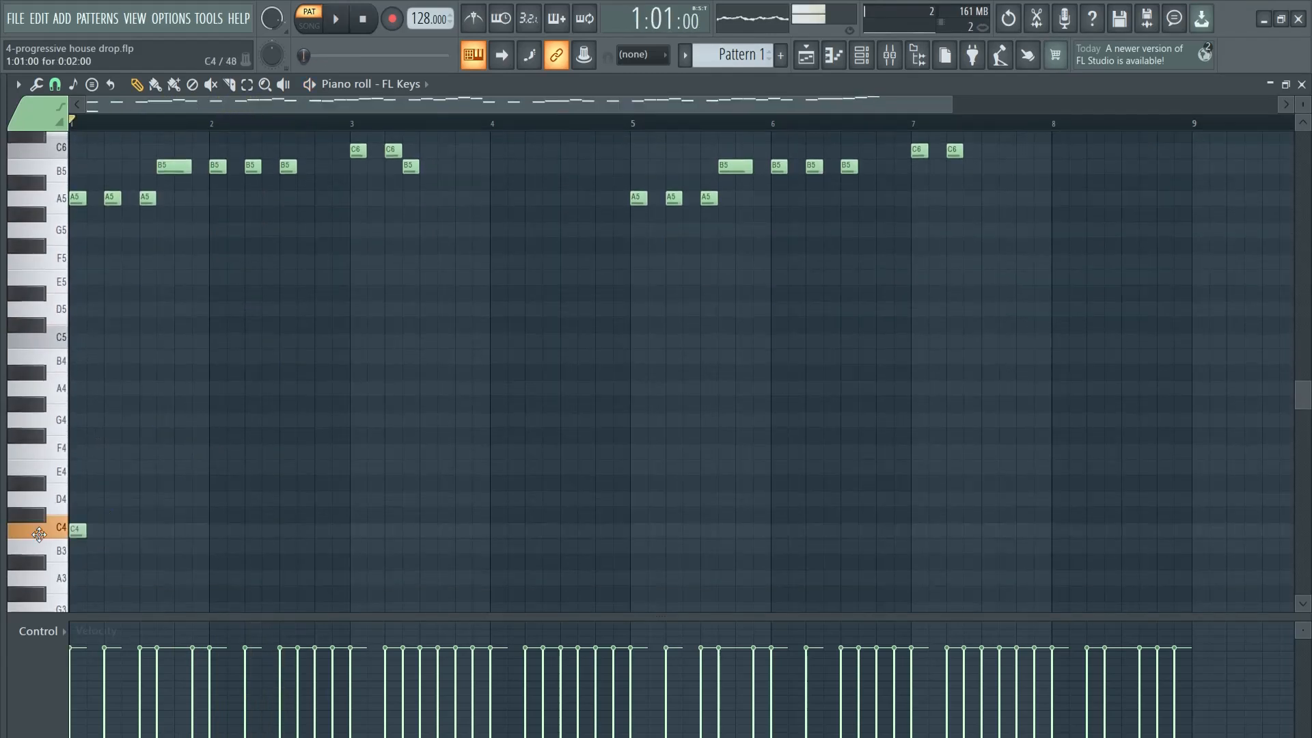
{"action": "left_click_drag", "start_coordinate": [91, 532], "coordinate": [201, 533]}
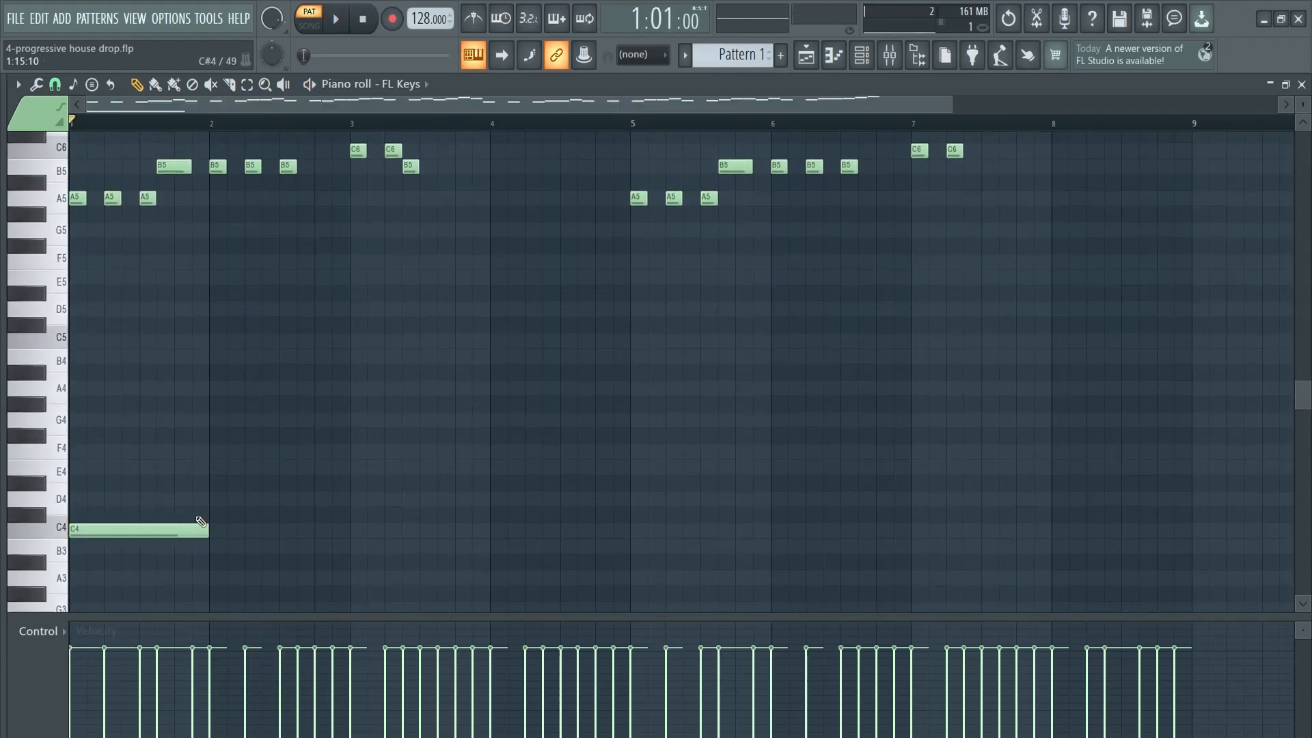
{"action": "left_click", "coordinate": [114, 472]}
{"action": "left_click_drag", "start_coordinate": [123, 414], "coordinate": [104, 416]}
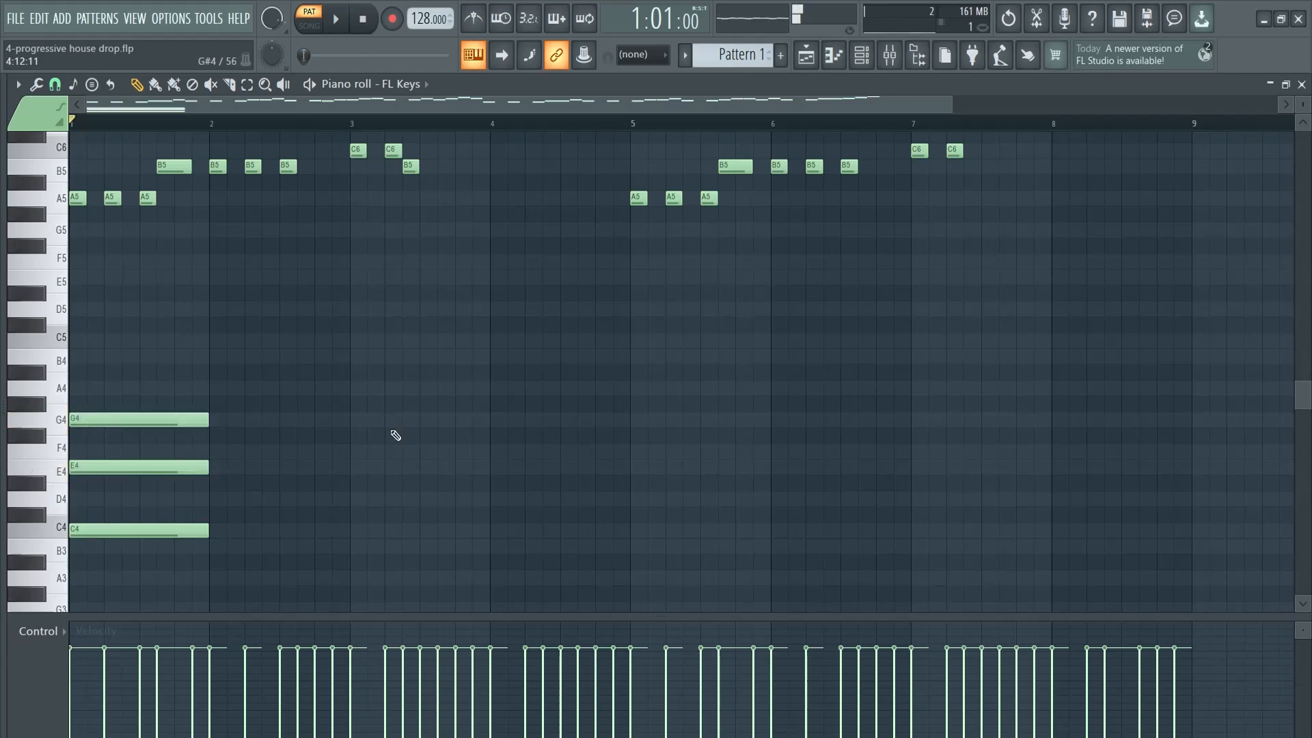
{"action": "key", "text": "space"}
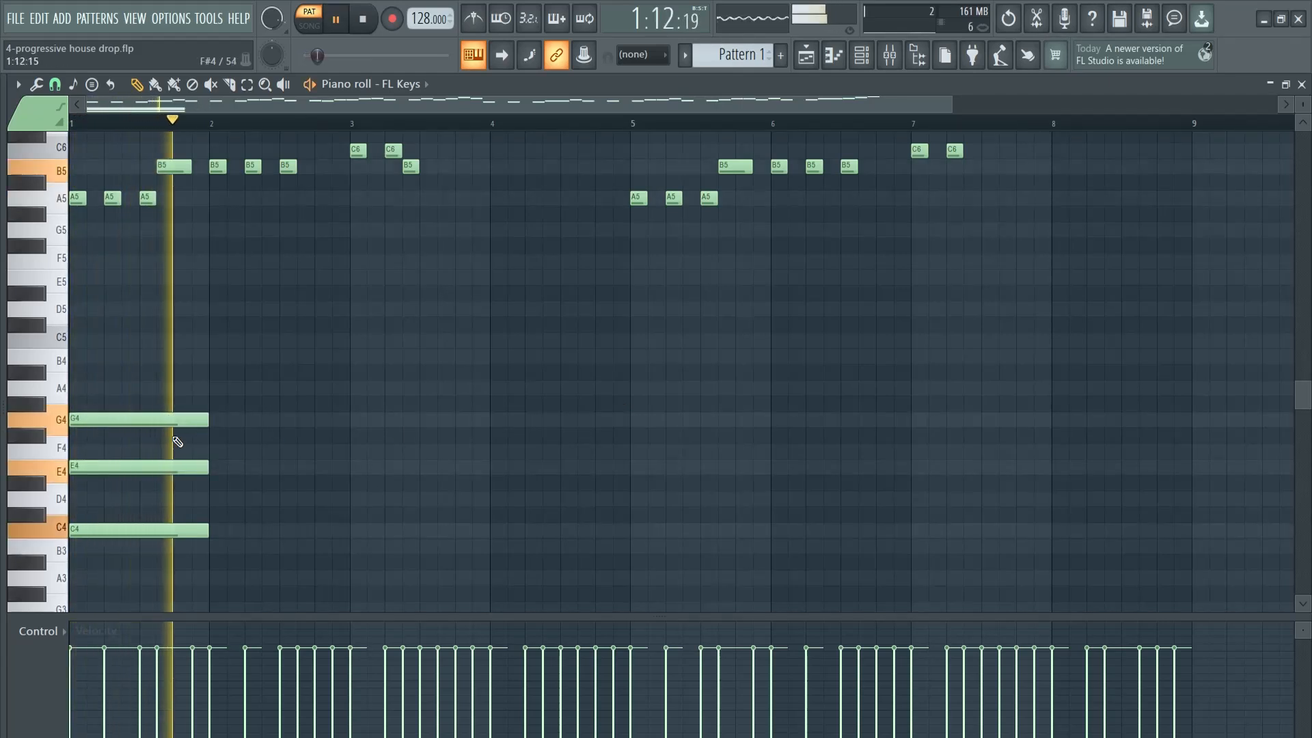
{"action": "key", "text": "space"}
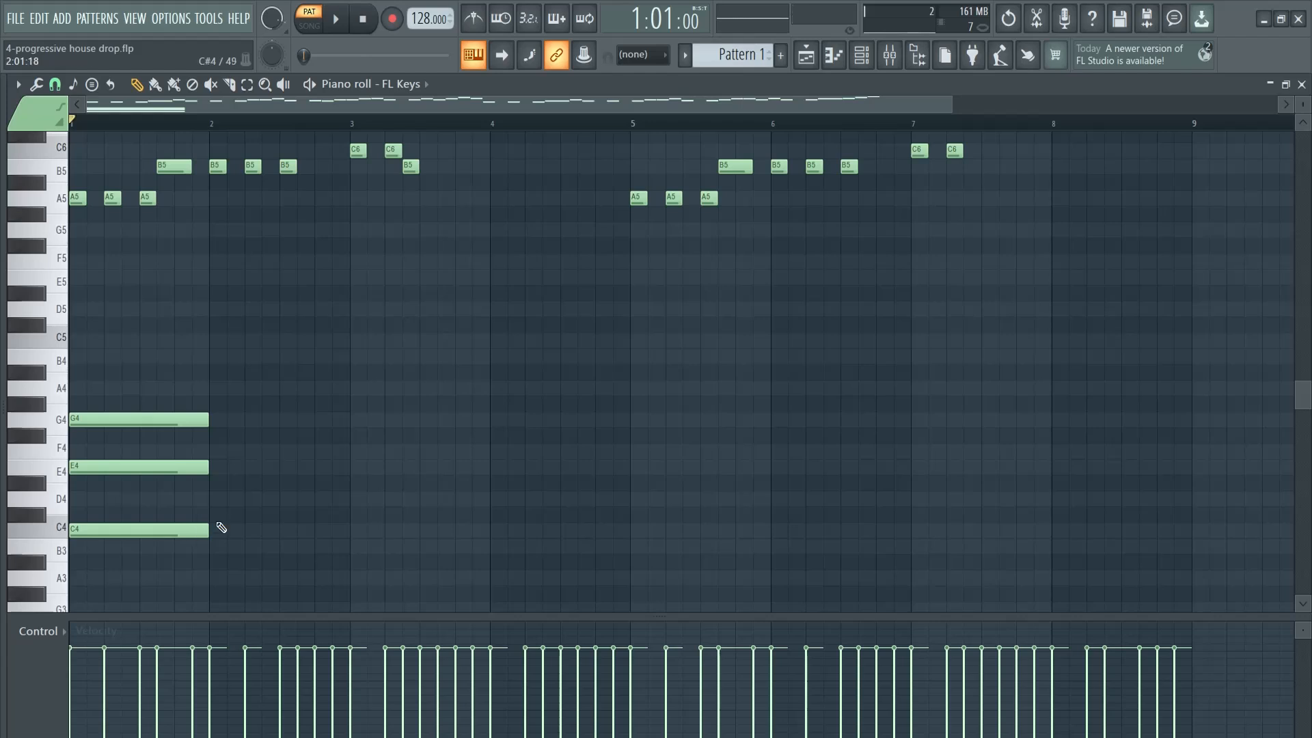
Place one-bar root notes F4 in bar 2, A4 in bar 3 and G4 in bar 4
{"action": "left_click", "coordinate": [217, 453]}
{"action": "left_click", "coordinate": [360, 388]}
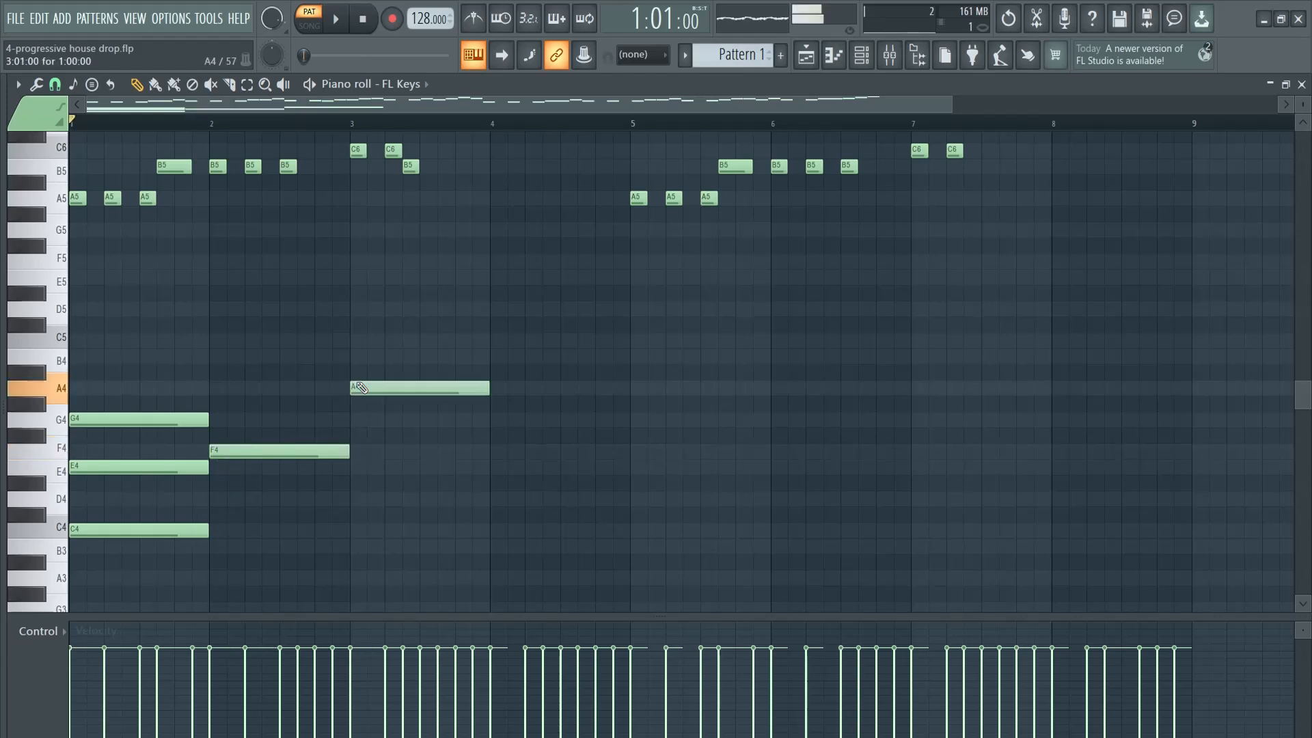
{"action": "left_click", "coordinate": [498, 420]}
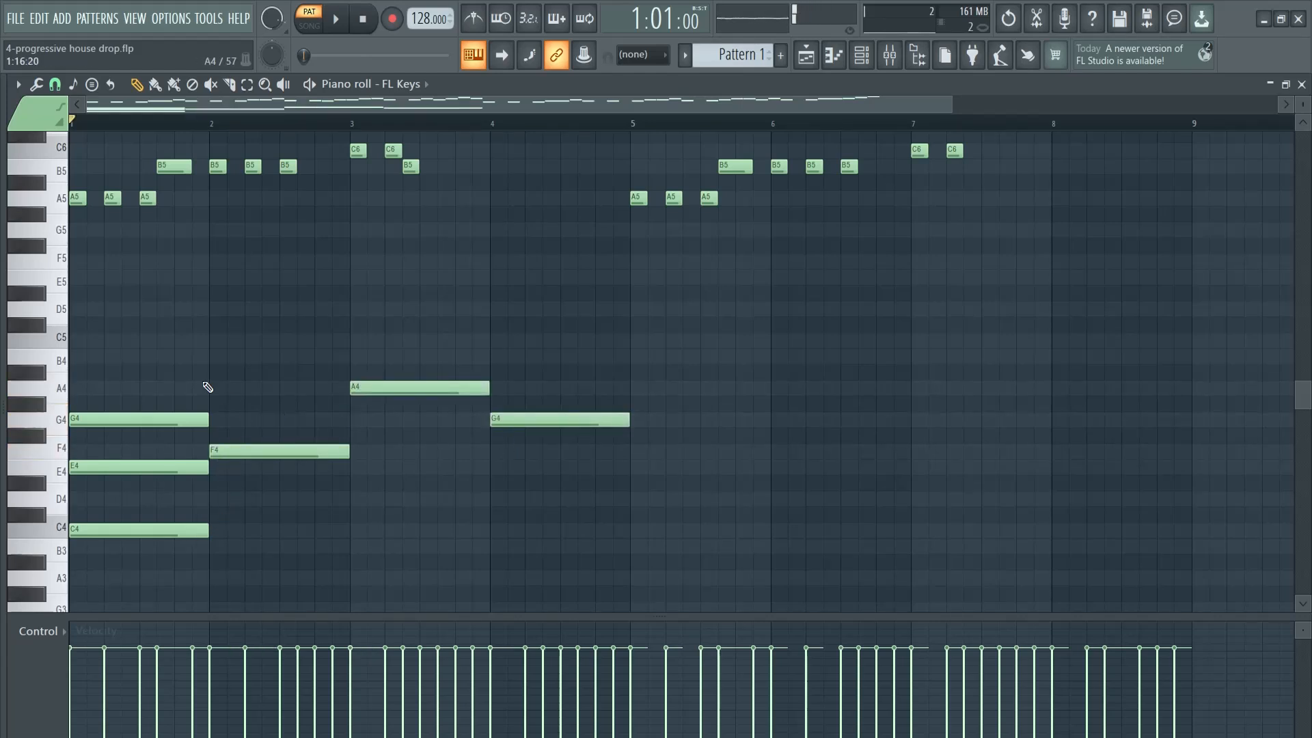
Complete the chords by adding A4 and C5 in bar 2, C5 and E5 in bar 3, B4 and D5 in bar 4, and play them
{"action": "left_click", "coordinate": [216, 388]}
{"action": "left_click", "coordinate": [212, 340]}
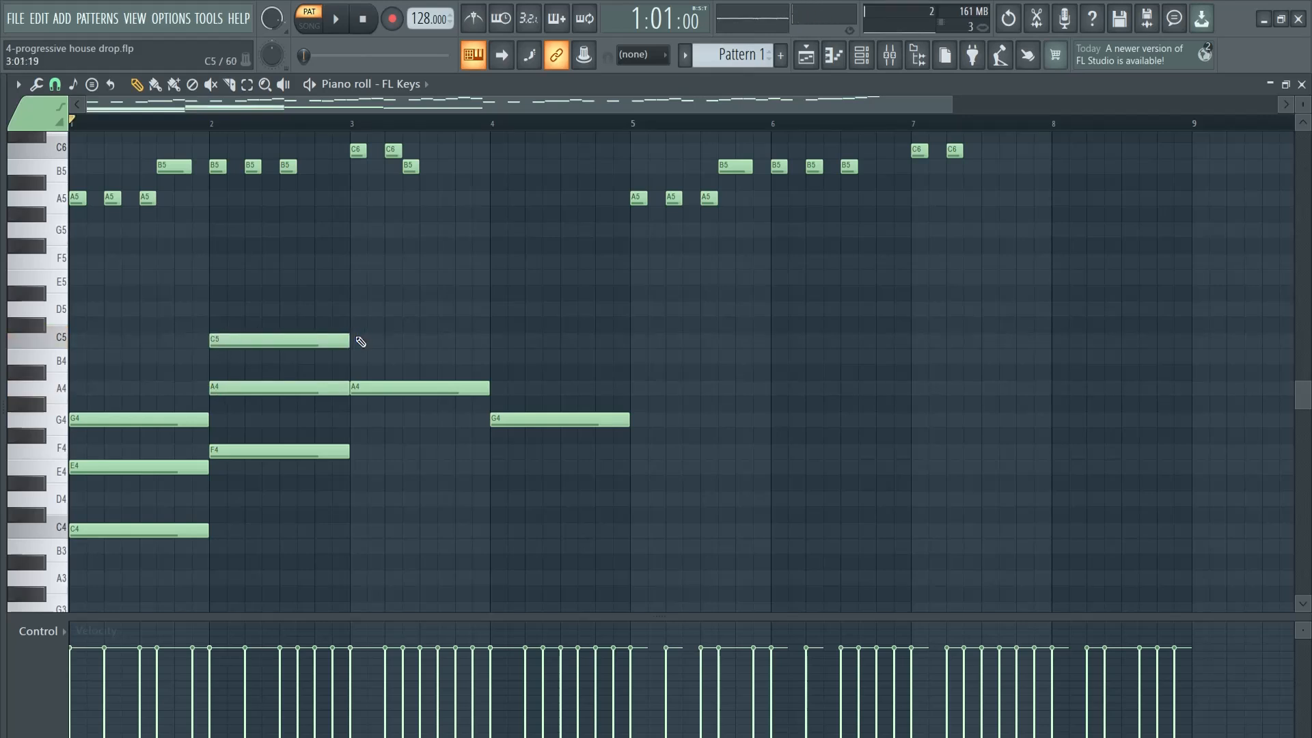
{"action": "left_click", "coordinate": [364, 342]}
{"action": "left_click", "coordinate": [350, 276]}
{"action": "left_click", "coordinate": [499, 357]}
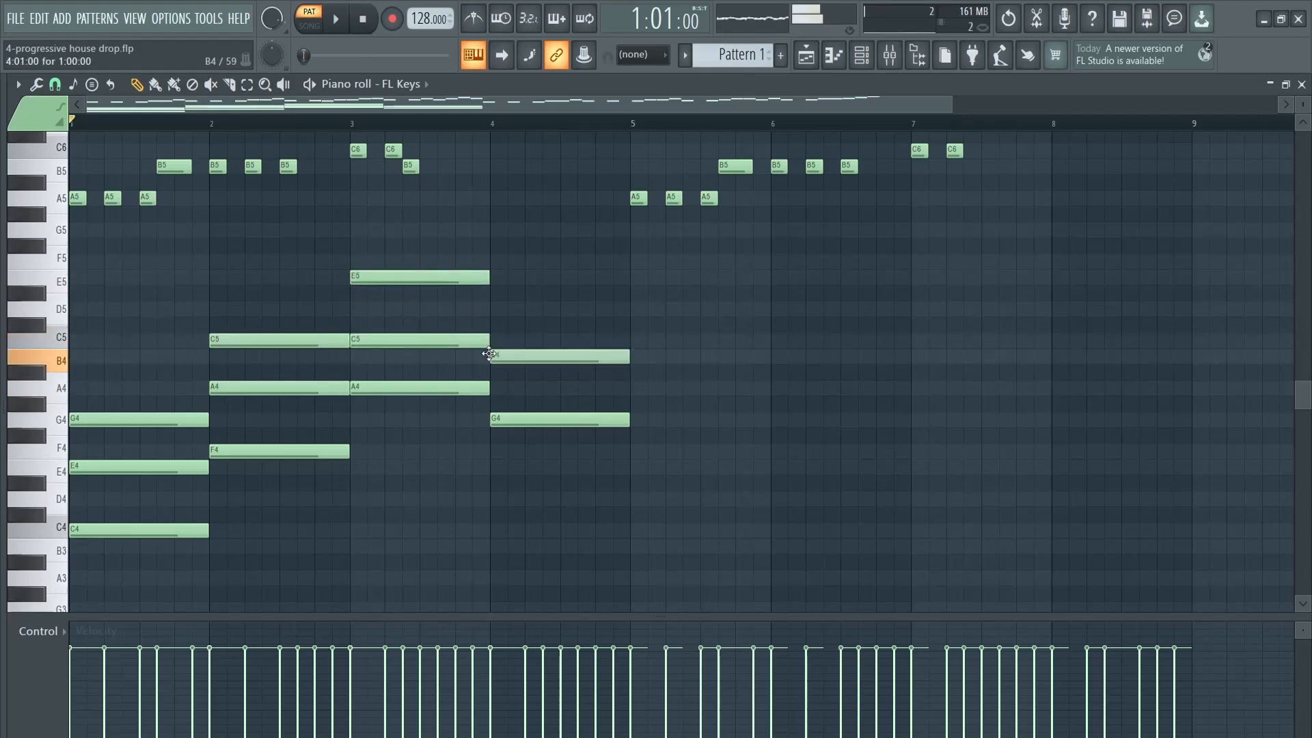
{"action": "left_click", "coordinate": [494, 309]}
{"action": "key", "text": "space"}
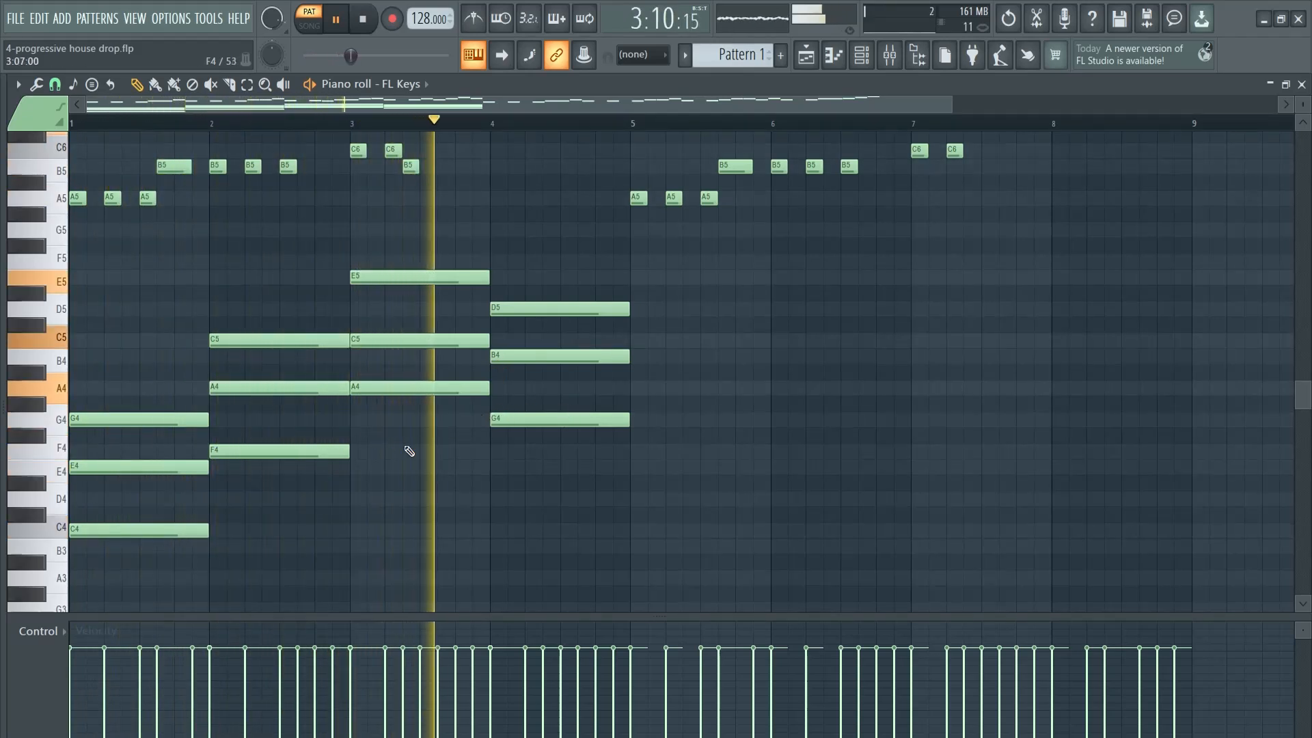
{"action": "key", "text": "space"}
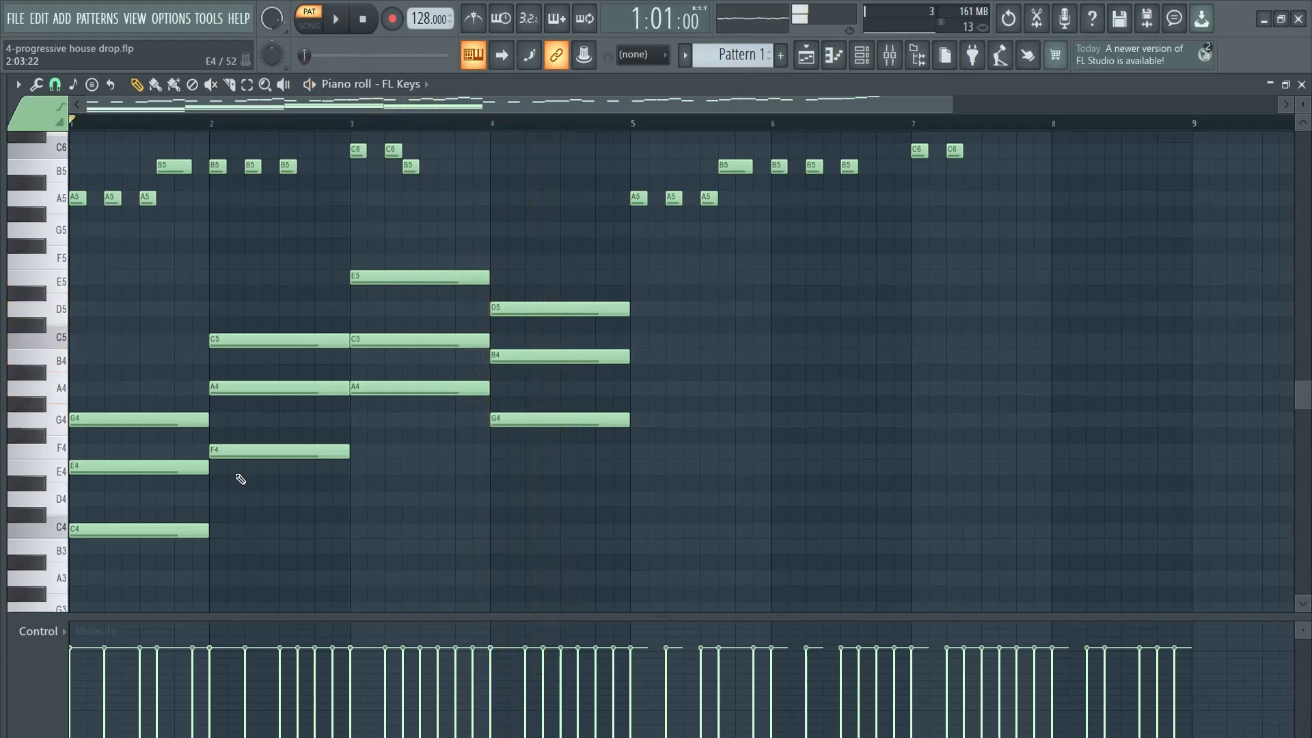
Change the bar 2 chord to E4, G4 and B4 and play the progression back
{"action": "left_click_drag", "start_coordinate": [238, 459], "coordinate": [240, 468]}
{"action": "left_click_drag", "start_coordinate": [278, 389], "coordinate": [270, 418]}
{"action": "left_click_drag", "start_coordinate": [275, 341], "coordinate": [273, 357]}
{"action": "key", "text": "space"}
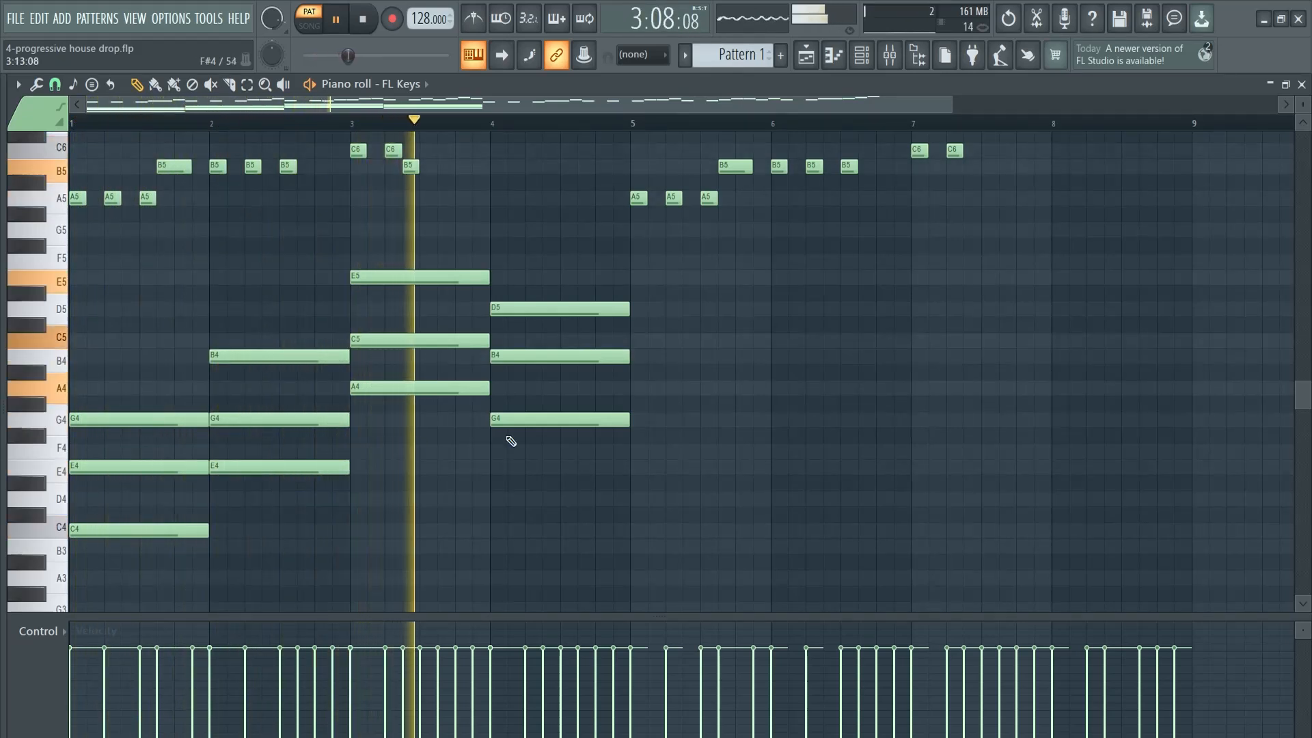
{"action": "key", "text": "space"}
Copy the four chords from bars 1–4 into bars 5–8
{"action": "left_click_drag", "start_coordinate": [713, 287], "coordinate": [90, 601]}
{"action": "left_click_drag", "start_coordinate": [701, 263], "coordinate": [85, 602]}
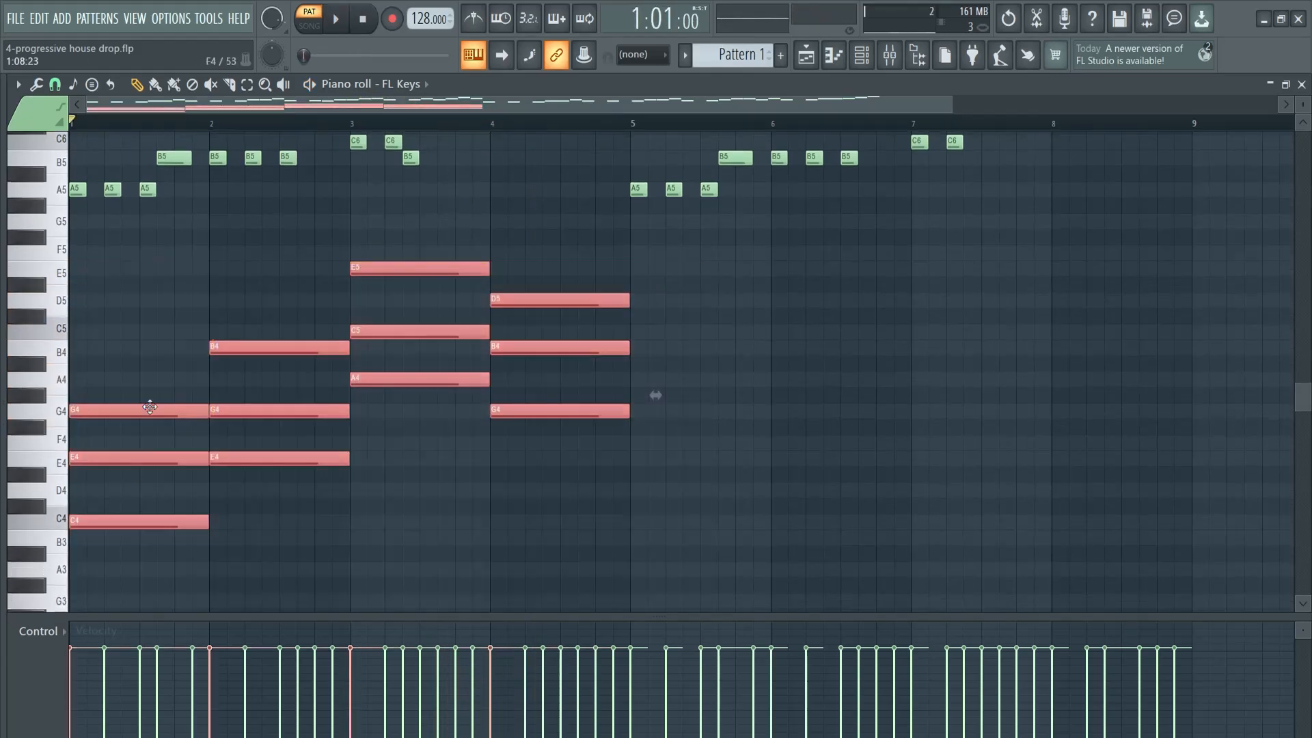
{"action": "left_click_drag", "start_coordinate": [139, 411], "coordinate": [707, 396]}
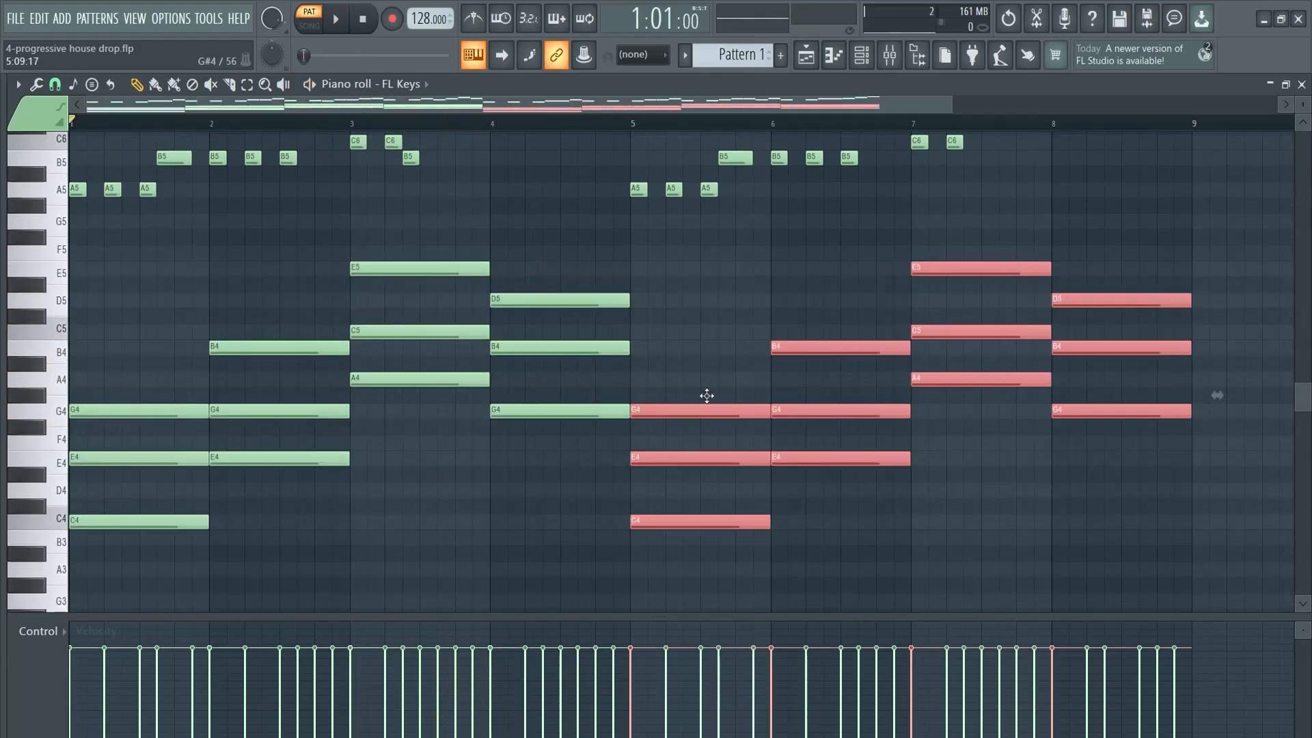
{"action": "left_click", "coordinate": [991, 441]}
Copy the lowest note of all eight chords one octave down as bass notes C3, E3, A3 and G3
{"action": "scroll", "coordinate": [1179, 157], "scroll_direction": "up", "scroll_amount": 4}
{"action": "scroll", "coordinate": [695, 475], "scroll_direction": "down", "scroll_amount": 5}
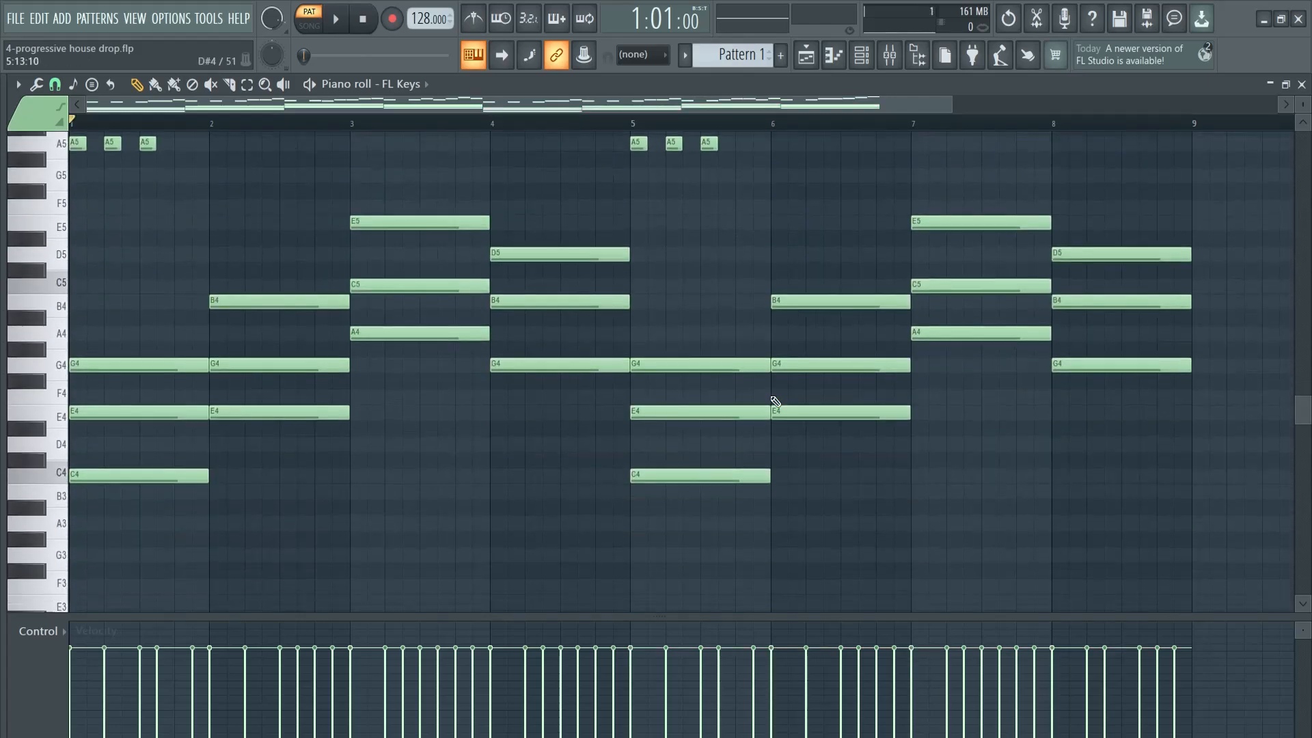
{"action": "scroll", "coordinate": [334, 413], "scroll_direction": "down", "scroll_amount": 1}
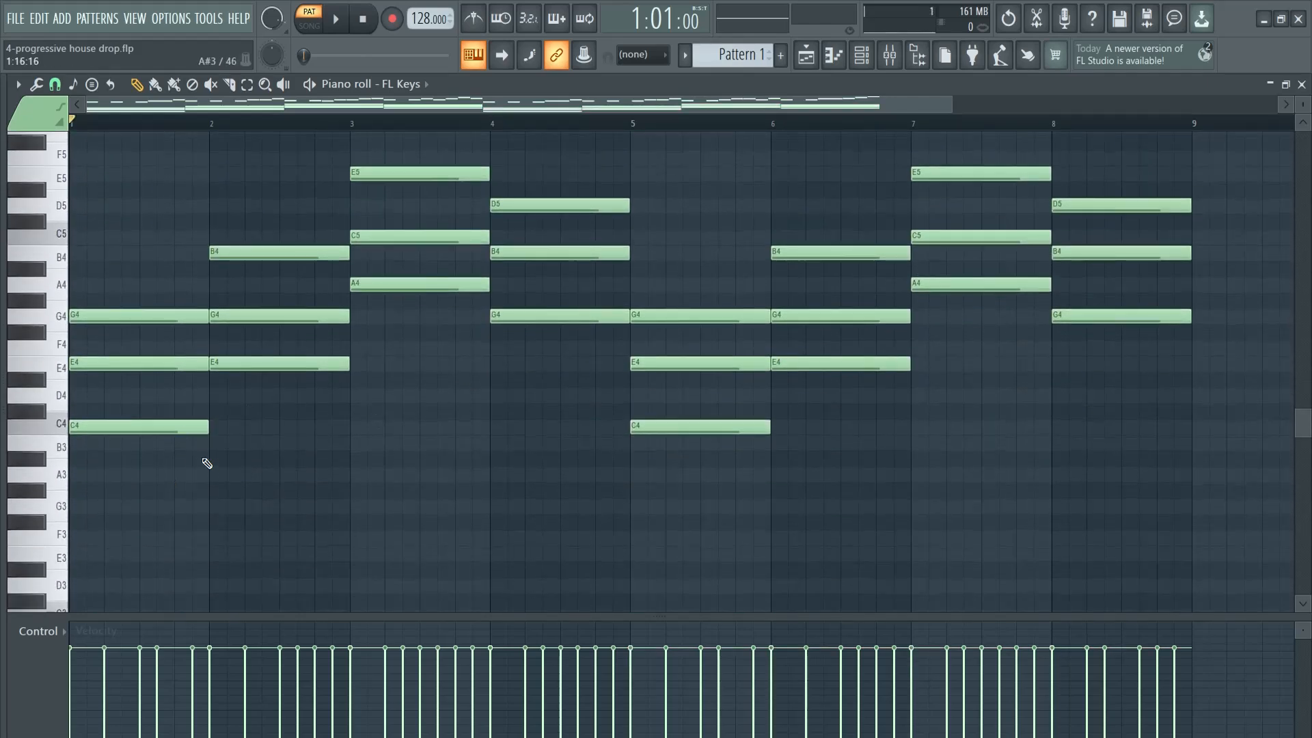
{"action": "left_click", "coordinate": [191, 427], "text": "shift"}
{"action": "left_click", "coordinate": [322, 363], "text": "shift"}
{"action": "left_click", "coordinate": [437, 284], "text": "shift"}
{"action": "left_click", "coordinate": [587, 316], "text": "shift"}
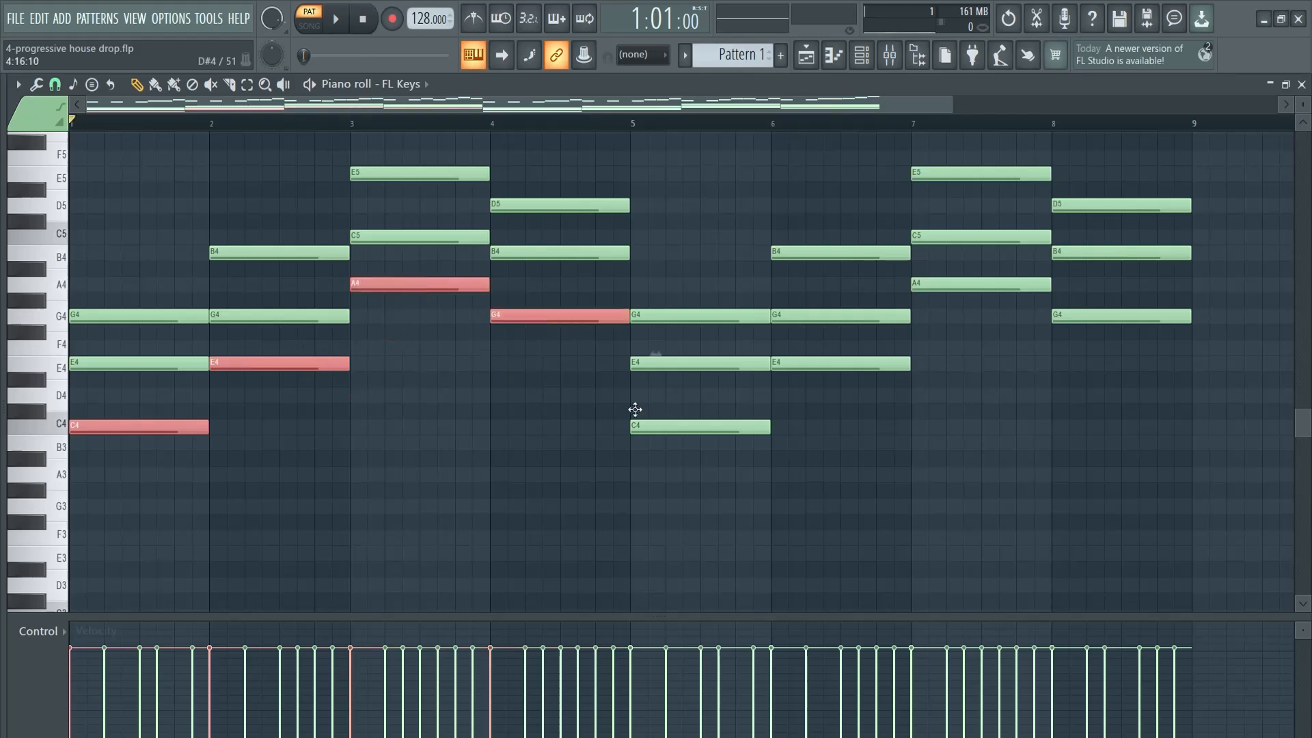
{"action": "left_click", "coordinate": [714, 427], "text": "shift"}
{"action": "left_click", "coordinate": [888, 363], "text": "shift"}
{"action": "left_click", "coordinate": [998, 284], "text": "shift"}
{"action": "left_click", "coordinate": [1086, 317], "text": "shift"}
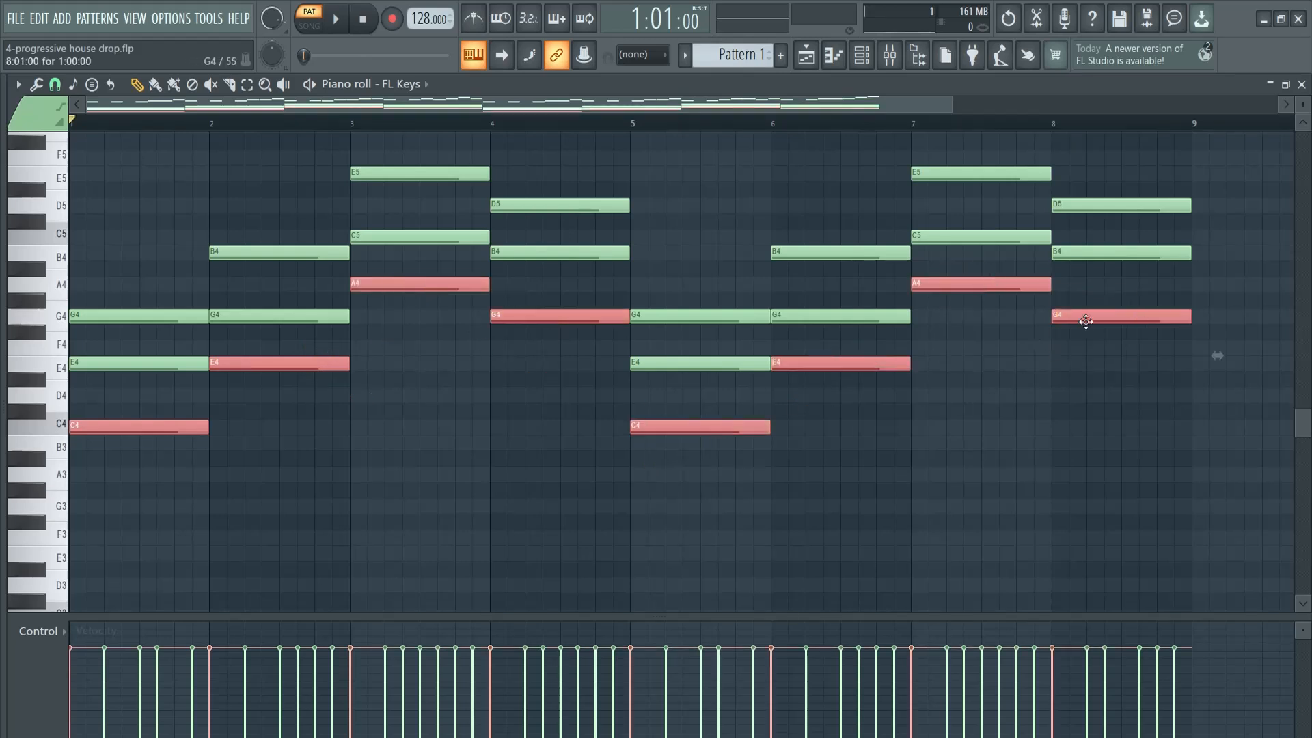
{"action": "key", "text": "ctrl+Down"}
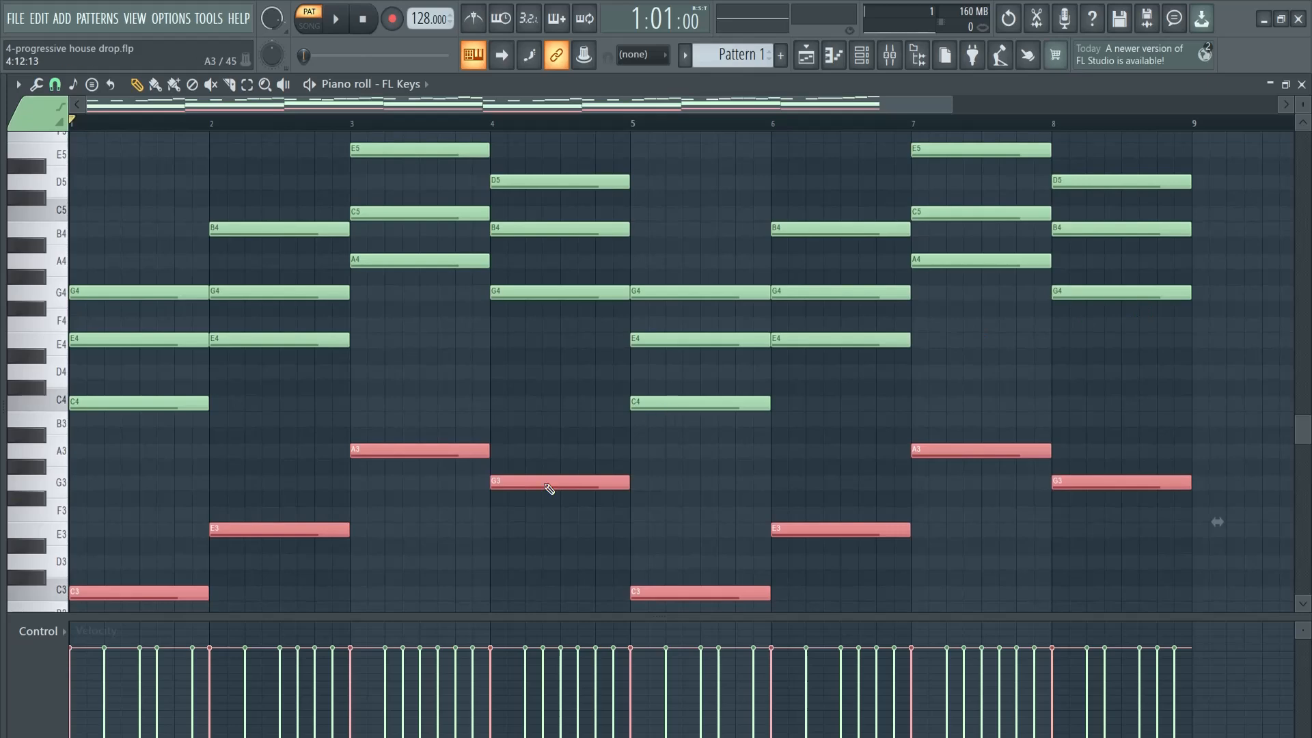
{"action": "key", "text": "ctrl+d"}
Play back the full eight-bar pattern with melody, chords and bass notes all in view
{"action": "left_click_drag", "start_coordinate": [951, 106], "coordinate": [1196, 105]}
{"action": "left_click_drag", "start_coordinate": [1303, 106], "coordinate": [23, 123]}
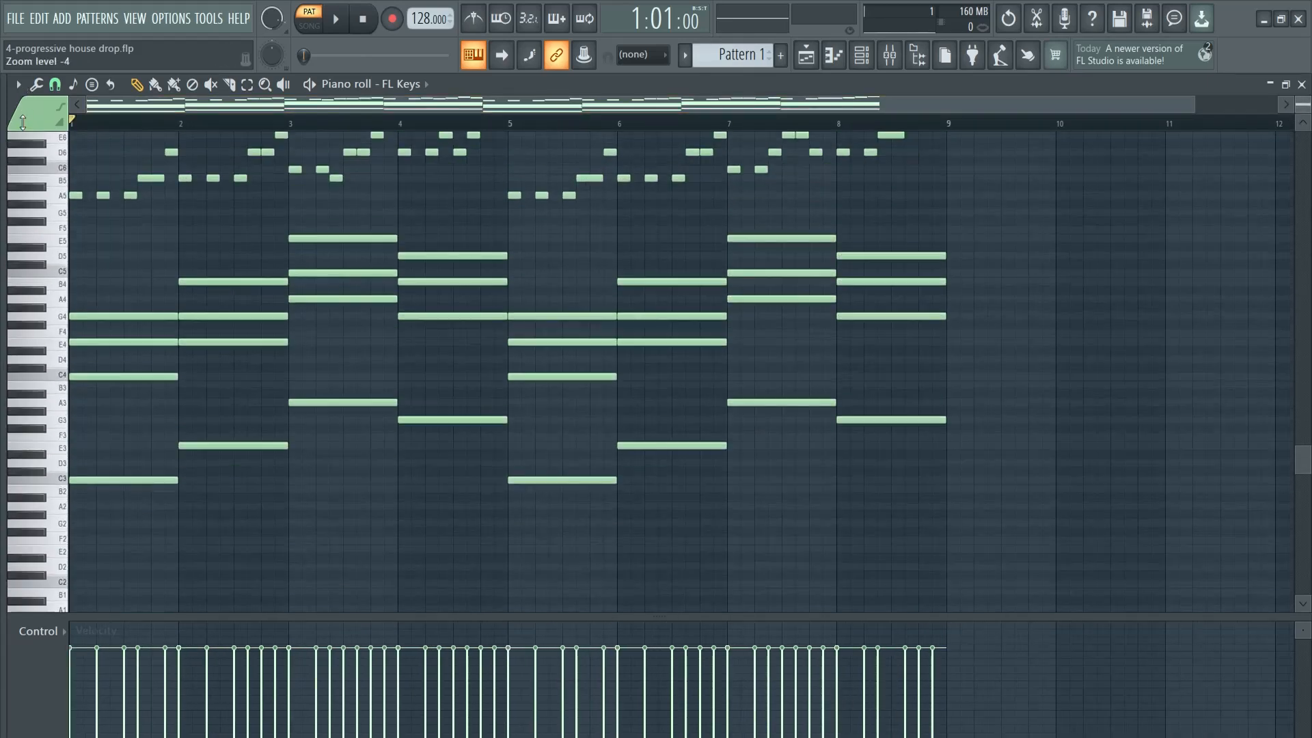
{"action": "scroll", "coordinate": [977, 266], "scroll_direction": "up", "scroll_amount": 3}
{"action": "key", "text": "space"}
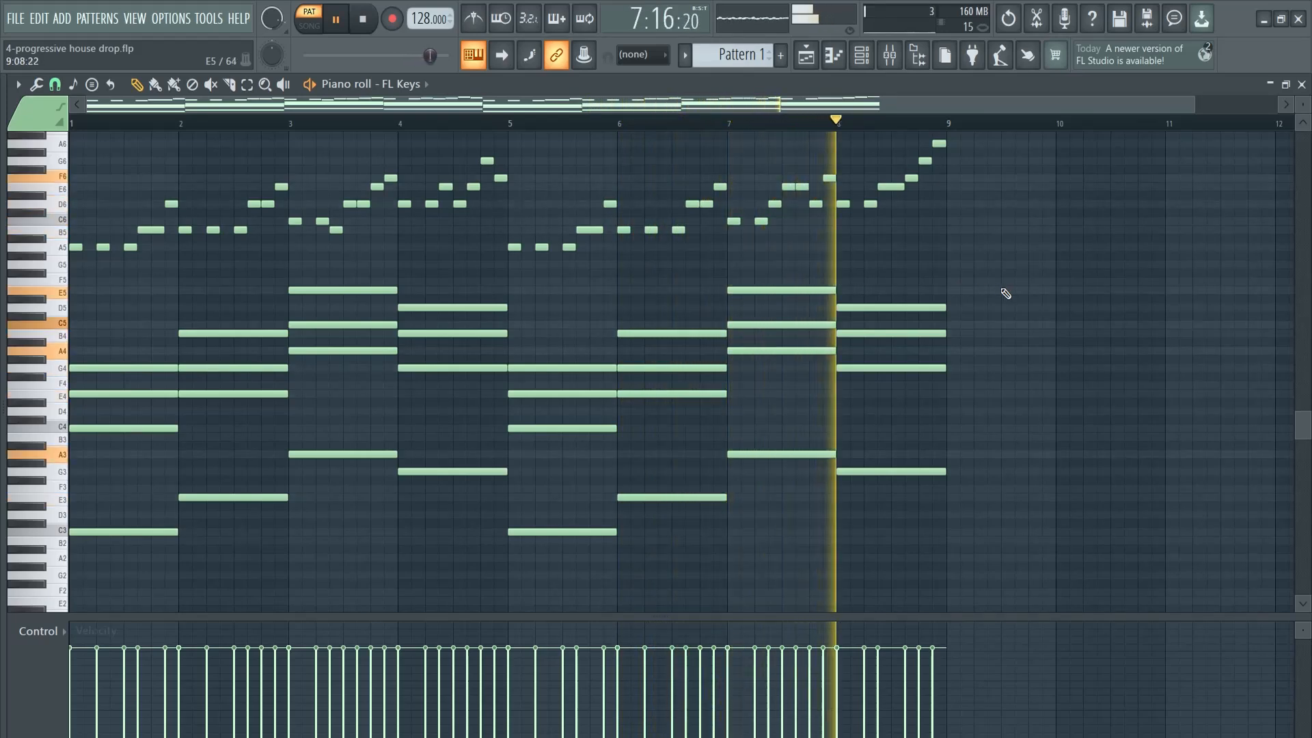
Stop playback and create a new pattern named sub-bass
{"action": "key", "text": "space"}
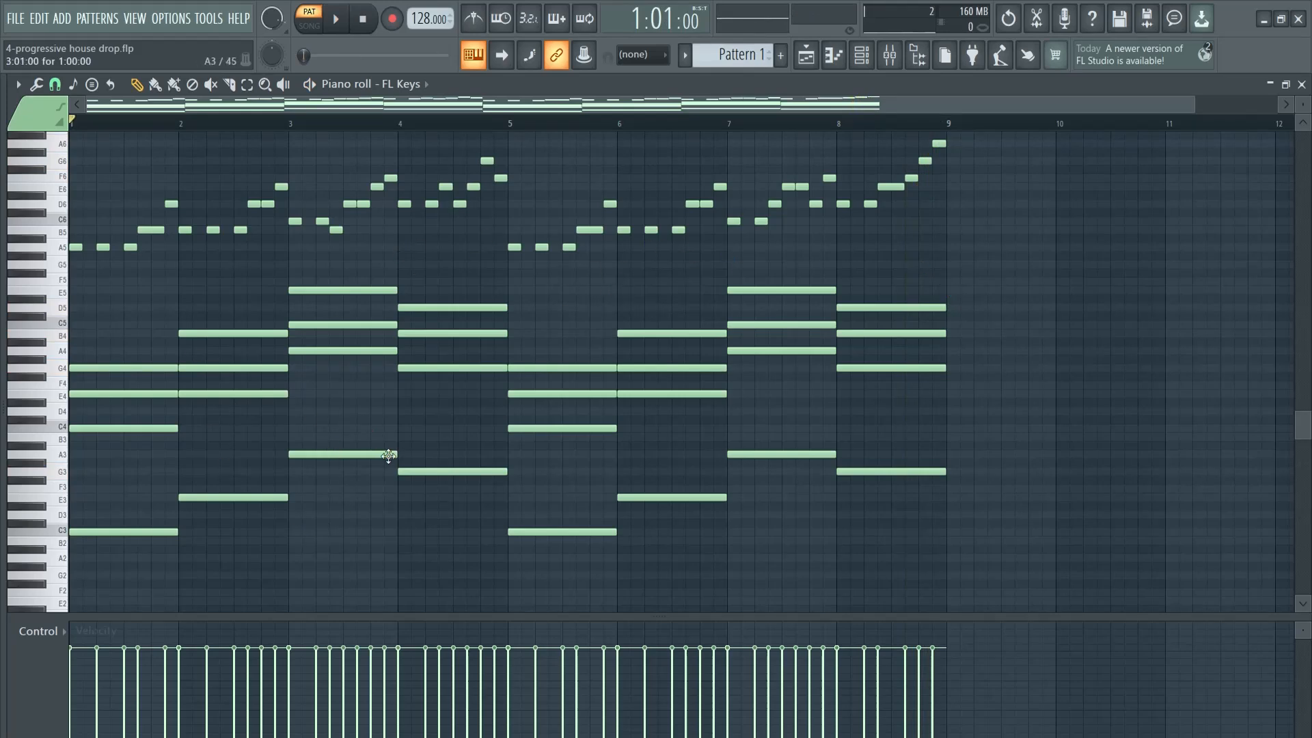
{"action": "key", "text": "F6"}
{"action": "key", "text": "F5"}
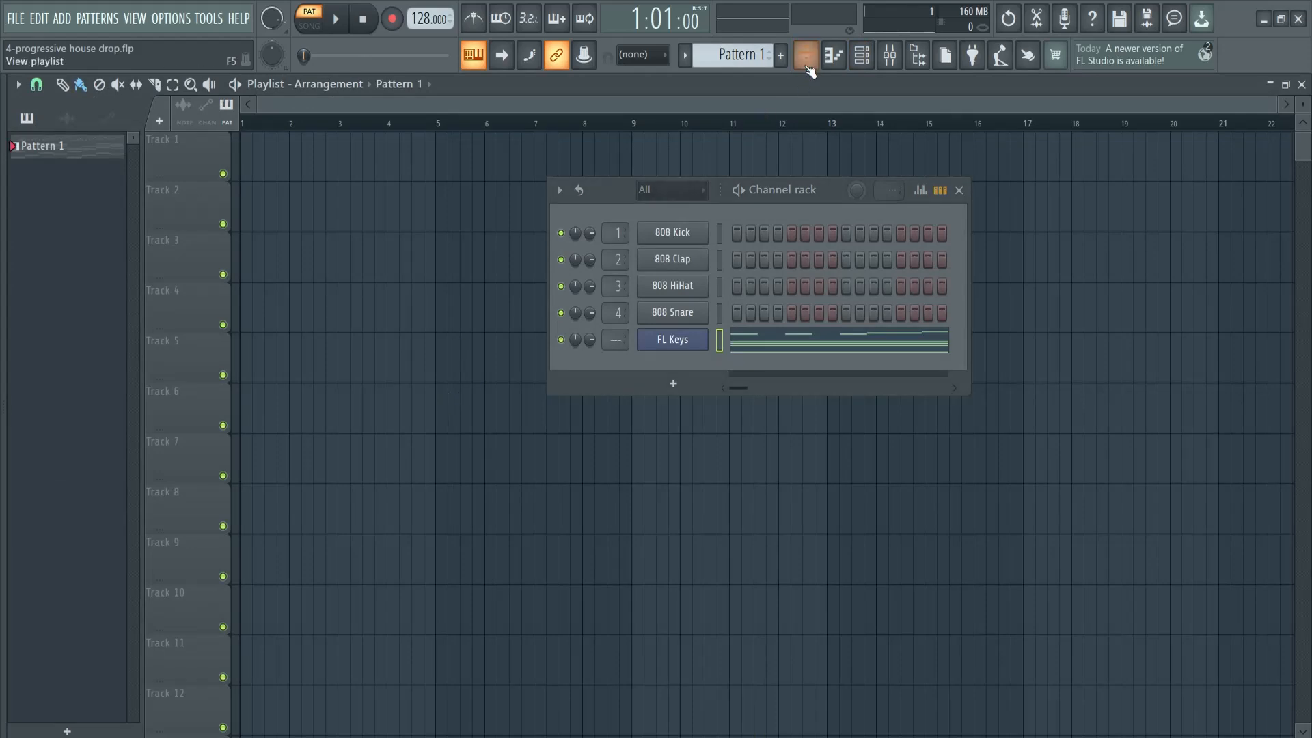
{"action": "left_click", "coordinate": [785, 58]}
{"action": "type", "text": "sub"}
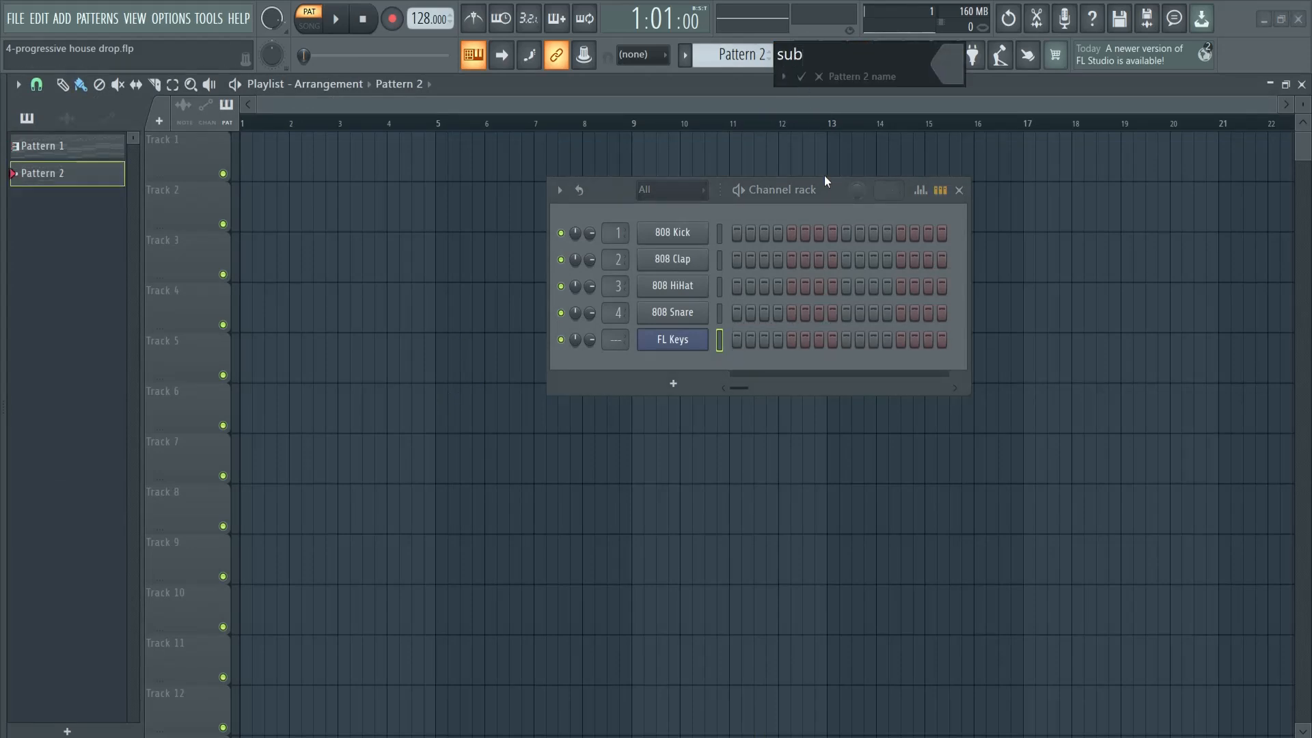
{"action": "type", "text": "-bass"}
{"action": "key", "text": "Return"}
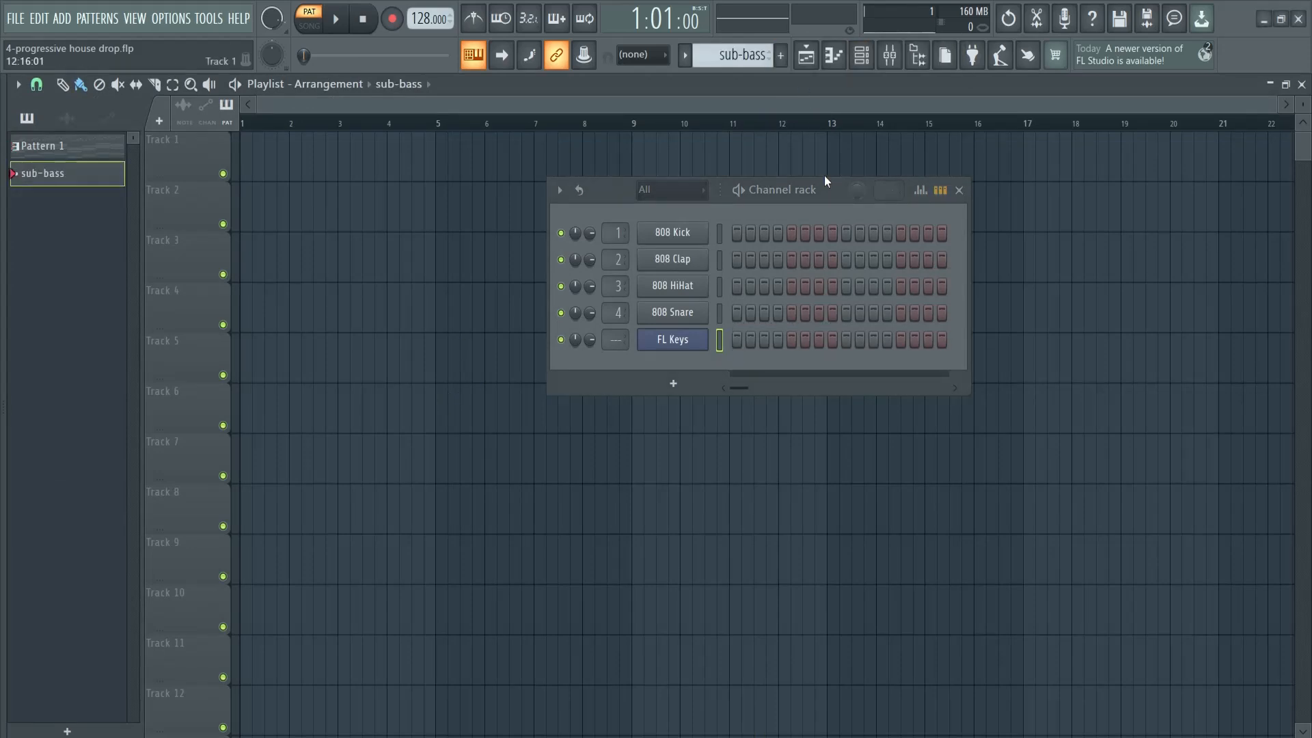
{"action": "left_click", "coordinate": [73, 149]}
{"action": "left_click", "coordinate": [68, 175]}
{"action": "left_click", "coordinate": [99, 153]}
{"action": "left_click", "coordinate": [90, 175]}
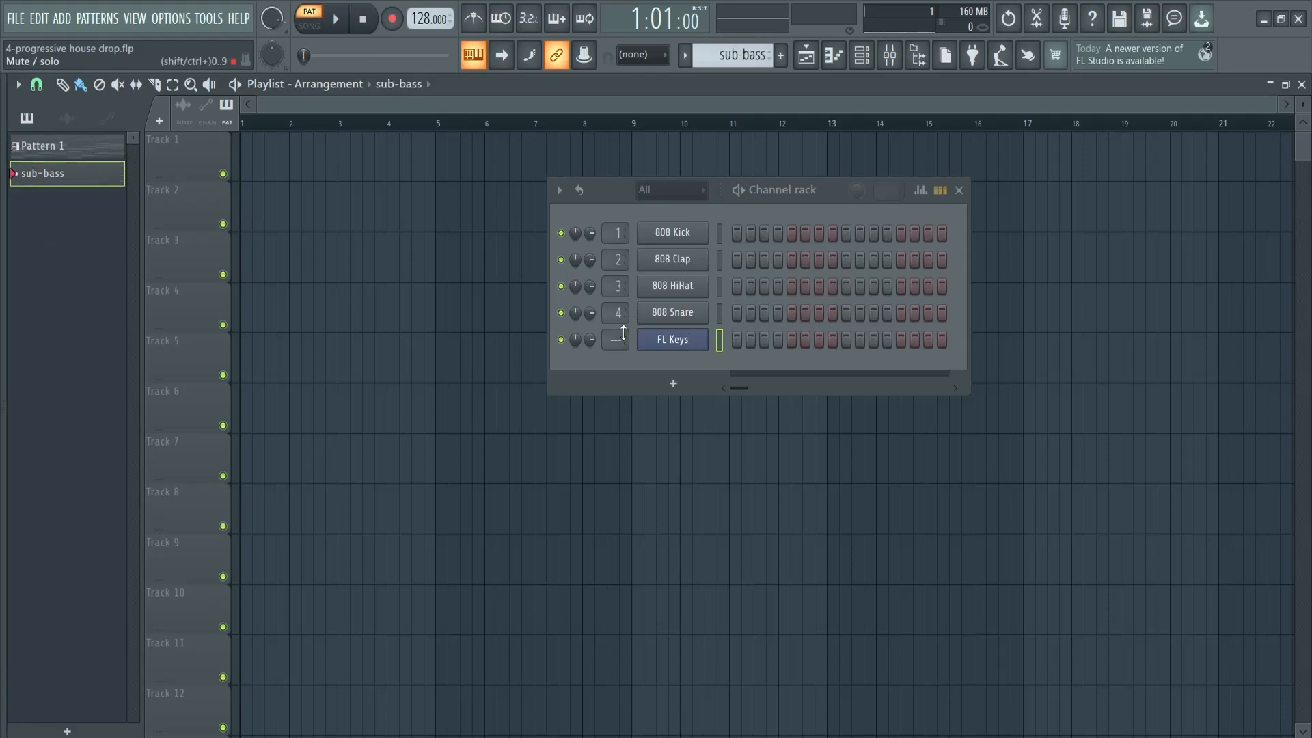
Add a 3x Osc channel and move the channel rack clear of the synth window
{"action": "left_click", "coordinate": [700, 383]}
{"action": "left_click", "coordinate": [697, 56]}
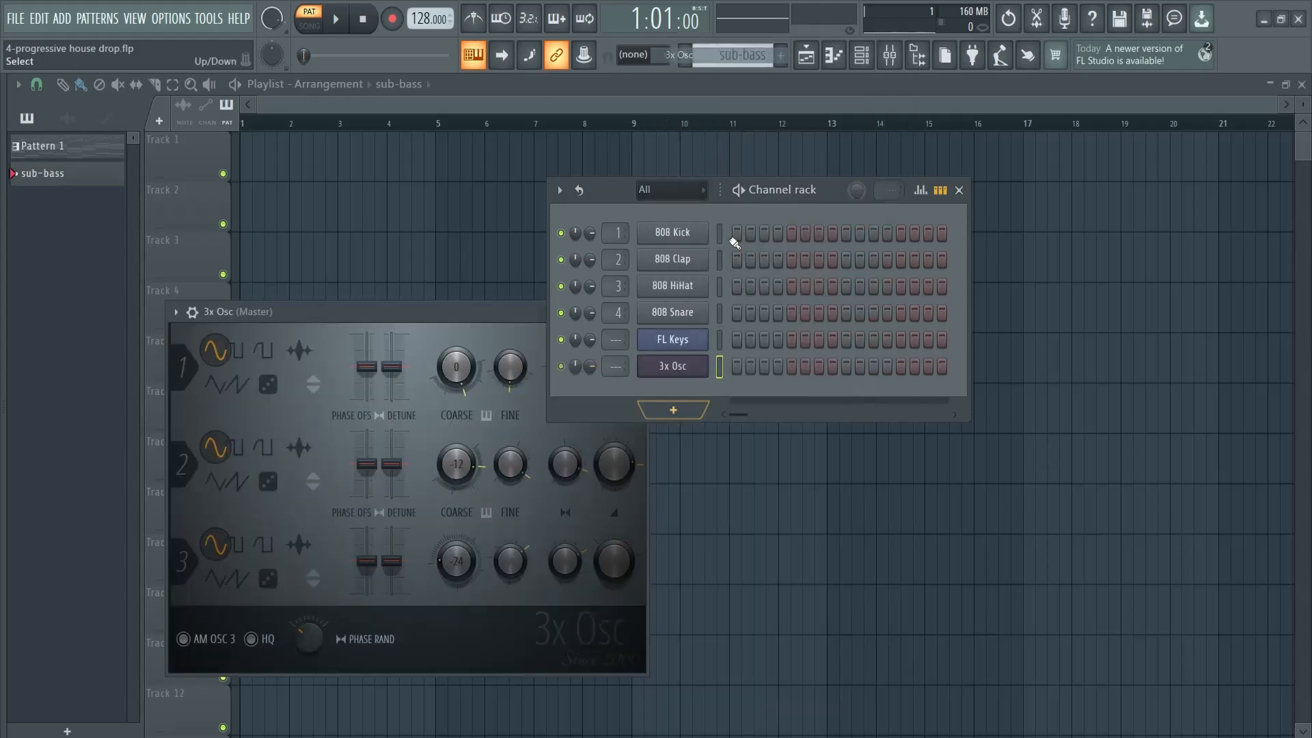
{"action": "left_click_drag", "start_coordinate": [823, 199], "coordinate": [1000, 191]}
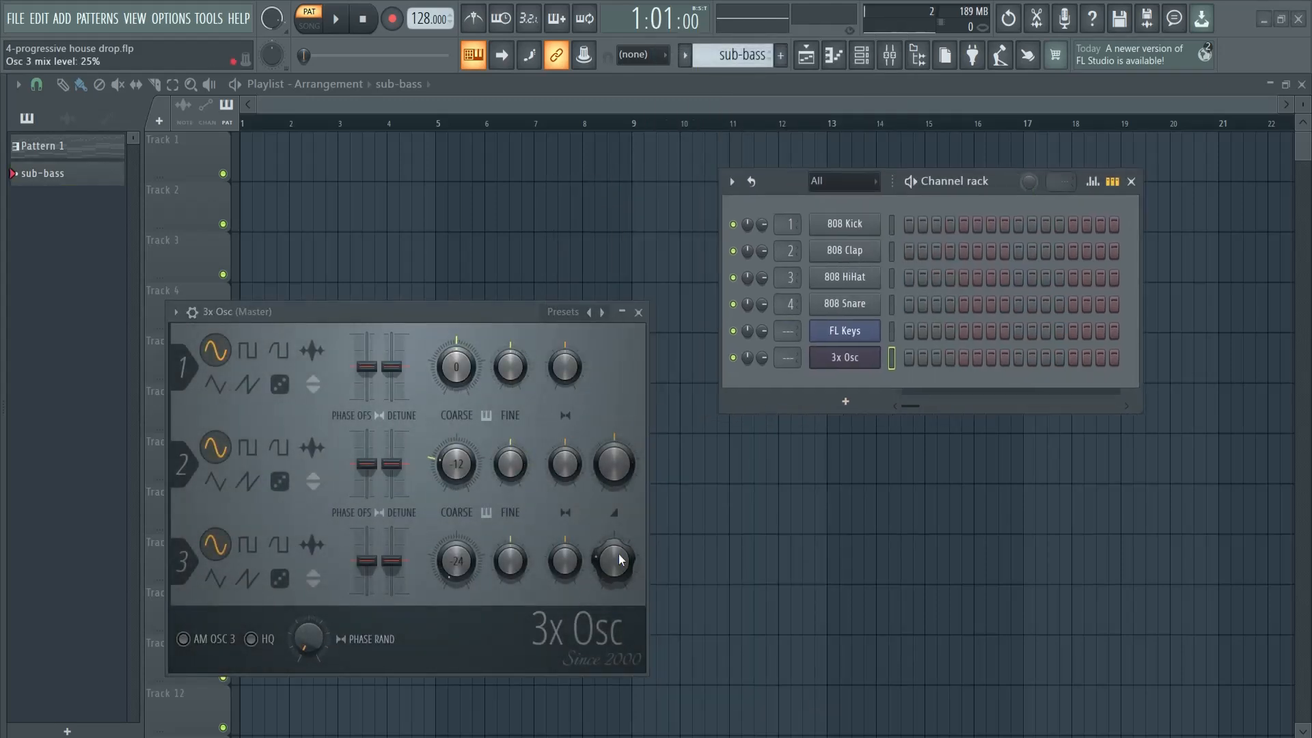
Turn down oscillator 3's mix level in 3x Osc, set oscillator 1's coarse pitch to -24 and audition a note
{"action": "left_click_drag", "start_coordinate": [616, 554], "coordinate": [594, 686]}
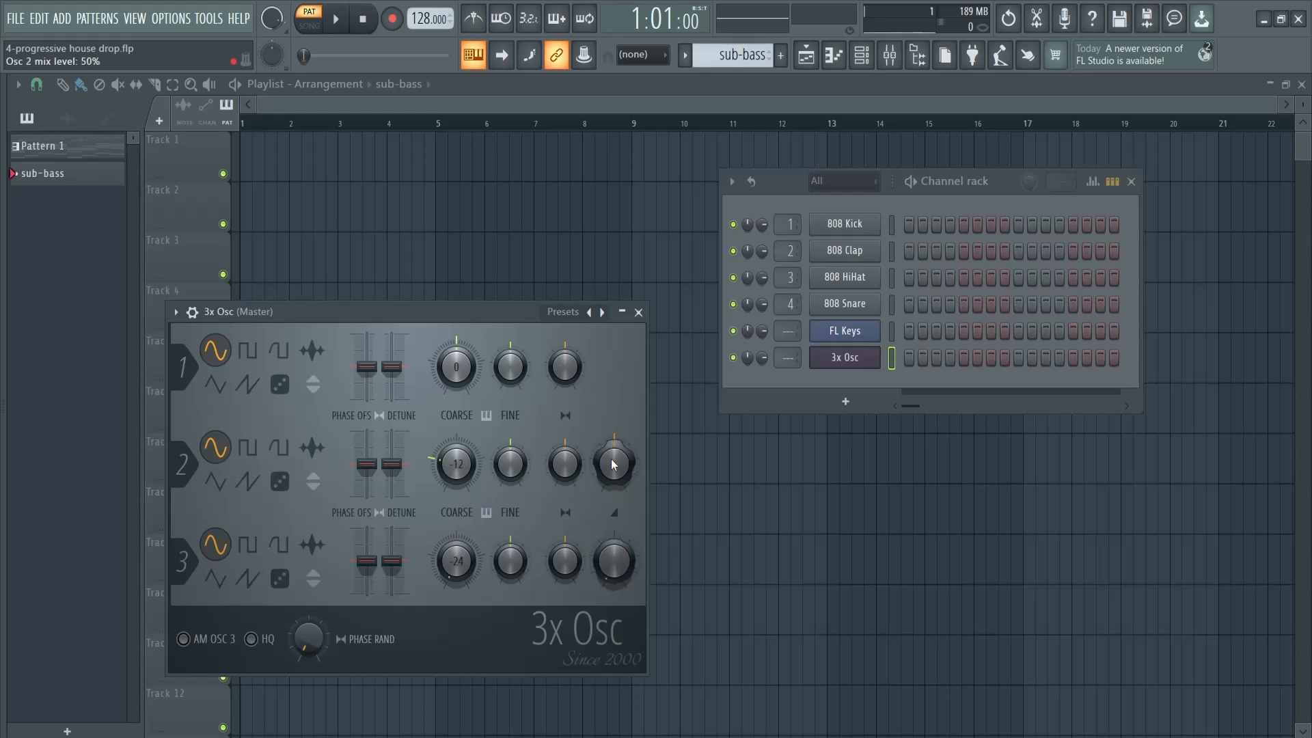
{"action": "left_click_drag", "start_coordinate": [457, 367], "coordinate": [467, 524]}
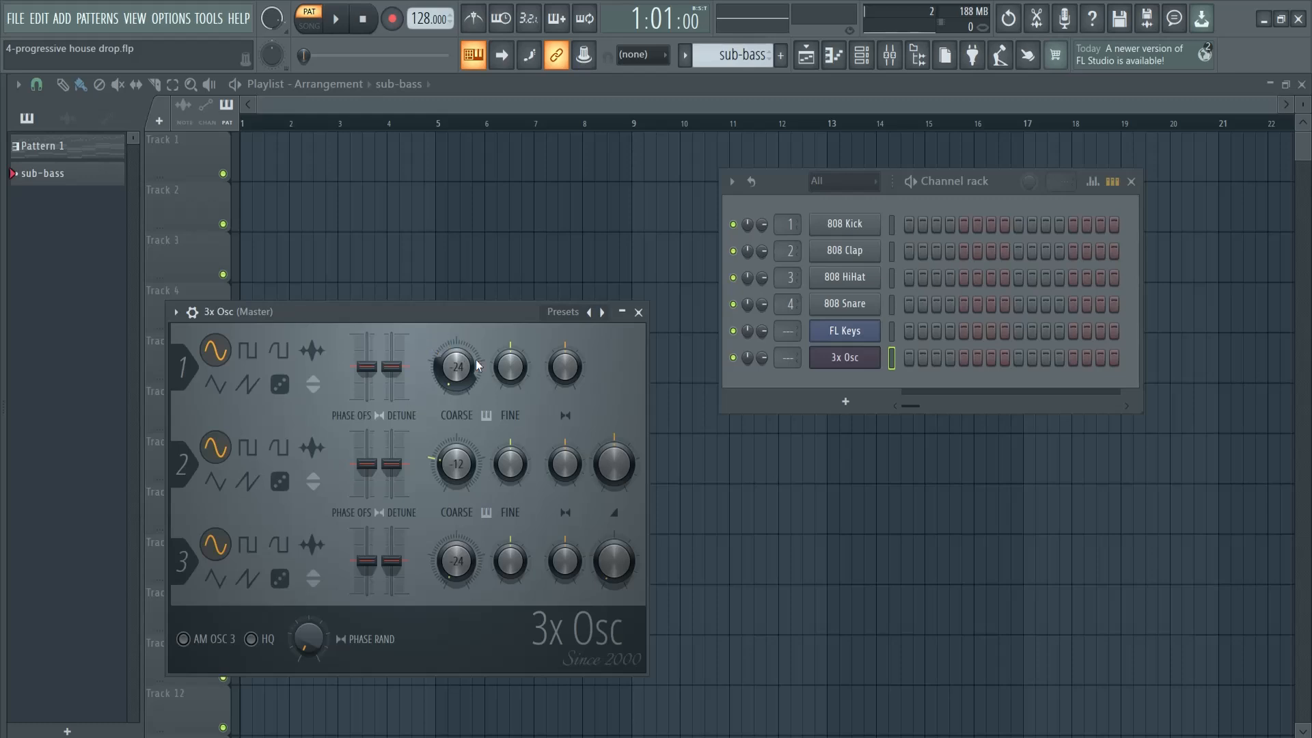
{"action": "key", "text": "z"}
{"action": "left_click_drag", "start_coordinate": [472, 312], "coordinate": [486, 280]}
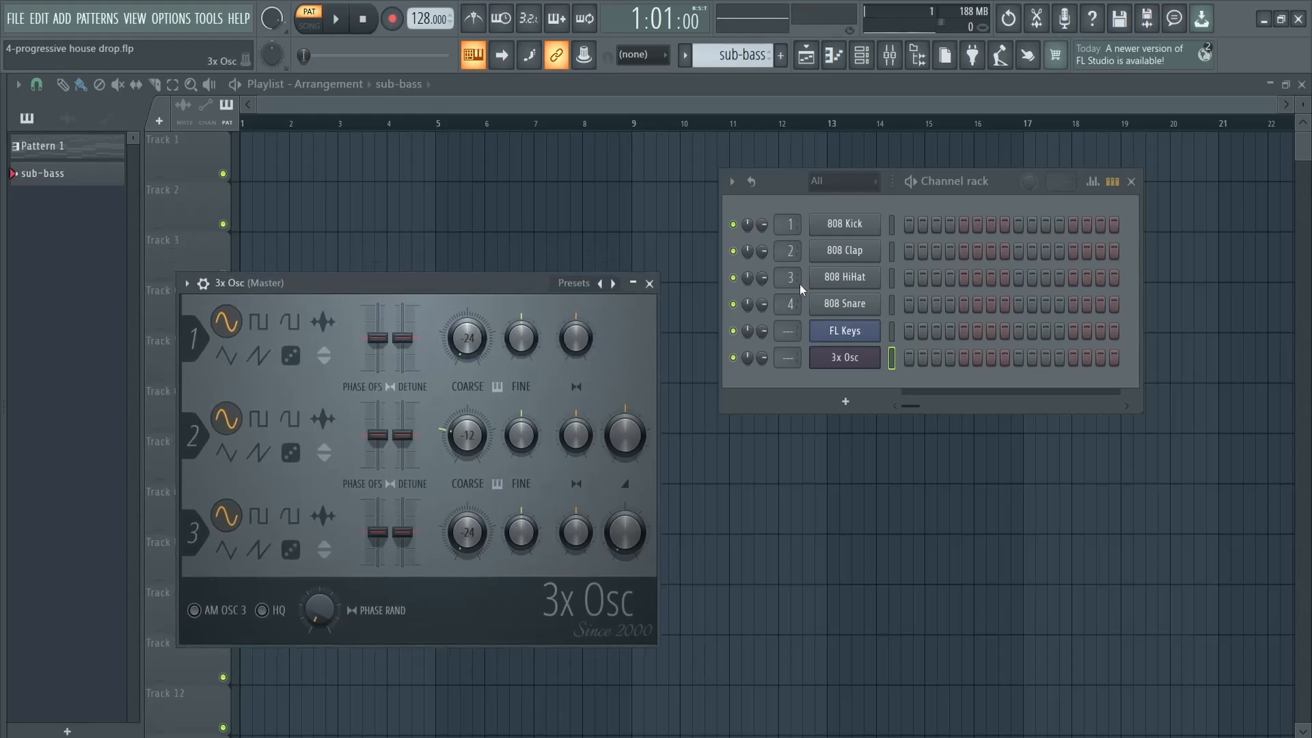
Copy the FL Keys notes from Pattern 1 into the sub-bass pattern as a guide
{"action": "left_click", "coordinate": [69, 146]}
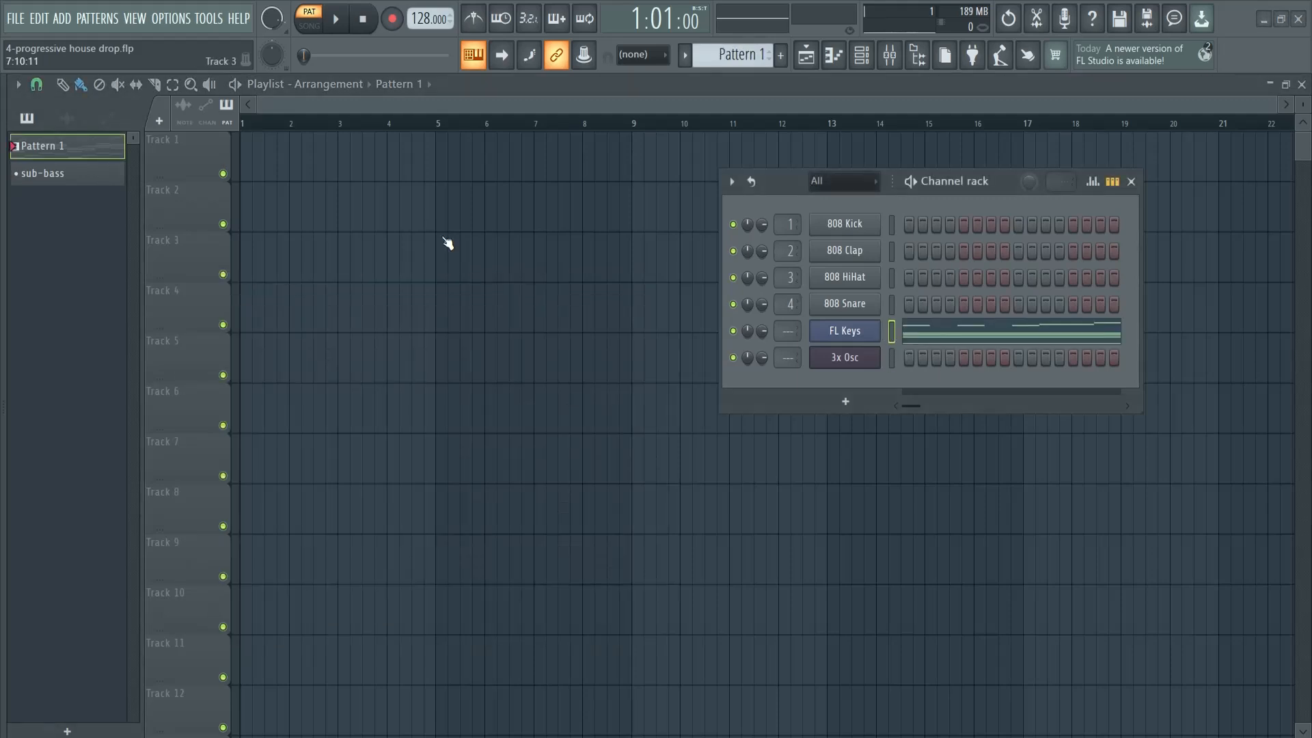
{"action": "left_click", "coordinate": [67, 179]}
{"action": "left_click", "coordinate": [892, 331]}
{"action": "key", "text": "ctrl+v"}
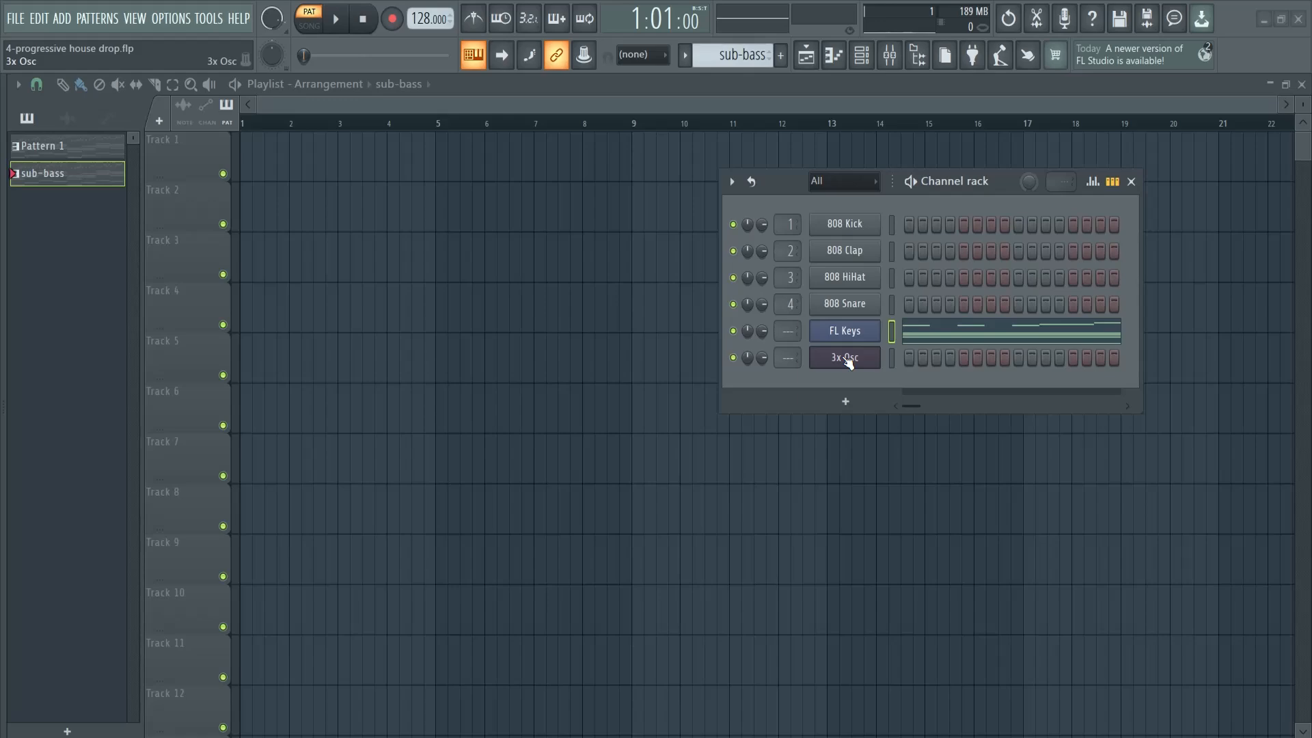
Place one-bar 3x Osc notes C3, E3, A3 and G3 in bars 1–4, following the FL Keys ghost bass notes
{"action": "right_click", "coordinate": [848, 361]}
{"action": "left_click", "coordinate": [895, 355]}
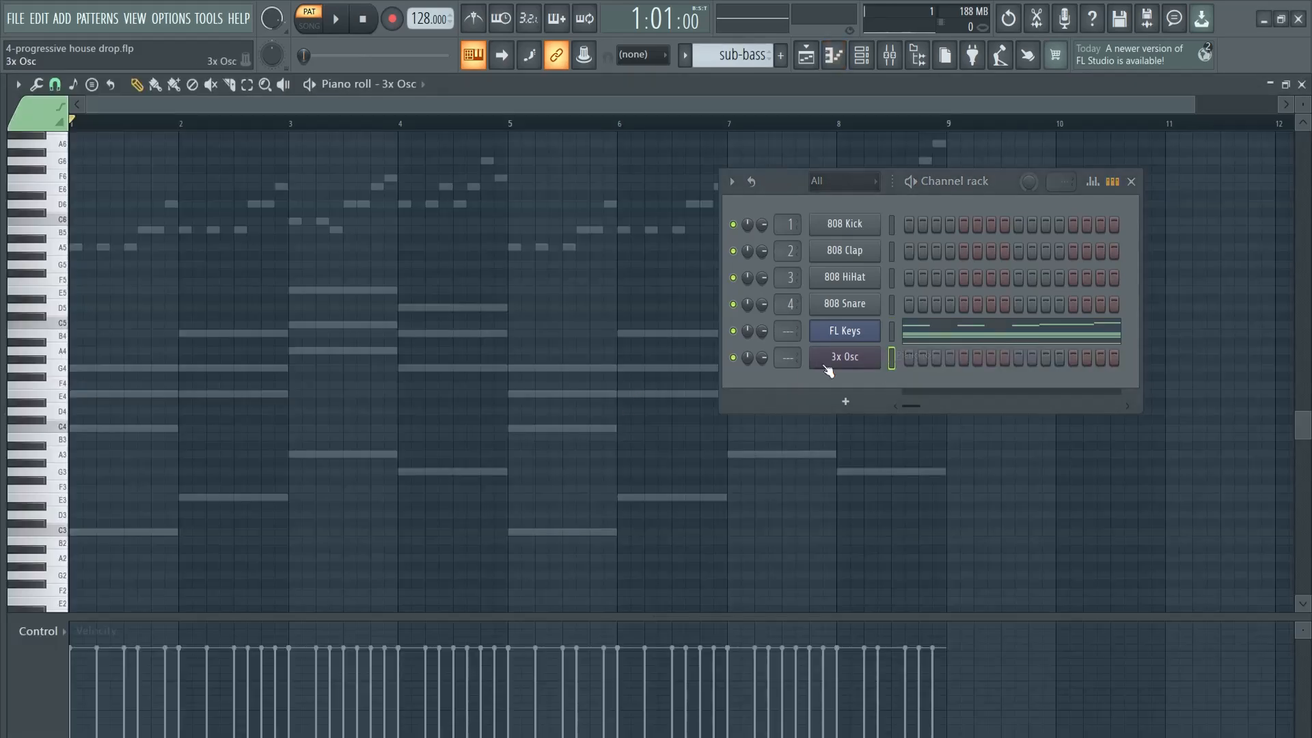
{"action": "scroll", "coordinate": [174, 414], "scroll_direction": "down", "scroll_amount": 3}
{"action": "left_click_drag", "start_coordinate": [33, 99], "coordinate": [30, 81]}
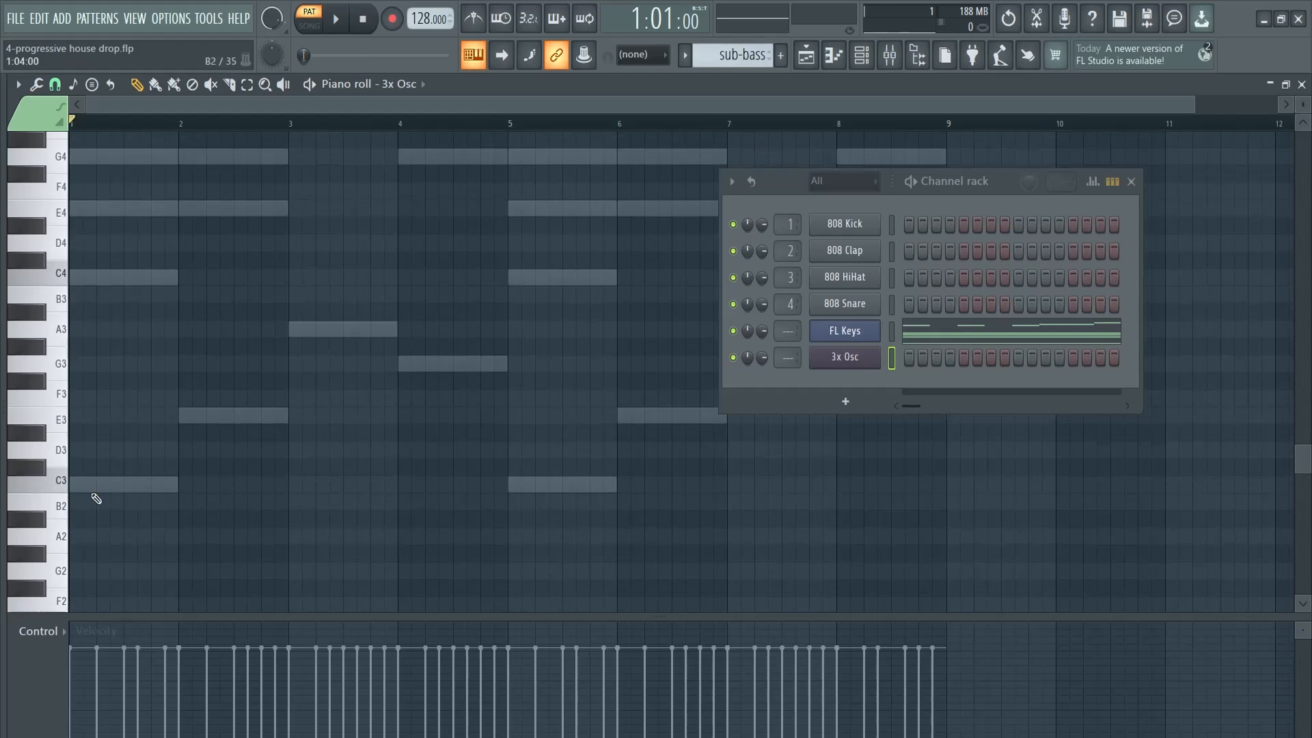
{"action": "left_click", "coordinate": [75, 484]}
{"action": "left_click", "coordinate": [185, 416]}
{"action": "left_click", "coordinate": [308, 329]}
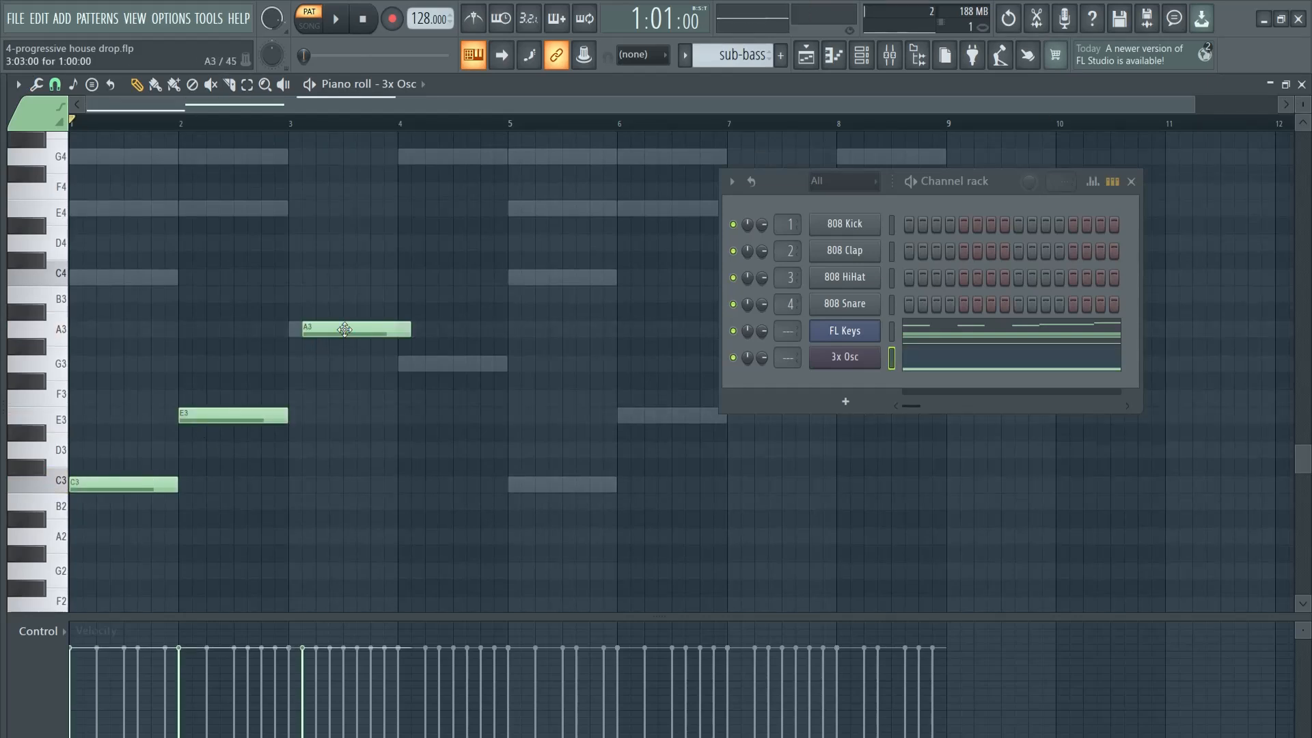
{"action": "left_click_drag", "start_coordinate": [348, 336], "coordinate": [334, 336]}
{"action": "left_click", "coordinate": [403, 364]}
Repeat the one-bar 3x Osc notes C3, E3, A3 and G3 in bars 5–8 and briefly play the pattern
{"action": "left_click", "coordinate": [1131, 181]}
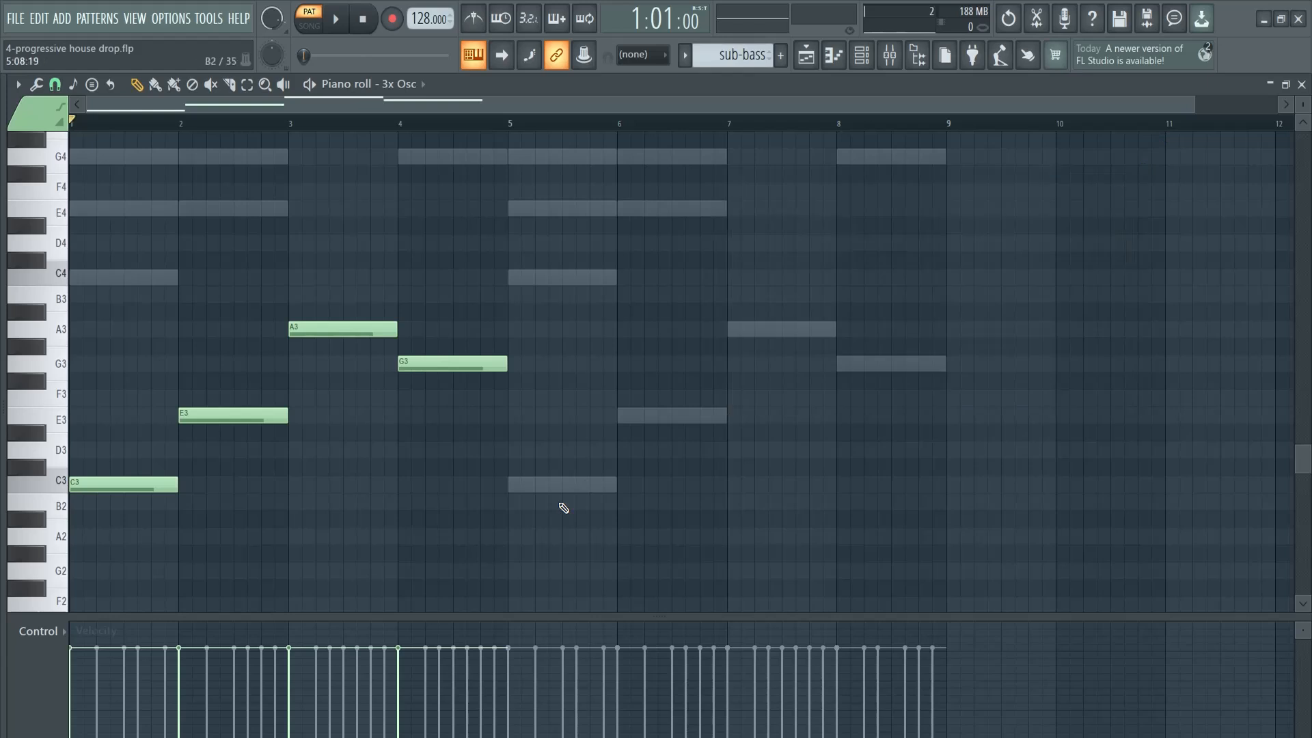
{"action": "left_click", "coordinate": [513, 484]}
{"action": "left_click", "coordinate": [623, 416]}
{"action": "left_click", "coordinate": [733, 330]}
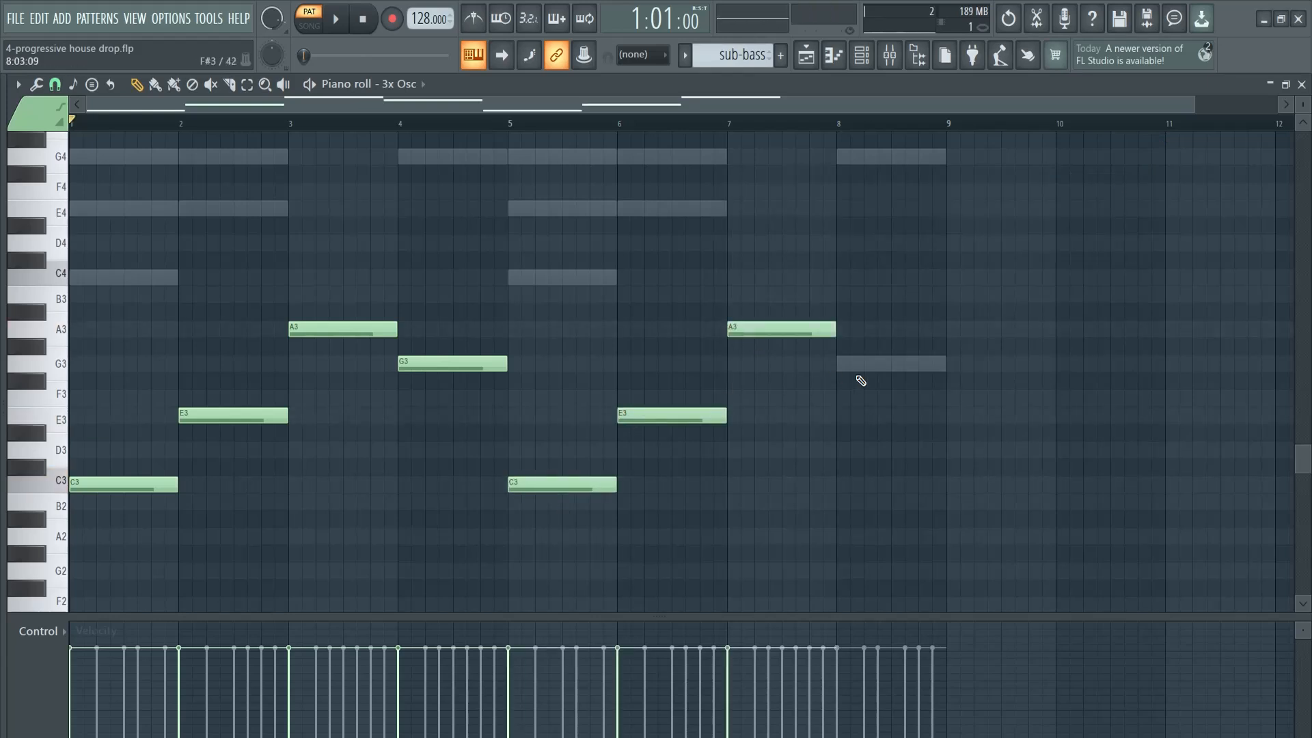
{"action": "left_click", "coordinate": [841, 363]}
{"action": "key", "text": "space"}
{"action": "key", "text": "space"}
Delete all FL Keys notes from the sub-bass pattern, keeping only the 3x Osc bass line
{"action": "left_click", "coordinate": [316, 20]}
{"action": "left_click", "coordinate": [860, 54]}
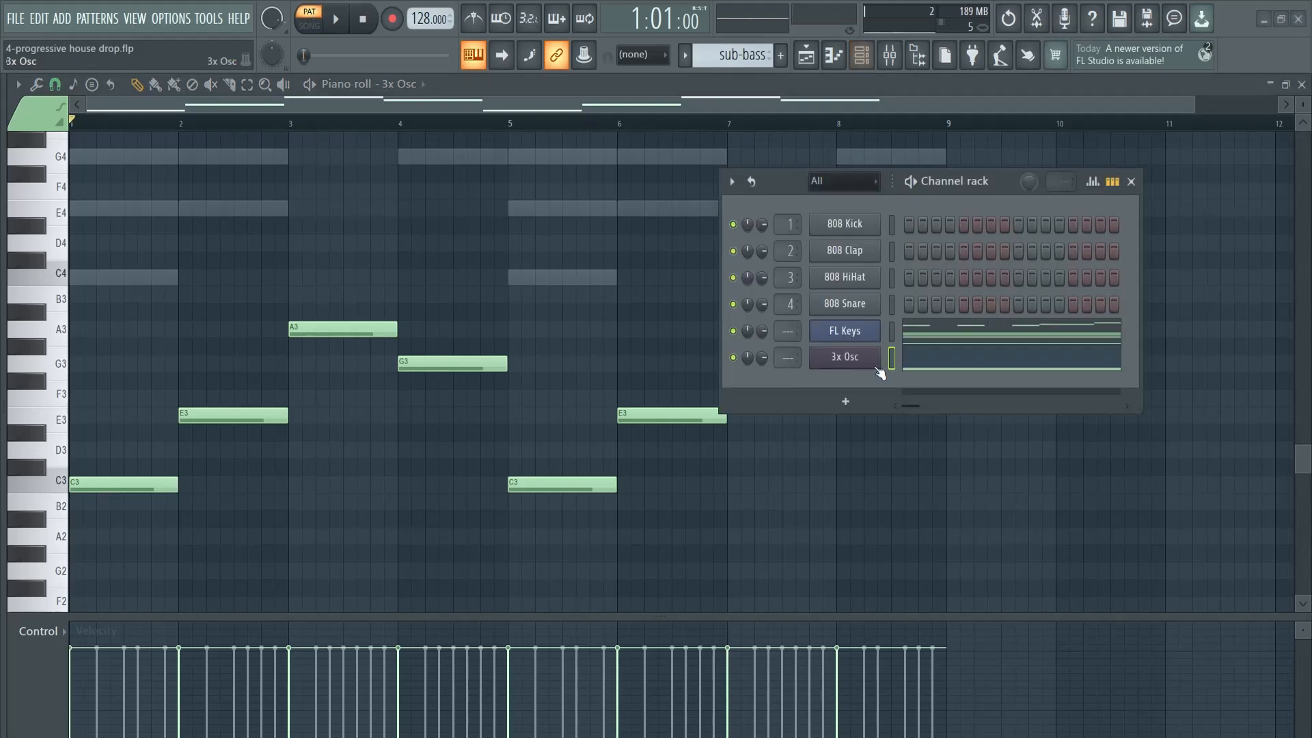
{"action": "left_click", "coordinate": [892, 329]}
{"action": "right_click", "coordinate": [855, 335]}
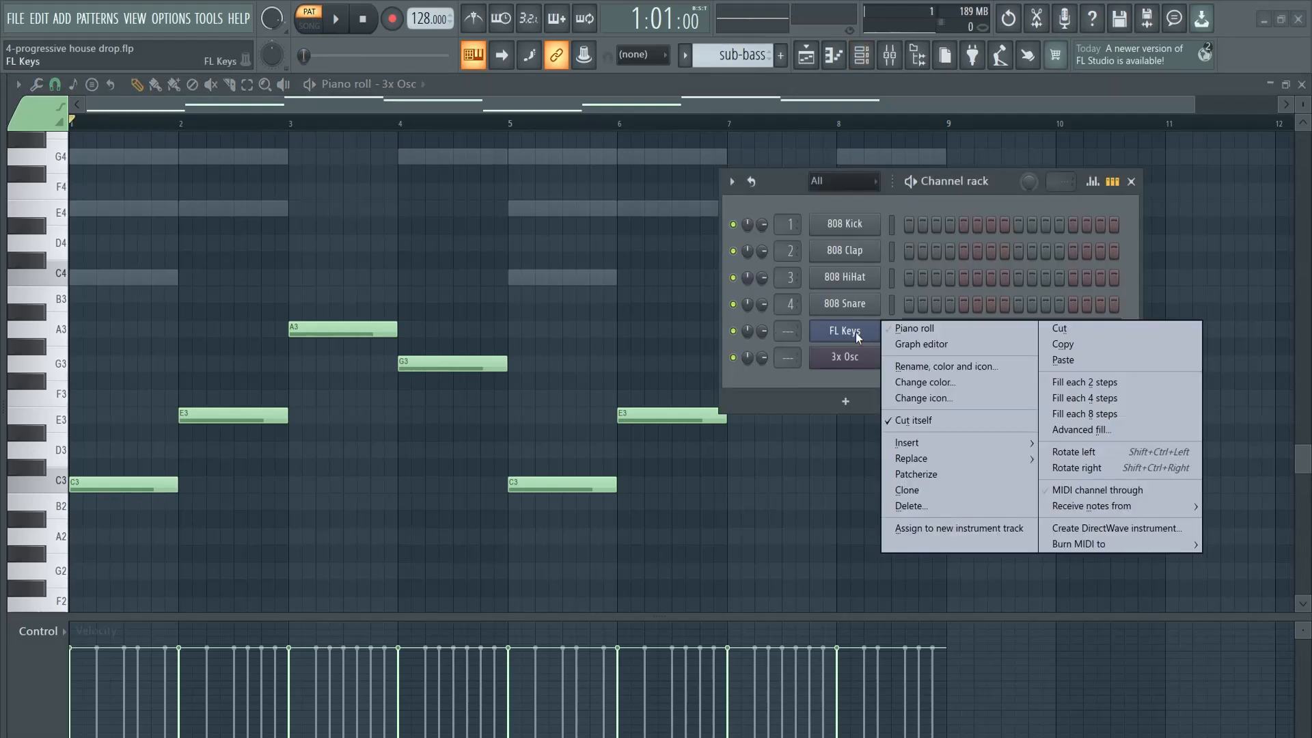
{"action": "left_click", "coordinate": [887, 311]}
{"action": "left_click", "coordinate": [922, 332]}
{"action": "left_click", "coordinate": [922, 332]}
{"action": "left_click", "coordinate": [922, 332]}
{"action": "key", "text": "ctrl+a"}
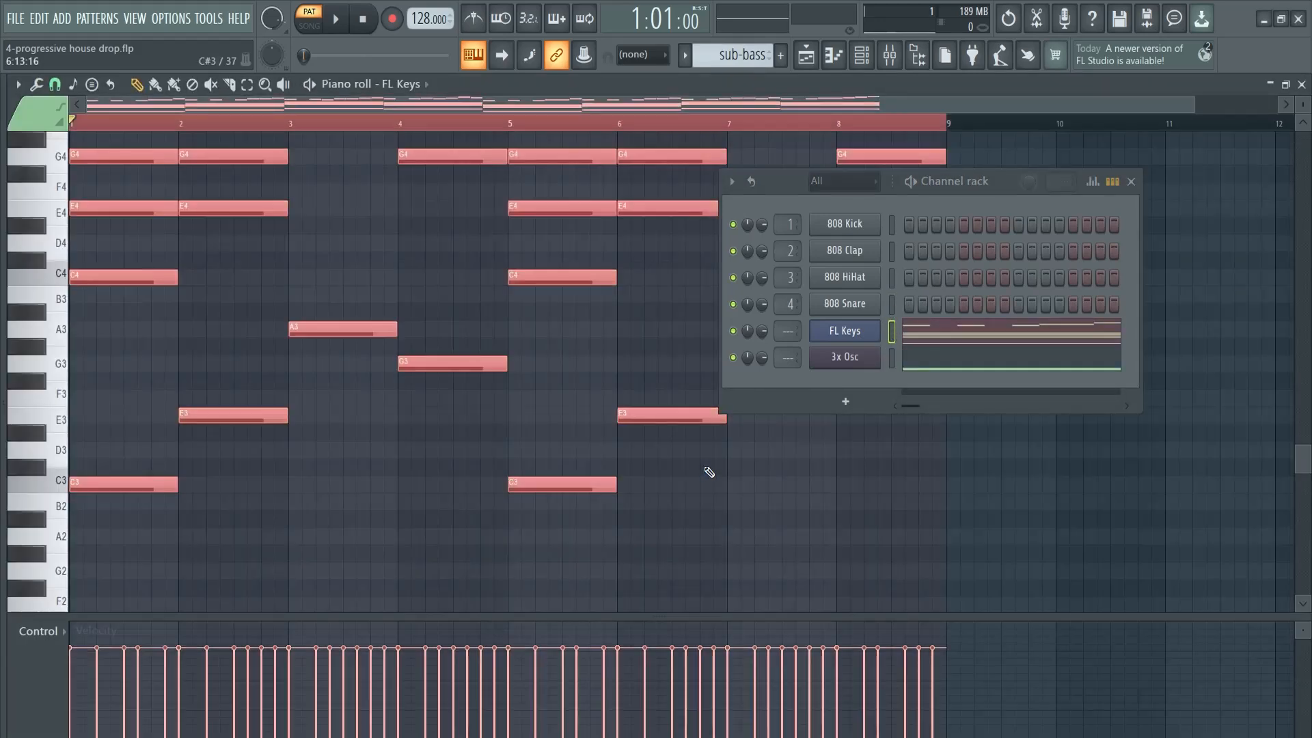
{"action": "key", "text": "Delete"}
Check the two patterns in the playlist and play back the 3x Osc bass line on its own
{"action": "key", "text": "F5"}
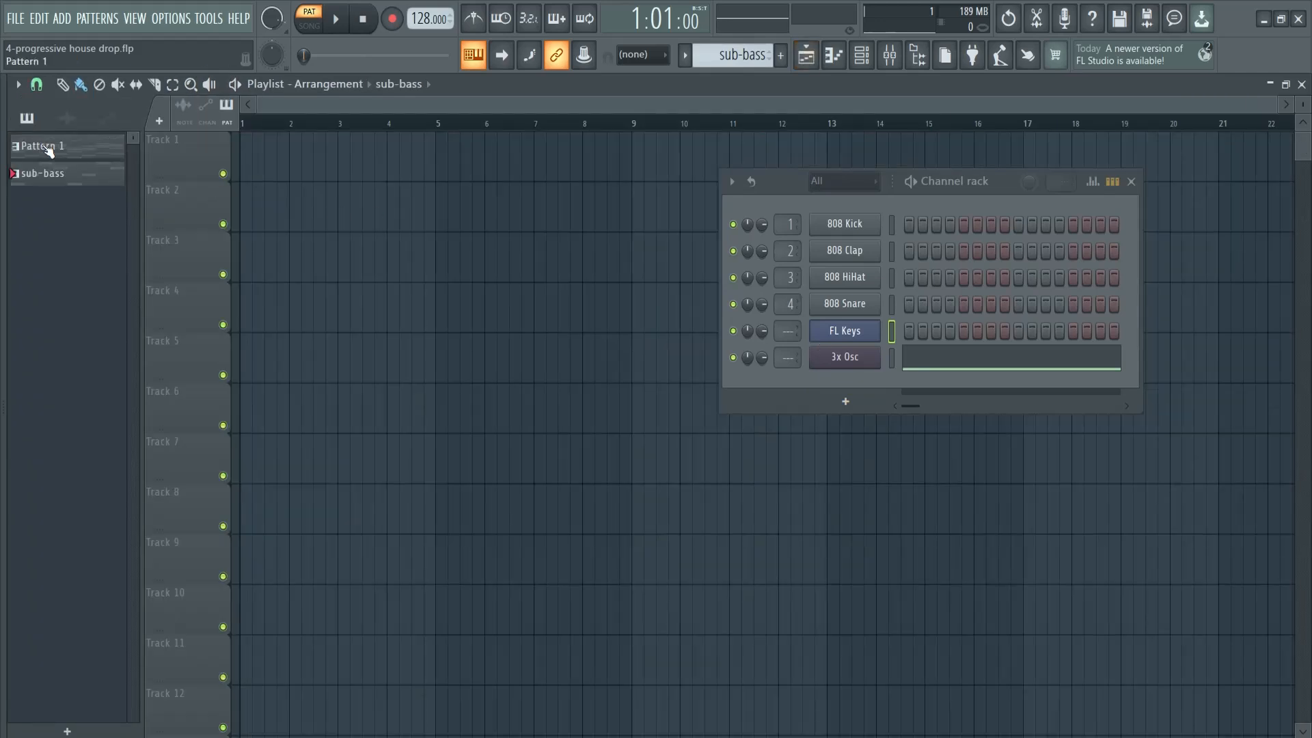
{"action": "left_click", "coordinate": [47, 148]}
{"action": "left_click", "coordinate": [48, 174]}
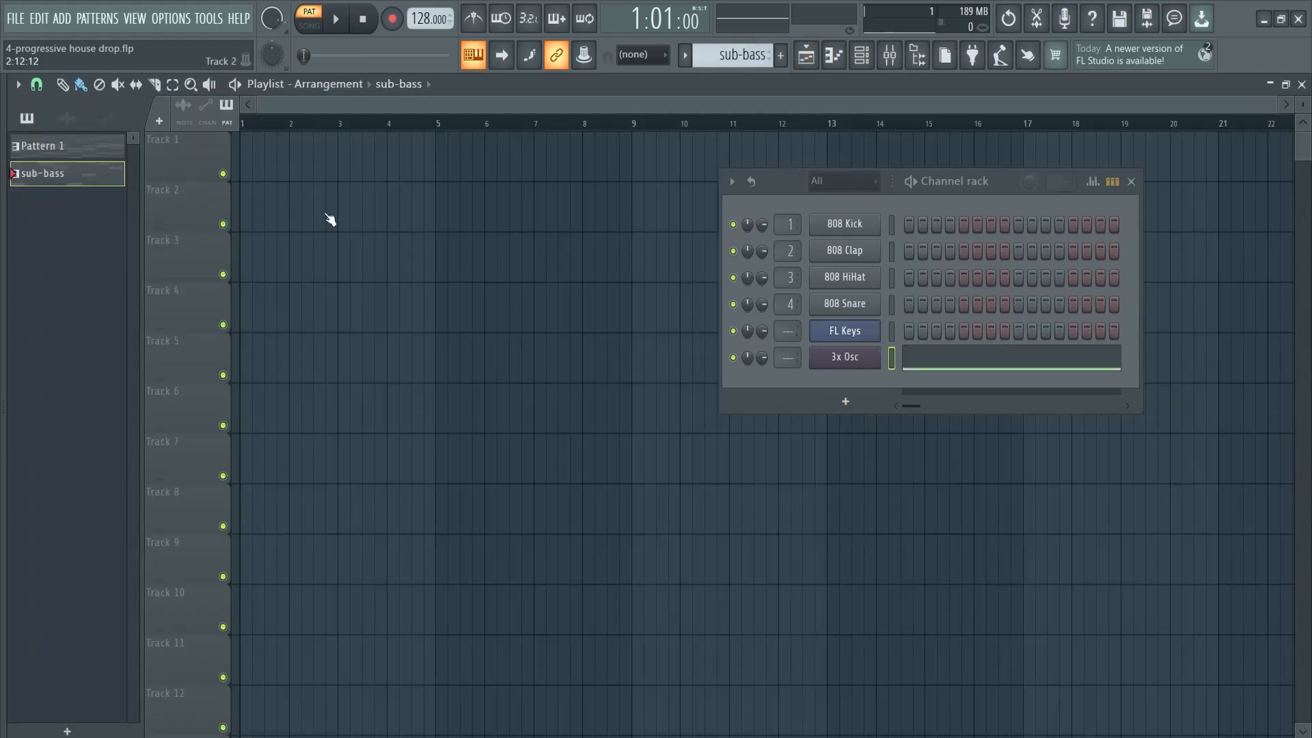
{"action": "left_click", "coordinate": [928, 362]}
{"action": "key", "text": "space"}
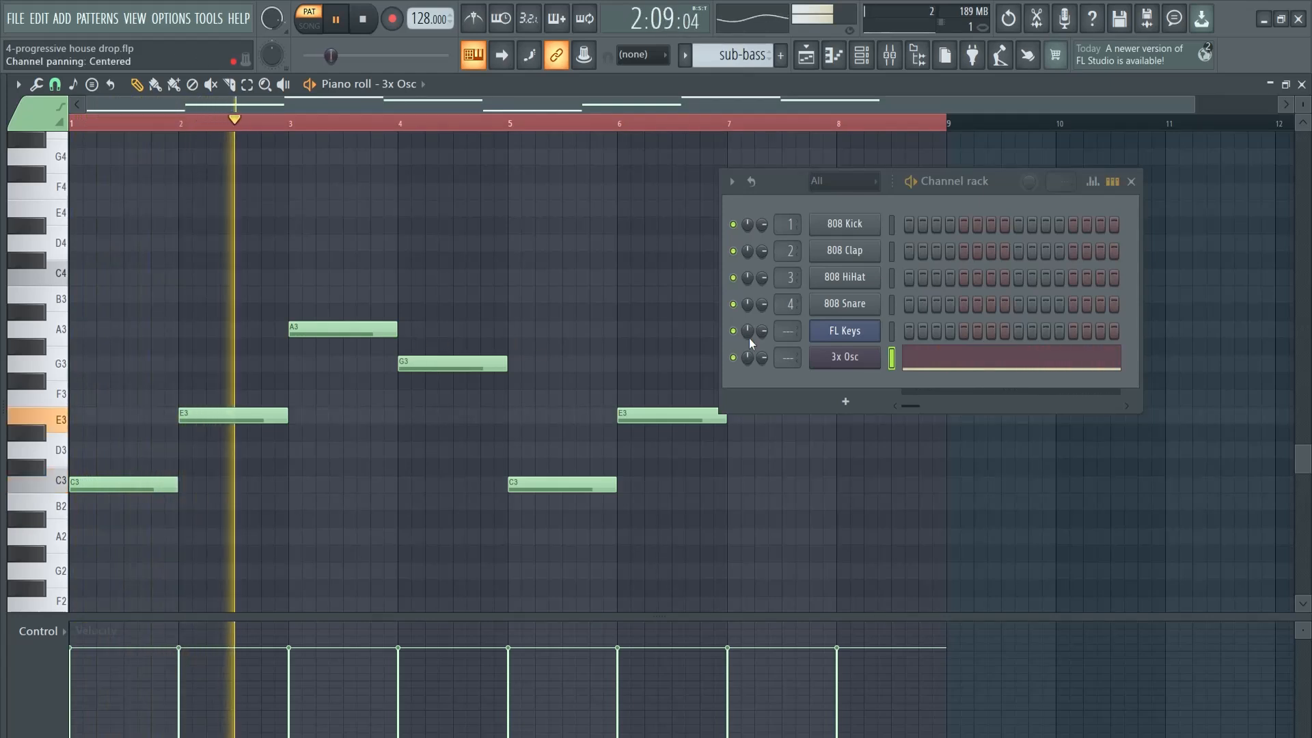
{"action": "key", "text": "space"}
Route 3x Osc to mixer track 5 and load Fruity parametric EQ 2 in that track's first effect slot
{"action": "left_click_drag", "start_coordinate": [791, 355], "coordinate": [792, 342]}
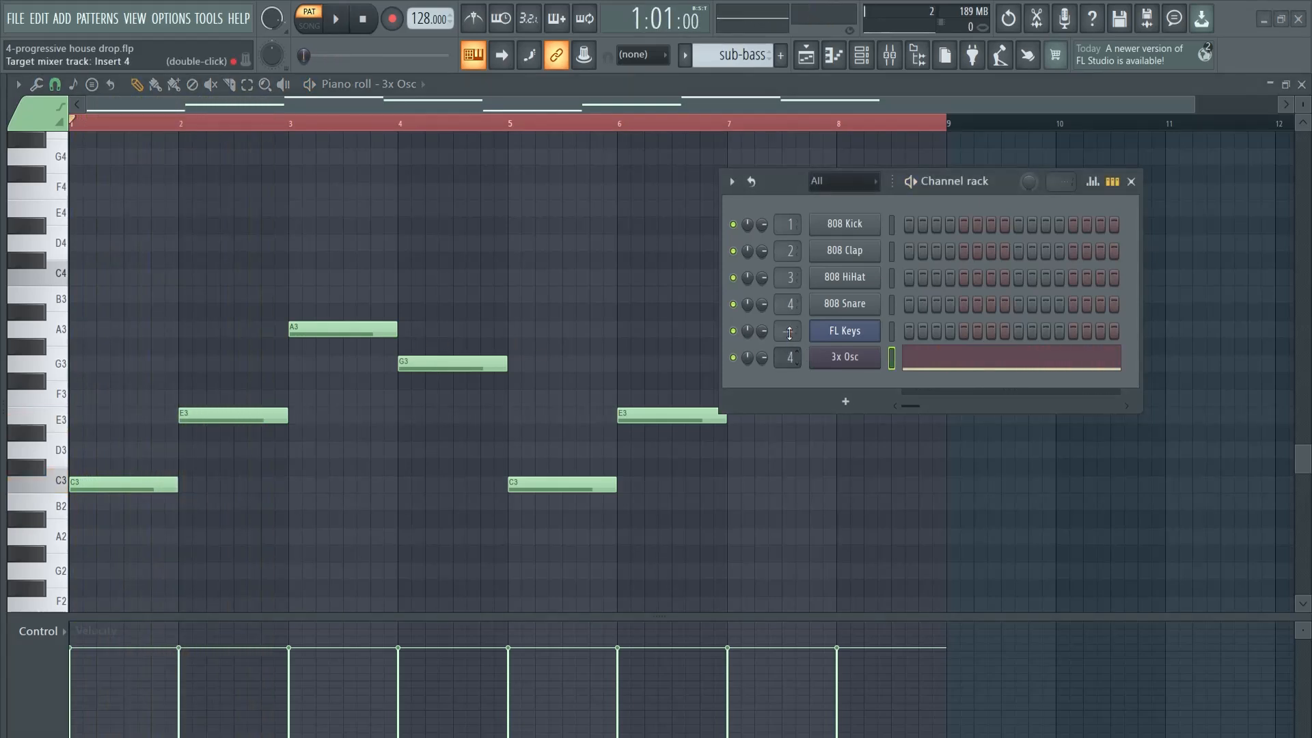
{"action": "key", "text": "F9"}
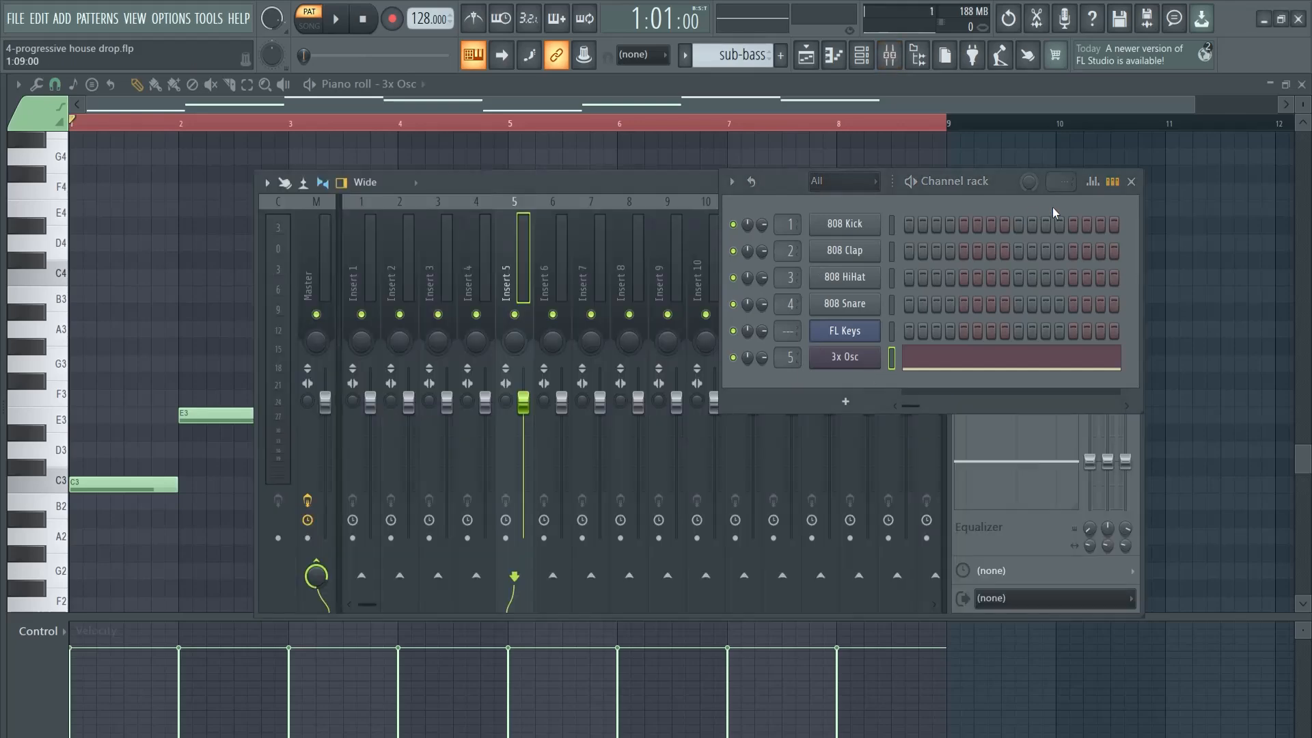
{"action": "left_click", "coordinate": [1132, 183]}
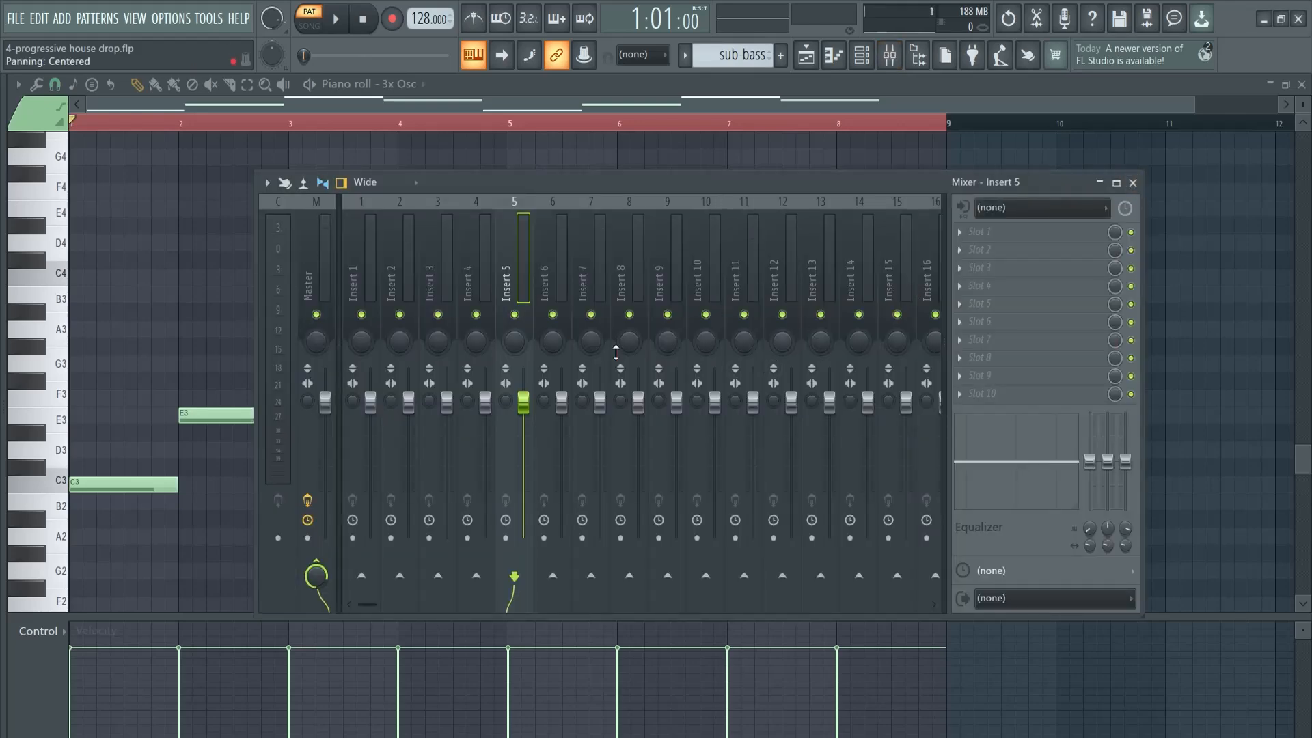
{"action": "left_click", "coordinate": [1015, 240]}
{"action": "left_click", "coordinate": [794, 573]}
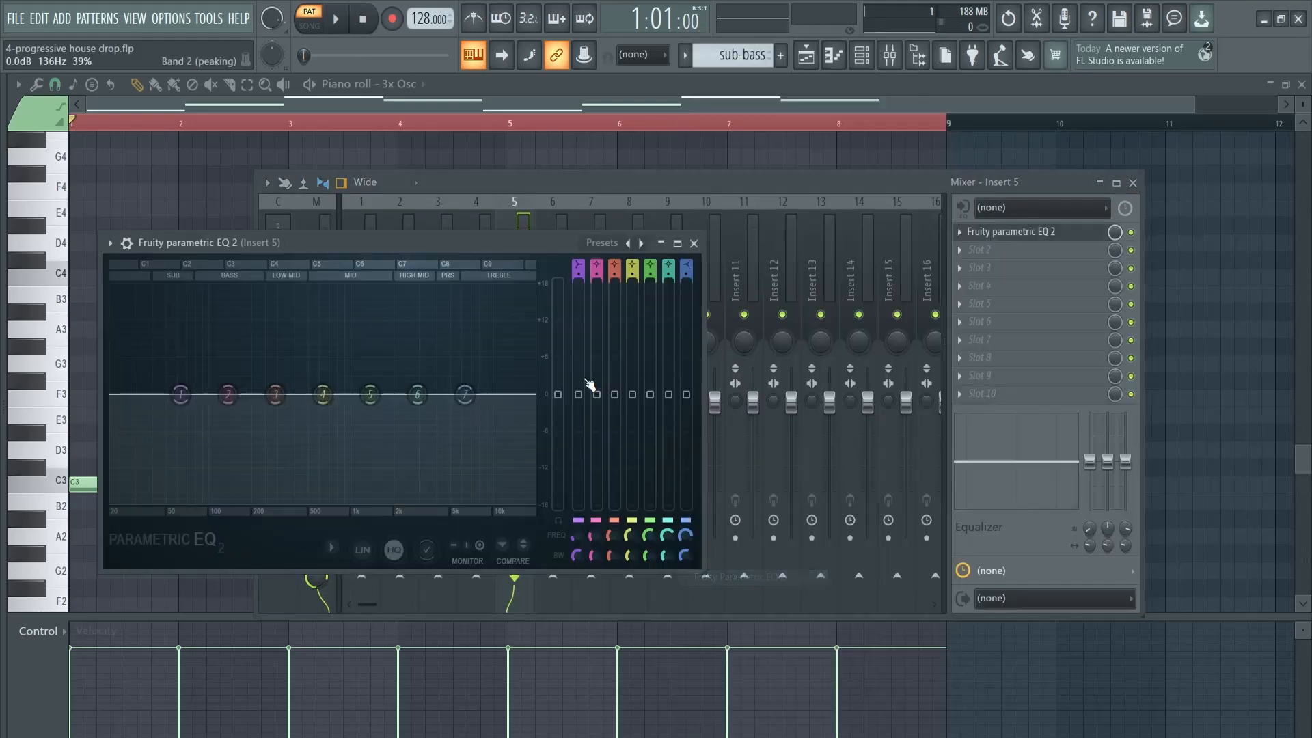
Adjust oscillator 2's mix level in 3x Osc, checking the playing bass line on the EQ's spectrum display
{"action": "key", "text": "space"}
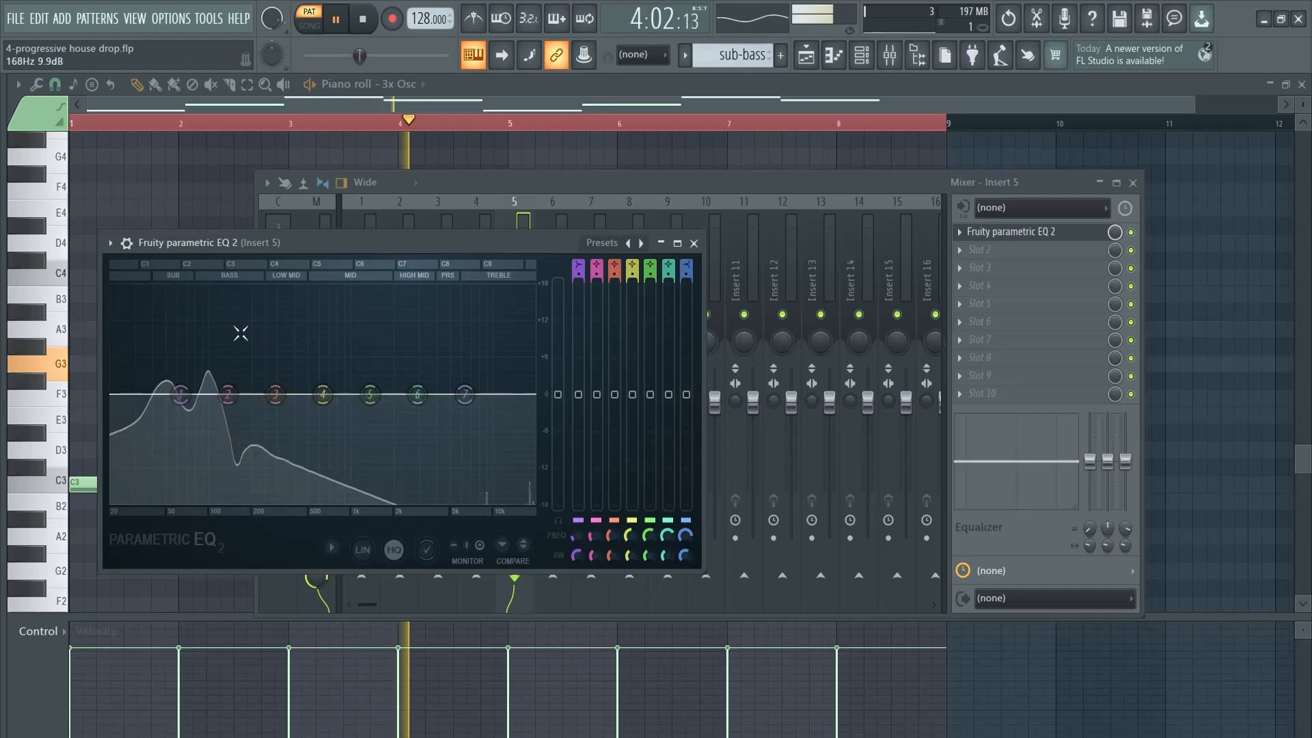
{"action": "key", "text": "space"}
{"action": "key", "text": "F6"}
{"action": "left_click", "coordinate": [851, 358]}
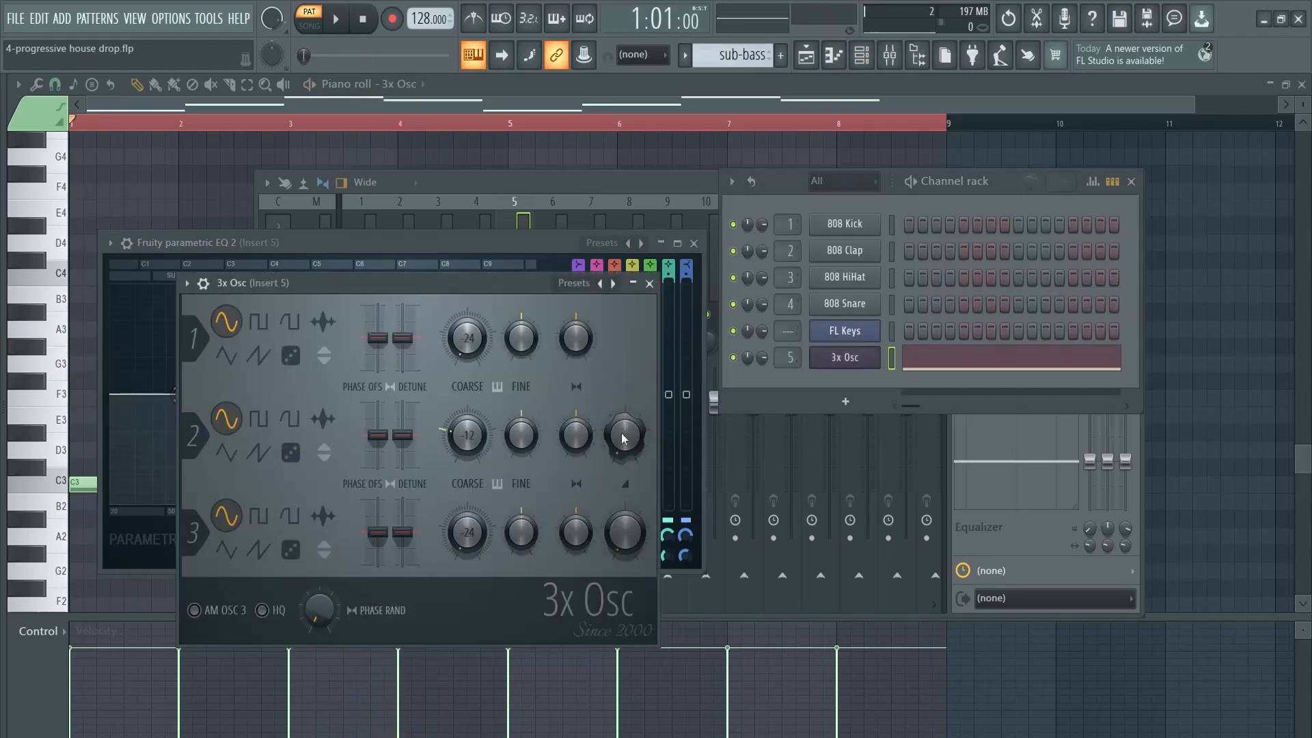
{"action": "left_click", "coordinate": [649, 284]}
{"action": "key", "text": "space"}
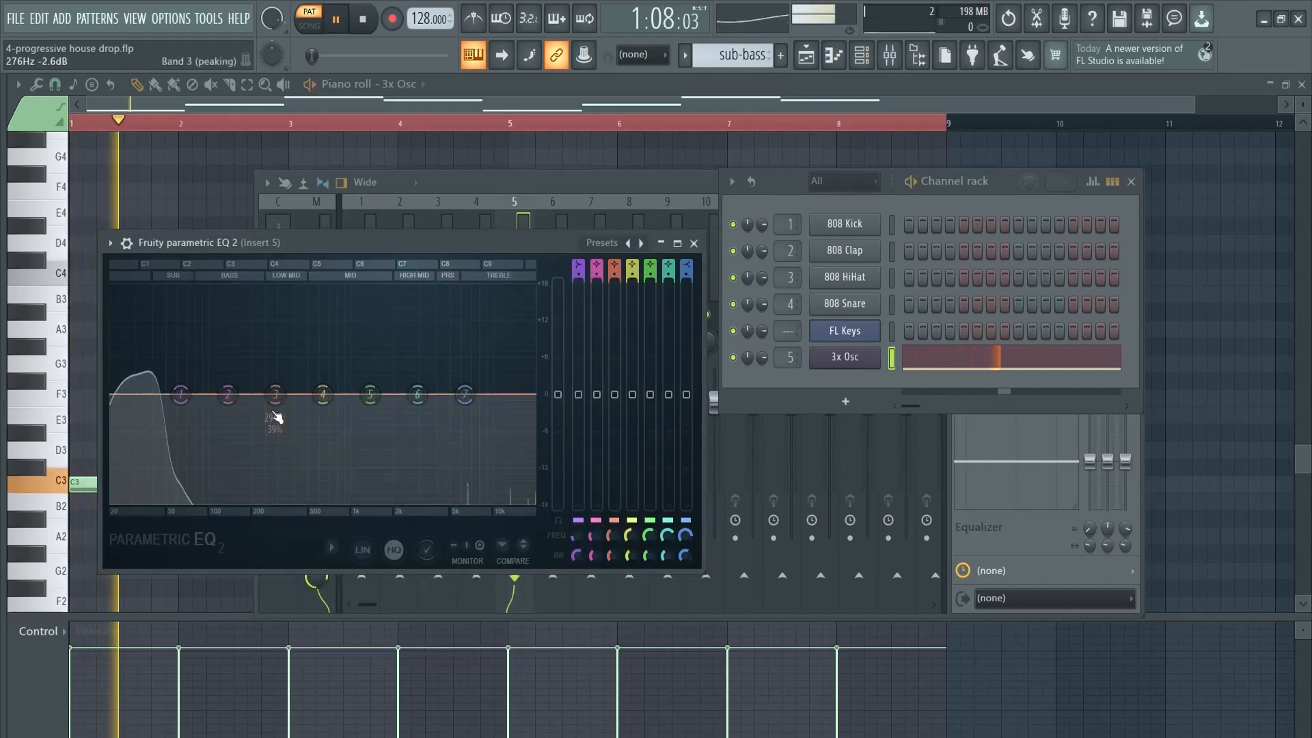
{"action": "key", "text": "space"}
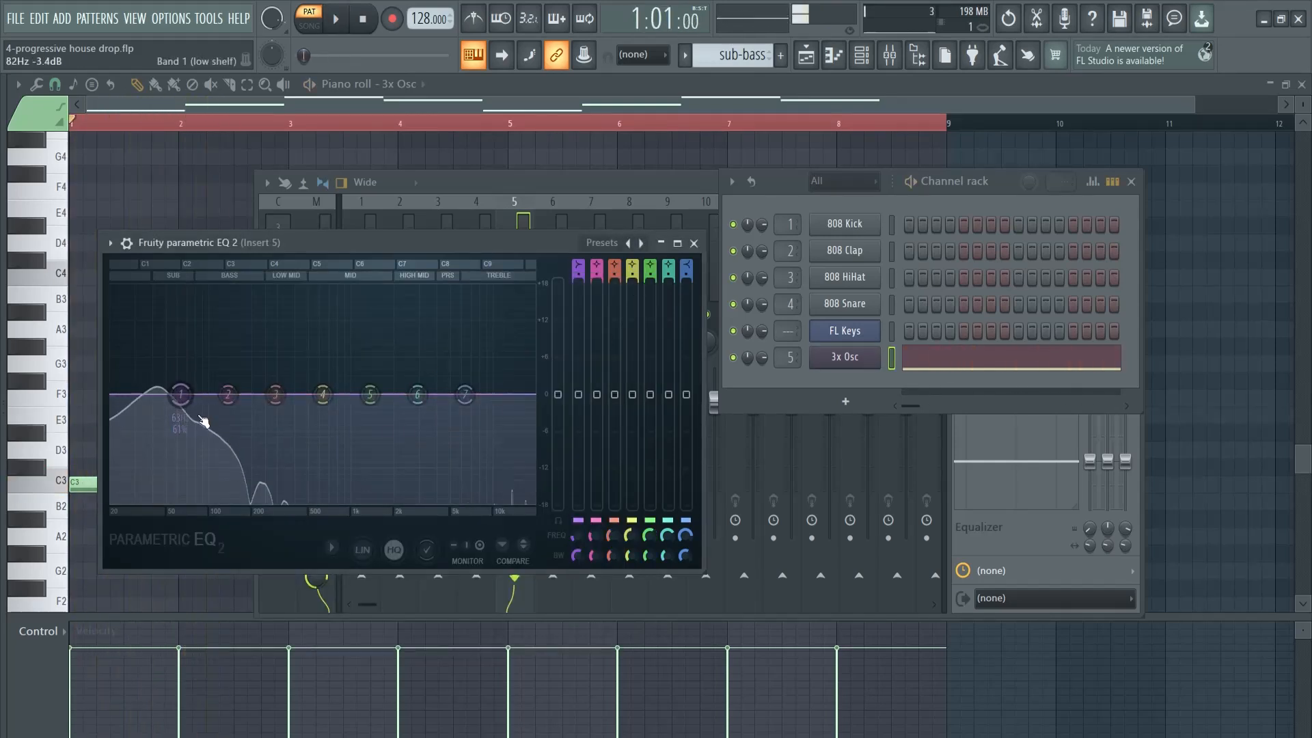
{"action": "left_click", "coordinate": [850, 357]}
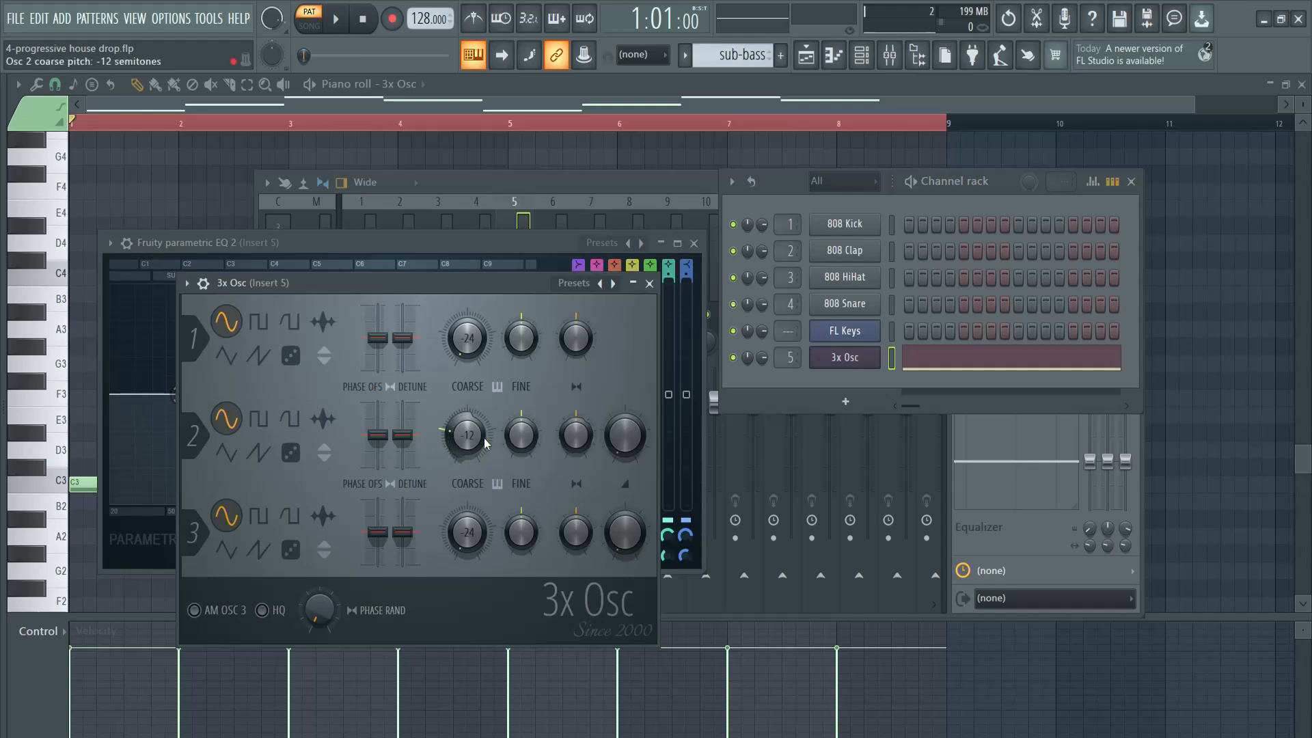
{"action": "left_click", "coordinate": [650, 284]}
With the bass line playing, apply the EQ preset 20Hz + 18kHz cut, raise the low cut and lower the high cut to about 69 Hz
{"action": "key", "text": "space"}
{"action": "left_click", "coordinate": [602, 243]}
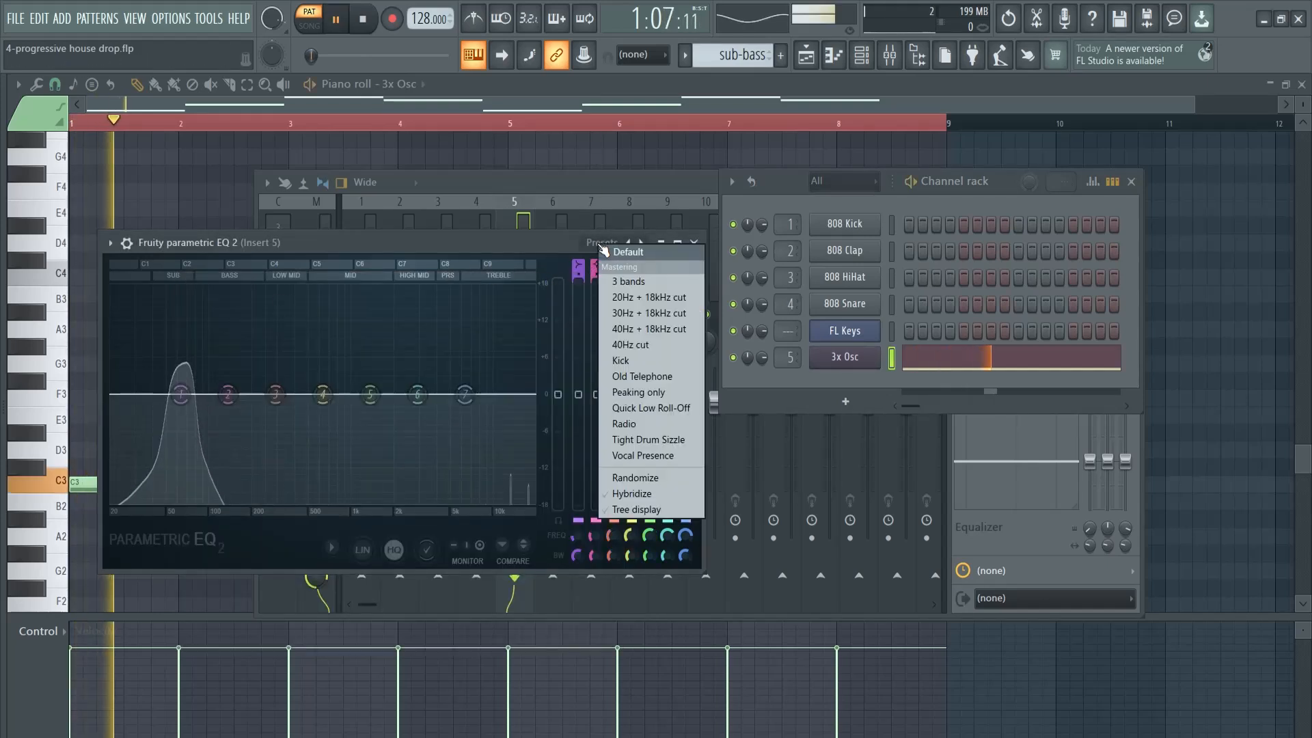
{"action": "left_click", "coordinate": [650, 297]}
{"action": "left_click_drag", "start_coordinate": [118, 398], "coordinate": [149, 395]}
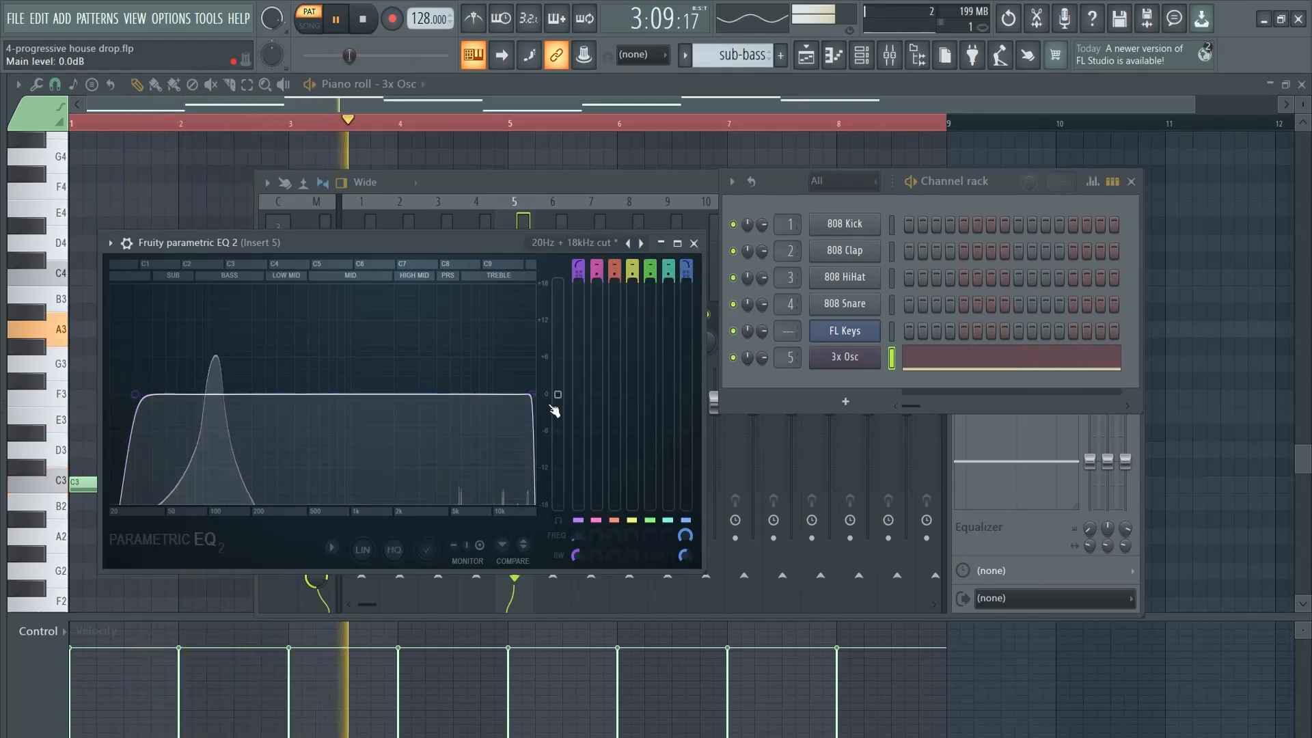
{"action": "left_click_drag", "start_coordinate": [532, 394], "coordinate": [191, 394]}
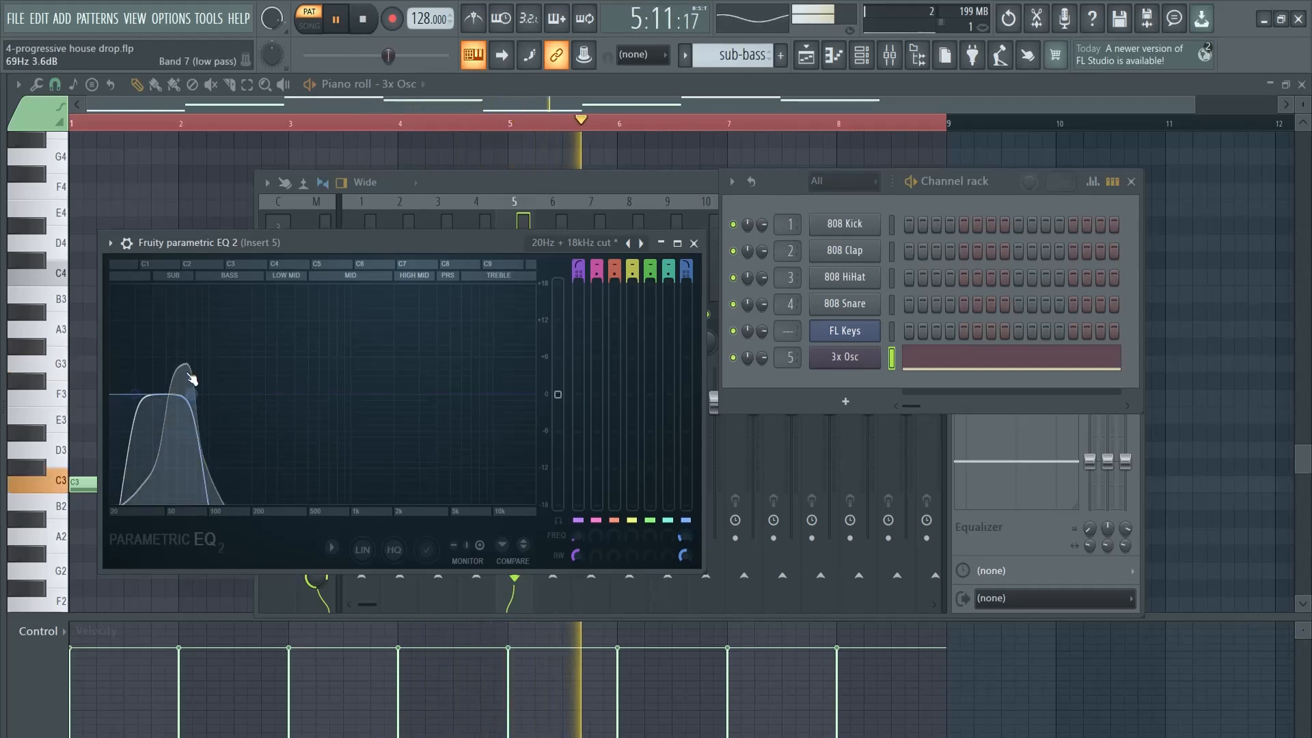
Load Kickstart 2 in the second effect slot of mixer track 5 and play the sub-bass through it
{"action": "key", "text": "space"}
{"action": "left_click", "coordinate": [693, 243]}
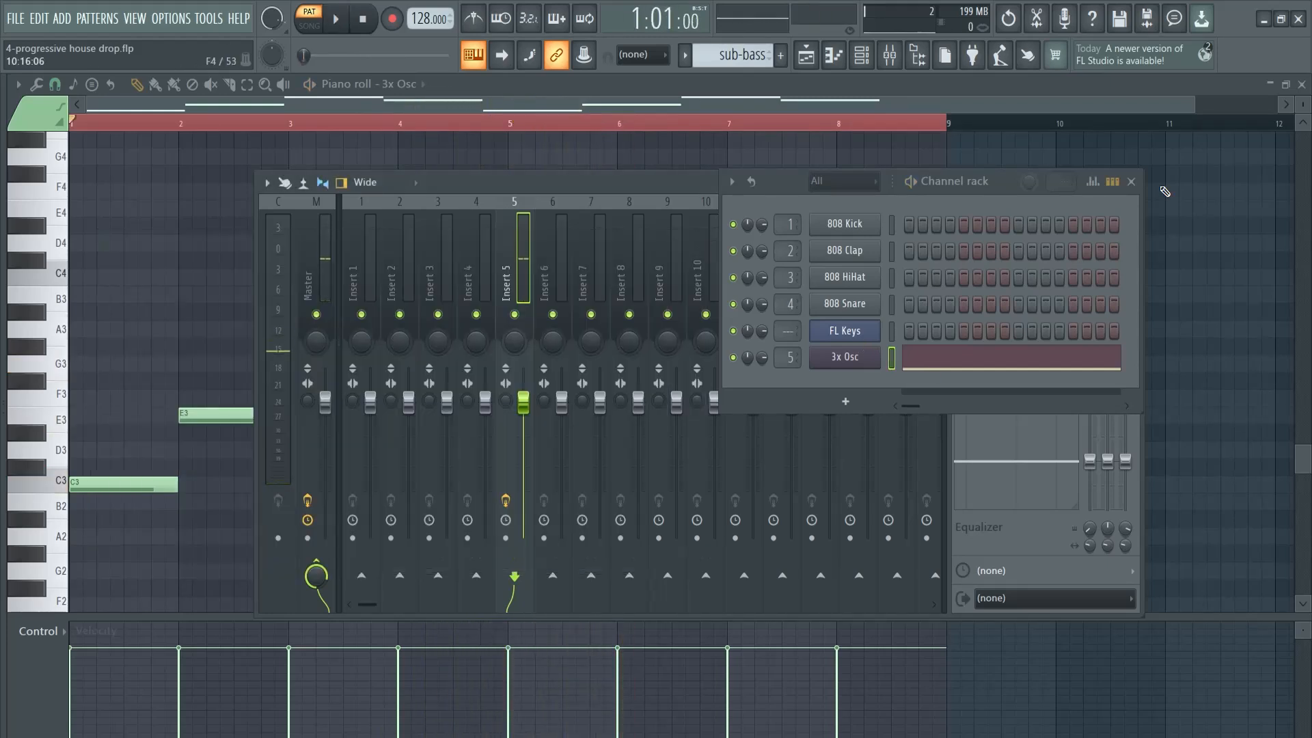
{"action": "left_click", "coordinate": [1131, 181]}
{"action": "left_click", "coordinate": [982, 258]}
{"action": "left_click", "coordinate": [978, 252]}
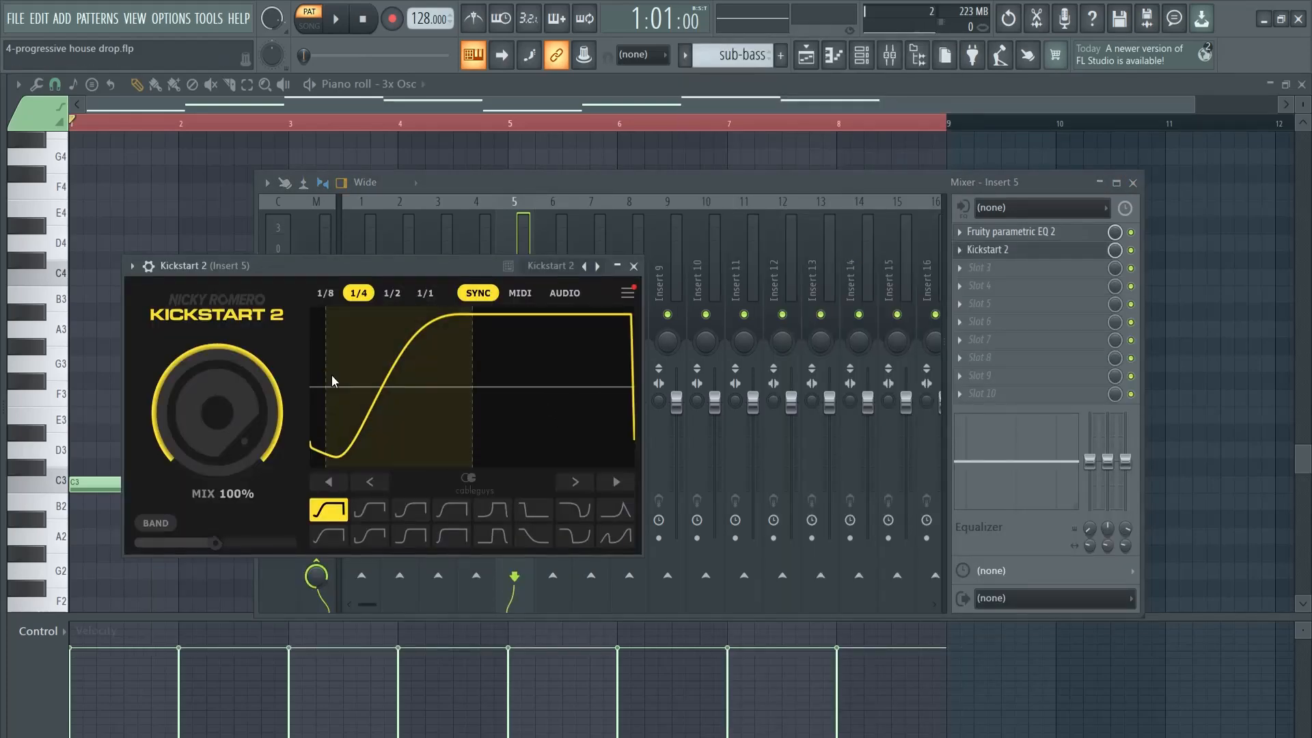
{"action": "key", "text": "space"}
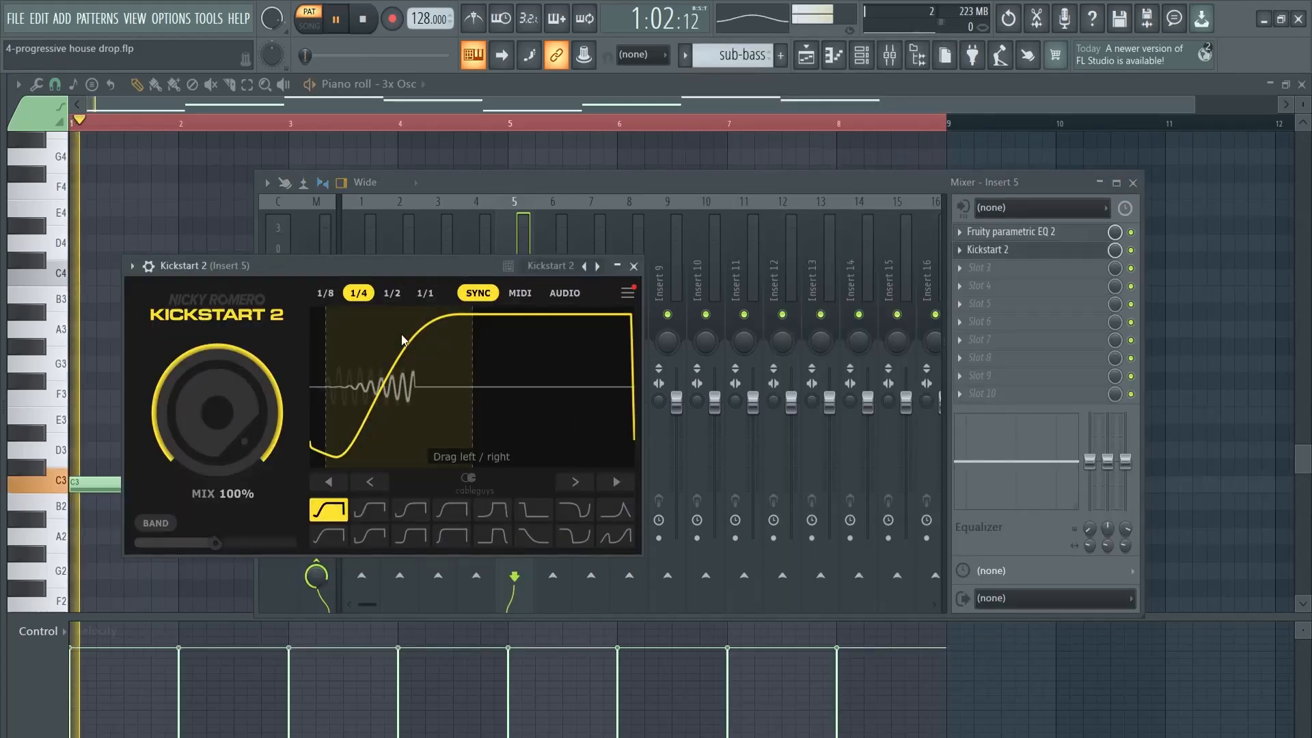
{"action": "key", "text": "space"}
{"action": "left_click", "coordinate": [634, 266]}
{"action": "left_click", "coordinate": [1132, 183]}
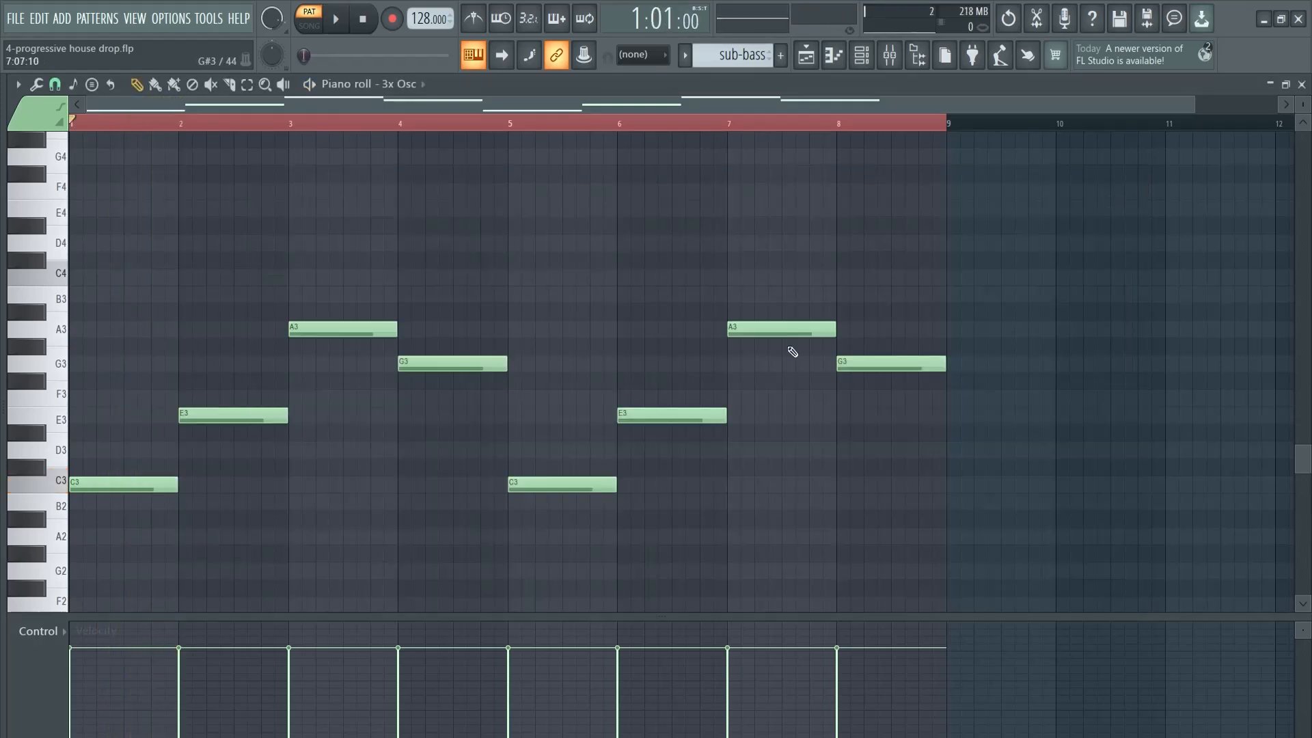
Place two sub-bass pattern clips back to back on playlist track 1, starting at bars 1 and 9
{"action": "key", "text": "F6"}
{"action": "key", "text": "F5"}
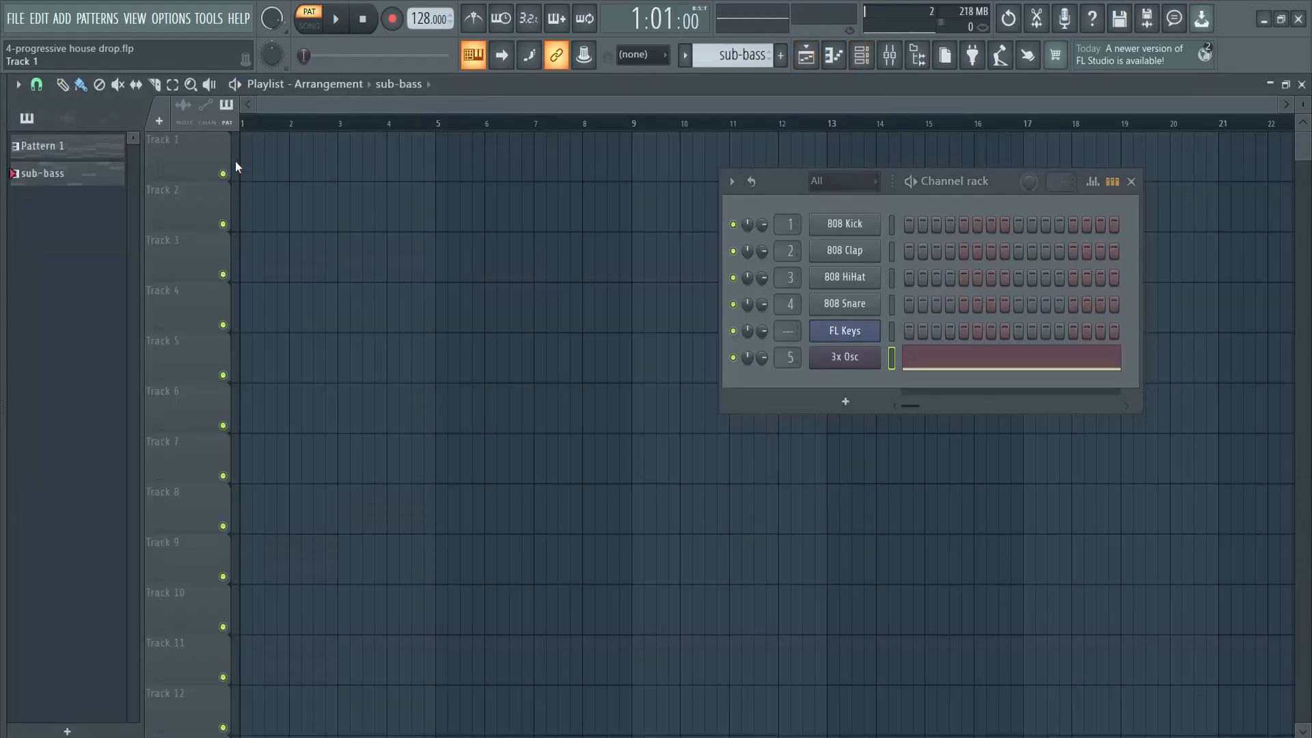
{"action": "left_click", "coordinate": [82, 173]}
{"action": "left_click", "coordinate": [247, 161]}
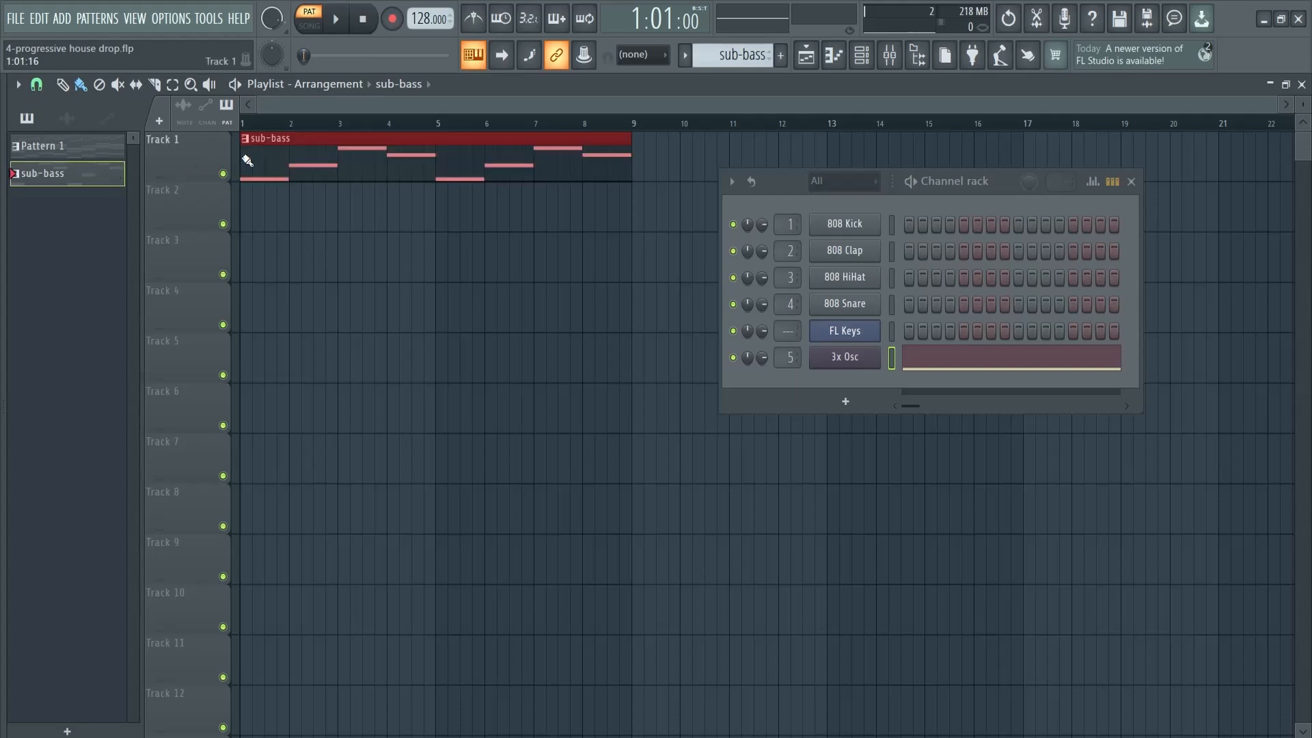
{"action": "left_click", "coordinate": [695, 164]}
{"action": "left_click", "coordinate": [1131, 181]}
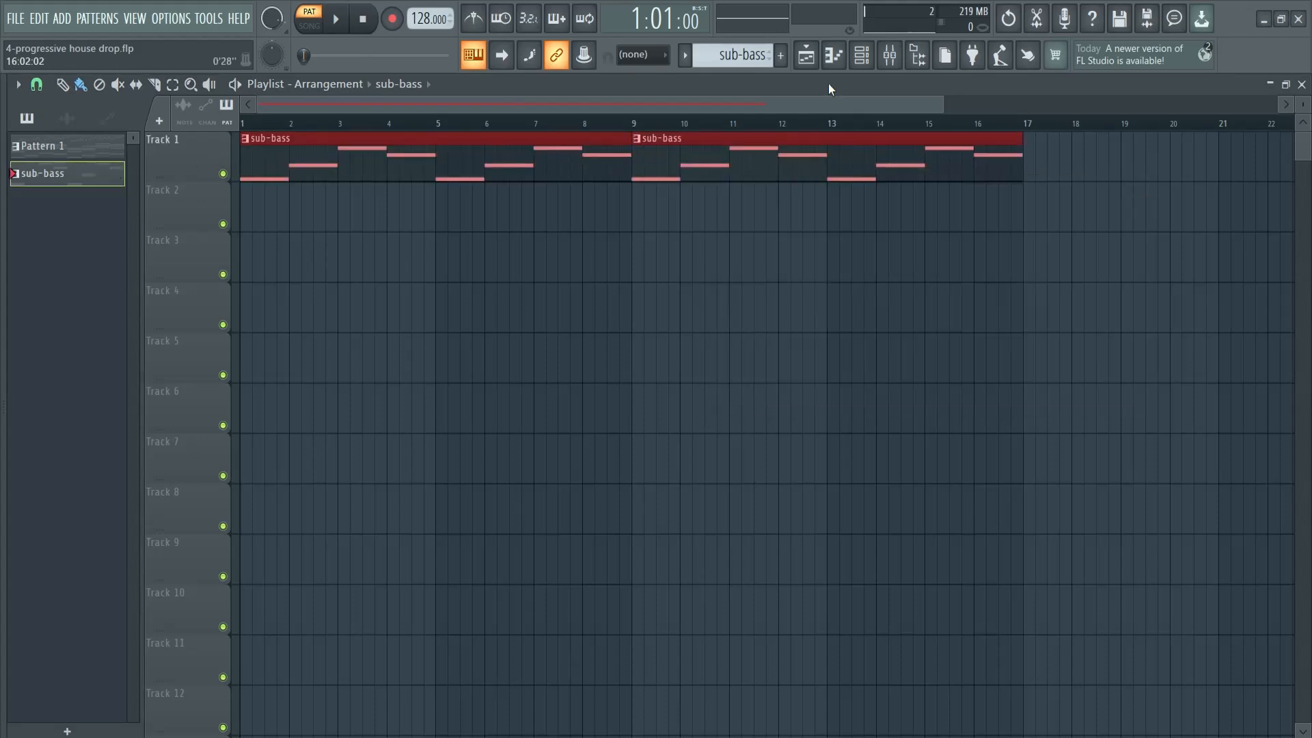
Create a new pattern named bass and copy the FL Keys notes from Pattern 1 into it
{"action": "left_click", "coordinate": [775, 57]}
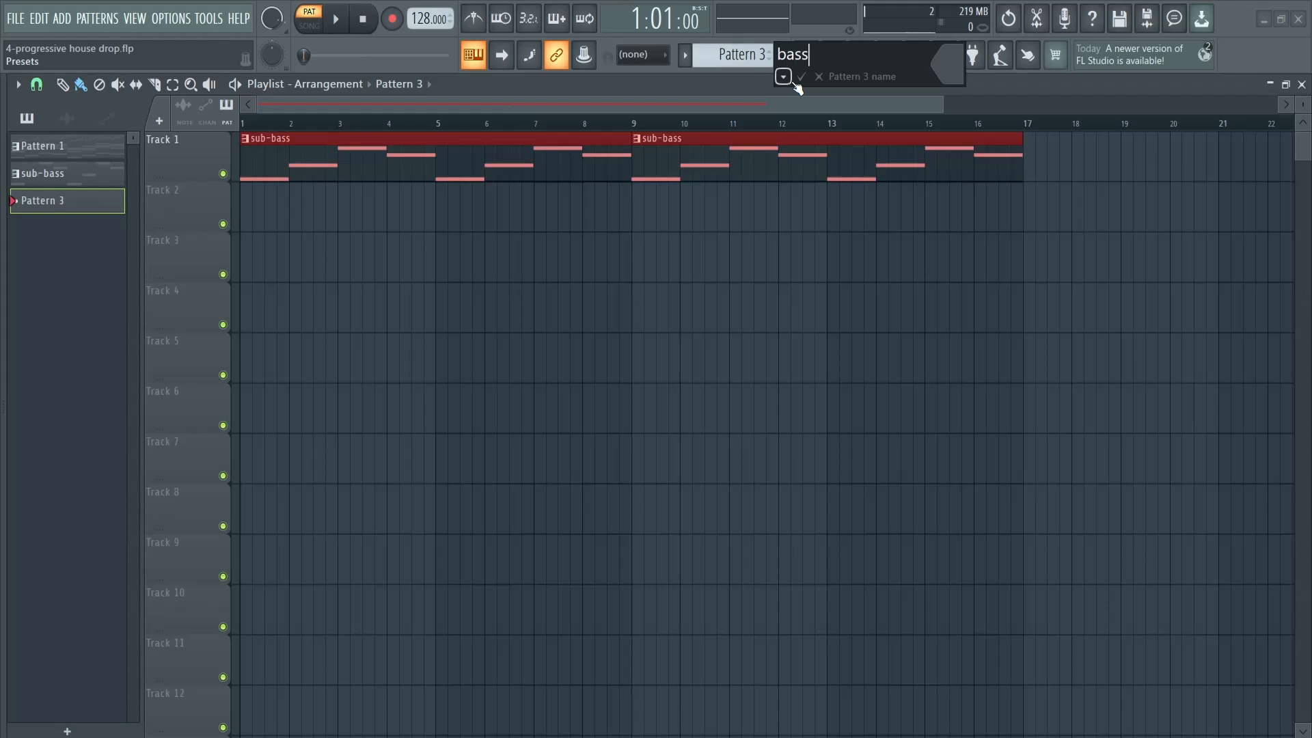
{"action": "left_click", "coordinate": [801, 76]}
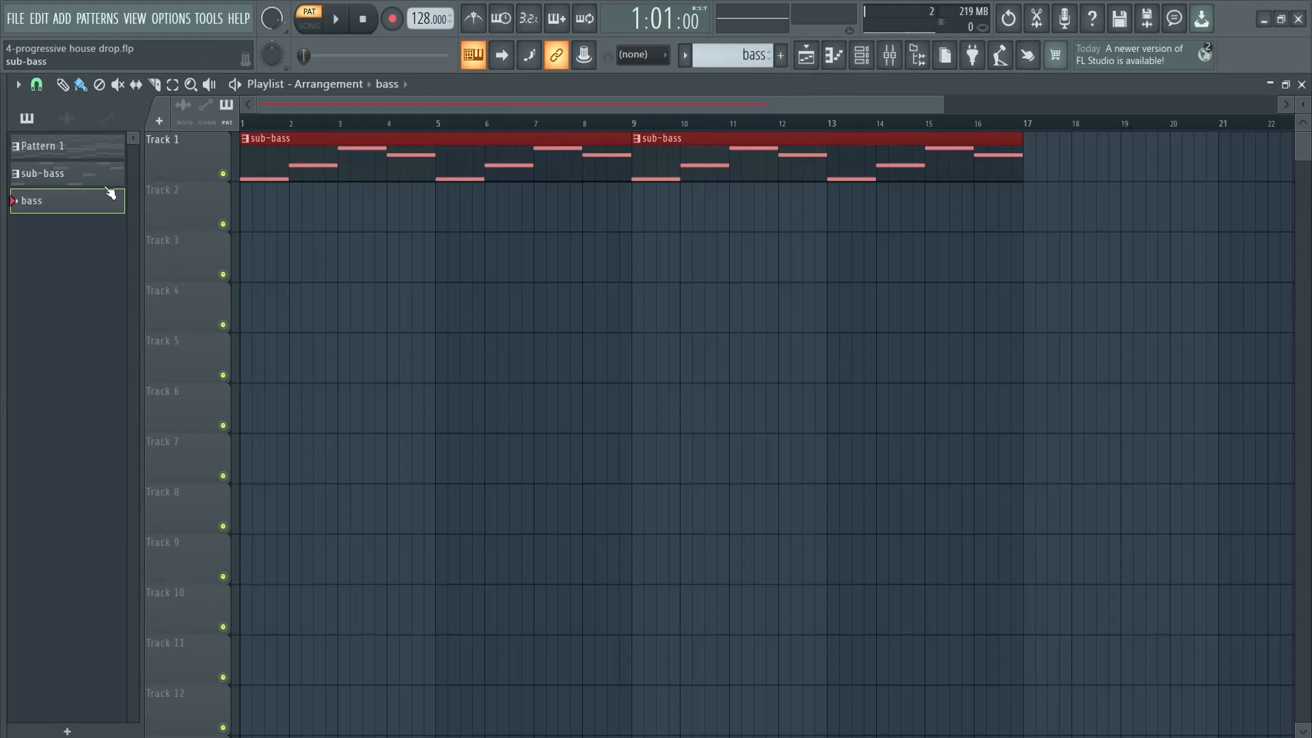
{"action": "left_click", "coordinate": [81, 147]}
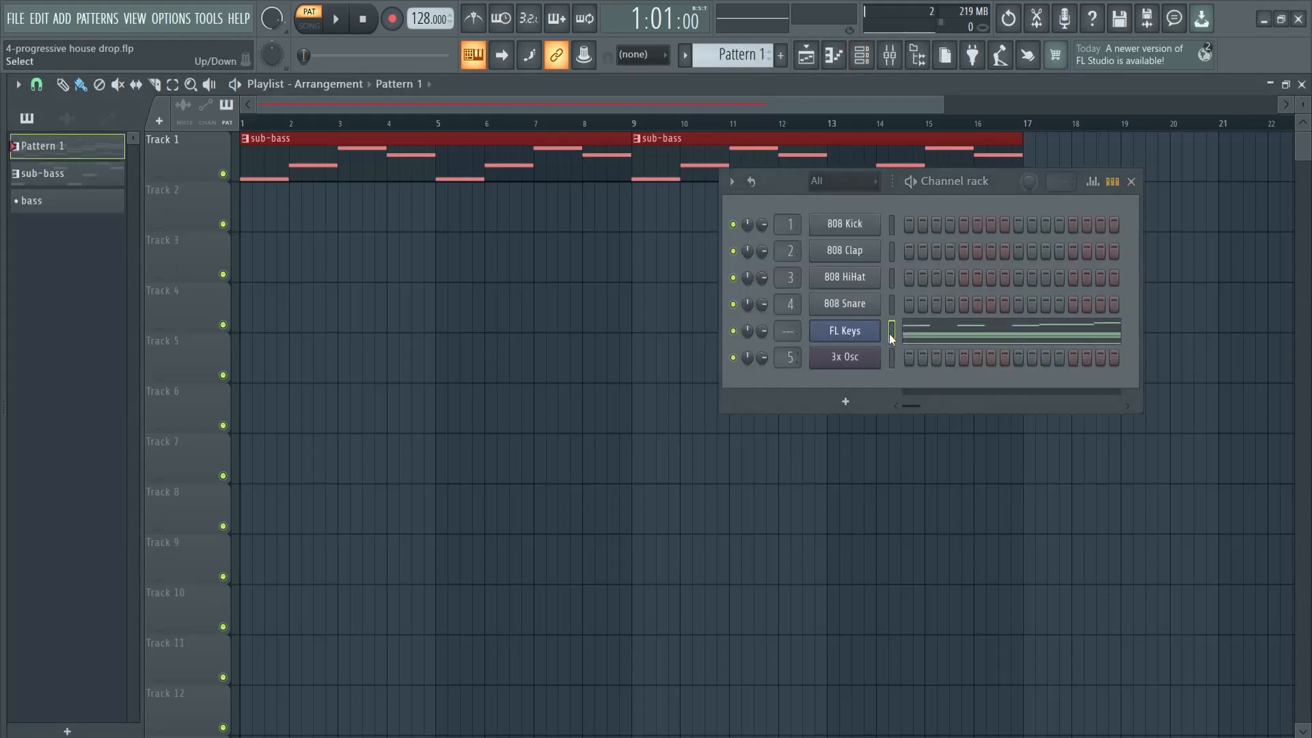
{"action": "left_click", "coordinate": [34, 202]}
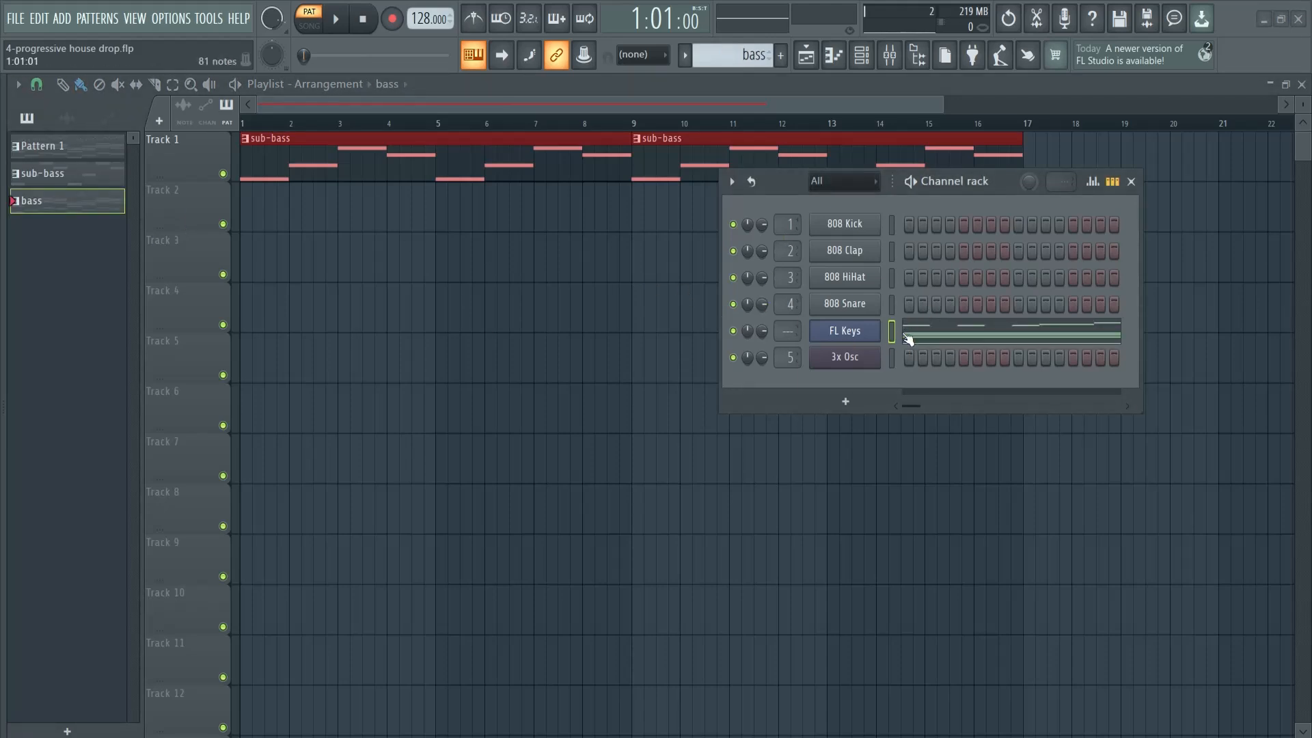
Add a GMS channel with the Basses program Agressive TE and move the bass pattern's FL Keys notes into its piano roll
{"action": "left_click", "coordinate": [847, 402]}
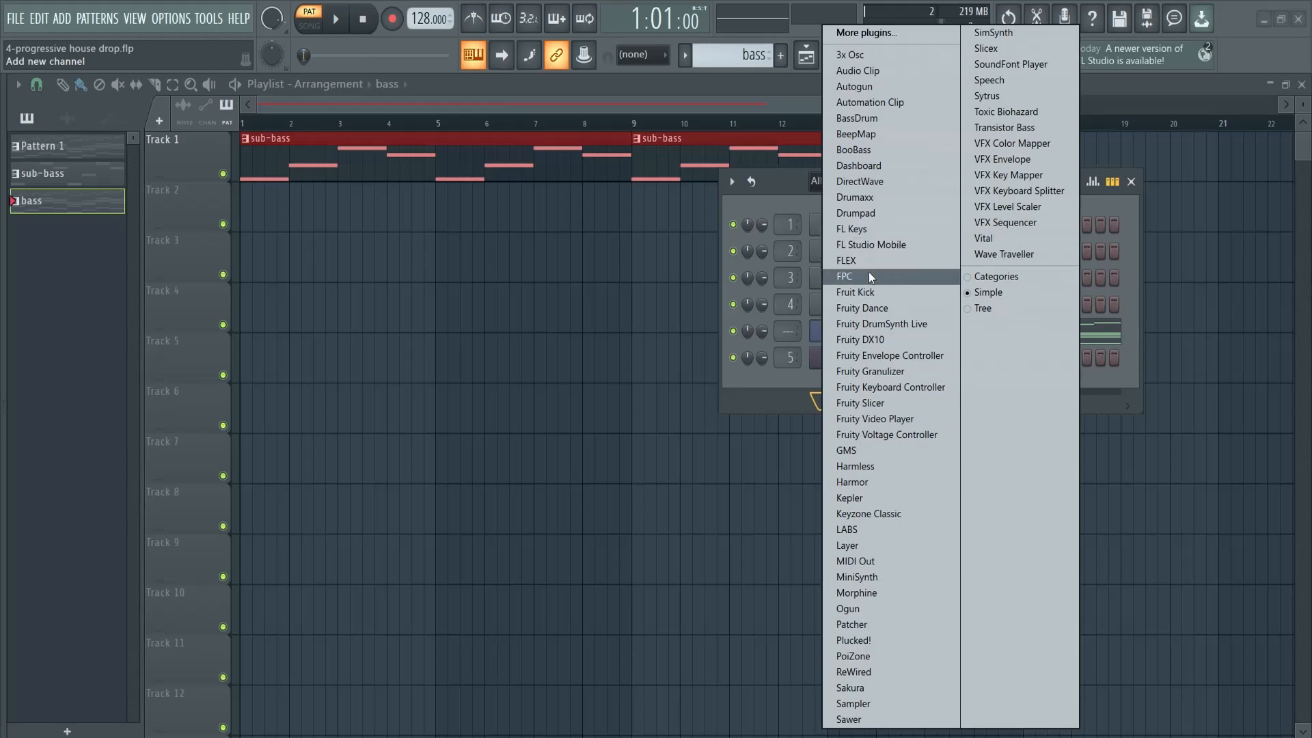
{"action": "left_click", "coordinate": [869, 450]}
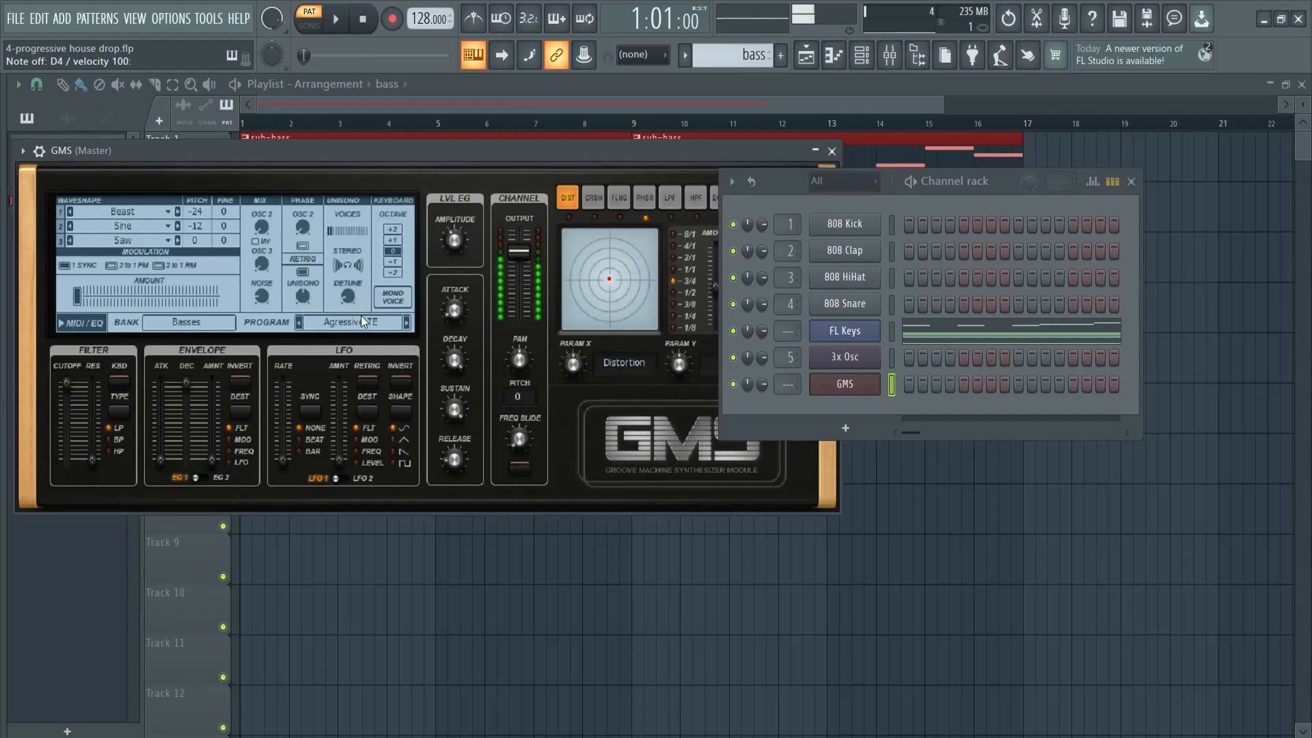
{"action": "left_click", "coordinate": [889, 335]}
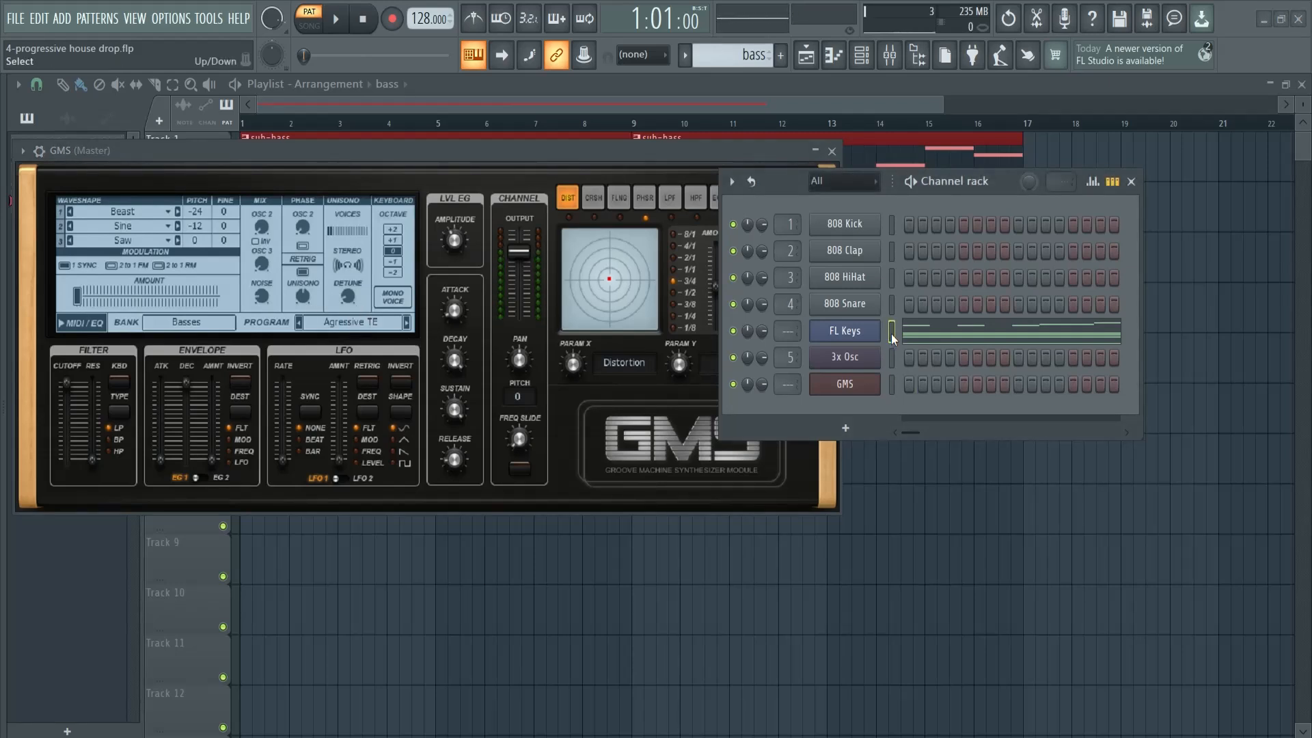
{"action": "key", "text": "ctrl+x"}
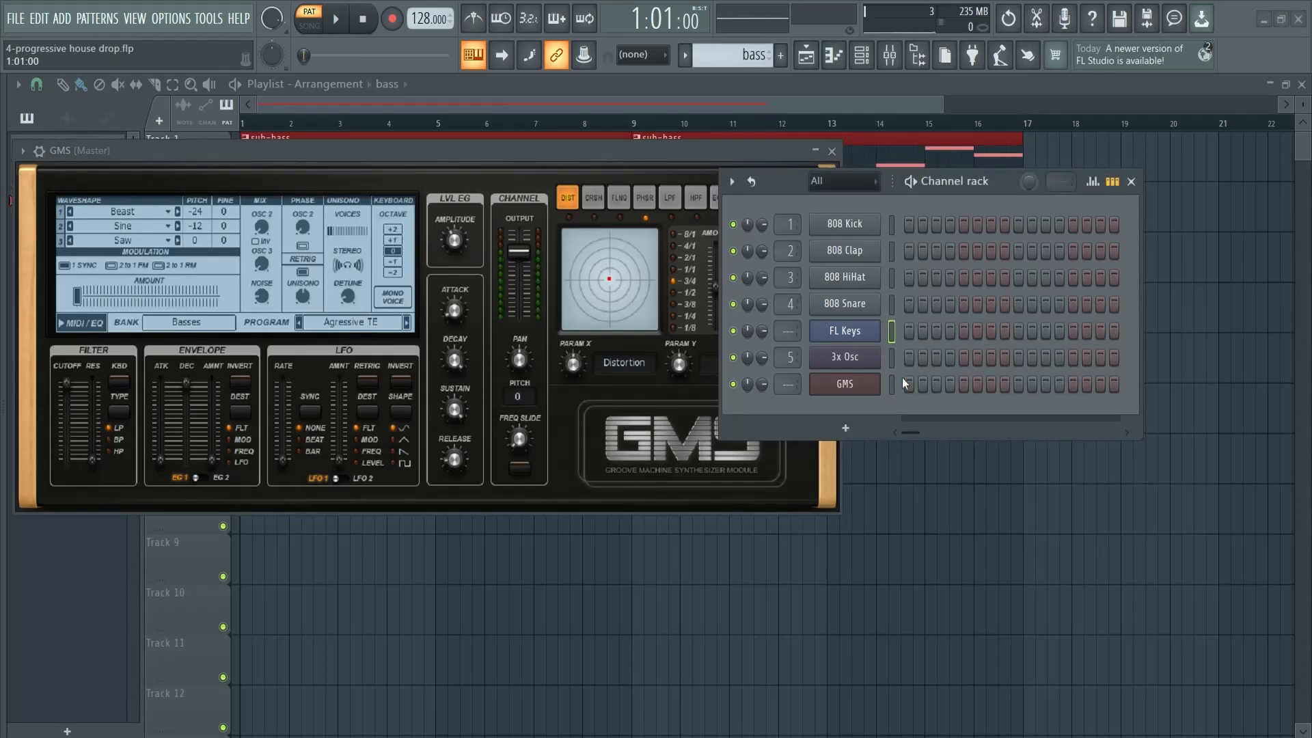
{"action": "key", "text": "ctrl+v"}
{"action": "left_click", "coordinate": [943, 395]}
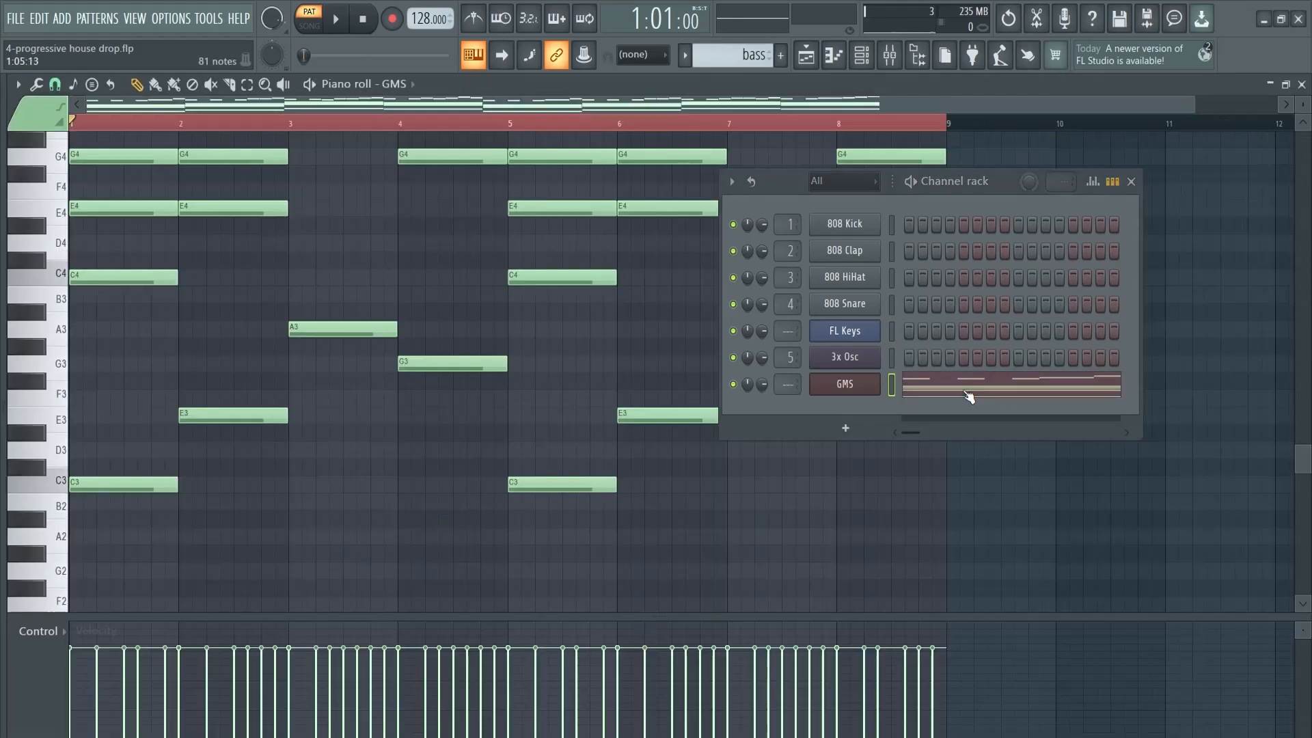
{"action": "left_click", "coordinate": [1131, 181]}
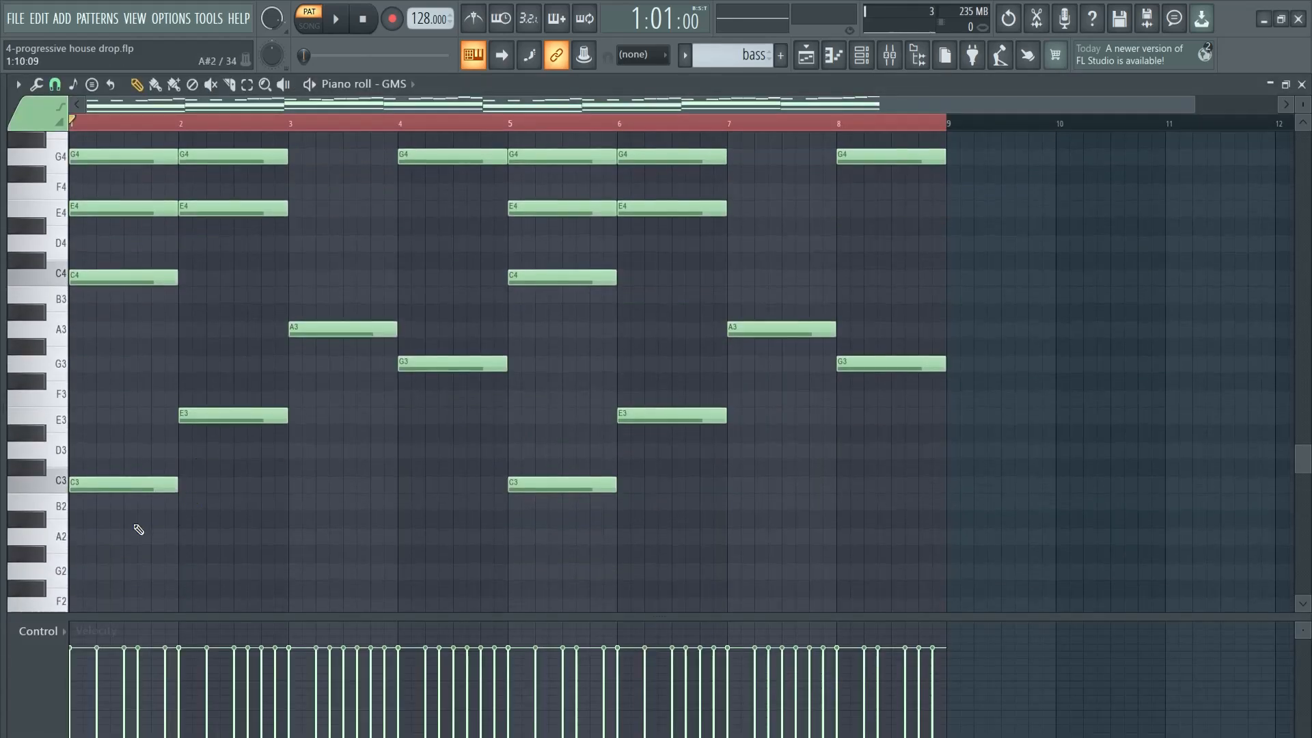
Delete the octave-3 notes and all upper chord and melody notes from GMS, keeping only the C4, E4, A4, G4 root line, and play it
{"action": "mouse_move", "coordinate": [137, 517]}
{"action": "left_mouse_down"}
{"action": "mouse_move", "coordinate": [264, 425]}
{"action": "mouse_move", "coordinate": [448, 375]}
{"action": "mouse_move", "coordinate": [750, 392]}
{"action": "mouse_move", "coordinate": [794, 373]}
{"action": "left_mouse_up"}
{"action": "scroll", "coordinate": [290, 454], "scroll_direction": "up", "scroll_amount": 5}
{"action": "mouse_move", "coordinate": [154, 420]}
{"action": "left_mouse_down"}
{"action": "mouse_move", "coordinate": [131, 346]}
{"action": "mouse_move", "coordinate": [254, 290]}
{"action": "left_mouse_up"}
{"action": "left_click_drag", "start_coordinate": [341, 279], "coordinate": [461, 274]}
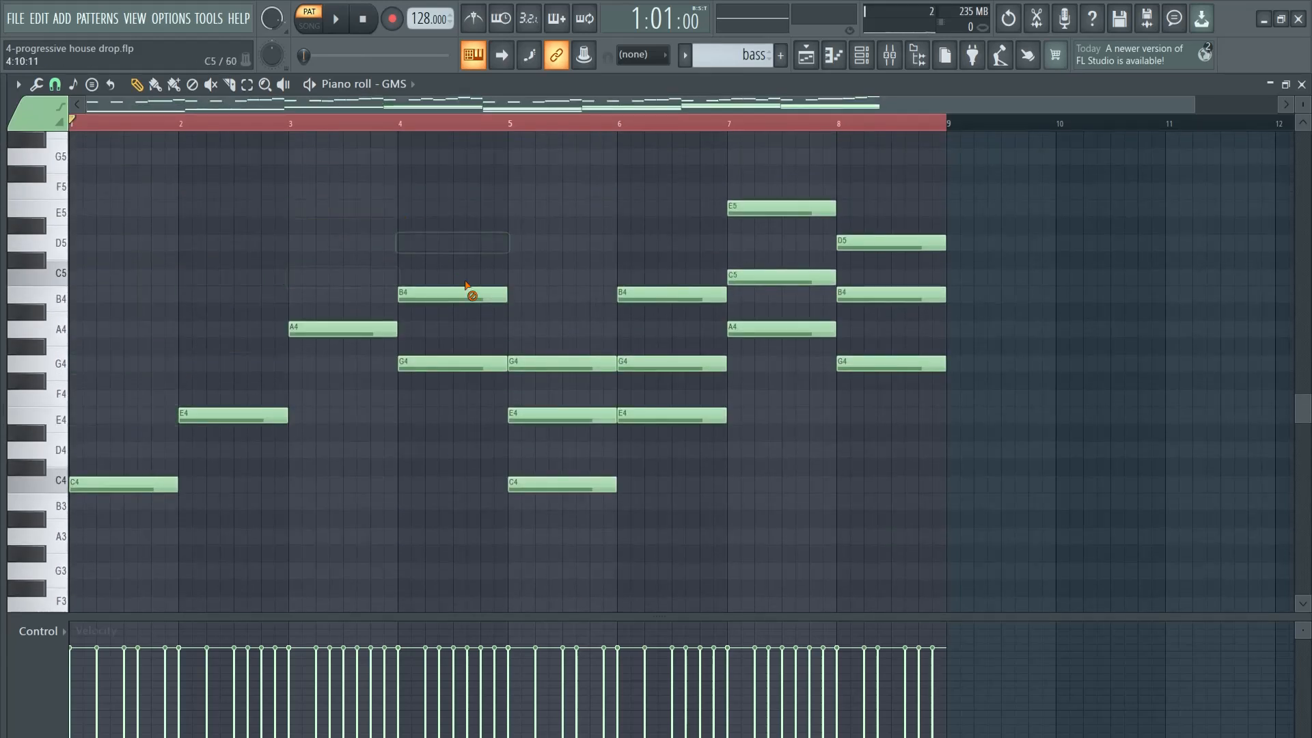
{"action": "mouse_move", "coordinate": [559, 372]}
{"action": "left_mouse_down"}
{"action": "mouse_move", "coordinate": [612, 366]}
{"action": "mouse_move", "coordinate": [736, 230]}
{"action": "left_mouse_up"}
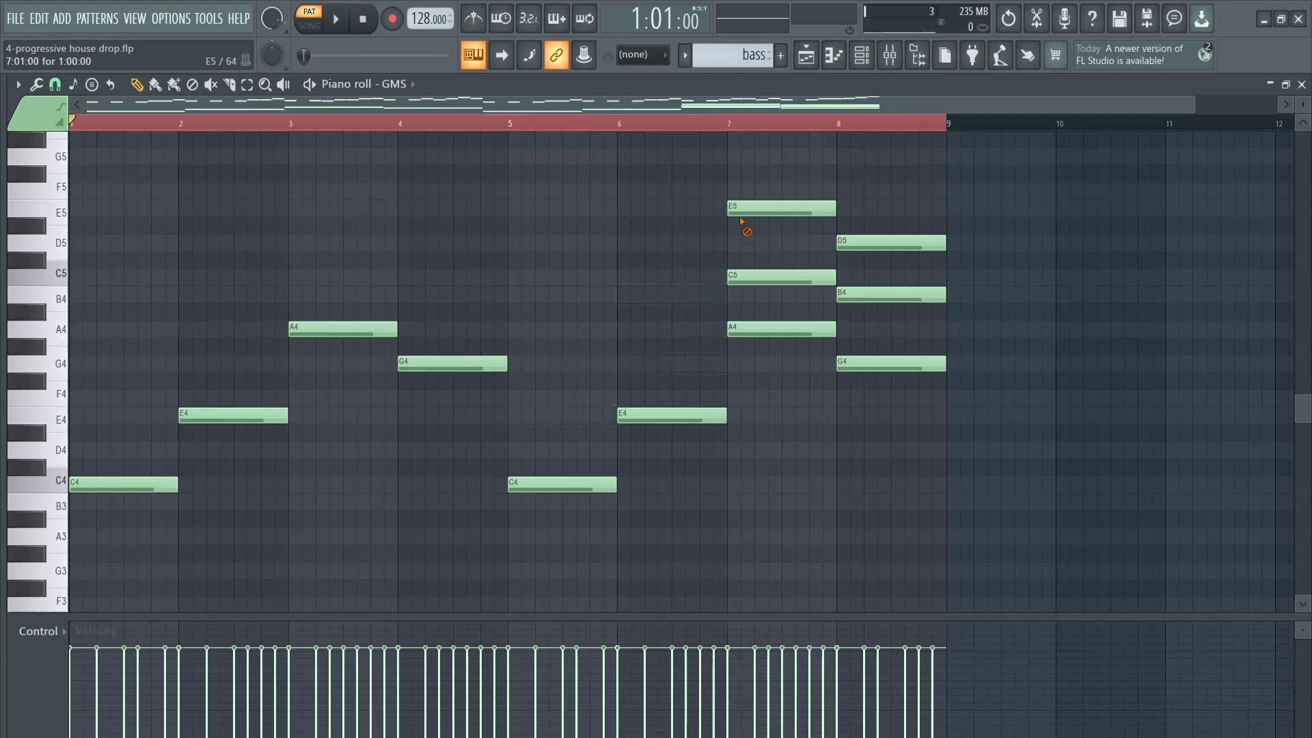
{"action": "left_click_drag", "start_coordinate": [788, 298], "coordinate": [899, 298]}
{"action": "scroll", "coordinate": [950, 396], "scroll_direction": "up", "scroll_amount": 6}
{"action": "mouse_move", "coordinate": [1093, 492]}
{"action": "left_mouse_down"}
{"action": "mouse_move", "coordinate": [839, 314]}
{"action": "mouse_move", "coordinate": [70, 134]}
{"action": "left_mouse_up"}
{"action": "key", "text": "Delete"}
{"action": "scroll", "coordinate": [572, 407], "scroll_direction": "down", "scroll_amount": 7}
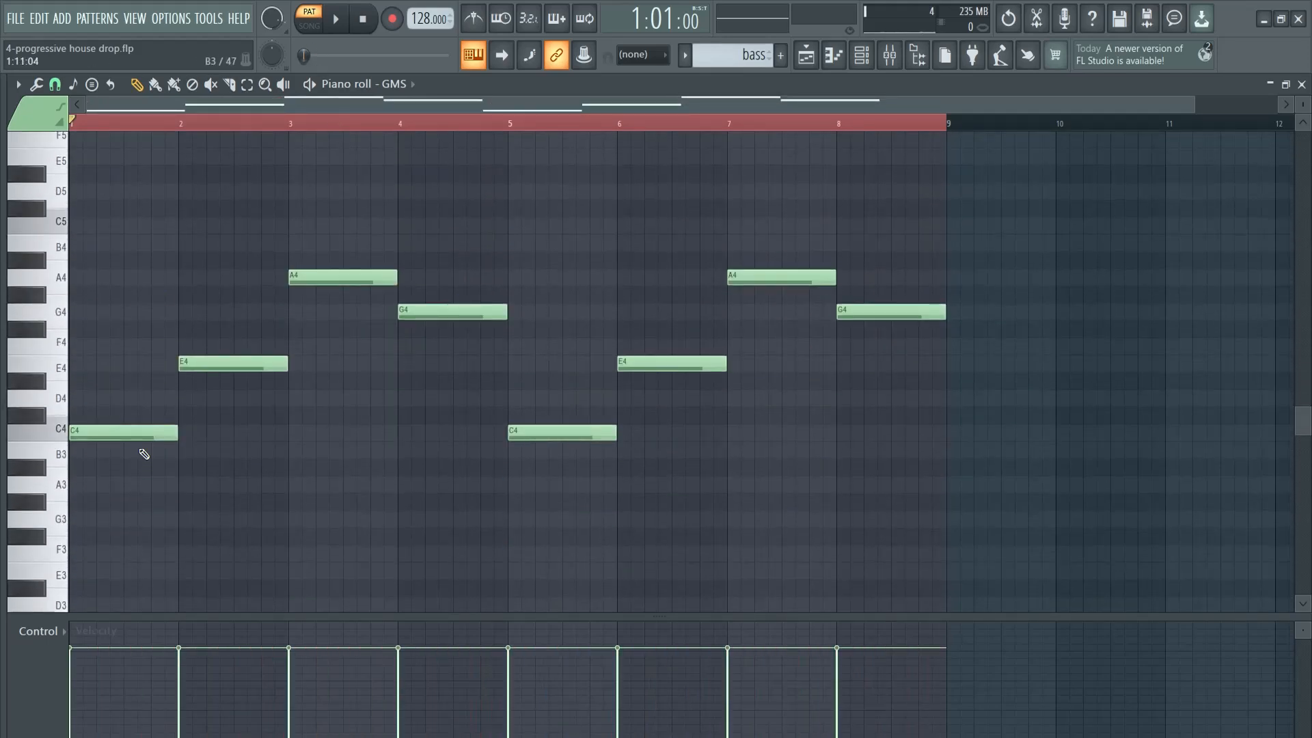
{"action": "key", "text": "space"}
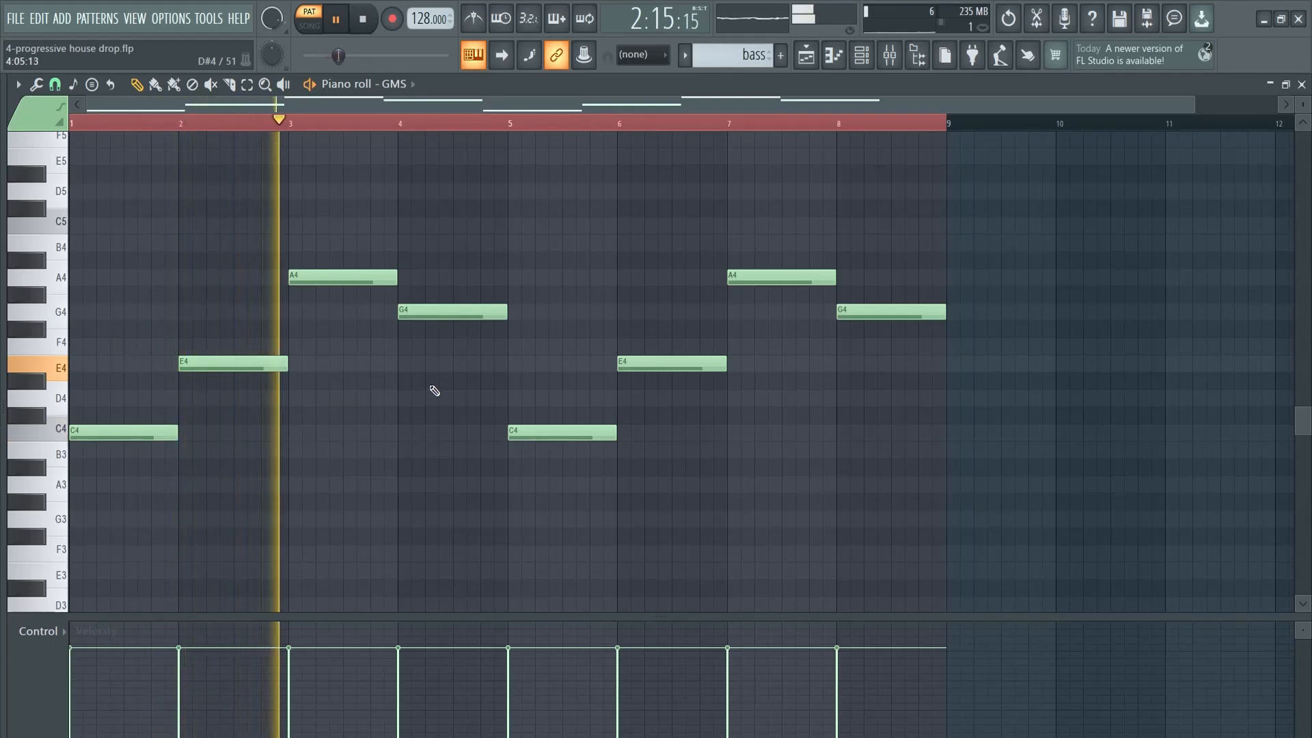
{"action": "key", "text": "space"}
Chop the GMS notes into eight equal notes per bar by adjusting the chopper's time multiplier during playback
{"action": "key", "text": "alt+u"}
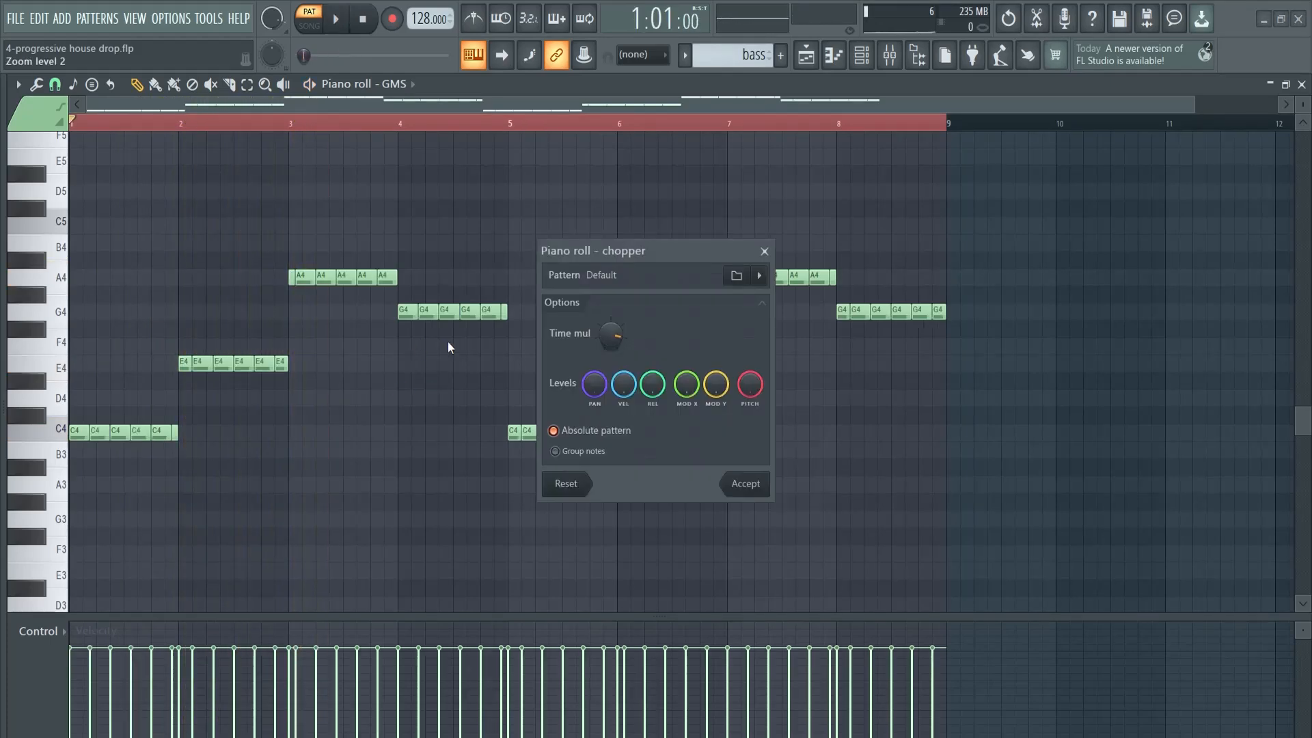
{"action": "key", "text": "space"}
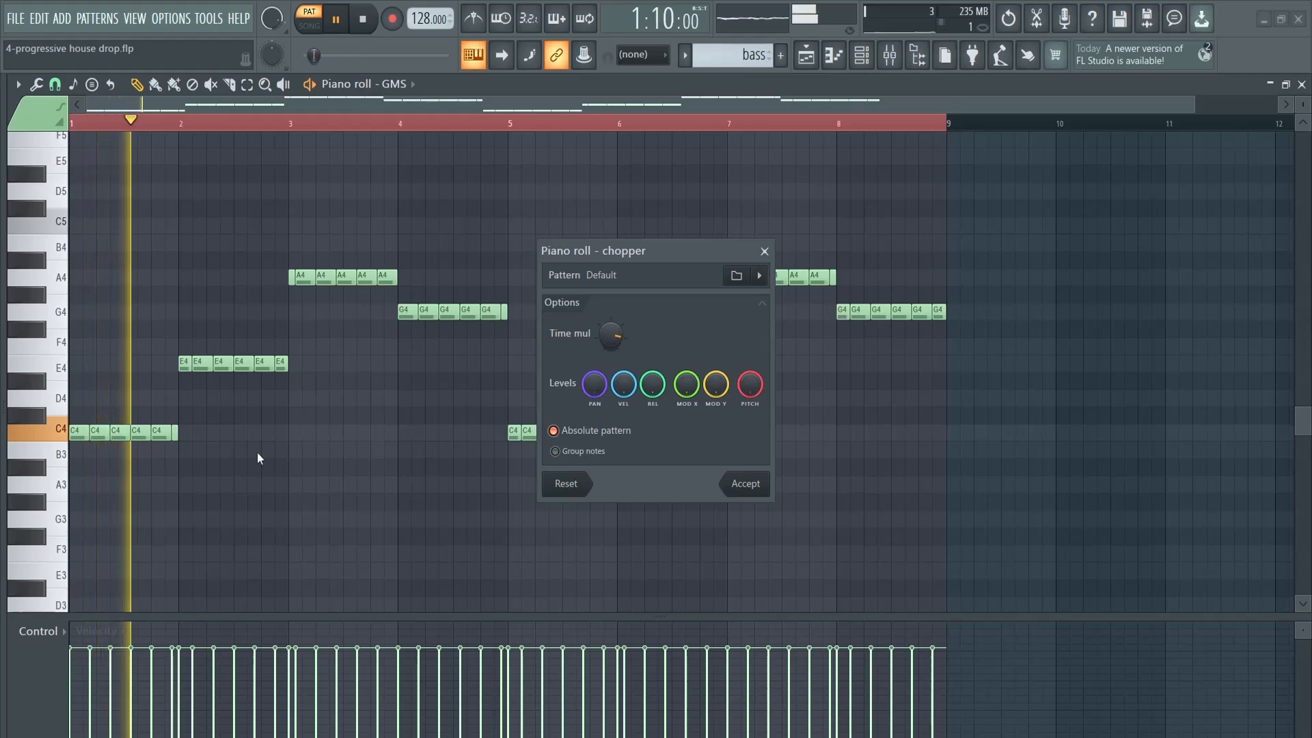
{"action": "mouse_move", "coordinate": [612, 339]}
{"action": "left_mouse_down"}
{"action": "mouse_move", "coordinate": [612, 354]}
{"action": "mouse_move", "coordinate": [612, 338]}
{"action": "left_mouse_up"}
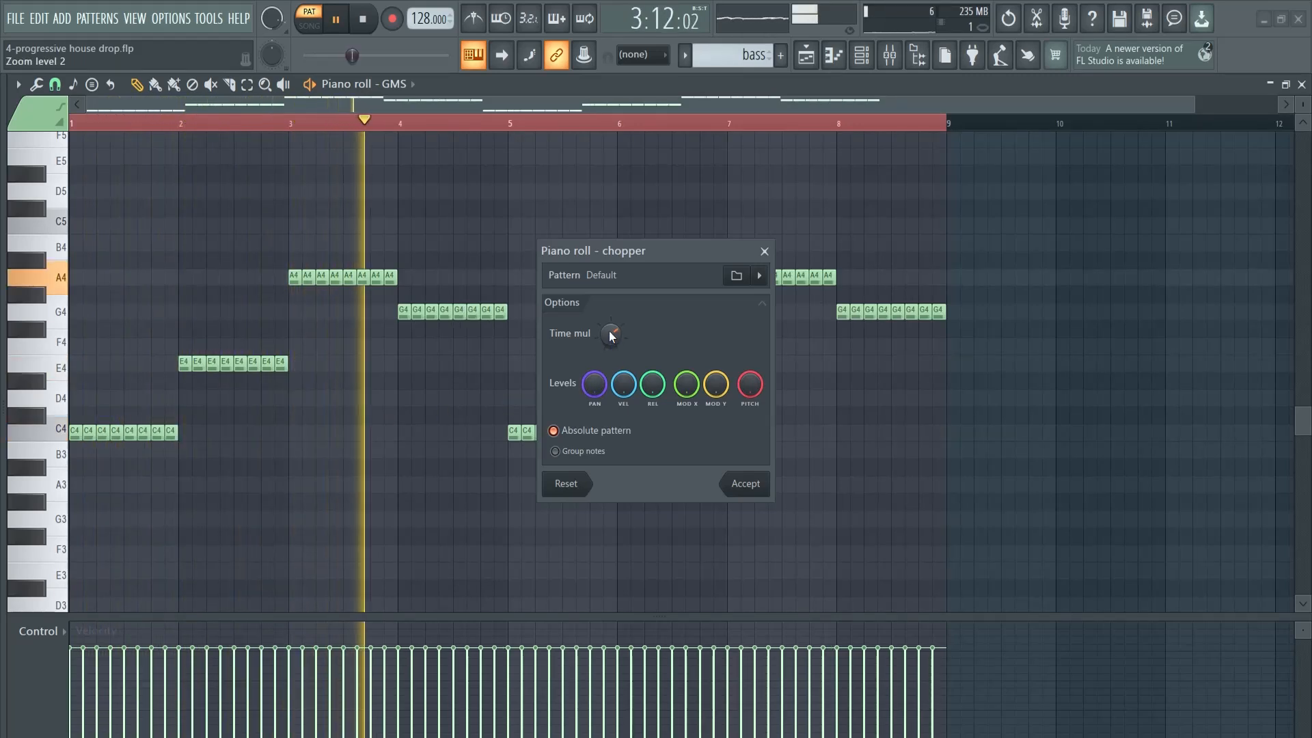
{"action": "left_click", "coordinate": [744, 483]}
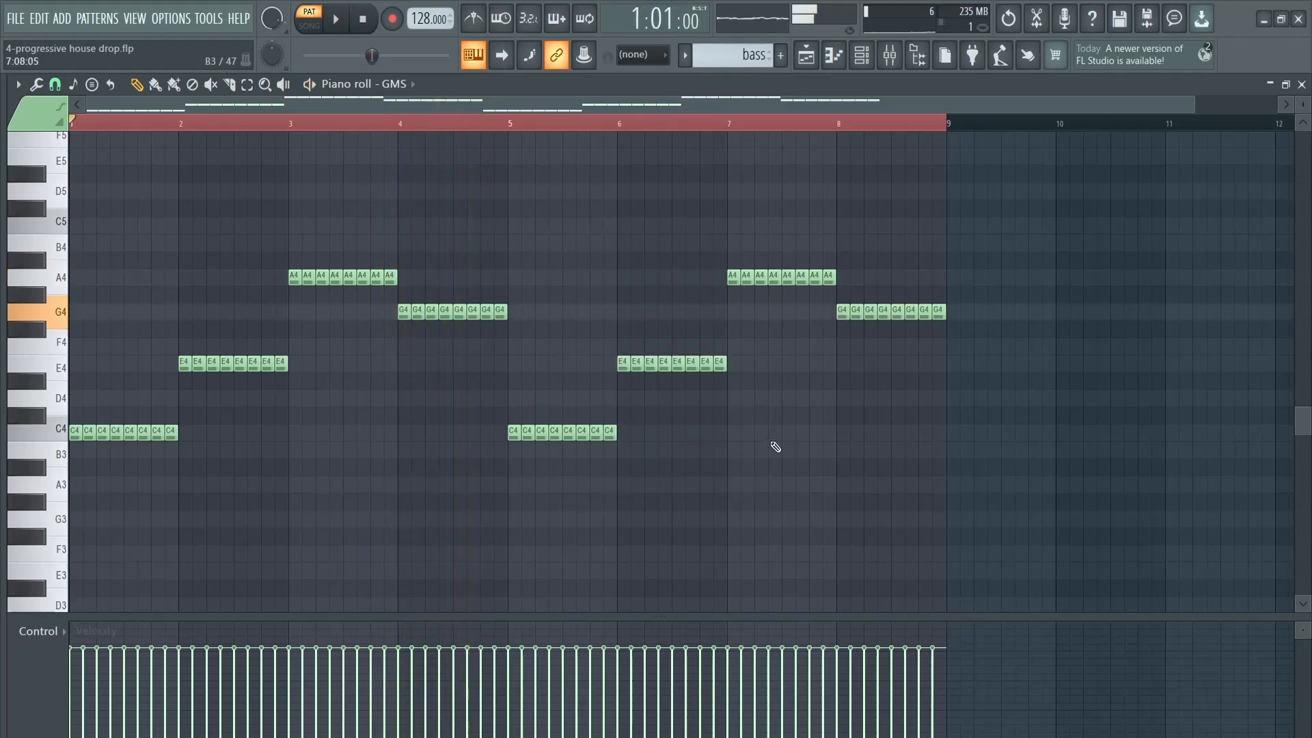
{"action": "key", "text": "space"}
Route GMS to mixer track 6 and load Kickstart 2 in that track's first effect slot
{"action": "key", "text": "F6"}
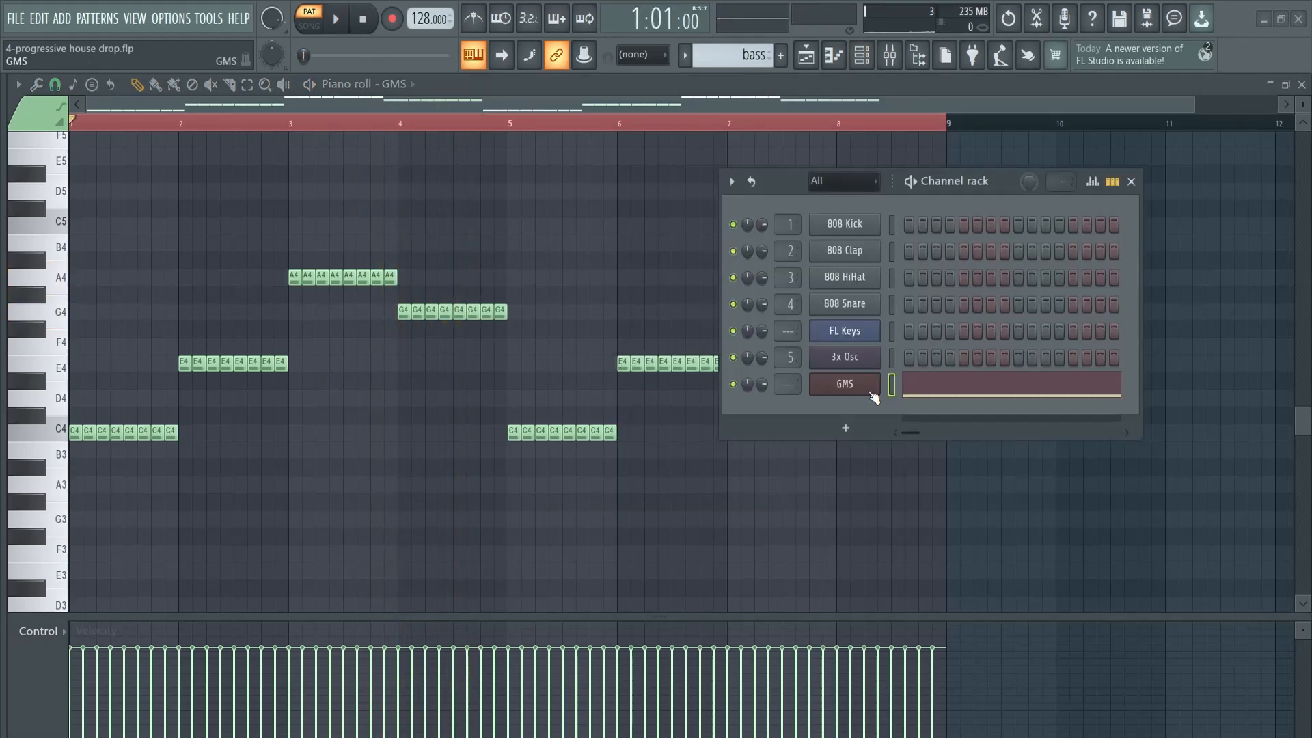
{"action": "double_click", "coordinate": [788, 382]}
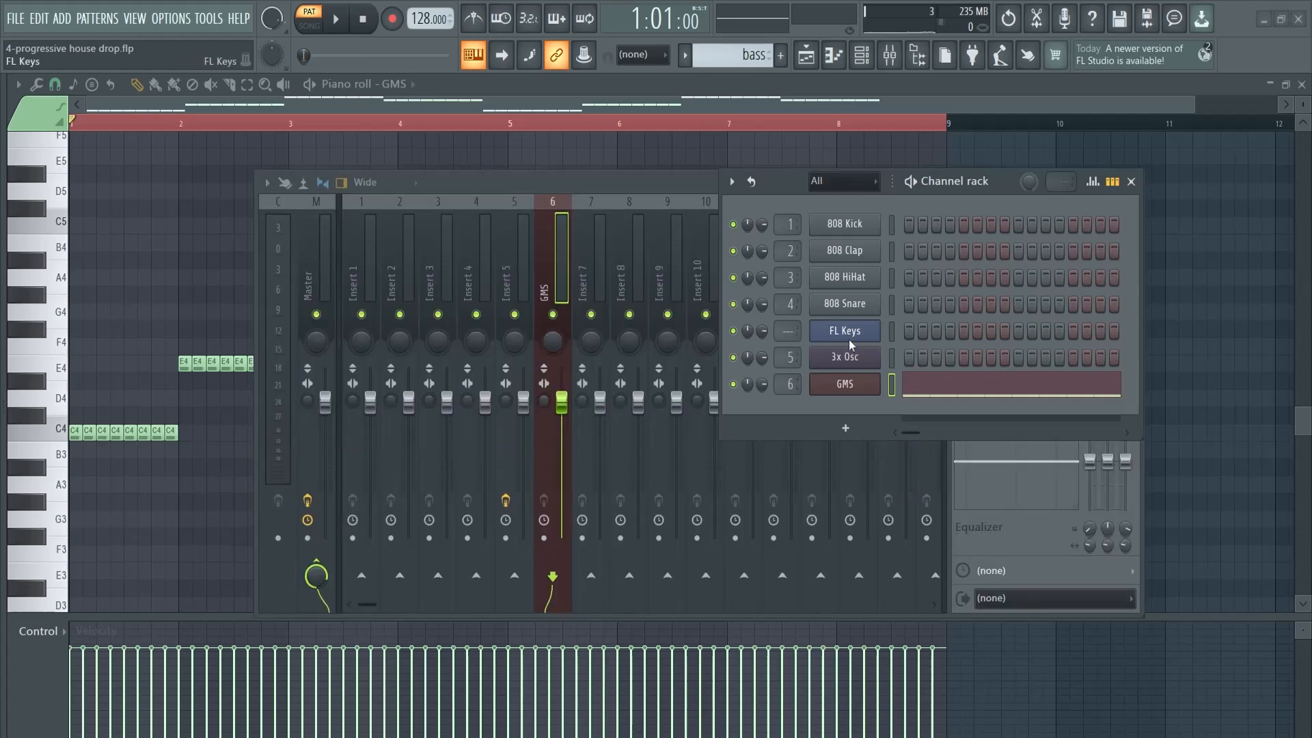
{"action": "left_click", "coordinate": [1131, 183]}
{"action": "left_click", "coordinate": [973, 233]}
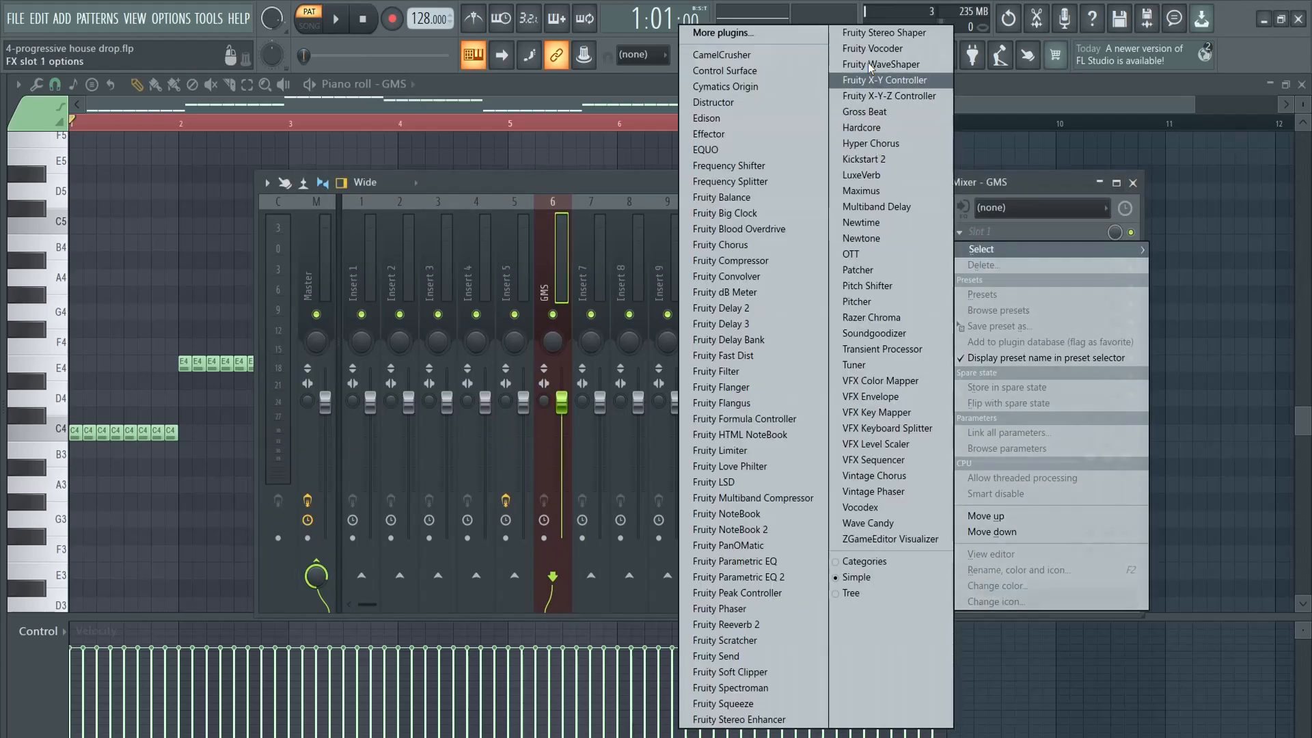
{"action": "left_click", "coordinate": [865, 160]}
Play the GMS bass and compare its sound with Kickstart 2 enabled and bypassed
{"action": "key", "text": "space"}
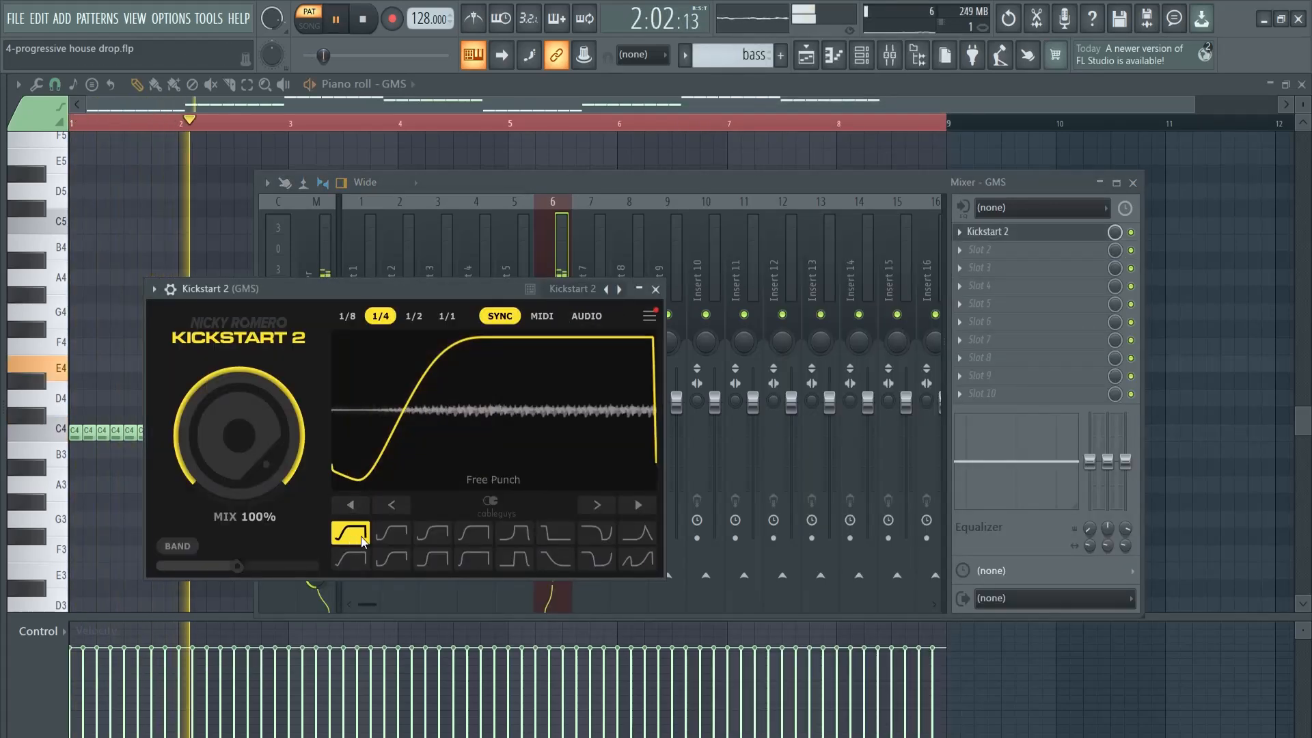
{"action": "left_click", "coordinate": [1136, 235]}
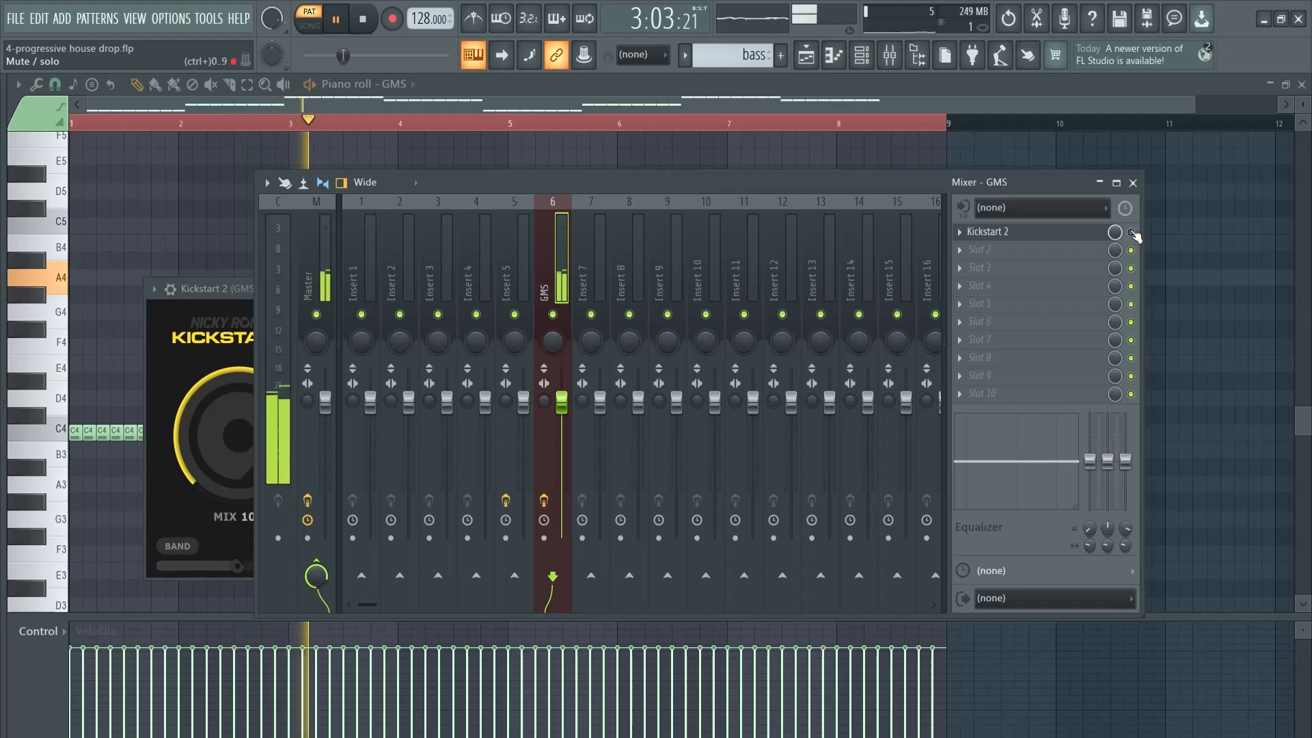
{"action": "key", "text": "space"}
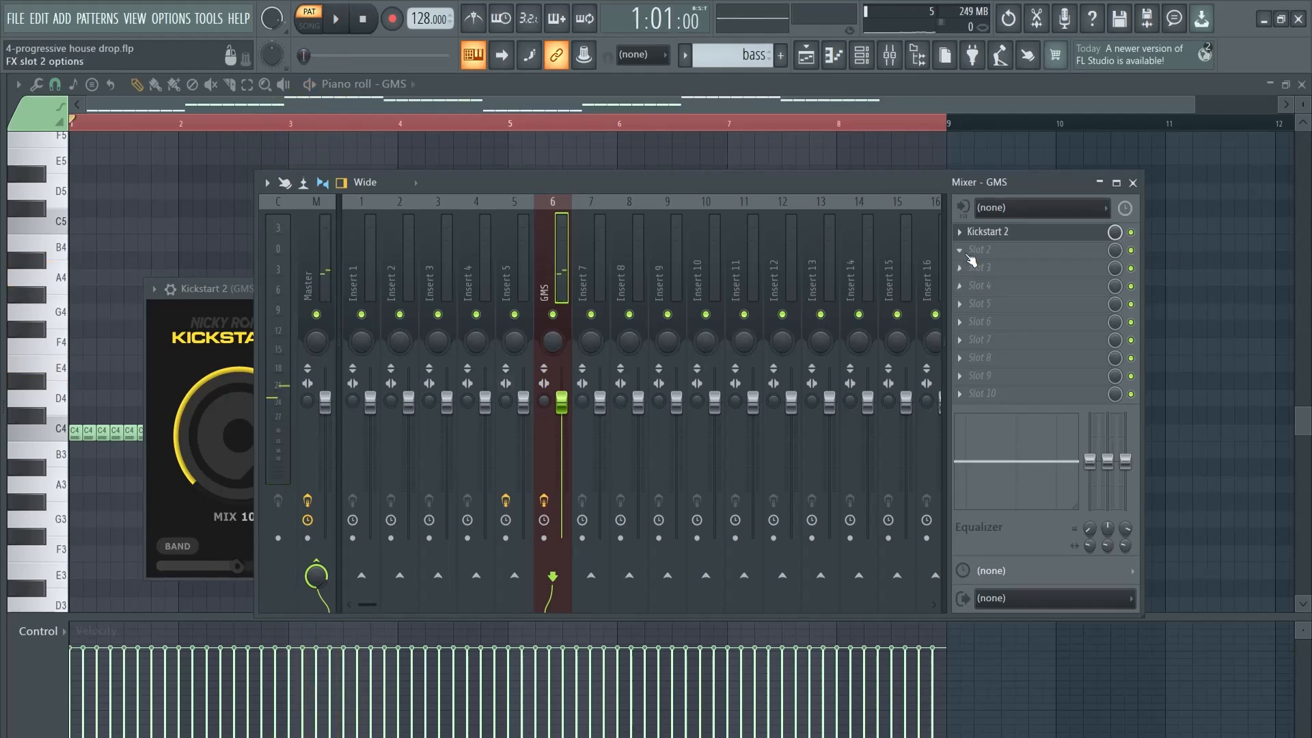
Load Fruity parametric EQ 2 in the GMS track's second effect slot and start playback
{"action": "left_click", "coordinate": [972, 254]}
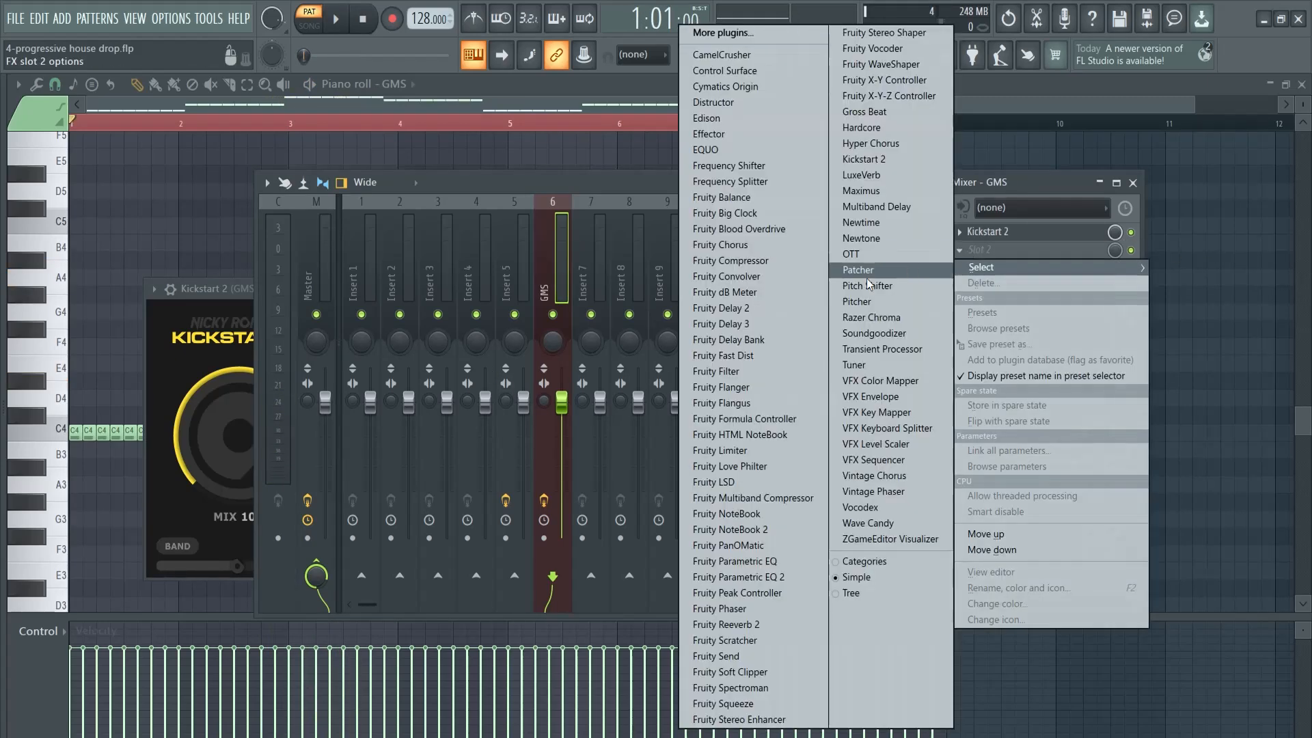
{"action": "left_click", "coordinate": [751, 577]}
{"action": "key", "text": "space"}
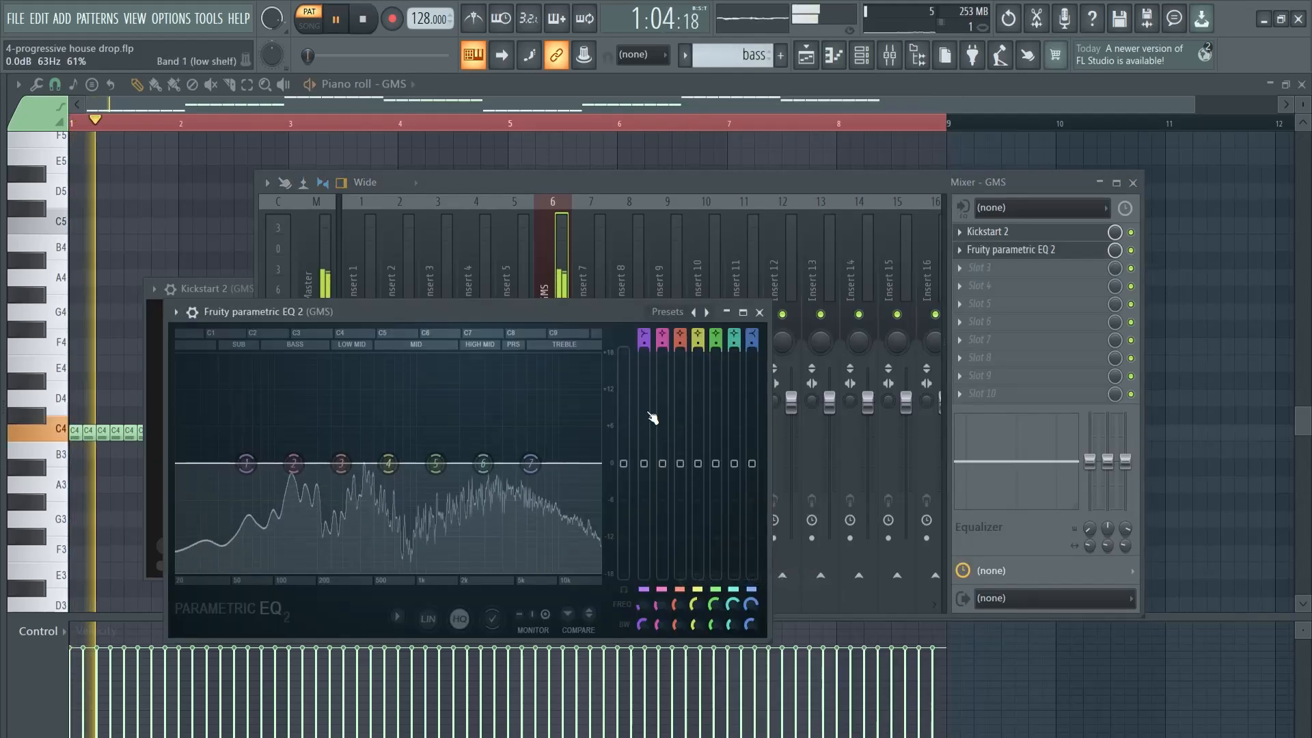
Apply the EQ preset 20Hz + 18kHz cut to the GMS bass, raise the low cut and lower the high cut to about 10.8 kHz
{"action": "left_click", "coordinate": [660, 312]}
{"action": "left_click", "coordinate": [704, 357]}
{"action": "left_click_drag", "start_coordinate": [181, 467], "coordinate": [317, 454]}
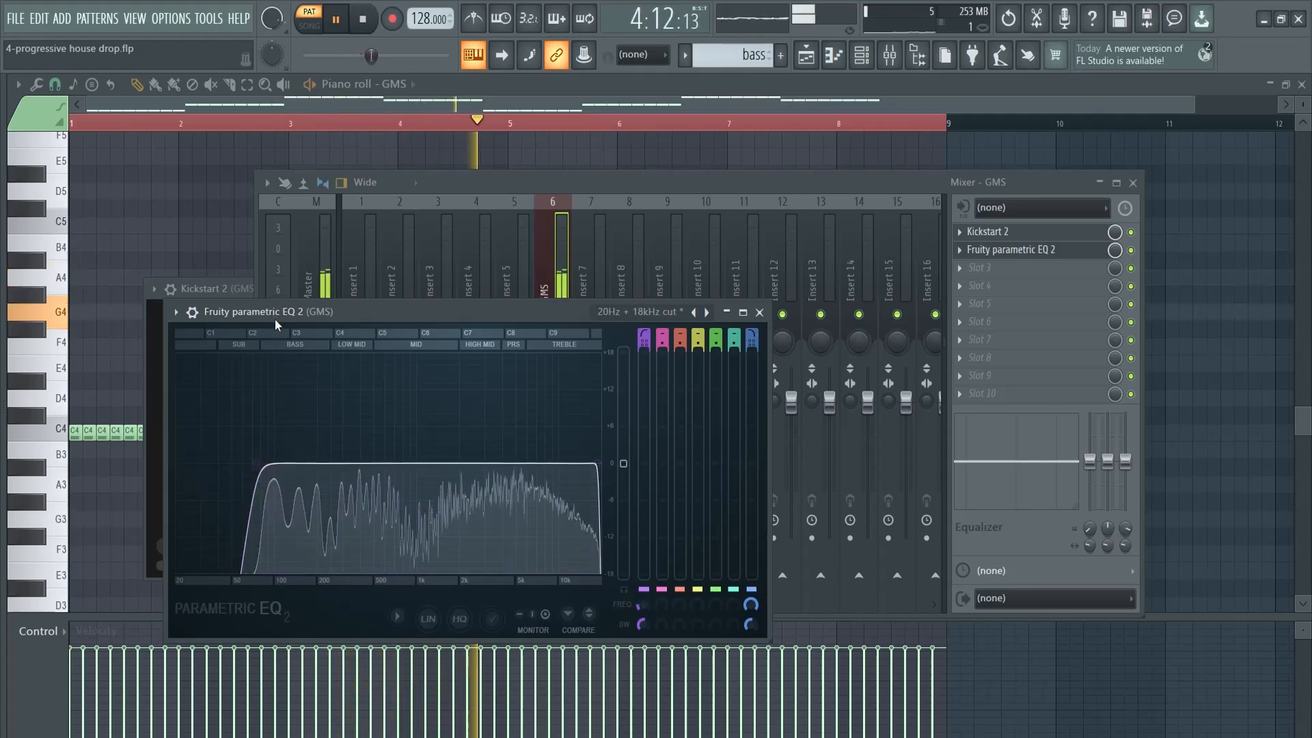
{"action": "left_click_drag", "start_coordinate": [599, 464], "coordinate": [542, 465]}
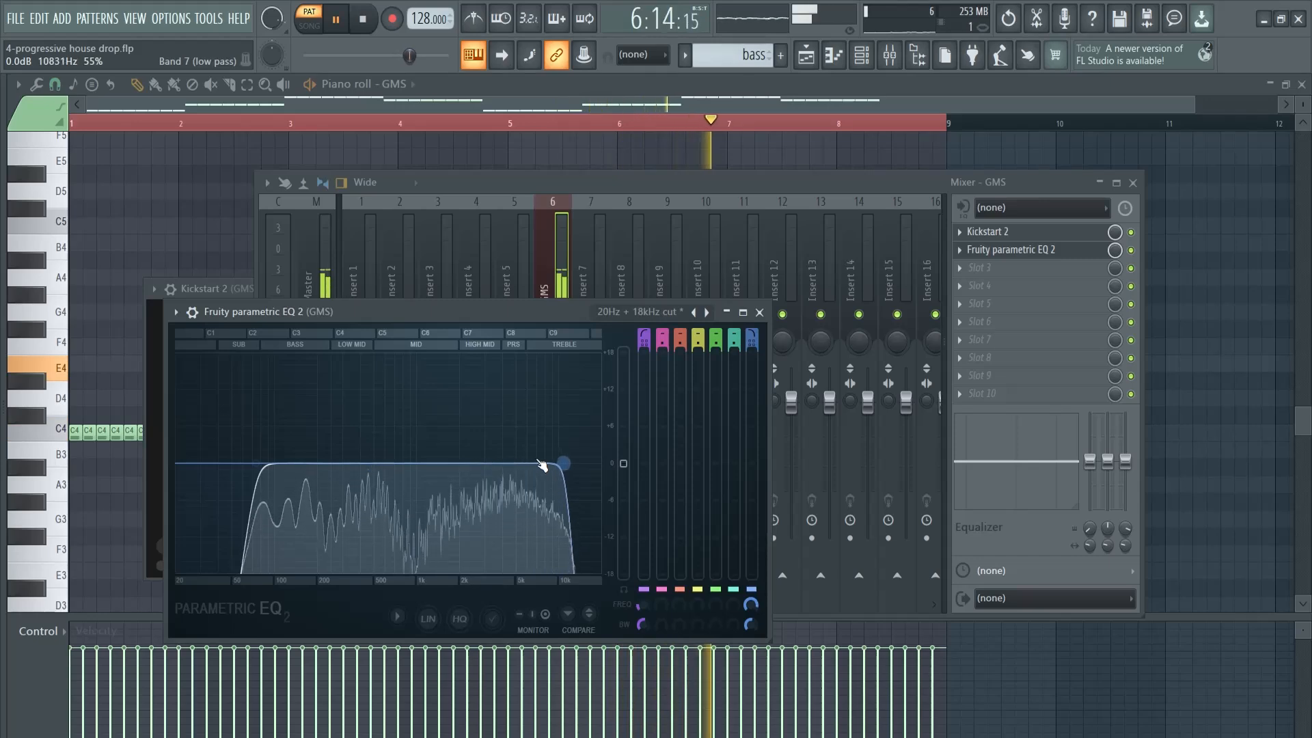
Load a second Fruity parametric EQ 2 in the third effect slot of the GMS mixer track
{"action": "left_click", "coordinate": [760, 312]}
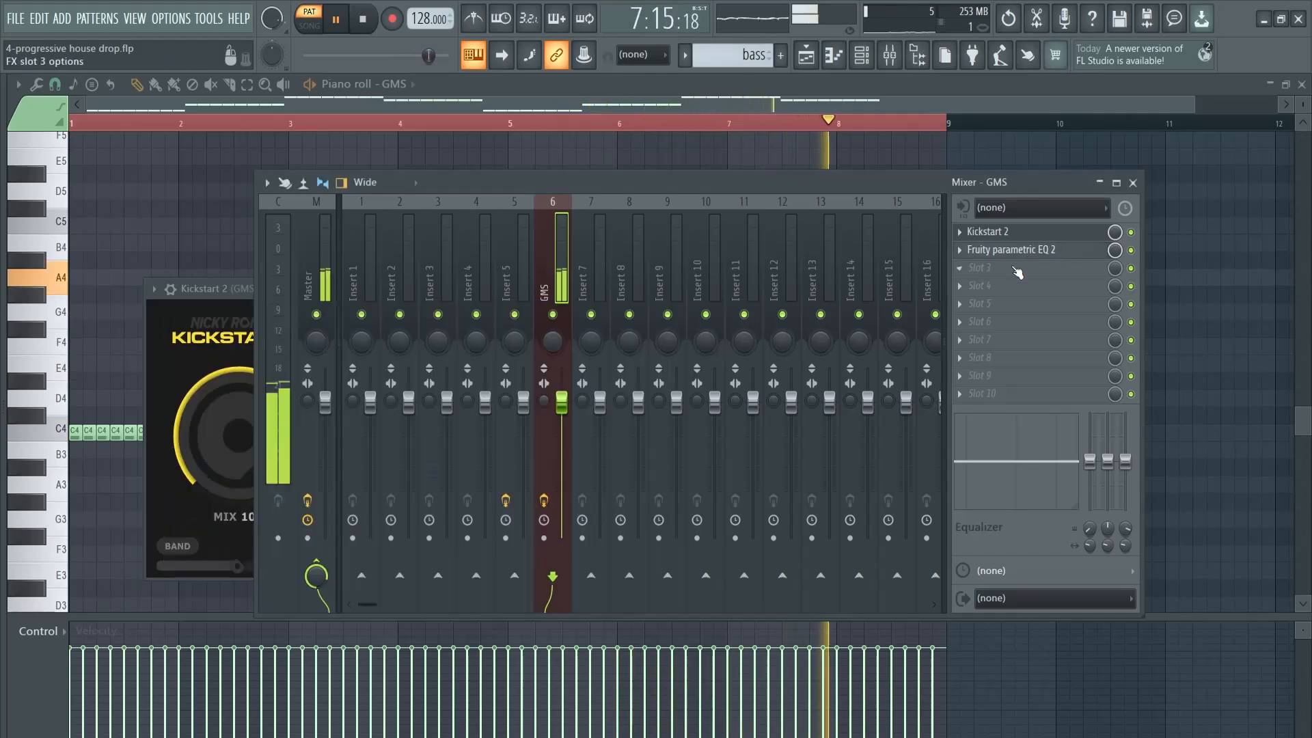
{"action": "left_click", "coordinate": [1018, 273]}
{"action": "mouse_move", "coordinate": [984, 286]}
{"action": "left_click", "coordinate": [795, 577]}
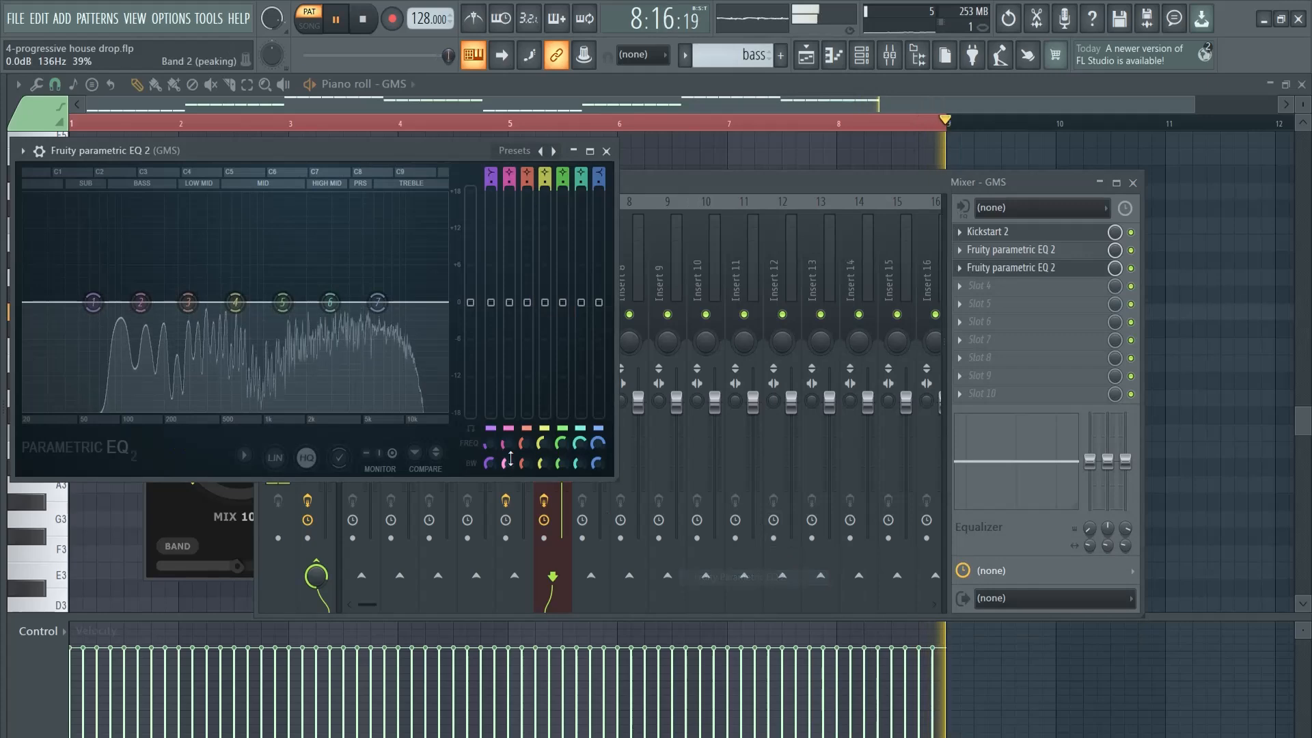
Lower bands 5, 6 and 7 of the second EQ slightly, with band 5 at about -1.3 dB near 1300 Hz, and close the mixer
{"action": "left_click_drag", "start_coordinate": [330, 305], "coordinate": [384, 341]}
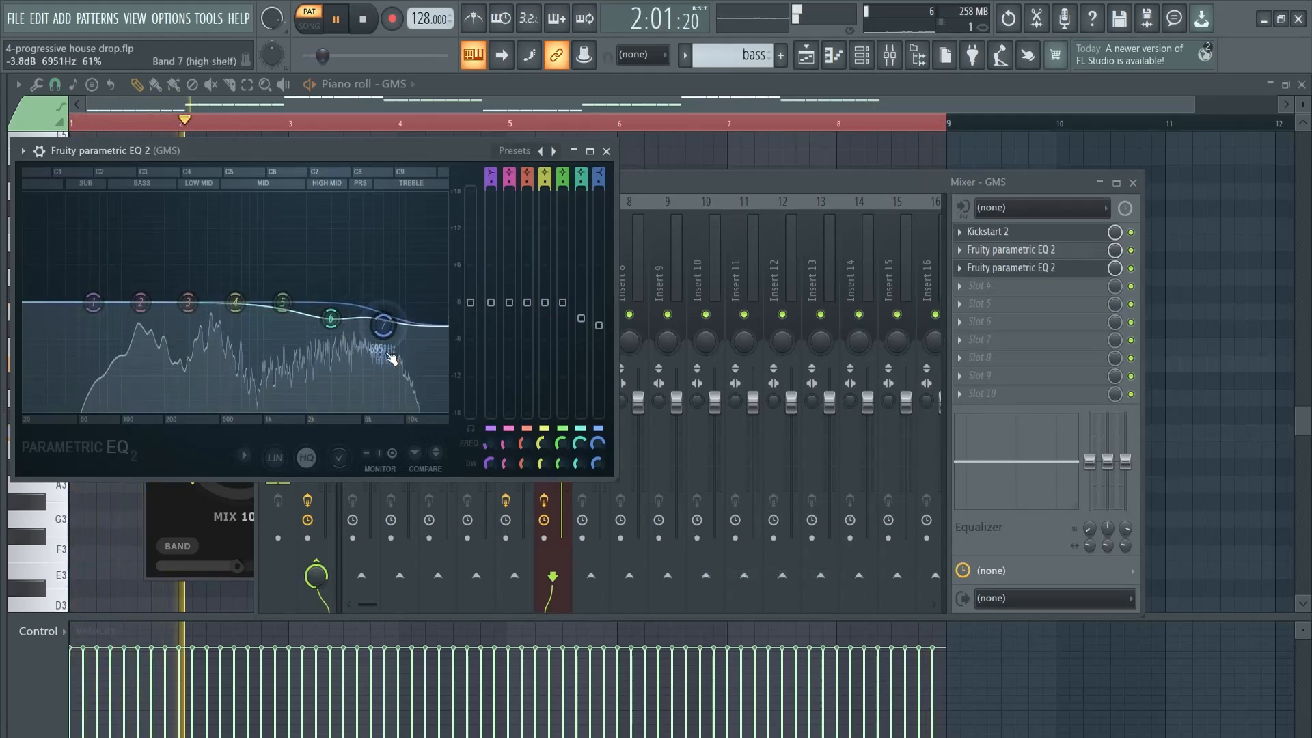
{"action": "left_click_drag", "start_coordinate": [280, 307], "coordinate": [276, 317]}
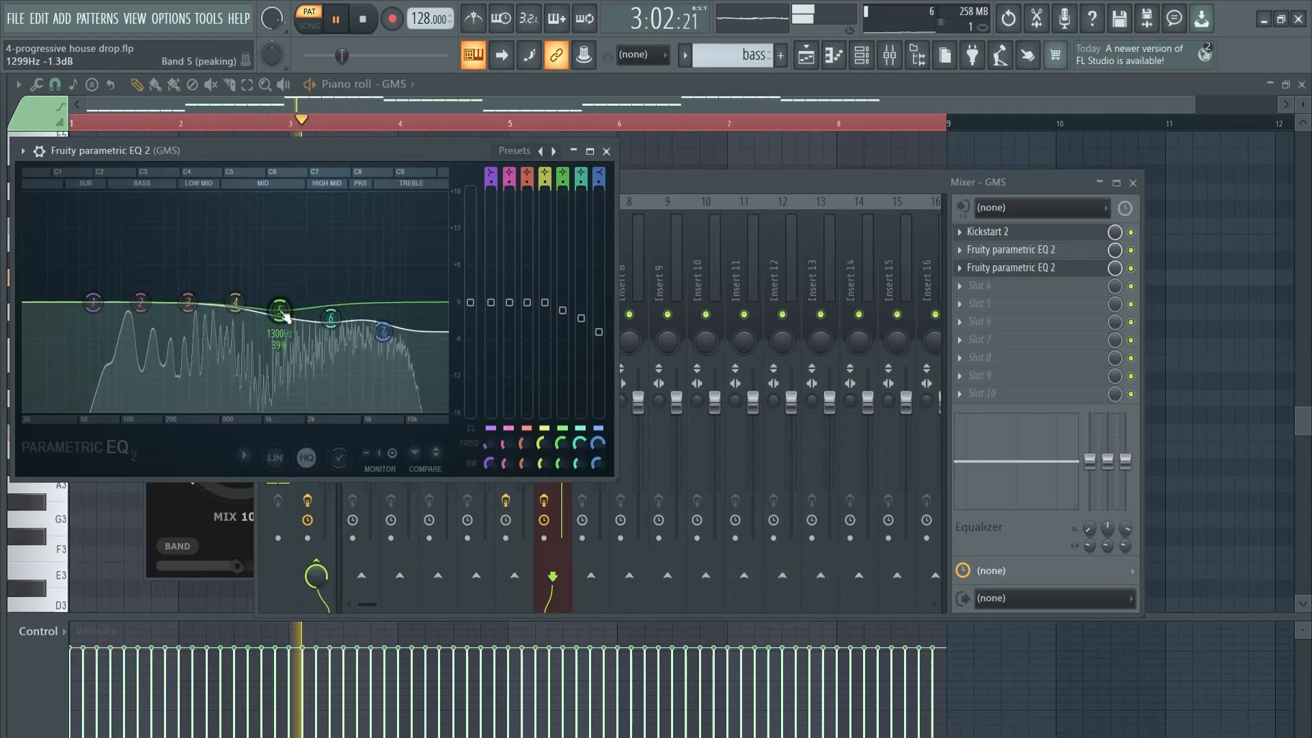
{"action": "left_click", "coordinate": [608, 152]}
{"action": "key", "text": "space"}
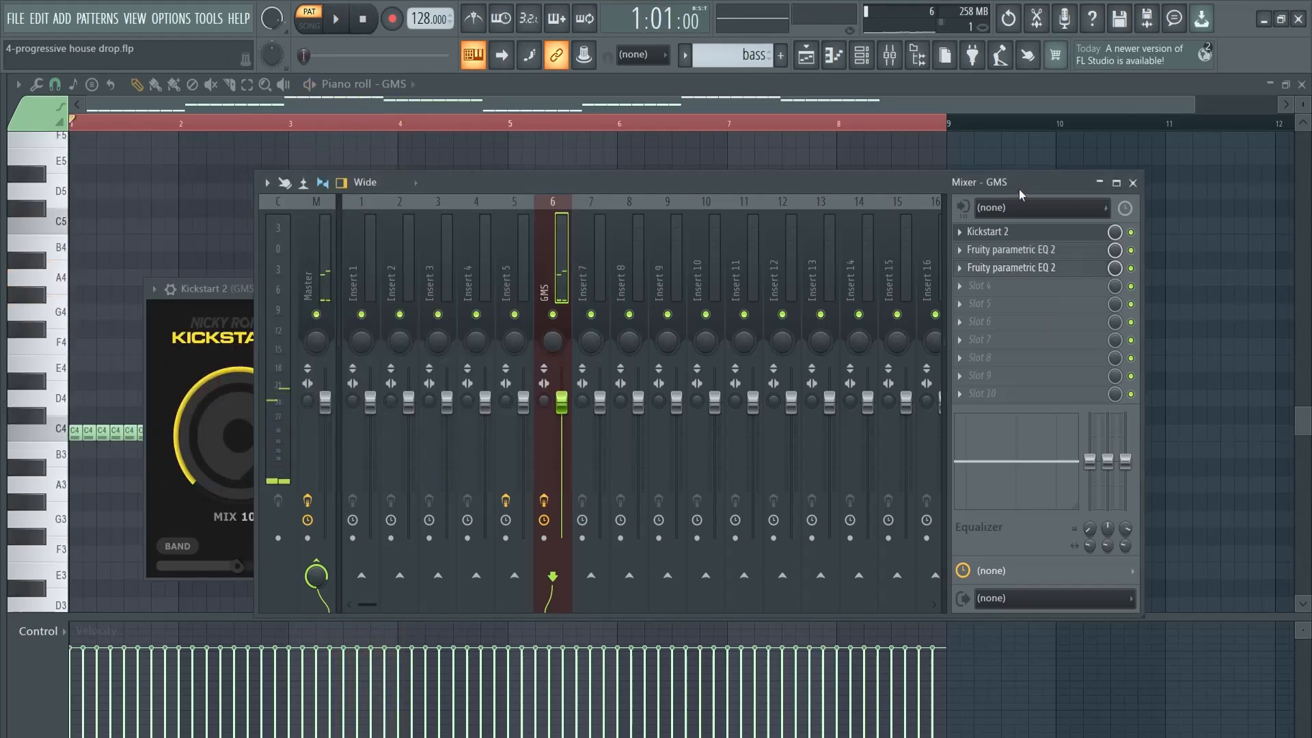
{"action": "left_click", "coordinate": [982, 287]}
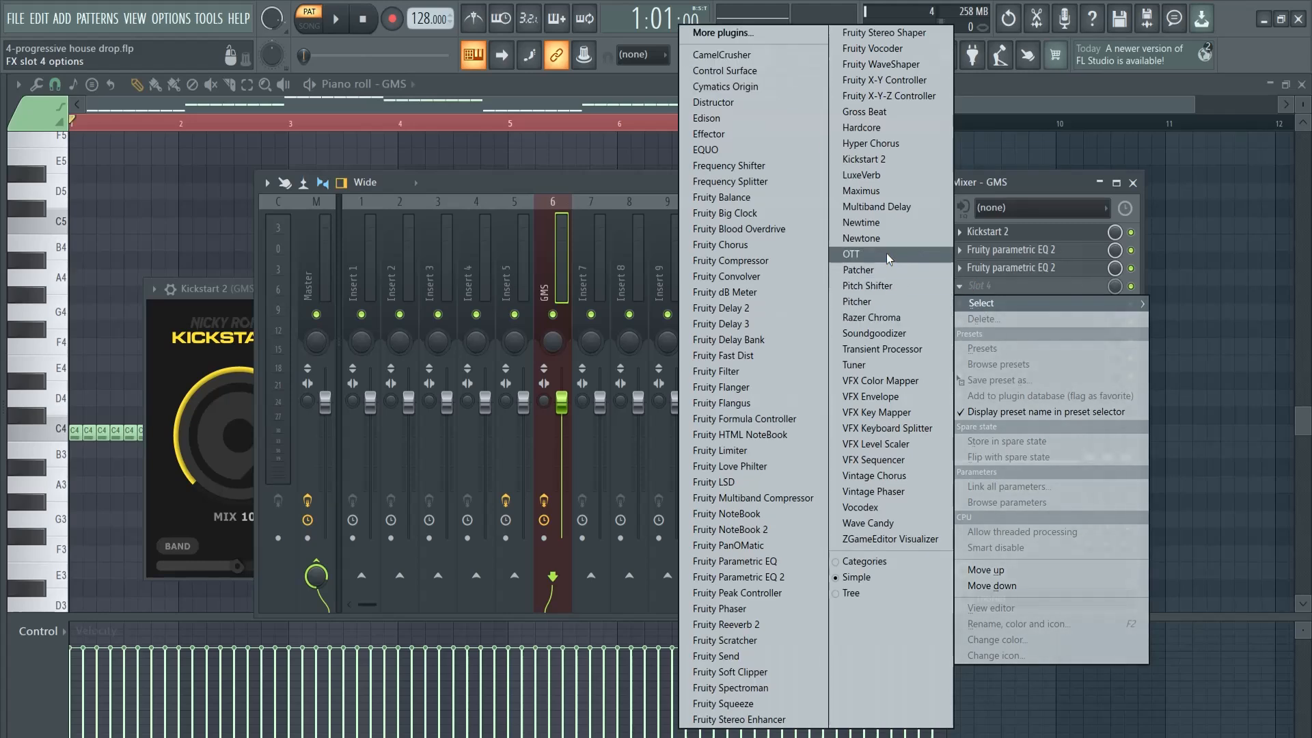
{"action": "left_click", "coordinate": [1048, 192]}
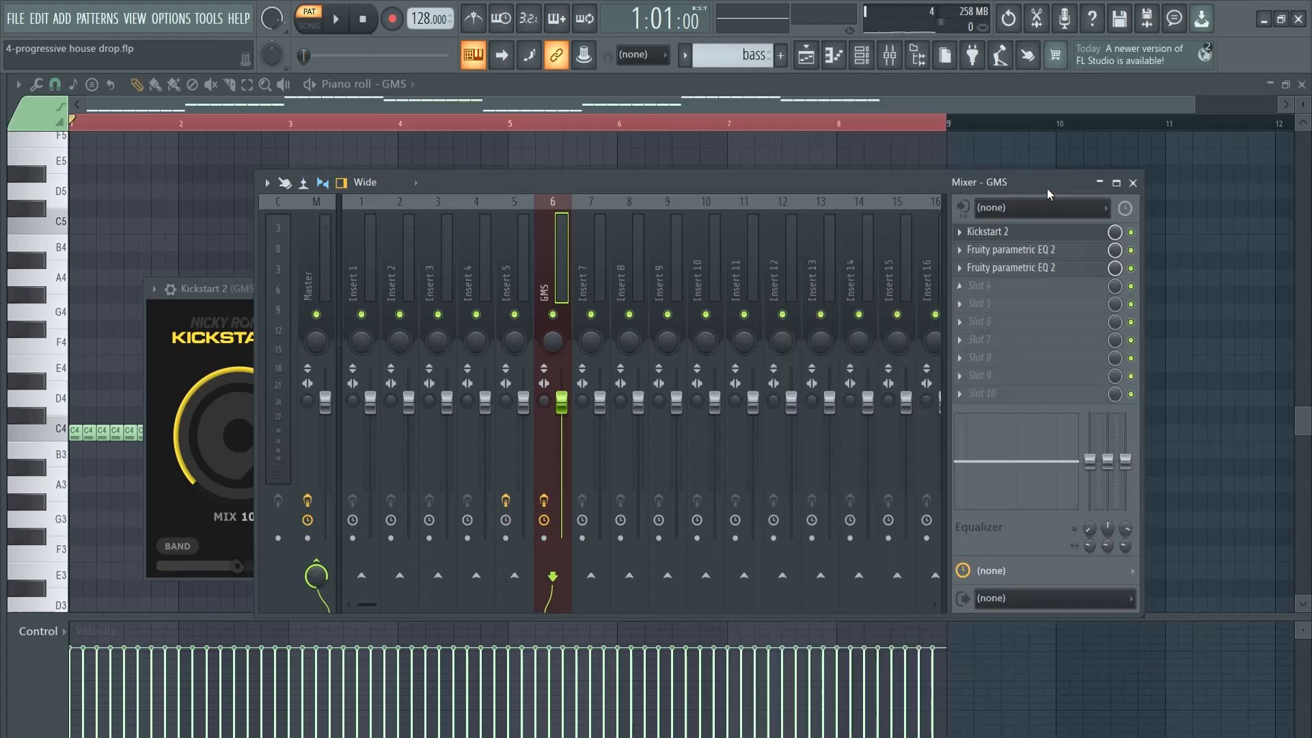
{"action": "left_click", "coordinate": [1133, 184]}
Add a FLEX channel to the channel rack and open its Essential Bass Guitars pack
{"action": "key", "text": "F5"}
{"action": "key", "text": "F6"}
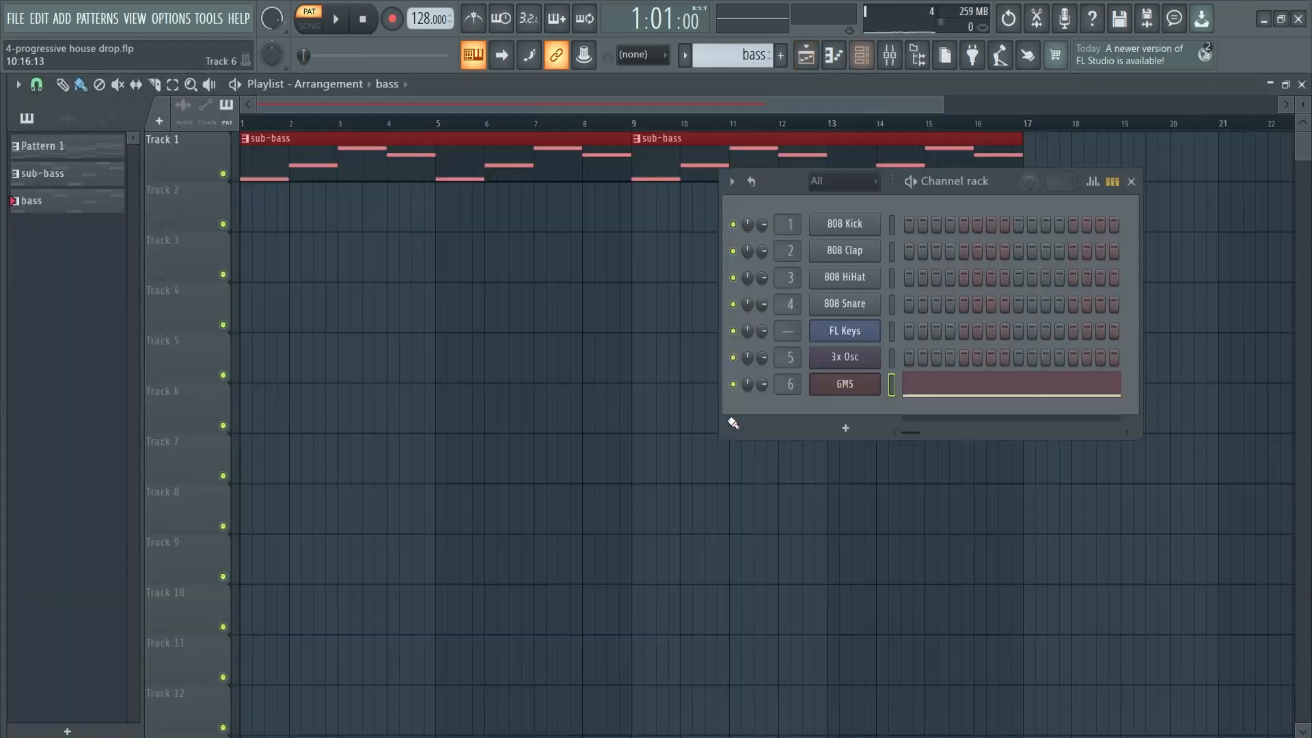
{"action": "left_click", "coordinate": [858, 435]}
{"action": "left_click", "coordinate": [867, 260]}
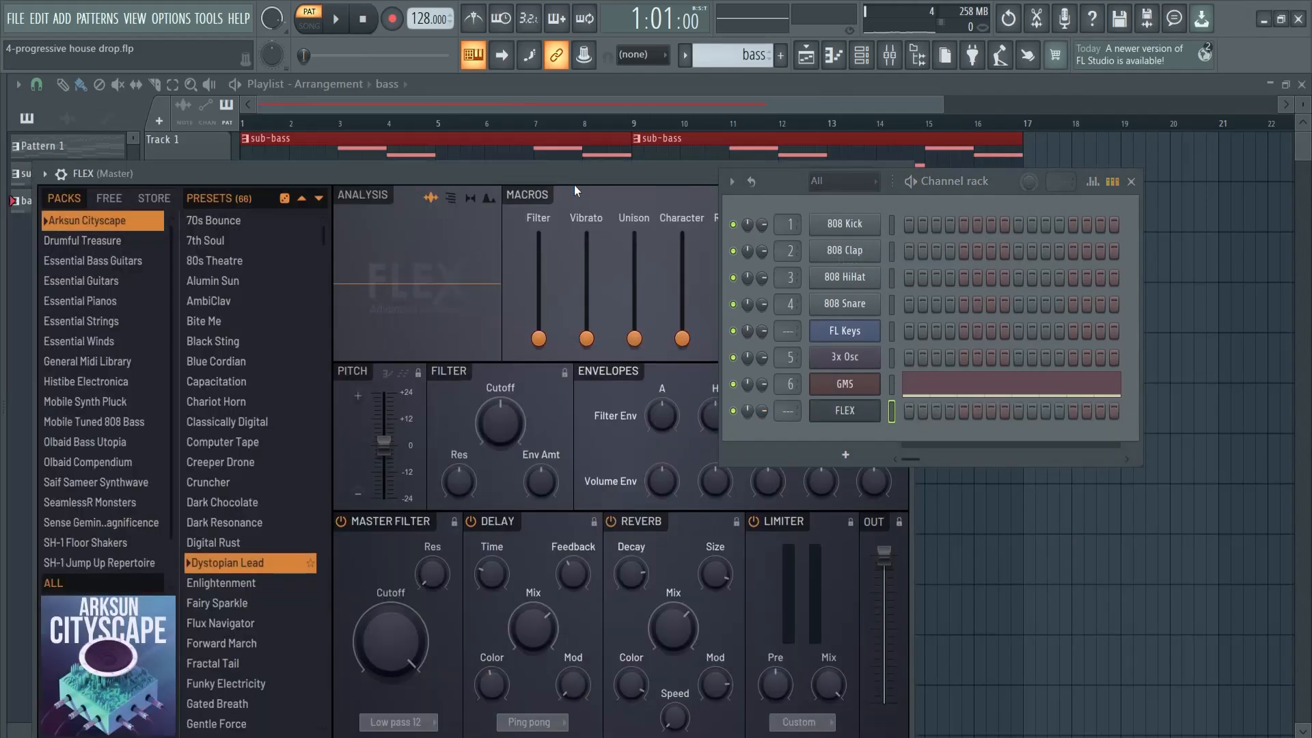
{"action": "left_click_drag", "start_coordinate": [574, 175], "coordinate": [569, 78]}
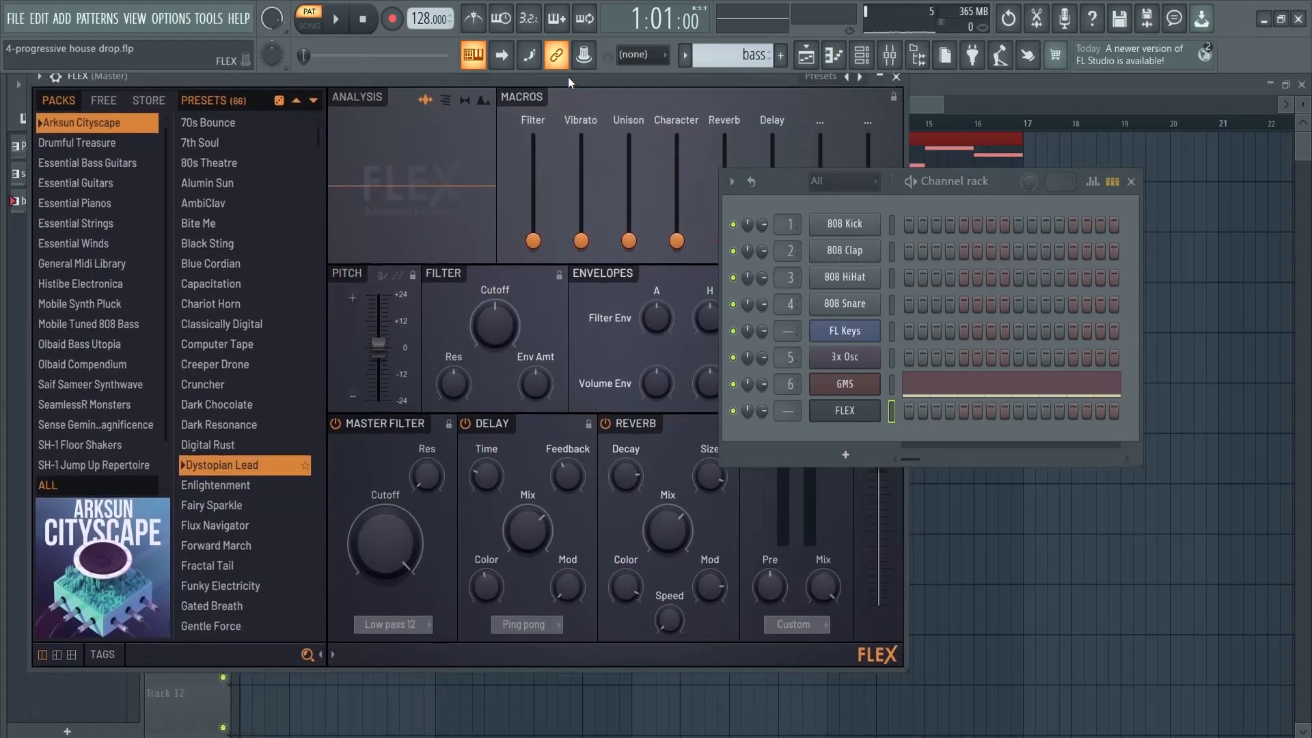
{"action": "left_click", "coordinate": [93, 163]}
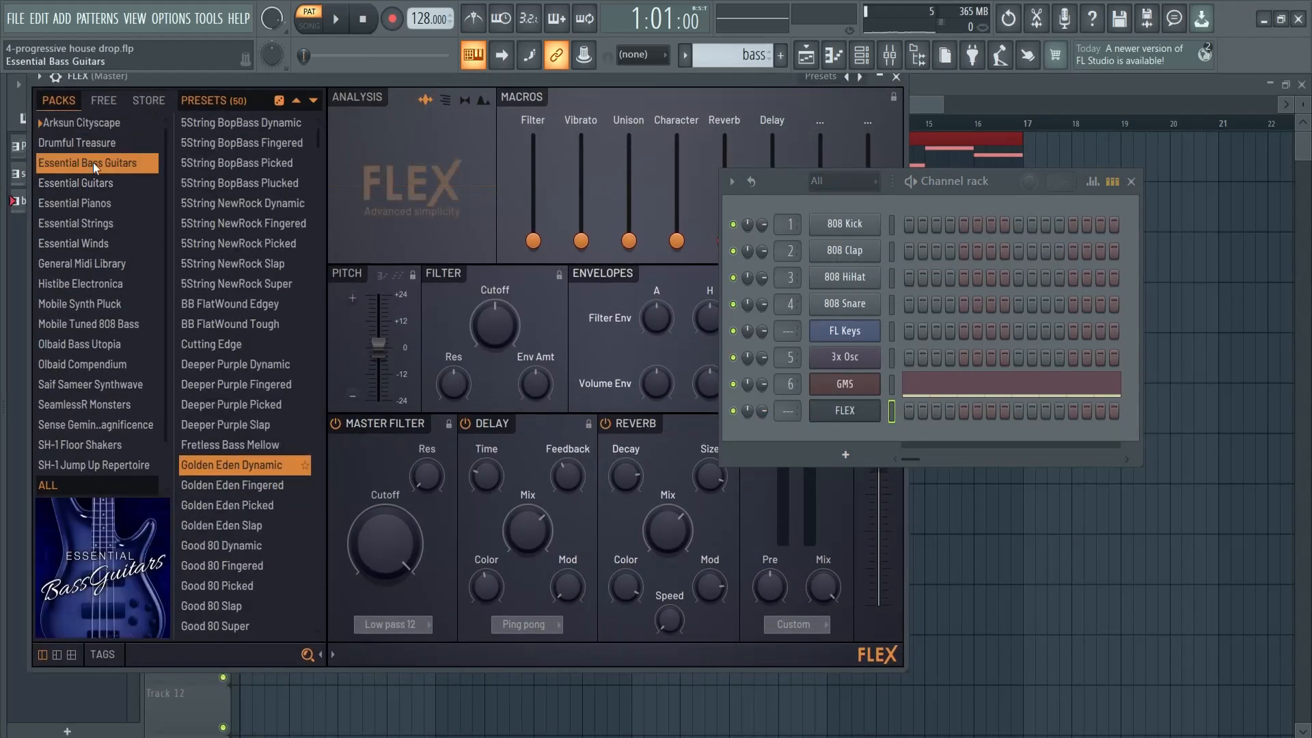
Copy the GMS bass notes to the FLEX channel, route it to mixer track 6 and play it with GMS muted
{"action": "left_click", "coordinate": [892, 410]}
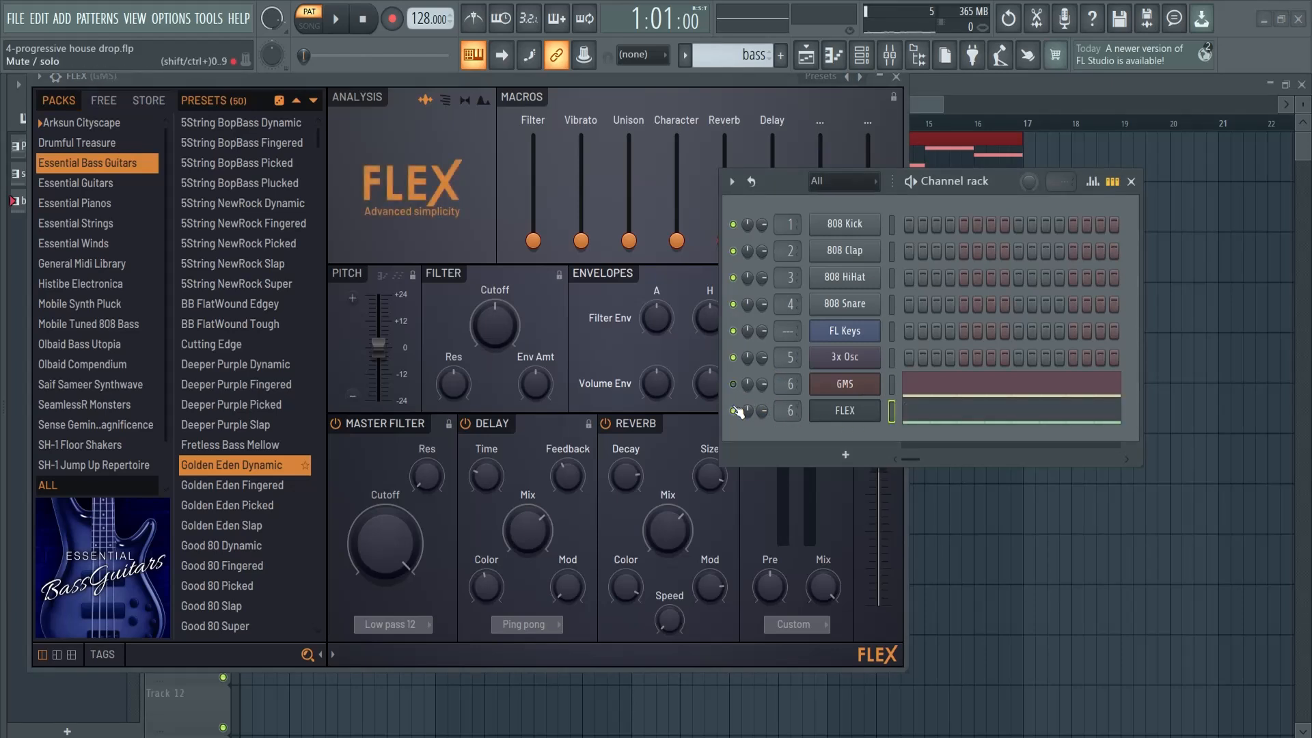
{"action": "key", "text": "space"}
{"action": "left_click", "coordinate": [951, 412]}
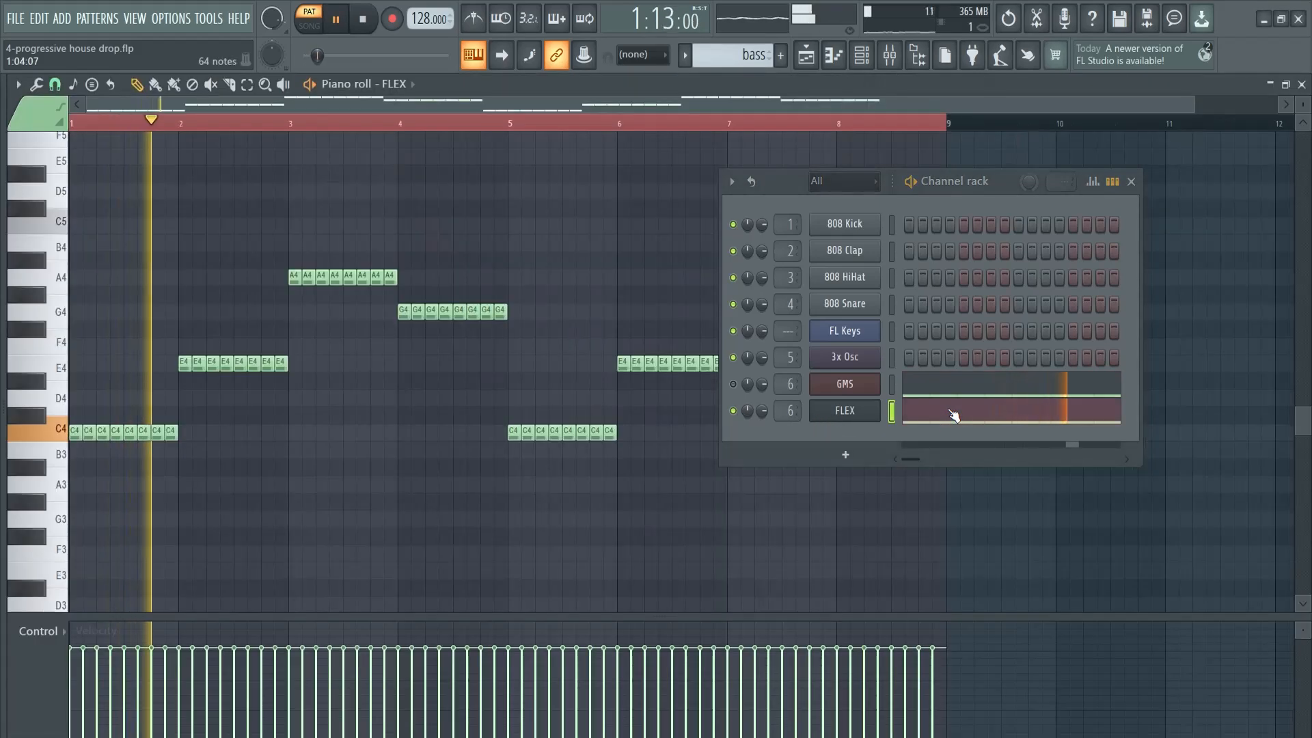
Load the FLEX preset 5String NewRock Dynamic and balance it against the unmuted GMS at about 61% channel volume
{"action": "left_click", "coordinate": [876, 412]}
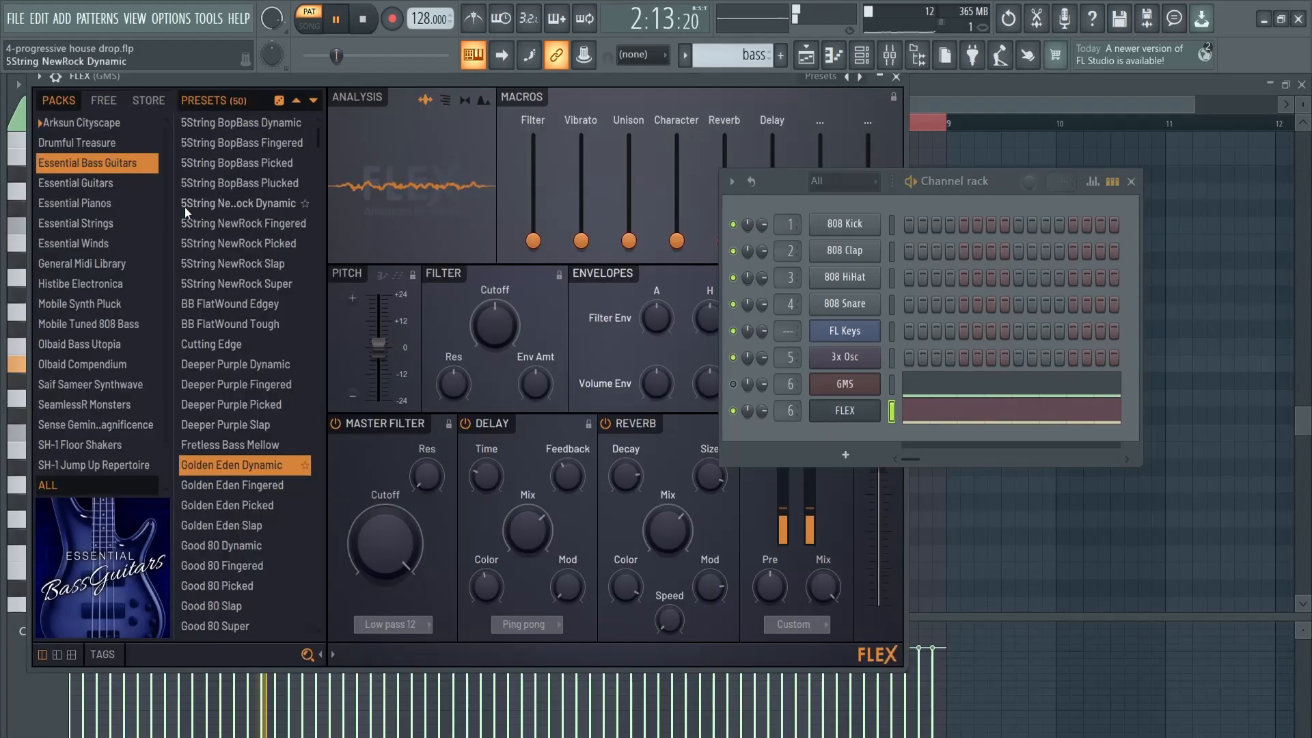
{"action": "left_click", "coordinate": [206, 198]}
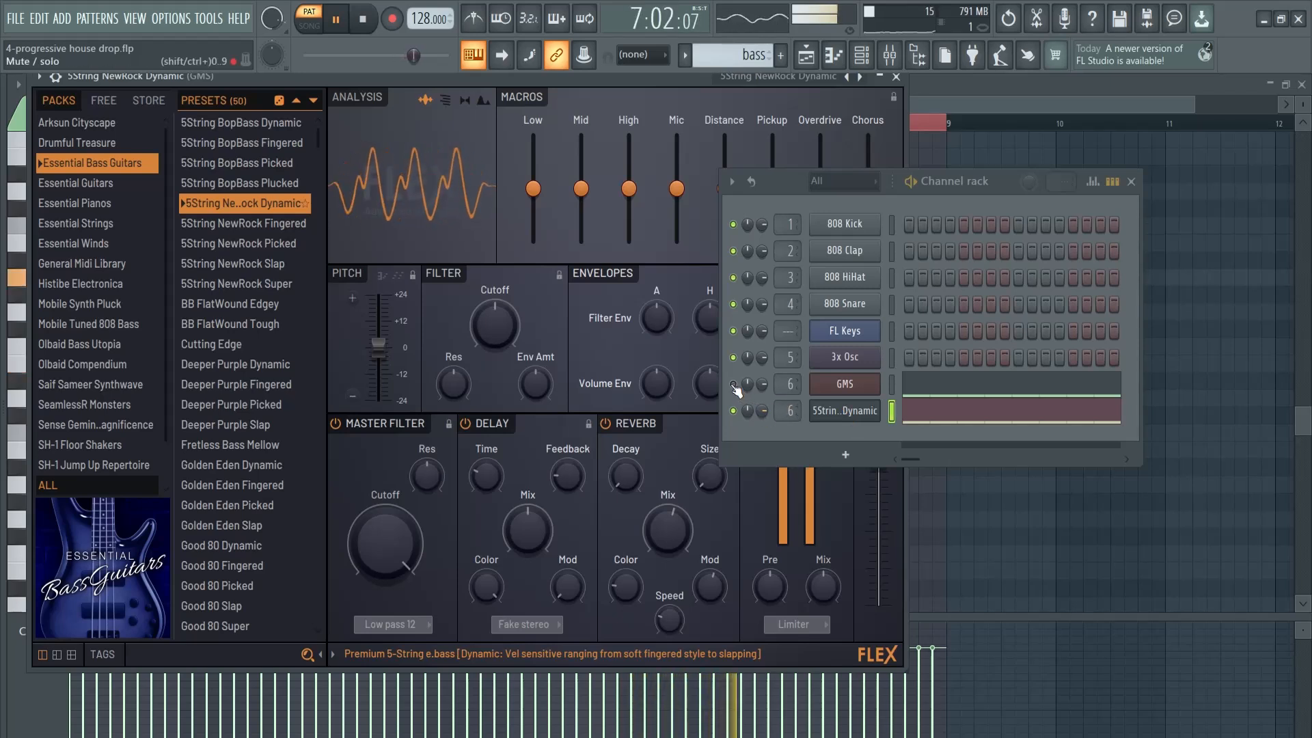
{"action": "left_click", "coordinate": [733, 384]}
{"action": "left_click_drag", "start_coordinate": [762, 412], "coordinate": [763, 441]}
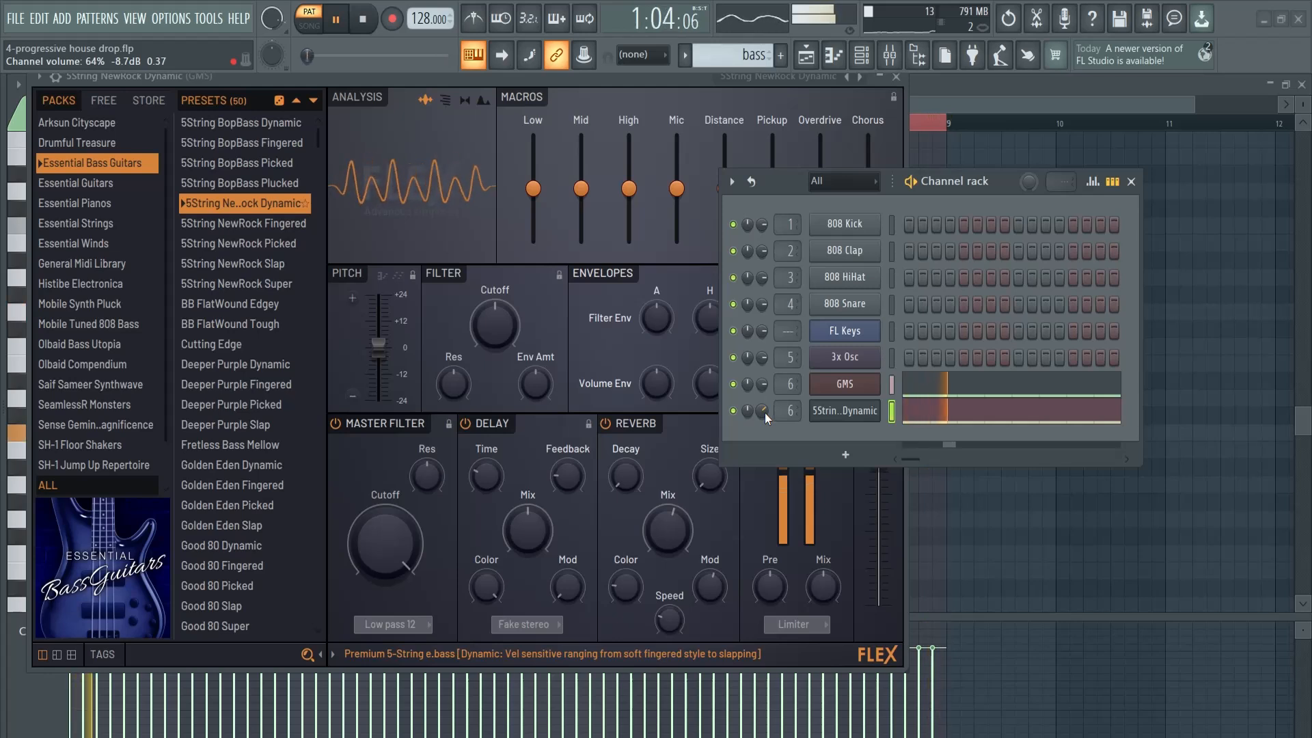
{"action": "mouse_move", "coordinate": [764, 412]}
{"action": "left_mouse_down"}
{"action": "mouse_move", "coordinate": [765, 431]}
{"action": "mouse_move", "coordinate": [764, 402]}
{"action": "left_mouse_up"}
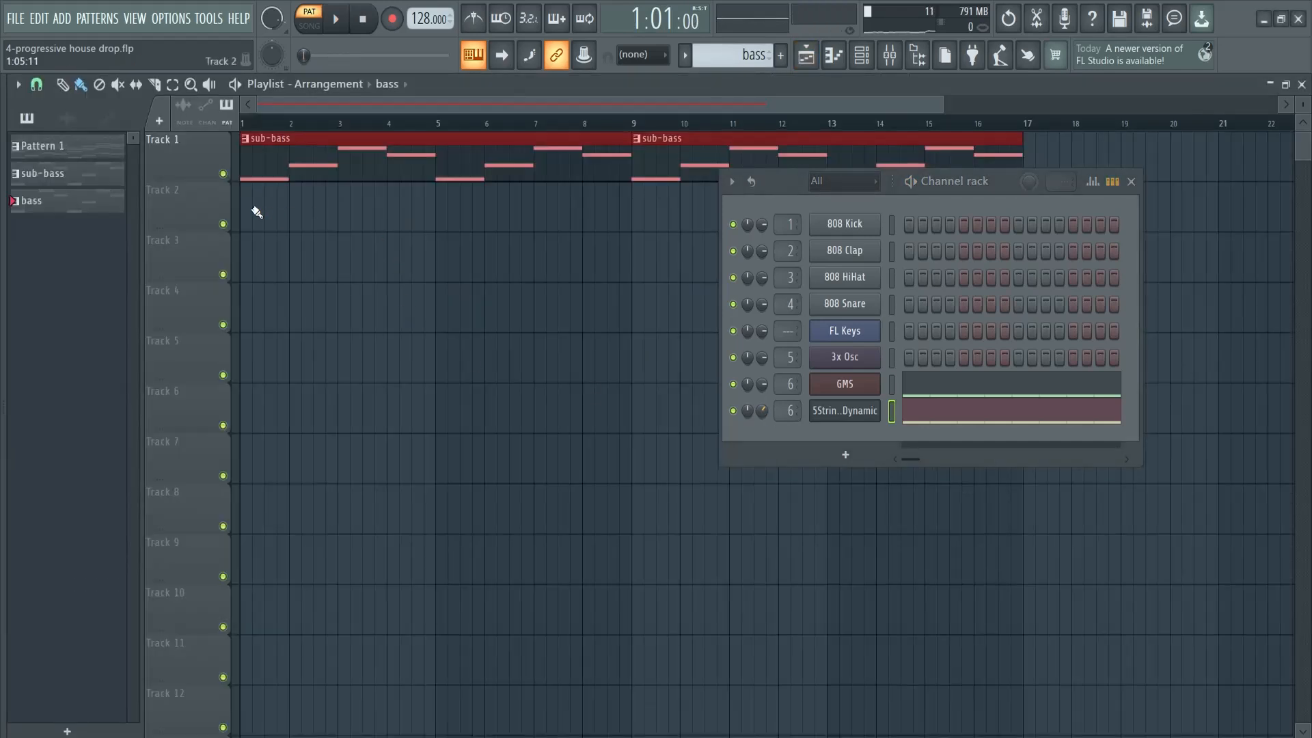
Place bass pattern clips on playlist Track 2 at bars 1 and 9 and play the arrangement in song mode
{"action": "left_click", "coordinate": [254, 209]}
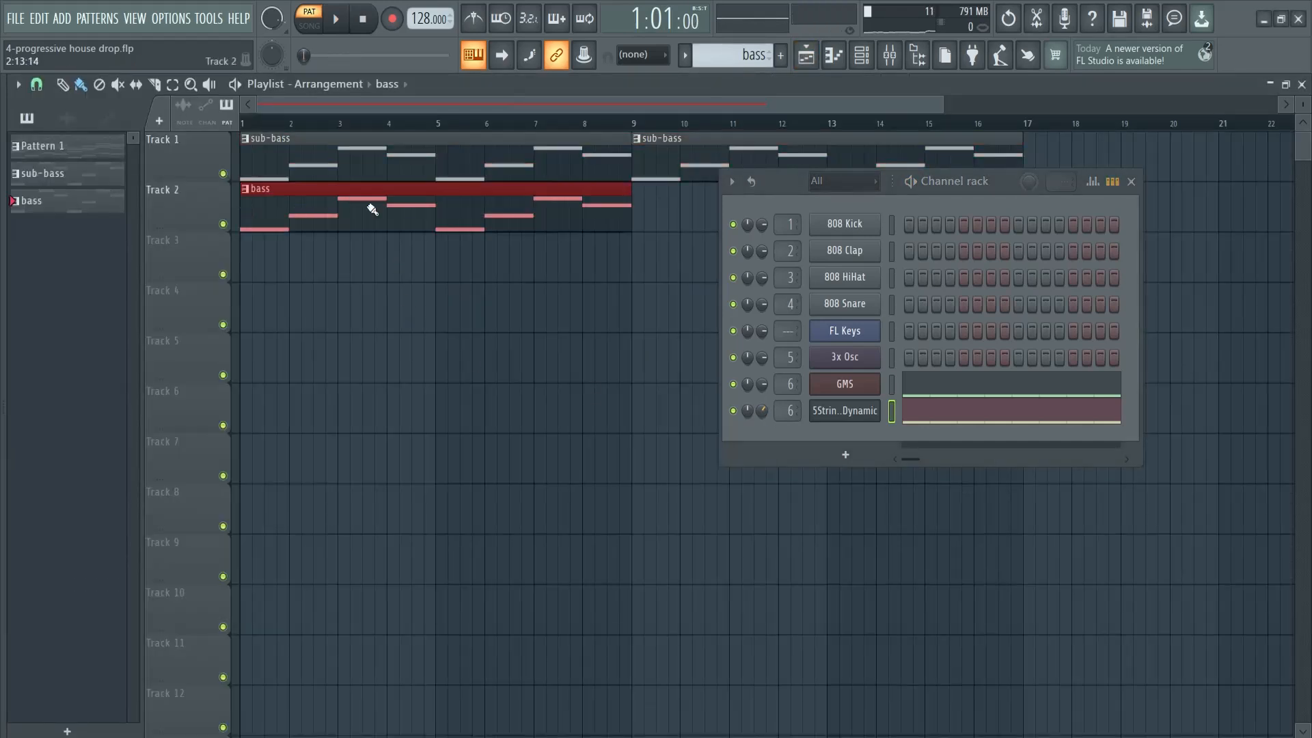
{"action": "left_click", "coordinate": [657, 209]}
{"action": "left_click_drag", "start_coordinate": [1015, 190], "coordinate": [1062, 272]}
{"action": "left_click", "coordinate": [311, 27]}
{"action": "key", "text": "space"}
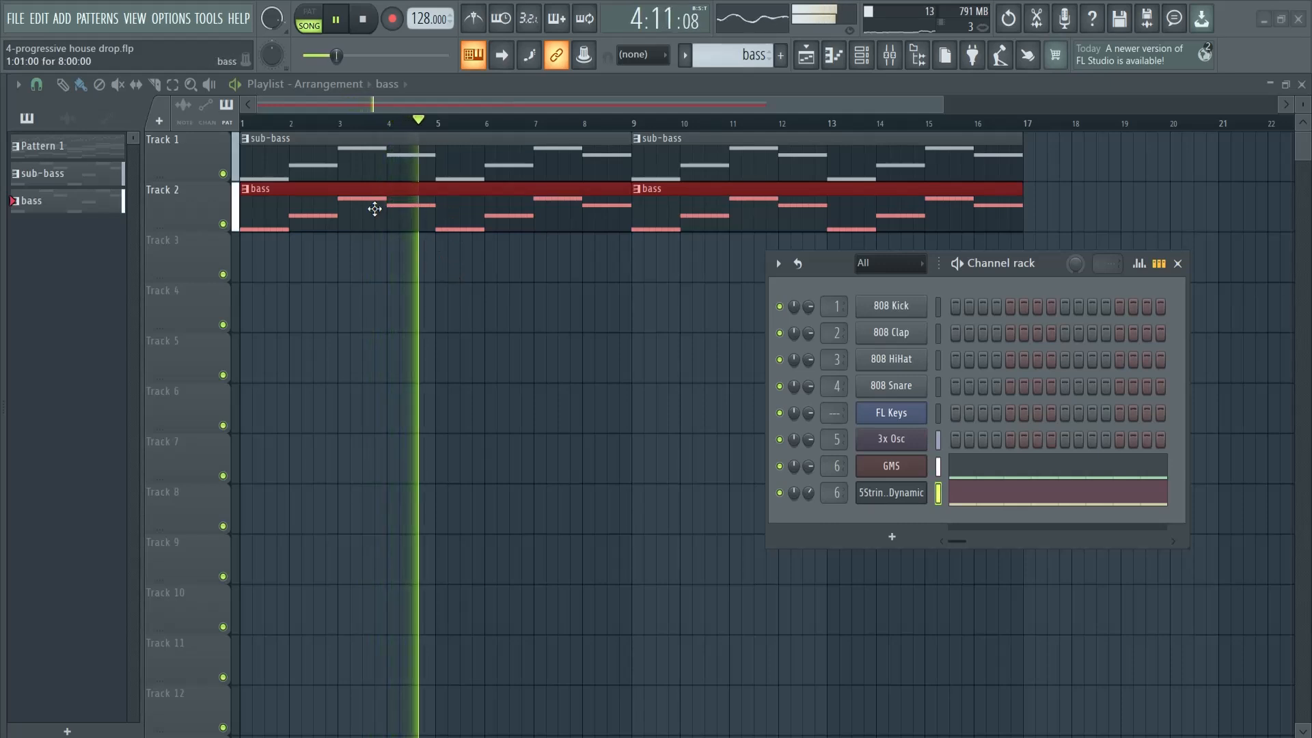
{"action": "key", "text": "space"}
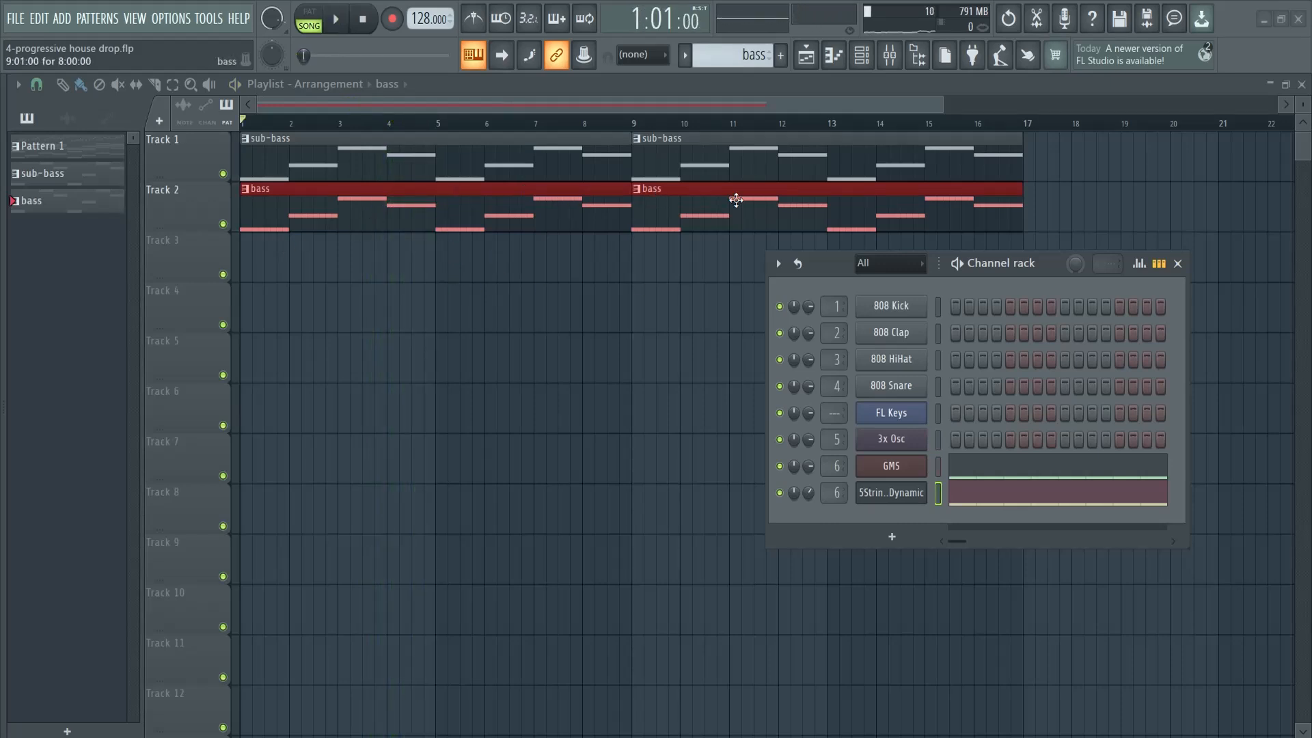
Create a new pattern named chords and copy the FL Keys notes from Pattern 1 for it
{"action": "left_click", "coordinate": [781, 55]}
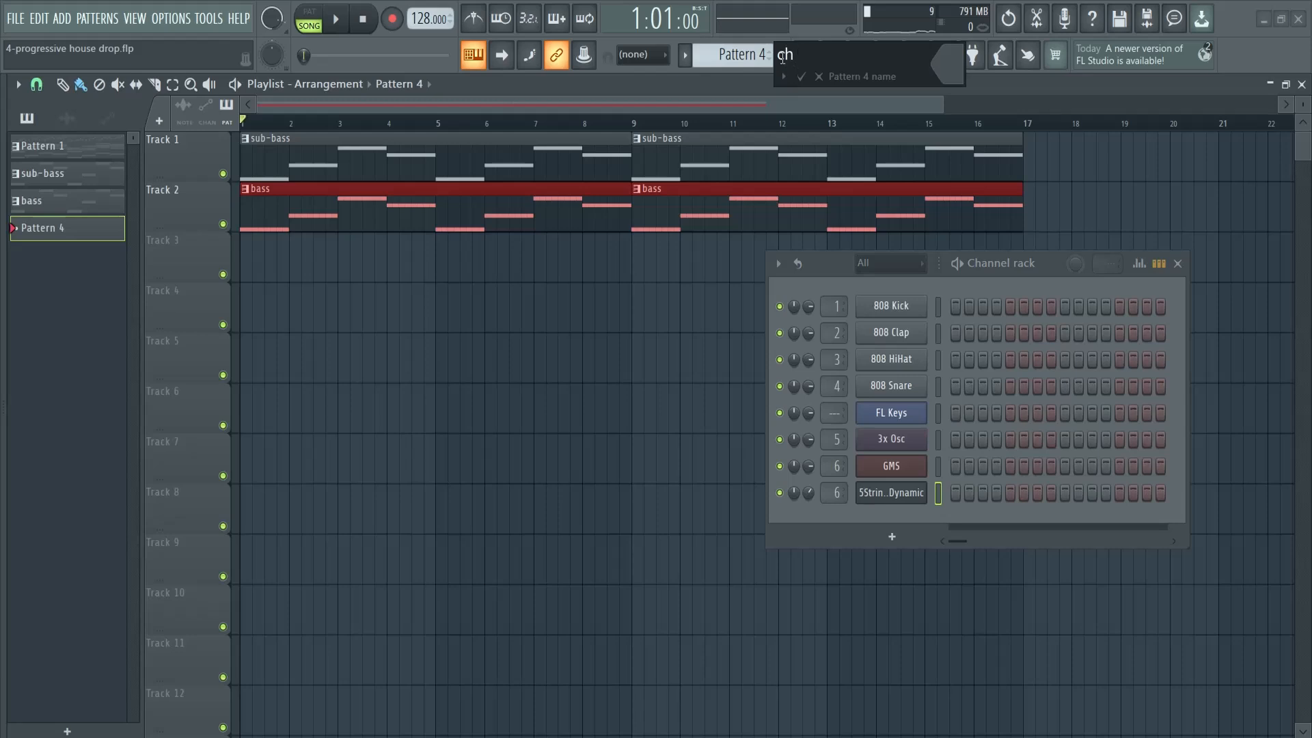
{"action": "type", "text": "s"}
{"action": "key", "text": "Return"}
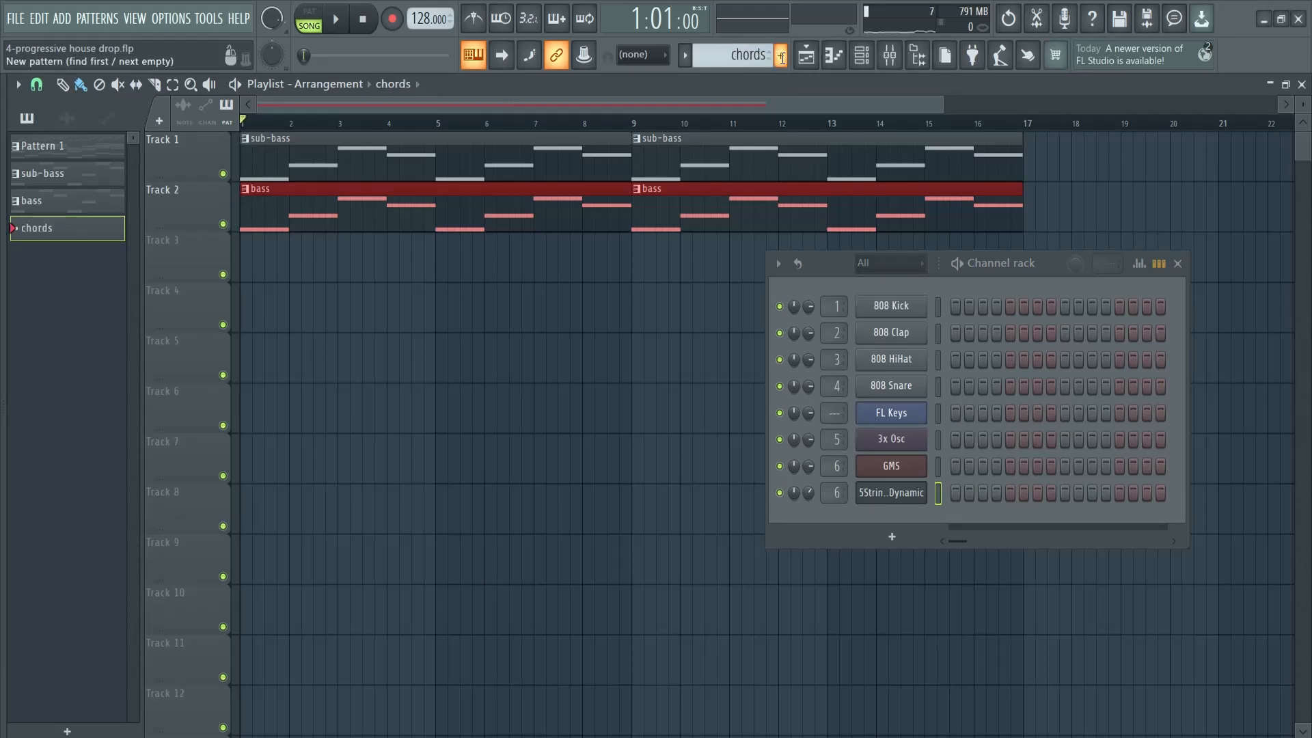
{"action": "left_click", "coordinate": [63, 151]}
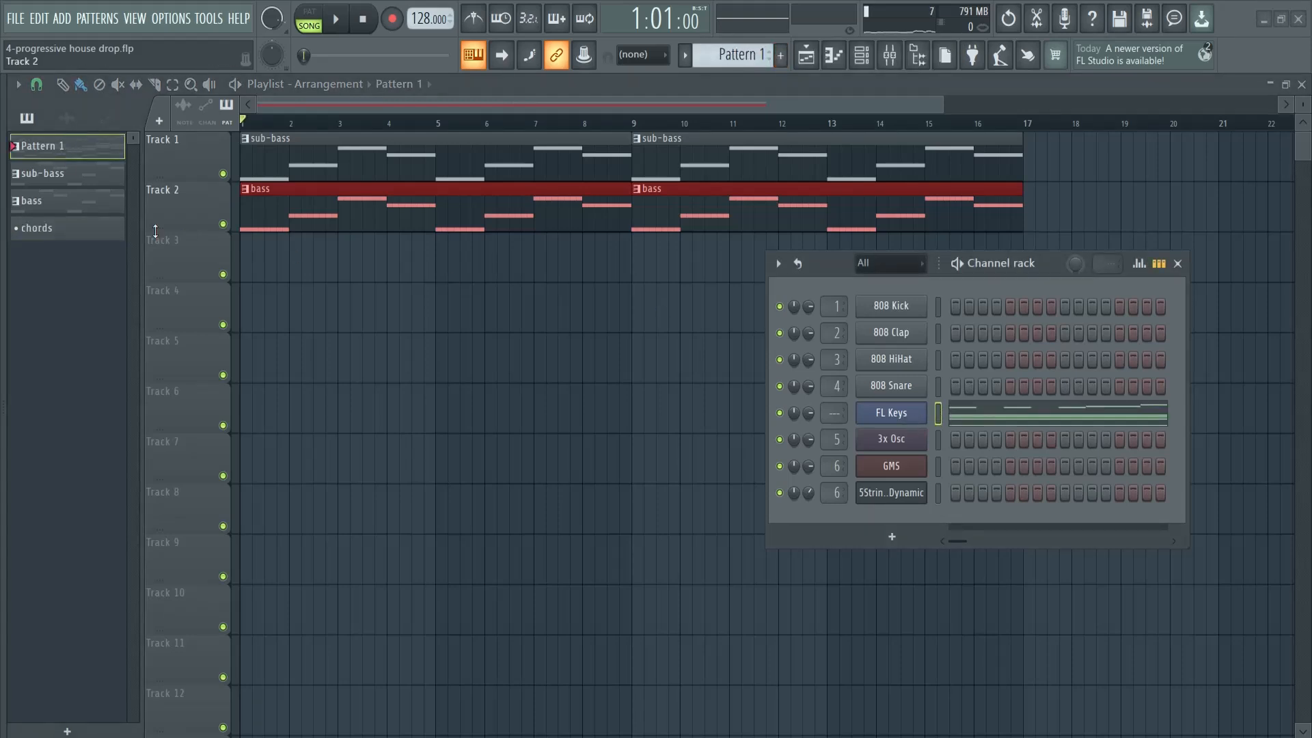
{"action": "key", "text": "4"}
Add another FLEX channel and load the Grand Piano preset from the Essential Pianos pack
{"action": "left_click", "coordinate": [892, 536]}
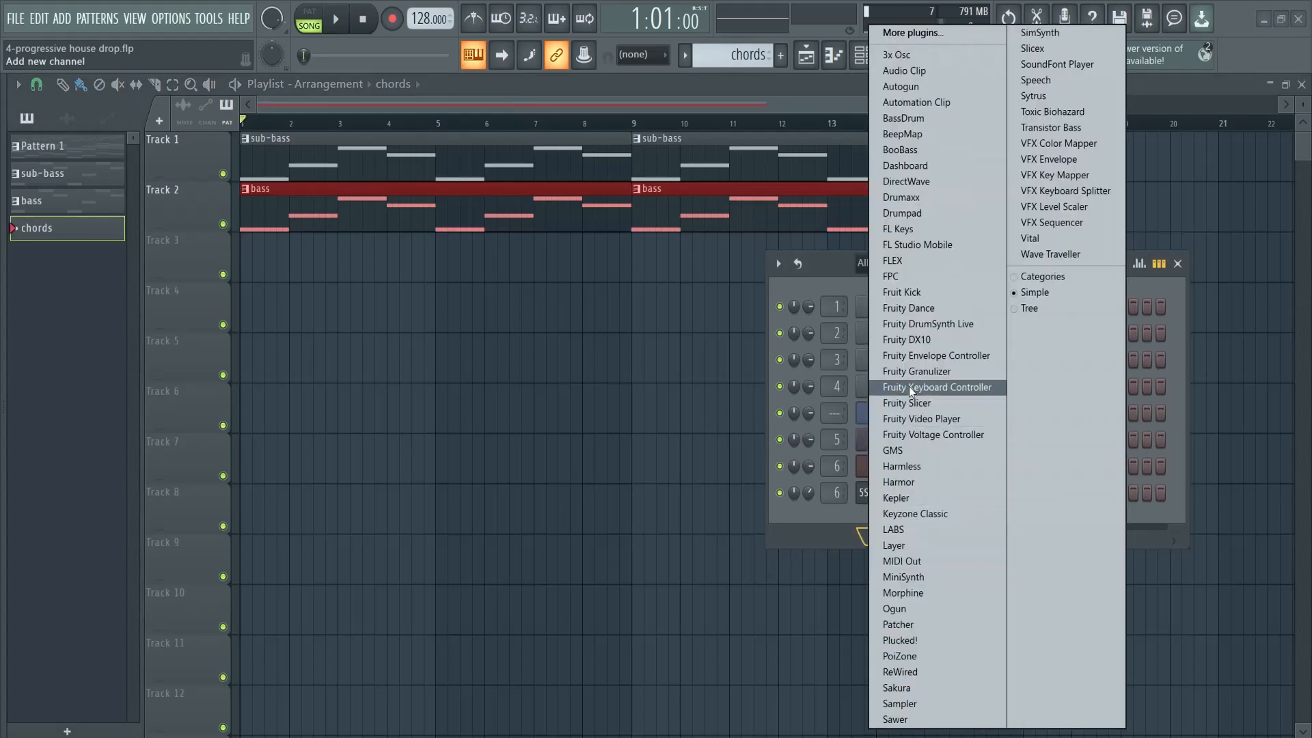
{"action": "left_click", "coordinate": [895, 264]}
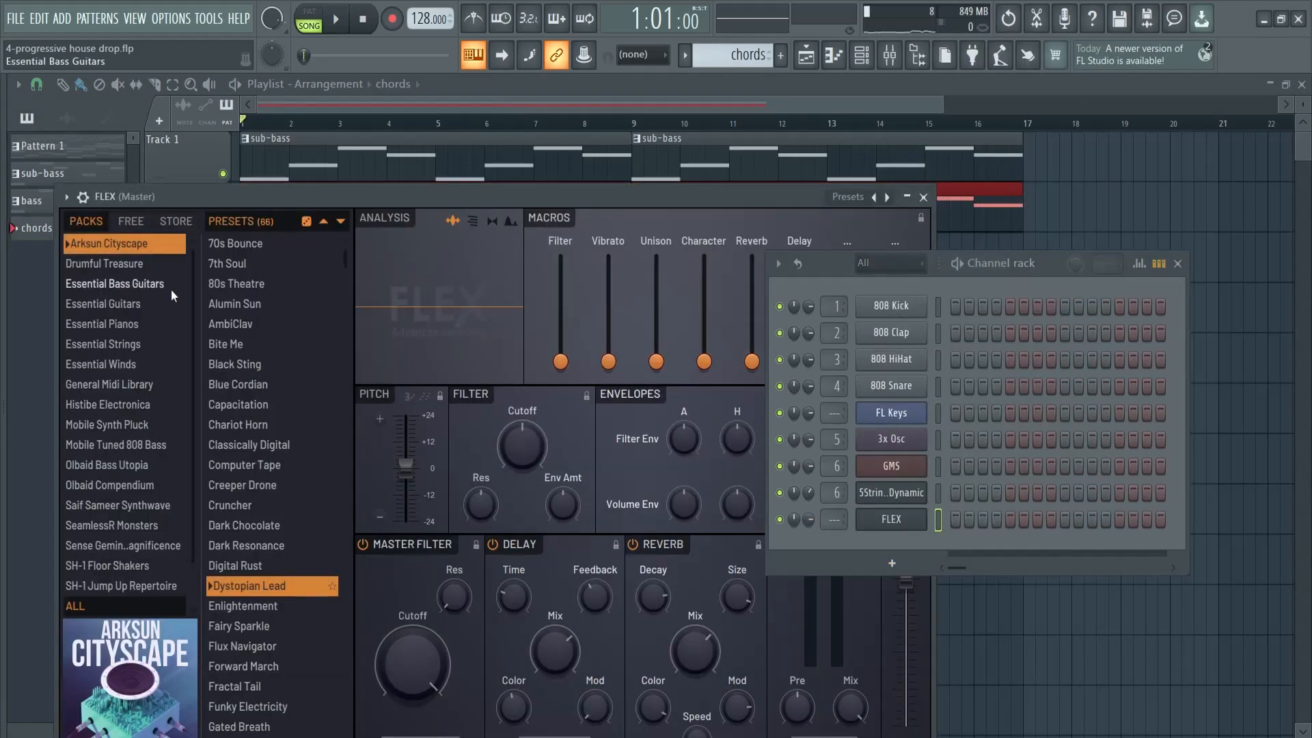
{"action": "left_click", "coordinate": [97, 304]}
{"action": "left_click", "coordinate": [104, 325]}
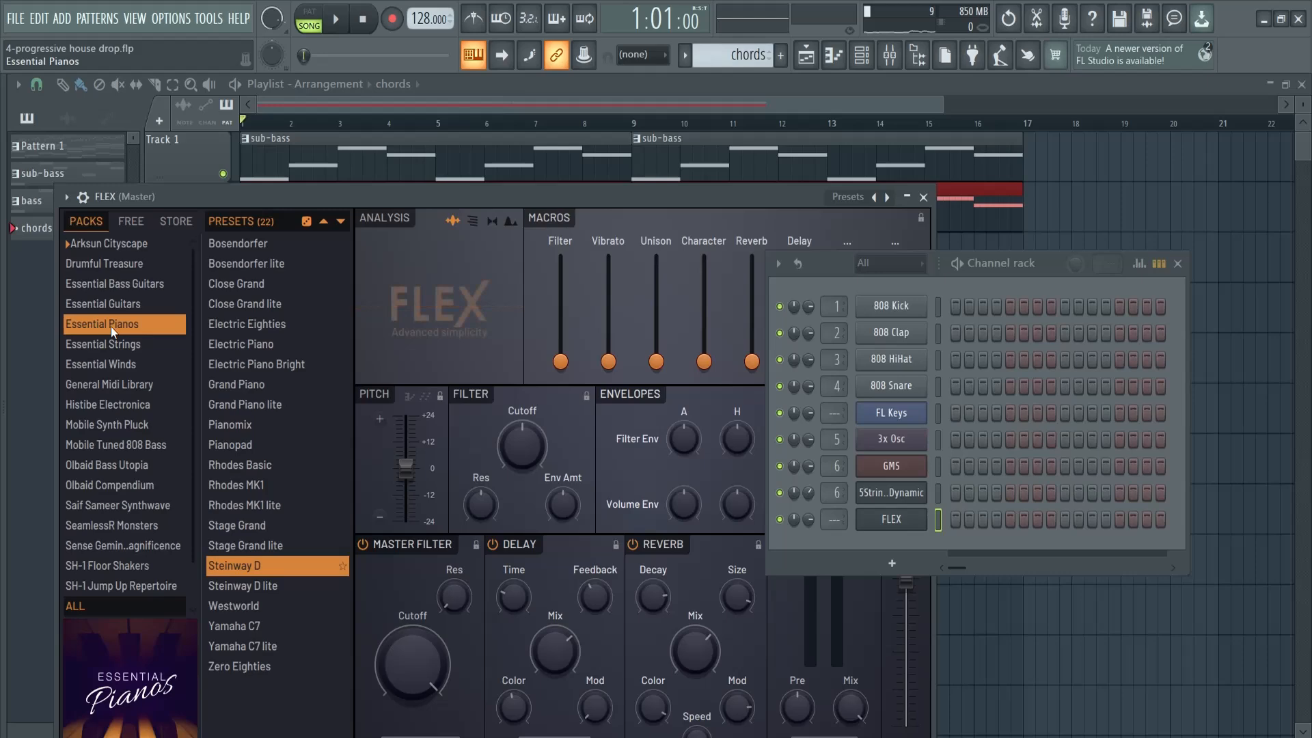
{"action": "left_click", "coordinate": [252, 384]}
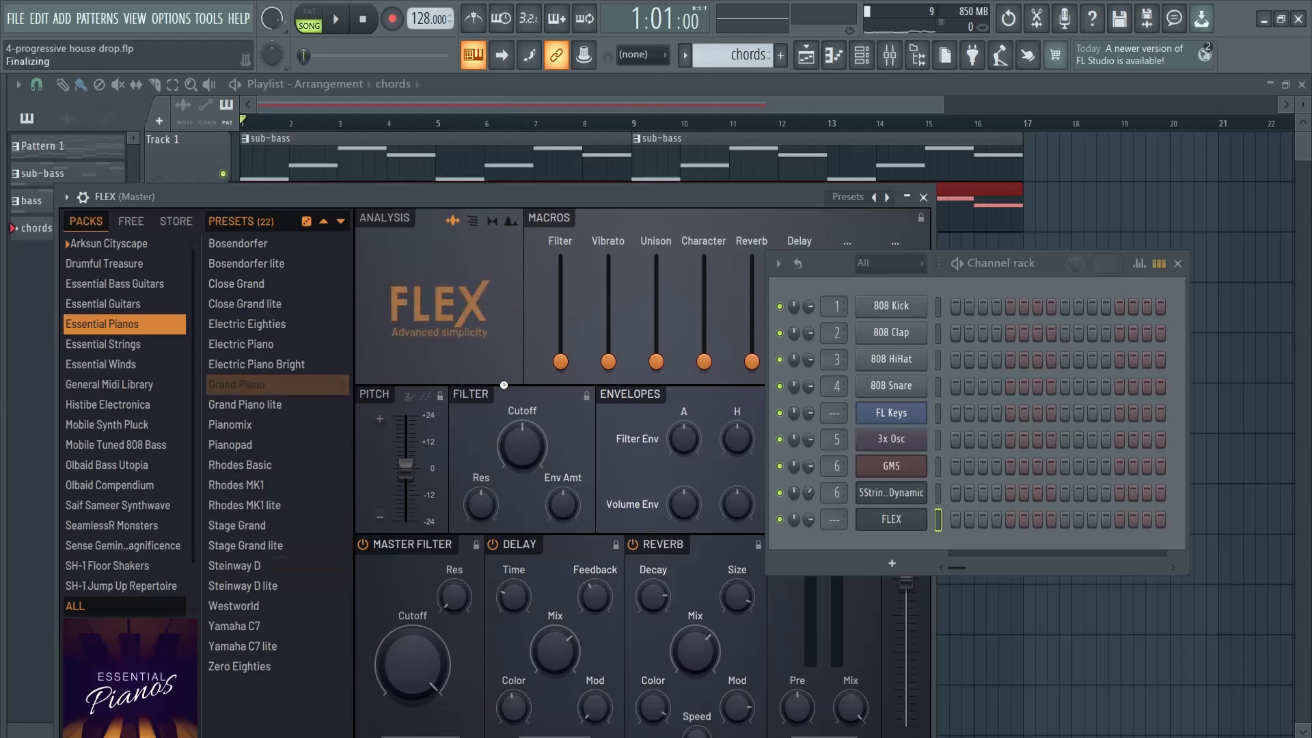
Paste the copied notes into the Grand Piano channel of the chords pattern and open them in the piano roll
{"action": "left_click", "coordinate": [940, 522]}
{"action": "key", "text": "ctrl+v"}
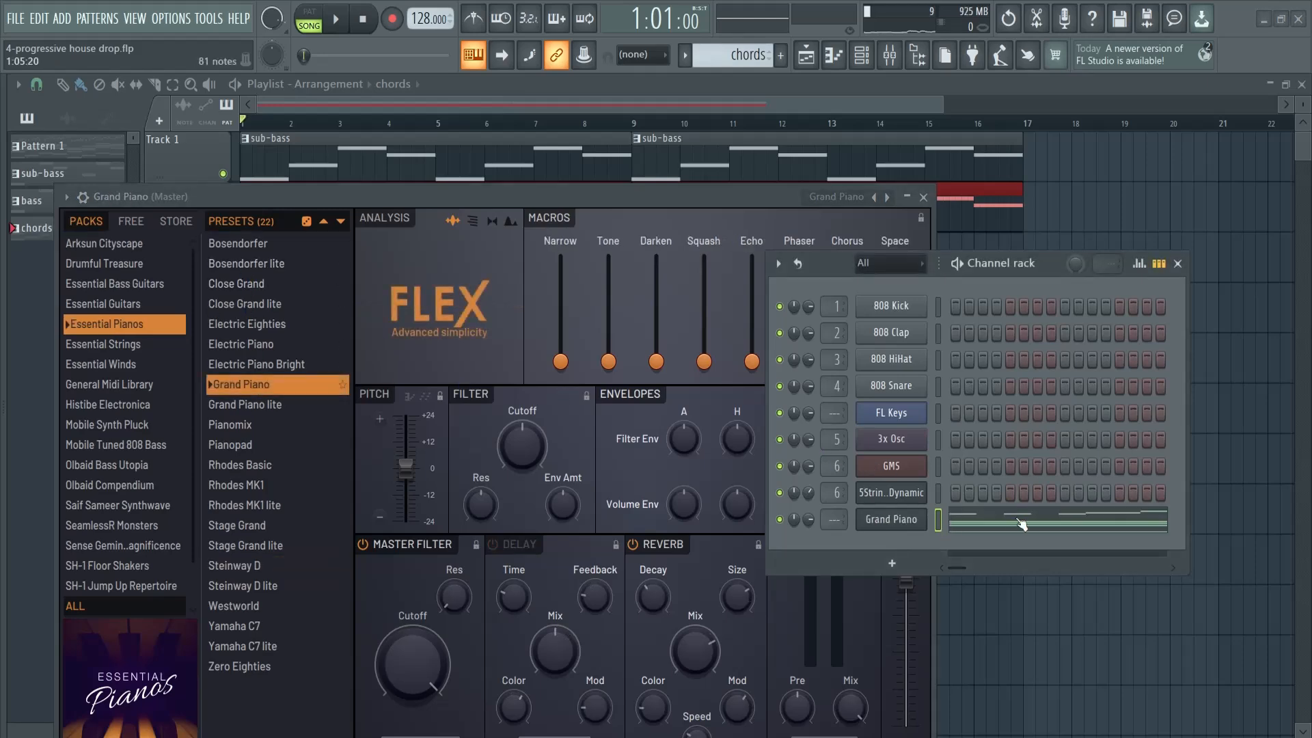
{"action": "left_click", "coordinate": [1015, 524]}
{"action": "scroll", "coordinate": [529, 430], "scroll_direction": "down", "scroll_amount": 2}
{"action": "left_click", "coordinate": [1178, 263]}
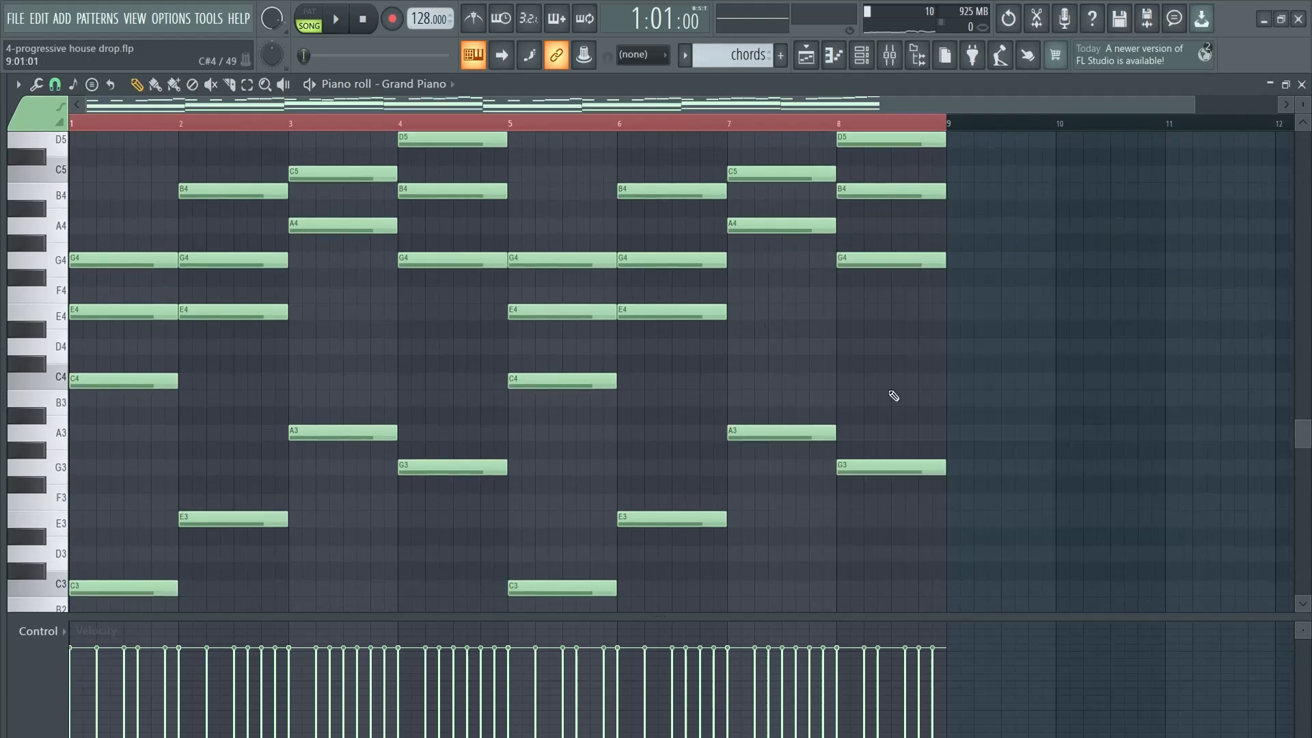
Delete the low bass notes between C3 and A3 from the Grand Piano part across all eight bars
{"action": "scroll", "coordinate": [353, 460], "scroll_direction": "down", "scroll_amount": 3}
{"action": "left_click_drag", "start_coordinate": [125, 578], "coordinate": [909, 373]}
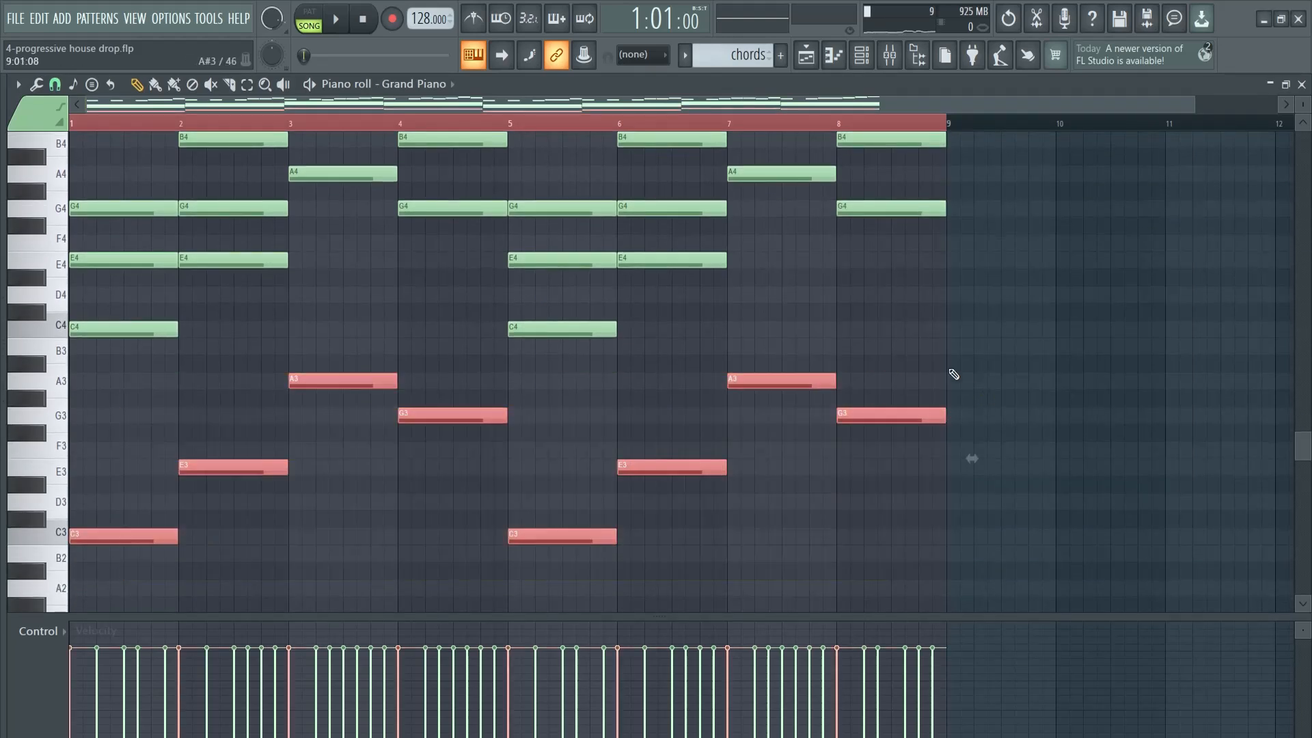
{"action": "key", "text": "Delete"}
Delete the short melody notes from A5 upward, keeping only the sustained chords in the Grand Piano part
{"action": "scroll", "coordinate": [610, 360], "scroll_direction": "up", "scroll_amount": 4}
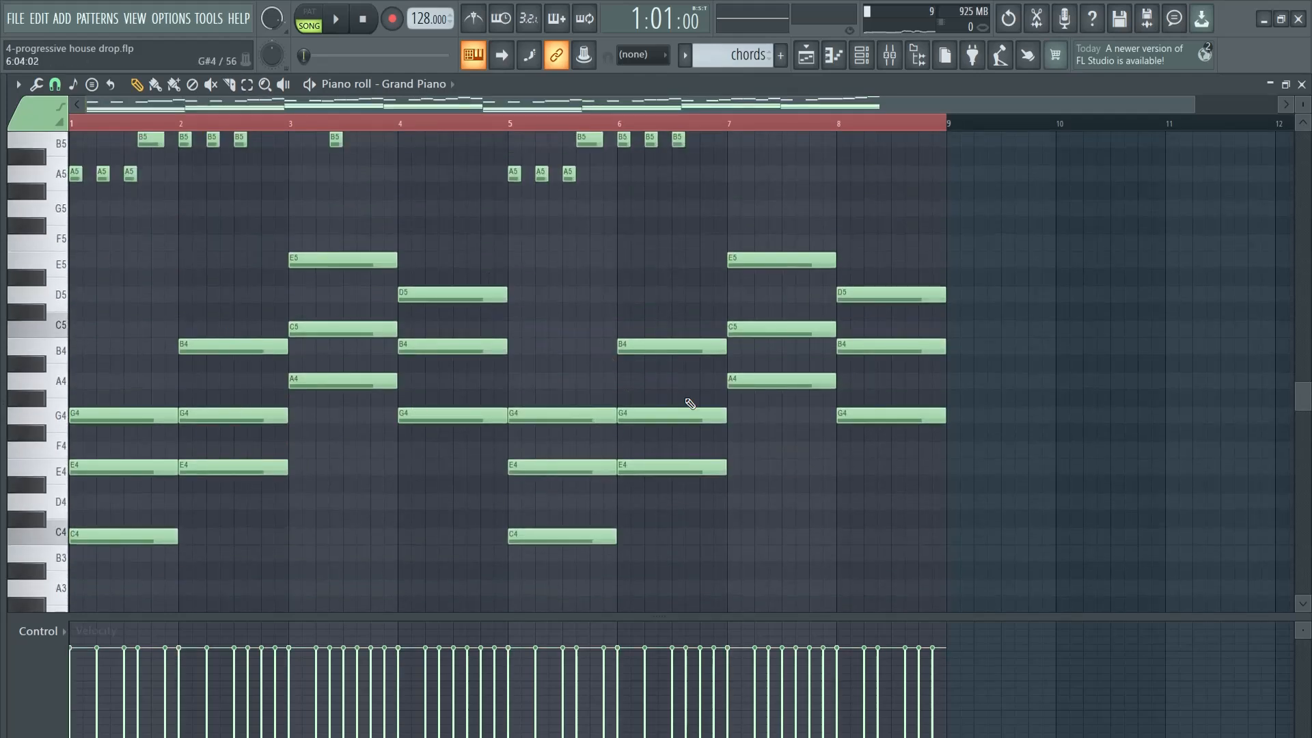
{"action": "scroll", "coordinate": [937, 351], "scroll_direction": "up", "scroll_amount": 3}
{"action": "key", "text": "ctrl+a"}
{"action": "scroll", "coordinate": [972, 445], "scroll_direction": "up", "scroll_amount": 2}
{"action": "key", "text": "Delete"}
{"action": "scroll", "coordinate": [665, 337], "scroll_direction": "down", "scroll_amount": 7}
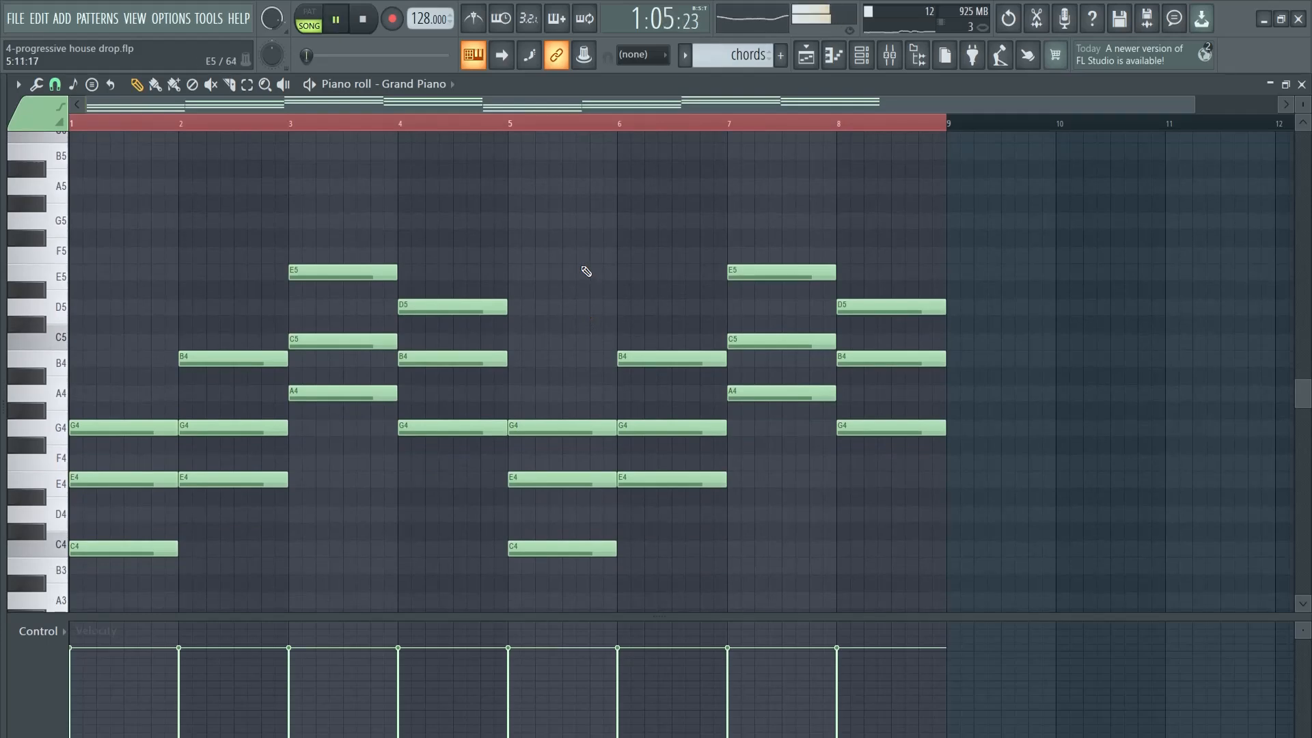
Play the chords in pattern mode and route the Grand Piano channel to mixer track 7
{"action": "key", "text": "space"}
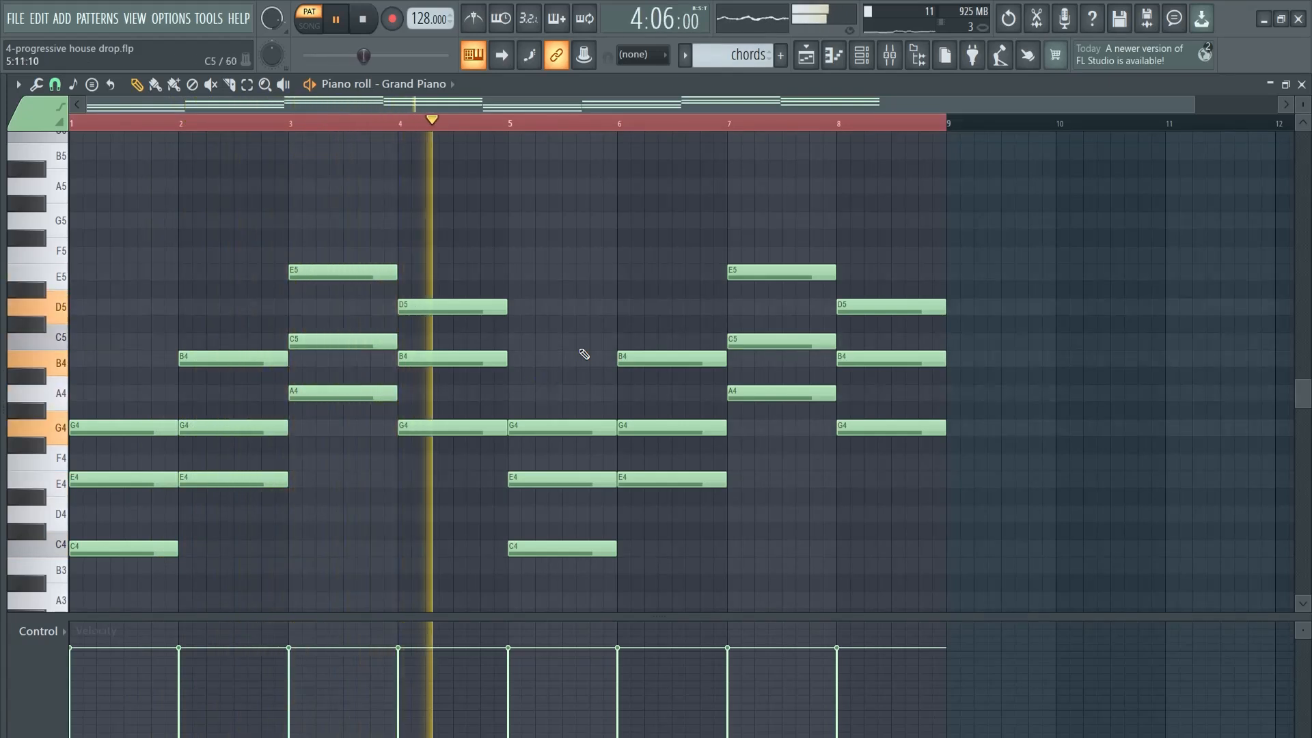
{"action": "key", "text": "space"}
{"action": "key", "text": "F5"}
{"action": "key", "text": "F6"}
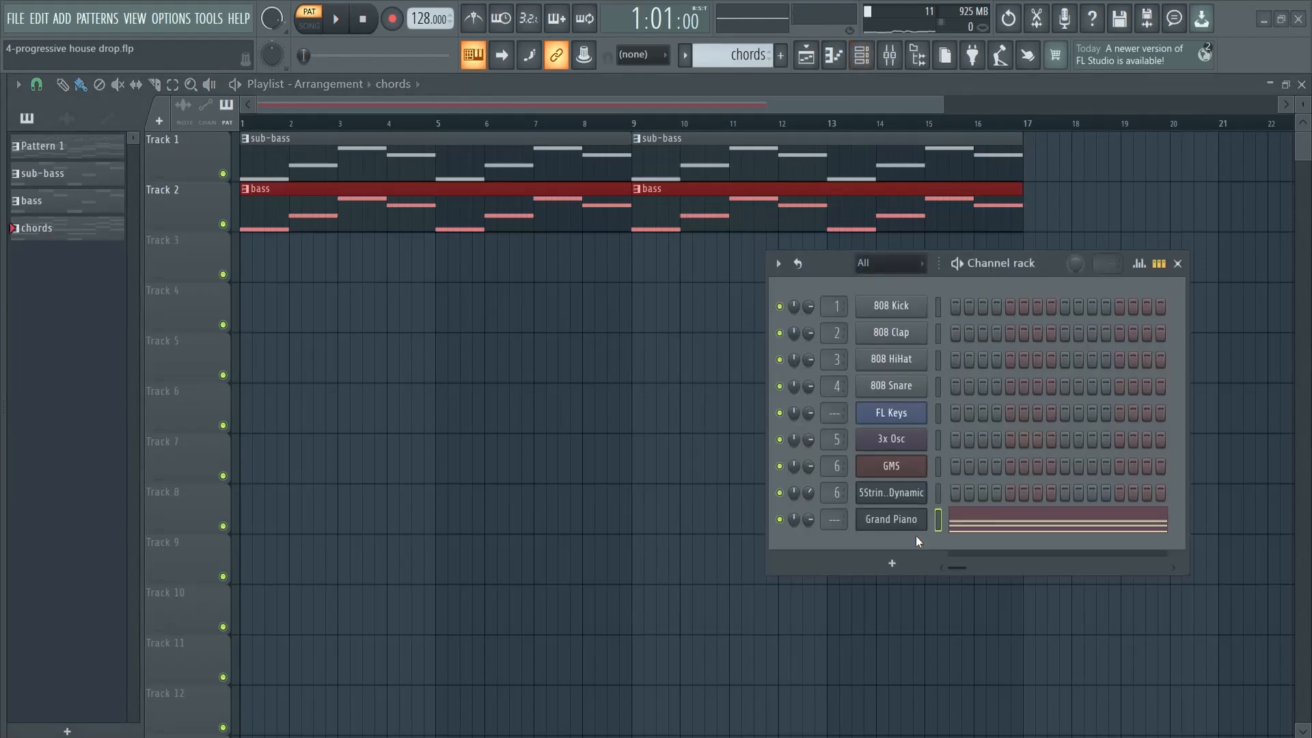
{"action": "left_click_drag", "start_coordinate": [1058, 261], "coordinate": [823, 138]}
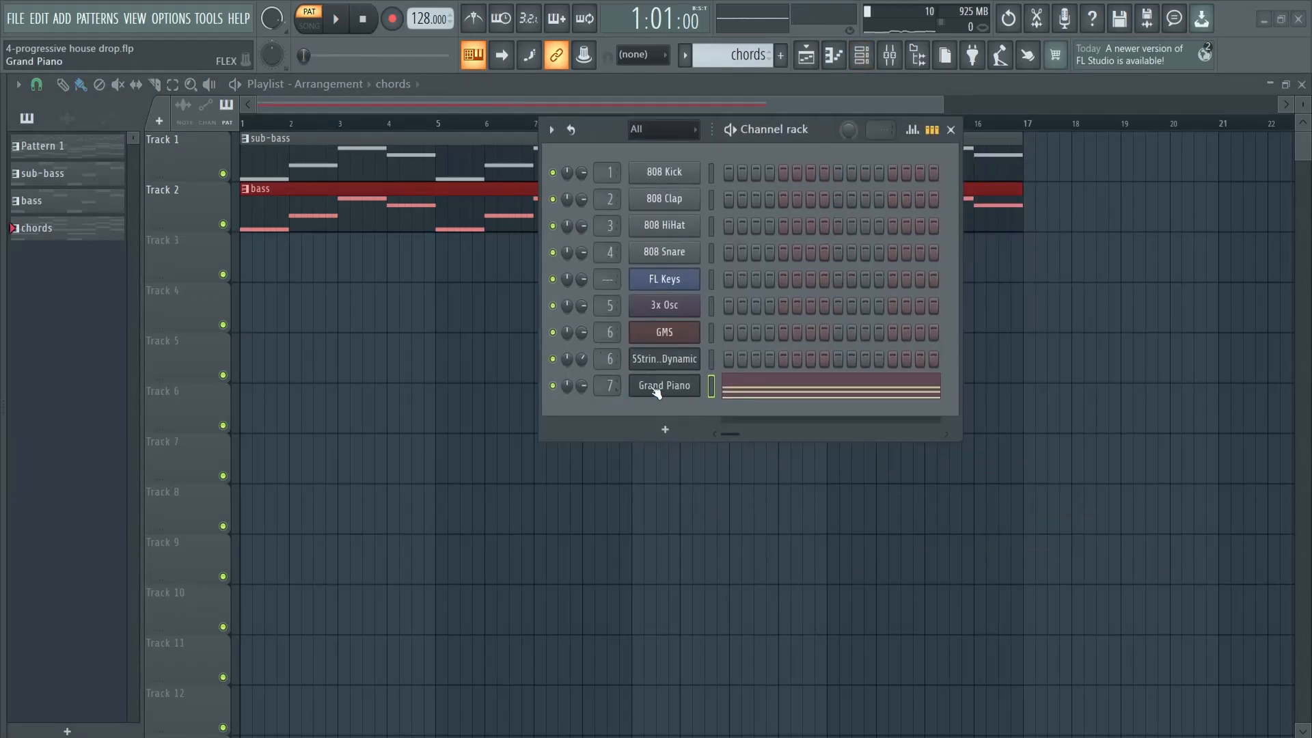
Add a FLEX channel and load the Cellos Sustain preset from the Essential Strings pack
{"action": "left_click", "coordinate": [668, 431]}
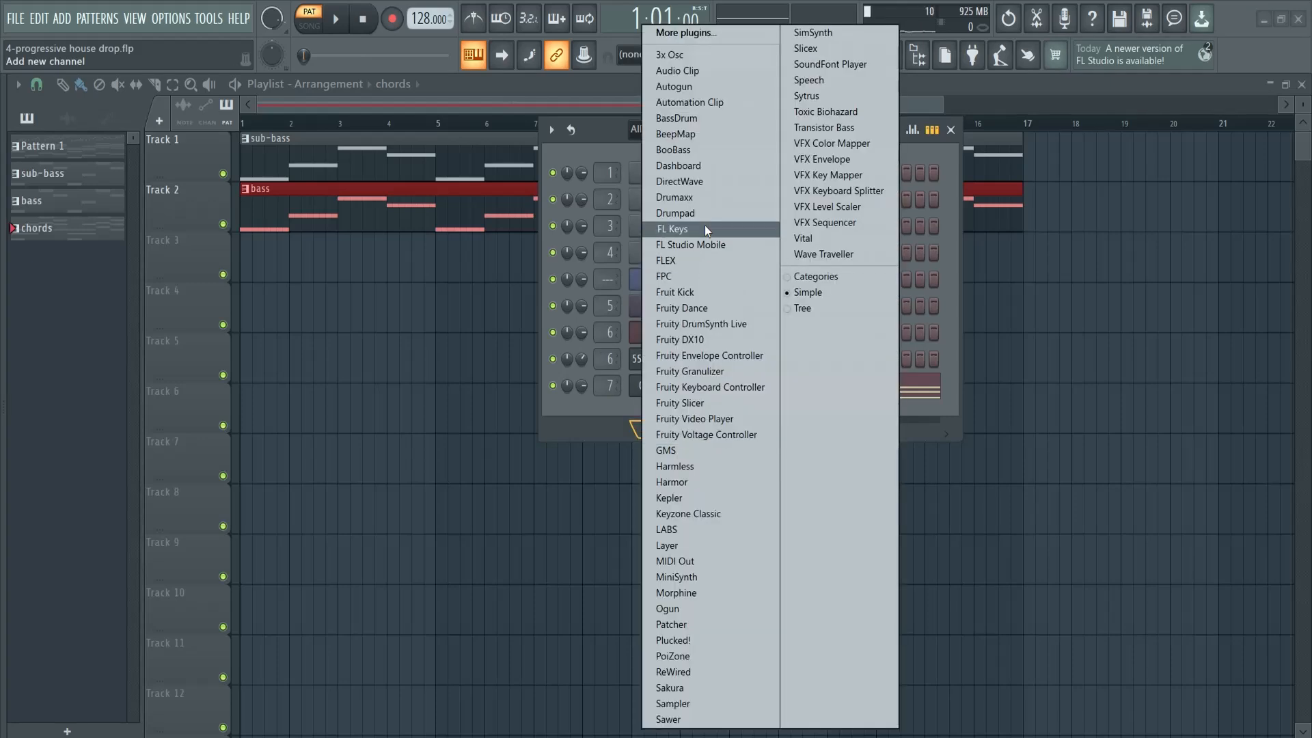
{"action": "left_click", "coordinate": [677, 260]}
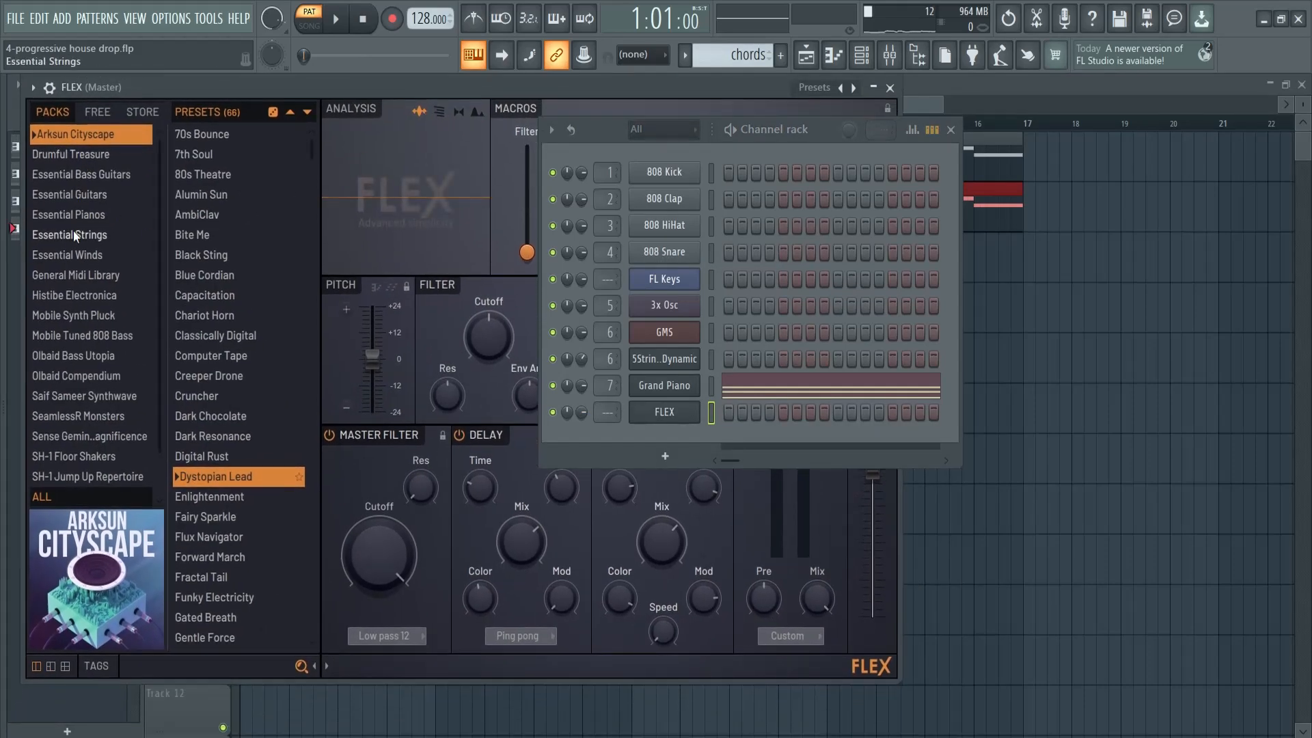
{"action": "left_click", "coordinate": [72, 232]}
{"action": "left_click", "coordinate": [245, 377]}
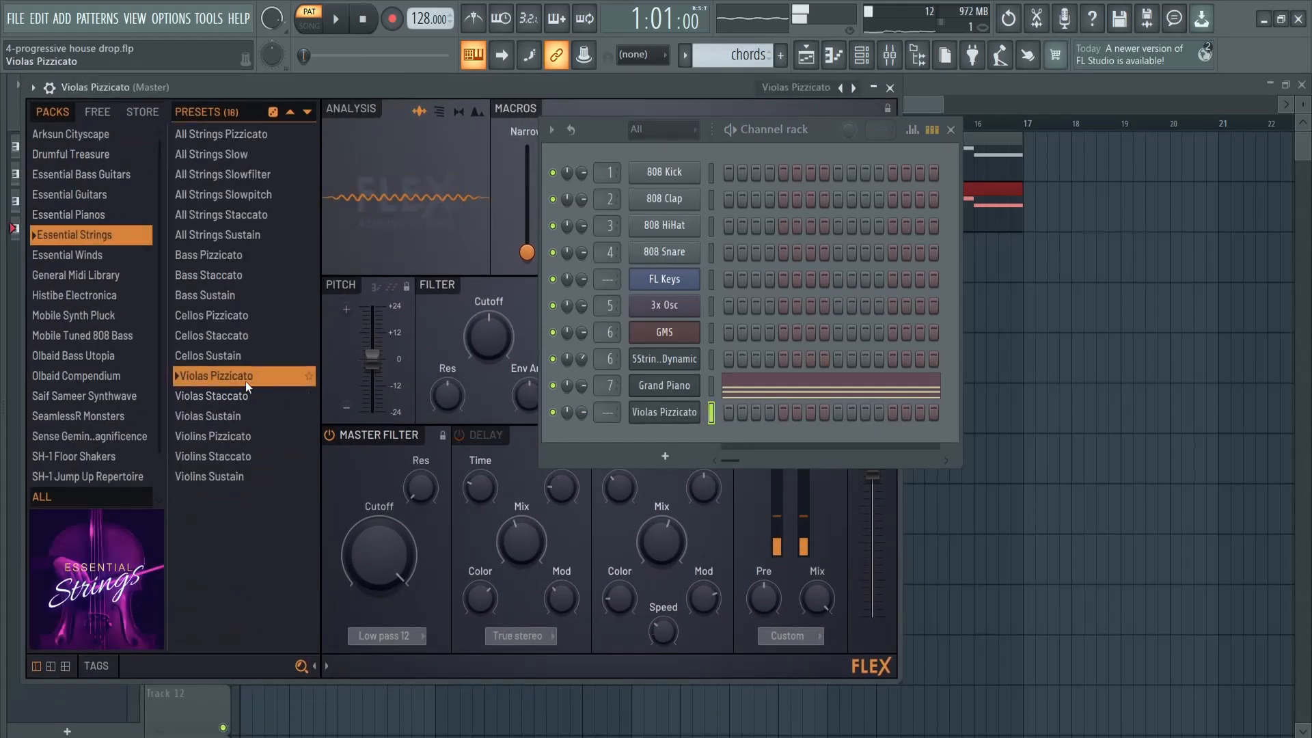
{"action": "left_click", "coordinate": [229, 356]}
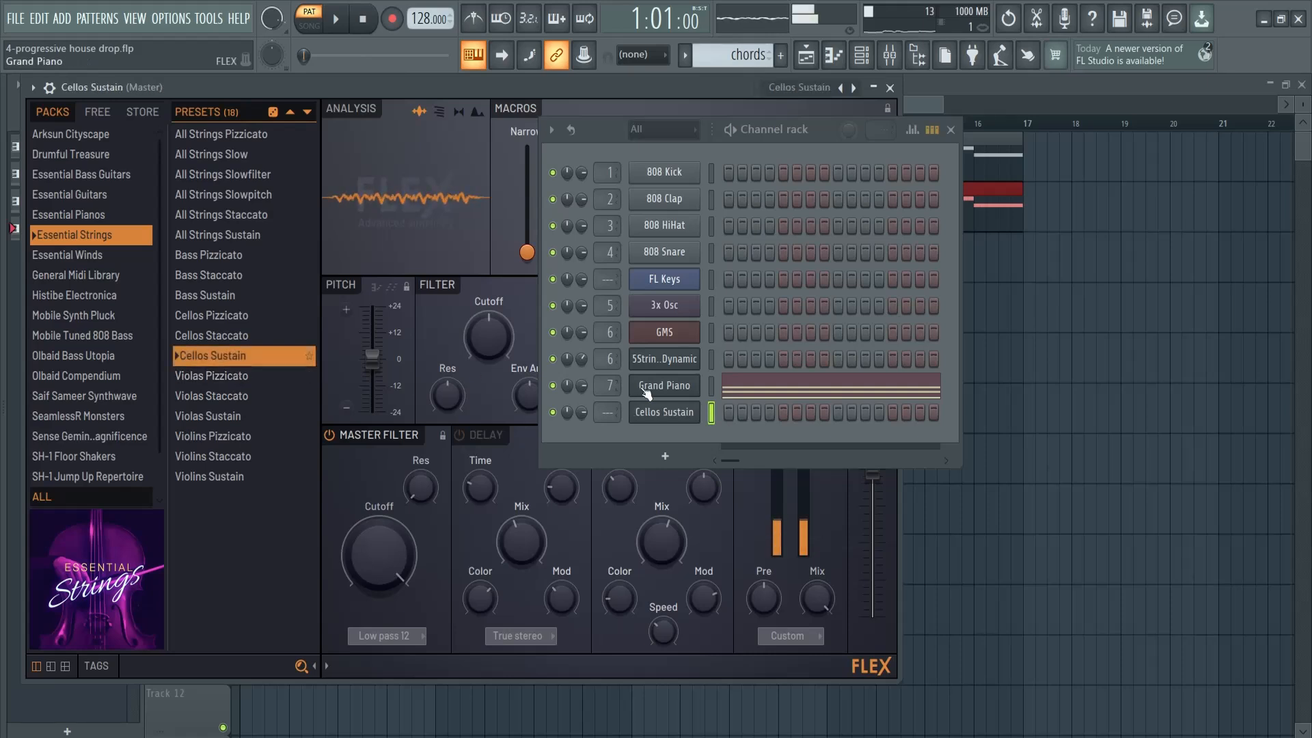
Copy the Grand Piano chord notes into the Cellos Sustain channel
{"action": "left_click", "coordinate": [711, 390]}
{"action": "key", "text": "ctrl+c"}
{"action": "left_click", "coordinate": [713, 414]}
{"action": "key", "text": "ctrl+v"}
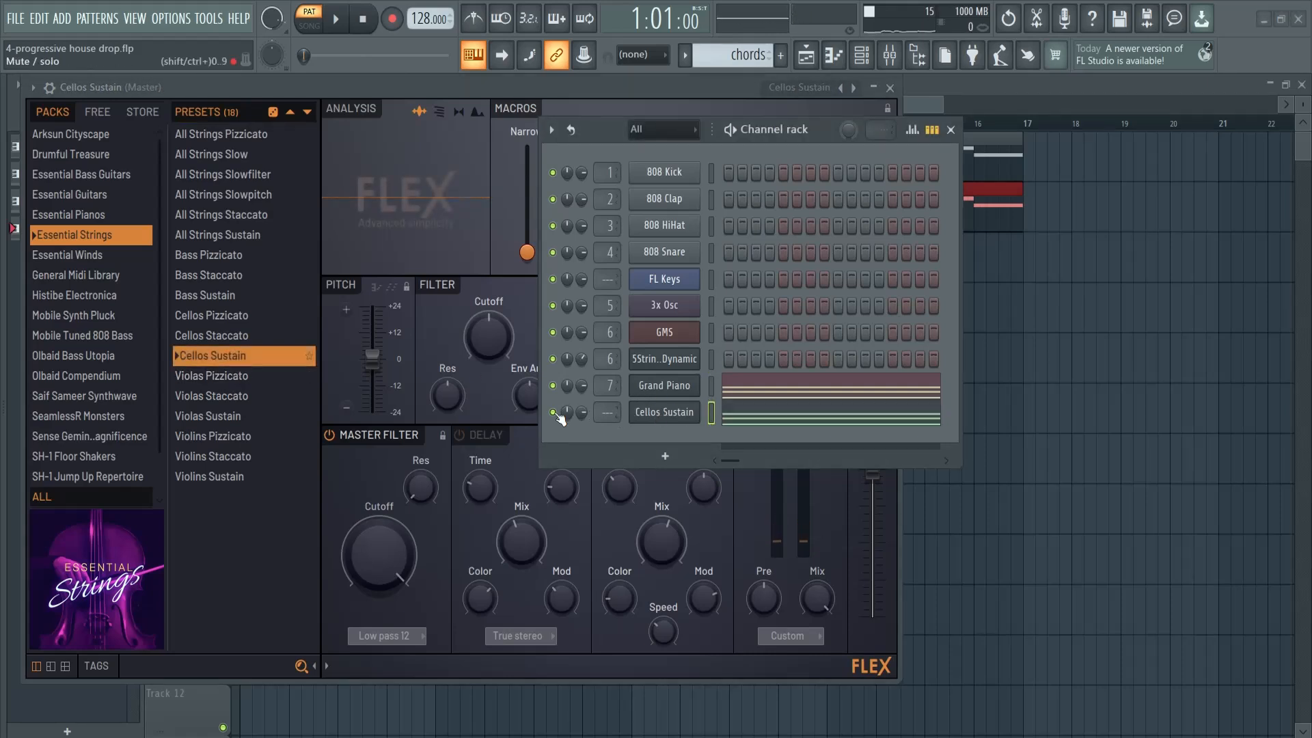
Play the cello chords soloed and with the Grand Piano unmuted, and route the Cellos Sustain channel to mixer track 7
{"action": "left_click", "coordinate": [785, 420]}
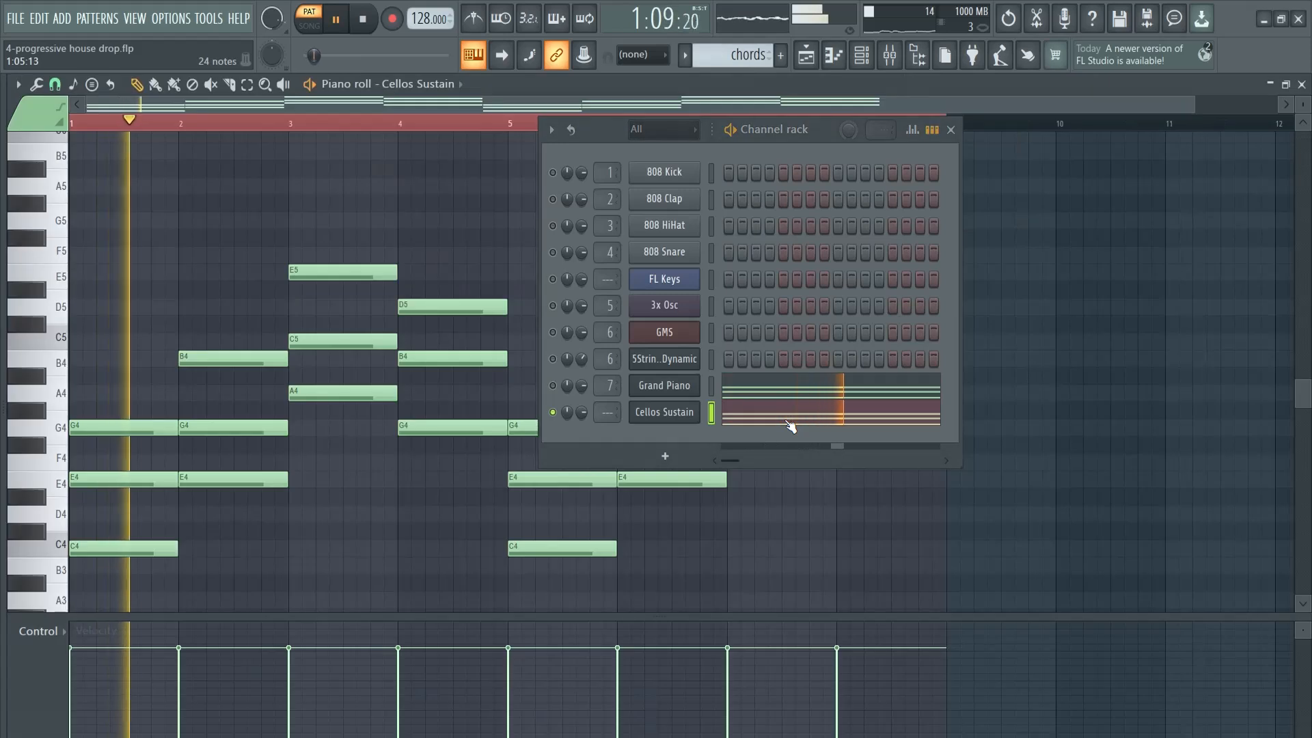
{"action": "left_click", "coordinate": [554, 386]}
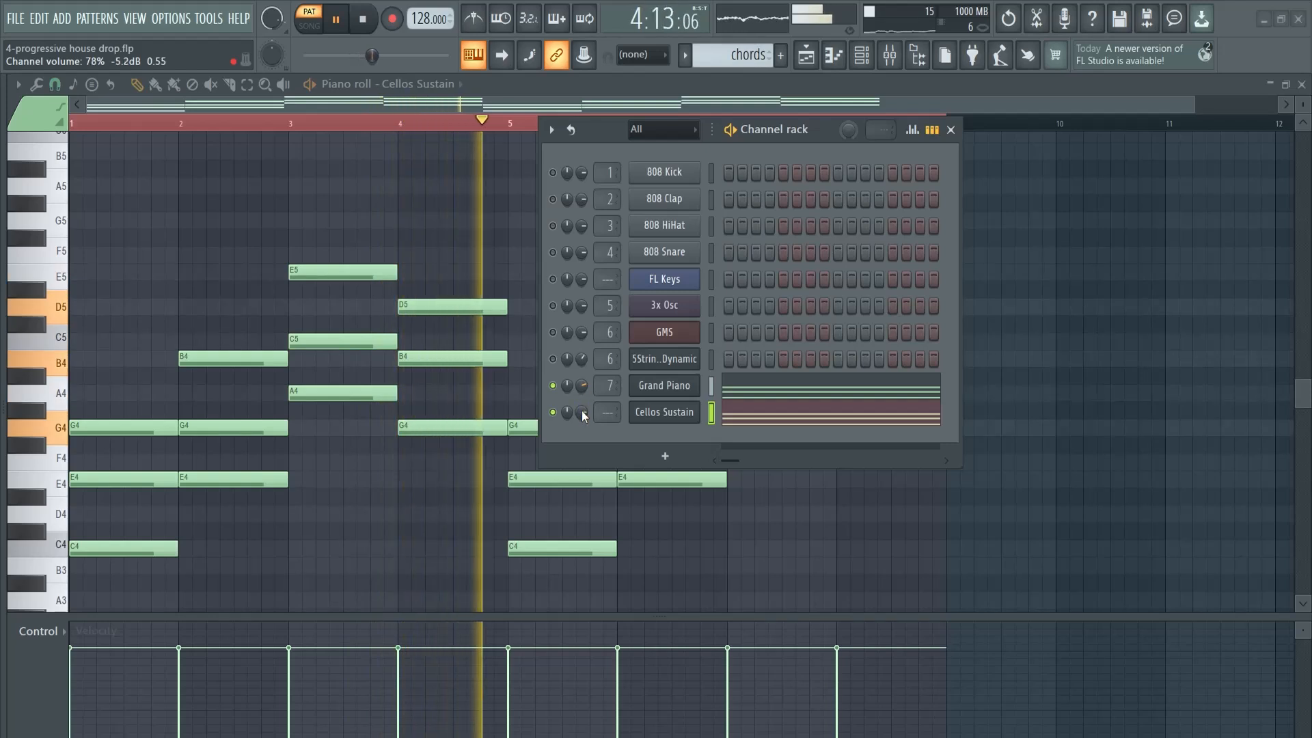
{"action": "left_click_drag", "start_coordinate": [822, 136], "coordinate": [798, 169]}
{"action": "key", "text": "space"}
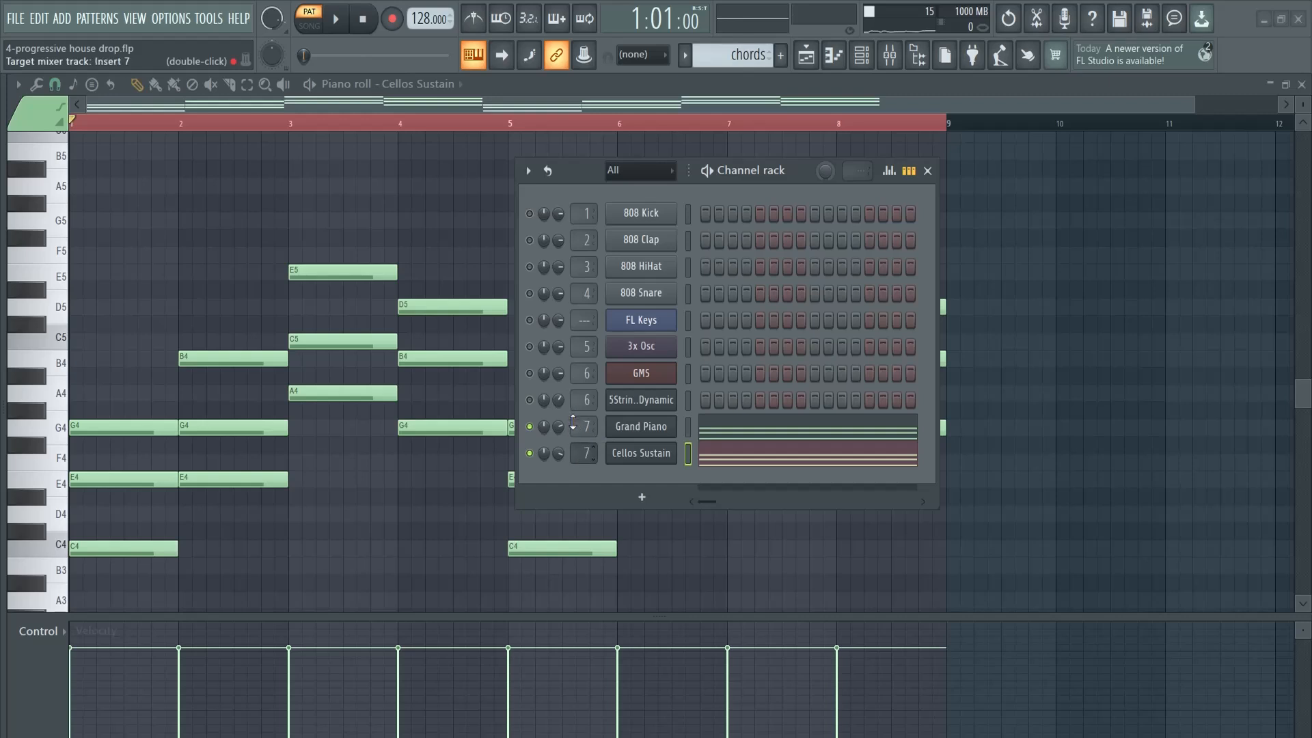
Clone the Cellos Sustain channel to make a third chord layer
{"action": "left_click", "coordinate": [642, 497]}
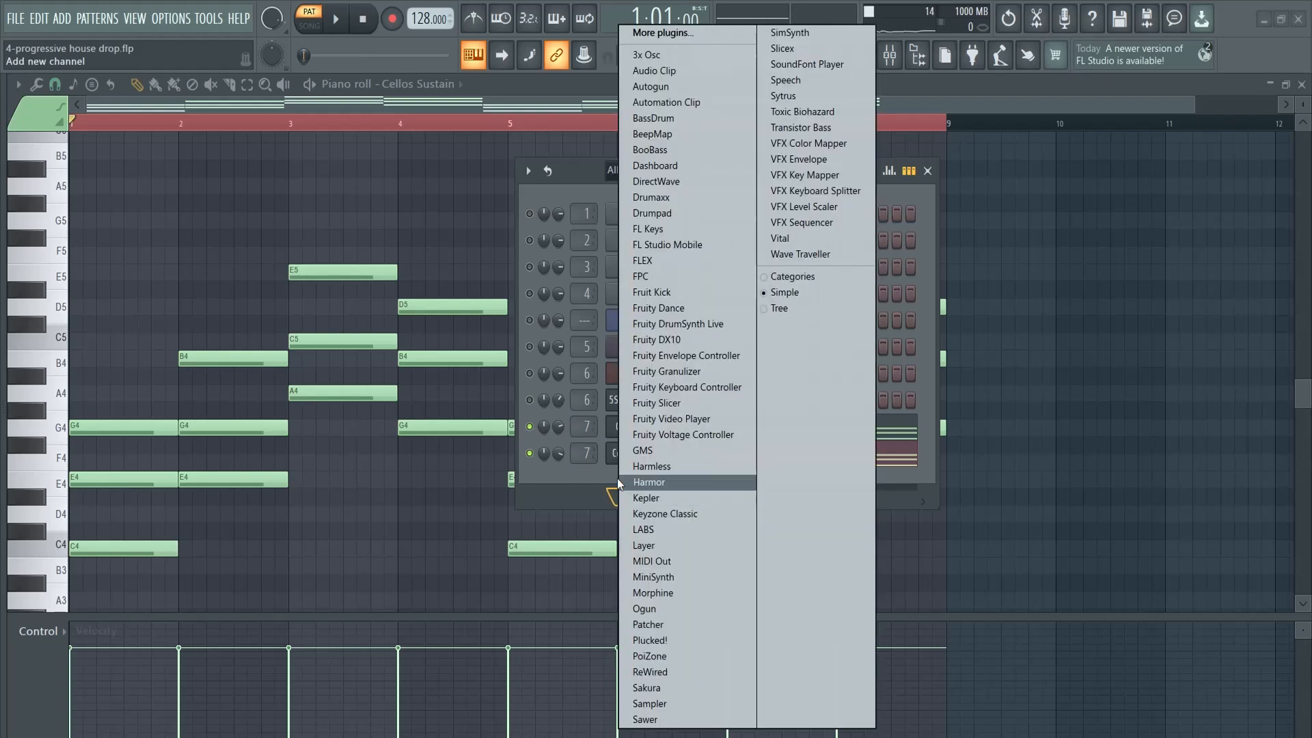
{"action": "key", "text": "Escape"}
{"action": "right_click", "coordinate": [626, 449]}
{"action": "left_click", "coordinate": [701, 611]}
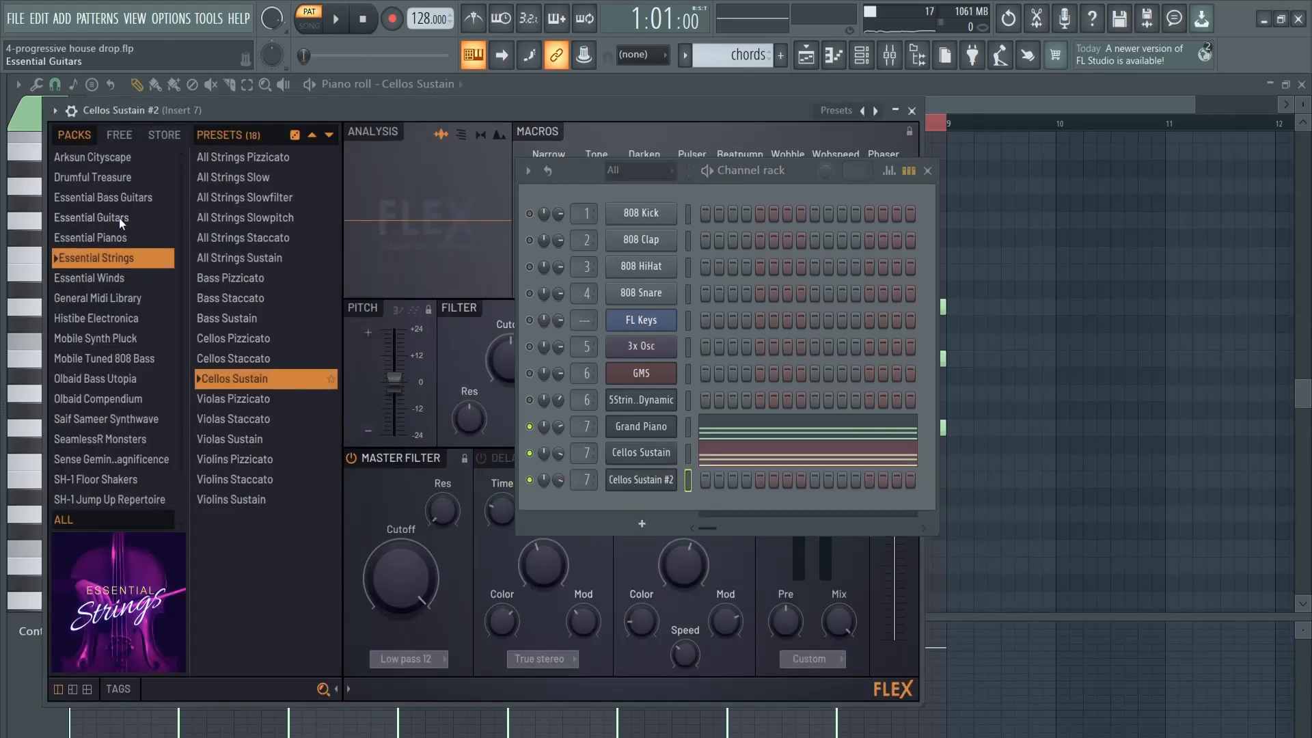
Search all FLEX presets for "pluck" and load Synpluck Steel in the cloned channel
{"action": "left_click", "coordinate": [90, 520]}
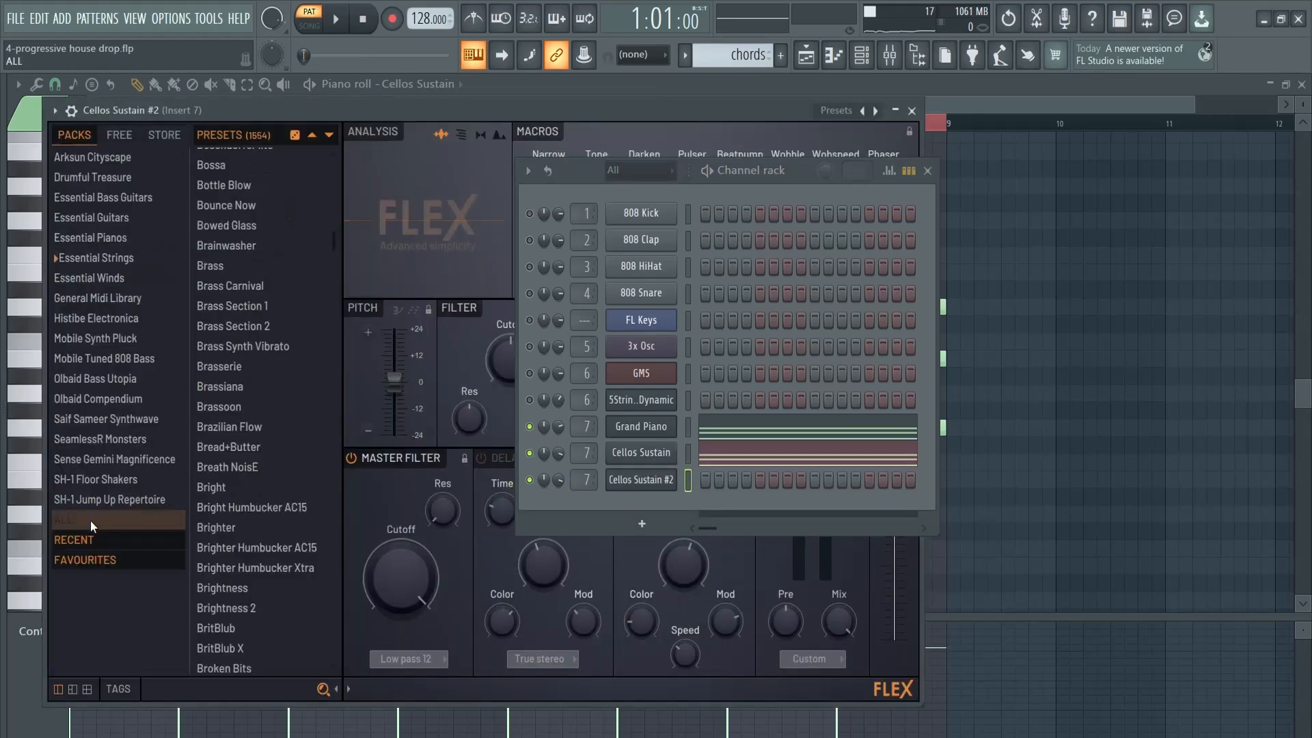
{"action": "left_click", "coordinate": [210, 688]}
{"action": "type", "text": "pluck"}
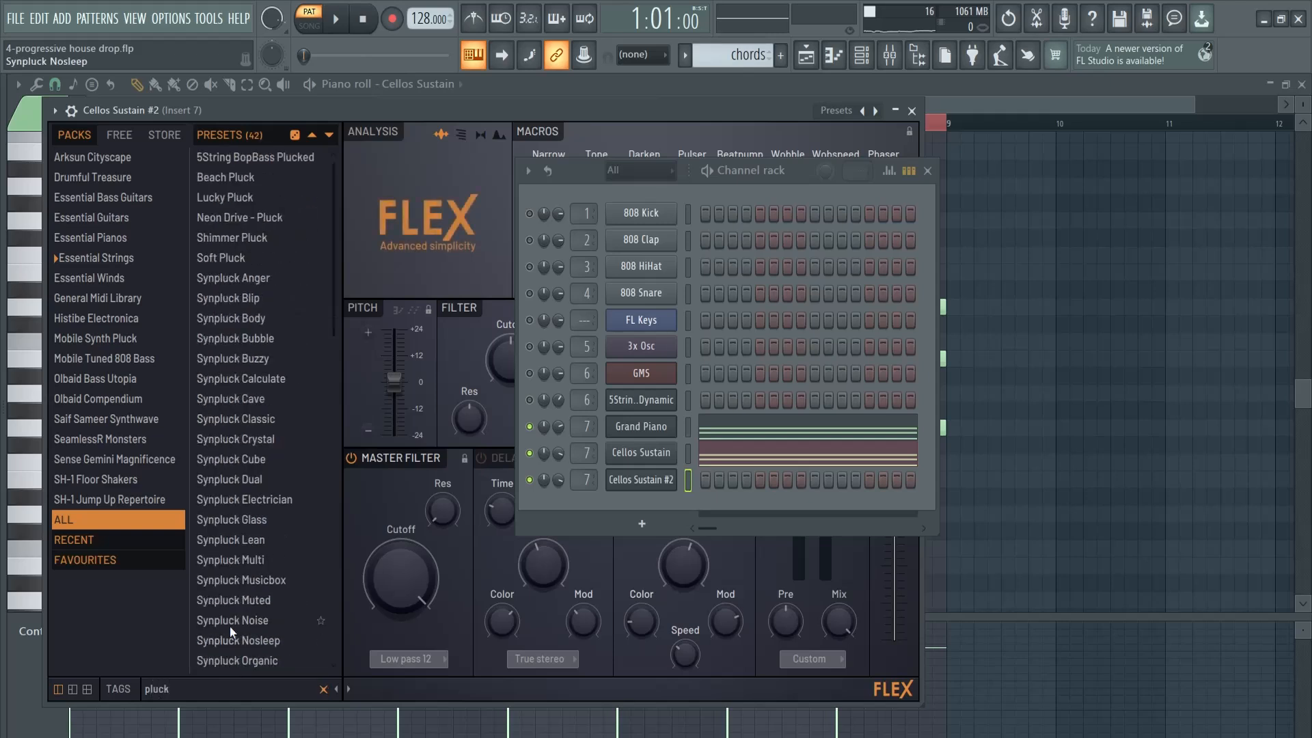
{"action": "scroll", "coordinate": [260, 589], "scroll_direction": "down", "scroll_amount": 5}
{"action": "left_click", "coordinate": [244, 502]}
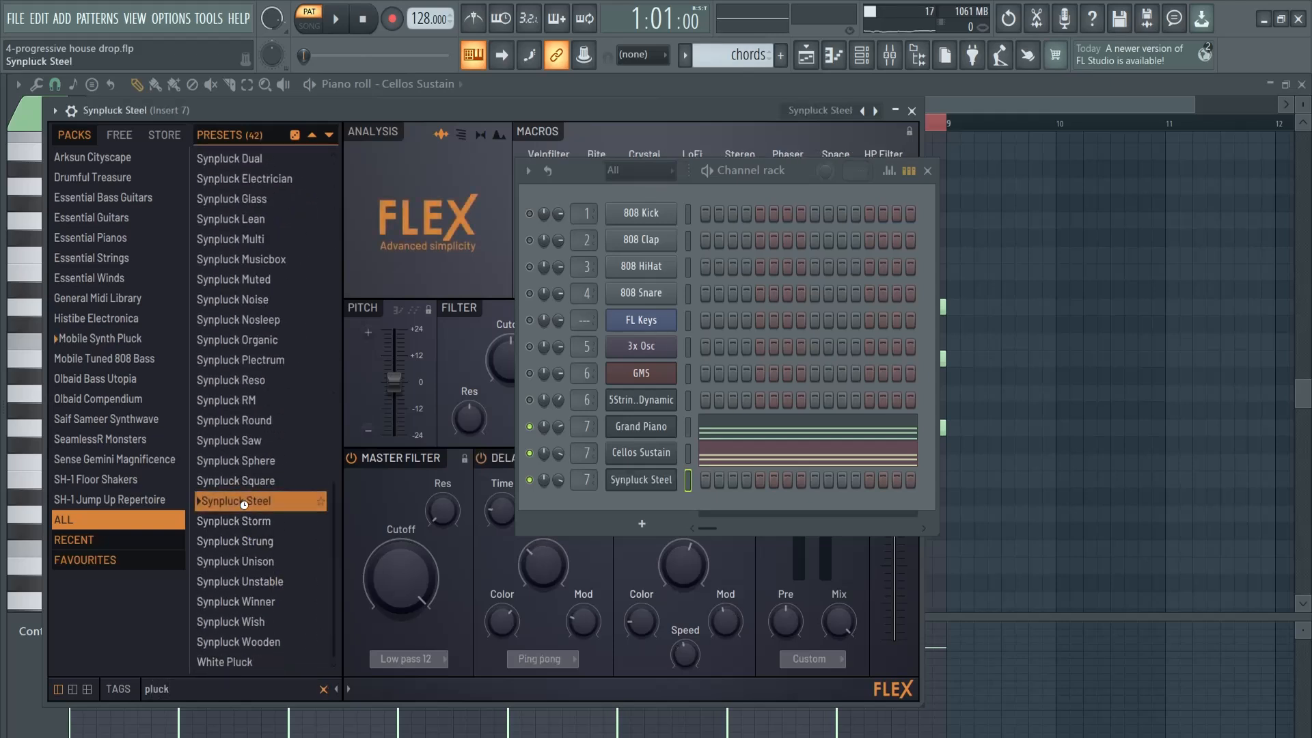
Copy the Cellos Sustain notes into the Synpluck Steel channel and play the pluck chords soloed
{"action": "left_click", "coordinate": [688, 452]}
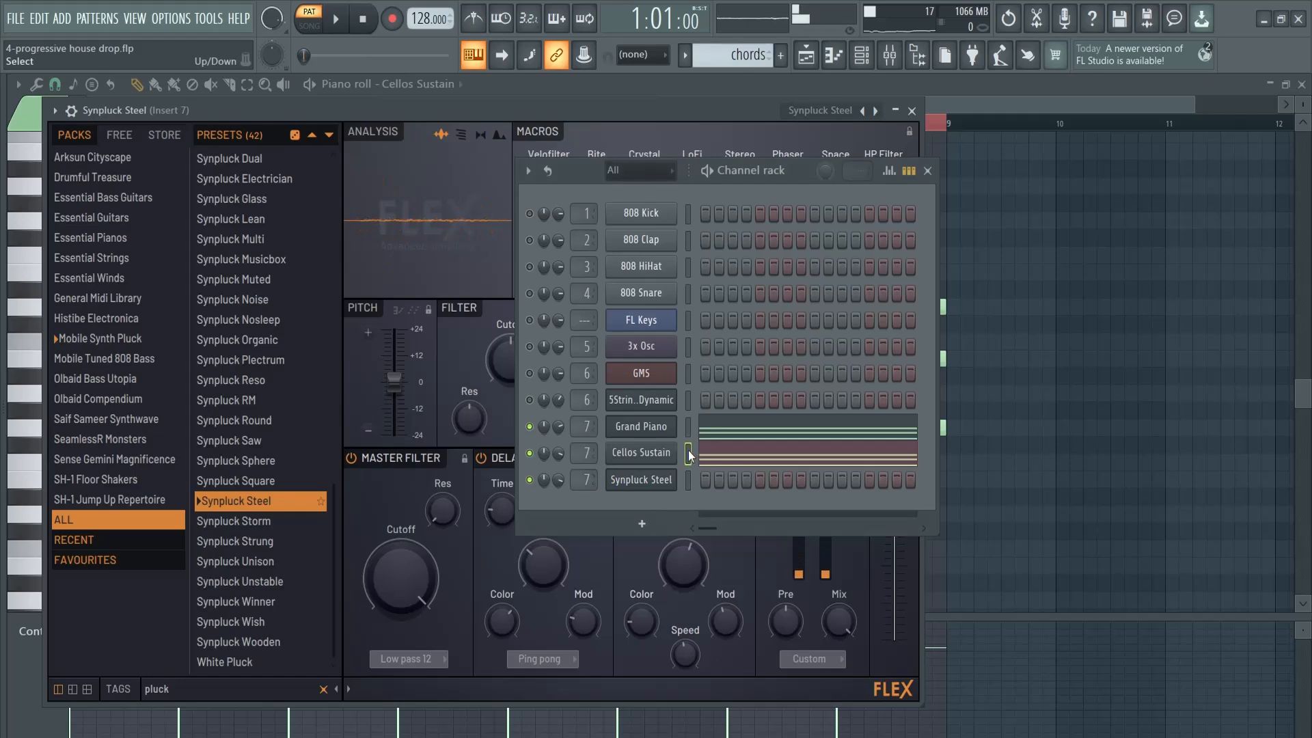
{"action": "left_click", "coordinate": [688, 479]}
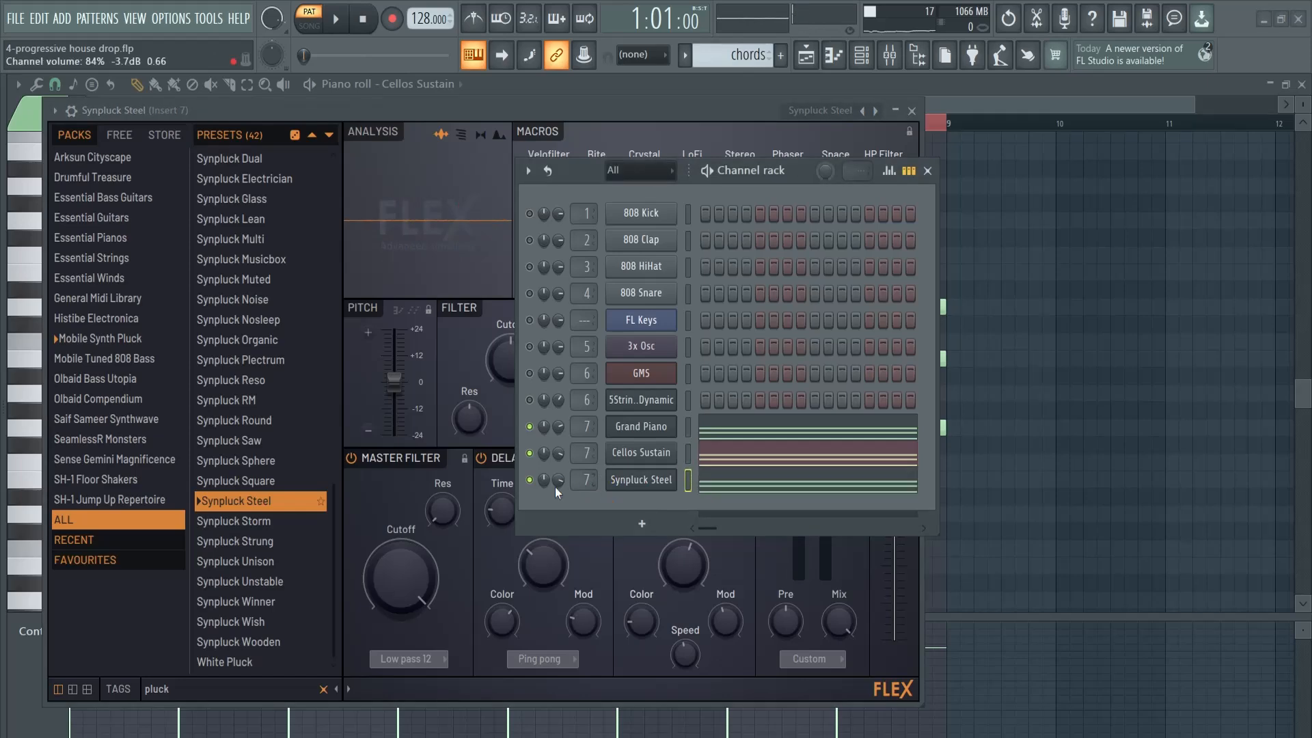
{"action": "key", "text": "space"}
{"action": "left_click", "coordinate": [723, 485]}
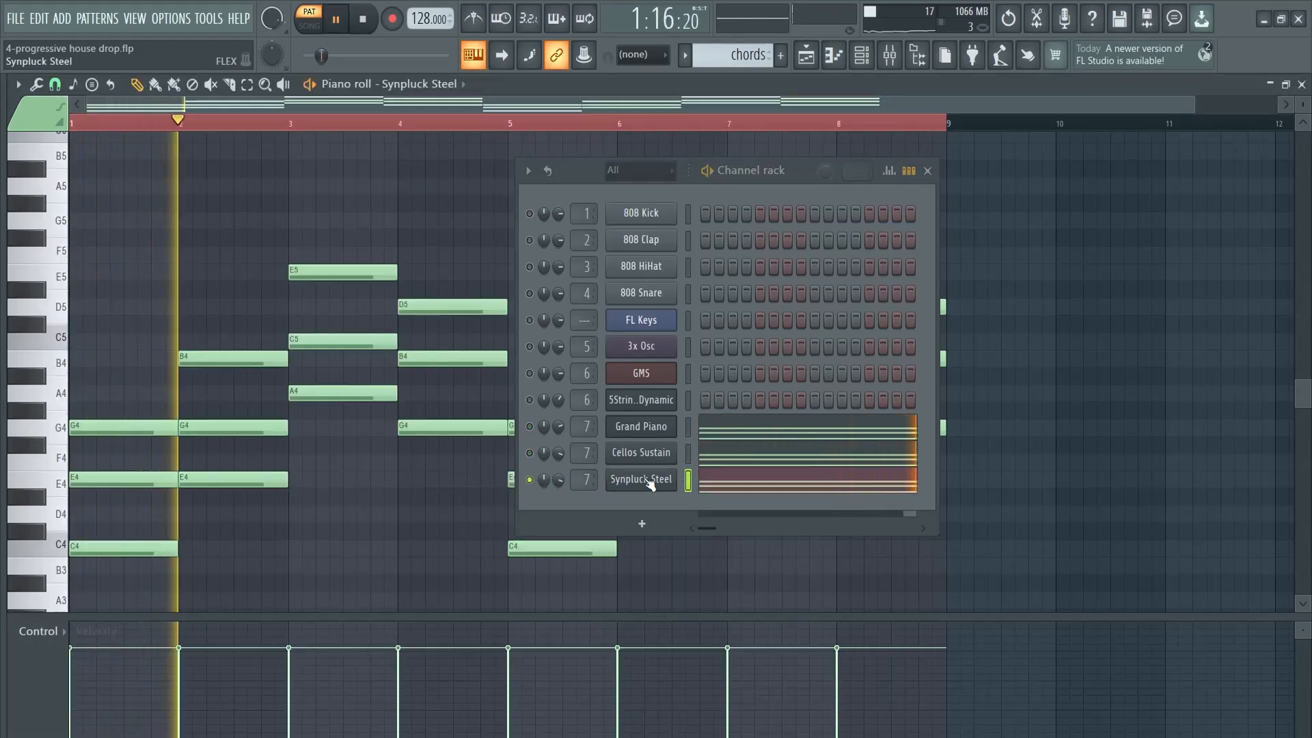
Audition Synpluck Reso on the pluck channel during playback and switch its preset to Synpluck Noise
{"action": "left_click", "coordinate": [649, 483]}
{"action": "left_click_drag", "start_coordinate": [796, 173], "coordinate": [1141, 183]}
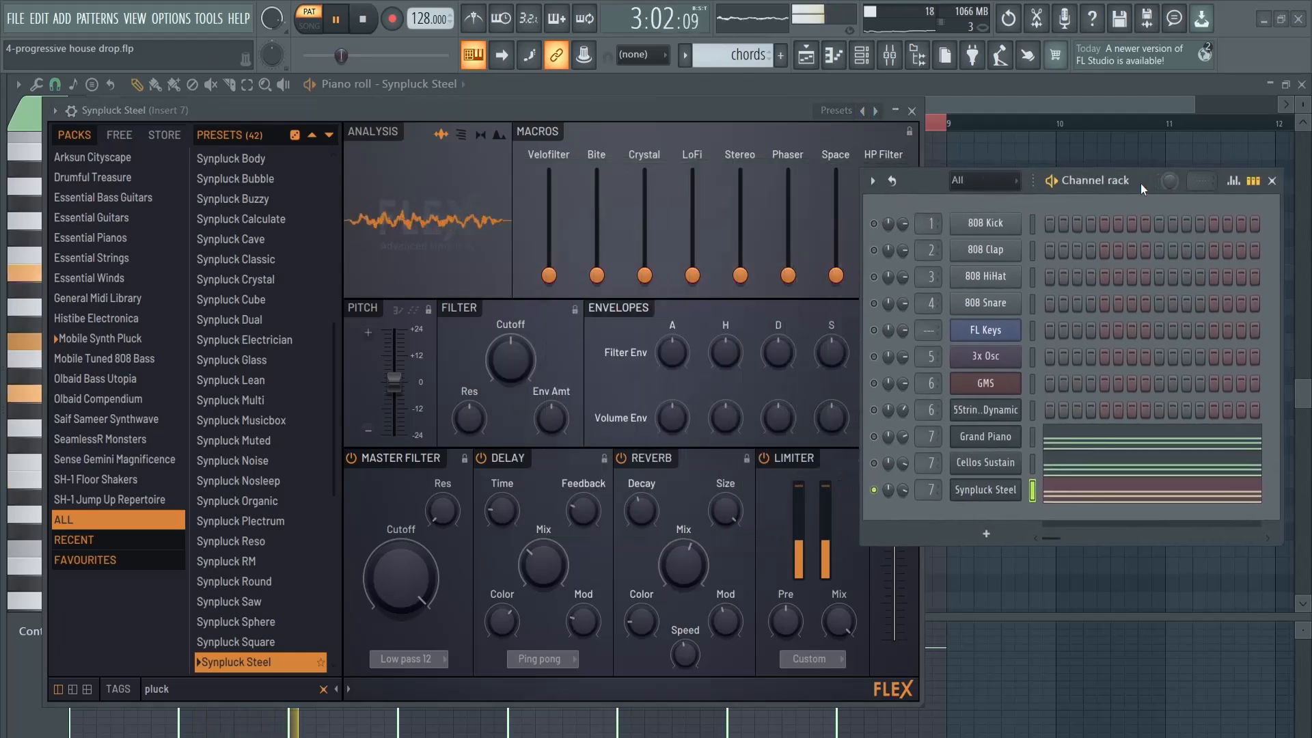
{"action": "left_click", "coordinate": [273, 541]}
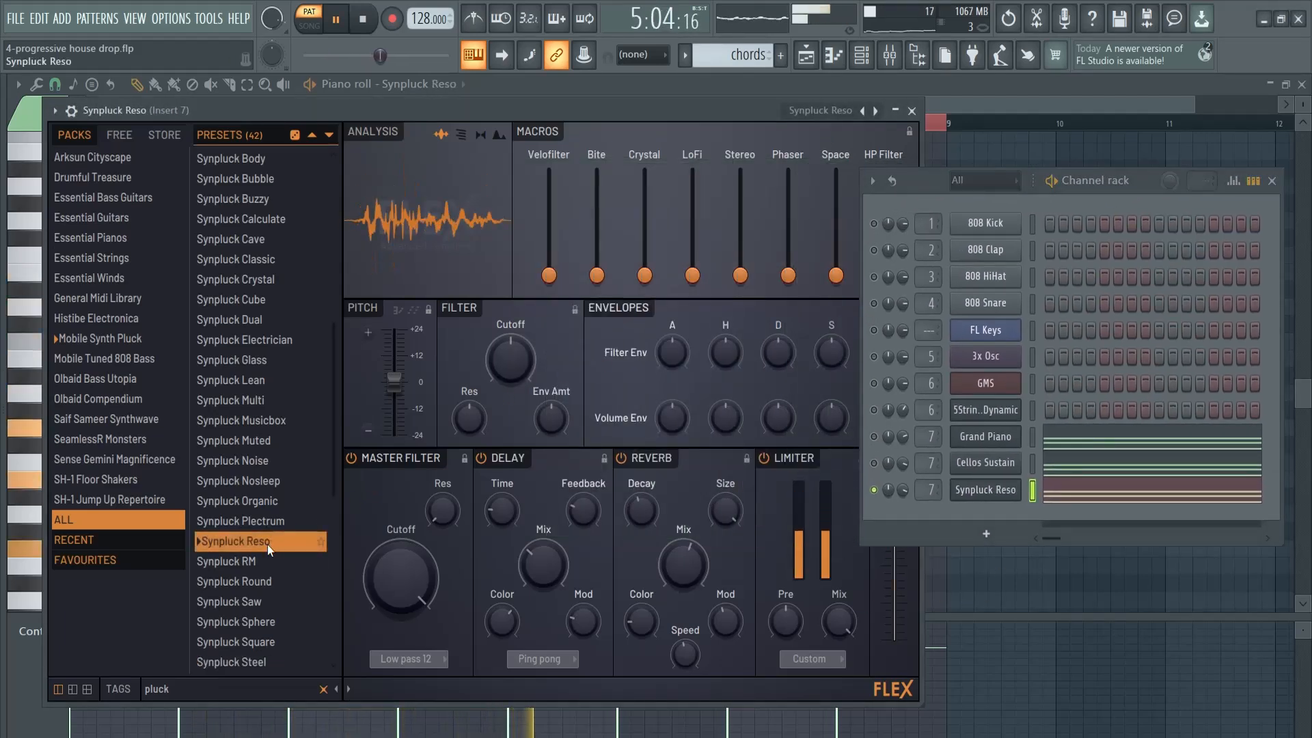
{"action": "left_click", "coordinate": [241, 459]}
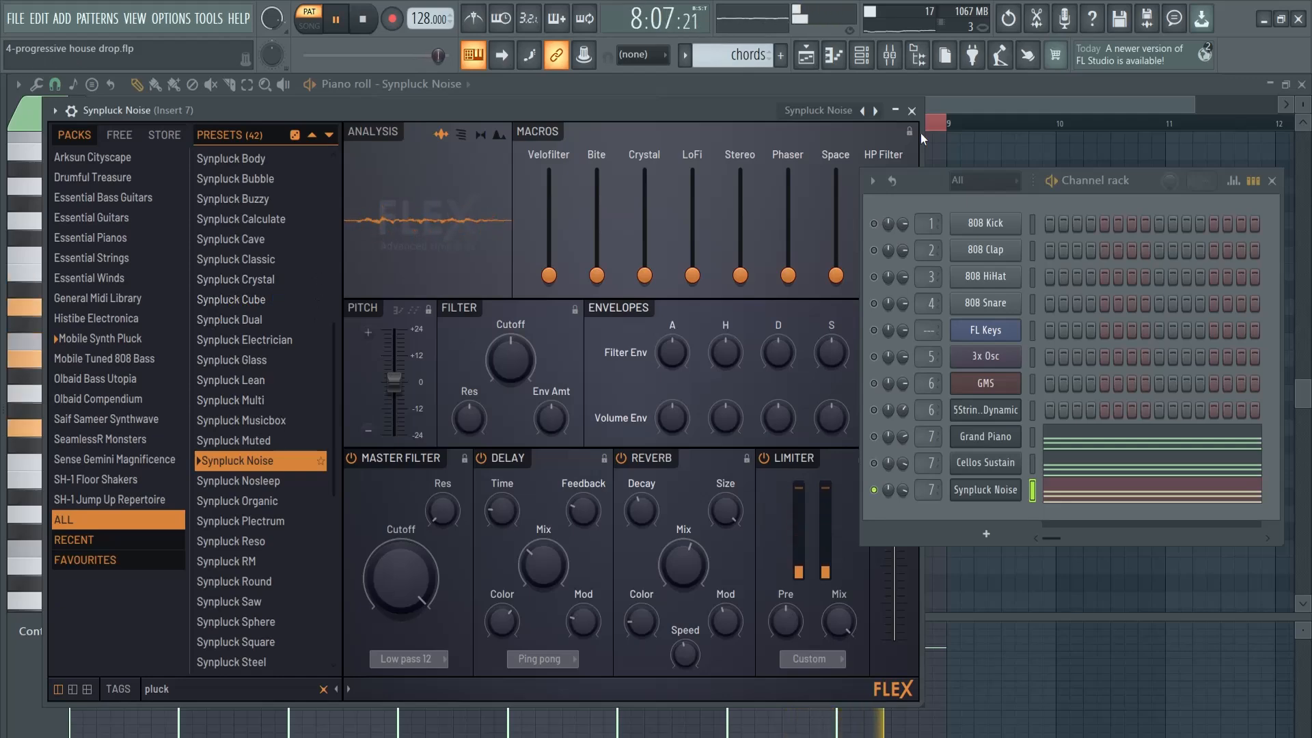
Close the FLEX window and unmute the Grand Piano and Cellos Sustain channels to hear all three chord layers
{"action": "left_click", "coordinate": [912, 112]}
{"action": "left_click", "coordinate": [874, 436]}
{"action": "left_click", "coordinate": [874, 462]}
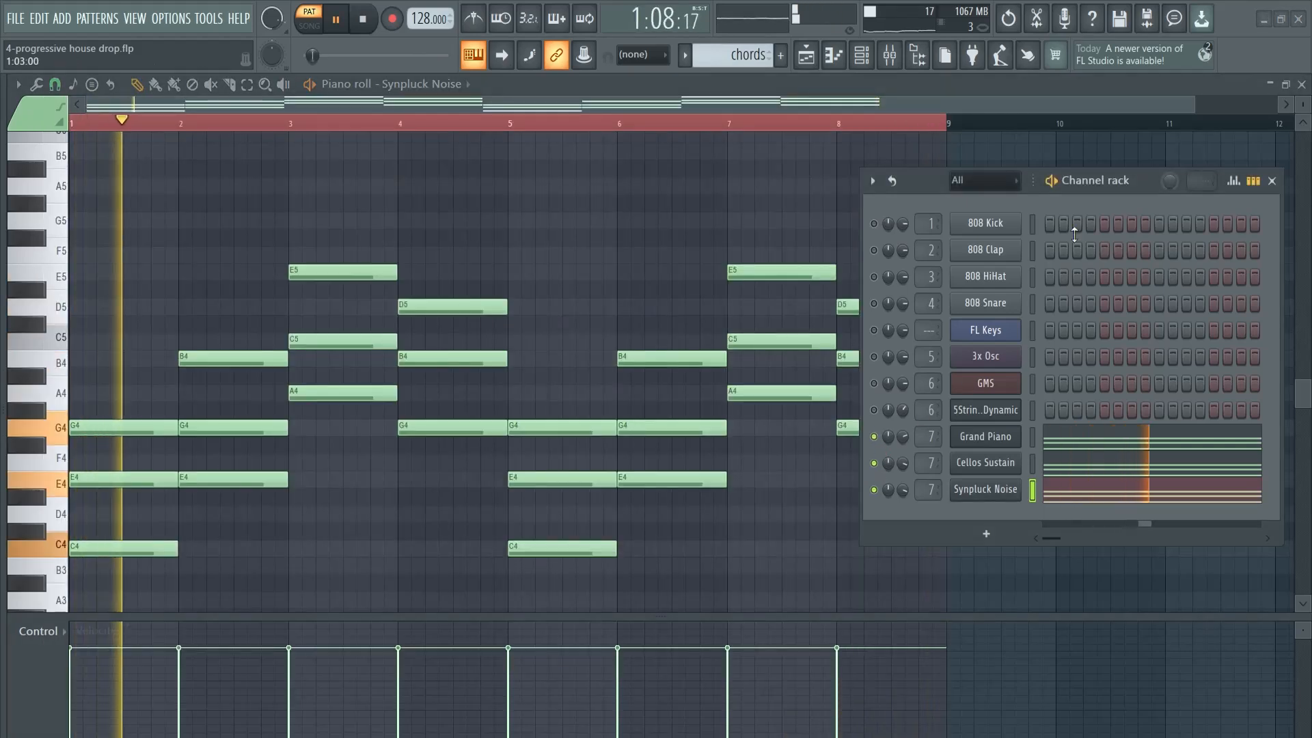
{"action": "left_click_drag", "start_coordinate": [1141, 181], "coordinate": [933, 166]}
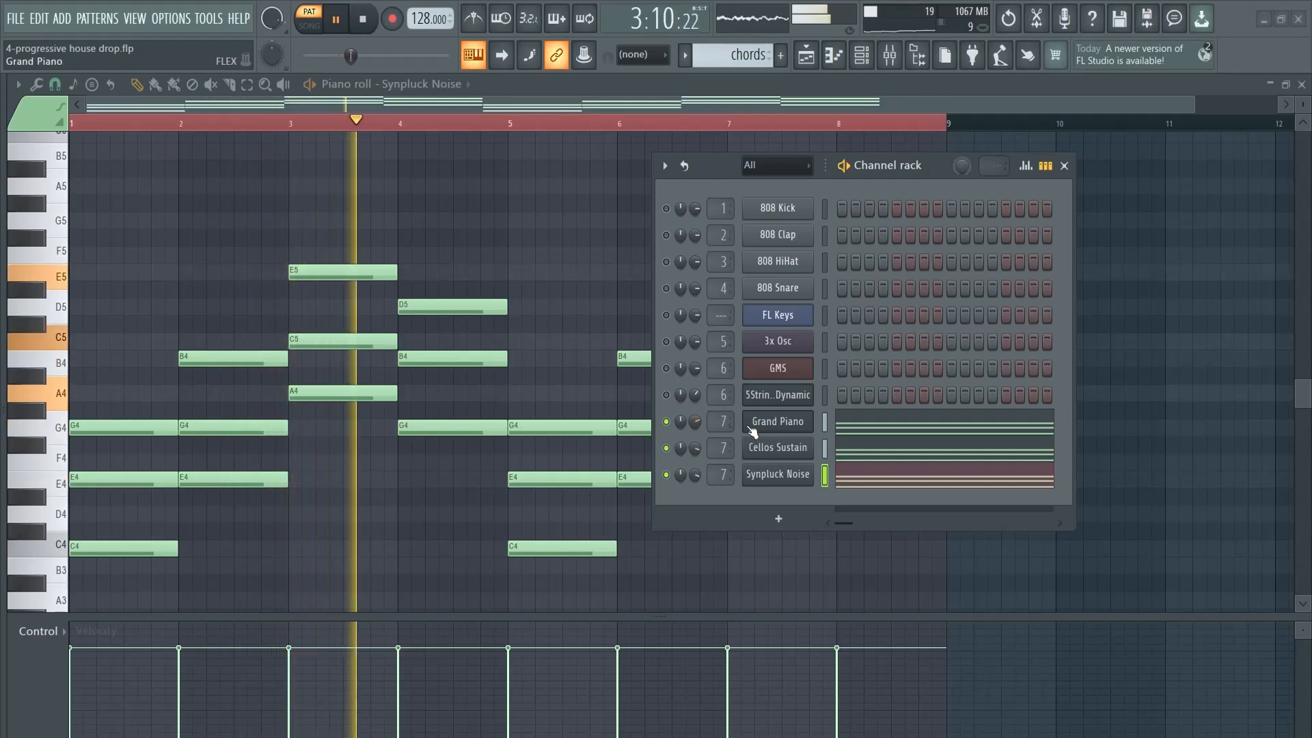
Place two chords pattern clips on Track 3 of the playlist, covering bars 1 to 16, and stop playback
{"action": "key", "text": "F6"}
{"action": "key", "text": "F5"}
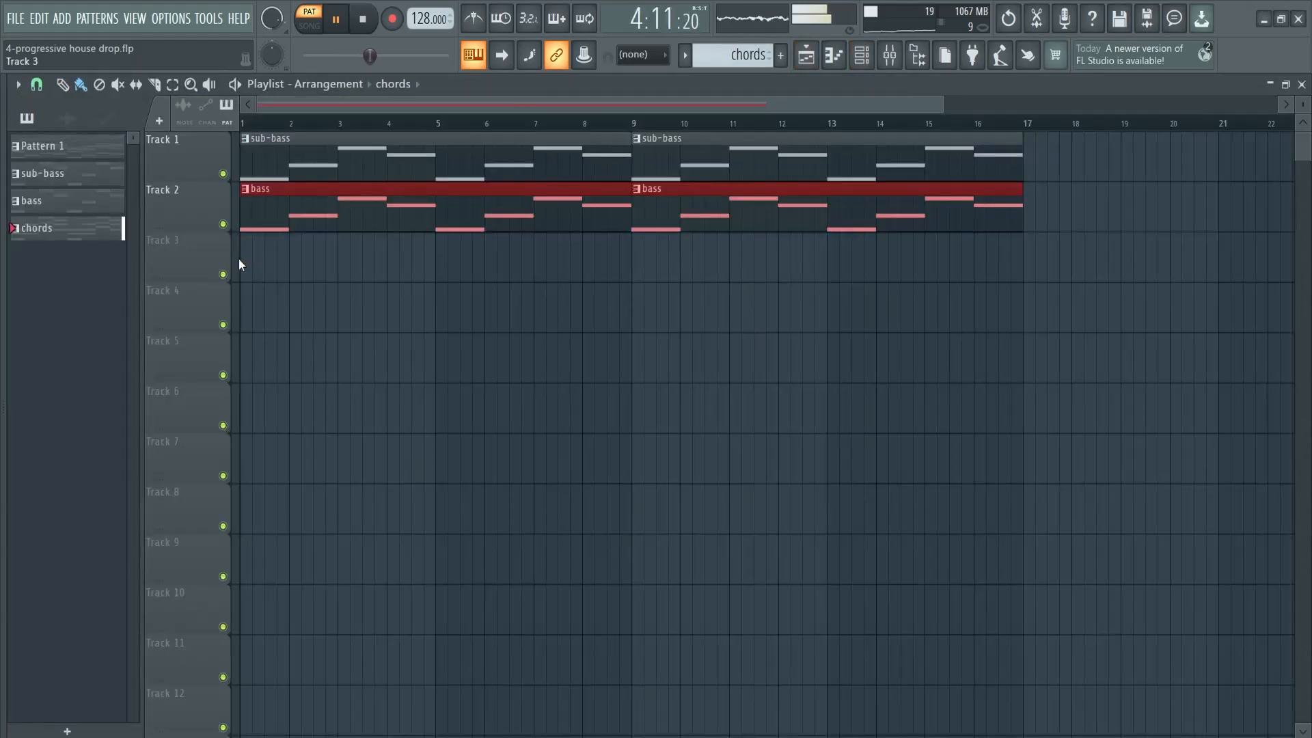
{"action": "left_click_drag", "start_coordinate": [240, 260], "coordinate": [662, 264]}
{"action": "key", "text": "space"}
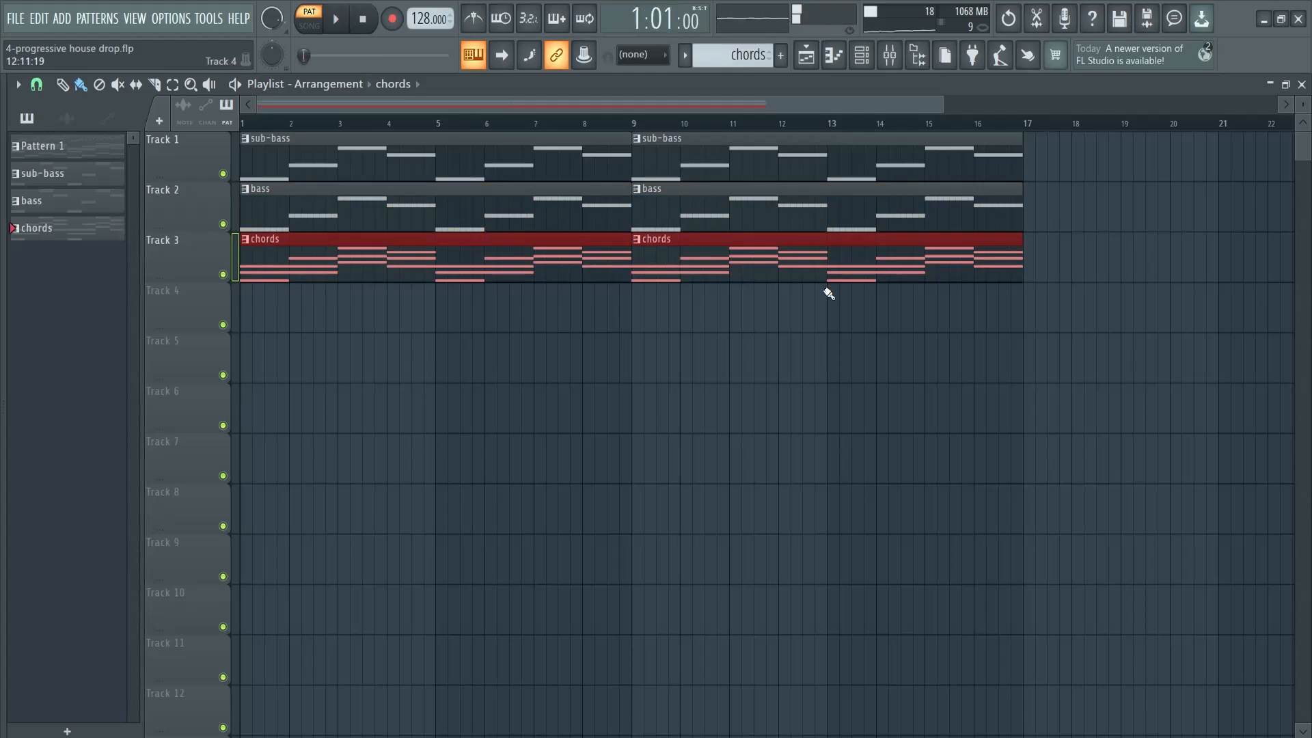
{"action": "left_click", "coordinate": [612, 342], "text": "ctrl"}
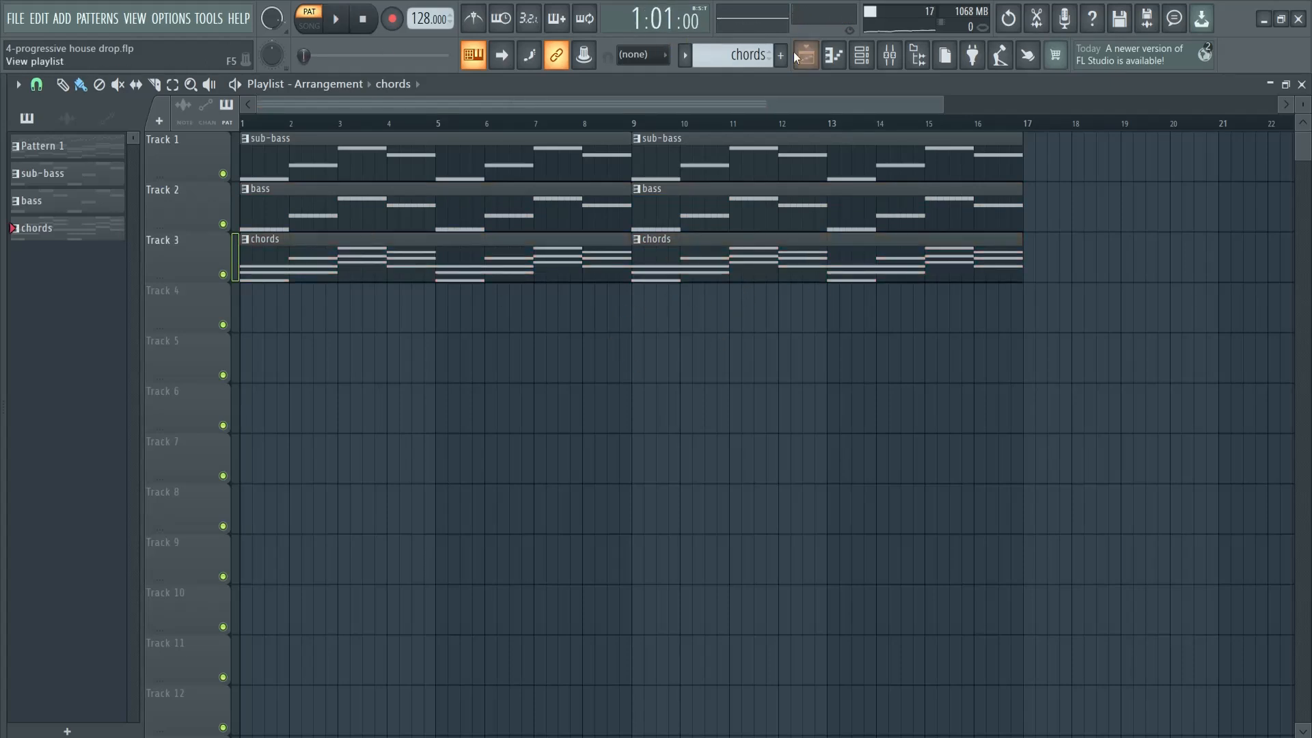
Create a new pattern named "melody" and return to the playlist
{"action": "key", "text": "F4"}
{"action": "type", "text": "melody"}
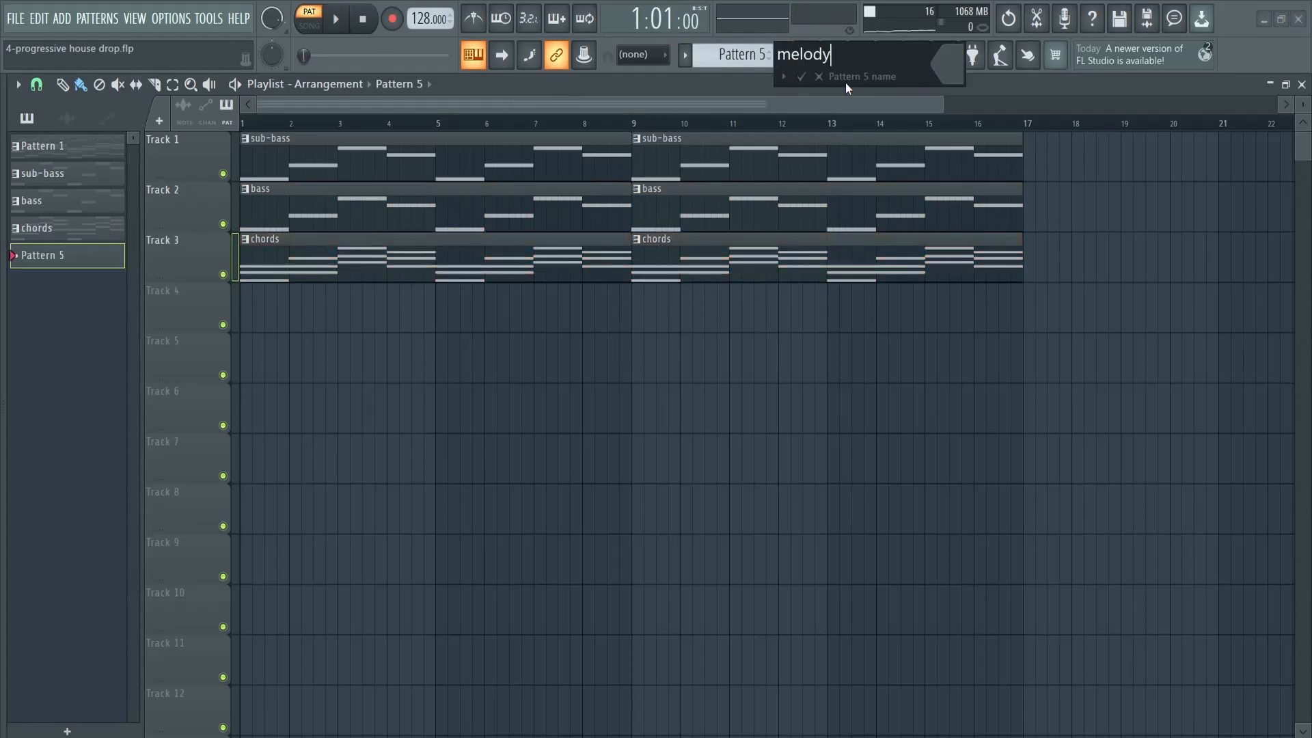
{"action": "left_click", "coordinate": [803, 78]}
{"action": "key", "text": "F7"}
{"action": "key", "text": "F5"}
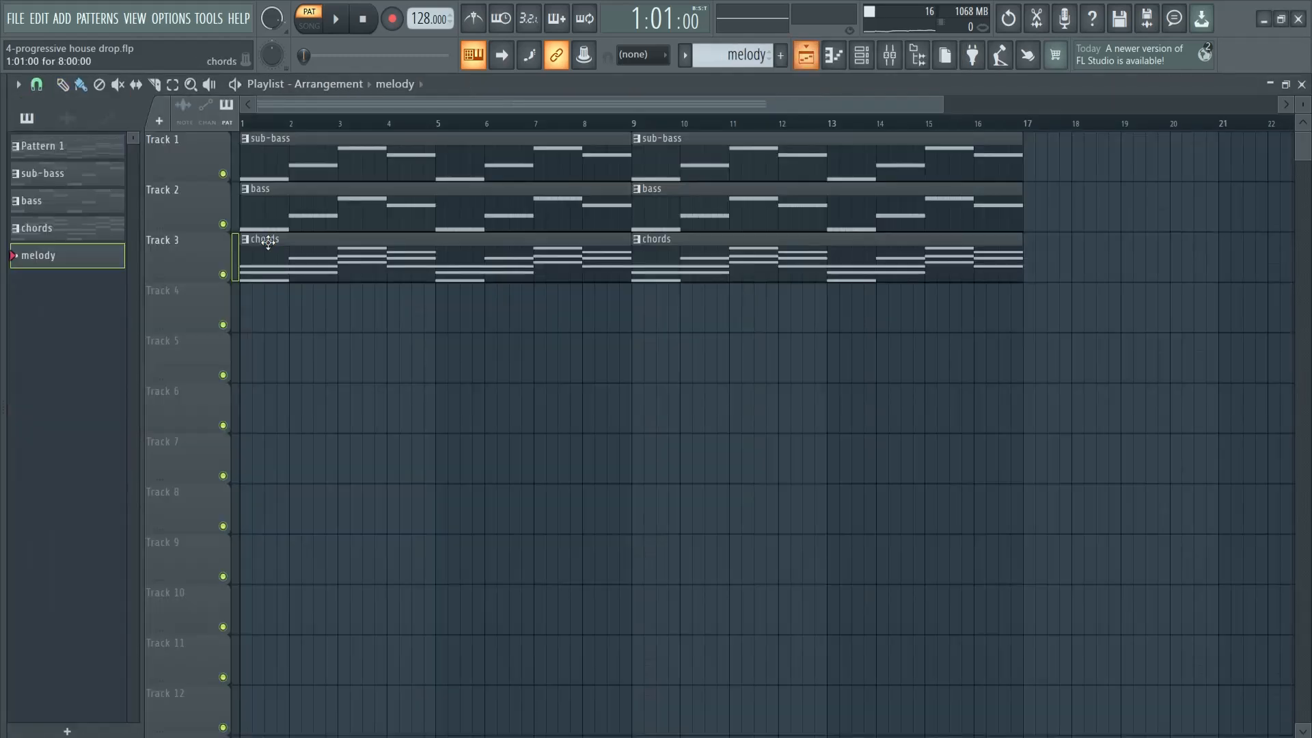
Copy the FL Keys notes from Pattern 1 into a new Sytrus channel in the melody pattern
{"action": "key", "text": "F6"}
{"action": "left_click", "coordinate": [69, 149]}
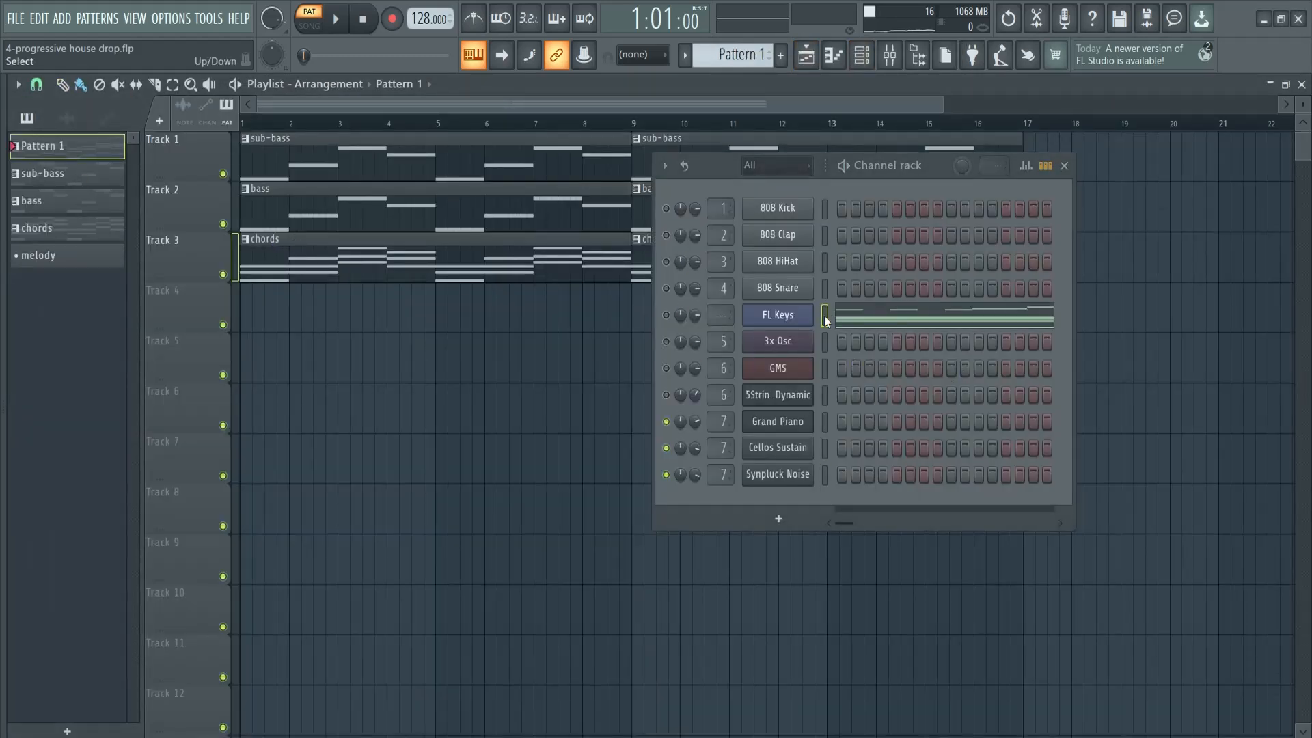
{"action": "left_click", "coordinate": [69, 257]}
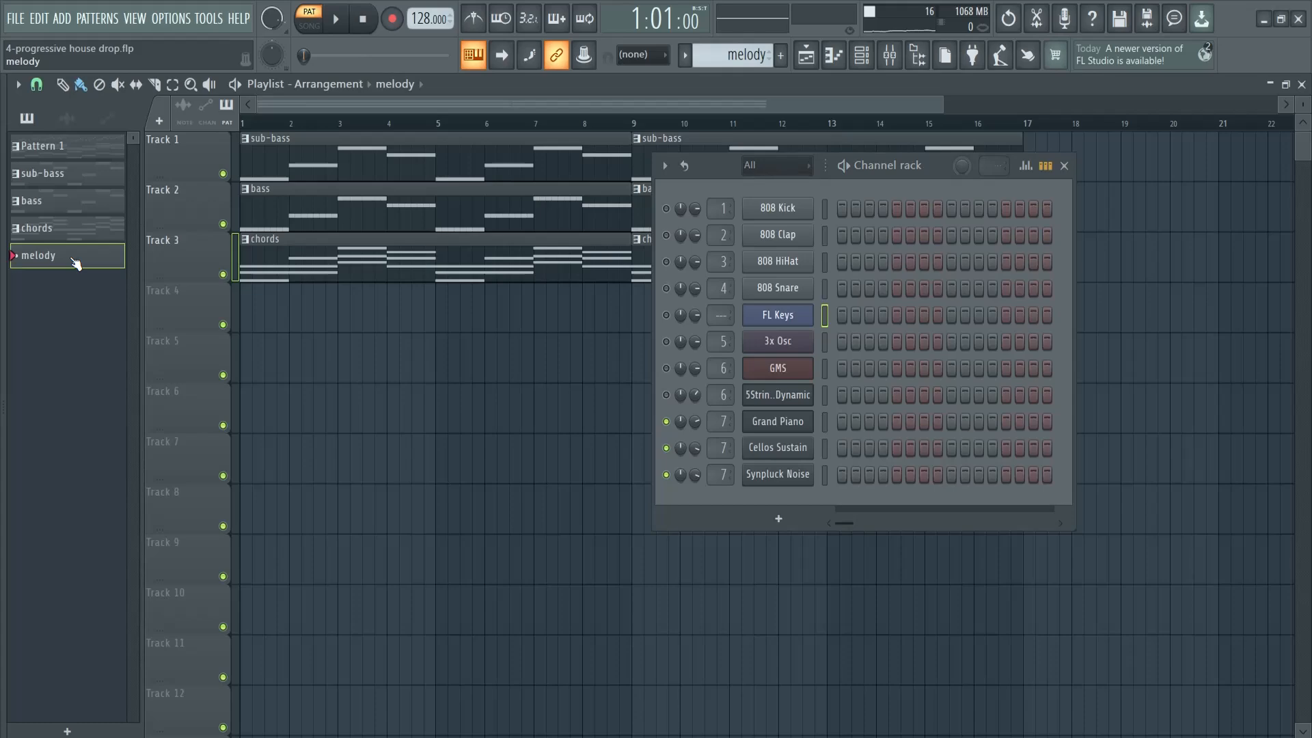
{"action": "left_click", "coordinate": [803, 518]}
{"action": "left_click", "coordinate": [919, 96]}
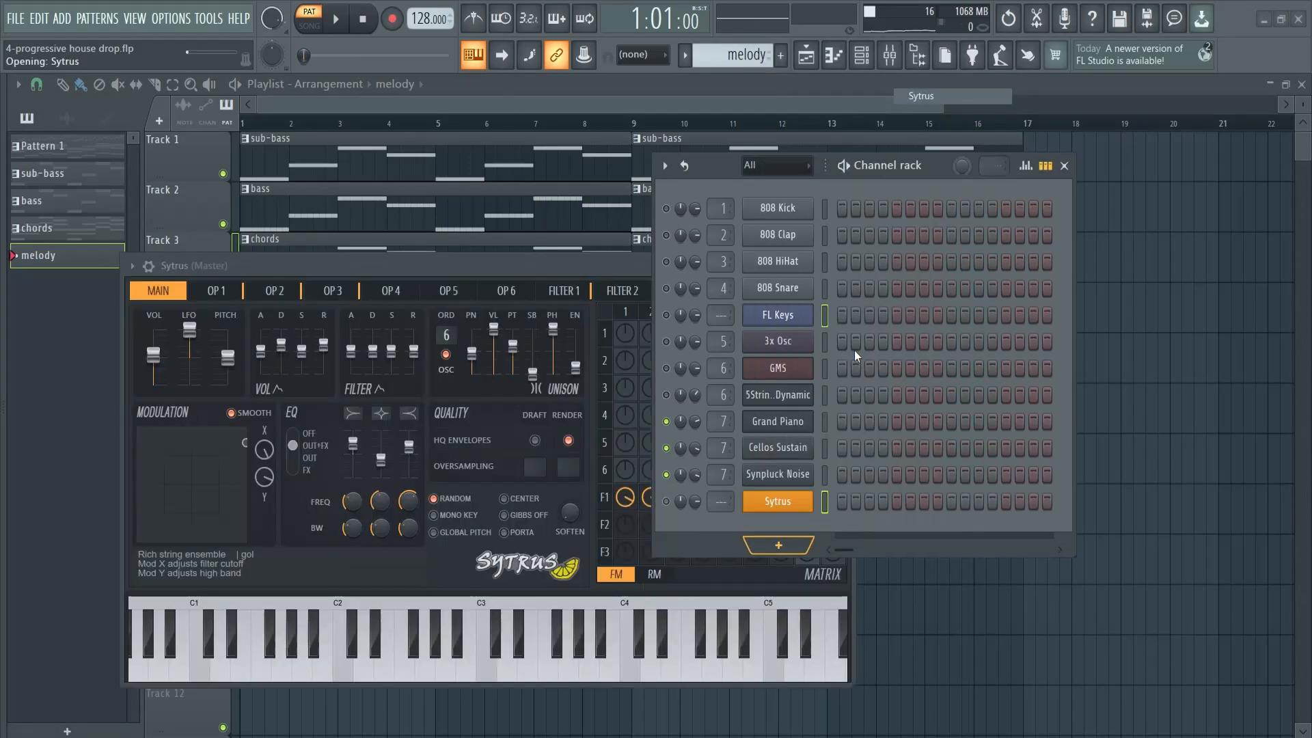
{"action": "key", "text": "ctrl+v"}
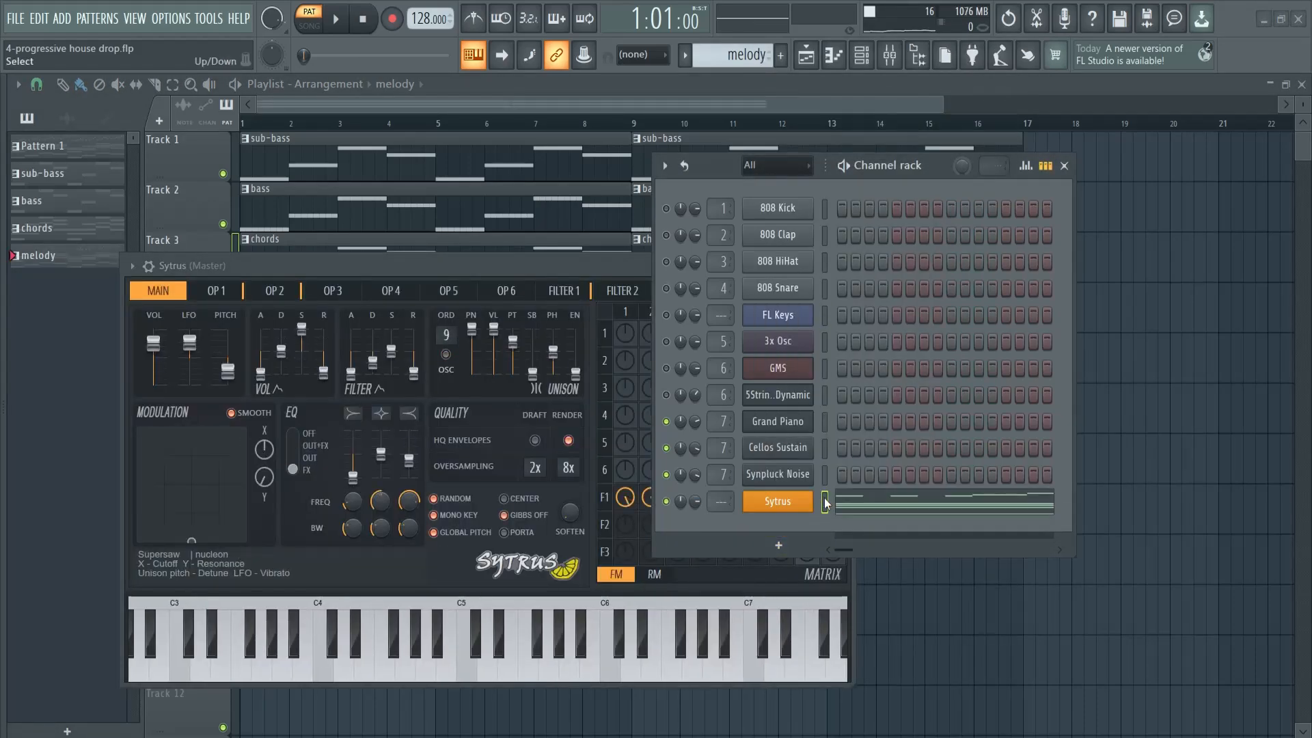
Delete all chord and bass notes below A5 from the Sytrus part, keeping only the melody notes
{"action": "left_click", "coordinate": [876, 511]}
{"action": "left_click", "coordinate": [1071, 165]}
{"action": "scroll", "coordinate": [629, 228], "scroll_direction": "down", "scroll_amount": 5}
{"action": "left_click_drag", "start_coordinate": [1101, 228], "coordinate": [135, 693]}
{"action": "key", "text": "Delete"}
{"action": "scroll", "coordinate": [591, 460], "scroll_direction": "up", "scroll_amount": 6}
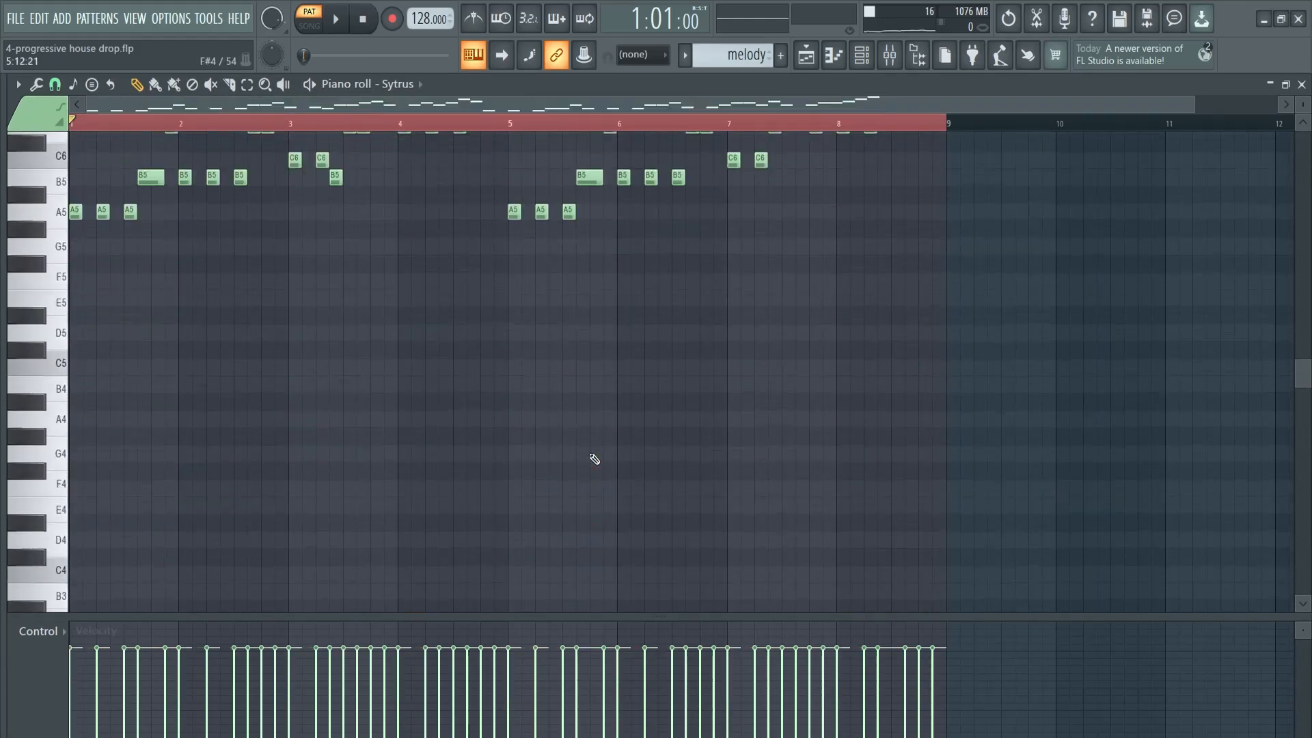
Play the Sytrus melody through its eight bars in pattern mode and return to the playlist
{"action": "key", "text": "F6"}
{"action": "key", "text": "space"}
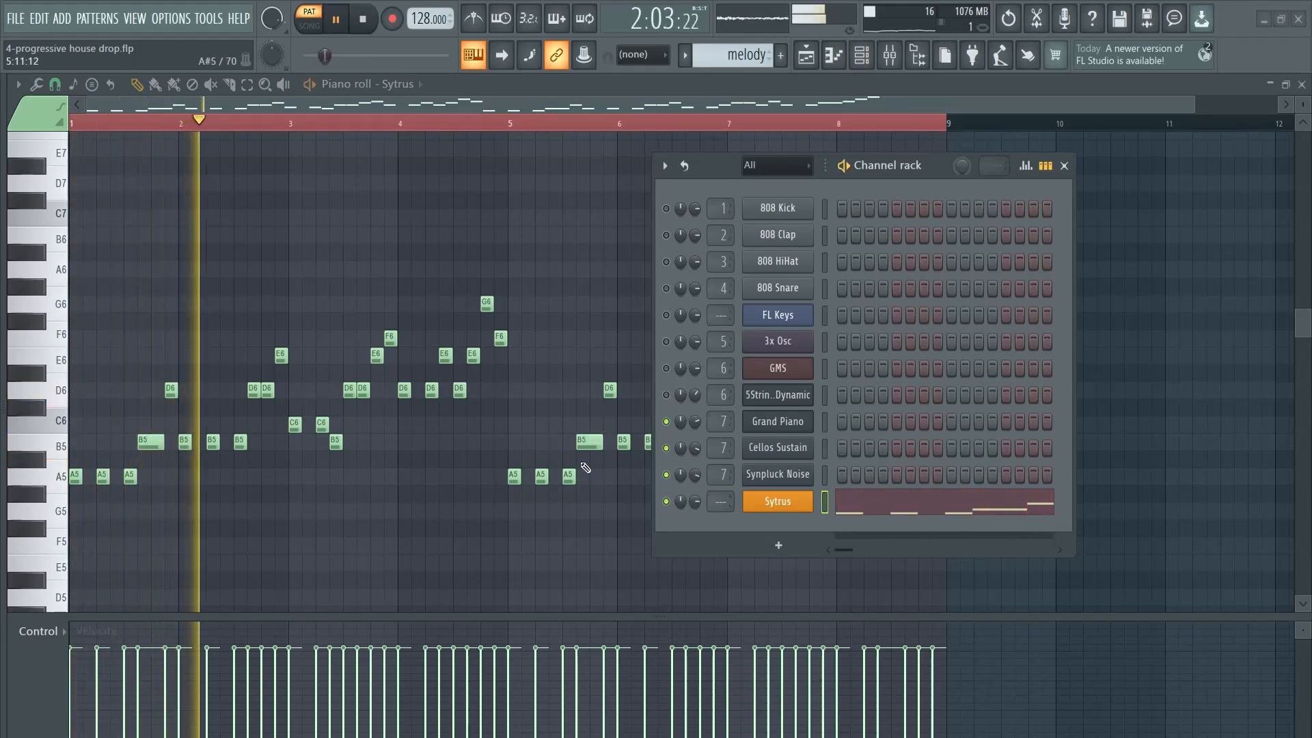
{"action": "left_click_drag", "start_coordinate": [957, 171], "coordinate": [389, 168]}
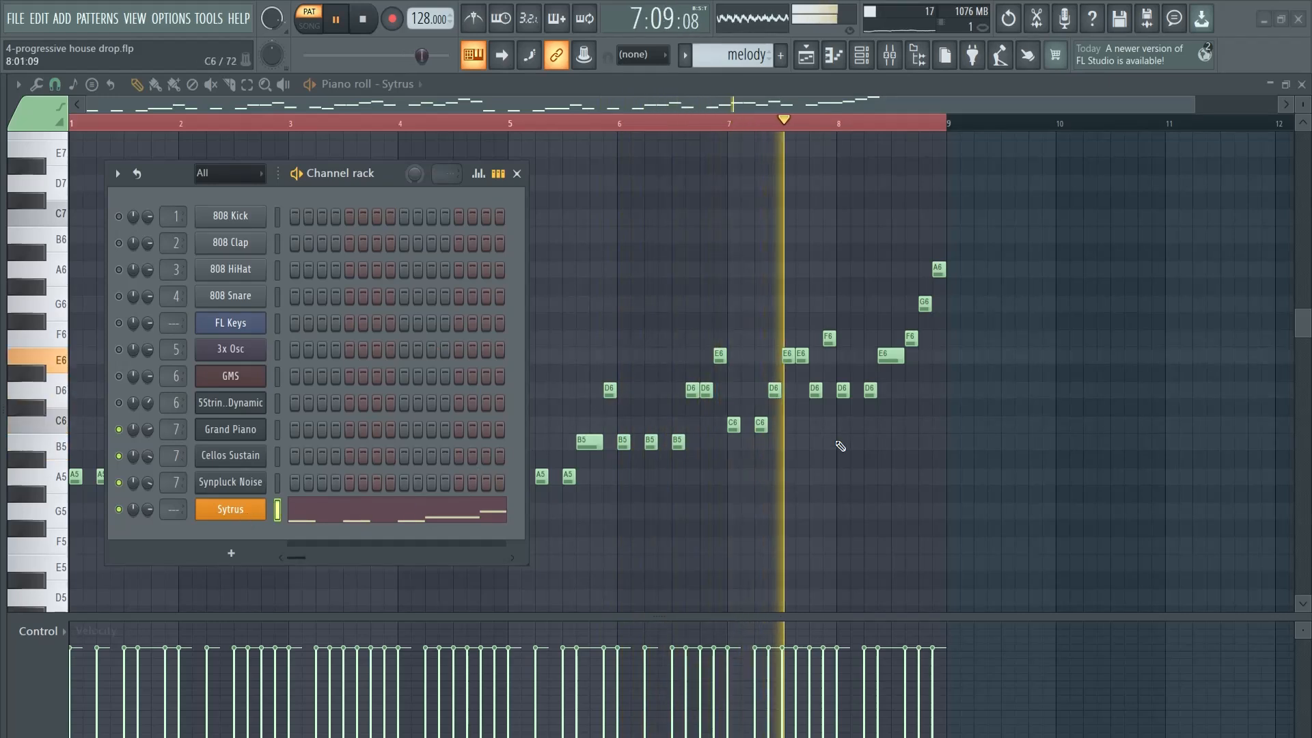
{"action": "left_click_drag", "start_coordinate": [399, 190], "coordinate": [695, 186]}
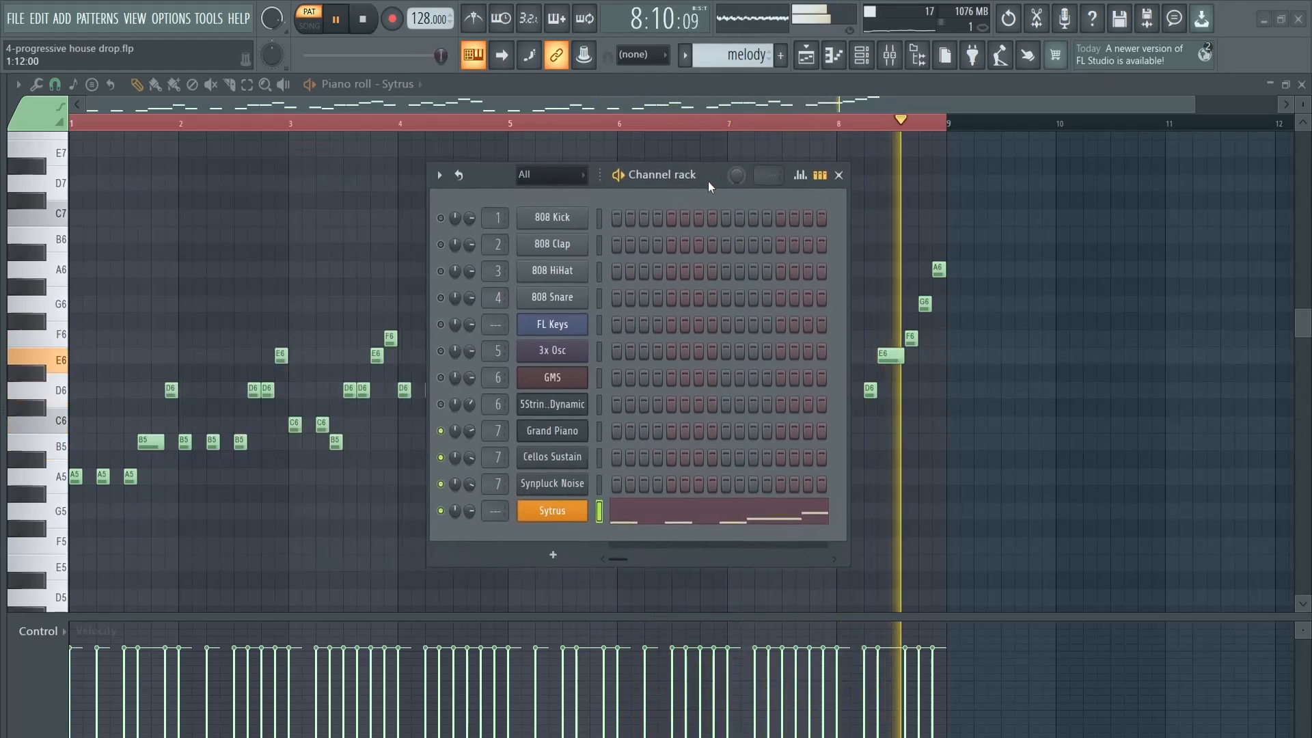
{"action": "key", "text": "space"}
{"action": "key", "text": "F6"}
{"action": "key", "text": "F6"}
{"action": "key", "text": "F5"}
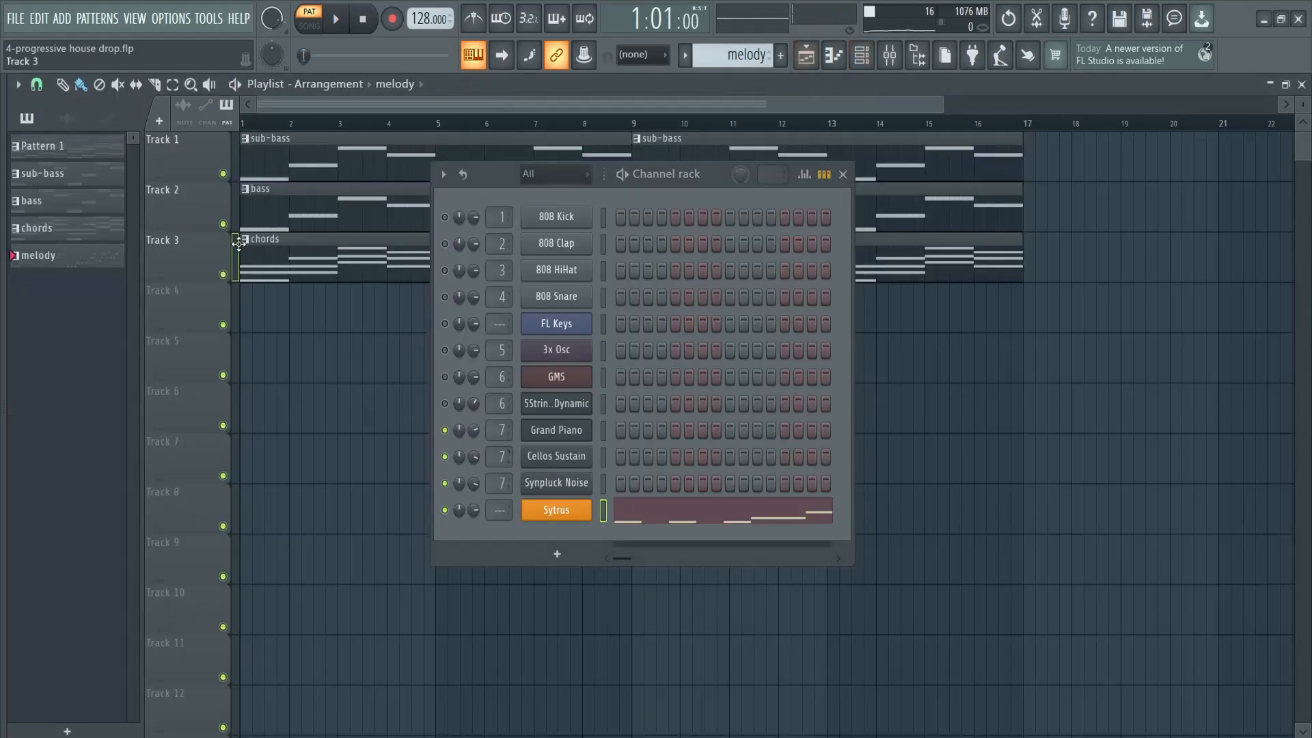
Insert Kickstart 2 in the first effect slot of mixer Insert 7 and play the chords pattern
{"action": "left_click", "coordinate": [75, 229]}
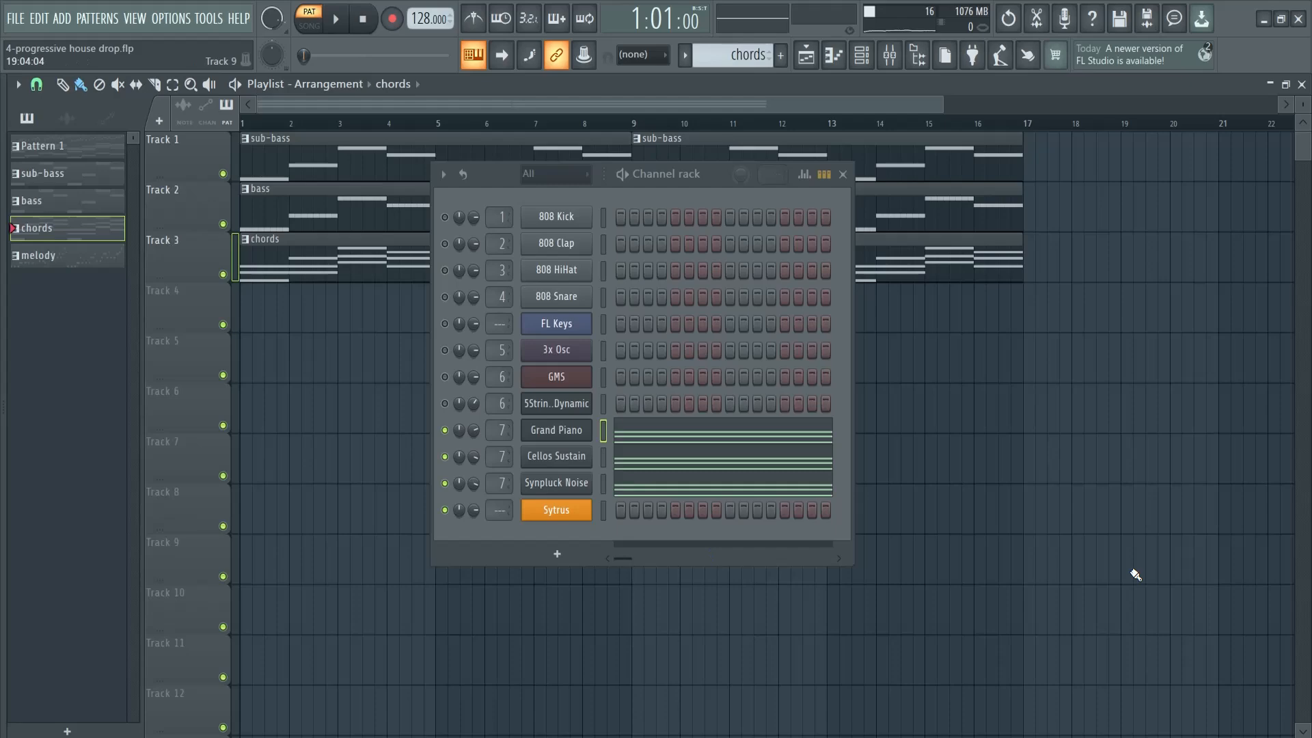
{"action": "key", "text": "F9"}
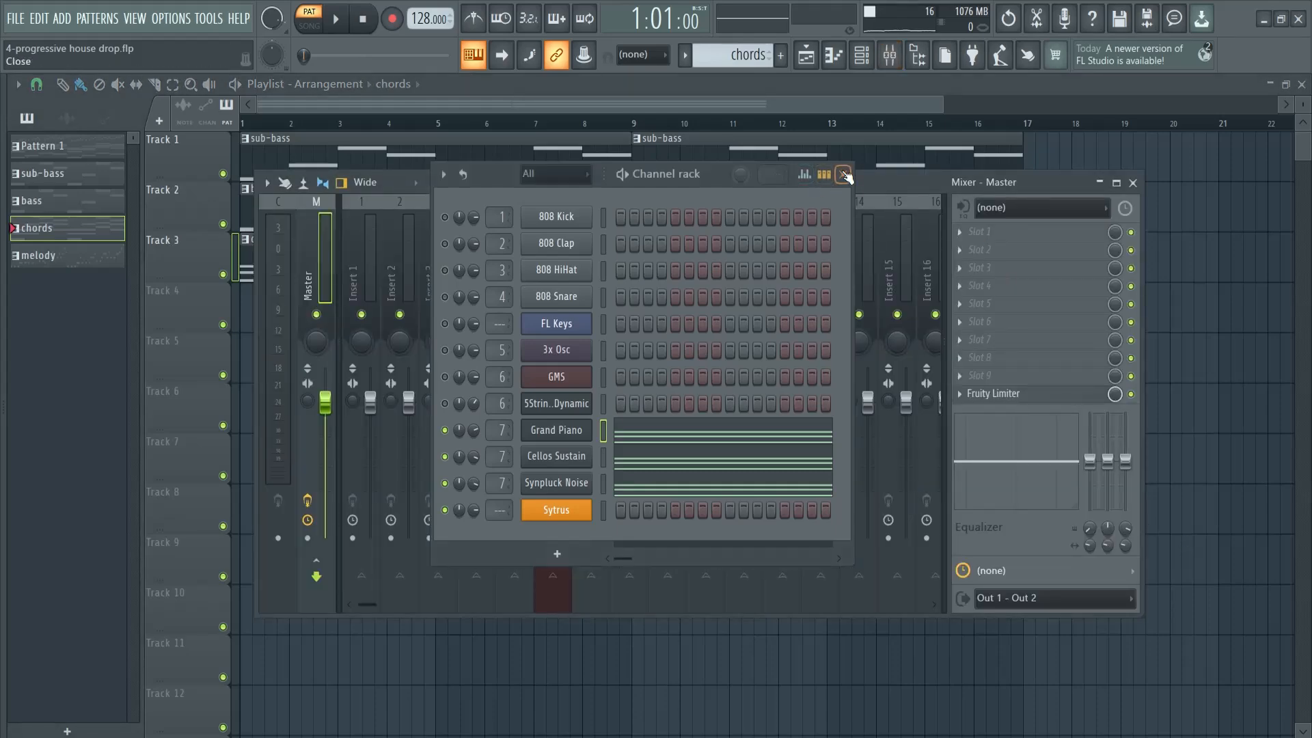
{"action": "left_click", "coordinate": [844, 176]}
{"action": "left_click", "coordinate": [593, 254]}
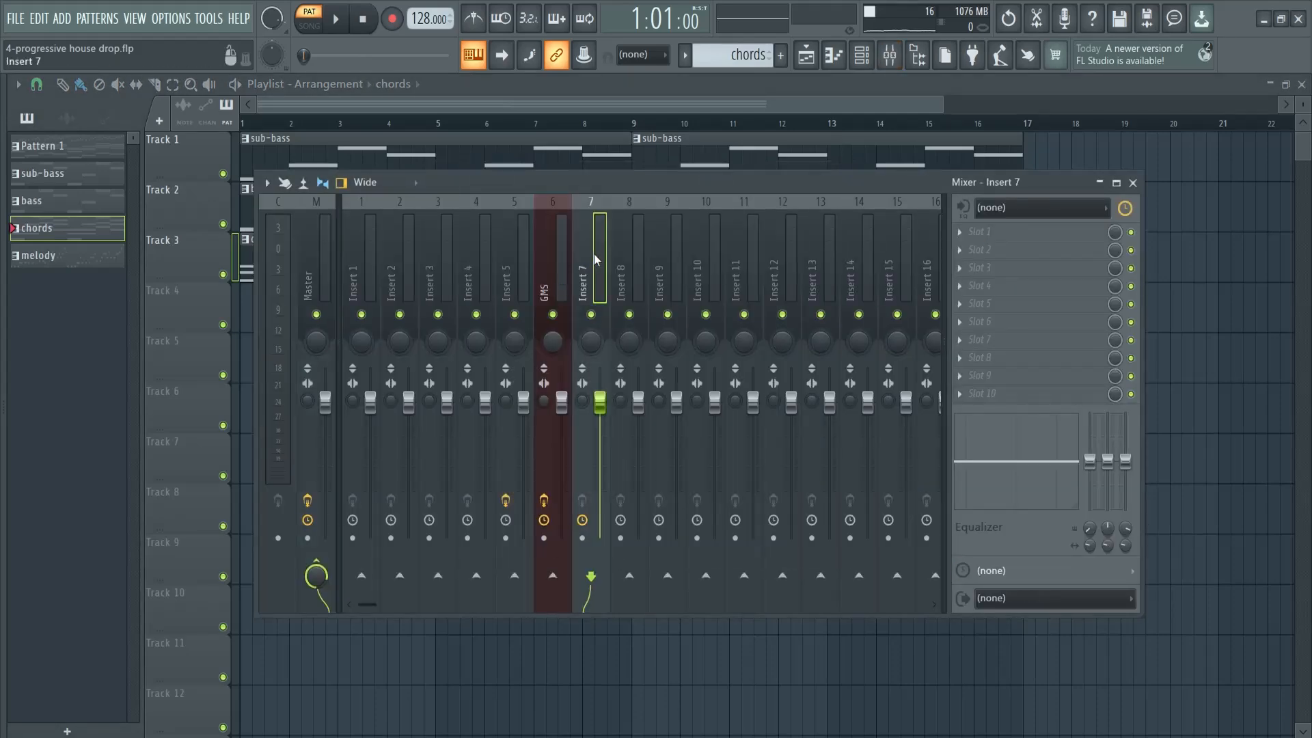
{"action": "left_click", "coordinate": [1000, 234]}
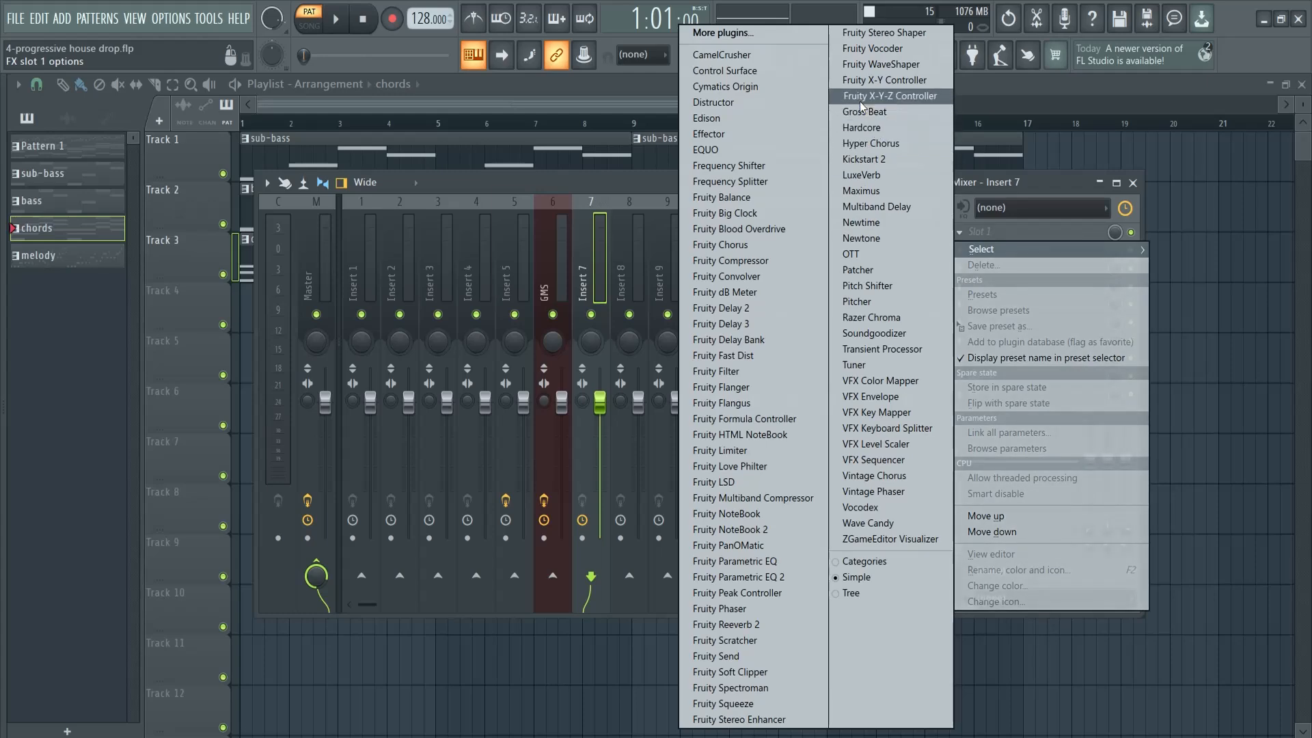
{"action": "left_click", "coordinate": [865, 159]}
{"action": "key", "text": "space"}
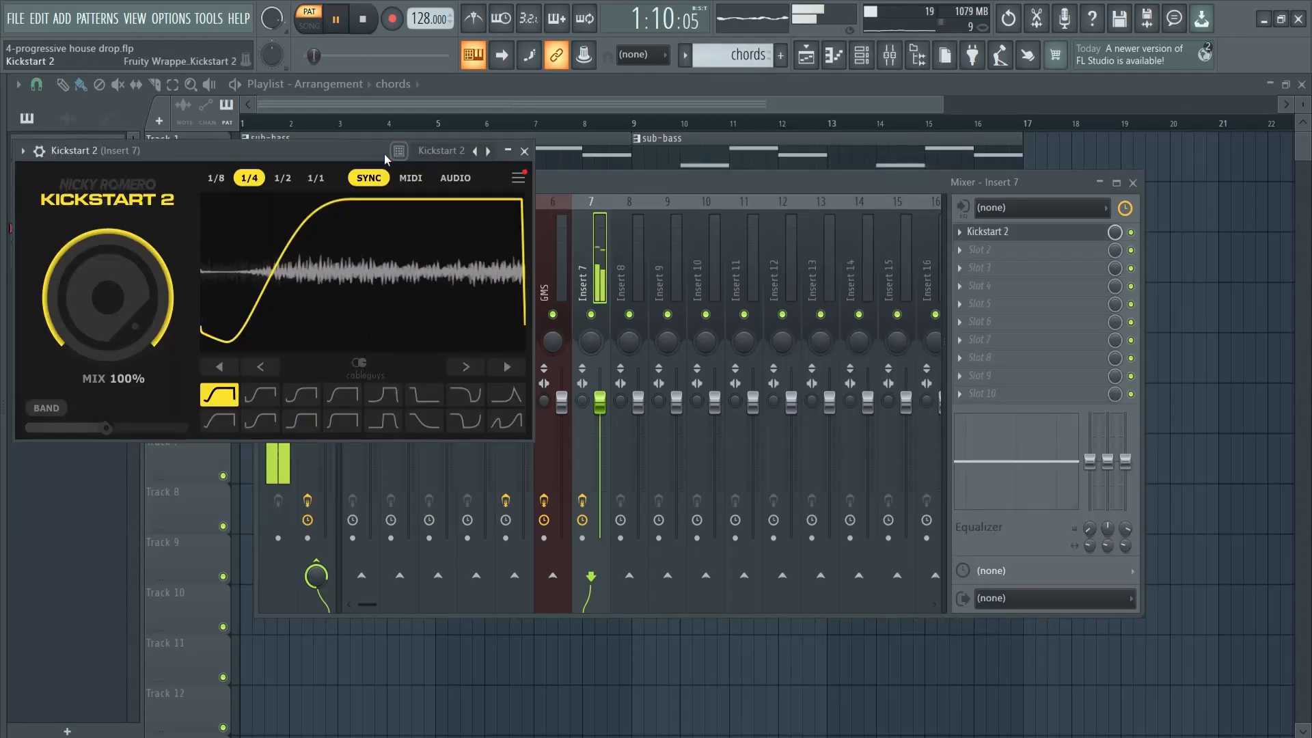
{"action": "left_click_drag", "start_coordinate": [384, 154], "coordinate": [492, 231]}
{"action": "left_click", "coordinate": [631, 229]}
Add OTT to Insert 7's second effect slot with its depth set to 27%
{"action": "left_click", "coordinate": [1005, 251]}
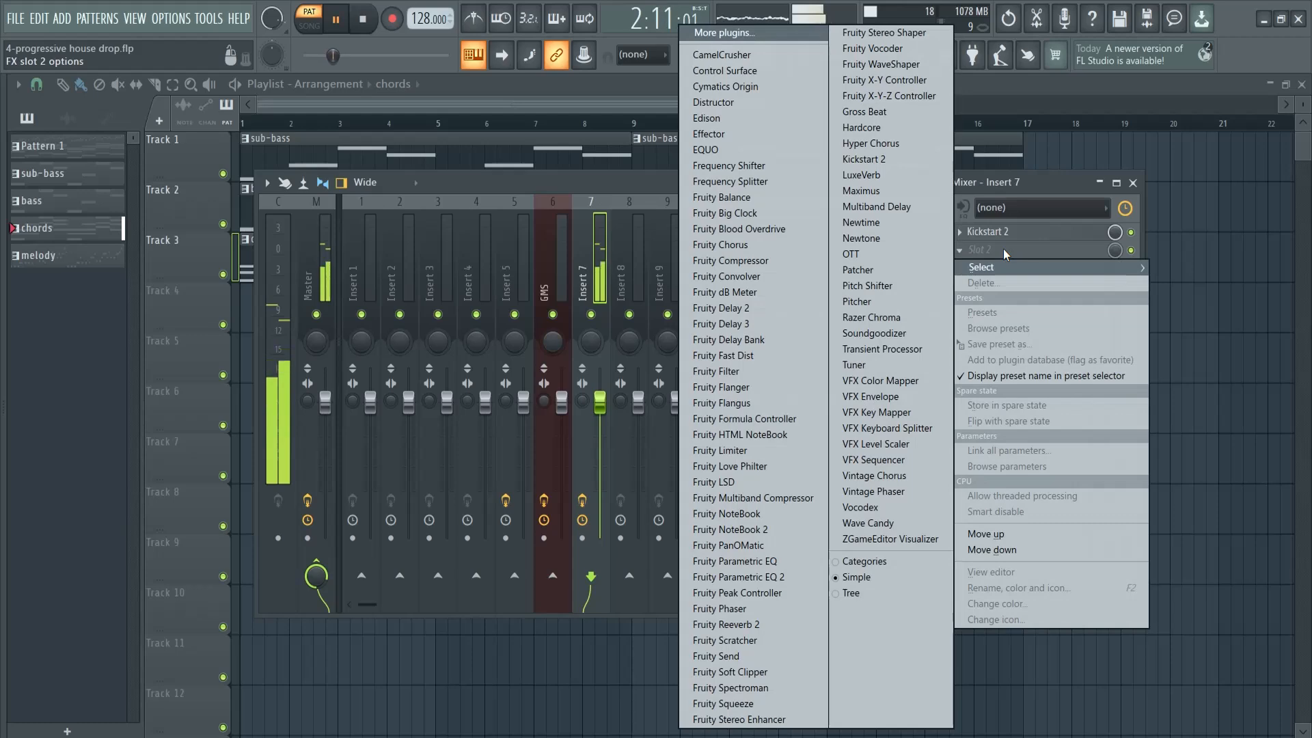
{"action": "left_click", "coordinate": [851, 254]}
{"action": "left_click_drag", "start_coordinate": [72, 299], "coordinate": [75, 309]}
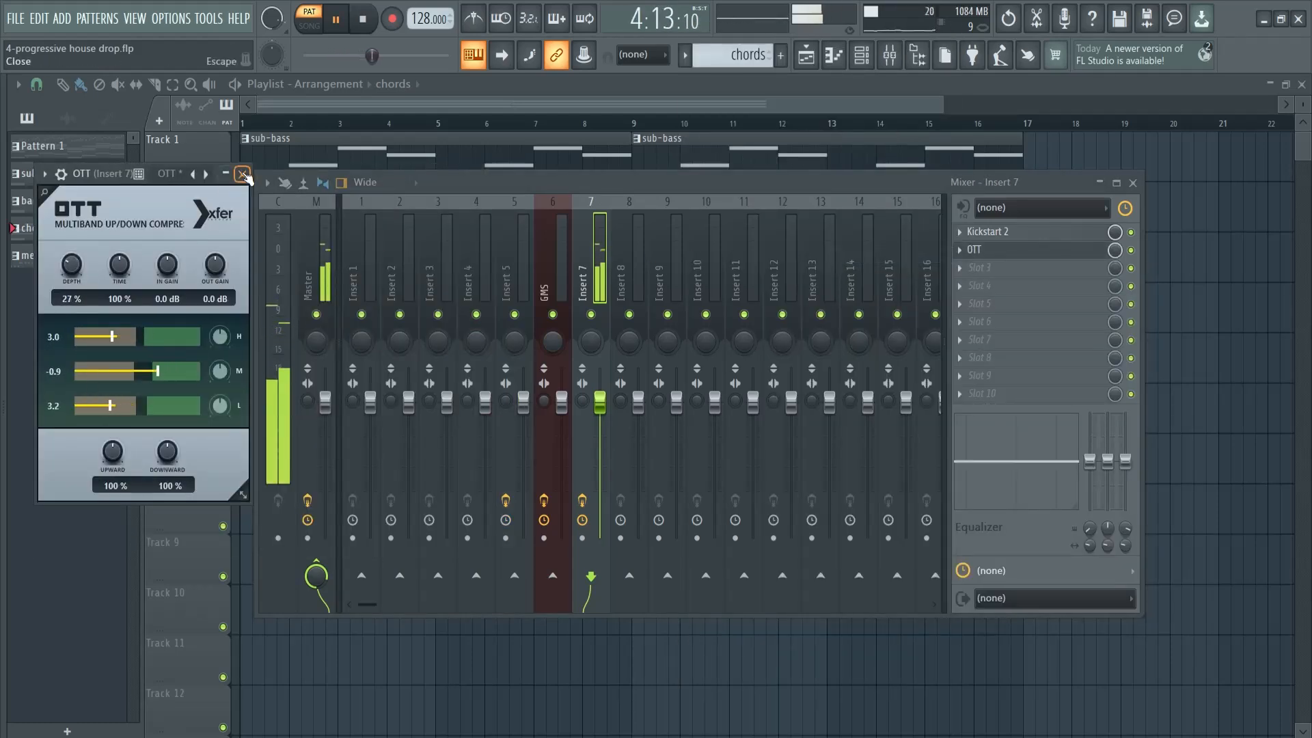
{"action": "left_click", "coordinate": [244, 176]}
Add Fruity Parametric EQ 2 to Insert 7's third effect slot and load its 20Hz + 18kHz cut preset
{"action": "left_click", "coordinate": [984, 267]}
{"action": "mouse_move", "coordinate": [874, 296]}
{"action": "left_click", "coordinate": [718, 577]}
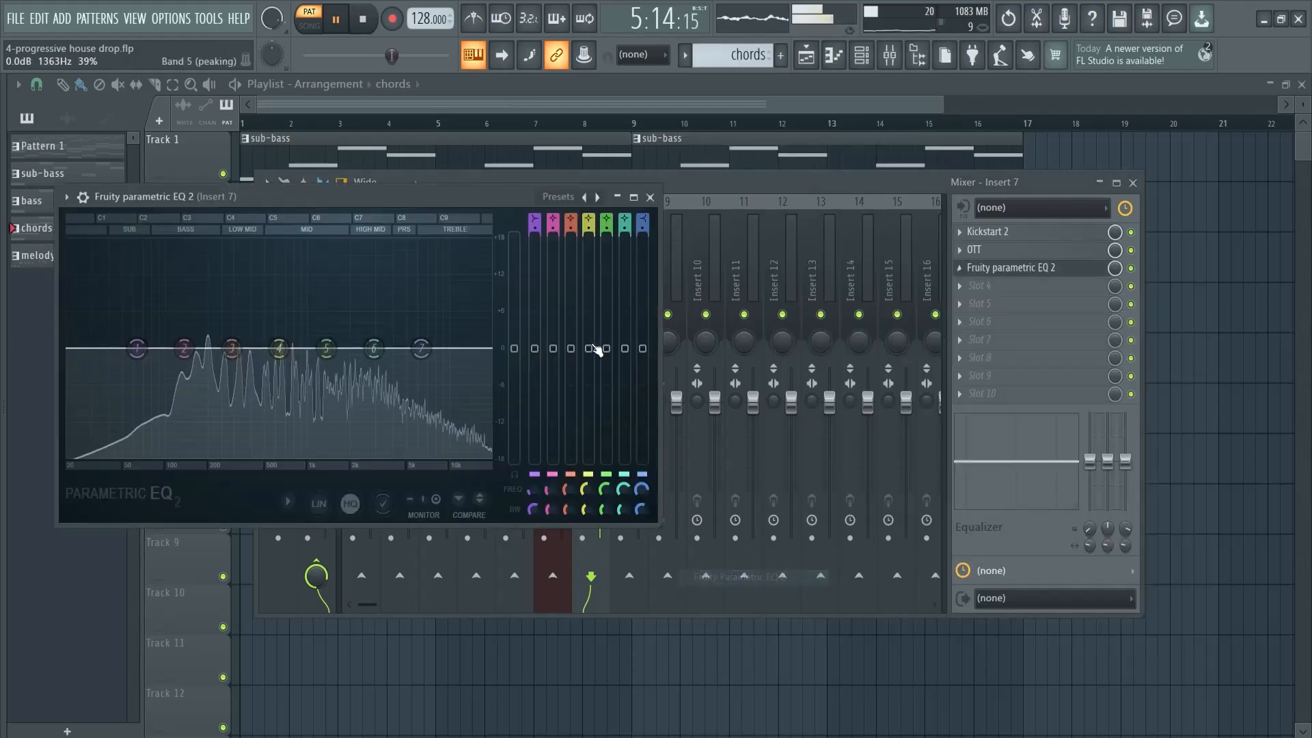
{"action": "left_click", "coordinate": [558, 196]}
{"action": "left_click", "coordinate": [591, 252]}
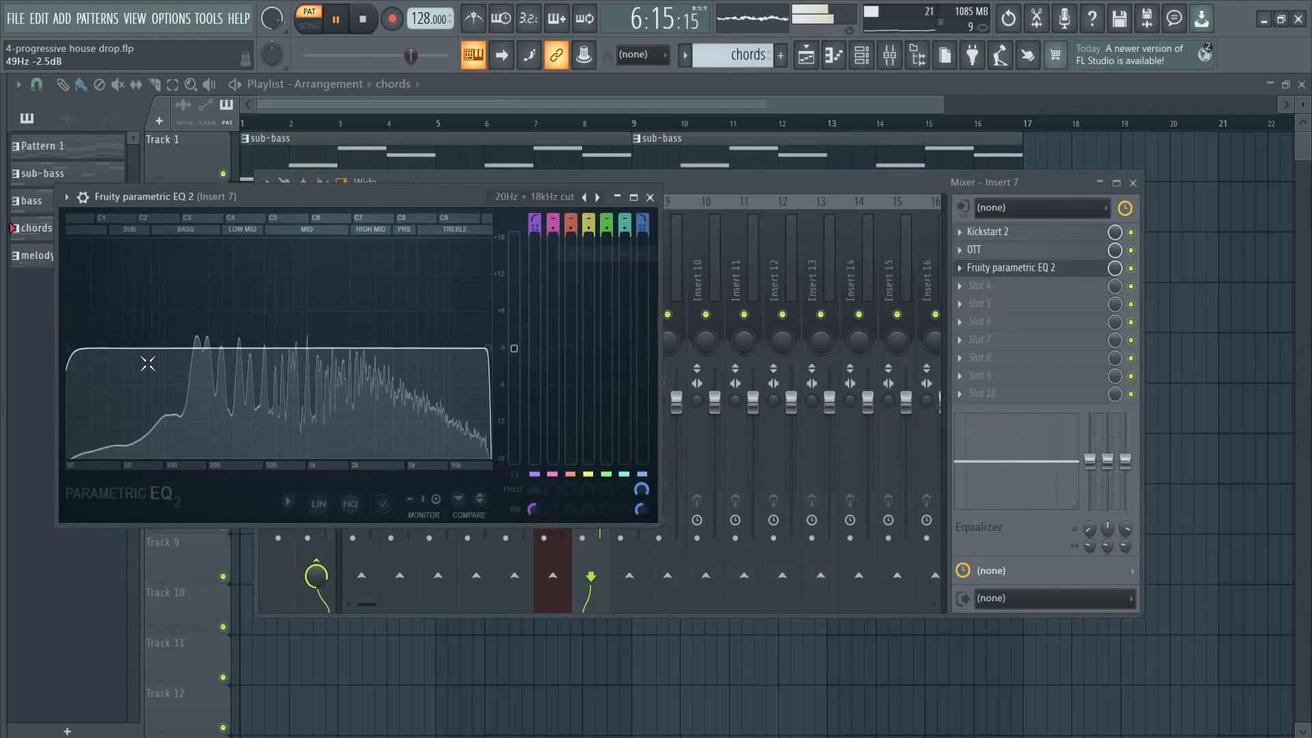
Raise the chord EQ's low cut to about 164 Hz, lower its high cut, and stop playback
{"action": "left_click_drag", "start_coordinate": [79, 358], "coordinate": [196, 349]}
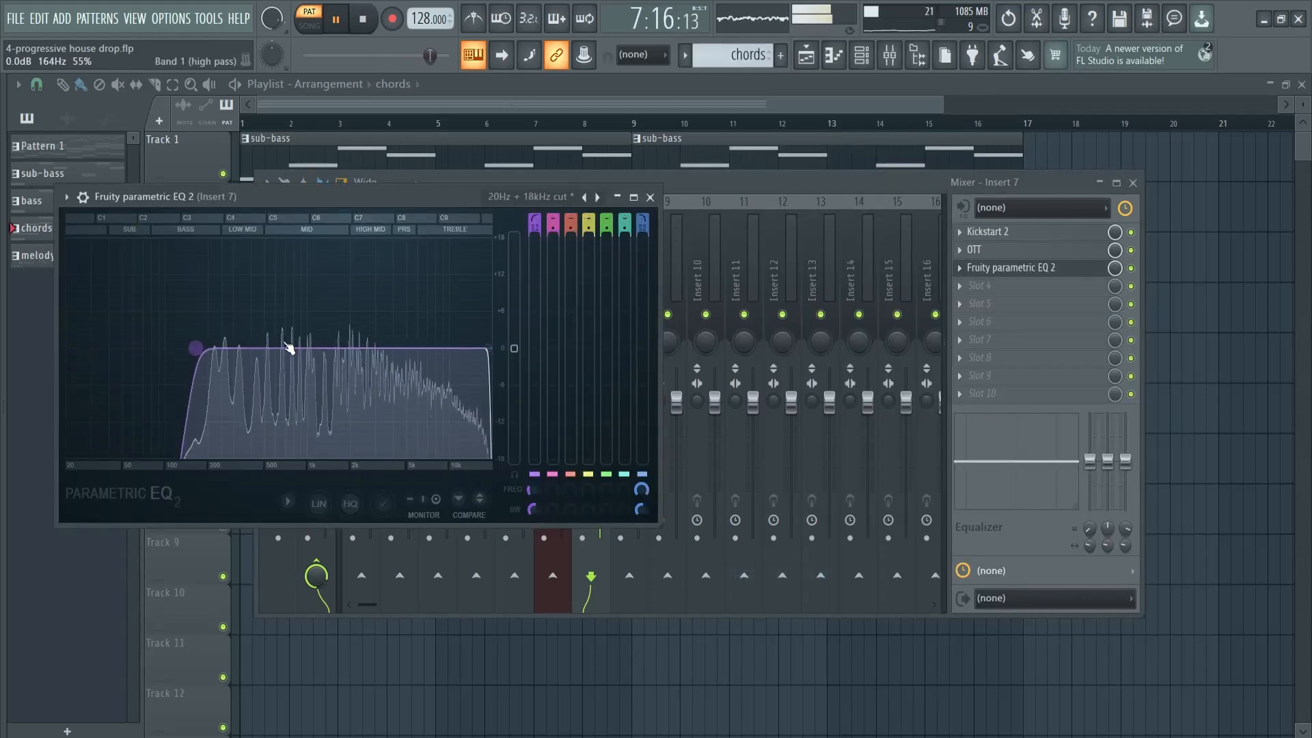
{"action": "left_click_drag", "start_coordinate": [488, 348], "coordinate": [416, 351]}
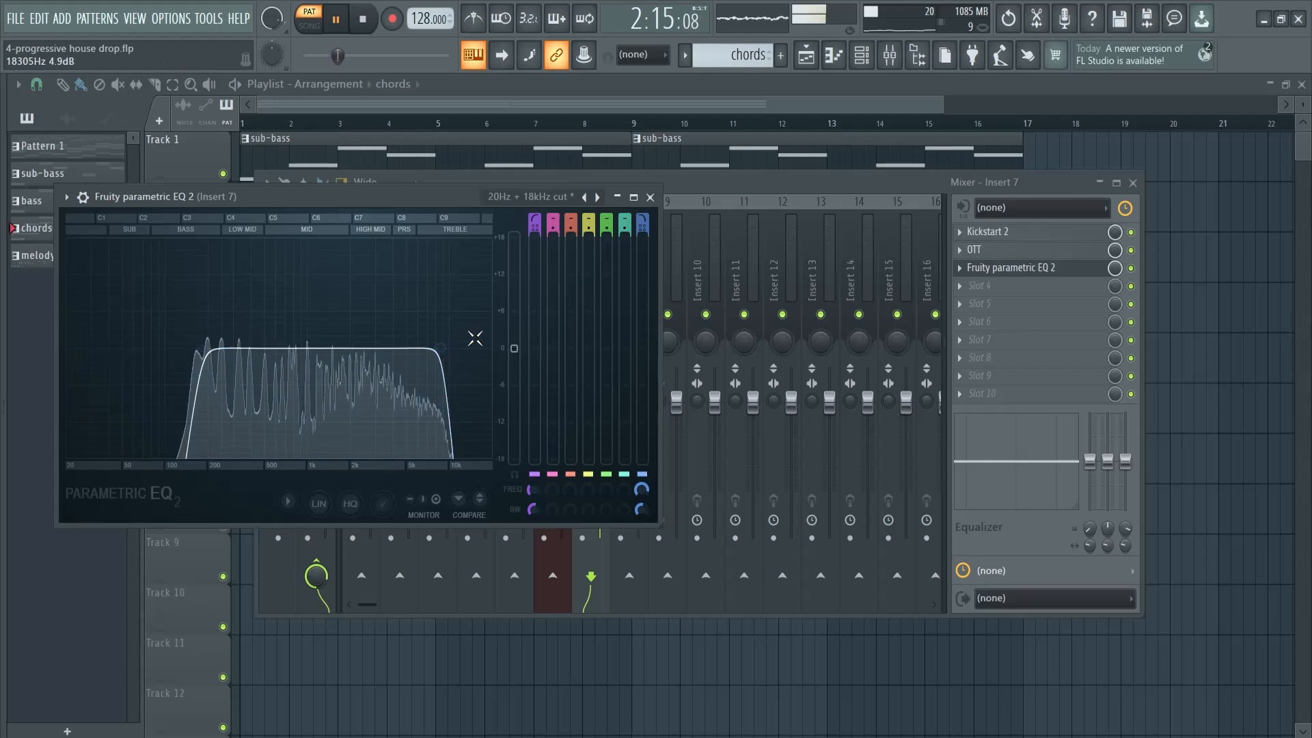
{"action": "left_click", "coordinate": [650, 197]}
{"action": "key", "text": "space"}
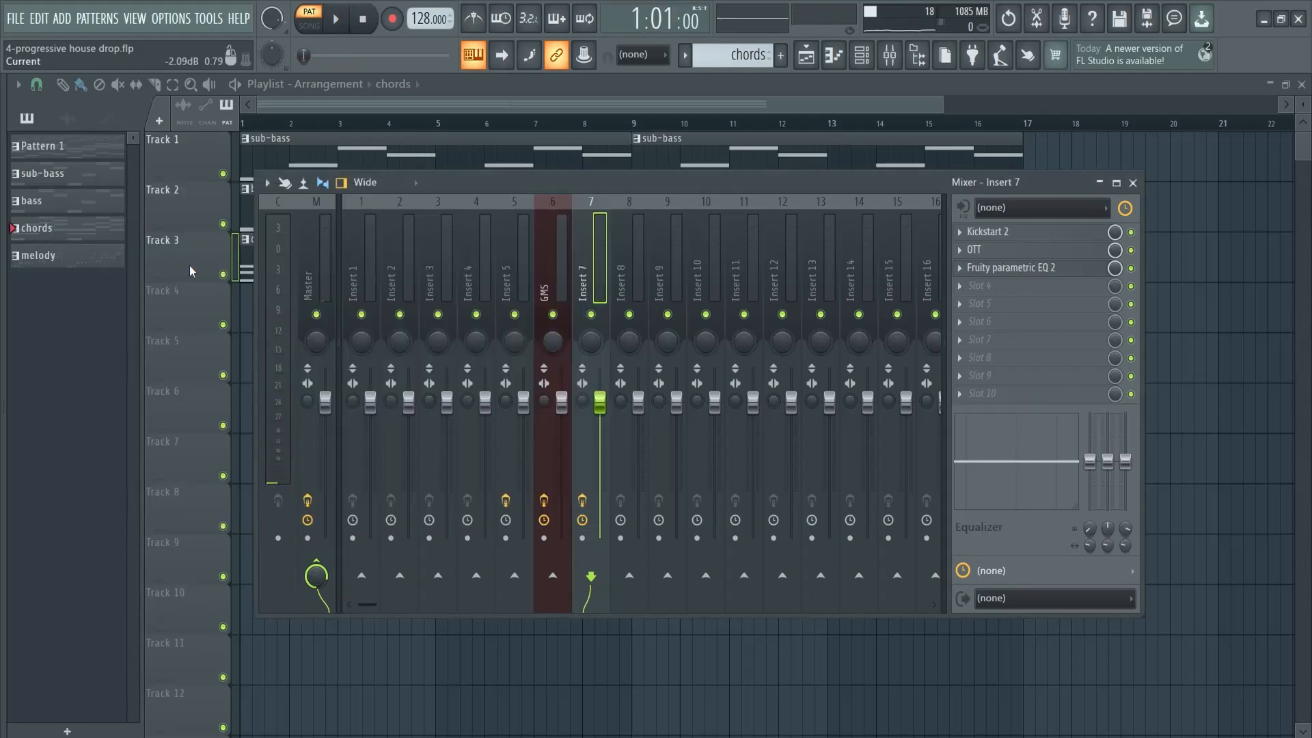
Route the melody pattern's Sytrus channel to mixer track 8 and play the pattern
{"action": "key", "text": "F9"}
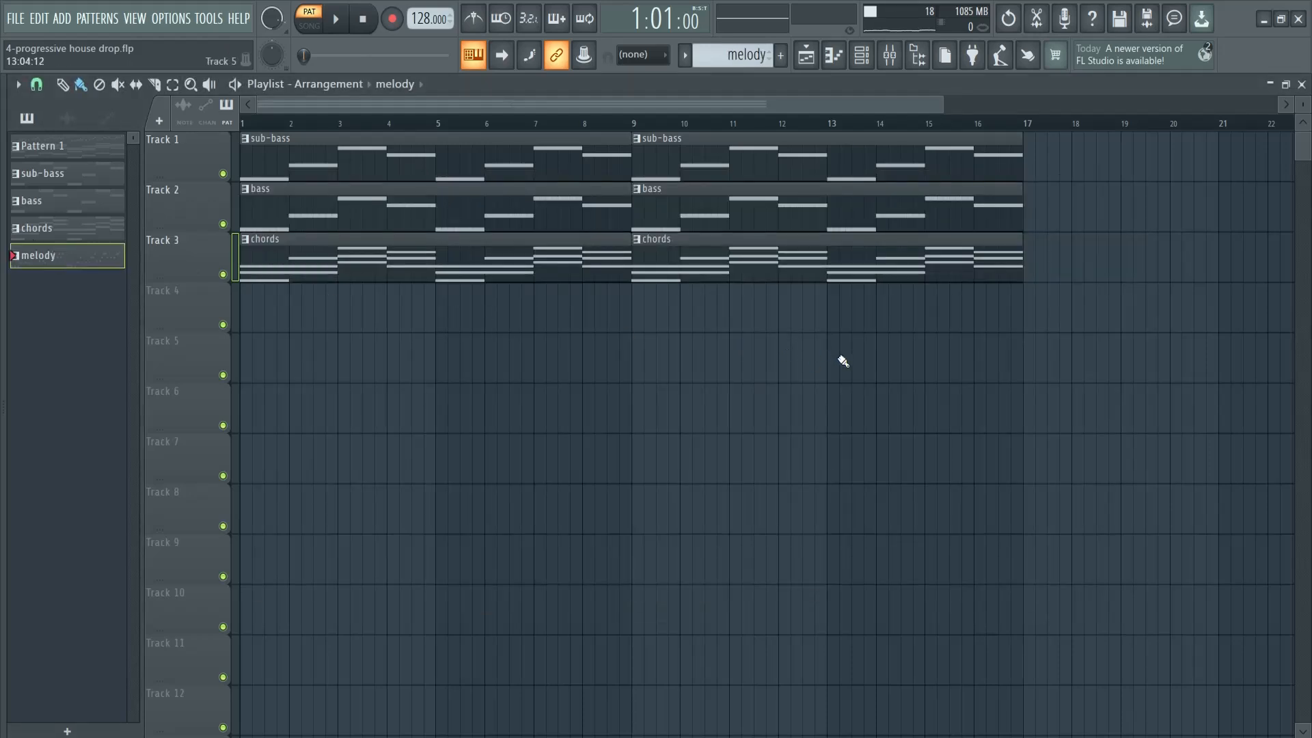
{"action": "key", "text": "F6"}
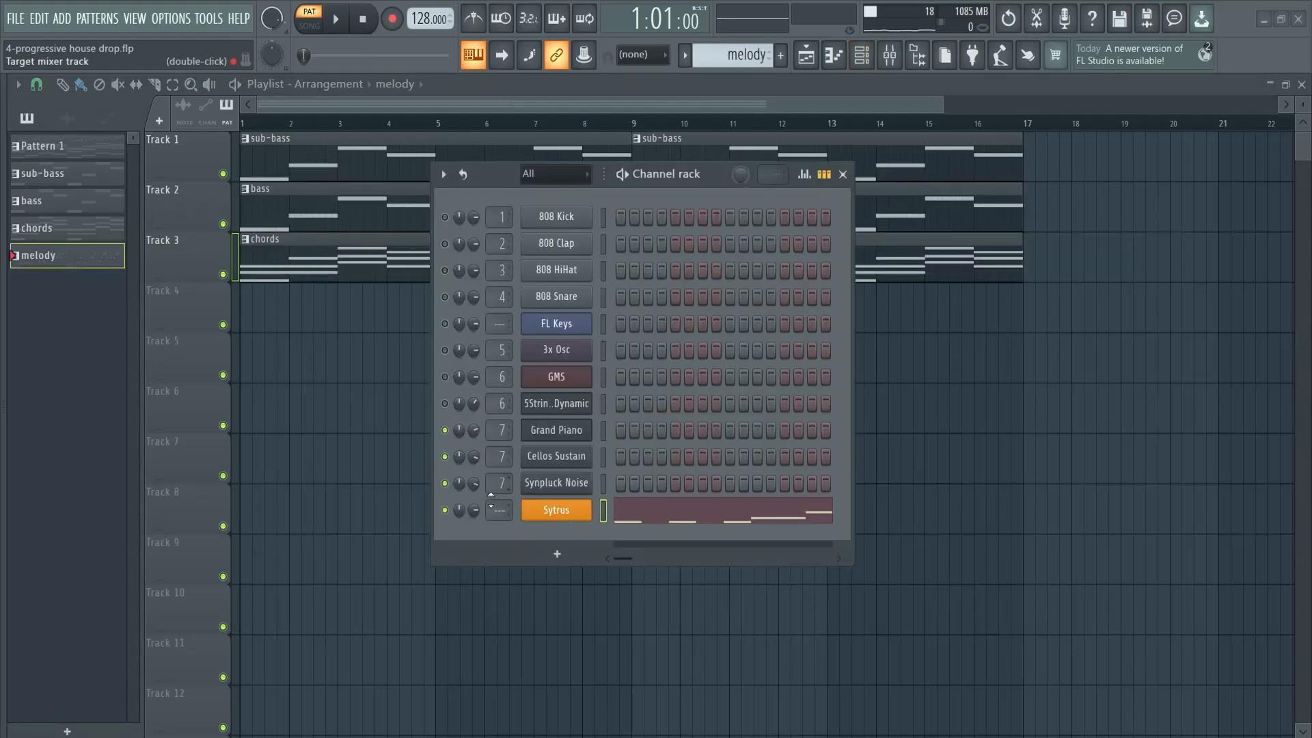
{"action": "key", "text": "space"}
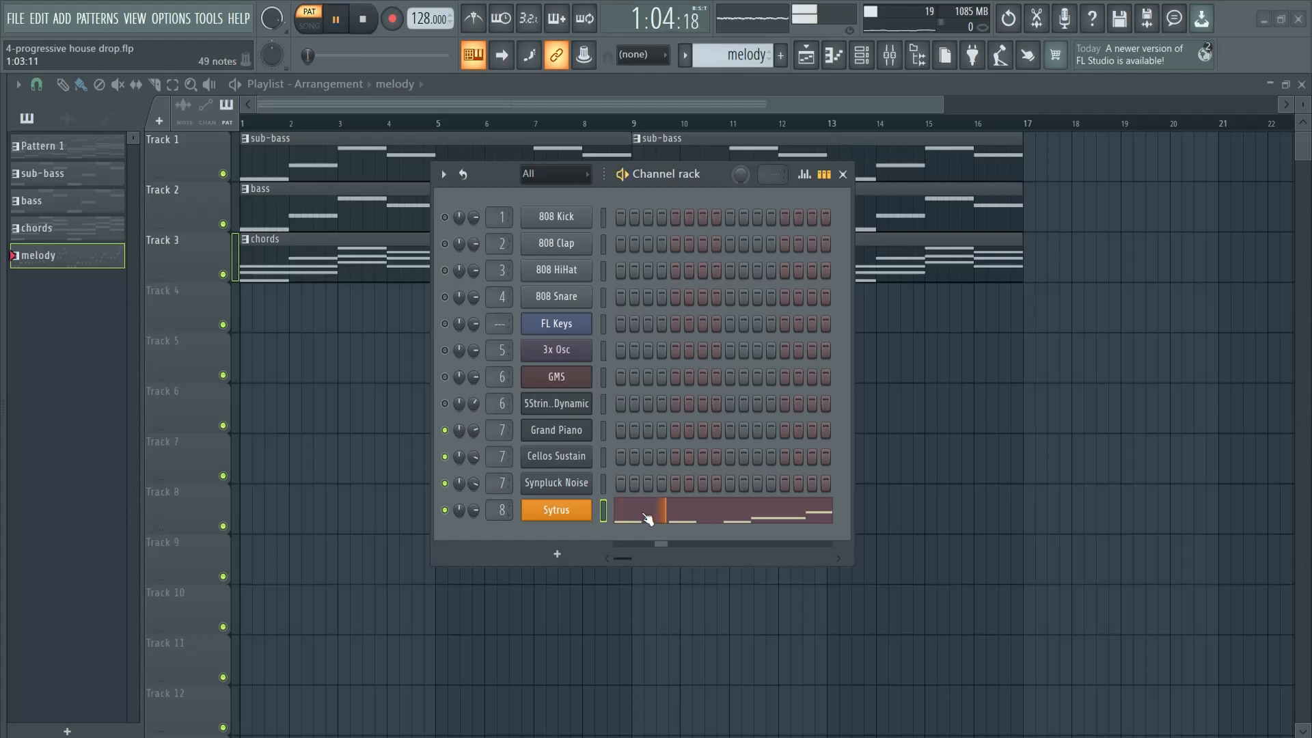
{"action": "left_click_drag", "start_coordinate": [705, 176], "coordinate": [704, 113]}
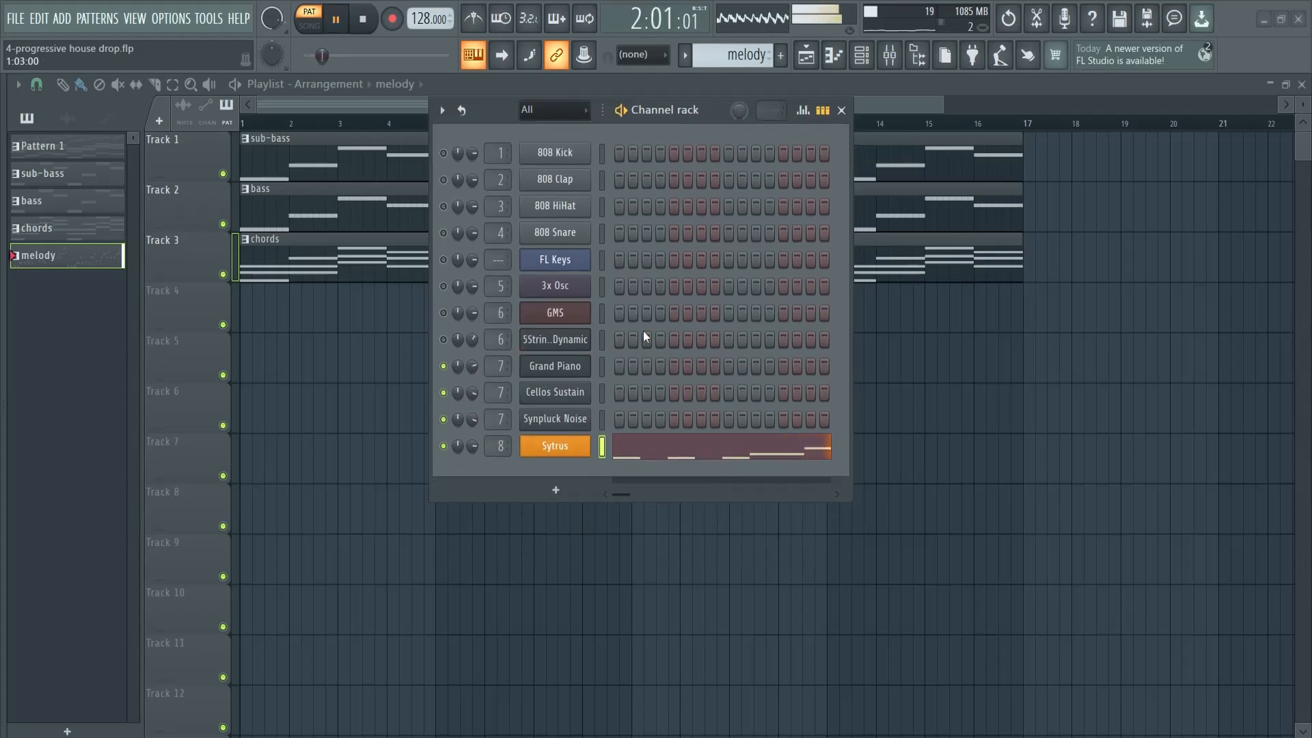
Clone the Sytrus channel and load the Jupiter preset in the clone
{"action": "right_click", "coordinate": [562, 449]}
{"action": "left_click", "coordinate": [677, 606]}
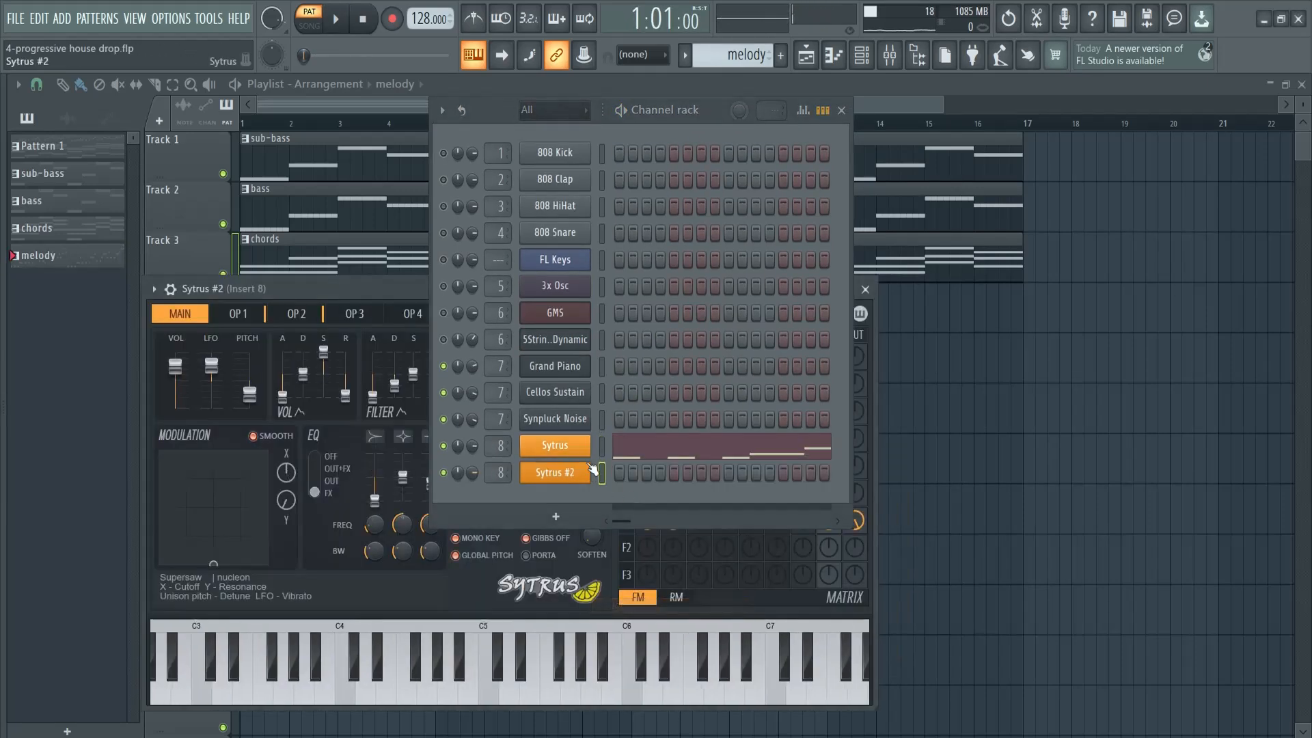
{"action": "left_click_drag", "start_coordinate": [720, 109], "coordinate": [448, 110]}
{"action": "left_click_drag", "start_coordinate": [690, 288], "coordinate": [691, 247]}
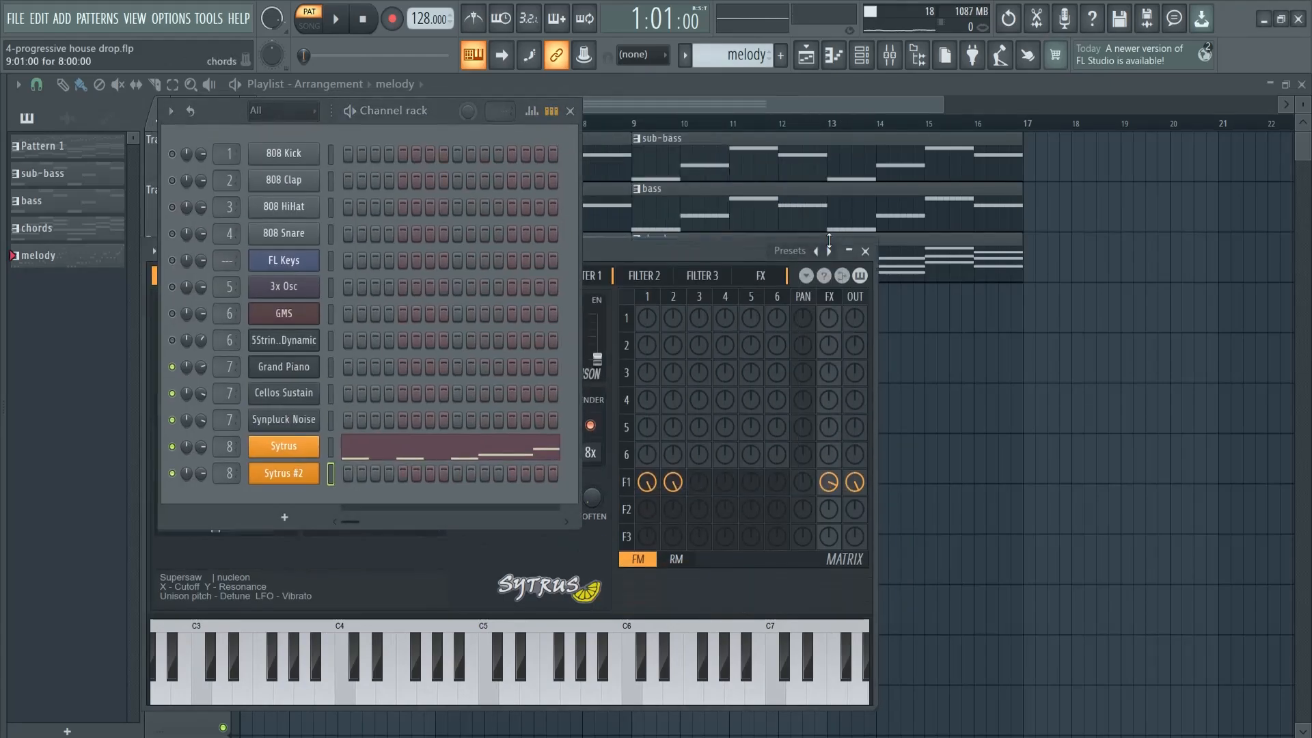
{"action": "left_click", "coordinate": [792, 248]}
{"action": "left_click", "coordinate": [560, 302]}
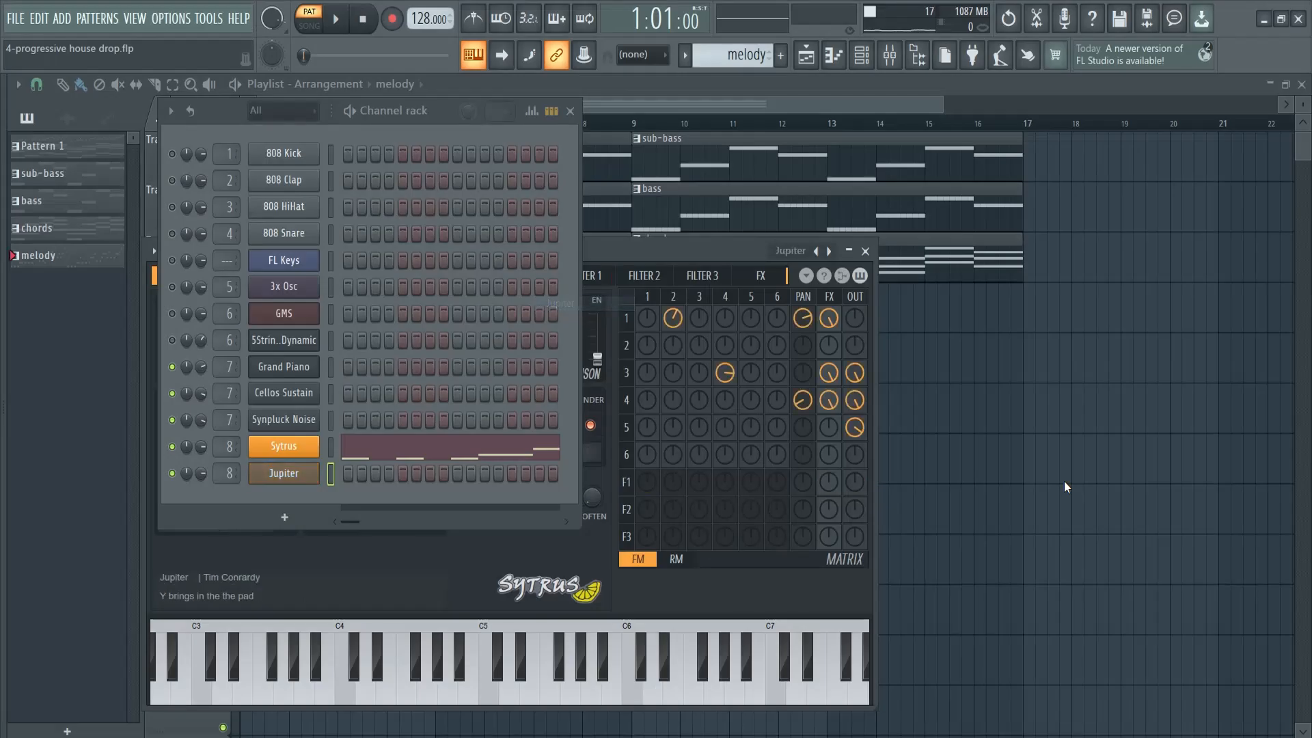
Copy the melody notes from the Sytrus channel into the Jupiter channel and play them
{"action": "left_click", "coordinate": [332, 454]}
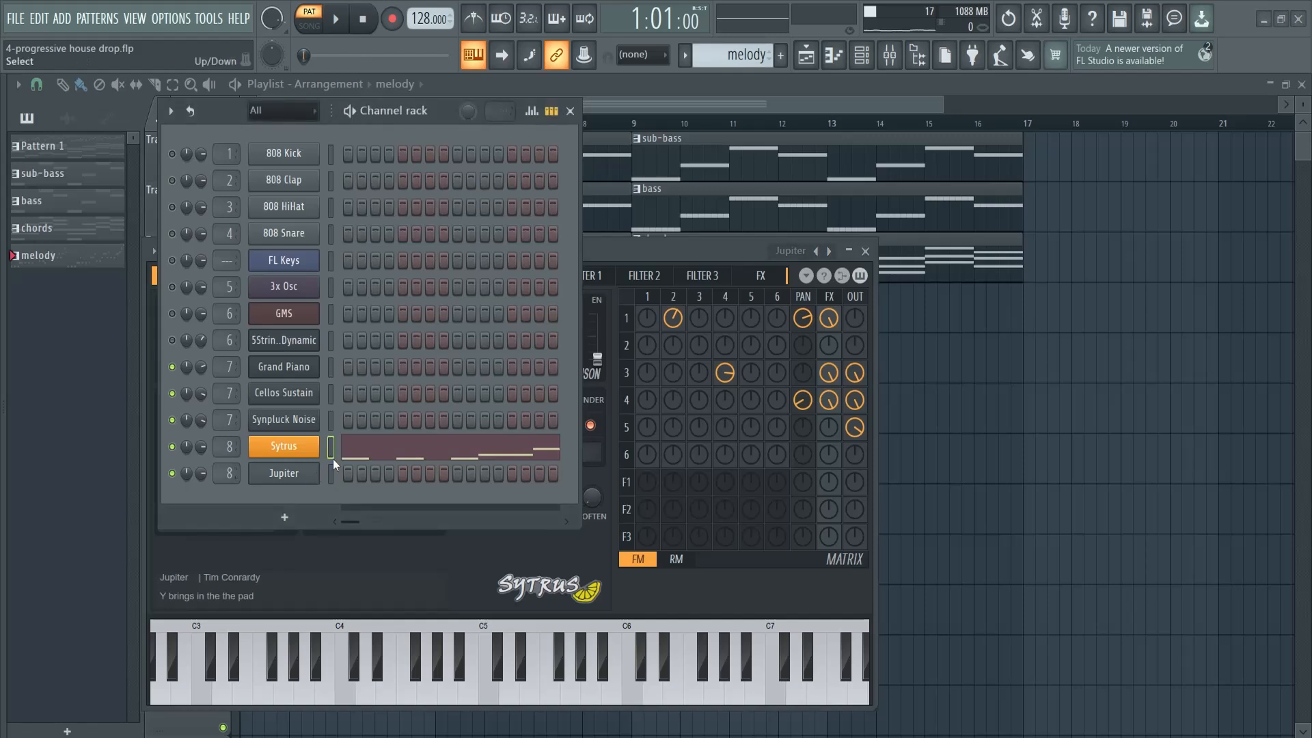
{"action": "key", "text": "ctrl+v"}
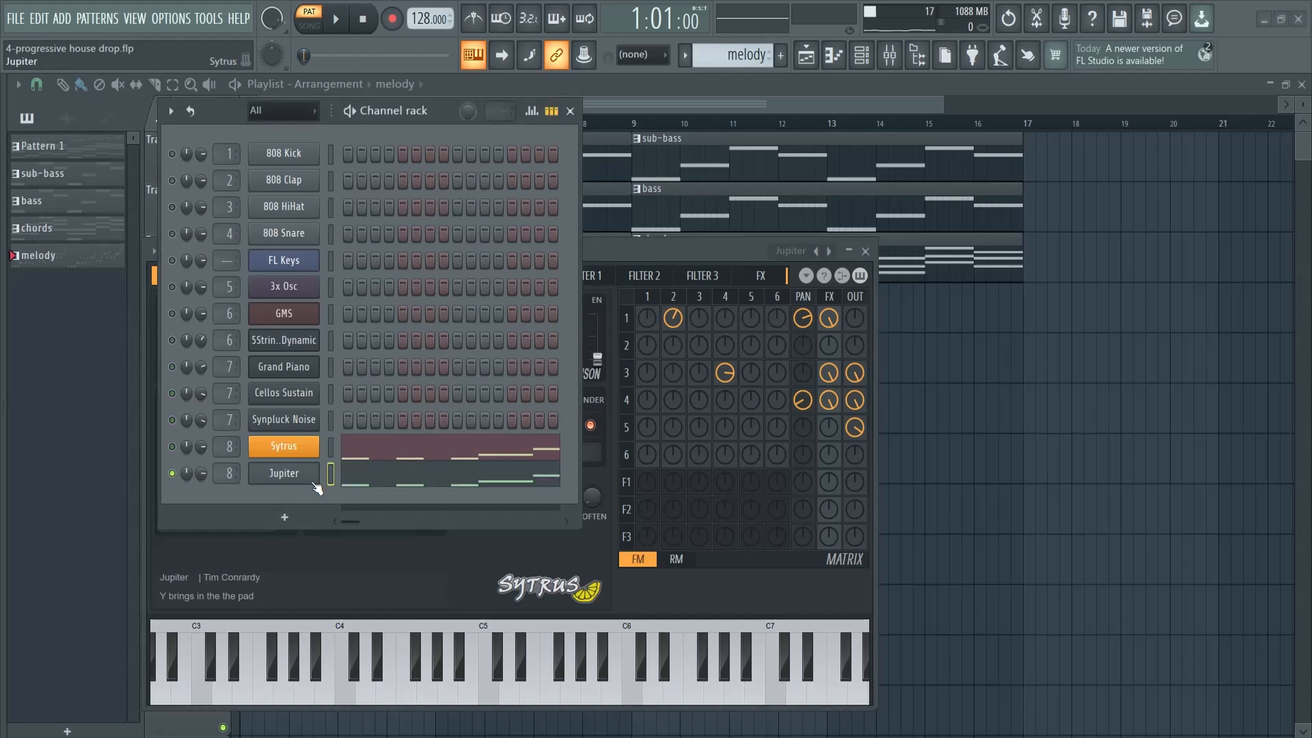
{"action": "key", "text": "space"}
{"action": "left_click", "coordinate": [296, 476]}
{"action": "left_click", "coordinate": [296, 476]}
Clone the Jupiter channel and copy the Jupiter melody notes into the clone
{"action": "right_click", "coordinate": [306, 479]}
{"action": "left_click", "coordinate": [351, 615]}
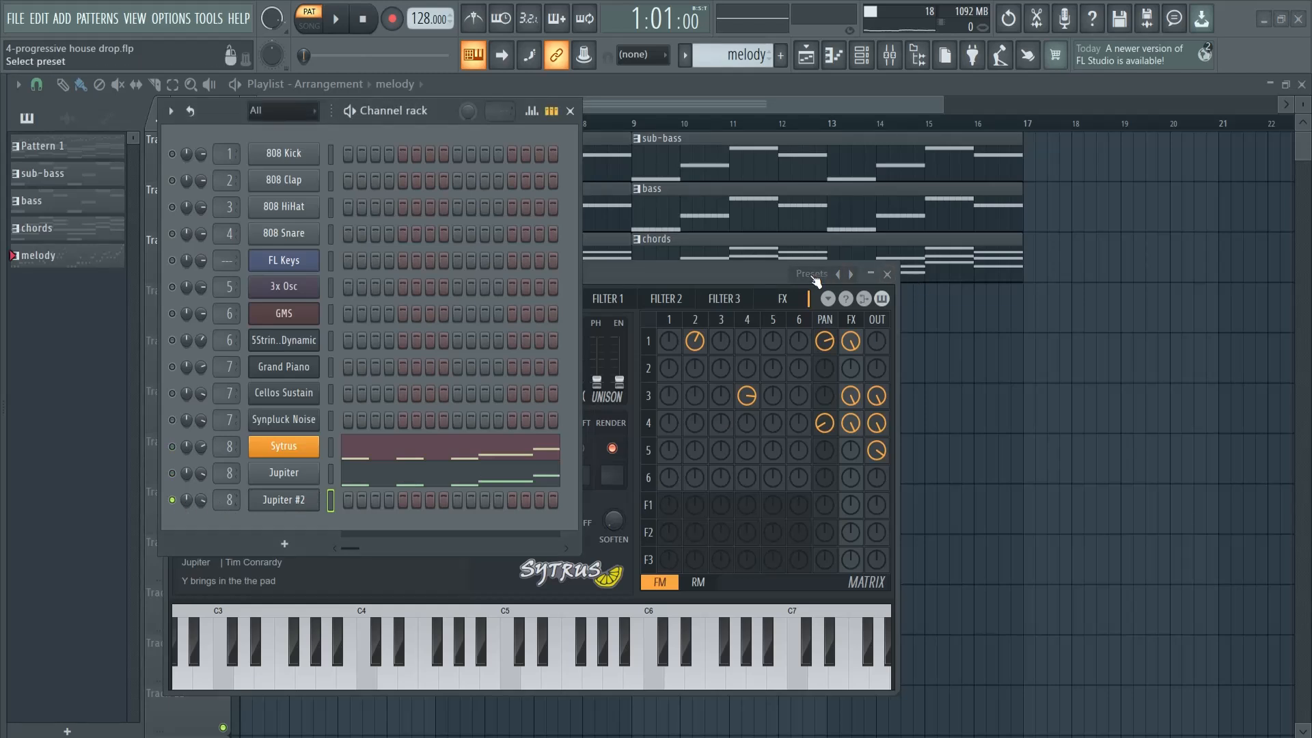
{"action": "left_click", "coordinate": [333, 468]}
{"action": "key", "text": "ctrl+c"}
{"action": "left_click", "coordinate": [333, 498]}
{"action": "key", "text": "ctrl+v"}
Load the Hypersaw preset in the cloned Jupiter channel and play the layered melody
{"action": "left_click", "coordinate": [799, 275]}
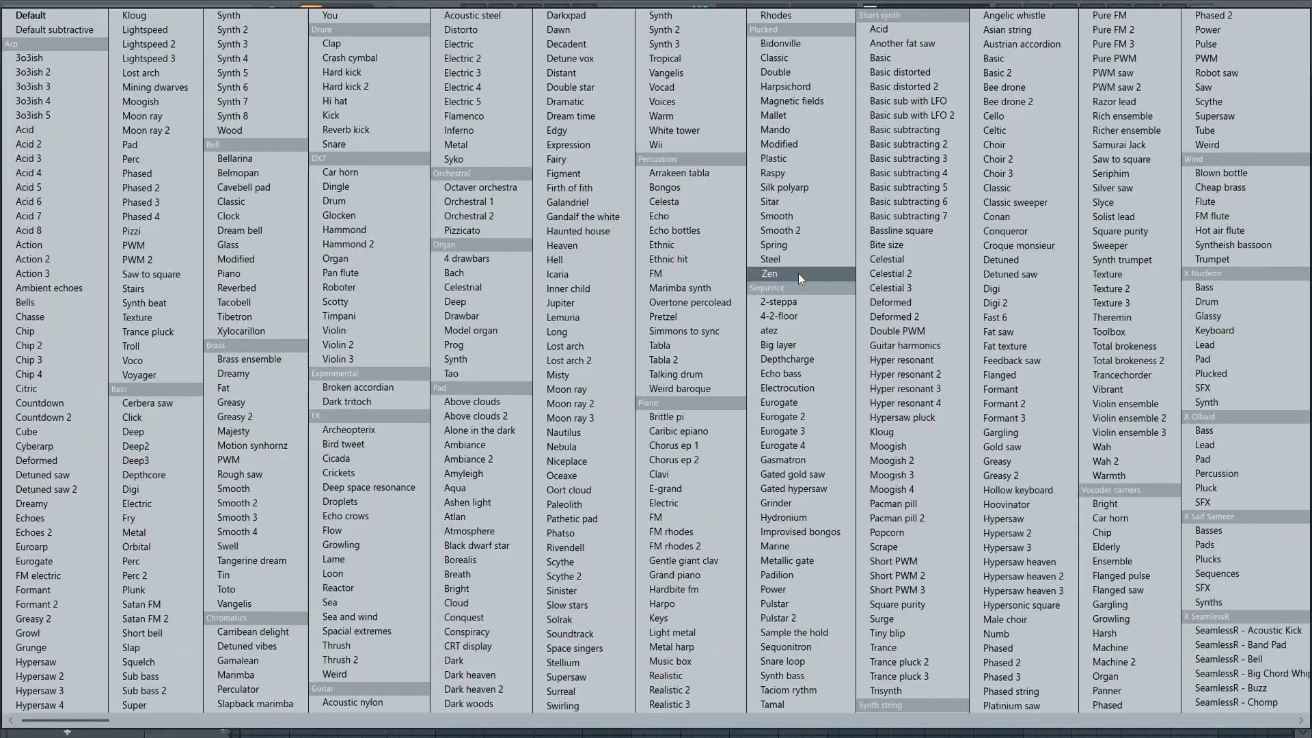
{"action": "left_click", "coordinate": [1024, 517]}
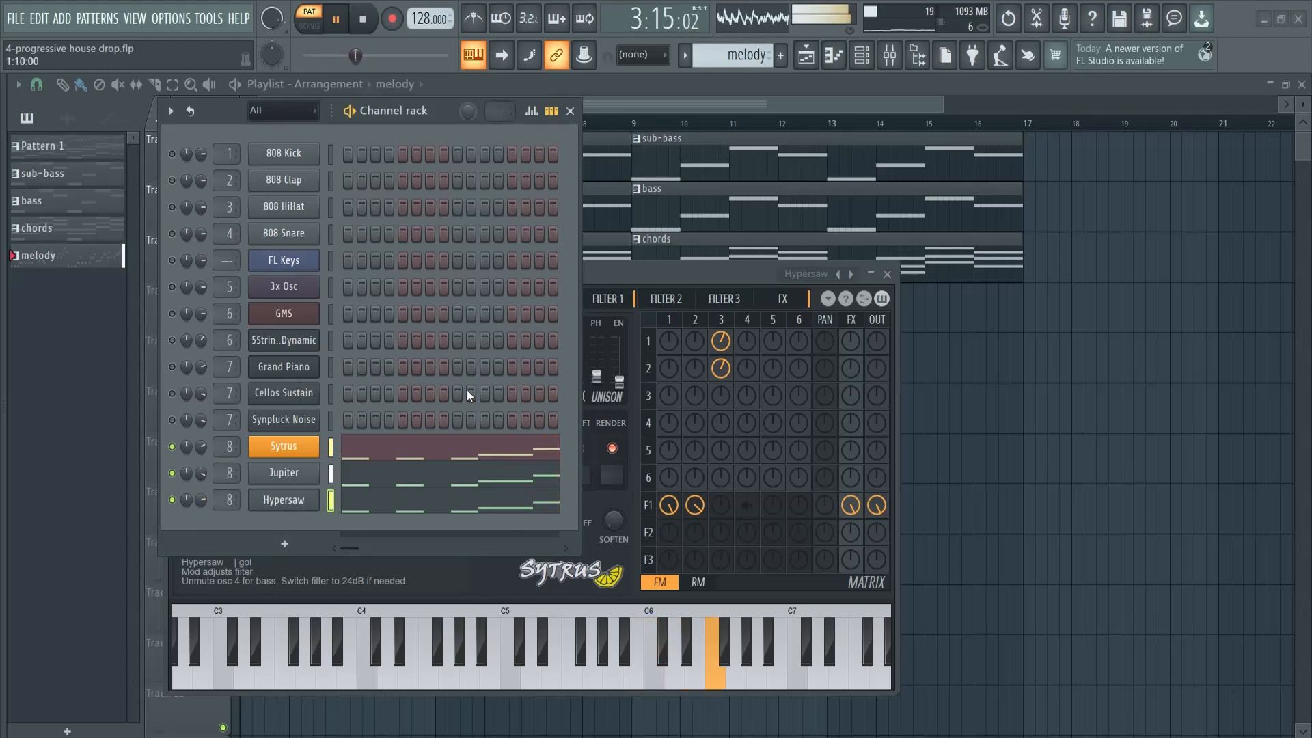
{"action": "left_click_drag", "start_coordinate": [462, 104], "coordinate": [1011, 67]}
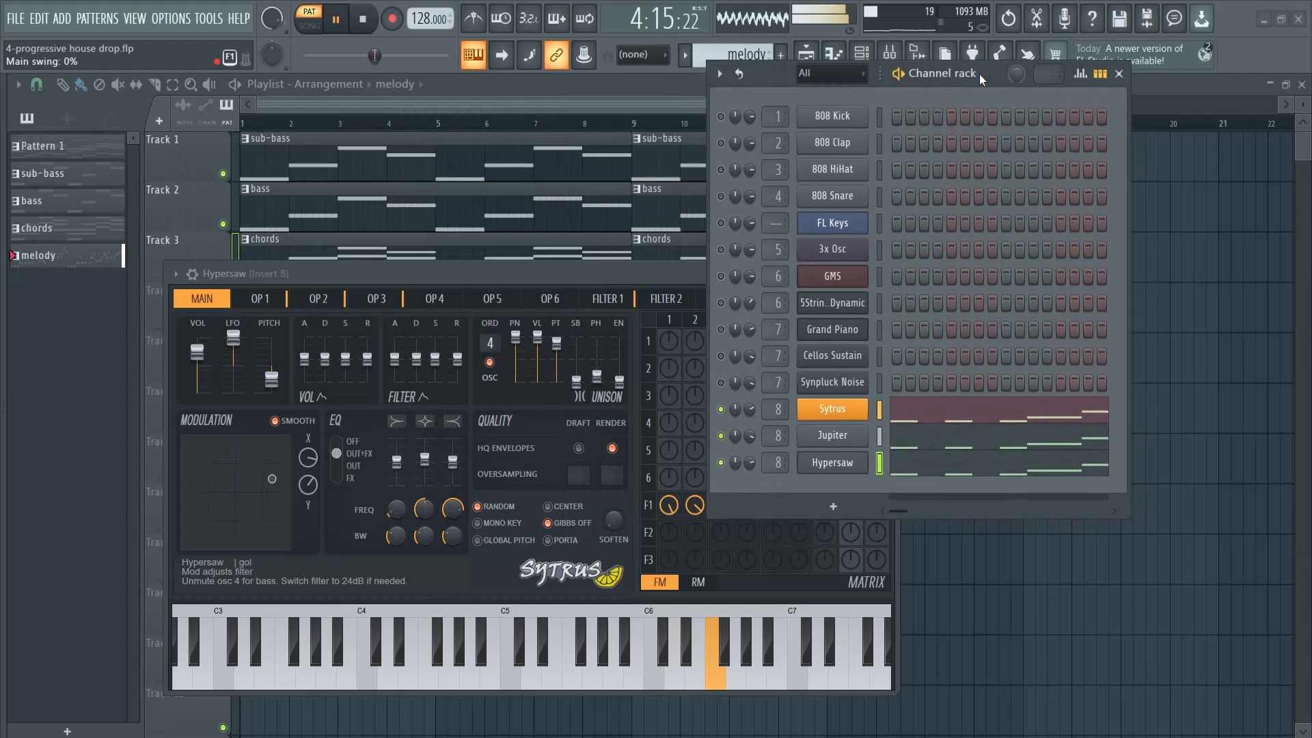
Clone the Hypersaw channel, copy its melody notes into the clone, and view them in the piano roll
{"action": "right_click", "coordinate": [830, 465]}
{"action": "left_click", "coordinate": [908, 619]}
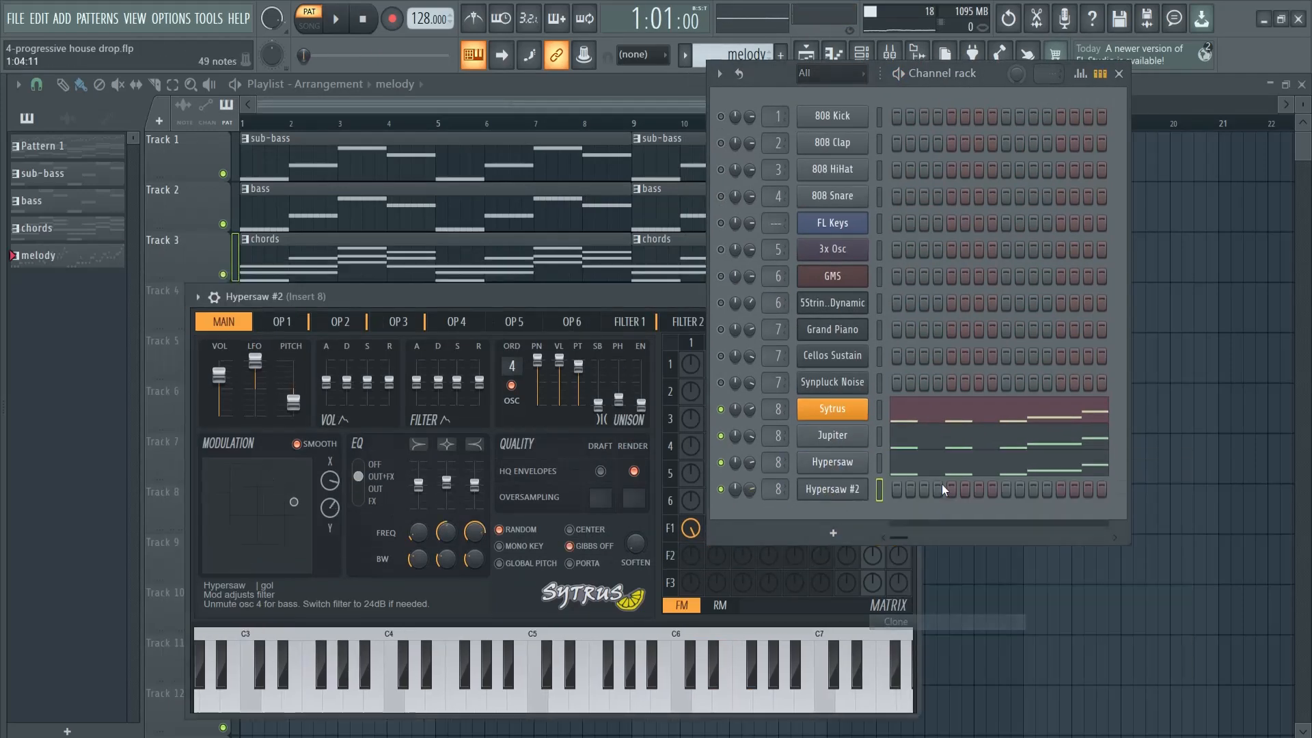
{"action": "left_click", "coordinate": [880, 465]}
{"action": "key", "text": "ctrl+c"}
{"action": "left_click", "coordinate": [880, 490]}
{"action": "key", "text": "ctrl+v"}
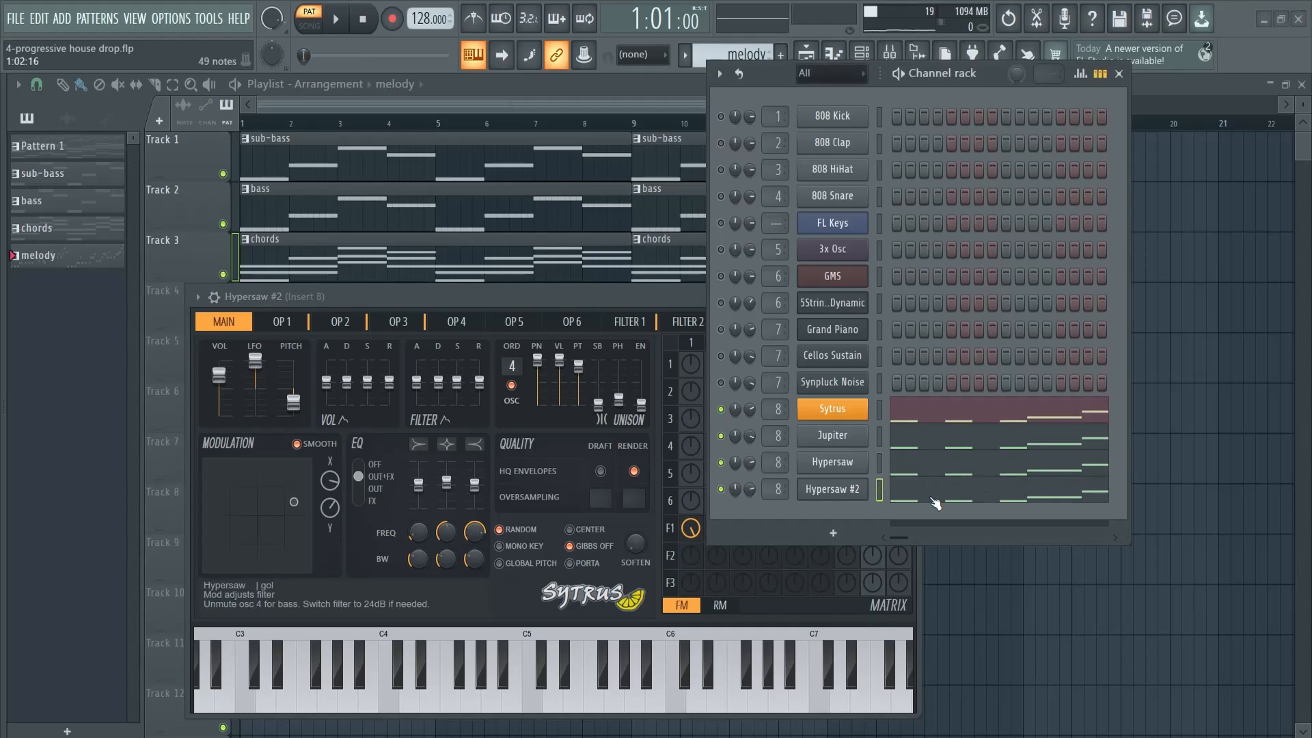
{"action": "left_click", "coordinate": [937, 493]}
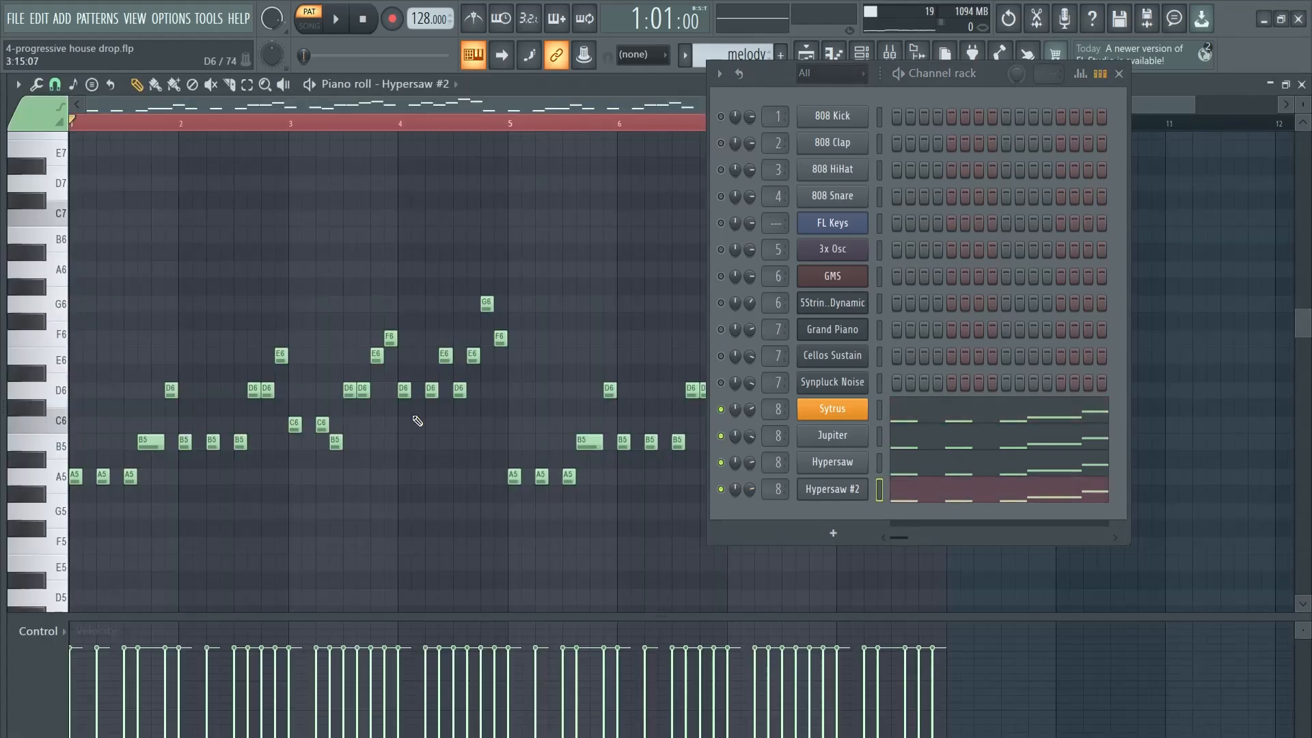
Replace the instrument of the Hypersaw clone with FLEX
{"action": "right_click", "coordinate": [832, 499]}
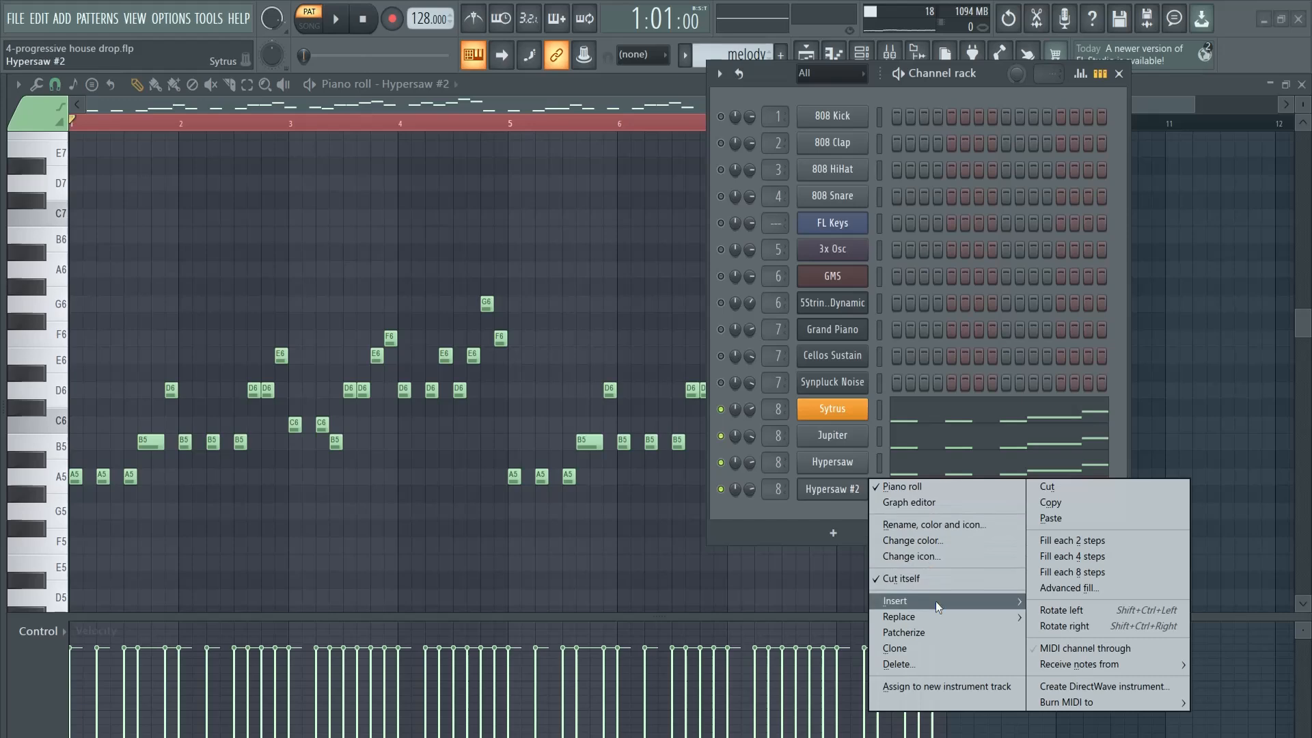
{"action": "mouse_move", "coordinate": [937, 621]}
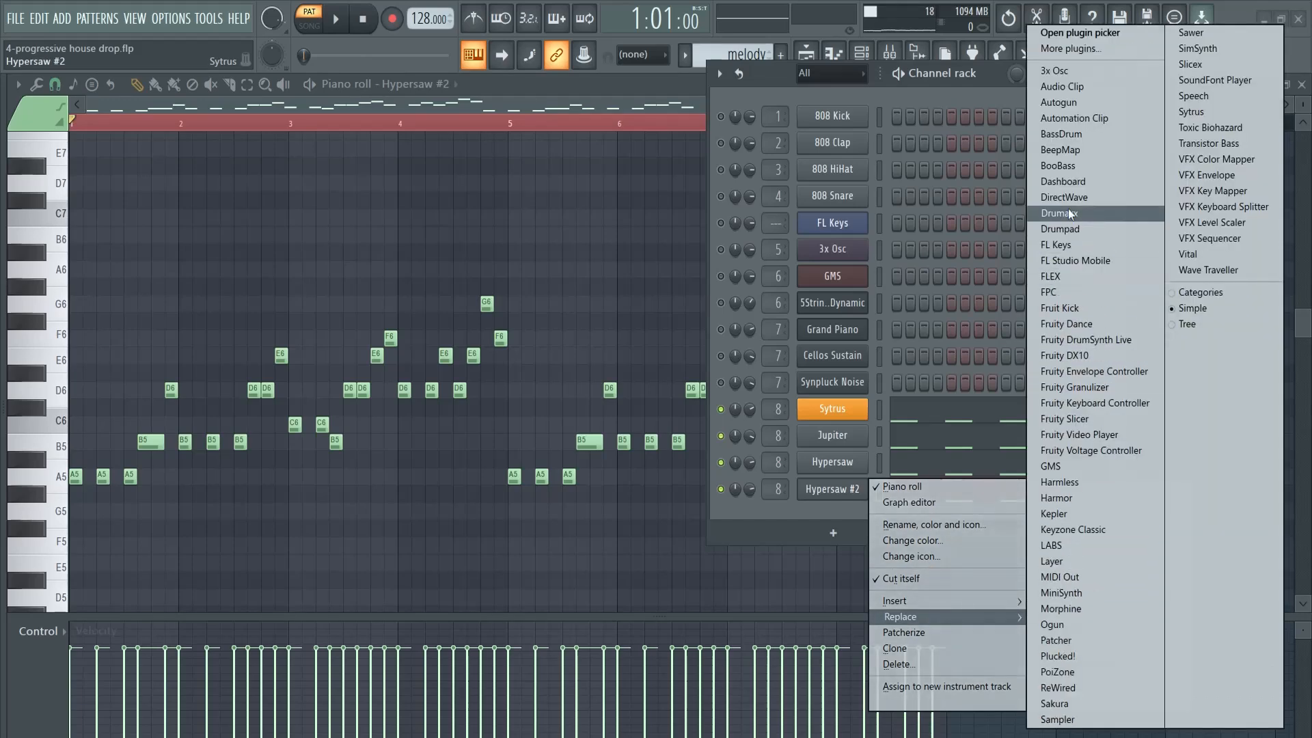
{"action": "left_click", "coordinate": [1070, 276]}
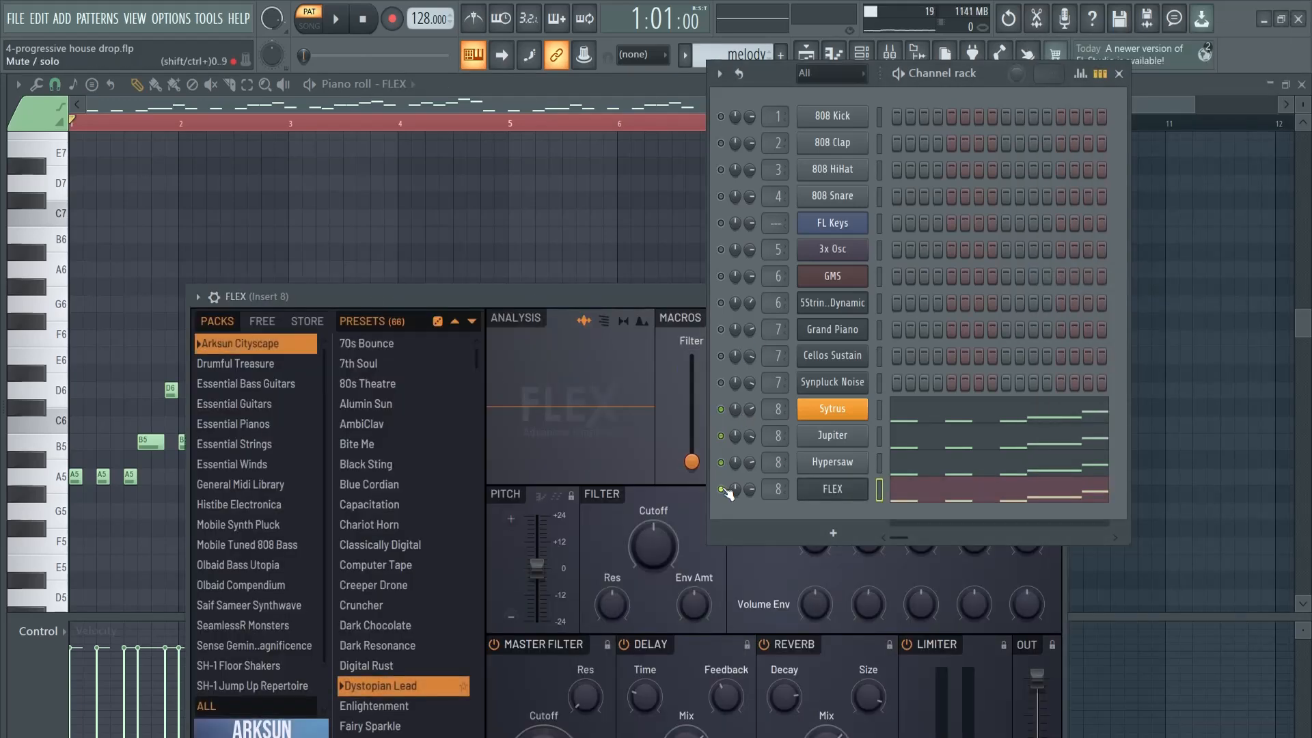
{"action": "left_click_drag", "start_coordinate": [597, 302], "coordinate": [448, 82]}
Filter all FLEX packs by the Lead type, audition Dystopian Lead, and load the Electro Saw preset
{"action": "left_click", "coordinate": [85, 490]}
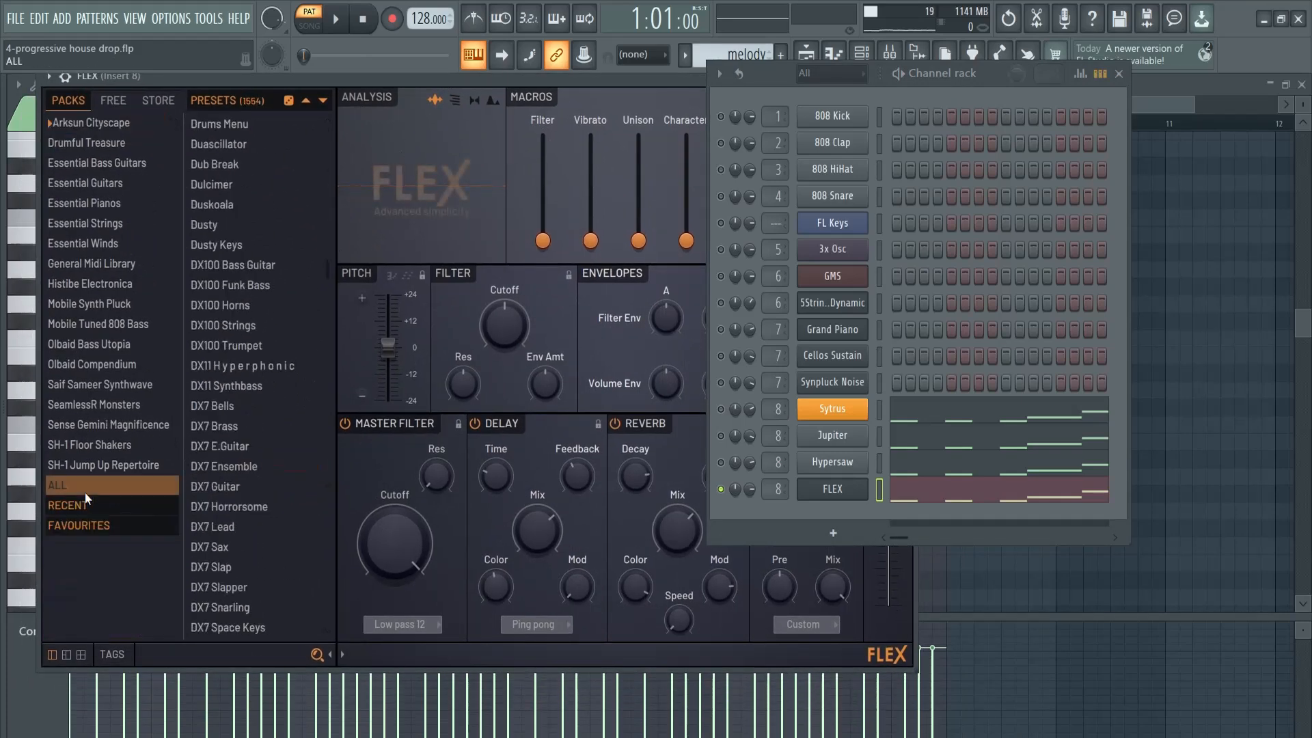
{"action": "left_click", "coordinate": [129, 654]}
{"action": "left_click", "coordinate": [70, 558]}
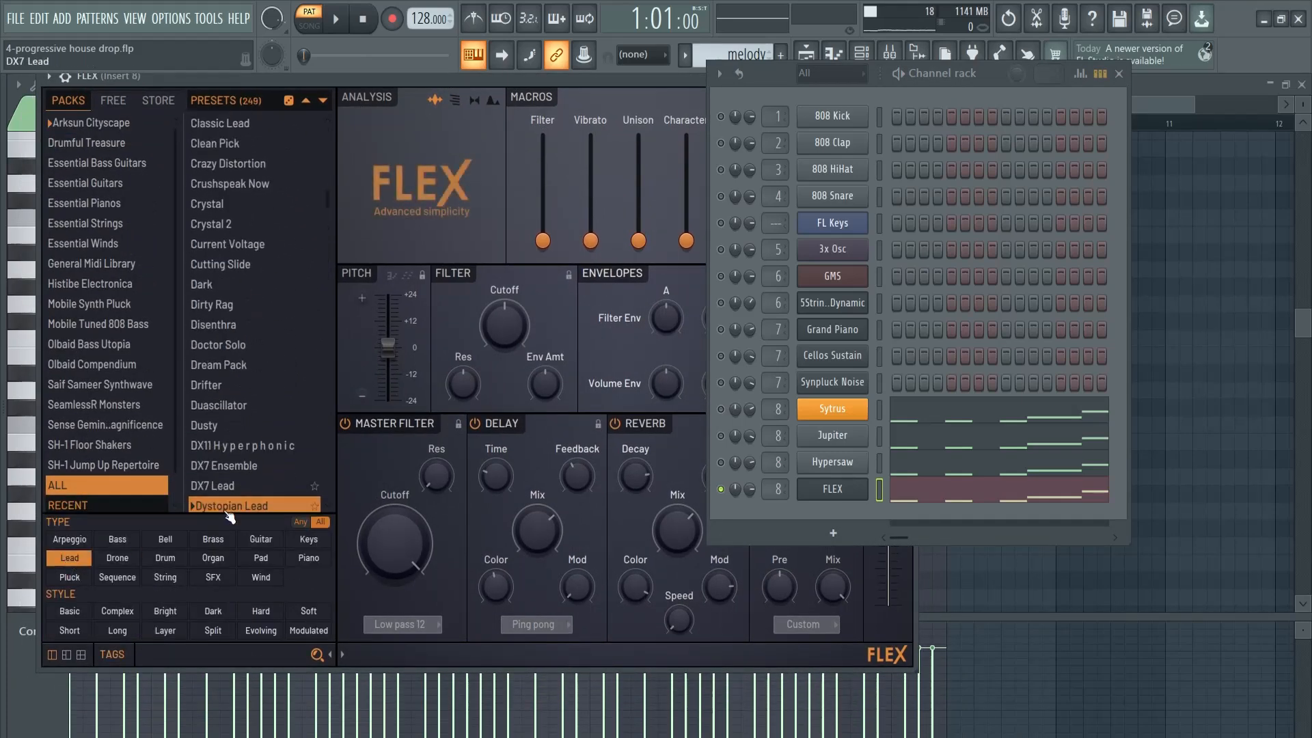
{"action": "scroll", "coordinate": [247, 451], "scroll_direction": "down", "scroll_amount": 2}
{"action": "left_click", "coordinate": [237, 224]}
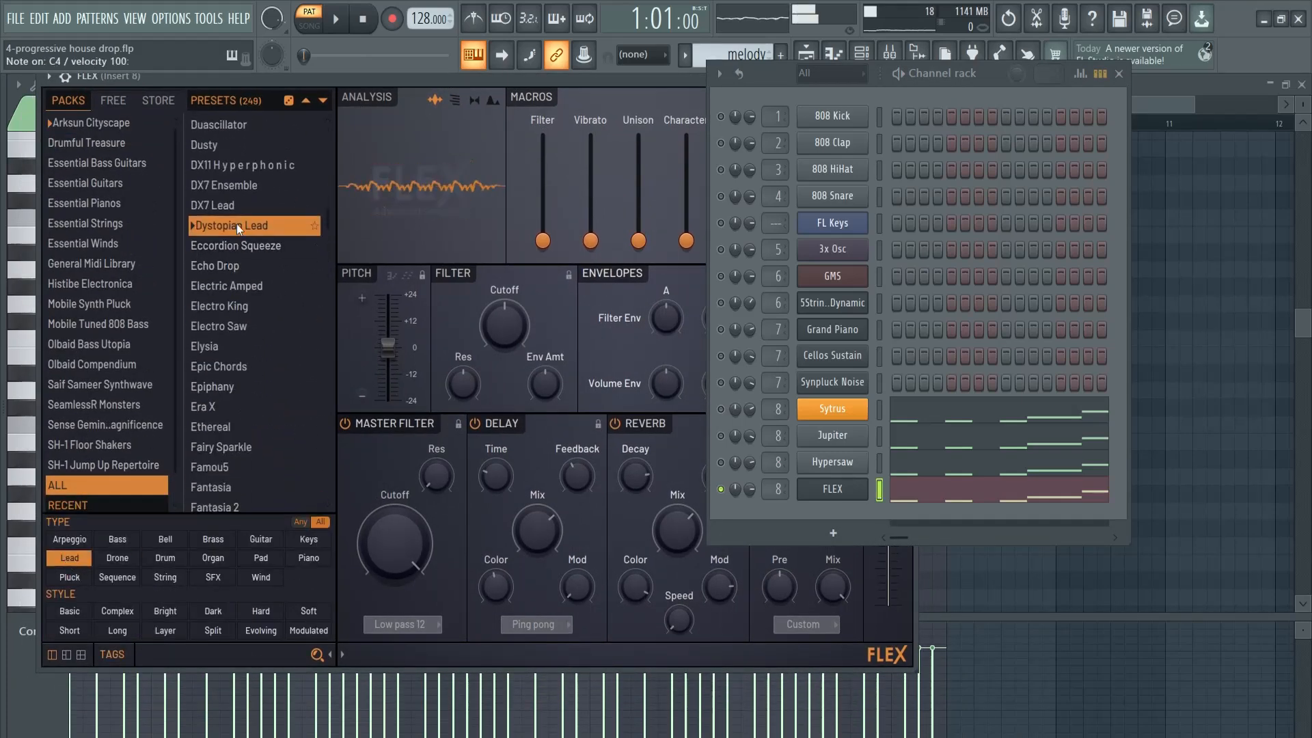
{"action": "left_click", "coordinate": [240, 326]}
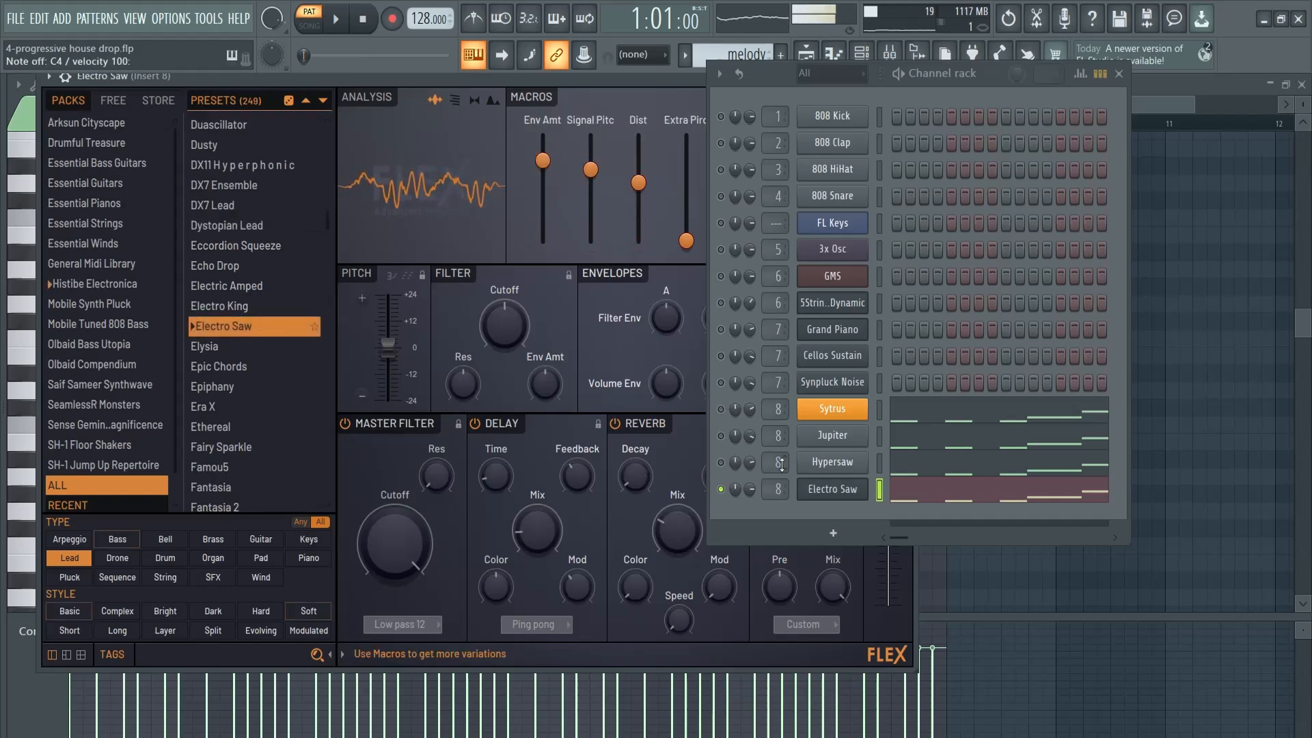
Play the Electro Saw melody on its own and again with the Sytrus, Jupiter and Hypersaw layers unmuted
{"action": "key", "text": "space"}
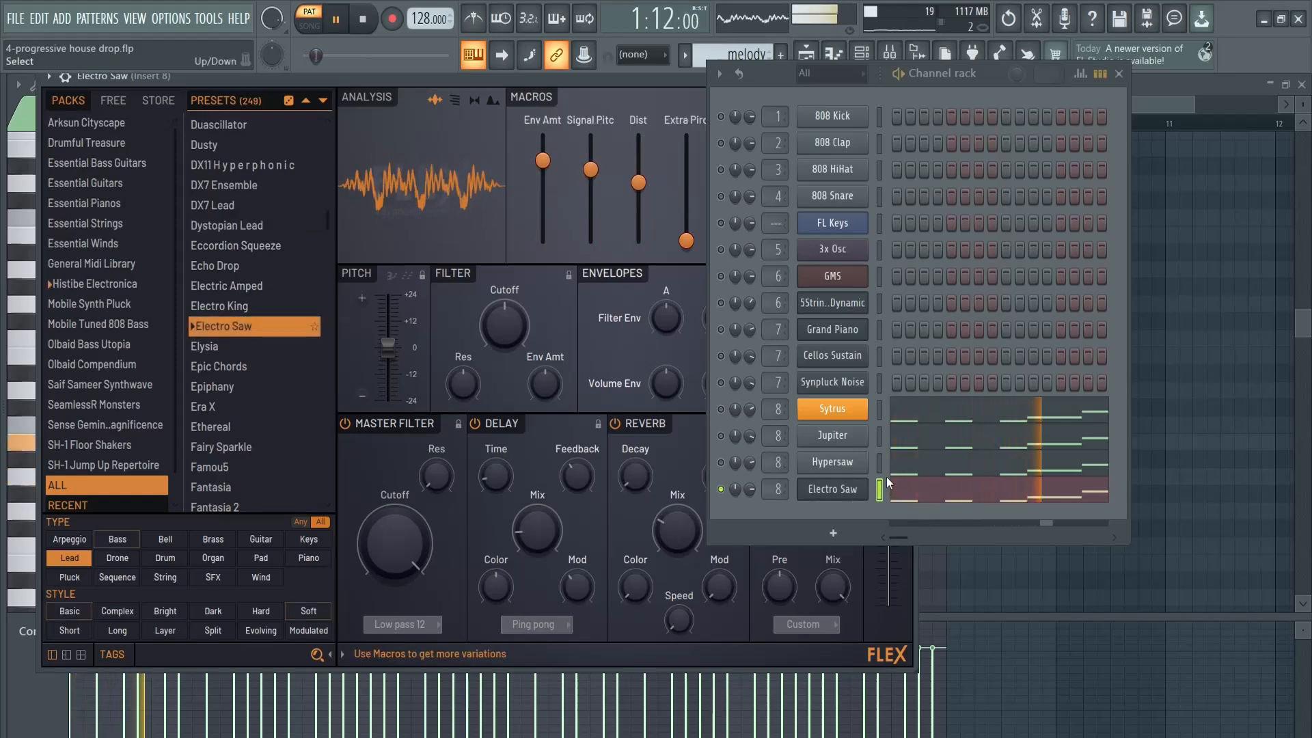
{"action": "key", "text": "space"}
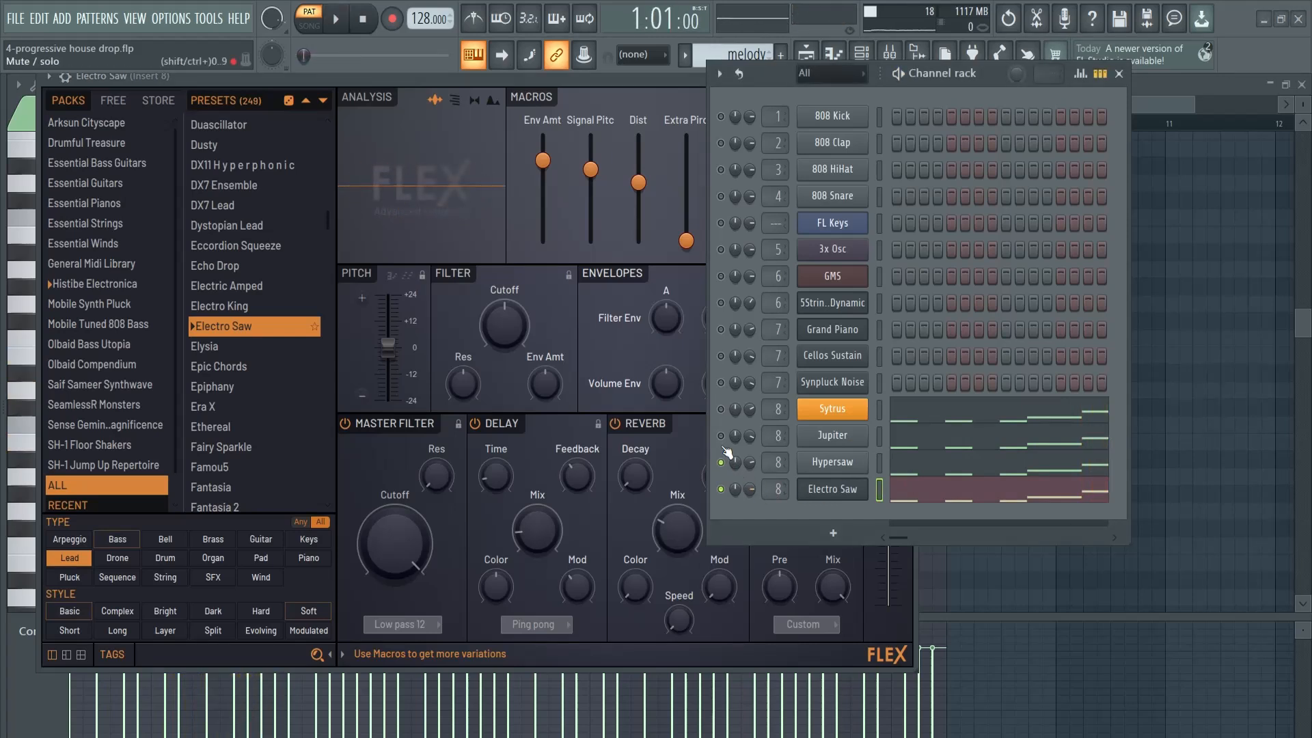
{"action": "left_click", "coordinate": [721, 410]}
{"action": "key", "text": "space"}
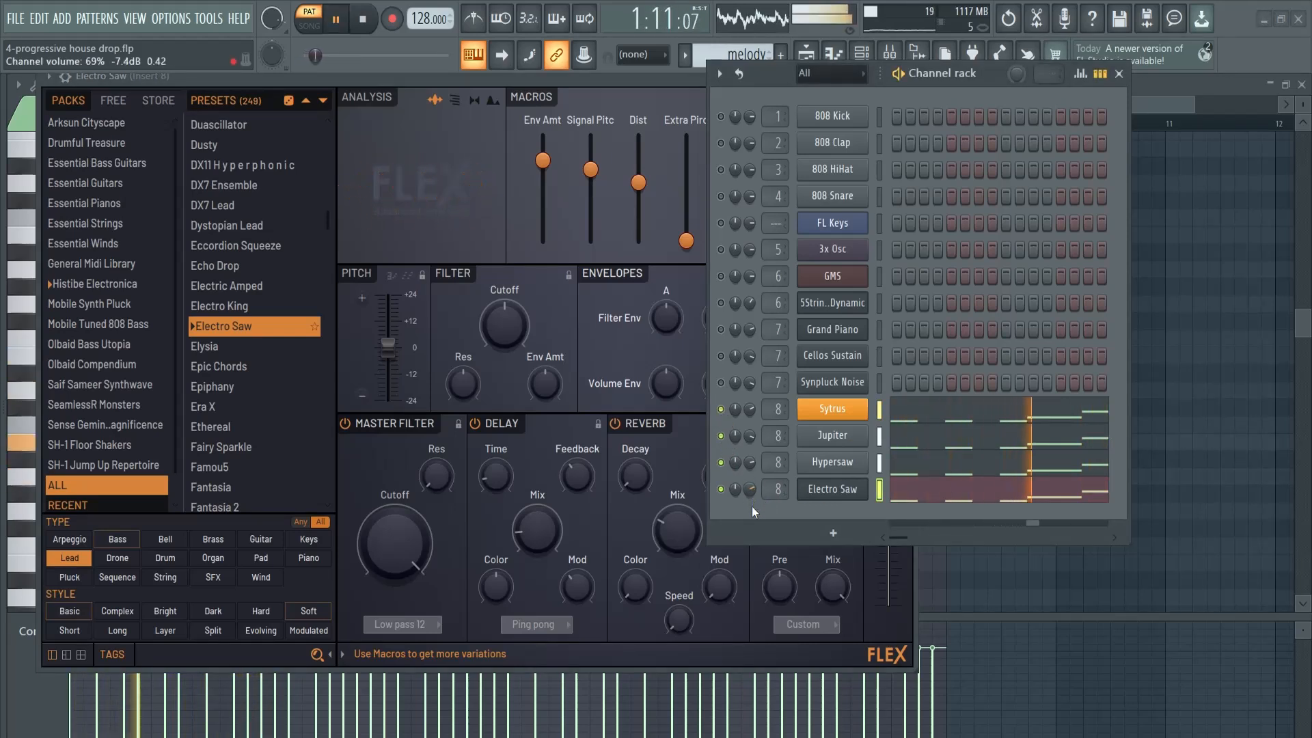
{"action": "key", "text": "space"}
Clone the Electro Saw channel, copy its melody notes into the clone, and solo the clone
{"action": "right_click", "coordinate": [832, 497]}
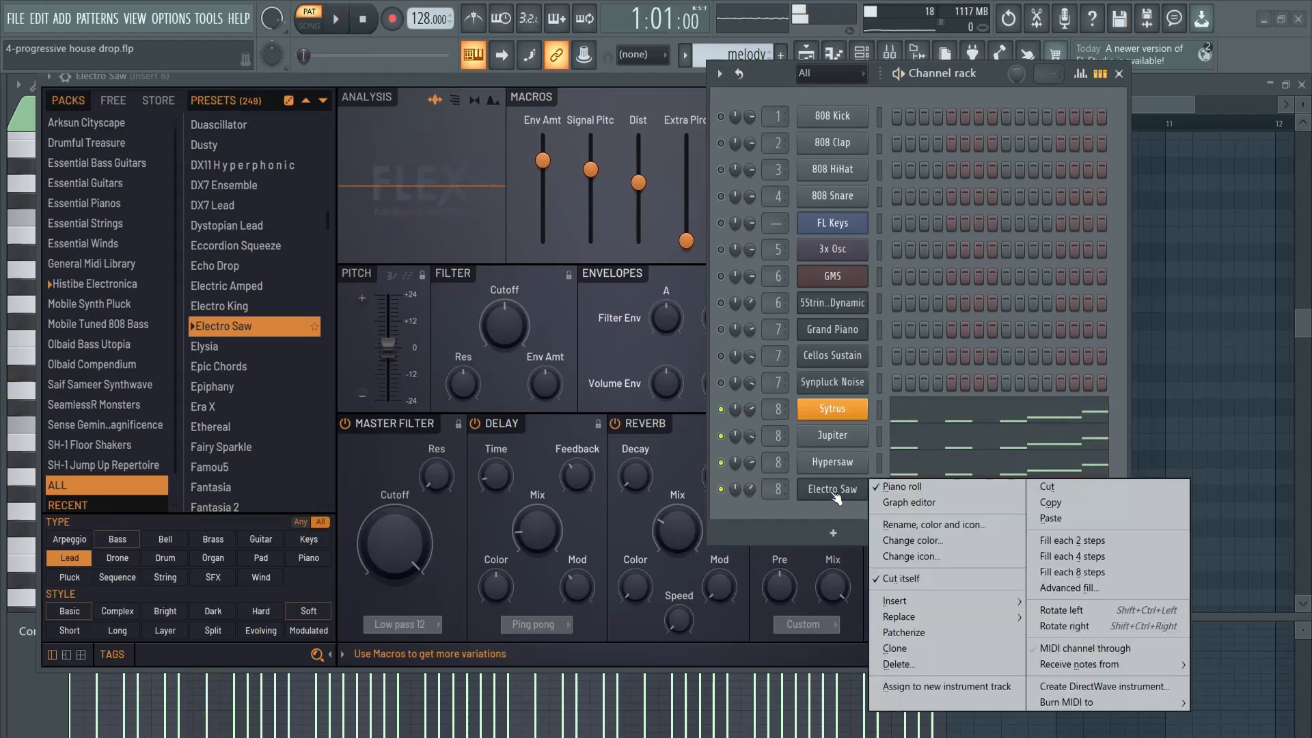
{"action": "left_click", "coordinate": [951, 650]}
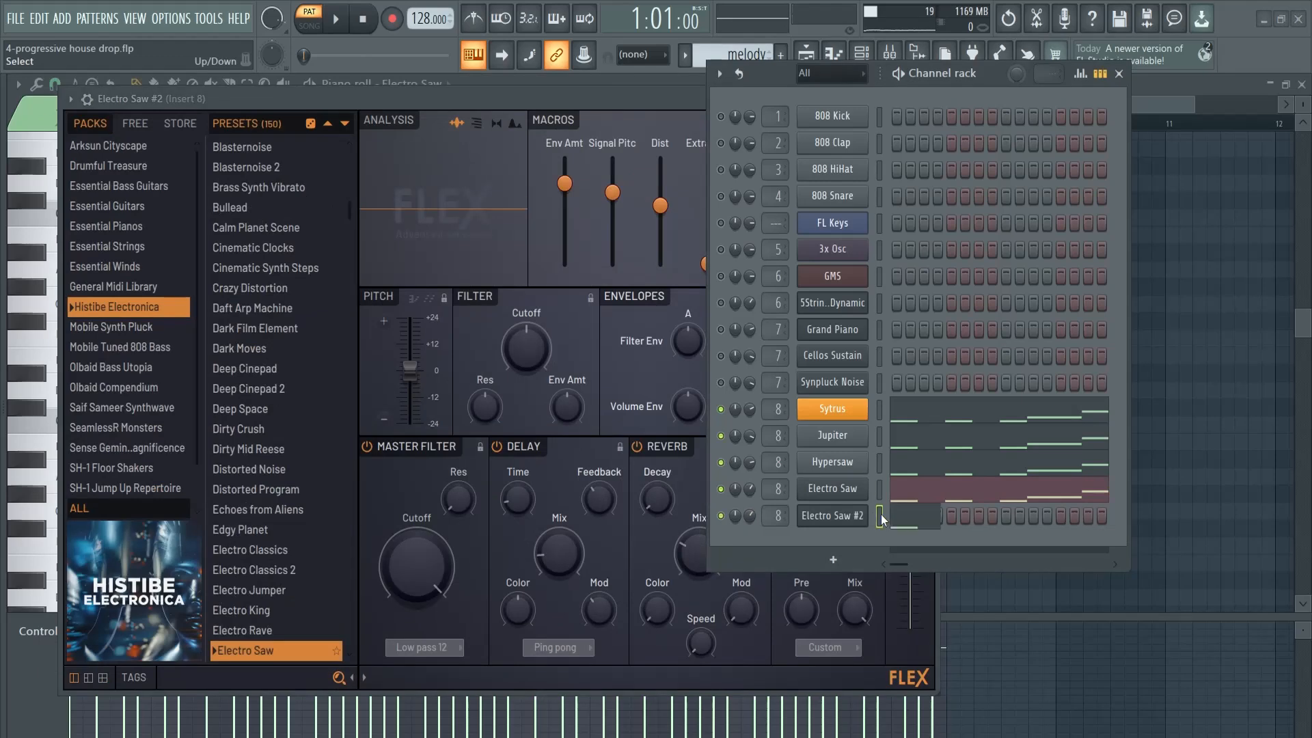
{"action": "left_click", "coordinate": [849, 517]}
{"action": "left_click", "coordinate": [849, 517]}
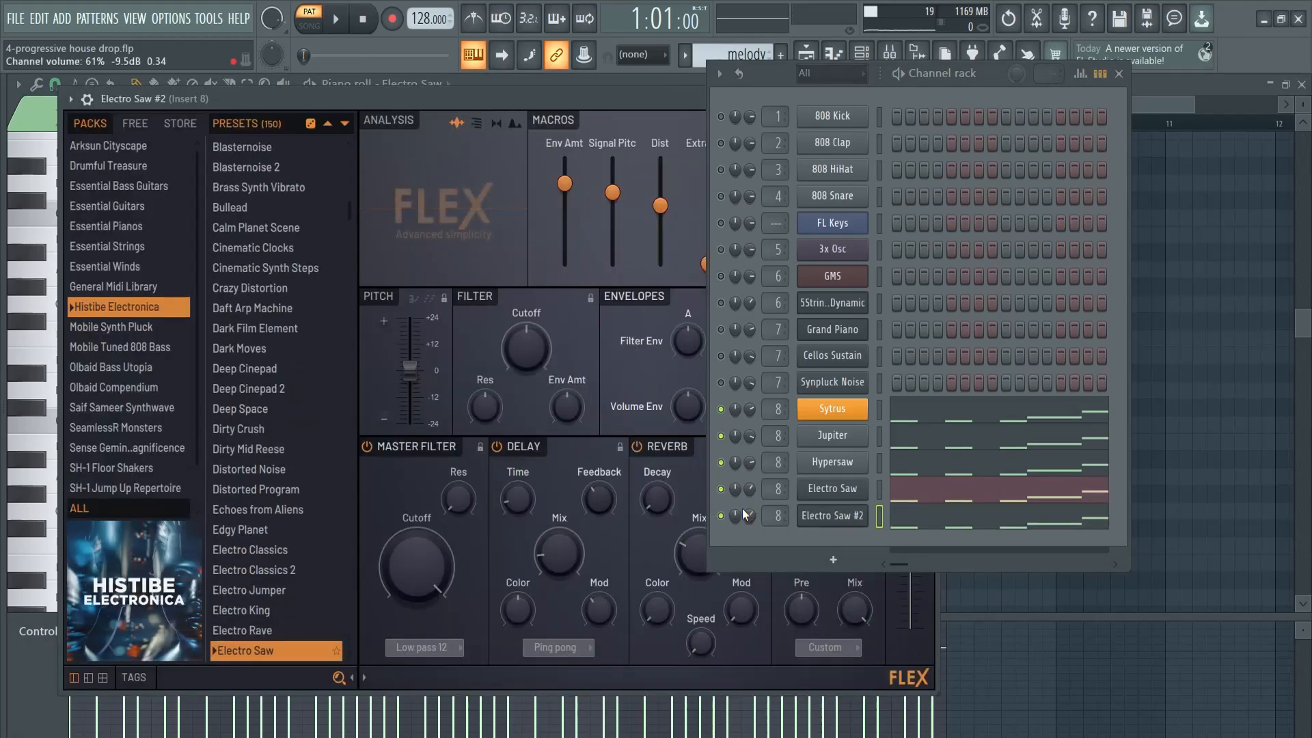
{"action": "key", "text": "space"}
Filter the clone's Histibe Electronica presets by the Lead type and audition leads such as Psycho Tabs 2
{"action": "scroll", "coordinate": [263, 567], "scroll_direction": "down", "scroll_amount": 6}
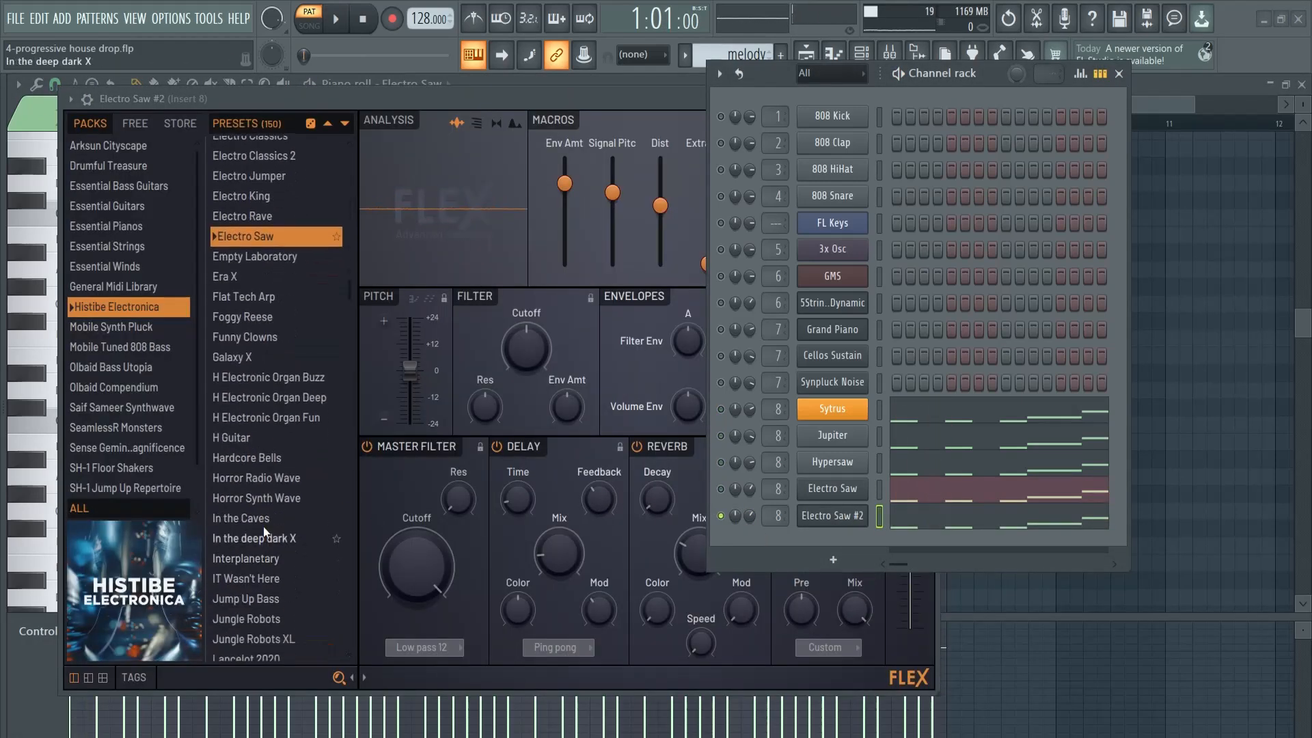
{"action": "scroll", "coordinate": [272, 540], "scroll_direction": "down", "scroll_amount": 4}
{"action": "left_click", "coordinate": [127, 677]}
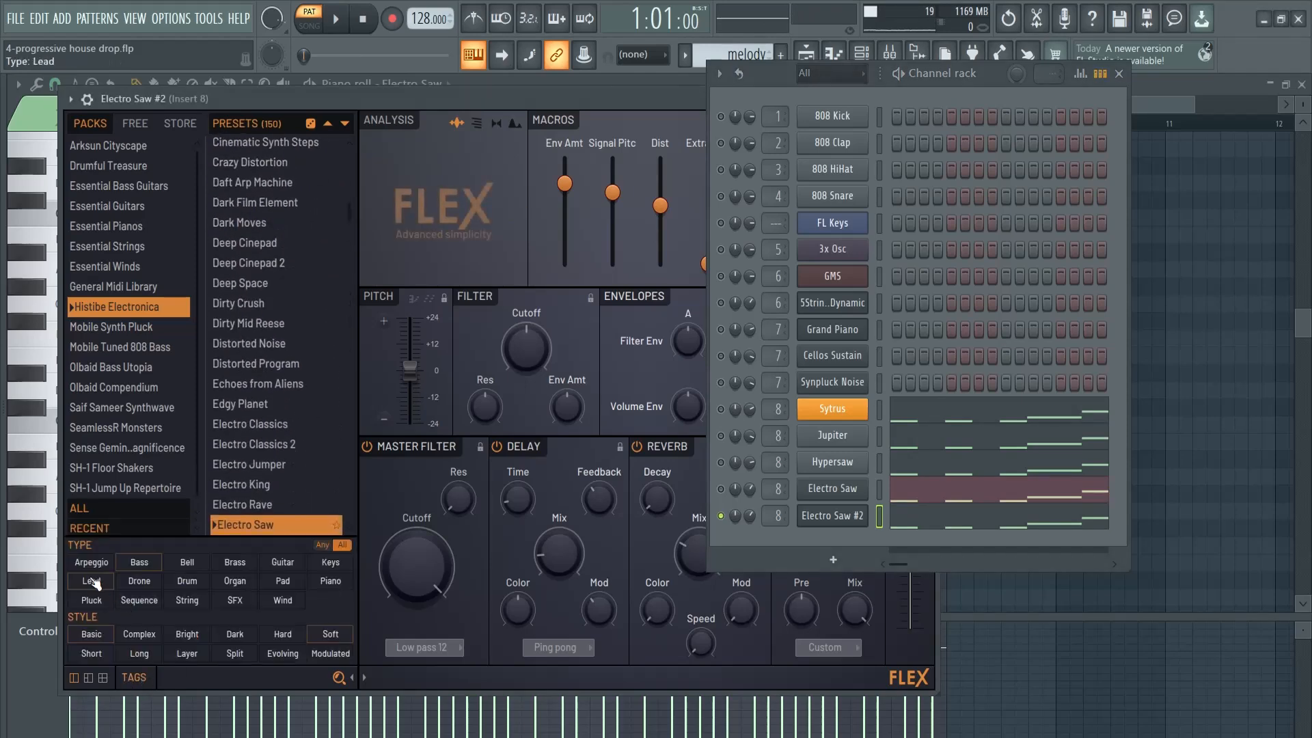
{"action": "left_click", "coordinate": [94, 583]}
{"action": "scroll", "coordinate": [259, 488], "scroll_direction": "down", "scroll_amount": 2}
{"action": "left_click", "coordinate": [266, 393]}
{"action": "left_click", "coordinate": [266, 415]}
{"action": "scroll", "coordinate": [277, 449], "scroll_direction": "down", "scroll_amount": 3}
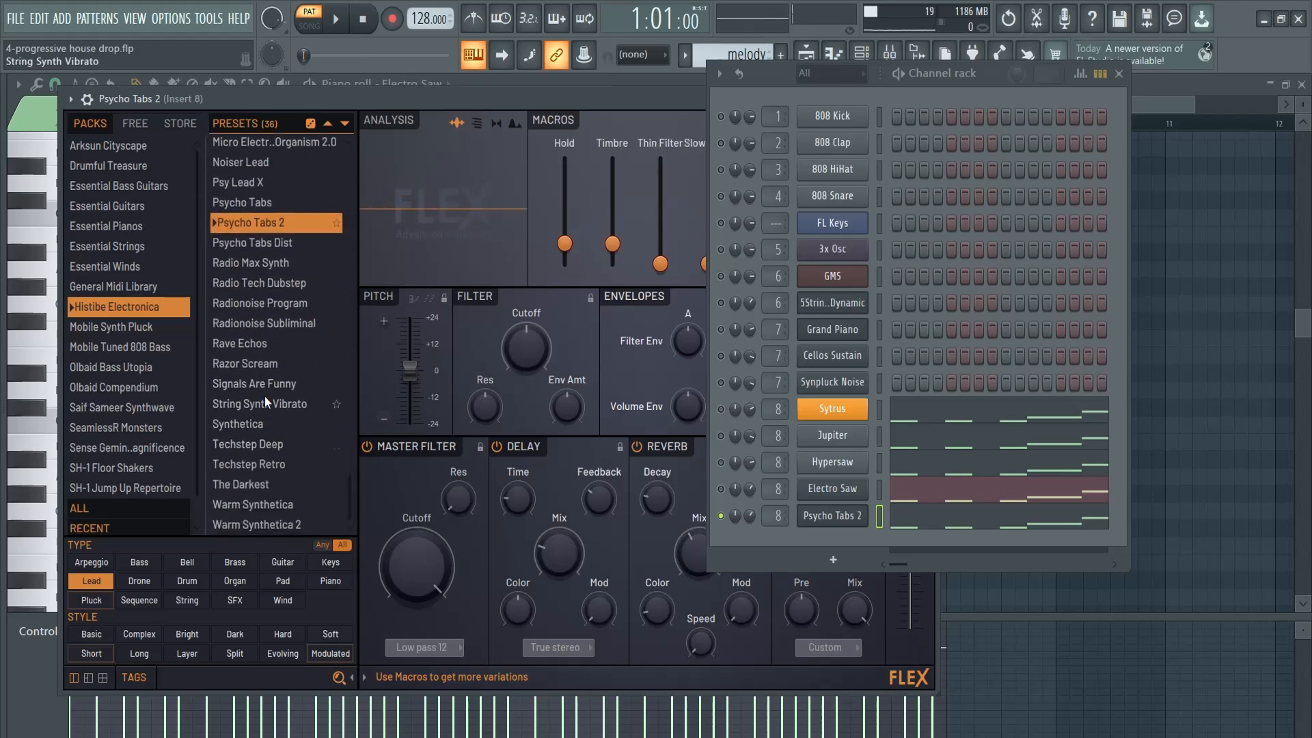
{"action": "left_click", "coordinate": [265, 397]}
Widen the Lead presets to all FLEX packs and audition Warm Synthetica and Vinegar
{"action": "left_click", "coordinate": [89, 504]}
{"action": "scroll", "coordinate": [232, 486], "scroll_direction": "down", "scroll_amount": 6}
{"action": "scroll", "coordinate": [253, 471], "scroll_direction": "down", "scroll_amount": 5}
{"action": "left_click", "coordinate": [260, 395]}
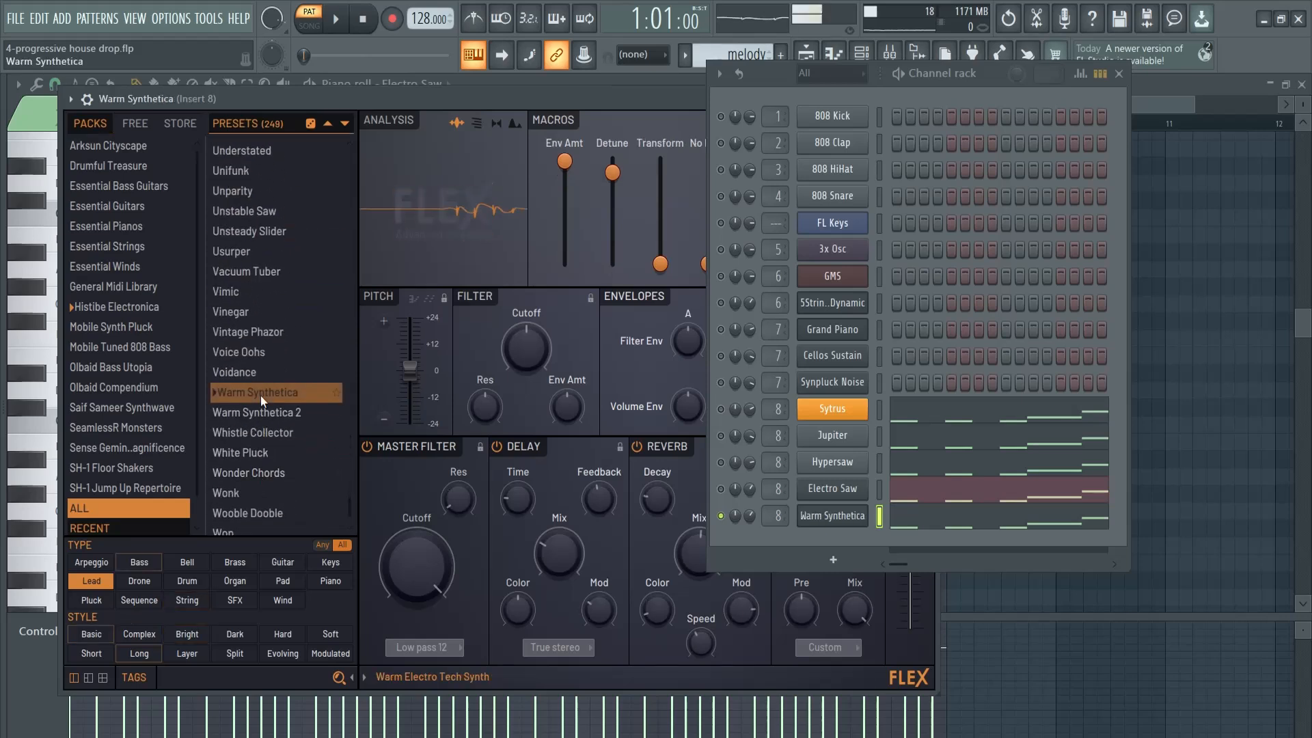
{"action": "left_click", "coordinate": [251, 313]}
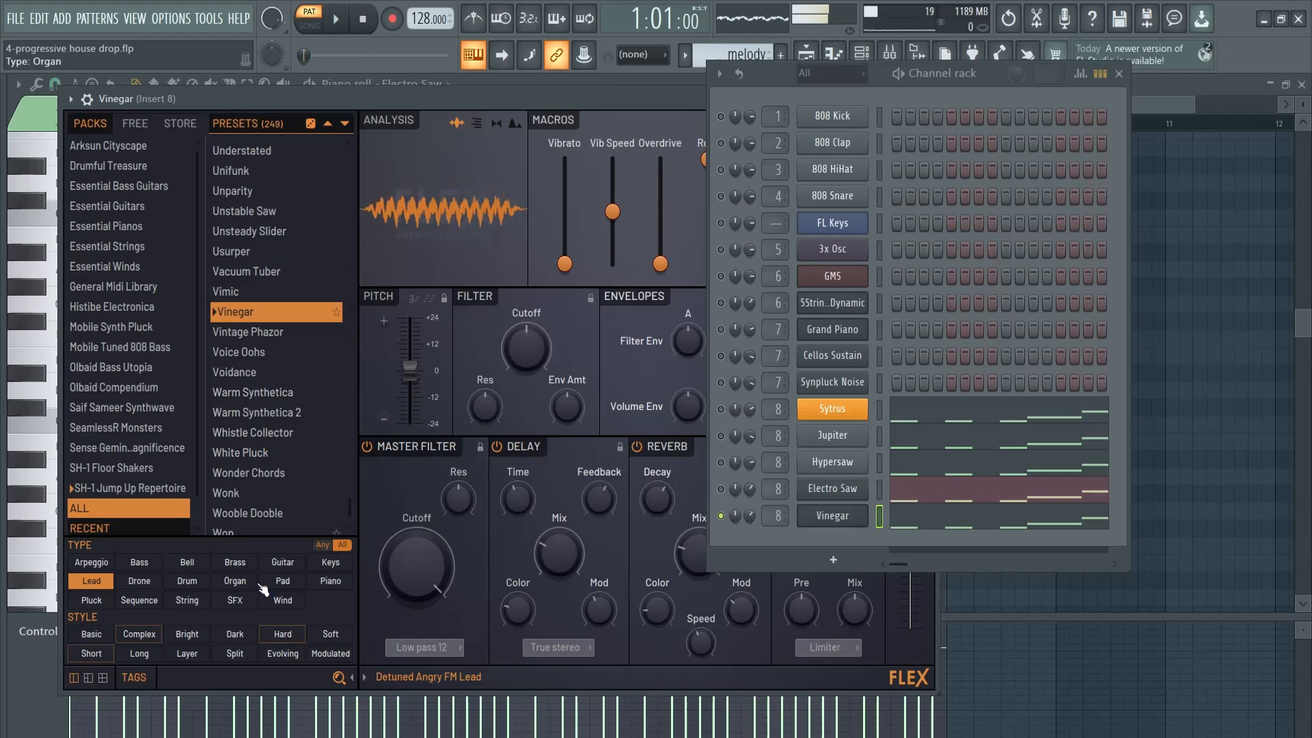
Search the lead presets for "saw" and load the Saw Wave preset
{"action": "type", "text": "saw"}
{"action": "left_click", "coordinate": [264, 229]}
{"action": "left_click", "coordinate": [257, 205]}
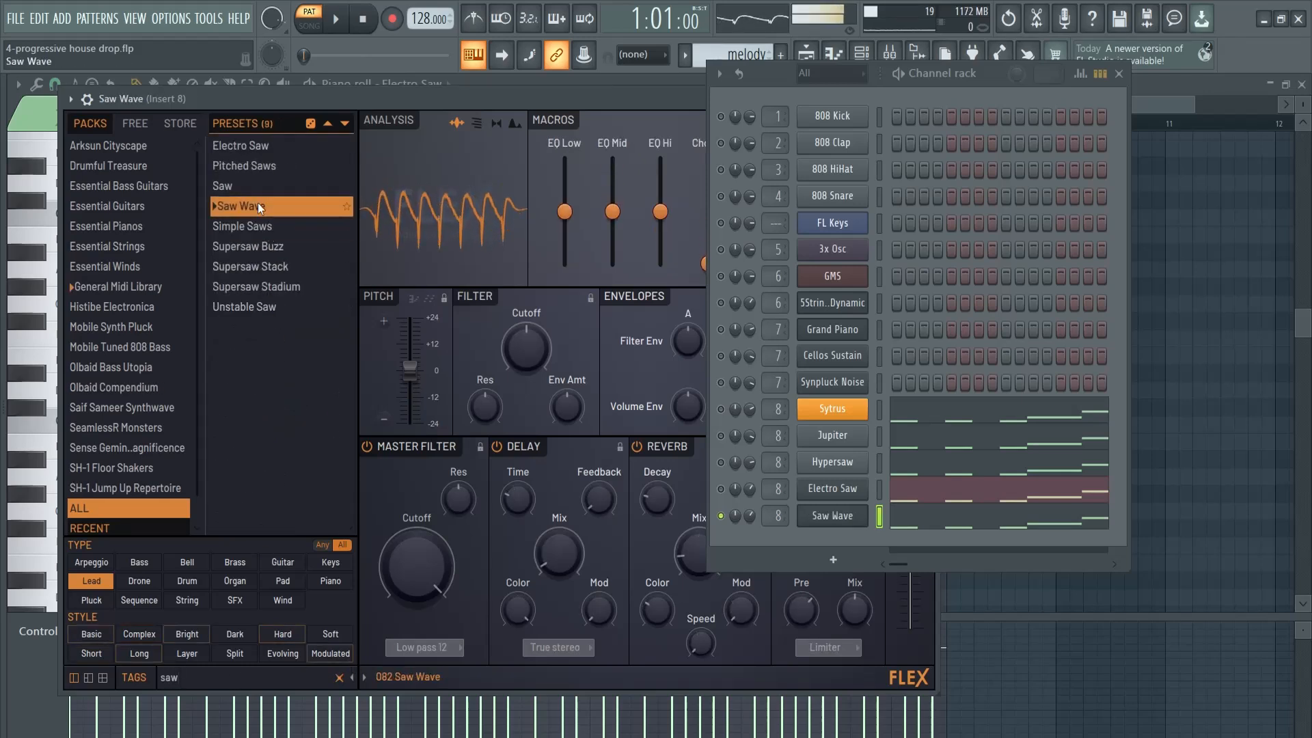
{"action": "left_click", "coordinate": [259, 205]}
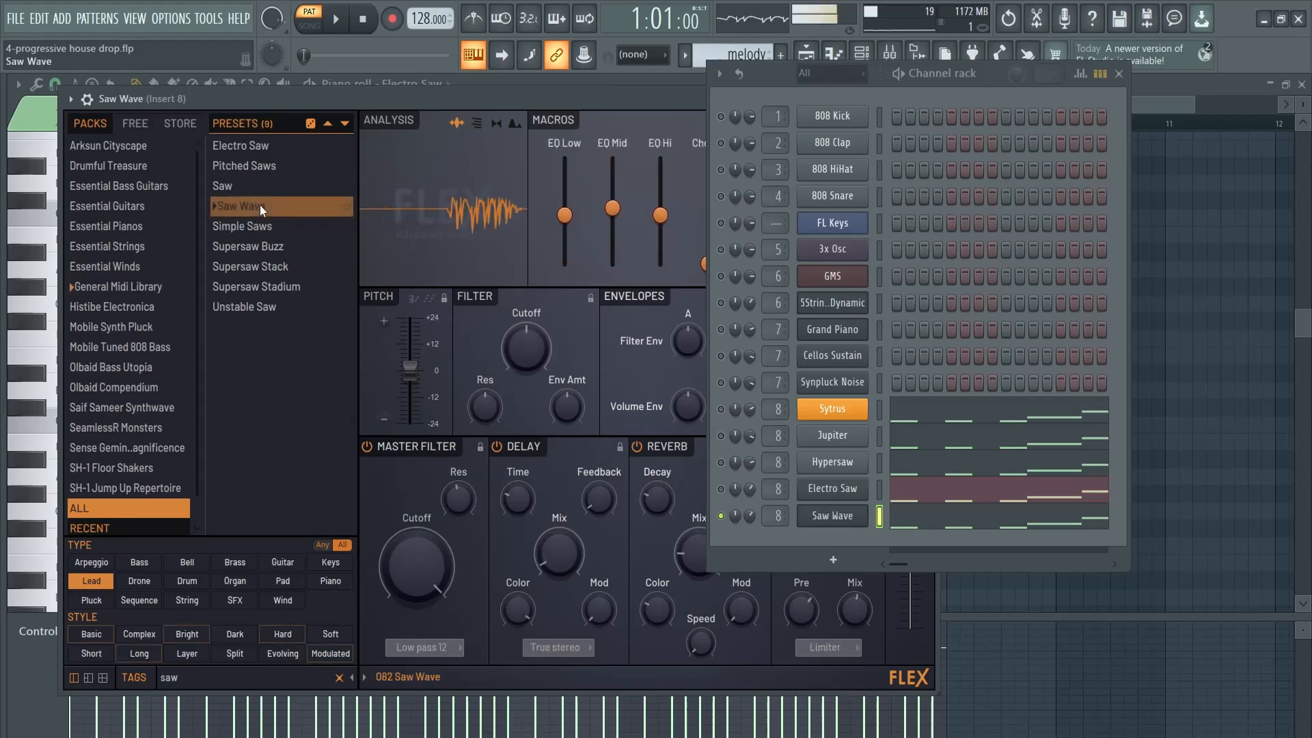
Play the soloed Saw Wave melody and show its notes in the piano roll
{"action": "left_click_drag", "start_coordinate": [669, 103], "coordinate": [604, 104]}
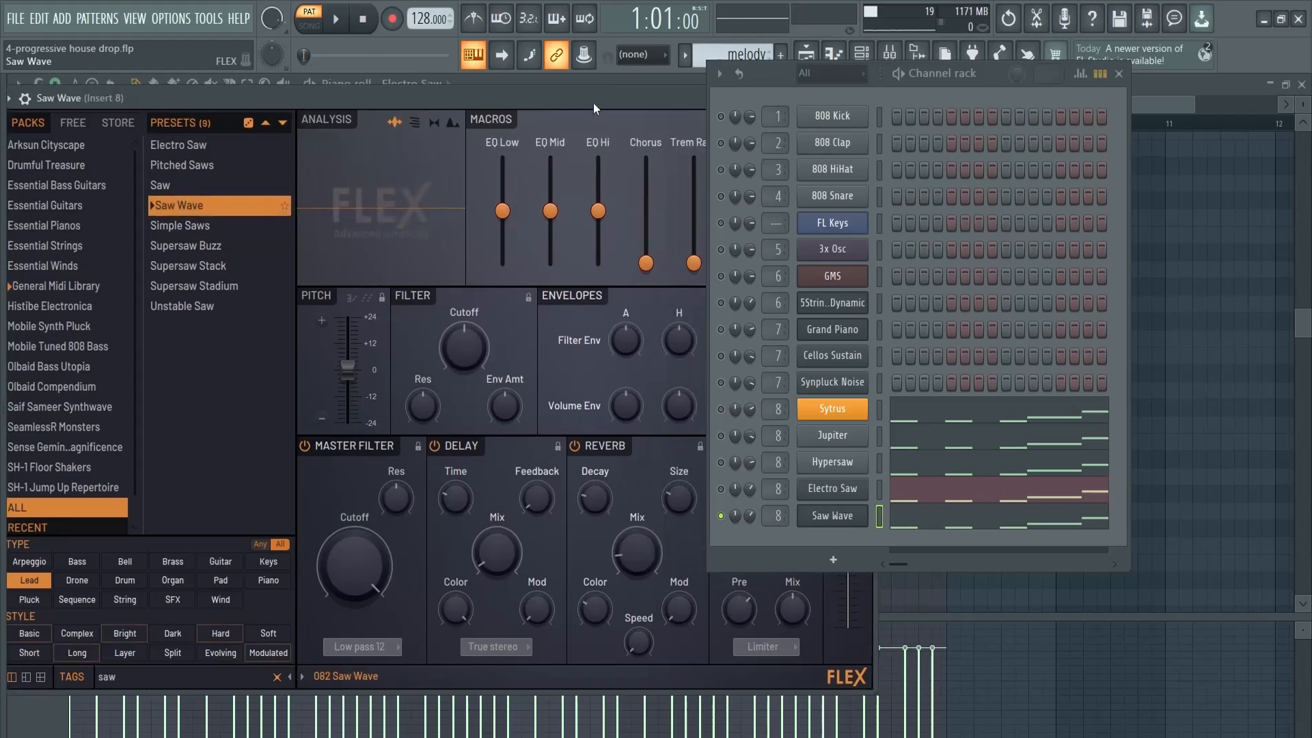
{"action": "key", "text": "space"}
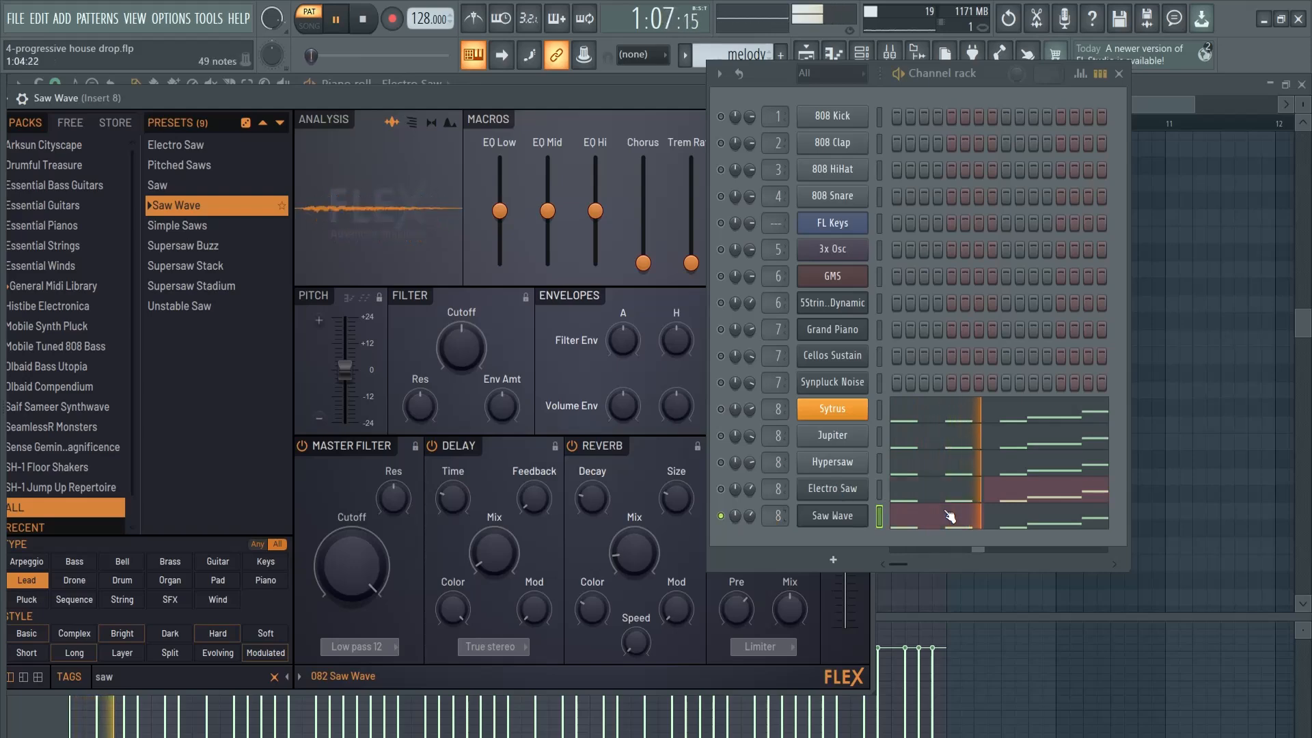
{"action": "left_click", "coordinate": [909, 523]}
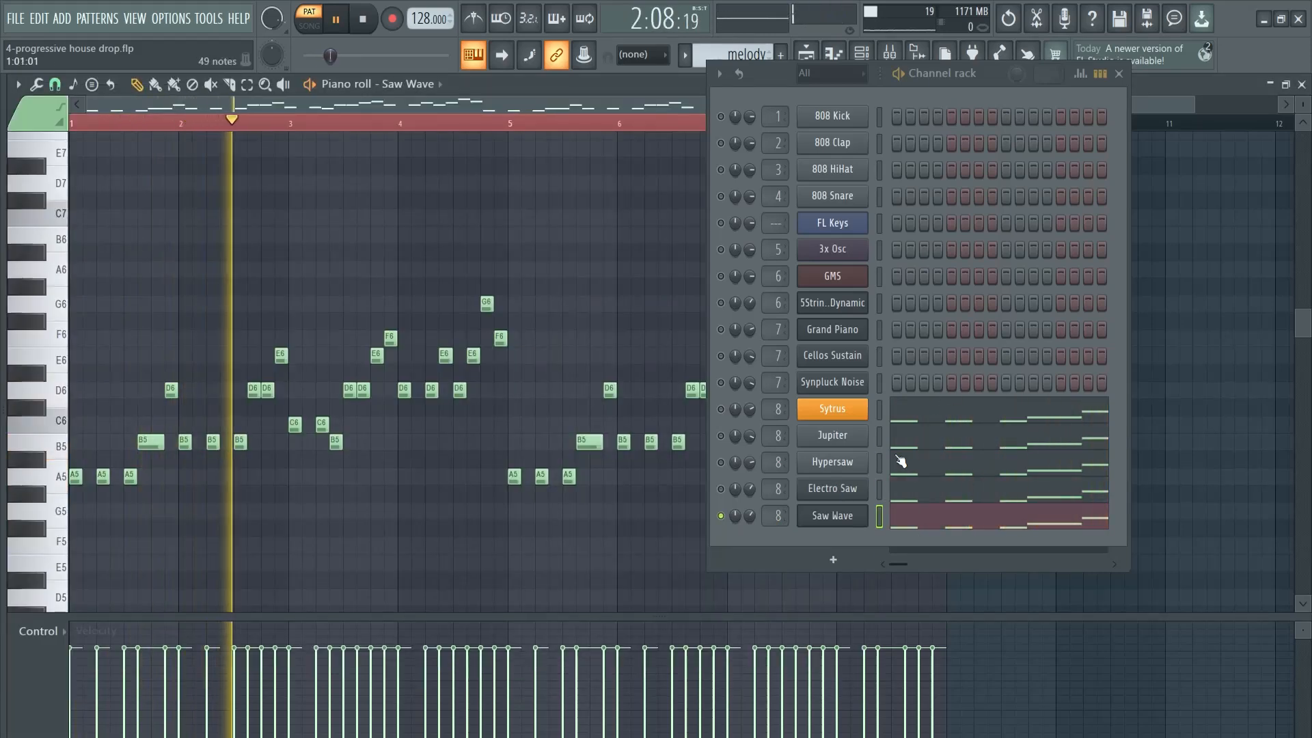
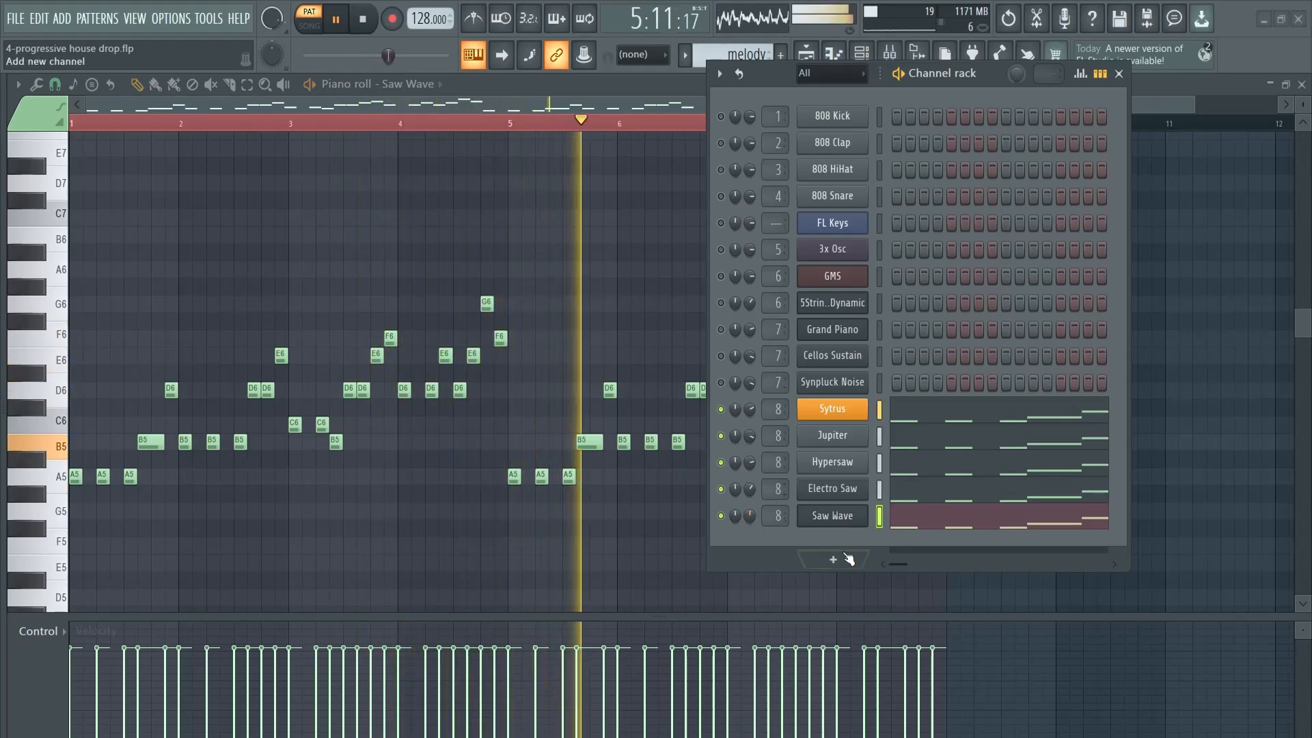
Add Kickstart 2 to the first effect slot of the melody's mixer track, Insert 8, and preview the sidechained melody
{"action": "left_click", "coordinate": [1119, 74]}
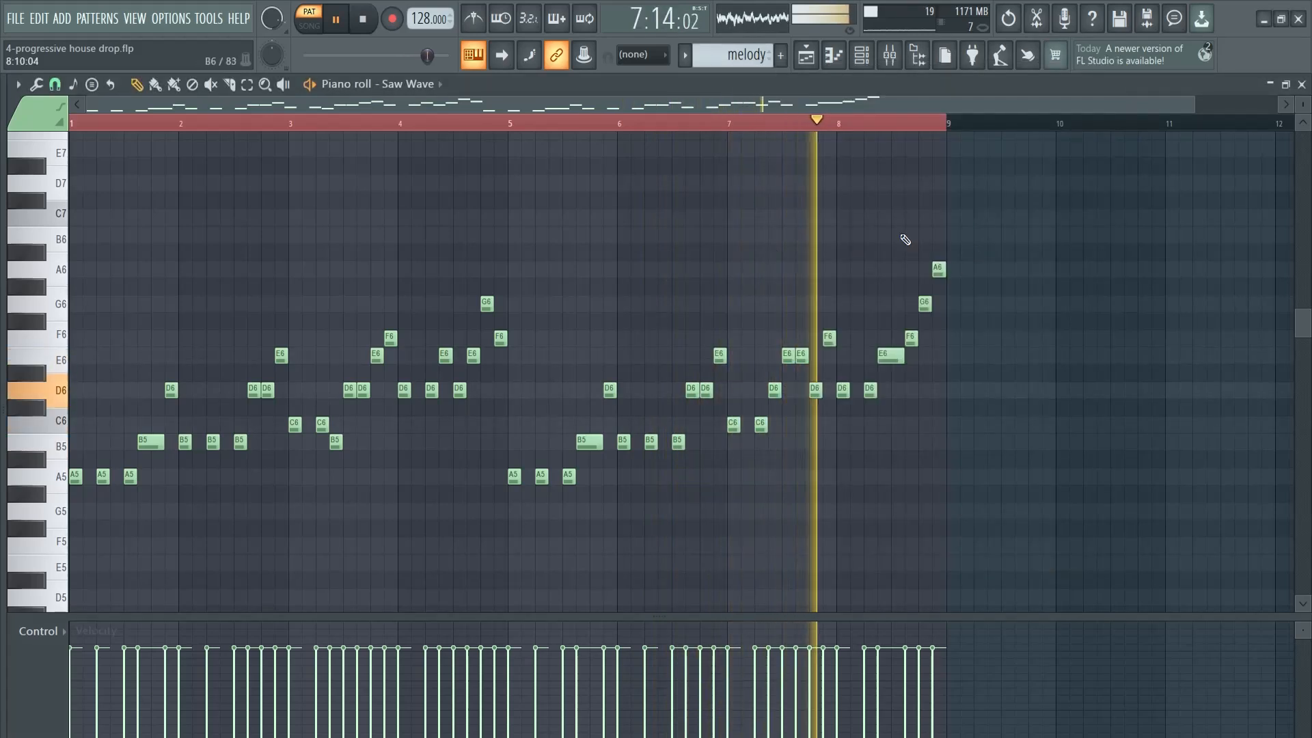
{"action": "key", "text": "space"}
{"action": "key", "text": "F6"}
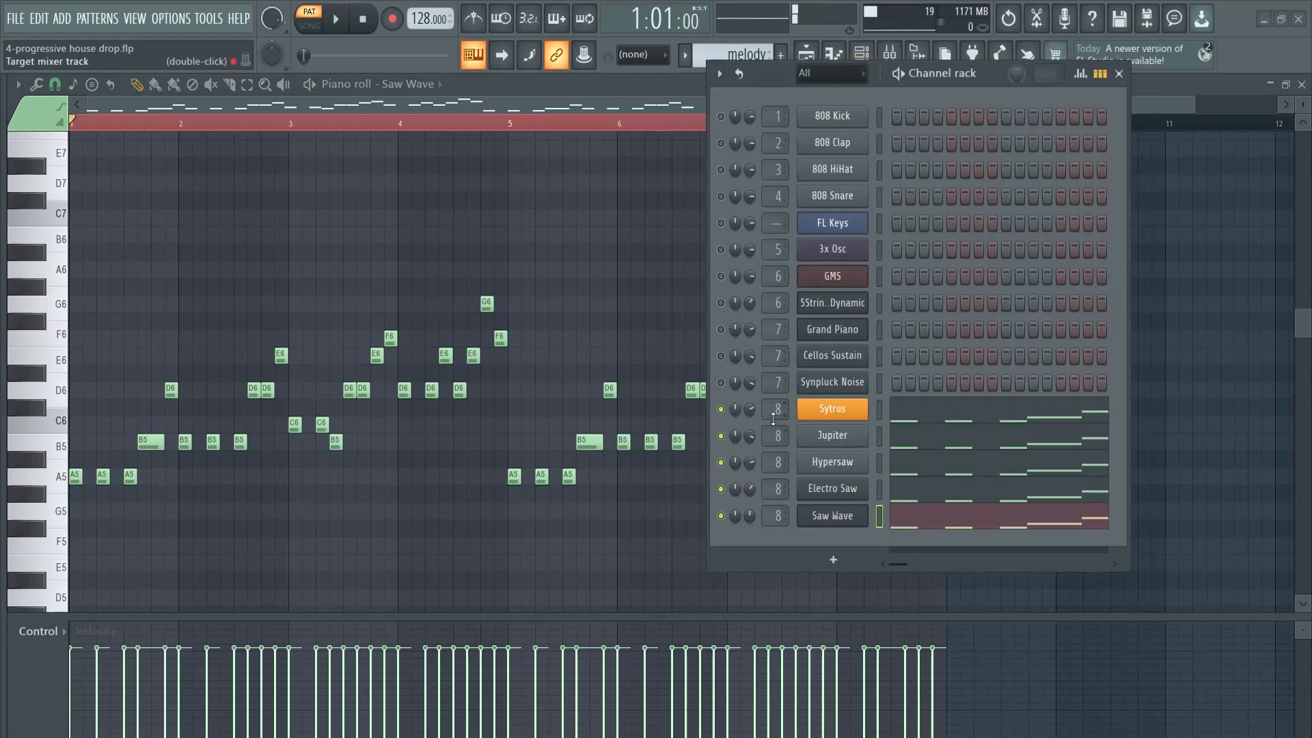
{"action": "key", "text": "F9"}
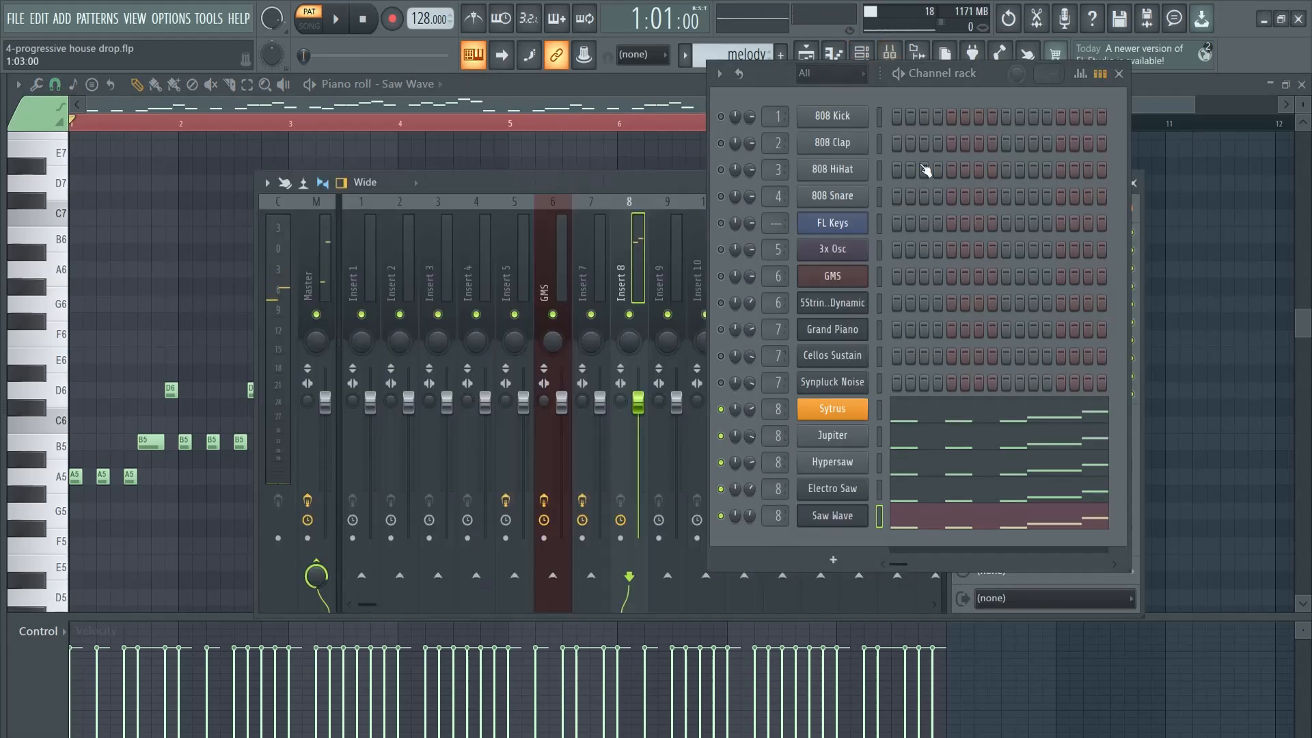
{"action": "left_click", "coordinate": [1120, 75]}
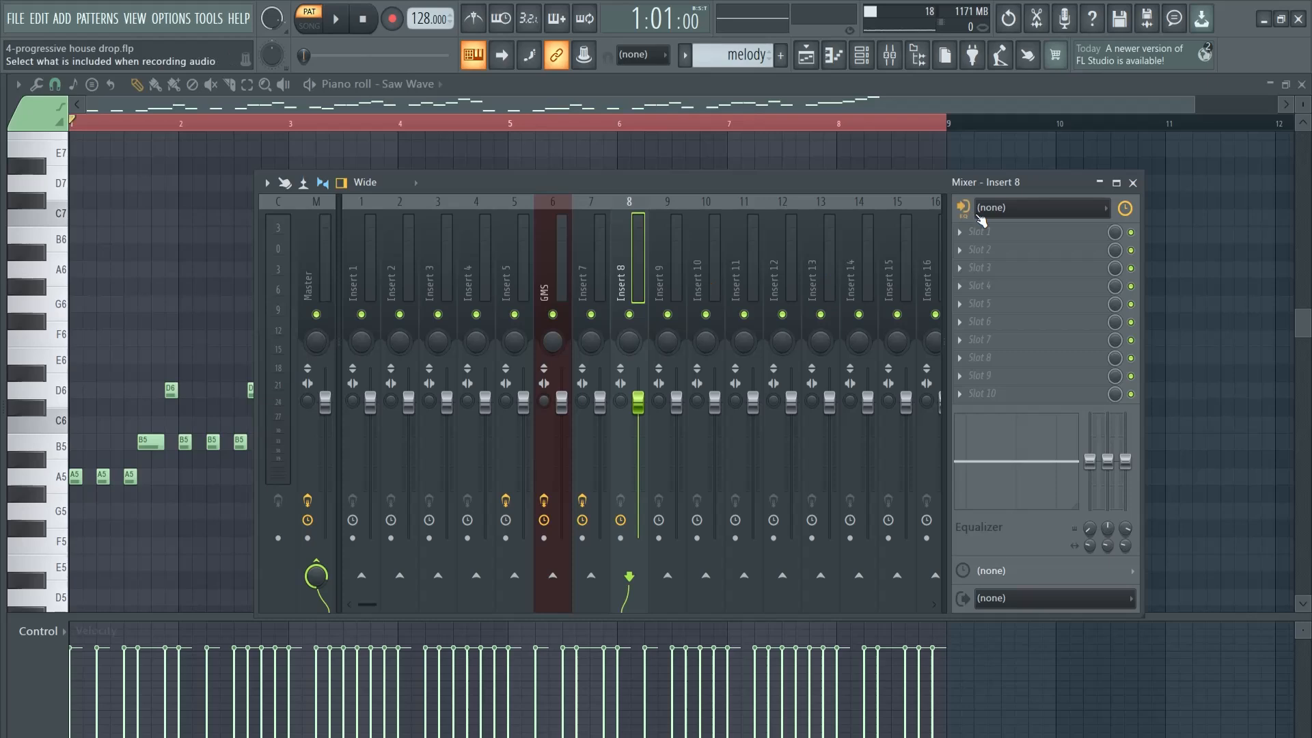
{"action": "left_click", "coordinate": [996, 232]}
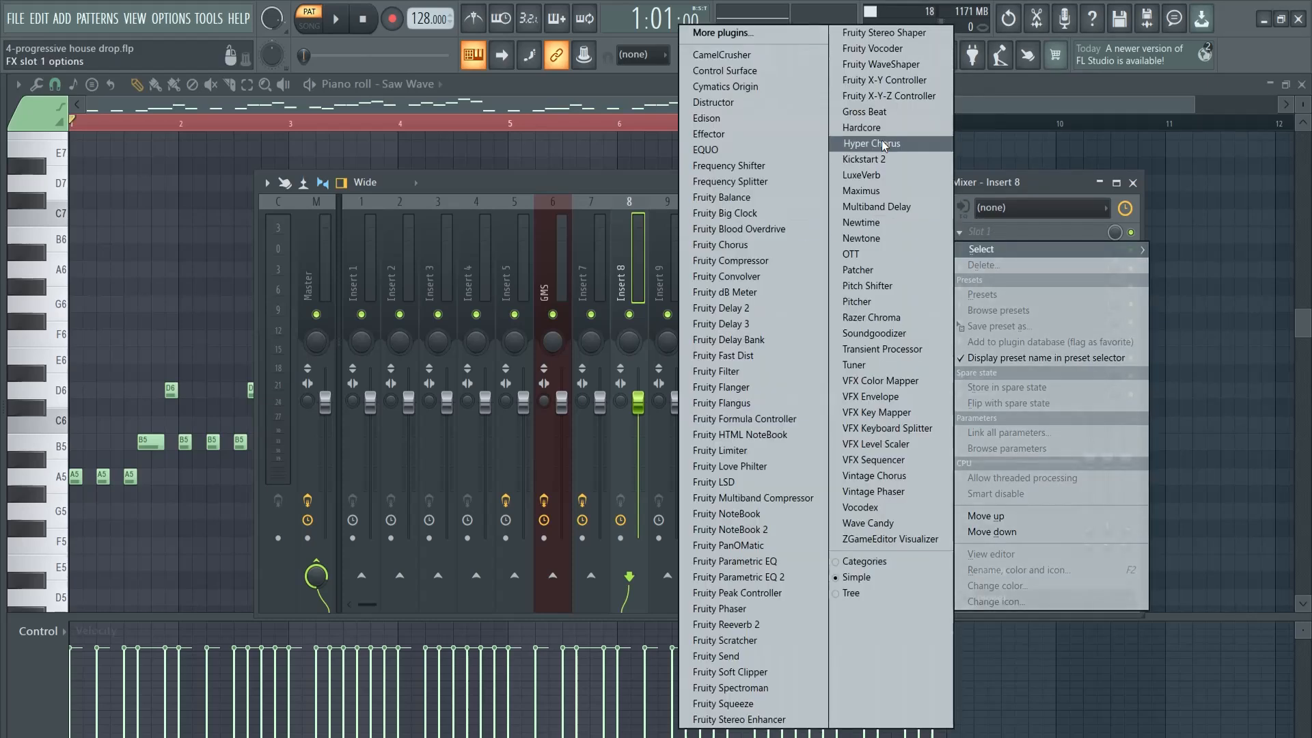
{"action": "left_click", "coordinate": [862, 159]}
{"action": "key", "text": "space"}
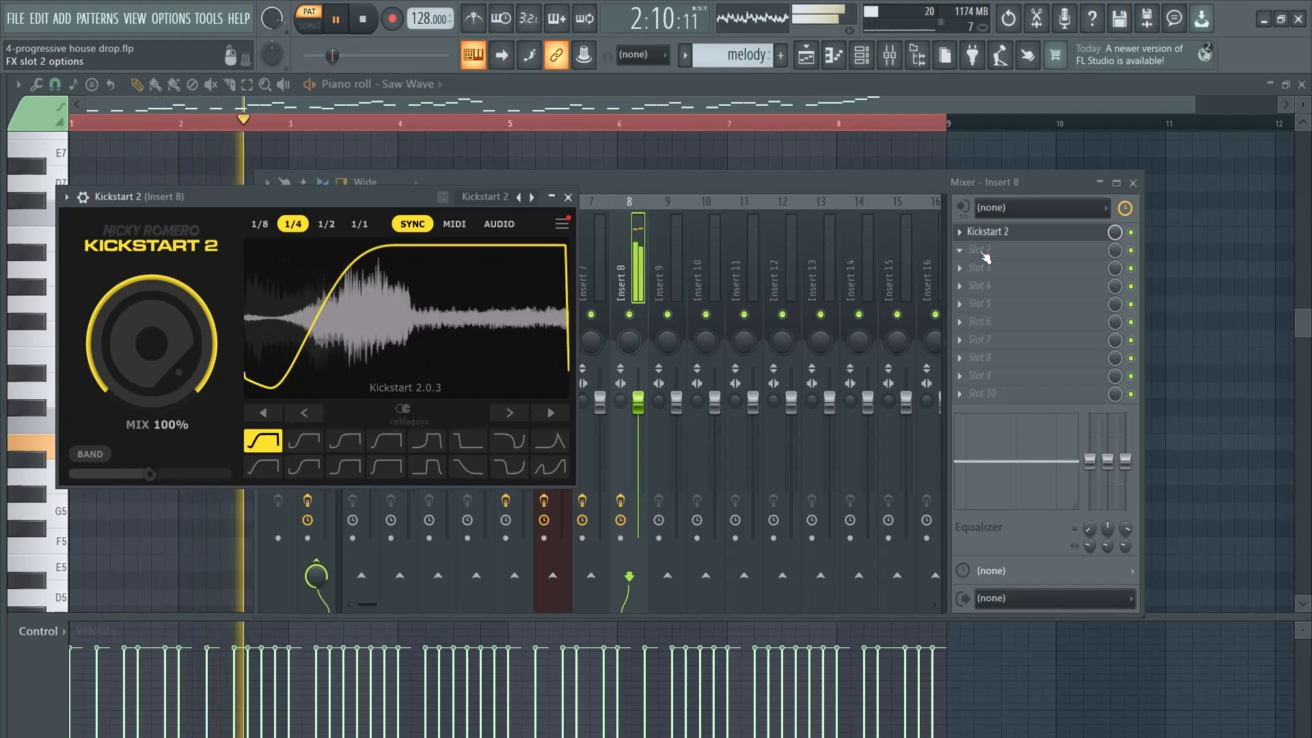
{"action": "key", "text": "space"}
Add Fruity Reeverb 2 to the second slot of Insert 8 and compare the melody with the reverb off and on
{"action": "left_click", "coordinate": [985, 250]}
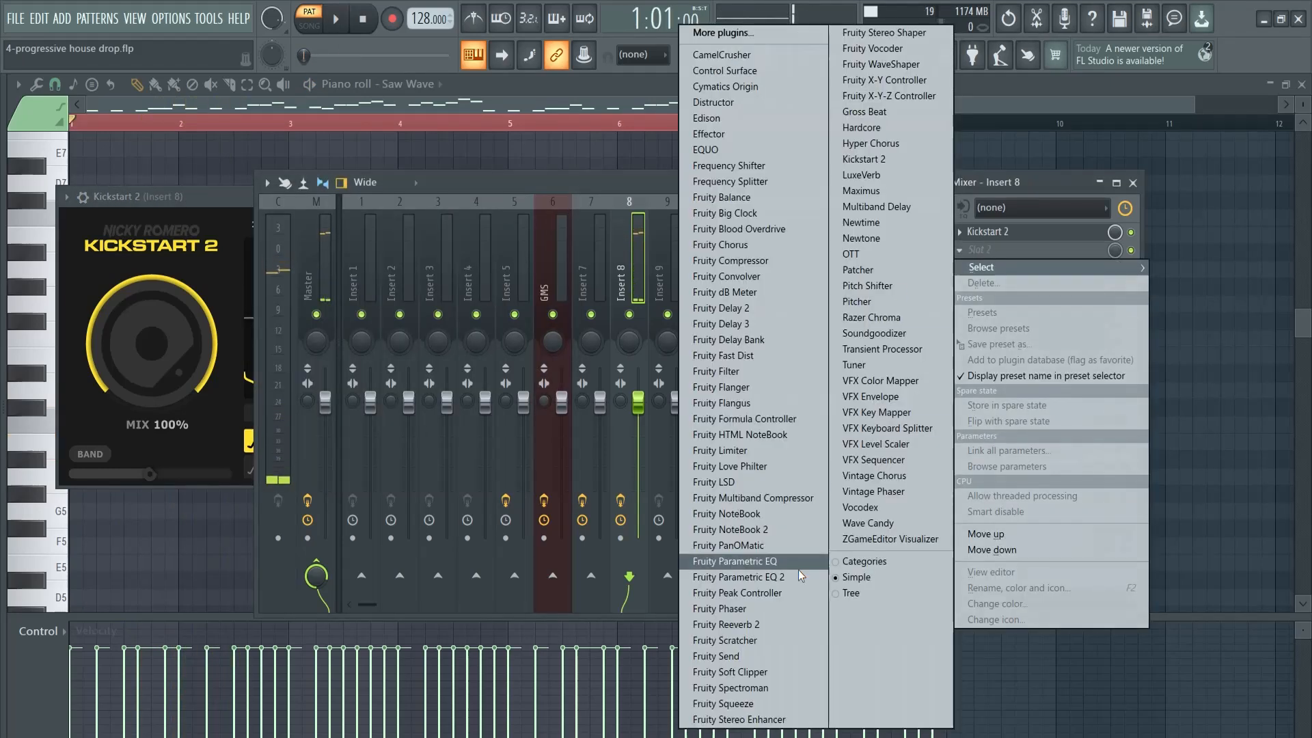
{"action": "left_click", "coordinate": [726, 625]}
{"action": "key", "text": "space"}
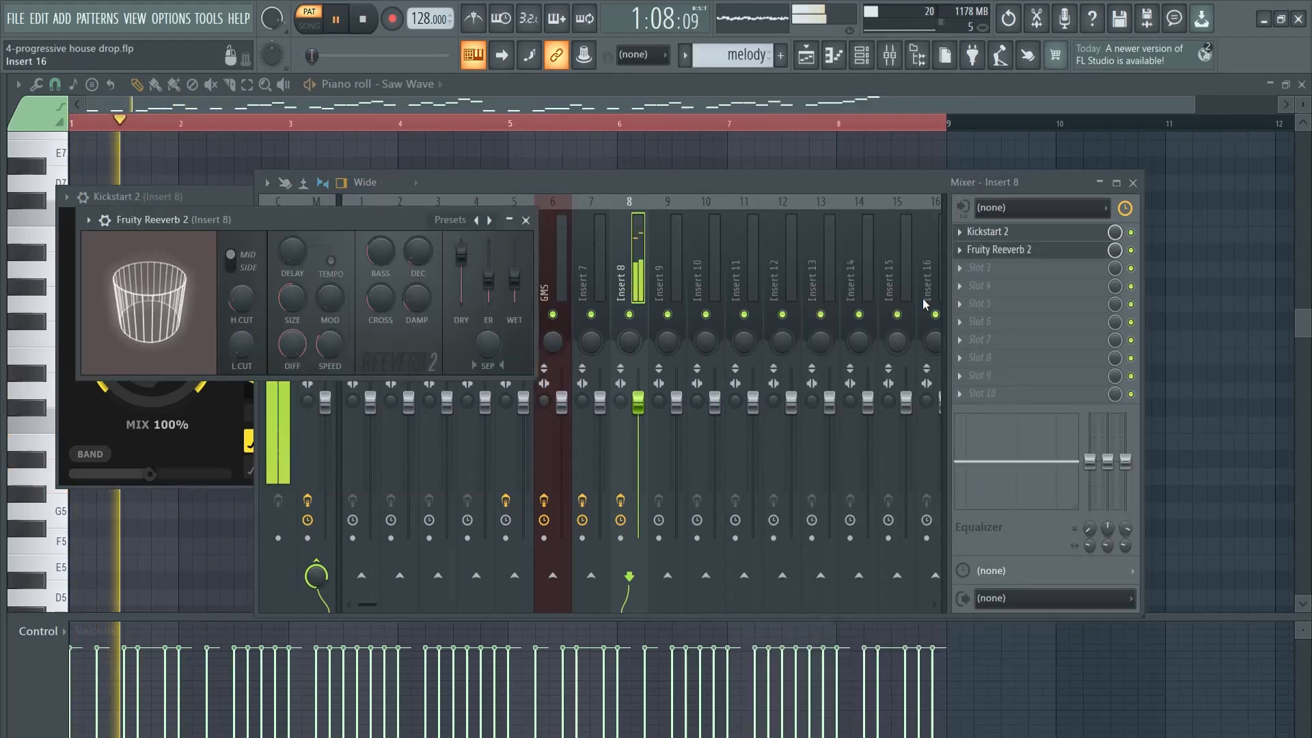
{"action": "left_click", "coordinate": [1131, 249]}
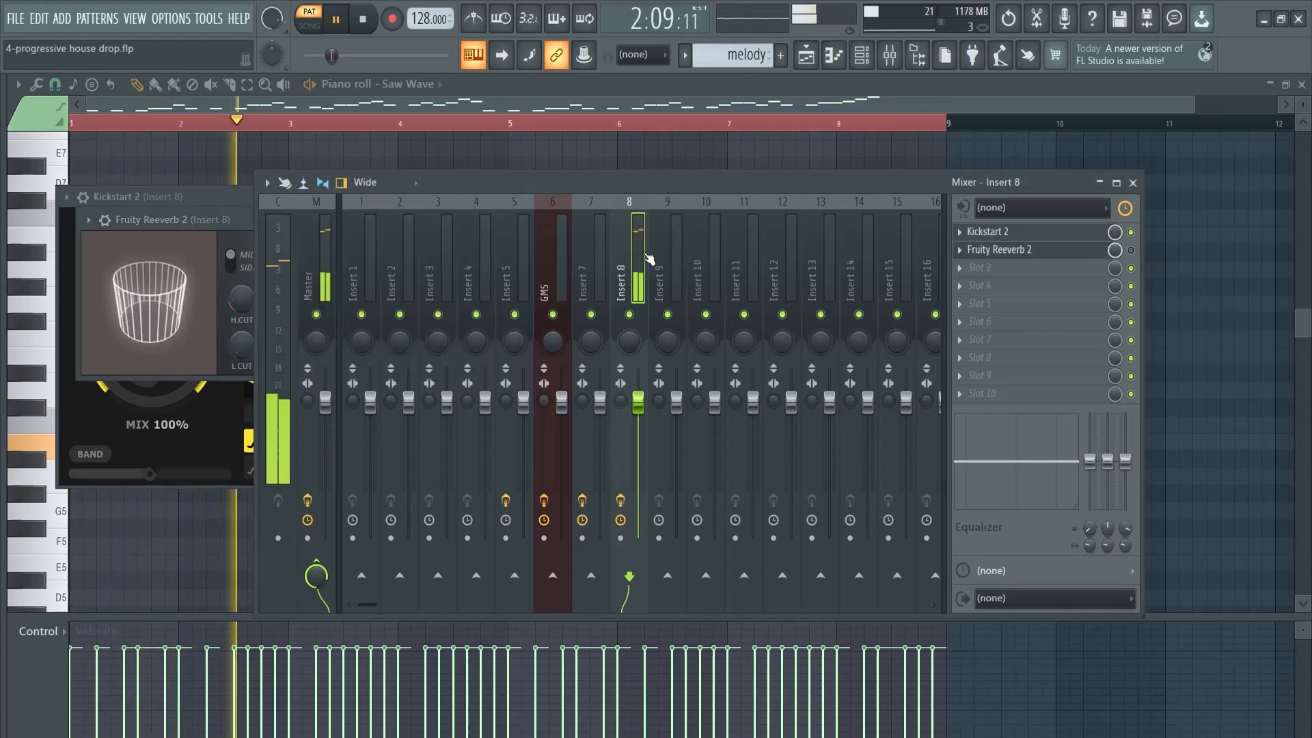
{"action": "left_click", "coordinate": [1131, 250]}
Increase the reverb's size, set its wet level to 57% and reduce the mix level of its effect slot
{"action": "left_click_drag", "start_coordinate": [229, 215], "coordinate": [248, 235]}
{"action": "left_click_drag", "start_coordinate": [305, 320], "coordinate": [305, 294]}
{"action": "scroll", "coordinate": [538, 301], "scroll_direction": "up", "scroll_amount": 5}
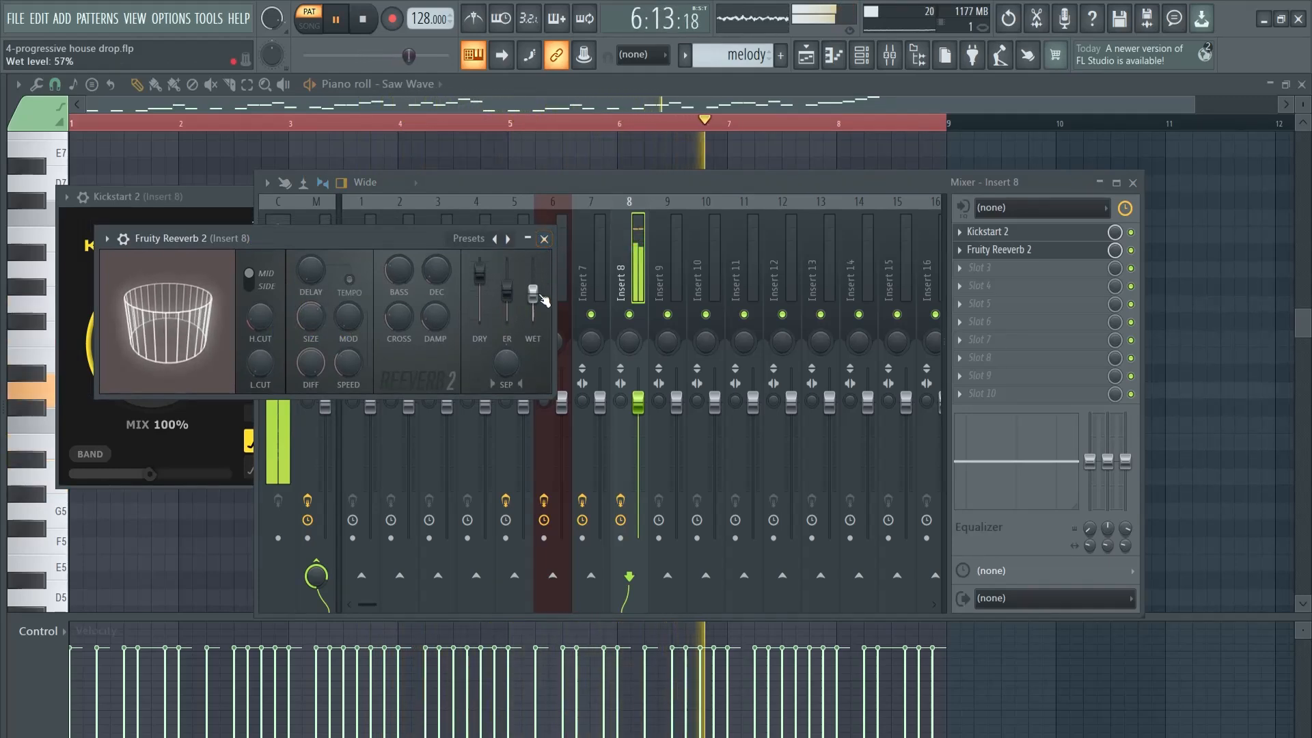
{"action": "left_click", "coordinate": [545, 239]}
{"action": "left_click_drag", "start_coordinate": [1115, 252], "coordinate": [1118, 268]}
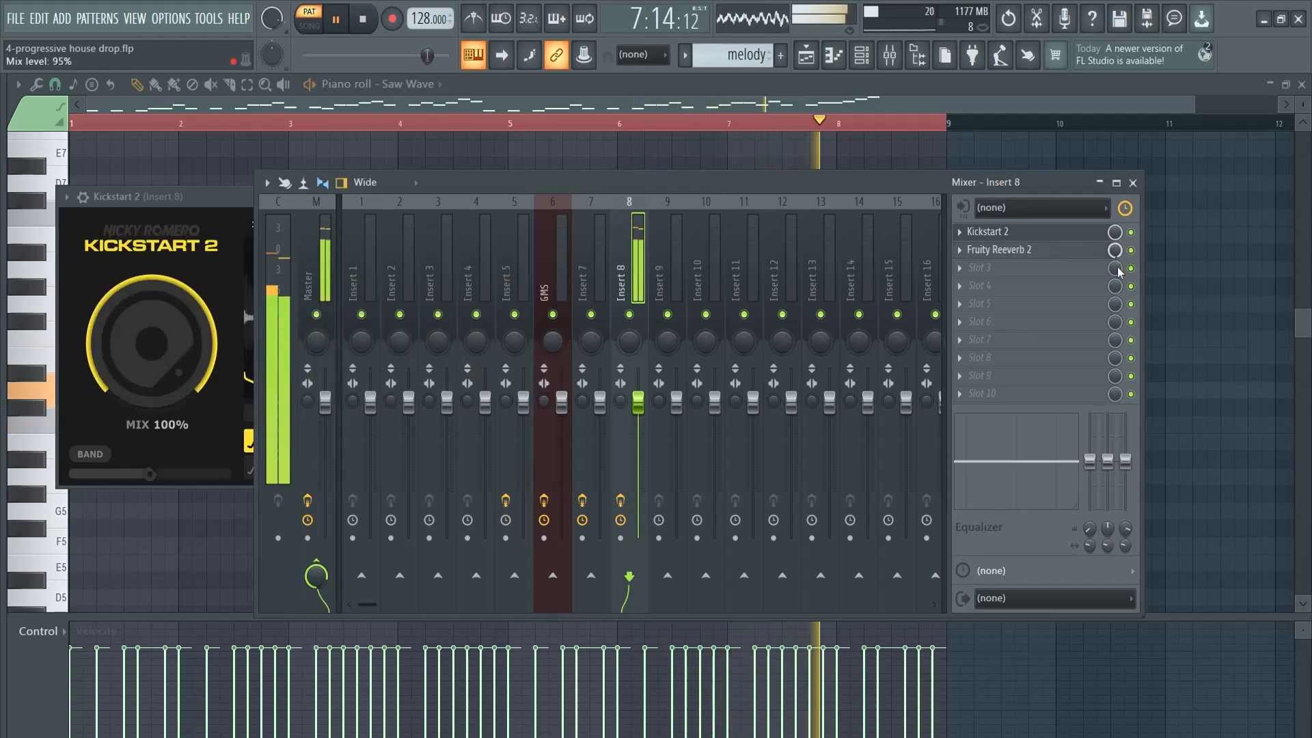
Add Fruity Parametric EQ 2 to the third slot of Insert 8 and load the 20Hz + 18kHz cut preset
{"action": "left_click", "coordinate": [985, 273]}
{"action": "left_click", "coordinate": [731, 577]}
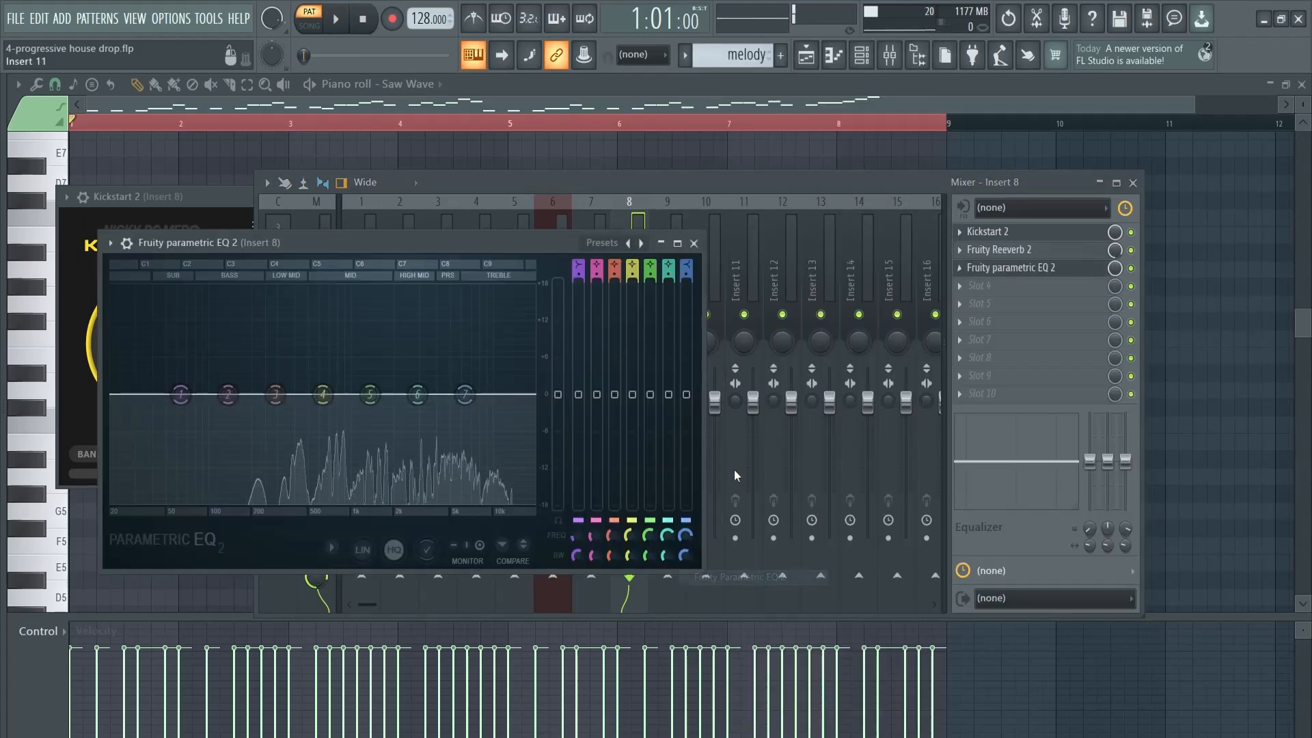
{"action": "key", "text": "space"}
{"action": "left_click", "coordinate": [608, 244]}
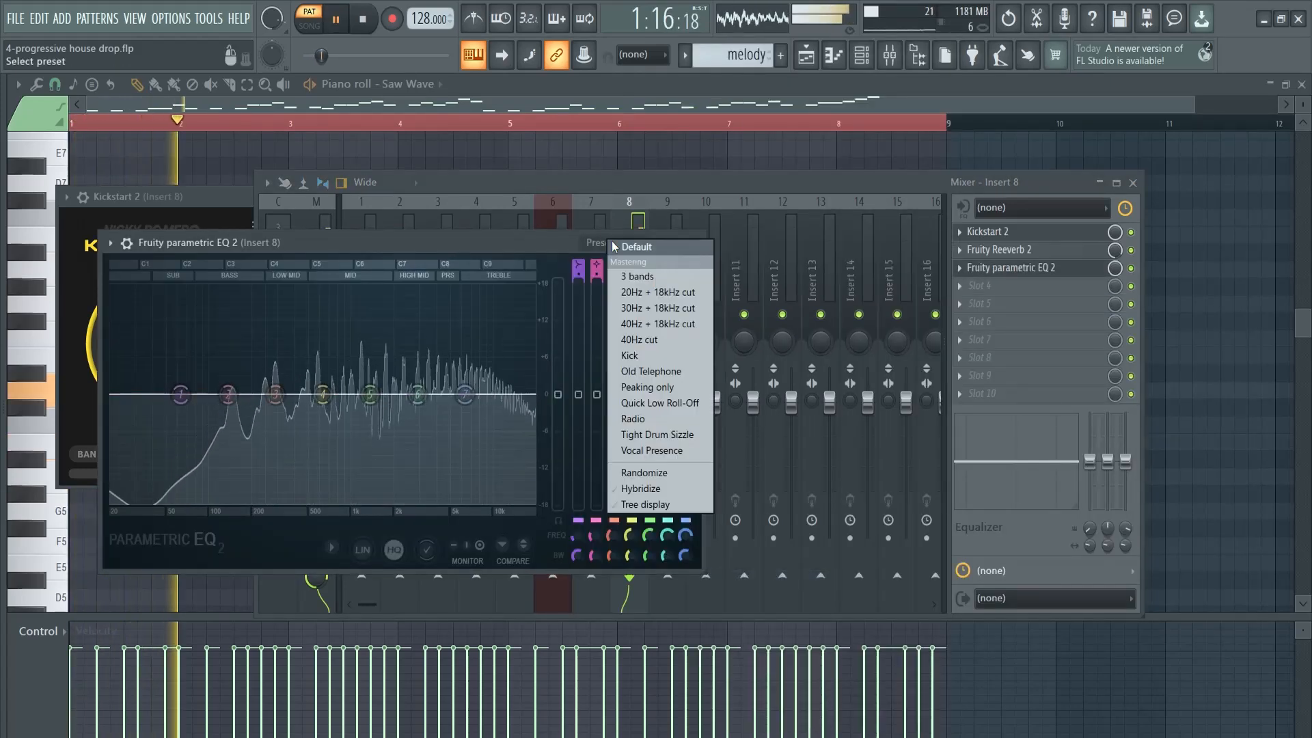
{"action": "left_click", "coordinate": [656, 292]}
Raise the melody EQ's high-pass band to about 253 Hz, then stop playback and close the EQ and mixer
{"action": "left_click_drag", "start_coordinate": [148, 402], "coordinate": [320, 394]}
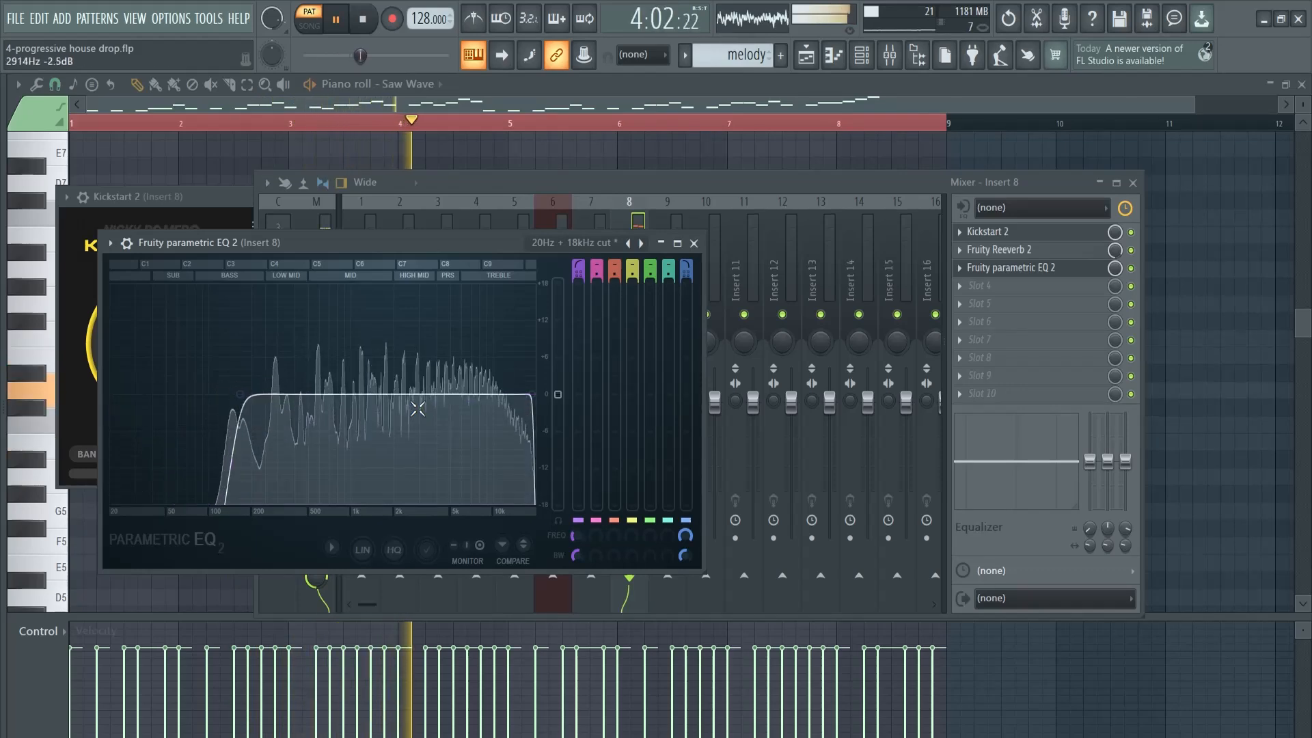
{"action": "left_click_drag", "start_coordinate": [240, 396], "coordinate": [281, 401]}
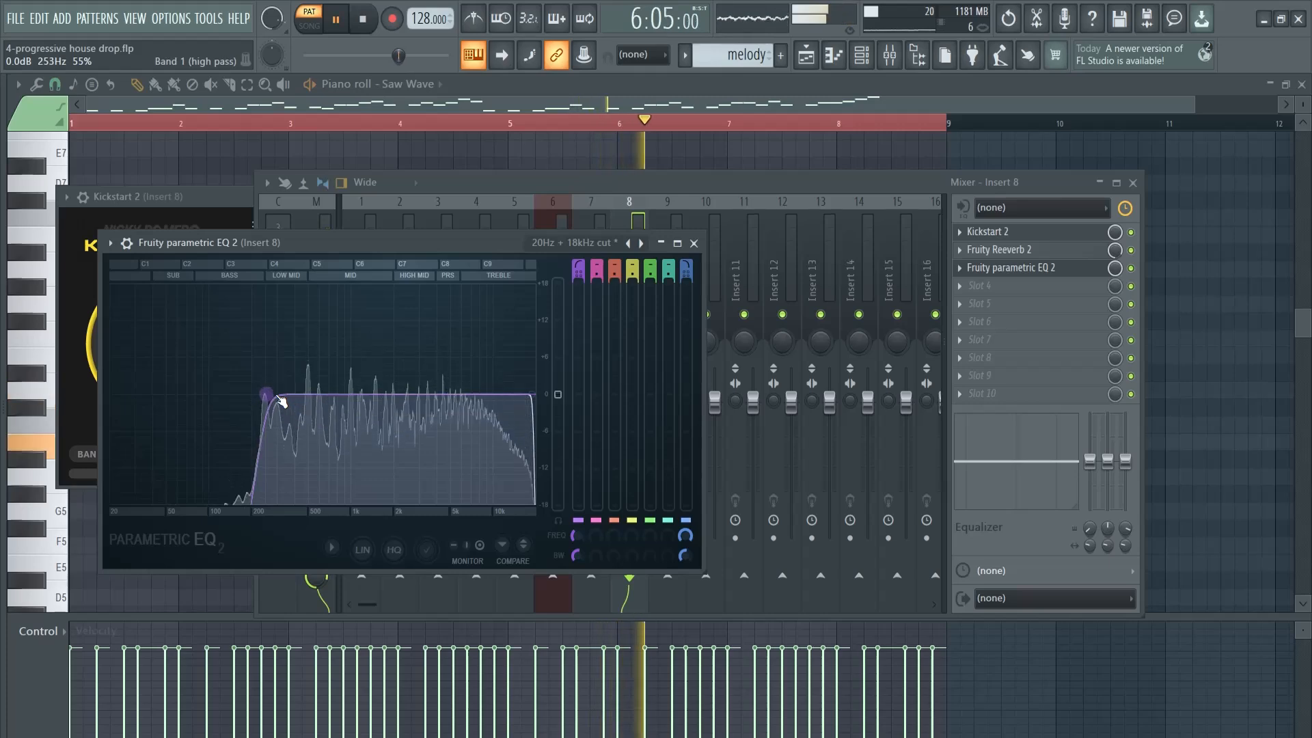
{"action": "key", "text": "space"}
{"action": "left_click", "coordinate": [694, 244]}
{"action": "left_click", "coordinate": [1133, 183]}
Place the melody pattern on Track 4 of the playlist at bars 1 and 9 and switch playback to song mode
{"action": "key", "text": "F5"}
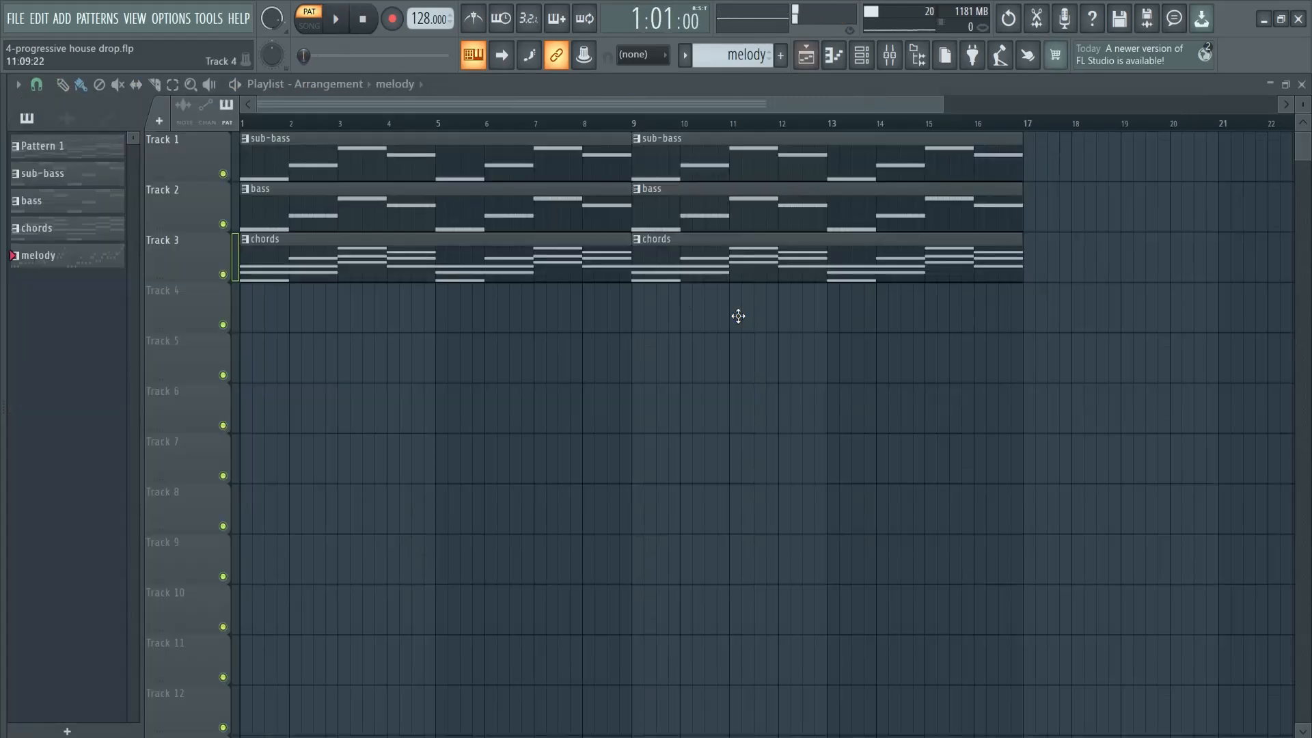
{"action": "left_click", "coordinate": [250, 307]}
{"action": "left_click", "coordinate": [672, 309]}
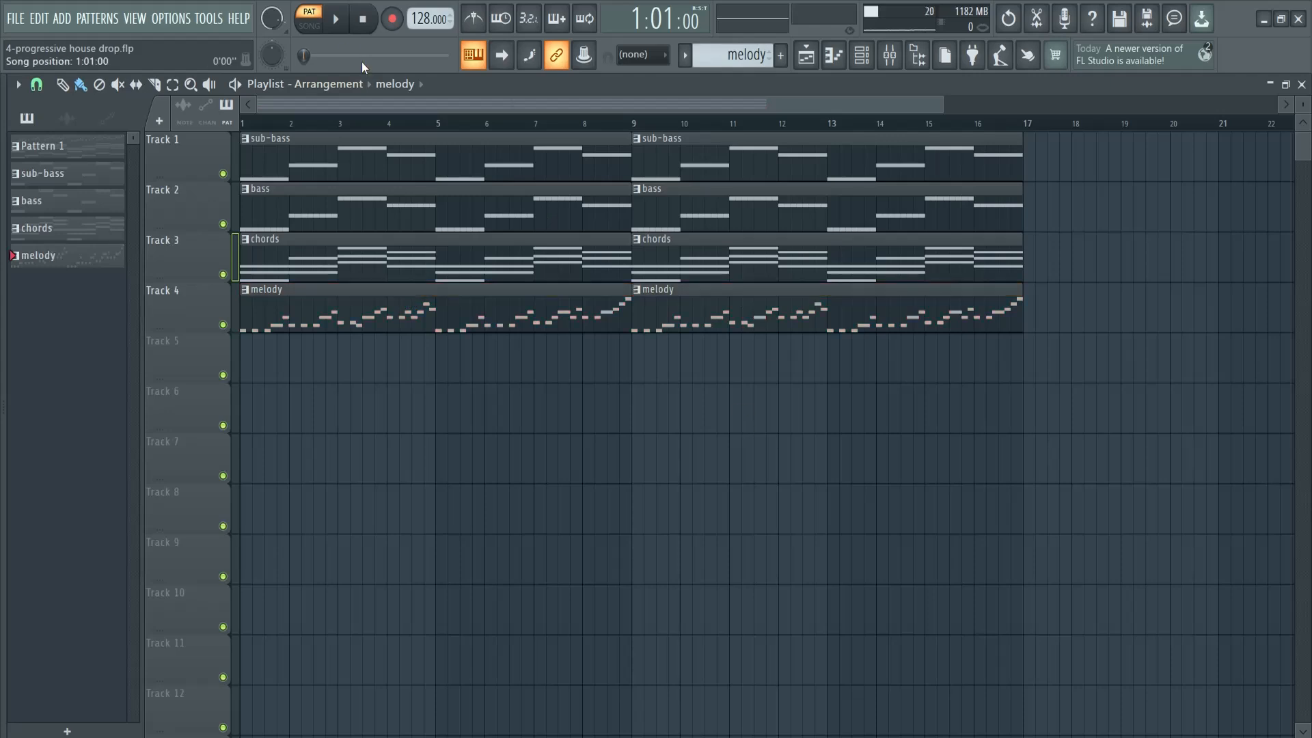
{"action": "key", "text": "space"}
{"action": "key", "text": "space"}
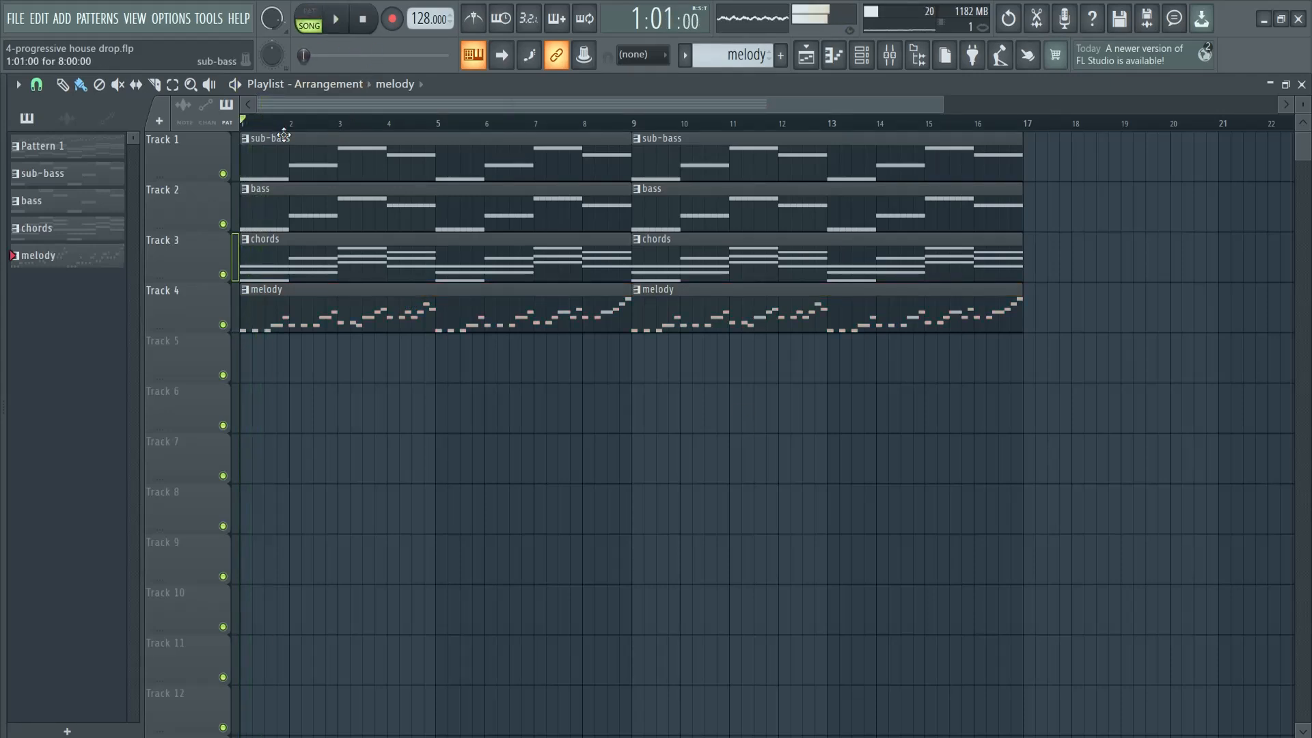
Play the full arrangement and lower the chords' mixer track, Insert 7, to 88% volume
{"action": "key", "text": "F6"}
{"action": "left_click", "coordinate": [1120, 75]}
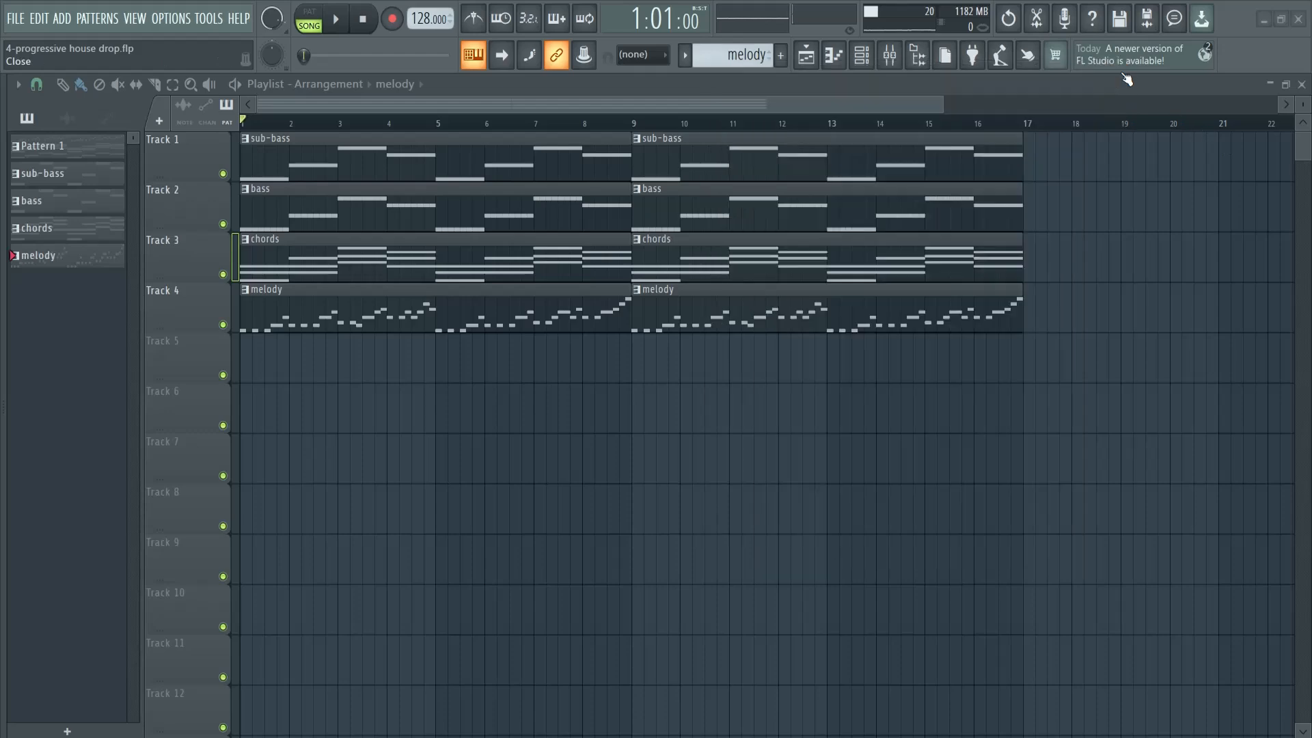
{"action": "key", "text": "F9"}
{"action": "key", "text": "space"}
{"action": "left_click_drag", "start_coordinate": [715, 180], "coordinate": [746, 335]}
{"action": "left_click_drag", "start_coordinate": [581, 349], "coordinate": [662, 248]}
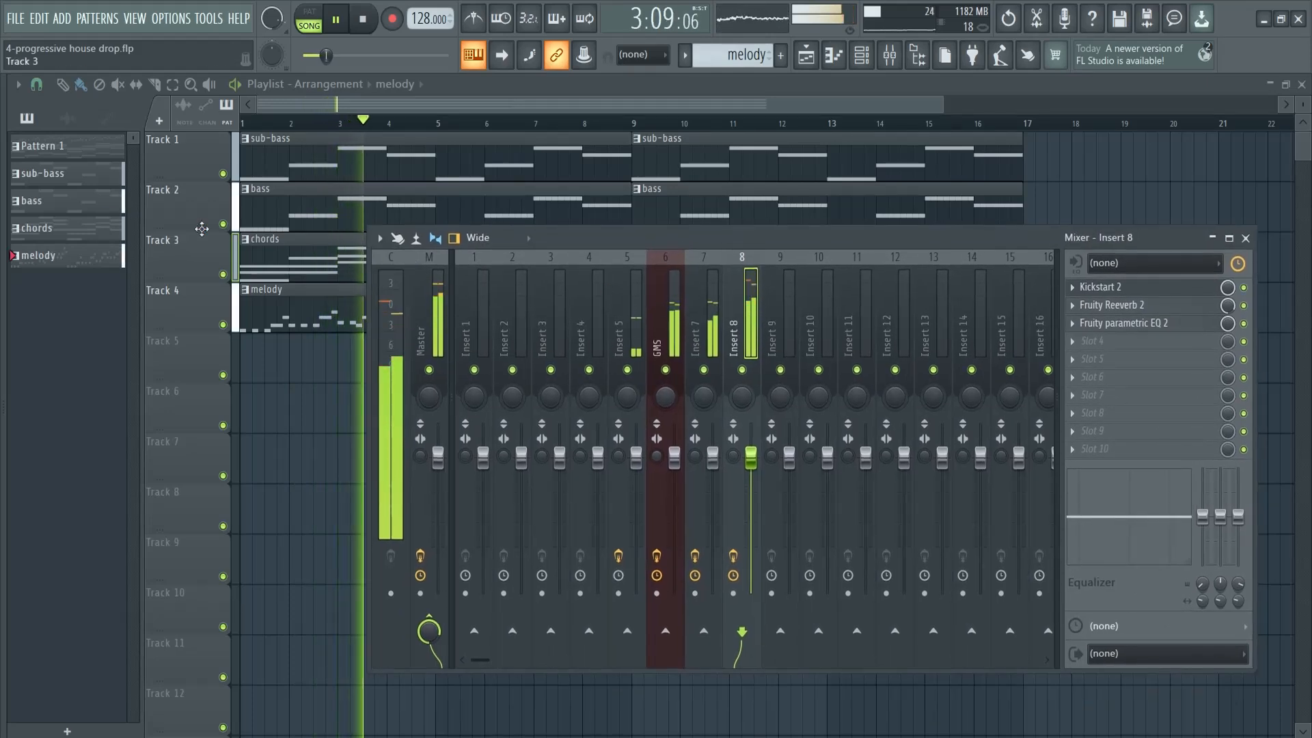
{"action": "left_click", "coordinate": [248, 239]}
{"action": "key", "text": "F6"}
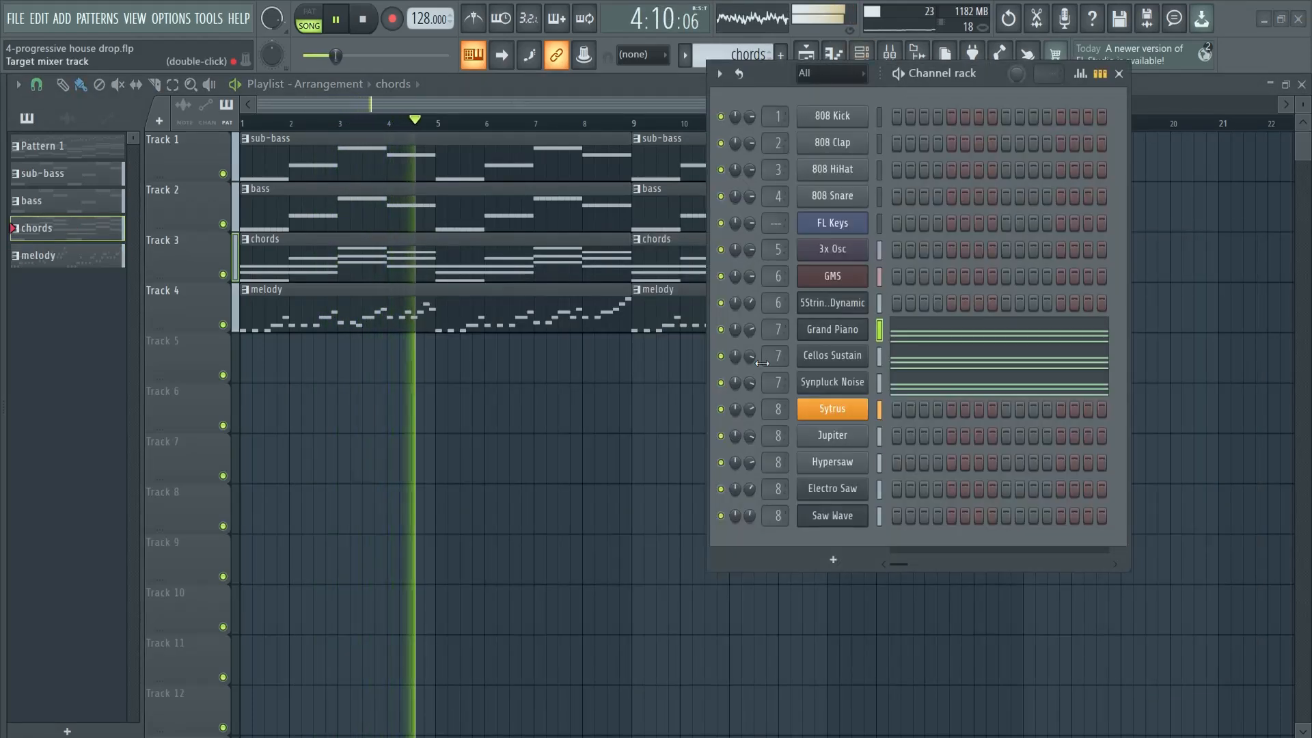
{"action": "key", "text": "F9"}
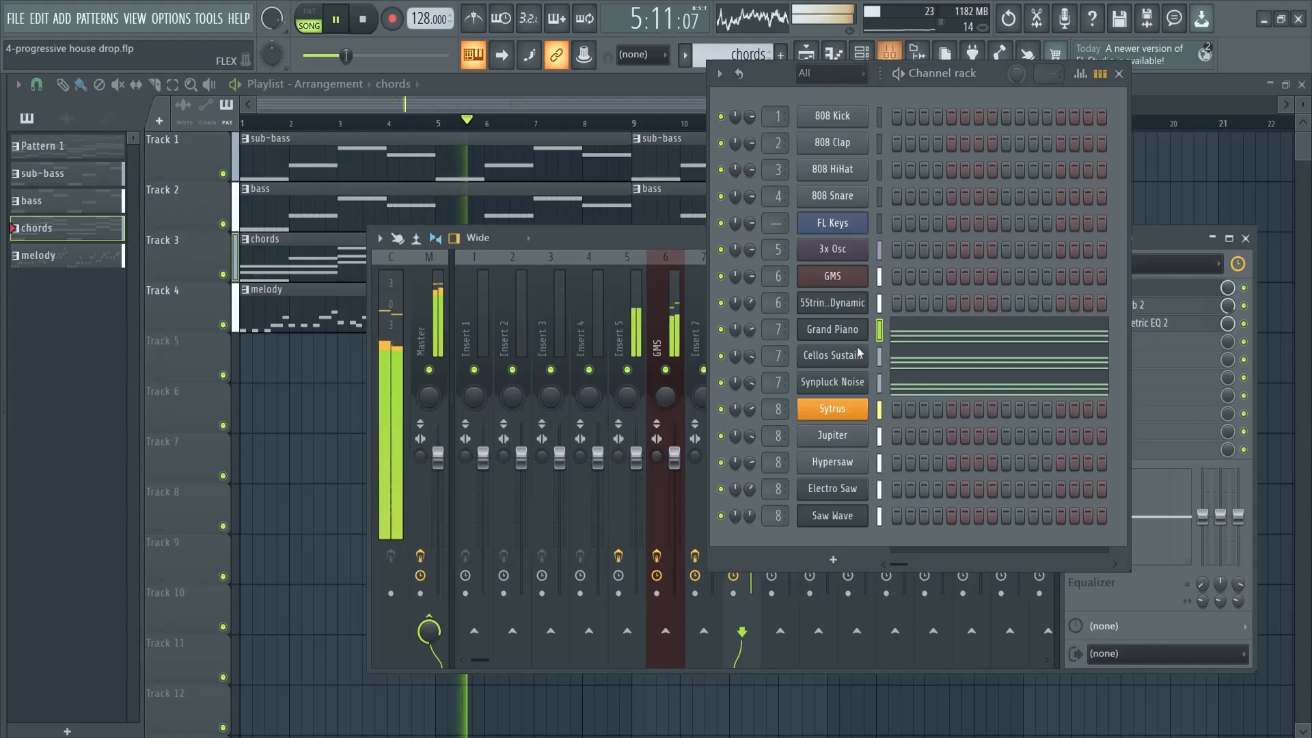
{"action": "key", "text": "F6"}
{"action": "left_click_drag", "start_coordinate": [712, 456], "coordinate": [717, 487]}
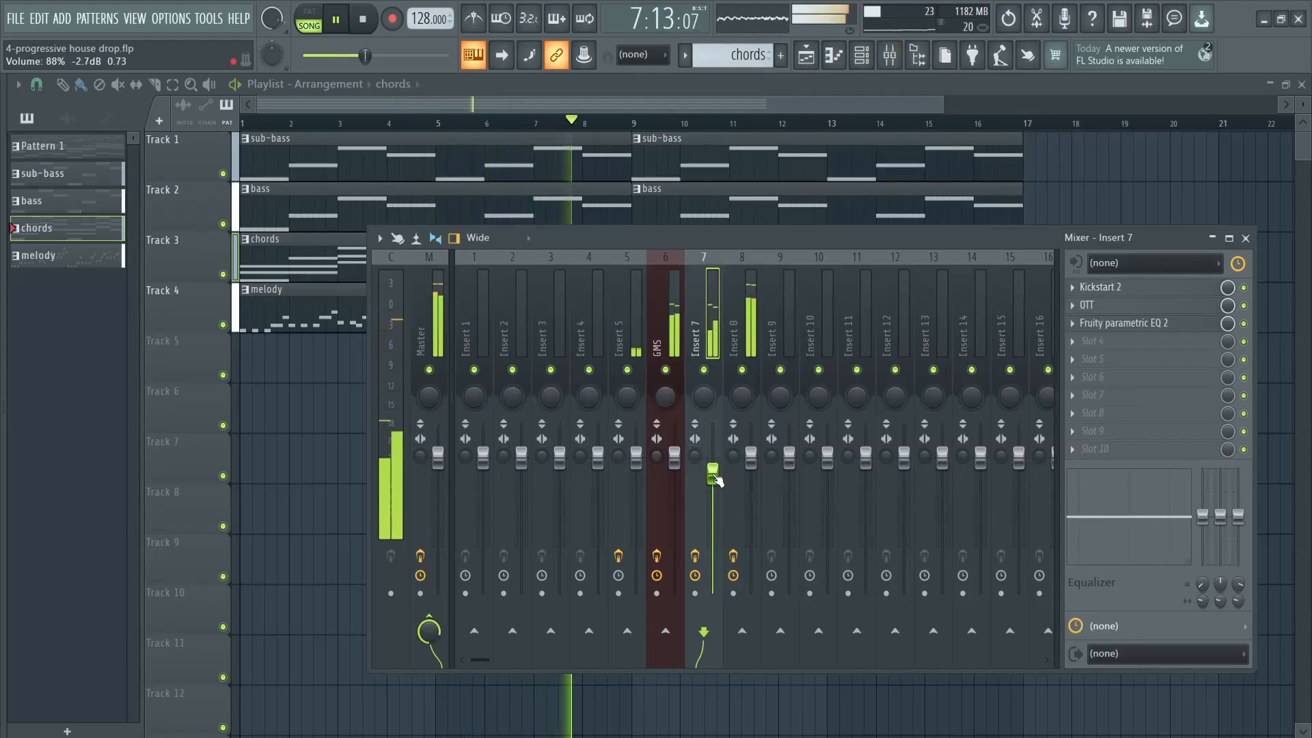
Balance the mix by lowering the melody track, Insert 8, to 91% volume and slightly reducing the GMS track's volume
{"action": "left_click_drag", "start_coordinate": [847, 244], "coordinate": [754, 339]}
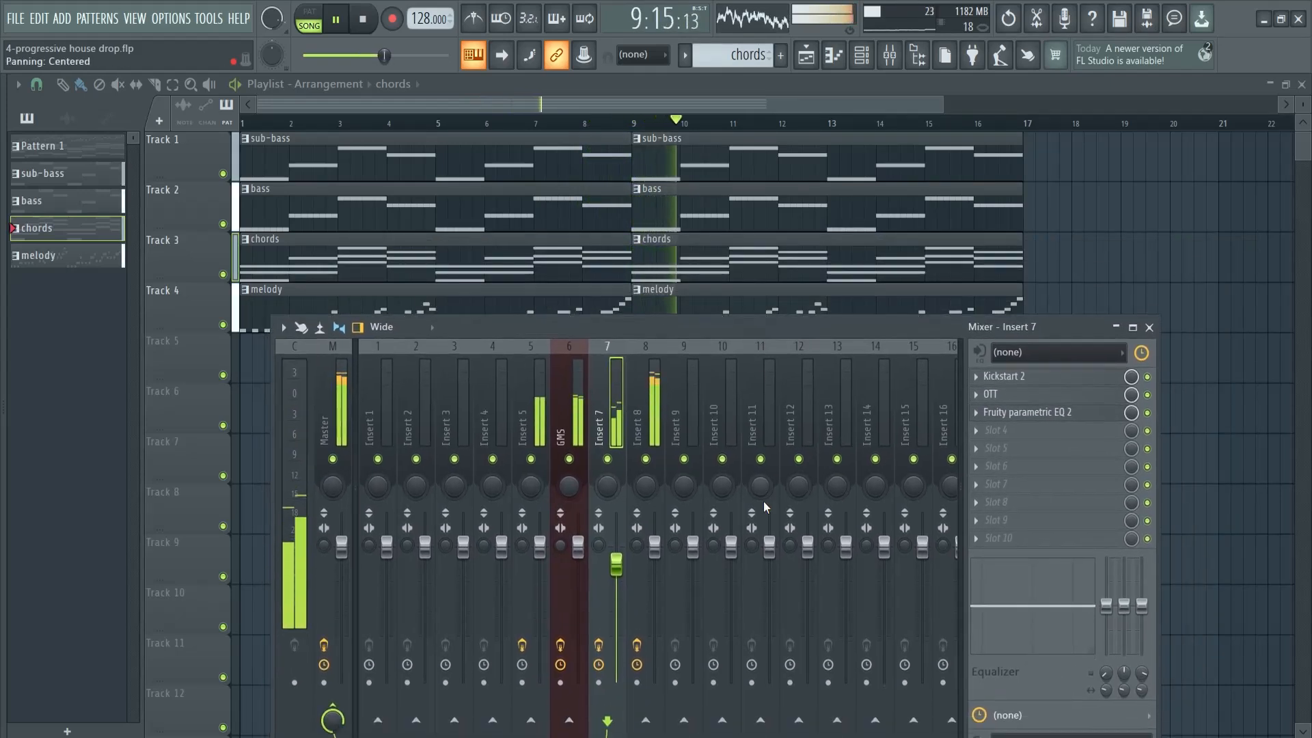
{"action": "left_click_drag", "start_coordinate": [654, 546], "coordinate": [662, 582]}
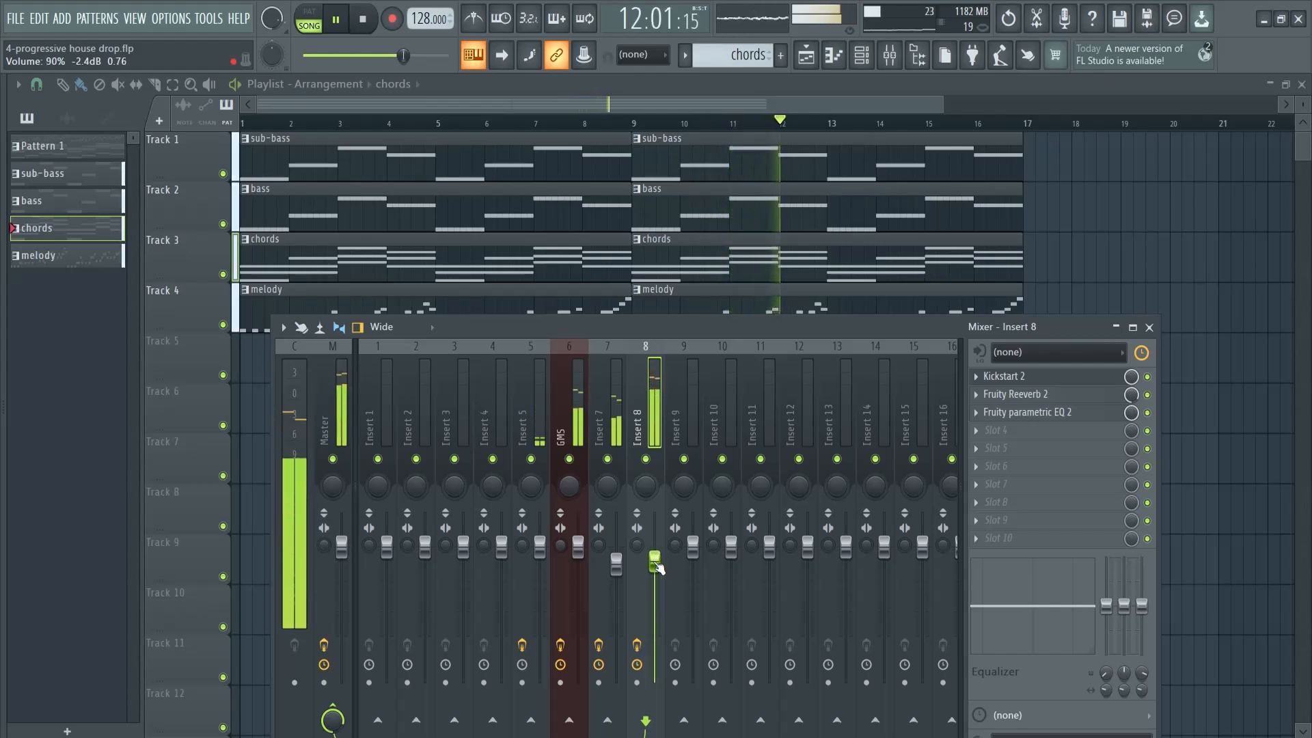
{"action": "left_click", "coordinate": [580, 553]}
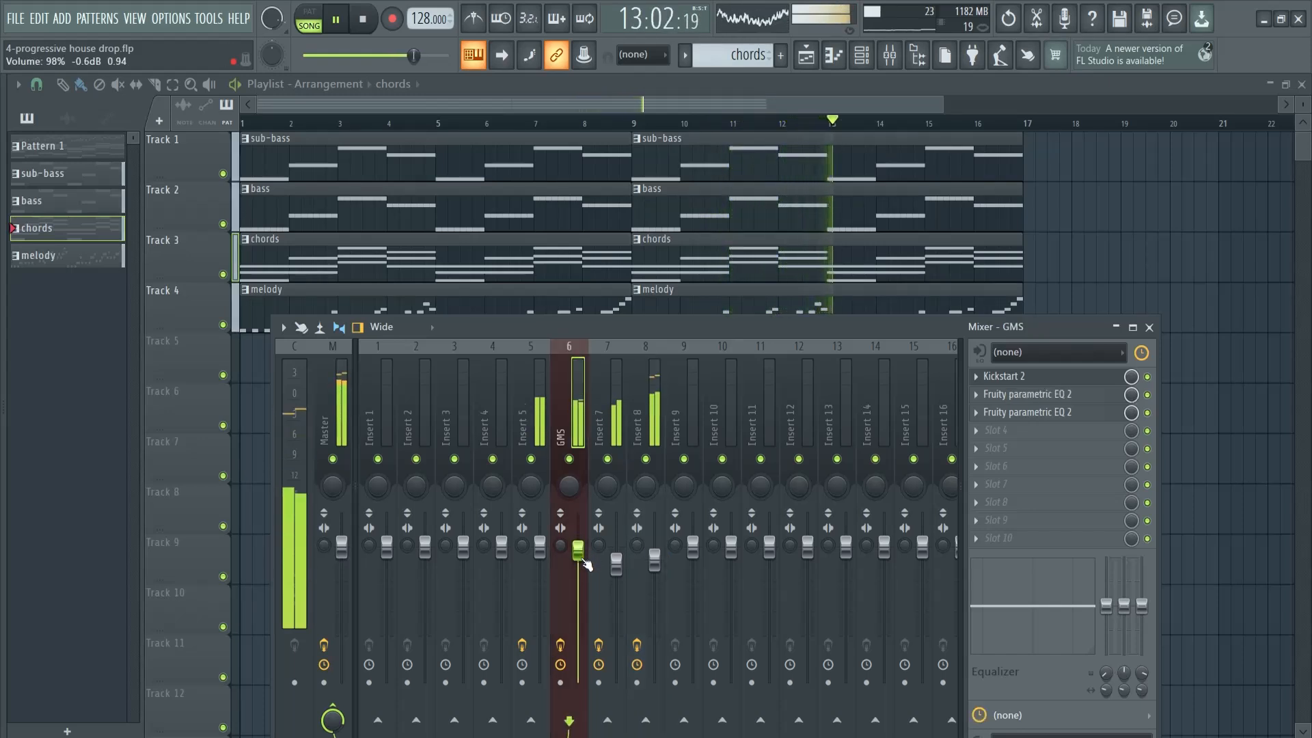
{"action": "left_click_drag", "start_coordinate": [583, 554], "coordinate": [583, 555]}
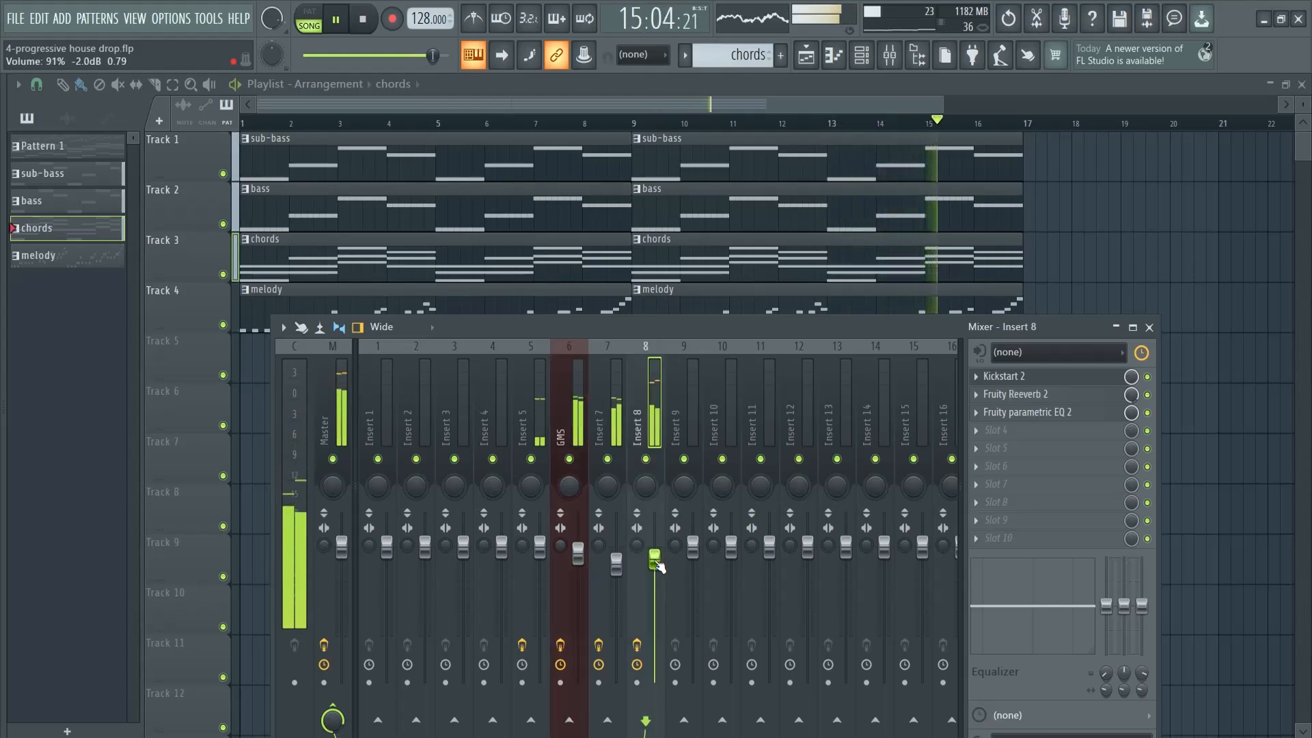
{"action": "key", "text": "space"}
{"action": "left_click", "coordinate": [1149, 327]}
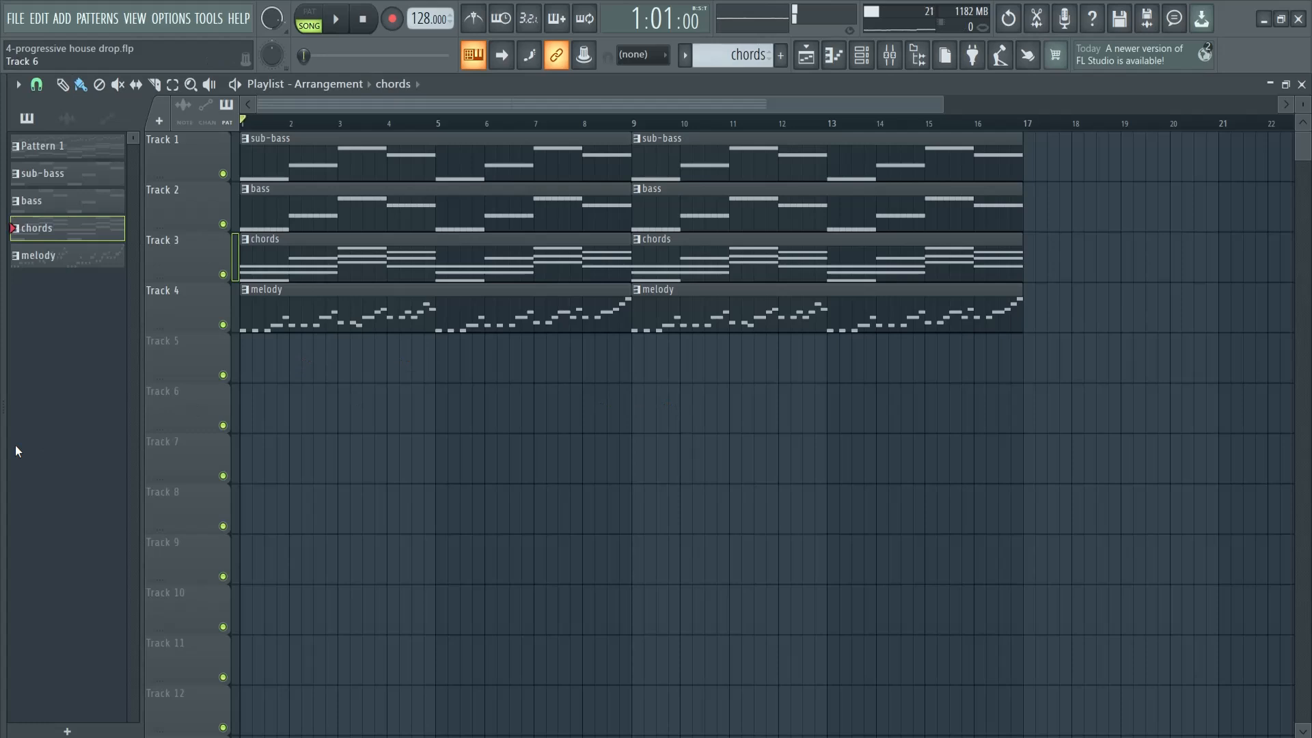
Show the sample browser and audition the kick one-shots in the StiickzZ - Future House Sounds Vol. 2 pack
{"action": "left_click_drag", "start_coordinate": [3, 452], "coordinate": [198, 452]}
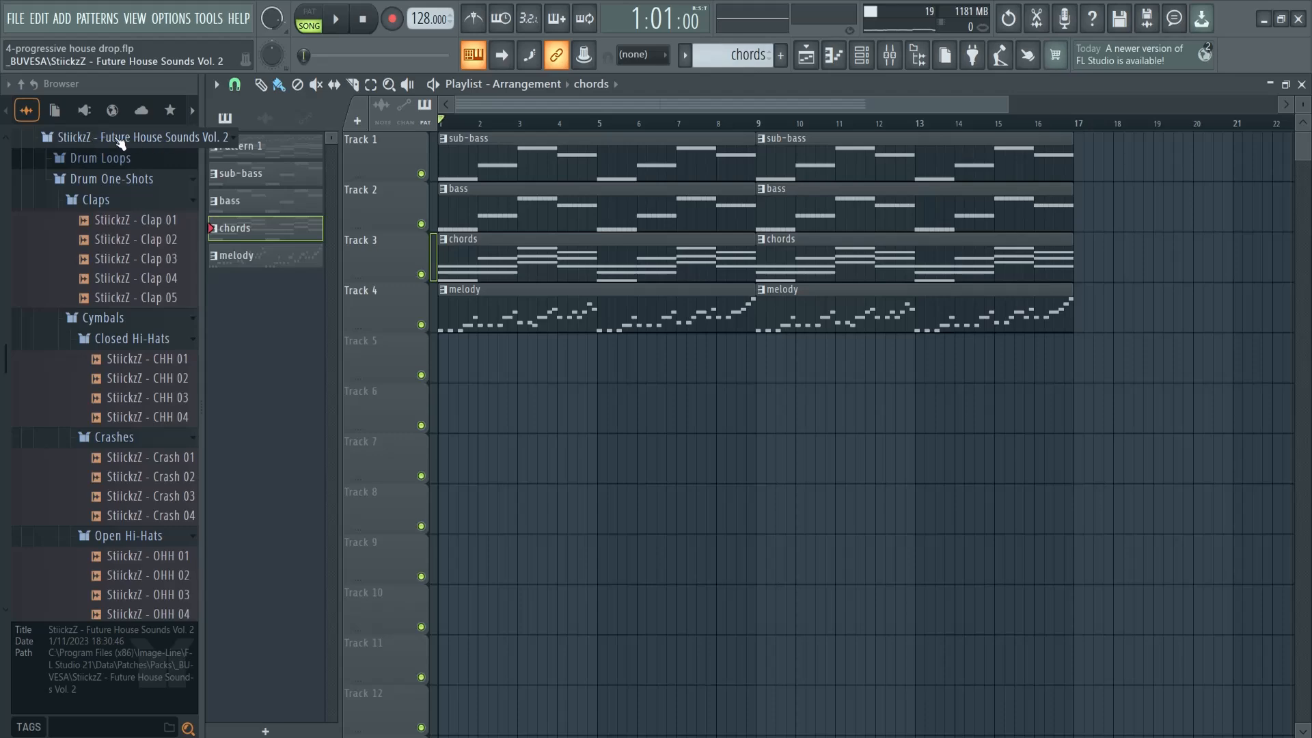
{"action": "scroll", "coordinate": [184, 417], "scroll_direction": "down", "scroll_amount": 4}
{"action": "scroll", "coordinate": [140, 410], "scroll_direction": "up", "scroll_amount": 8}
{"action": "scroll", "coordinate": [141, 444], "scroll_direction": "down", "scroll_amount": 3}
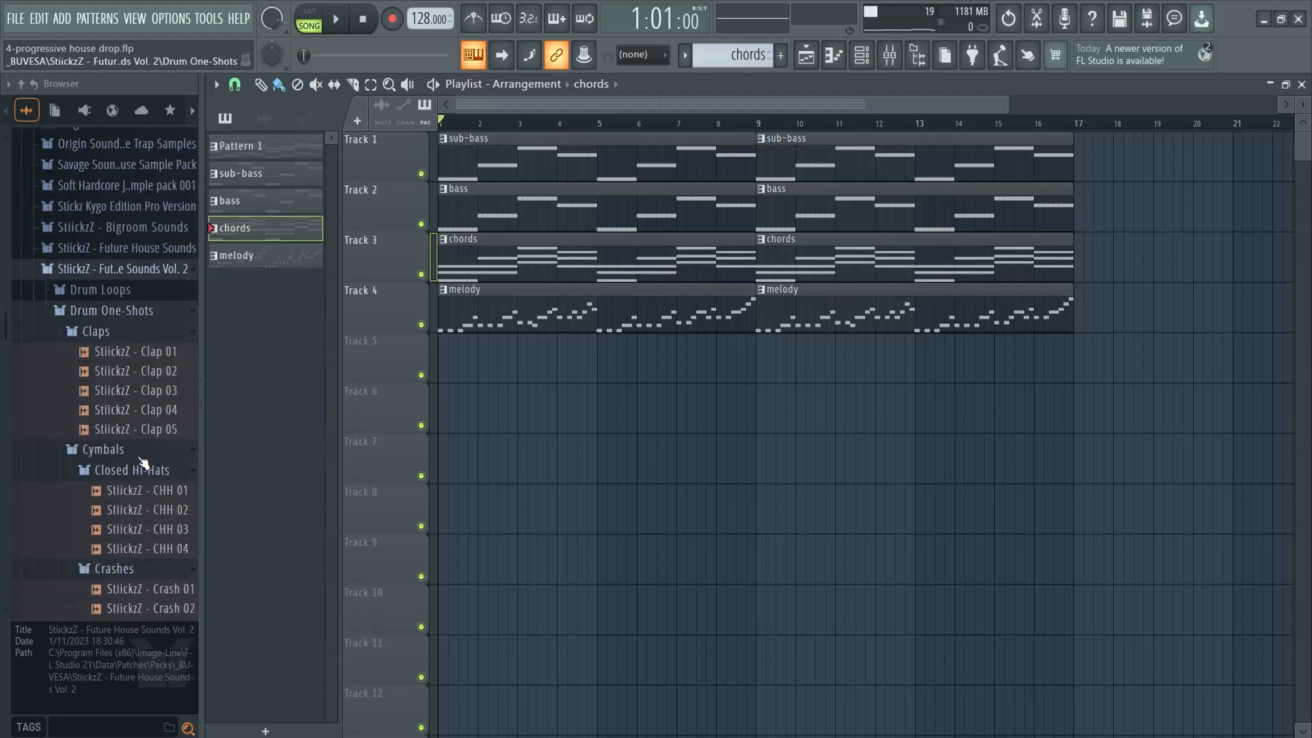
{"action": "scroll", "coordinate": [145, 247], "scroll_direction": "down", "scroll_amount": 7}
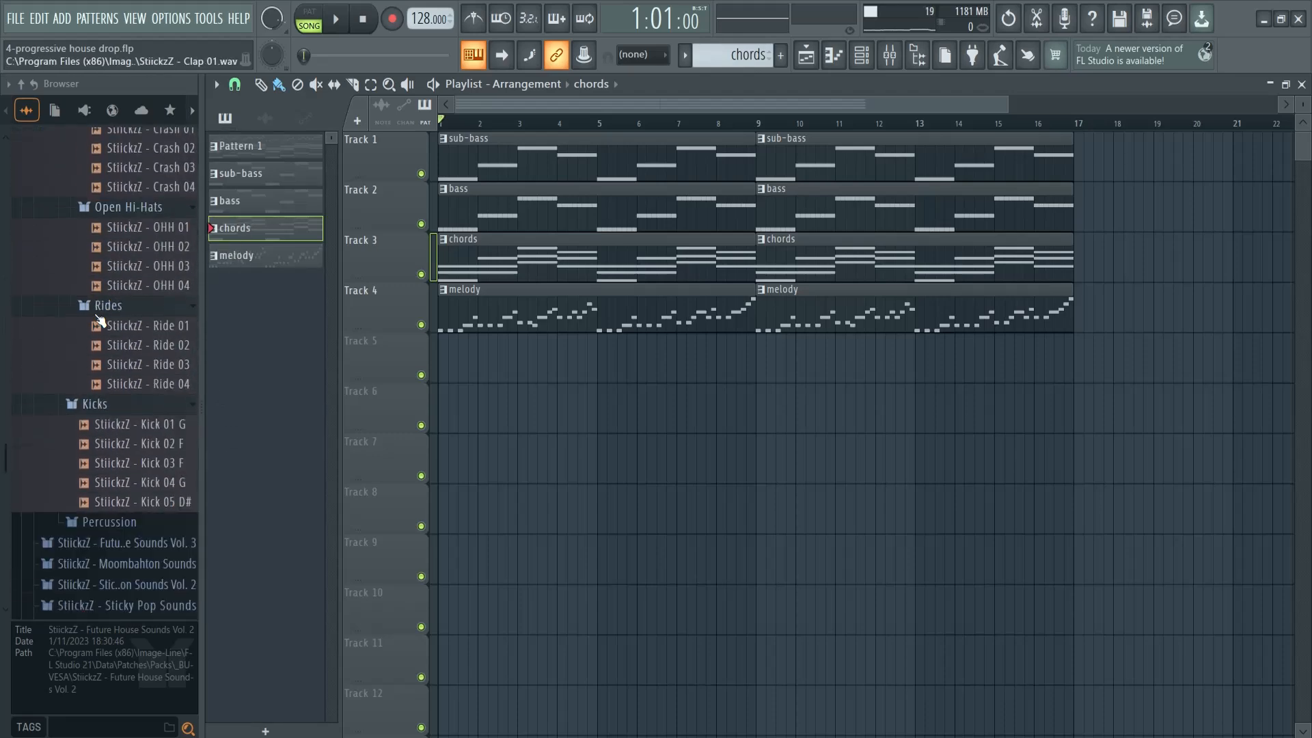
{"action": "left_click", "coordinate": [130, 404]}
{"action": "left_click", "coordinate": [137, 423]}
{"action": "left_click", "coordinate": [143, 443]}
{"action": "left_click", "coordinate": [146, 462]}
{"action": "left_click", "coordinate": [147, 481]}
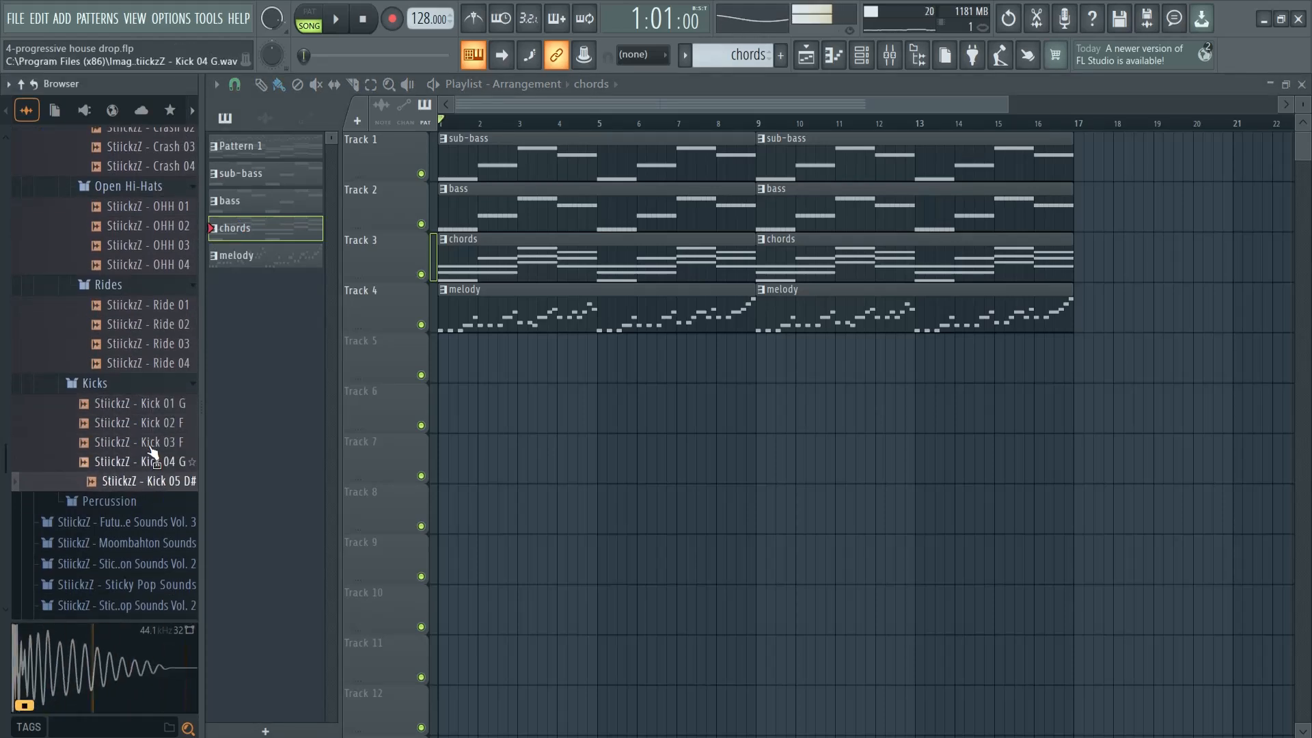
{"action": "left_click", "coordinate": [150, 427]}
Place the StiickzZ - Kick 02 F sample on all four beats of bar 1 on Track 5 and play it with the arrangement
{"action": "left_click_drag", "start_coordinate": [140, 437], "coordinate": [441, 357]}
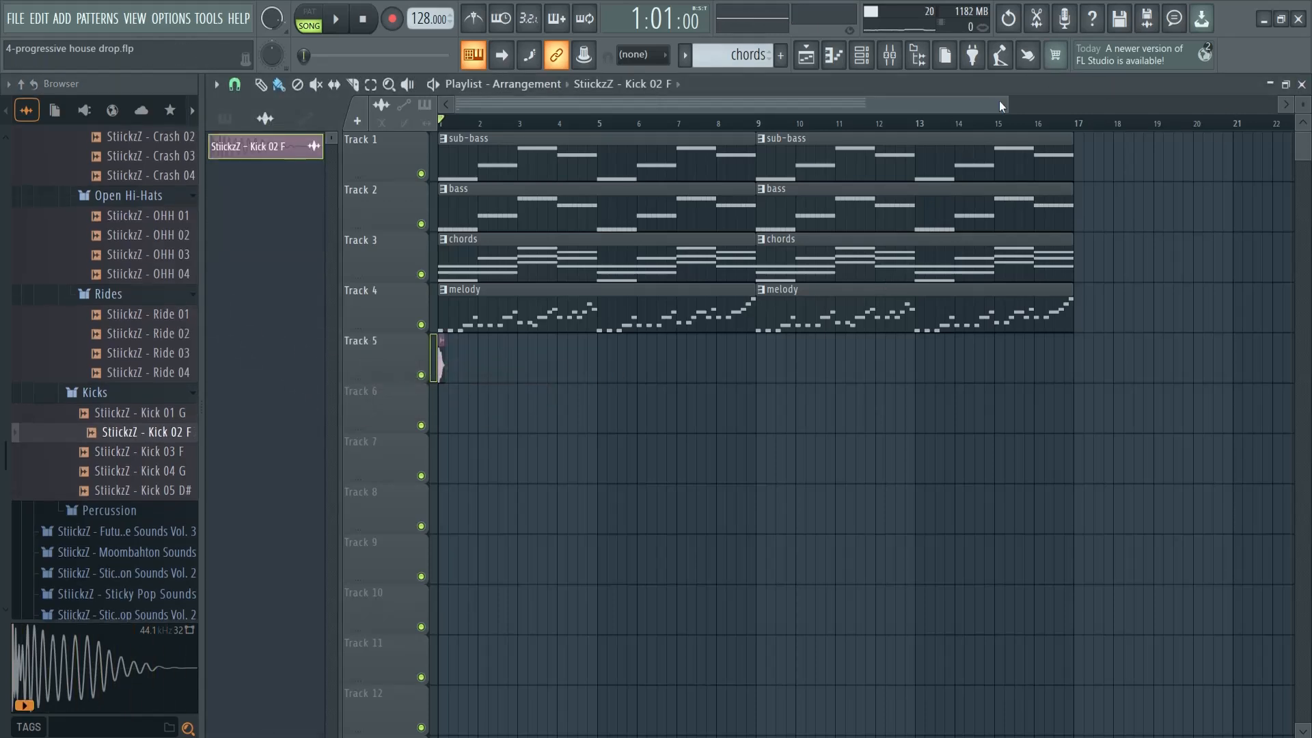
{"action": "left_click_drag", "start_coordinate": [999, 105], "coordinate": [661, 105]}
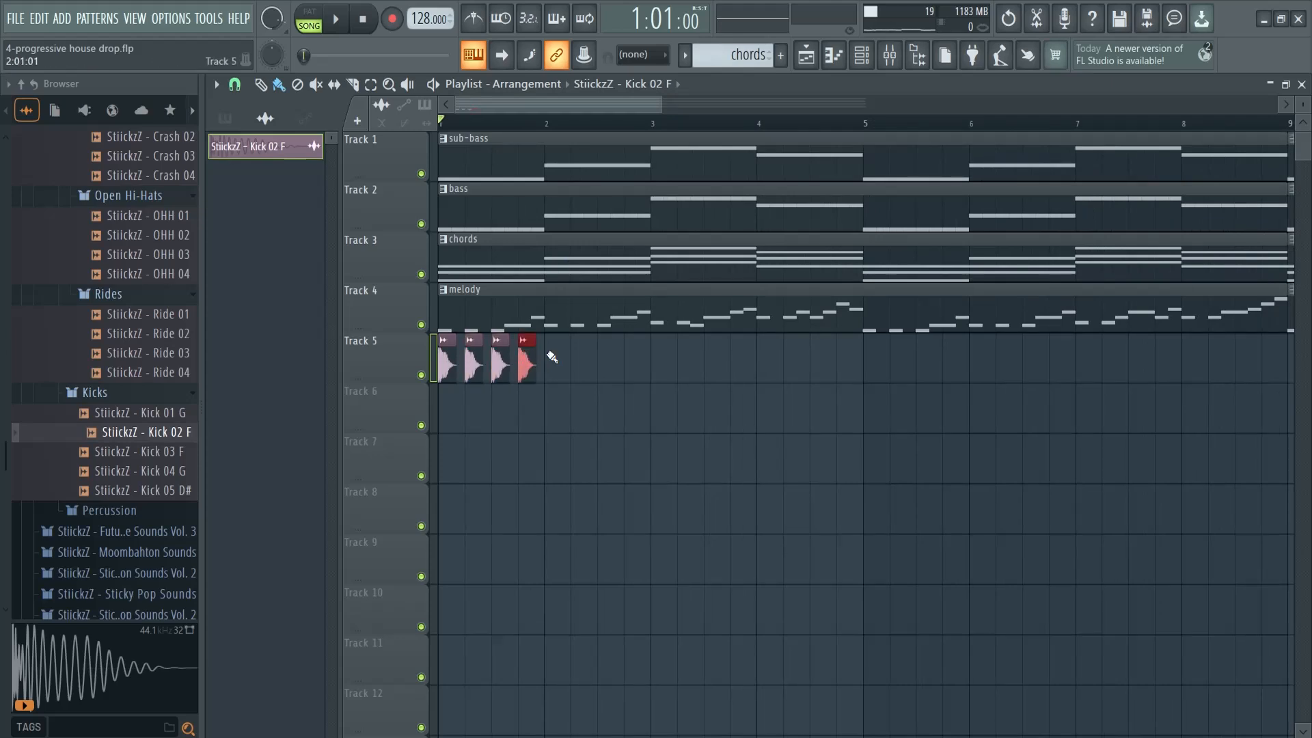
{"action": "key", "text": "space"}
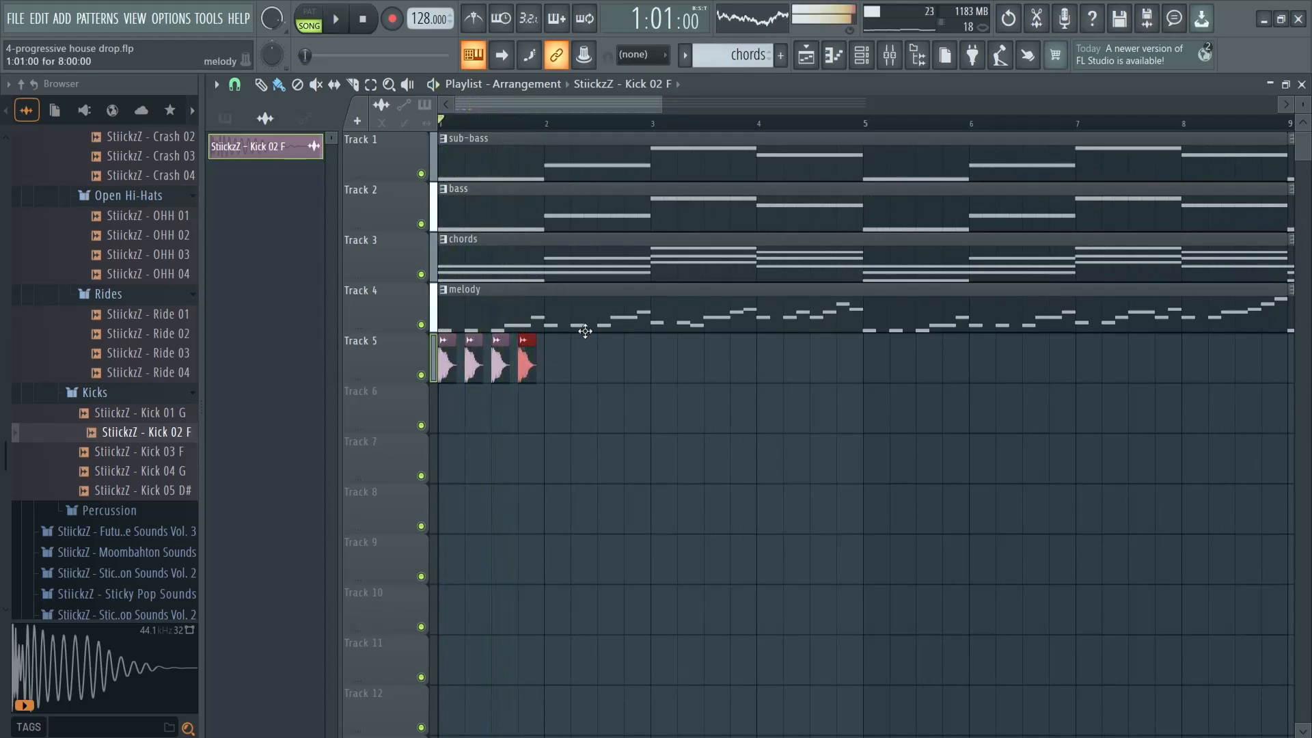
Open the kick clip's channel settings and play the arrangement to check the kick's level
{"action": "double_click", "coordinate": [525, 369]}
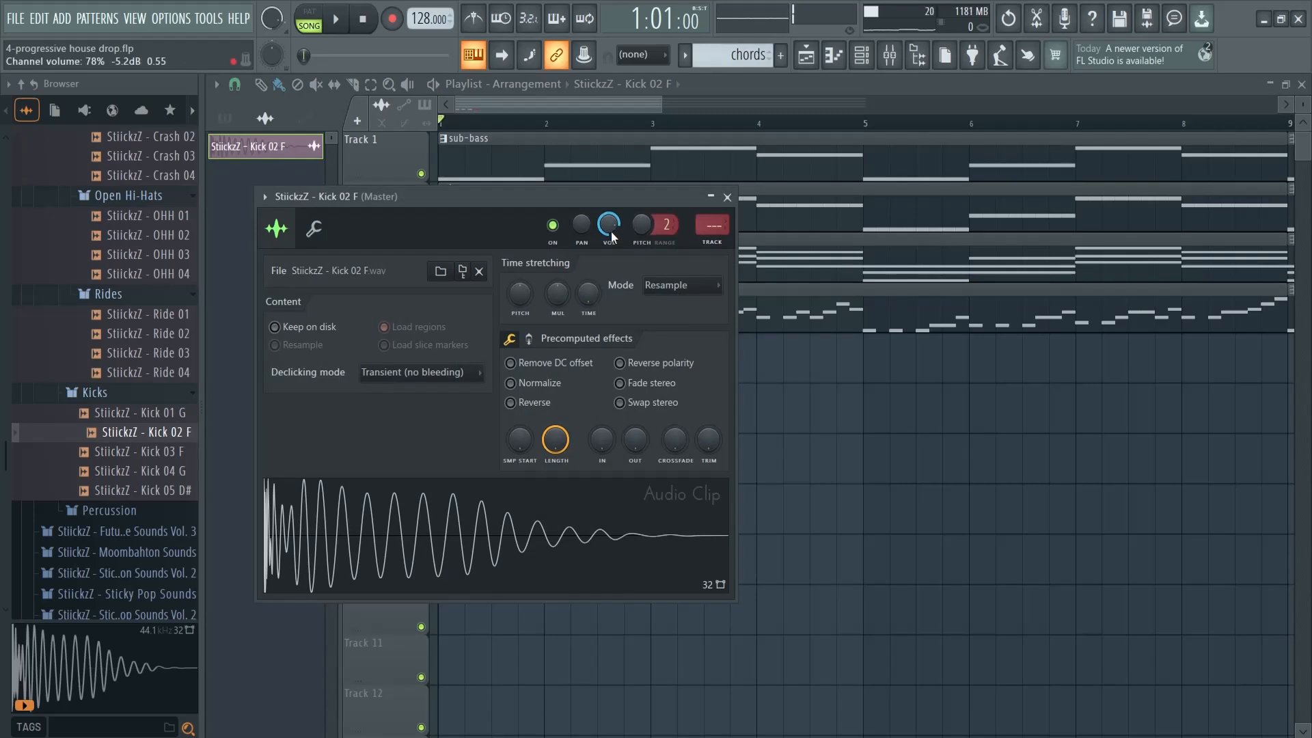
{"action": "key", "text": "space"}
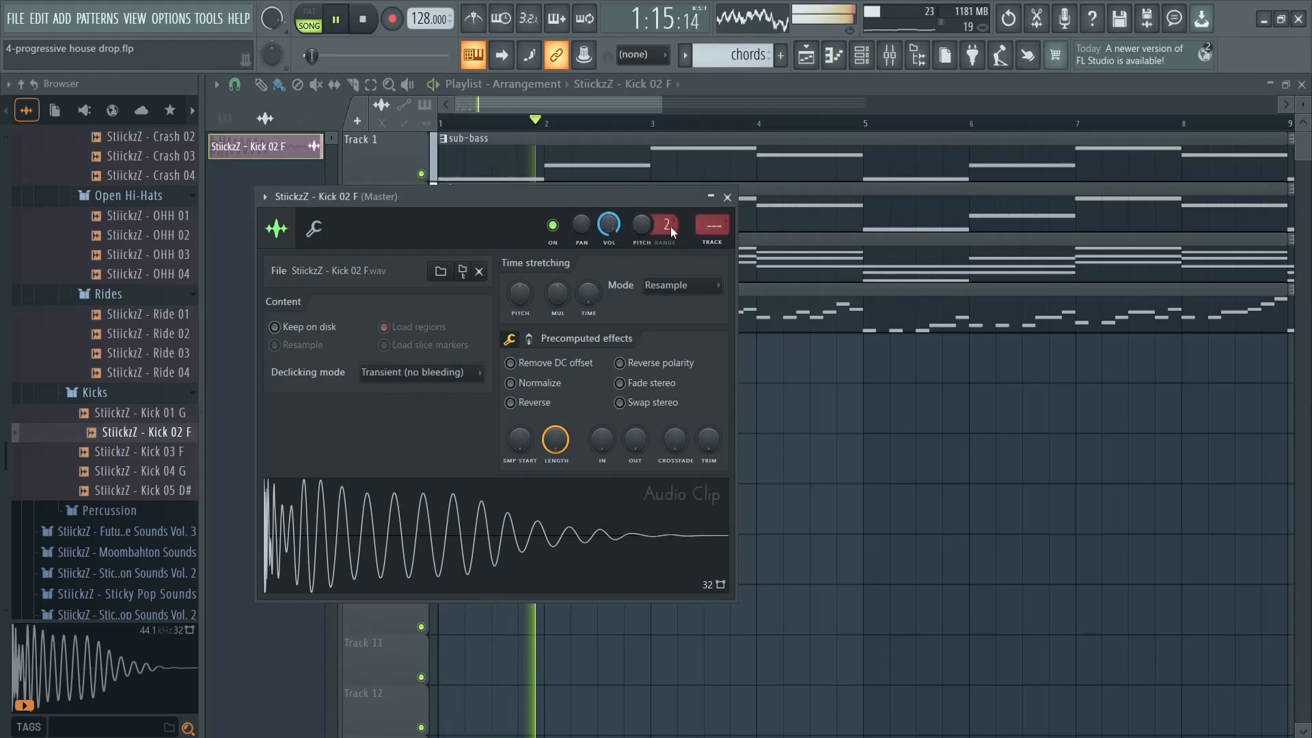
{"action": "key", "text": "space"}
{"action": "key", "text": "Escape"}
Repeat the four kicks along Track 5 through the end of bar 16 and play the arrangement from bar 13
{"action": "left_click_drag", "start_coordinate": [663, 103], "coordinate": [1002, 103]}
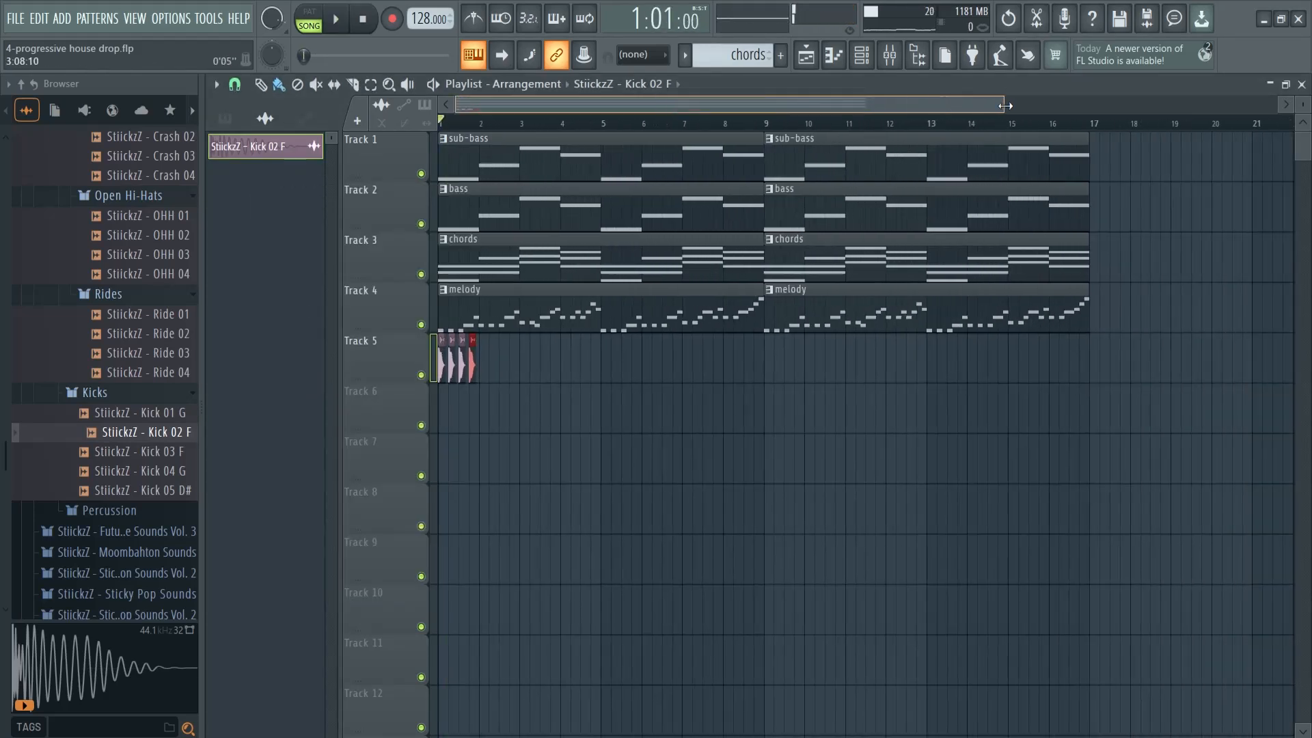
{"action": "left_click_drag", "start_coordinate": [484, 371], "coordinate": [1023, 368]}
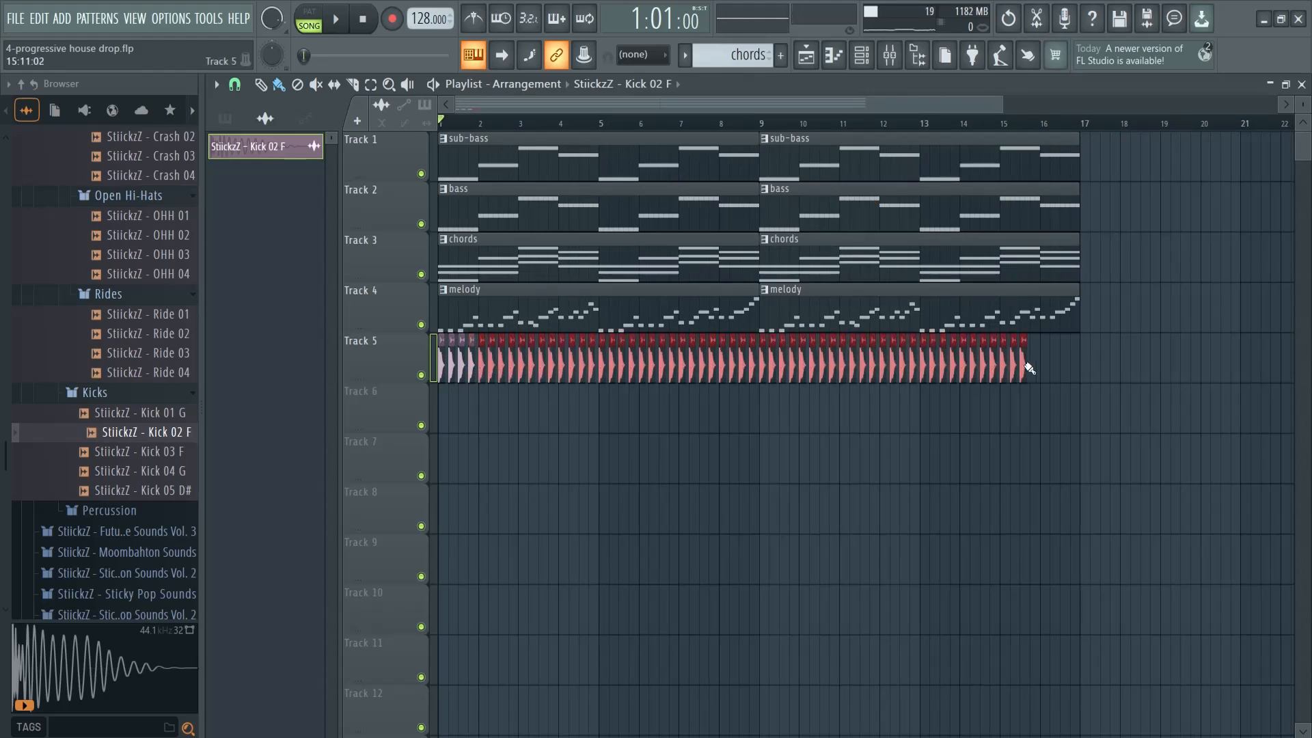
{"action": "left_click", "coordinate": [912, 124]}
{"action": "key", "text": "space"}
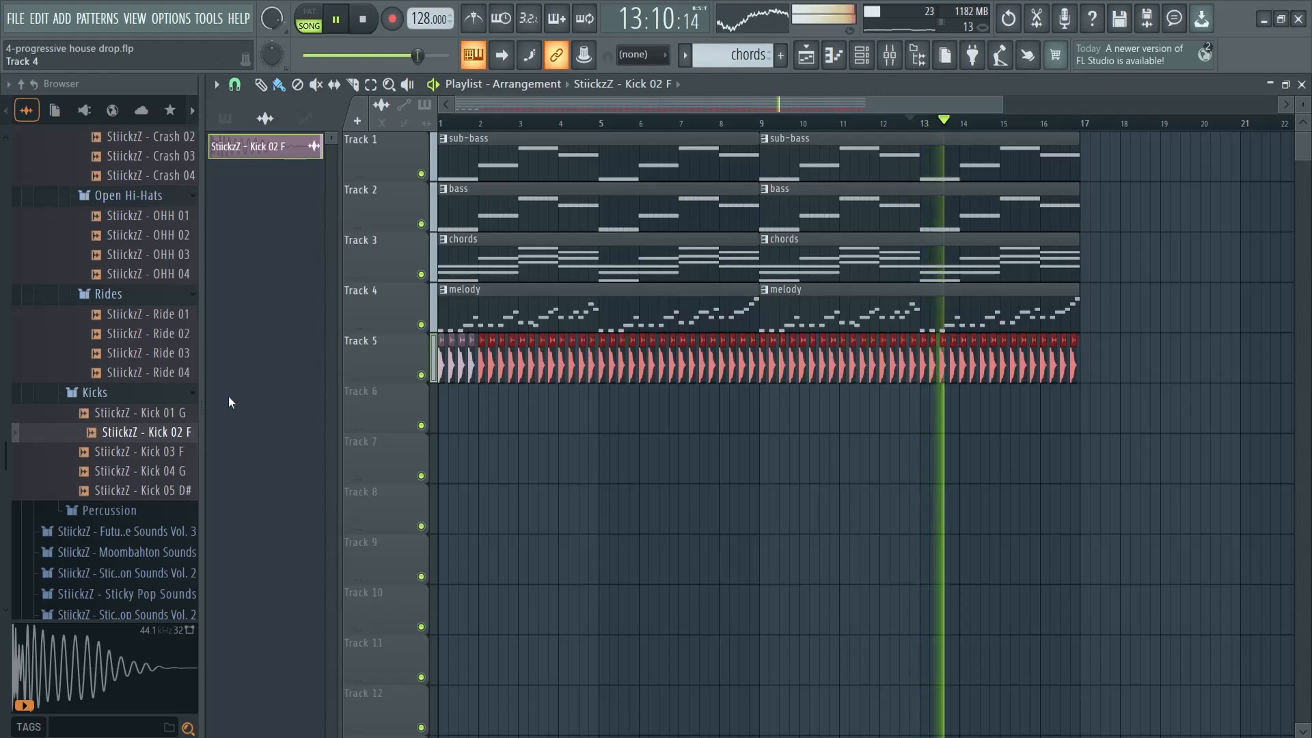
{"action": "key", "text": "space"}
Audition the clap one-shots from StiickzZ - Clap 02 to Clap 05
{"action": "scroll", "coordinate": [161, 369], "scroll_direction": "up", "scroll_amount": 5}
{"action": "scroll", "coordinate": [147, 372], "scroll_direction": "down", "scroll_amount": 5}
{"action": "scroll", "coordinate": [137, 379], "scroll_direction": "up", "scroll_amount": 7}
{"action": "left_click", "coordinate": [158, 250]}
{"action": "left_click", "coordinate": [164, 269]}
{"action": "left_click", "coordinate": [165, 287]}
{"action": "left_click", "coordinate": [166, 308]}
Place StiickzZ - Clap 05 on beats 2 and 4 of bar 1 on Track 6 and play it with the arrangement
{"action": "left_click_drag", "start_coordinate": [1002, 110], "coordinate": [576, 111]}
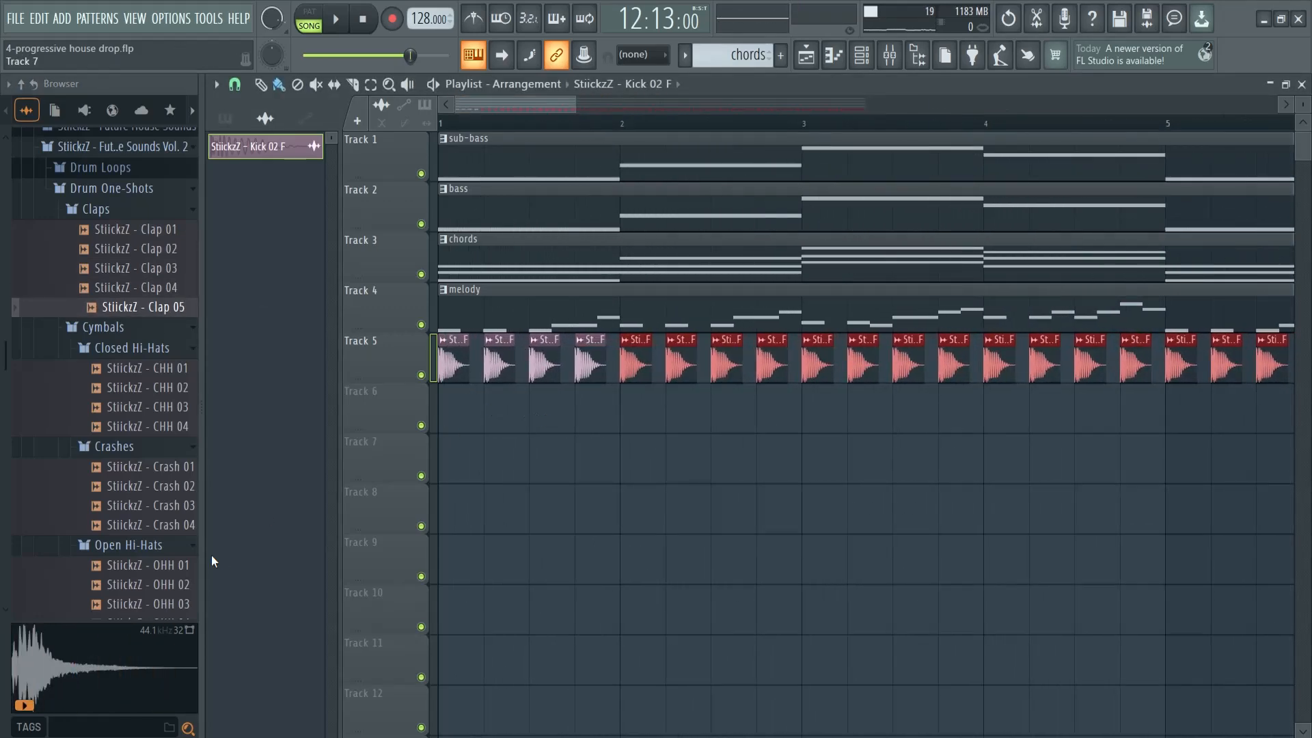
{"action": "left_click_drag", "start_coordinate": [120, 310], "coordinate": [490, 414]}
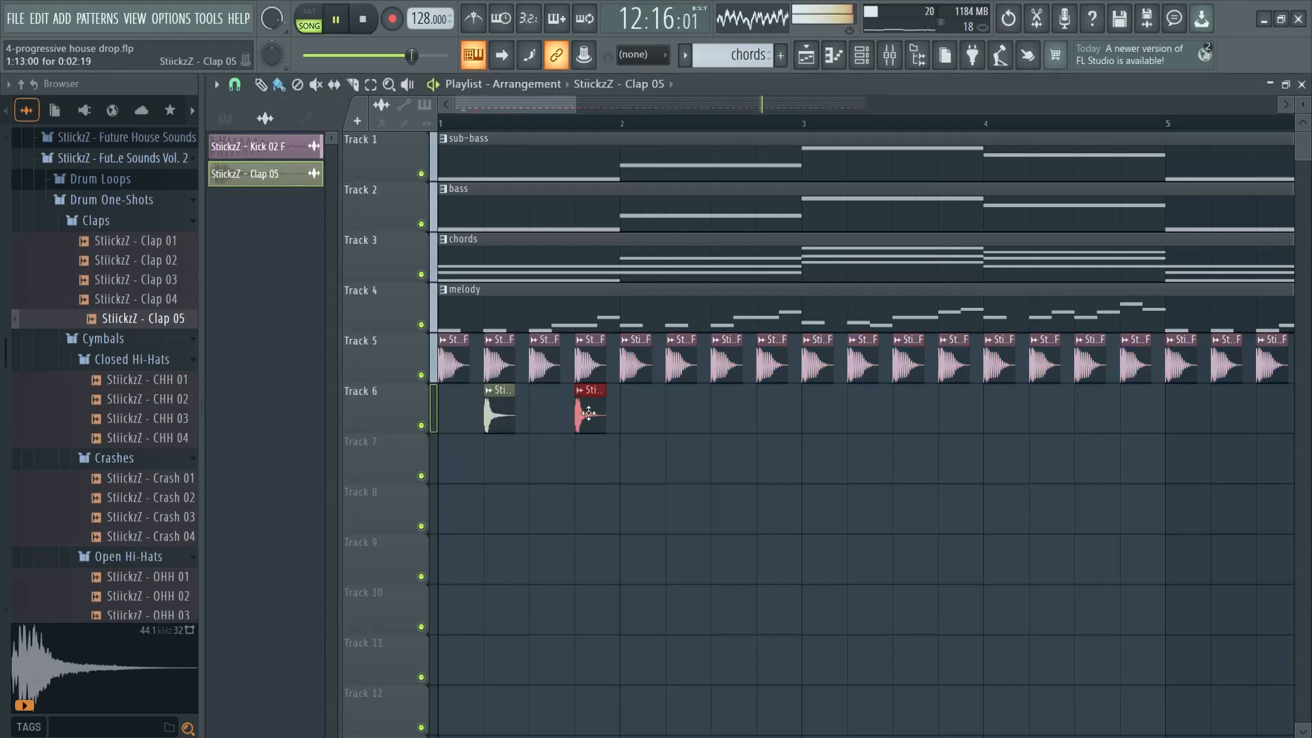
{"action": "key", "text": "space"}
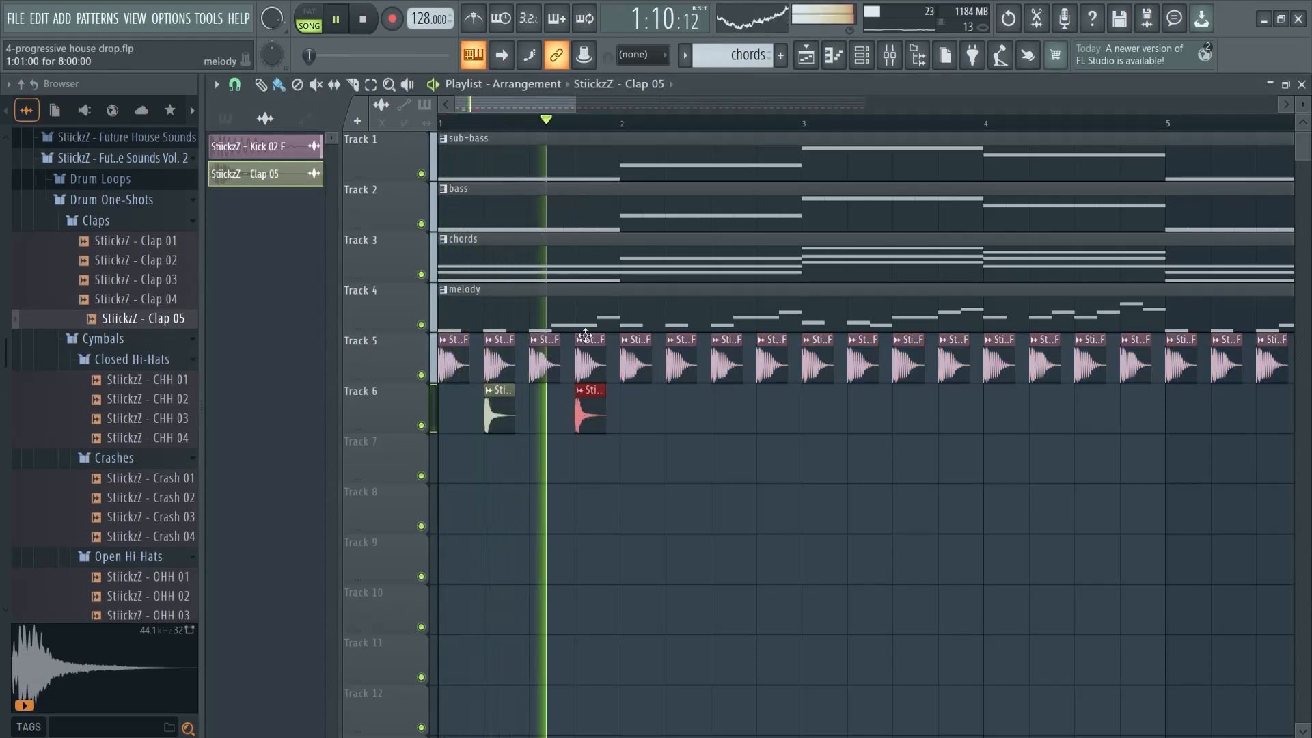
{"action": "key", "text": "space"}
Add Clap 05 on beats 2 and 4 of bars 2 and 3 on Track 6
{"action": "left_click", "coordinate": [667, 409]}
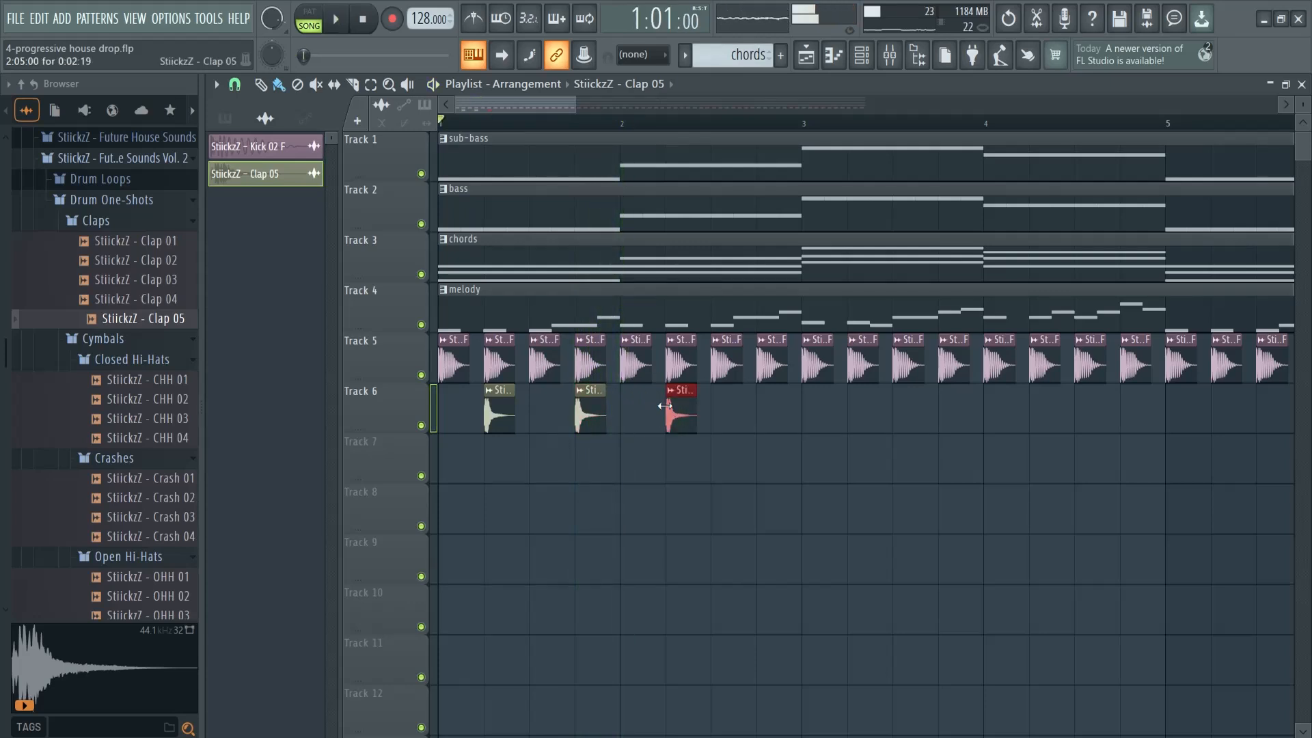
{"action": "left_click", "coordinate": [772, 410]}
{"action": "left_click", "coordinate": [854, 410]}
{"action": "left_click", "coordinate": [945, 410]}
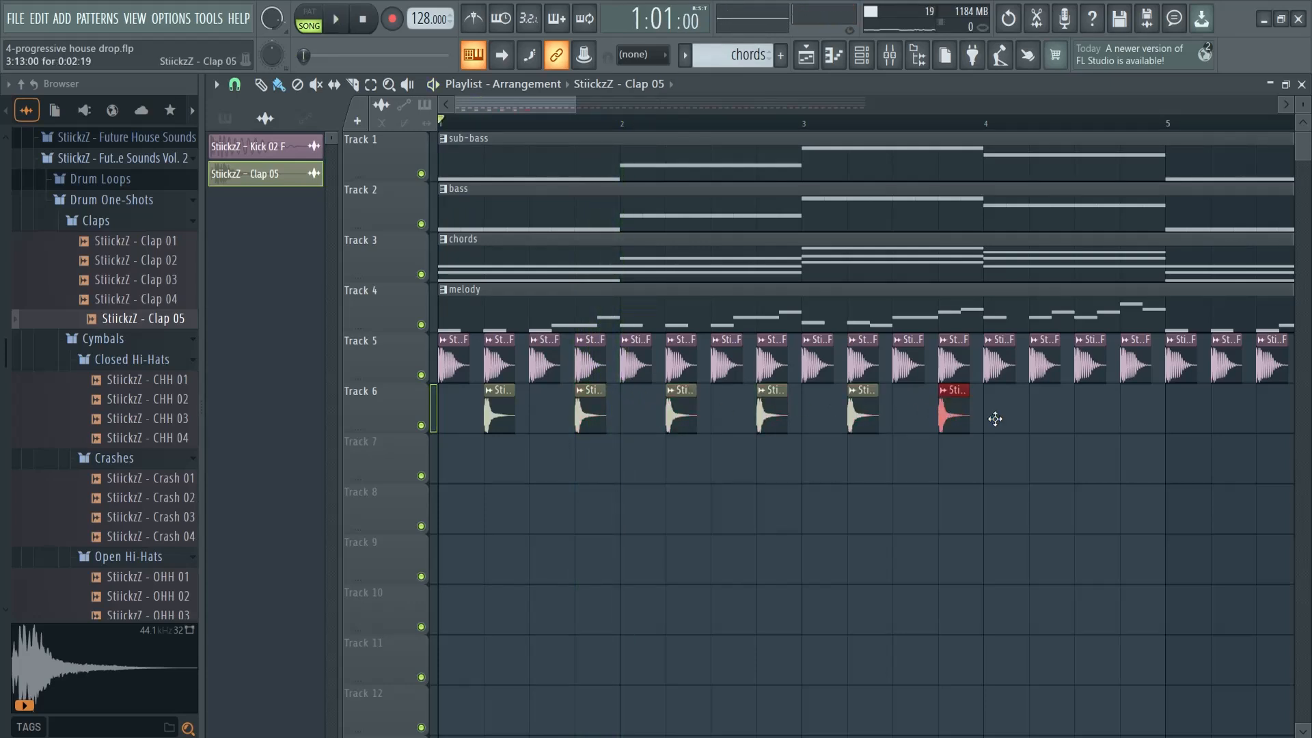
Repeat the claps along Track 6 through the end of bar 16 and delete the copies beyond it
{"action": "left_click_drag", "start_coordinate": [584, 101], "coordinate": [738, 101]}
{"action": "left_click_drag", "start_coordinate": [464, 403], "coordinate": [1184, 416]}
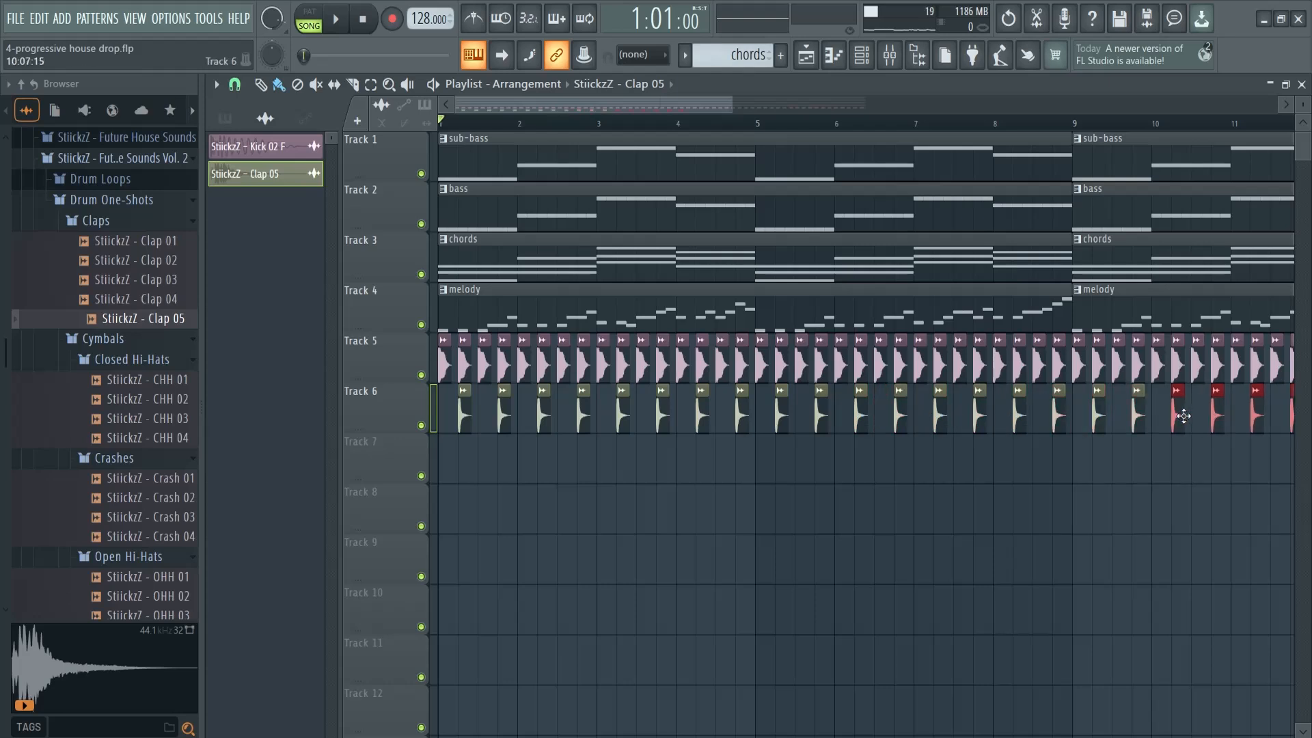
{"action": "left_click_drag", "start_coordinate": [705, 103], "coordinate": [900, 110]}
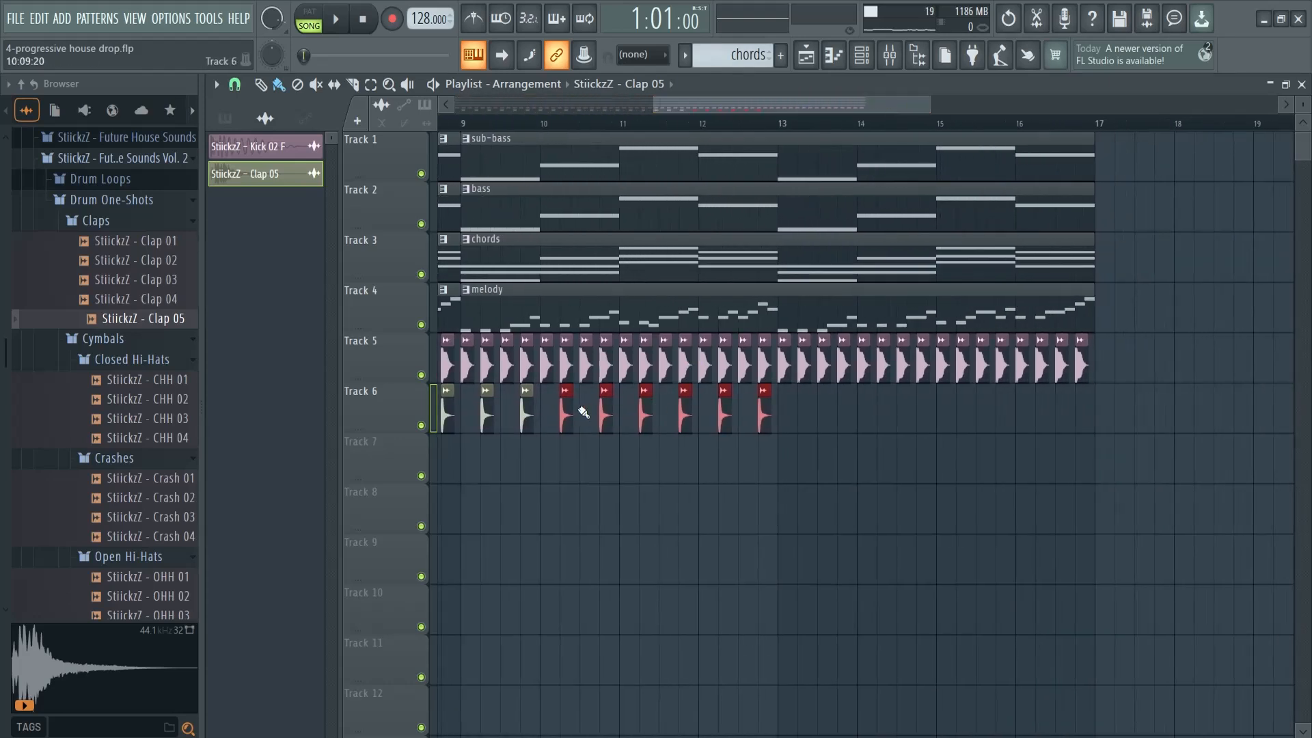
{"action": "left_click_drag", "start_coordinate": [565, 413], "coordinate": [772, 400]}
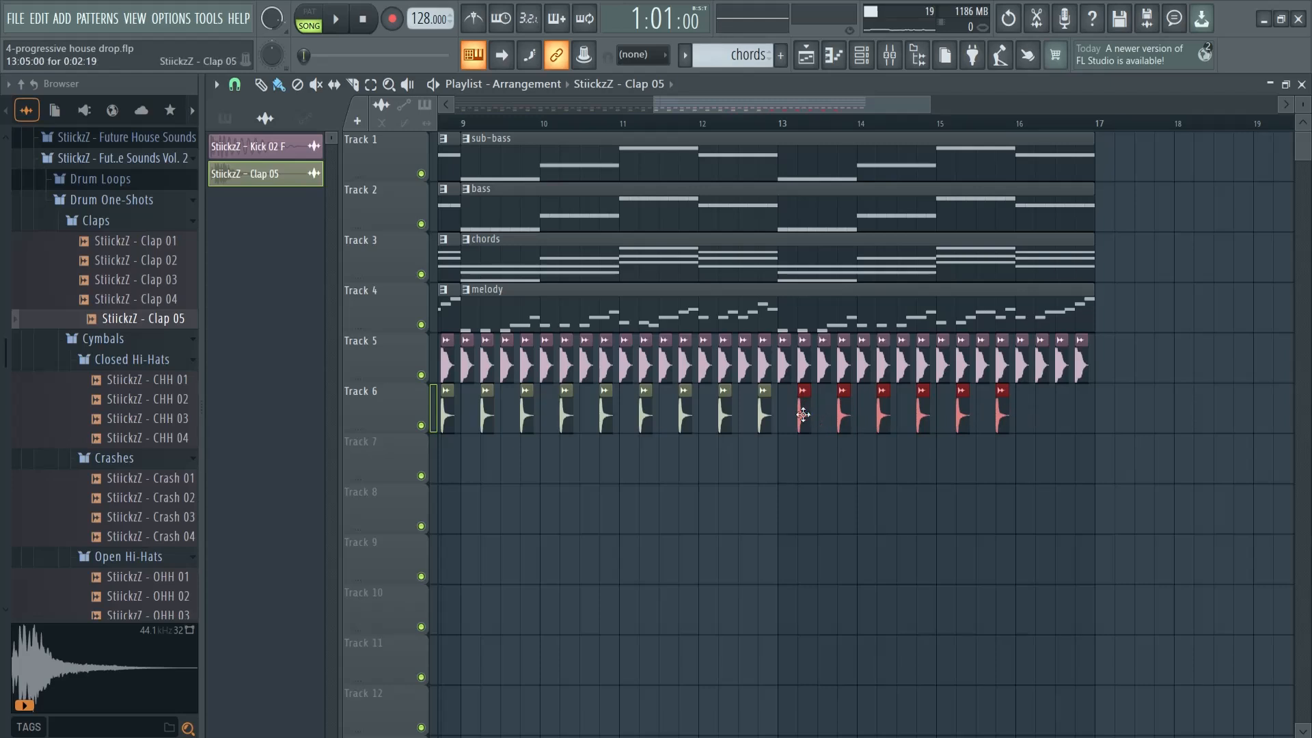
{"action": "left_click_drag", "start_coordinate": [800, 413], "coordinate": [1033, 410]}
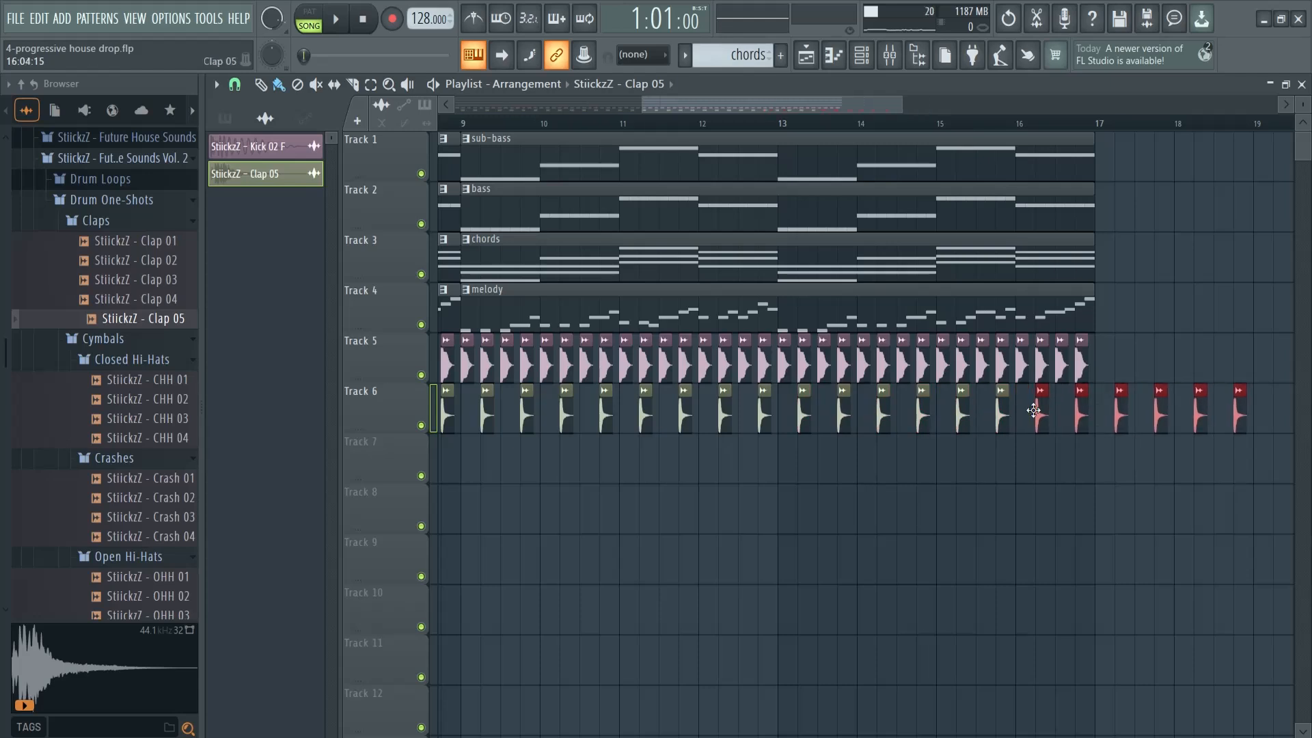
{"action": "left_click_drag", "start_coordinate": [1118, 414], "coordinate": [1247, 413]}
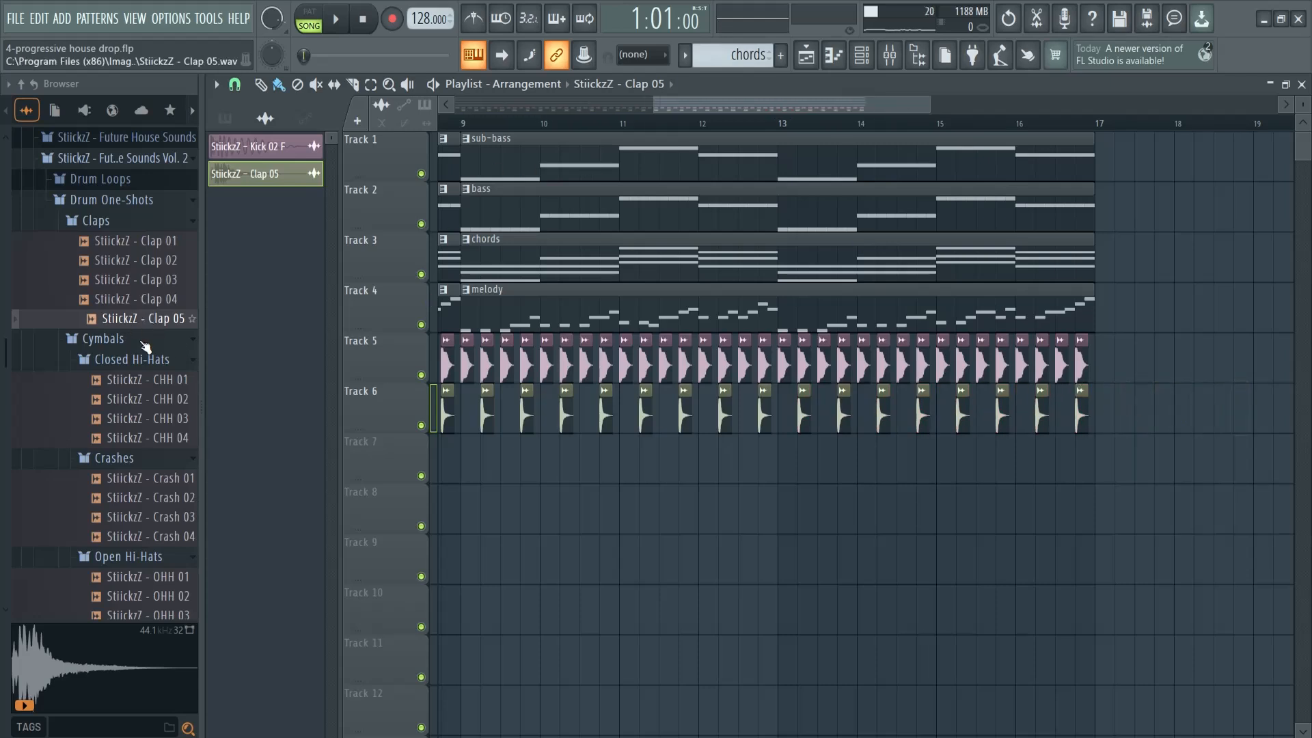
Audition the four ride one-shots in the pack and briefly play the arrangement from the start
{"action": "scroll", "coordinate": [140, 383], "scroll_direction": "down", "scroll_amount": 4}
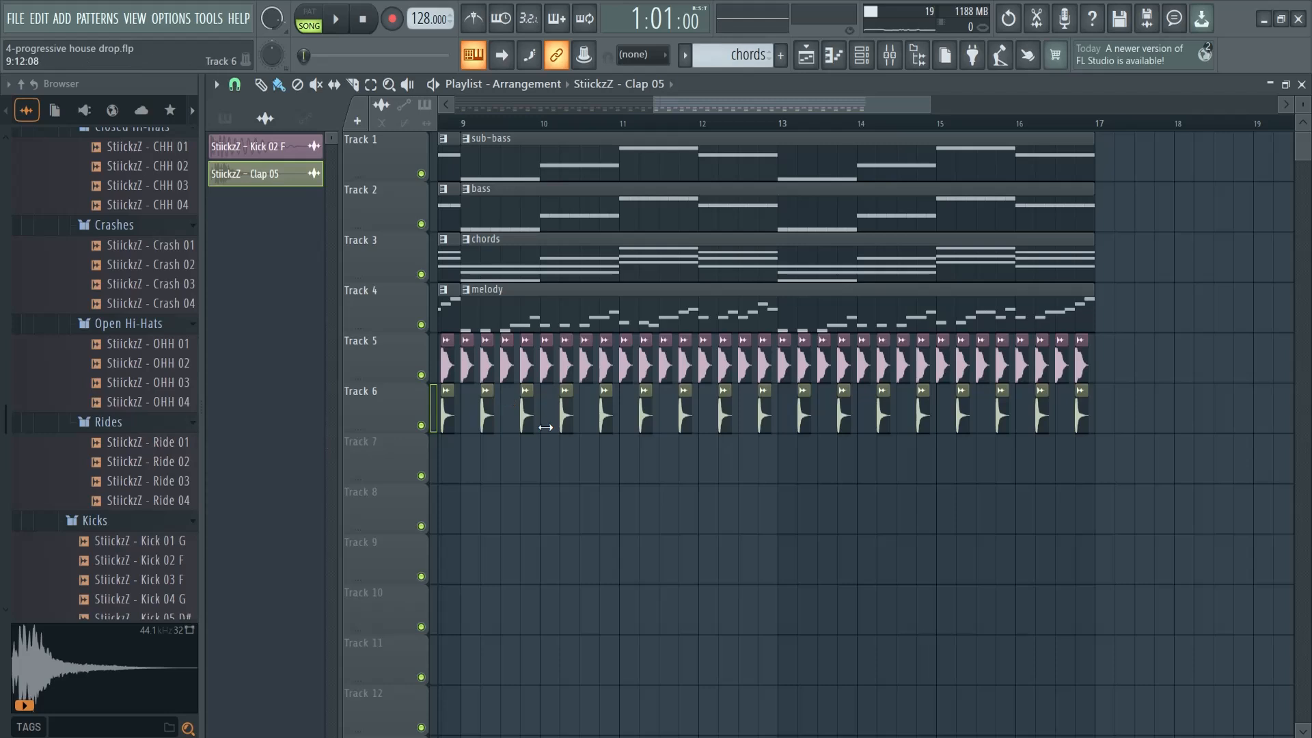
{"action": "left_click_drag", "start_coordinate": [659, 108], "coordinate": [473, 115]}
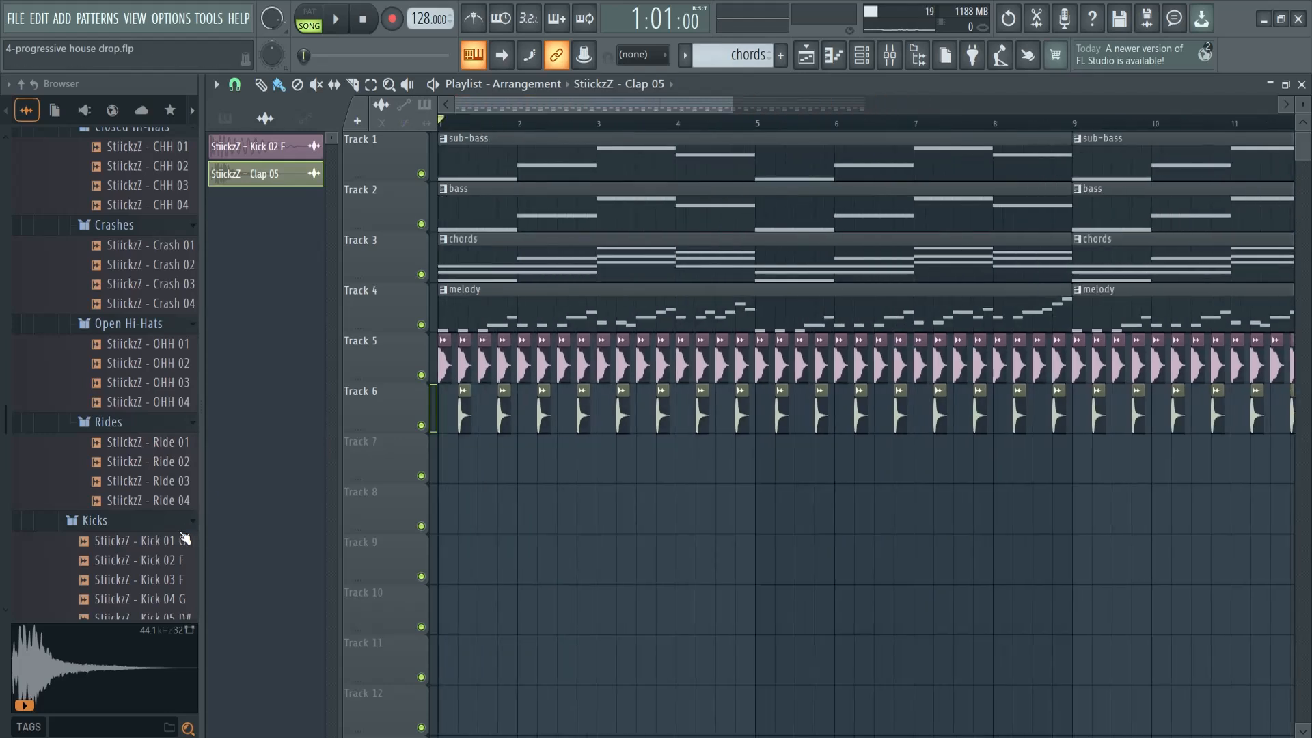
{"action": "left_click", "coordinate": [161, 444]}
{"action": "left_click", "coordinate": [161, 462]}
{"action": "left_click", "coordinate": [162, 481]}
{"action": "left_click", "coordinate": [162, 499]}
{"action": "left_click_drag", "start_coordinate": [164, 444], "coordinate": [306, 391]}
{"action": "key", "text": "space"}
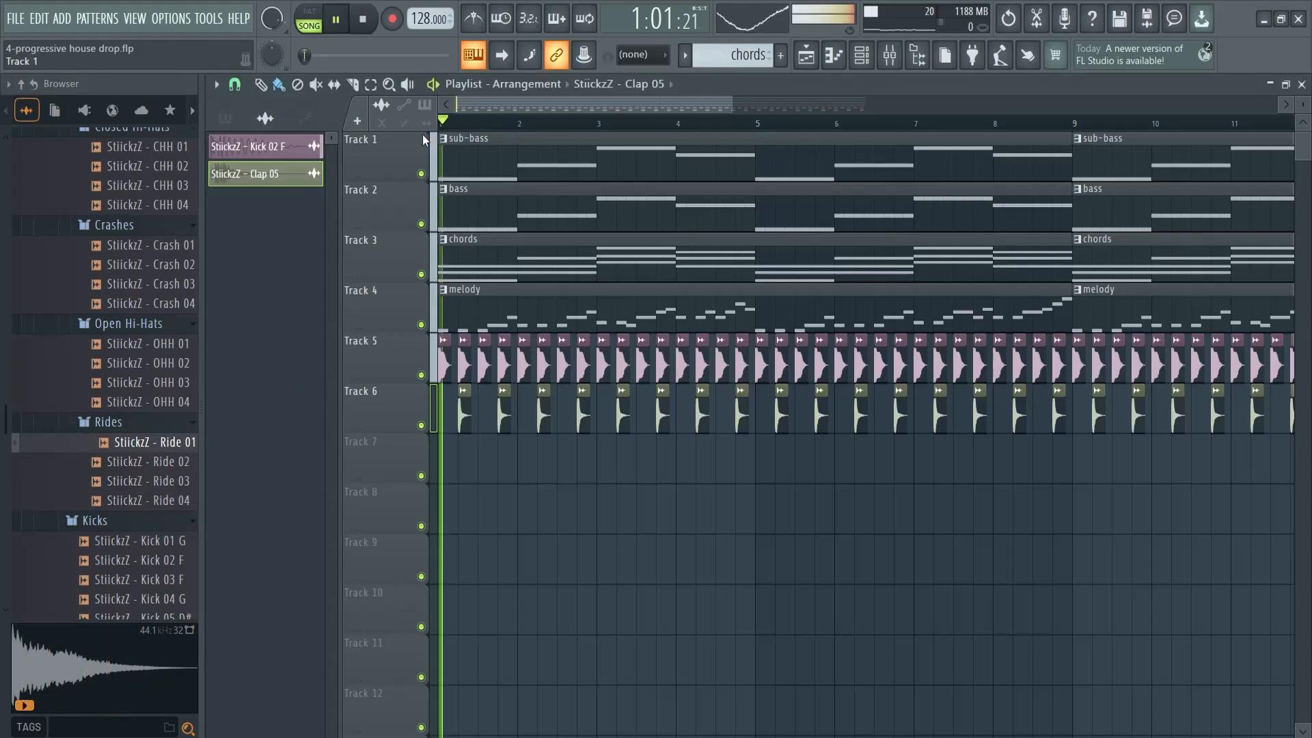
{"action": "key", "text": "space"}
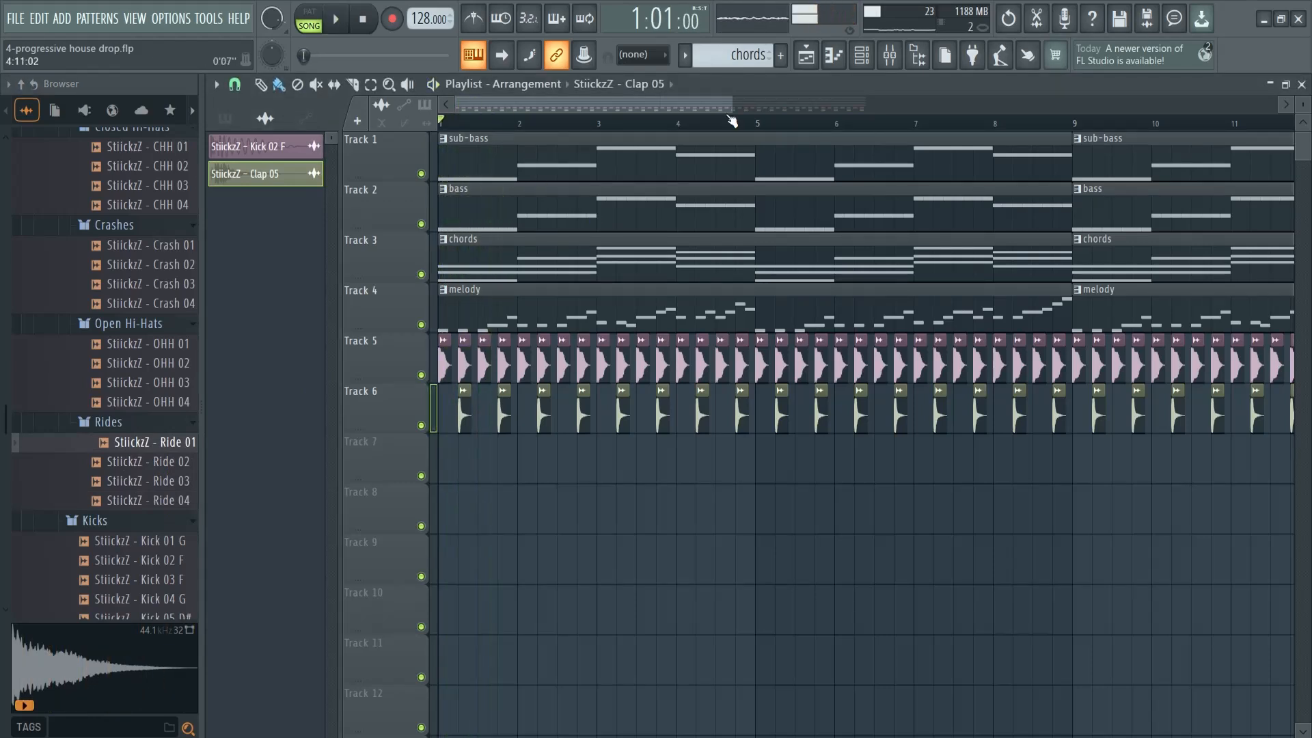
Compare StiickzZ - Ride 01 with the other ride samples once more and select Ride 01
{"action": "left_click_drag", "start_coordinate": [728, 108], "coordinate": [517, 108]}
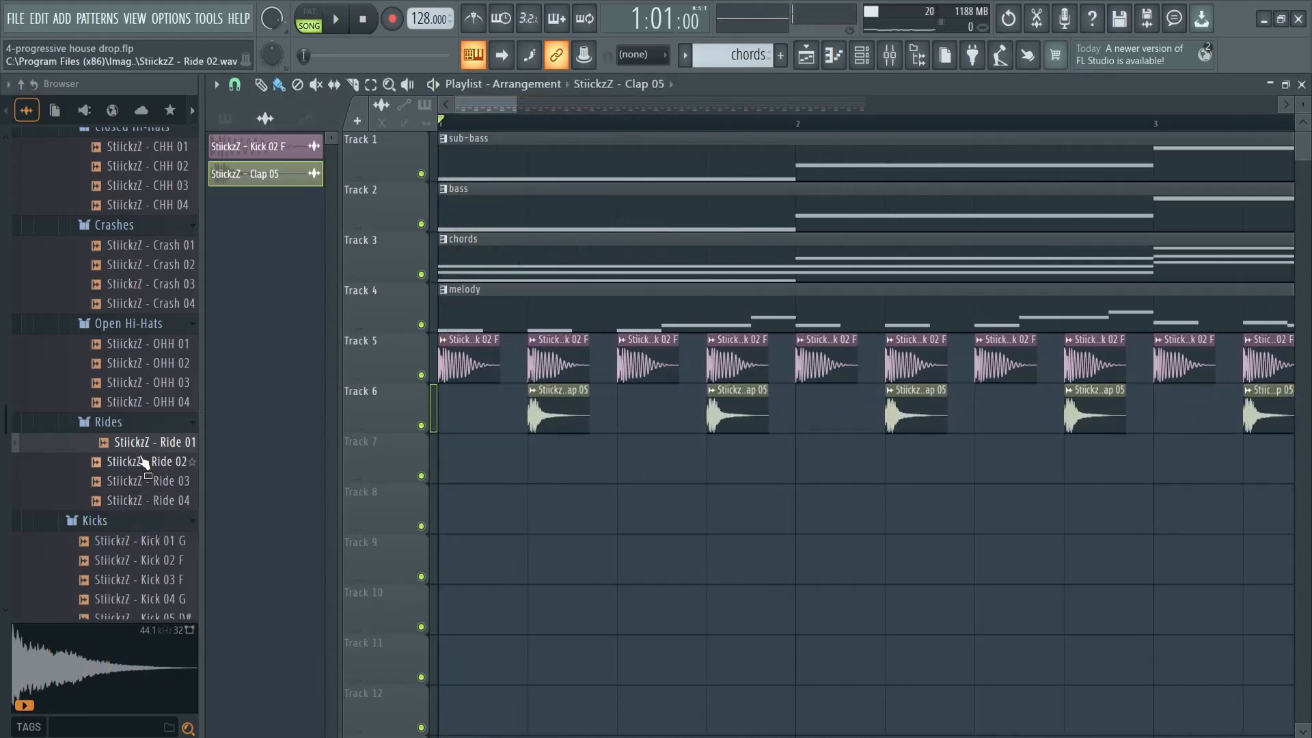
{"action": "left_click", "coordinate": [146, 444]}
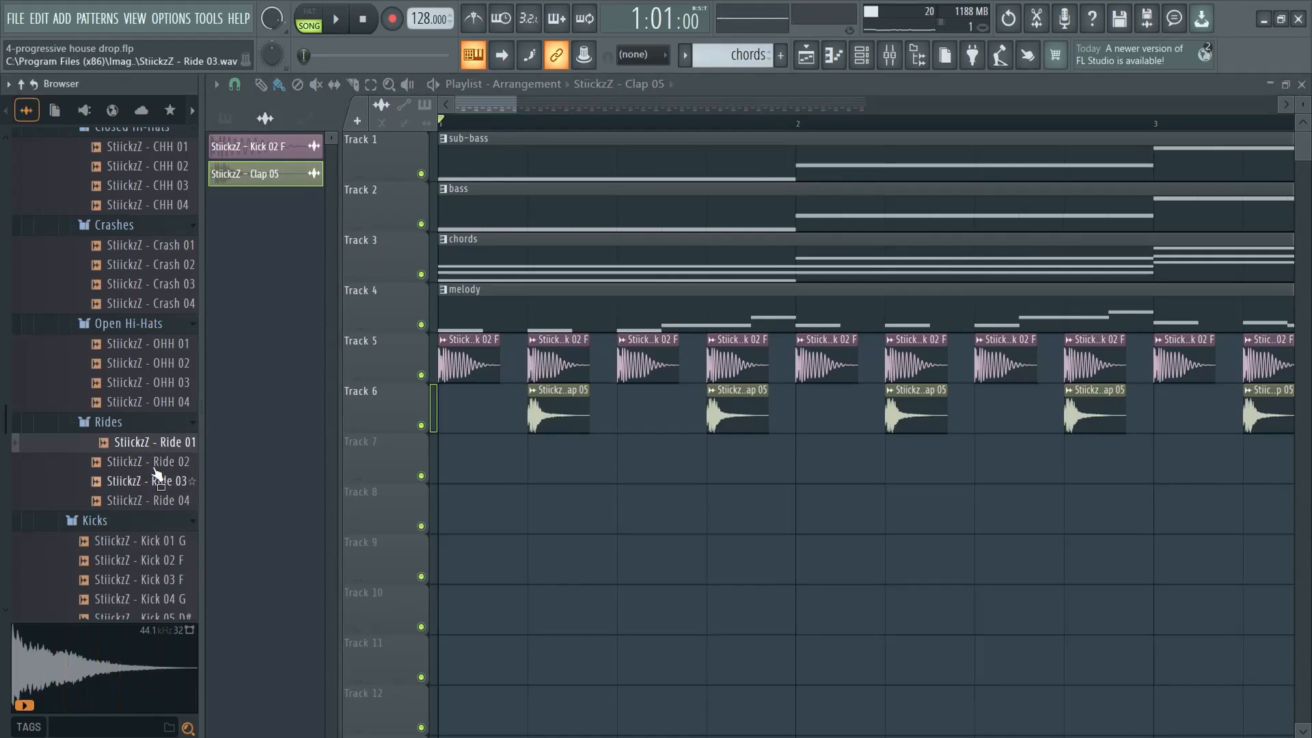
{"action": "left_click", "coordinate": [150, 463]}
{"action": "left_click", "coordinate": [153, 483]}
{"action": "left_click", "coordinate": [156, 503]}
{"action": "left_click", "coordinate": [157, 444]}
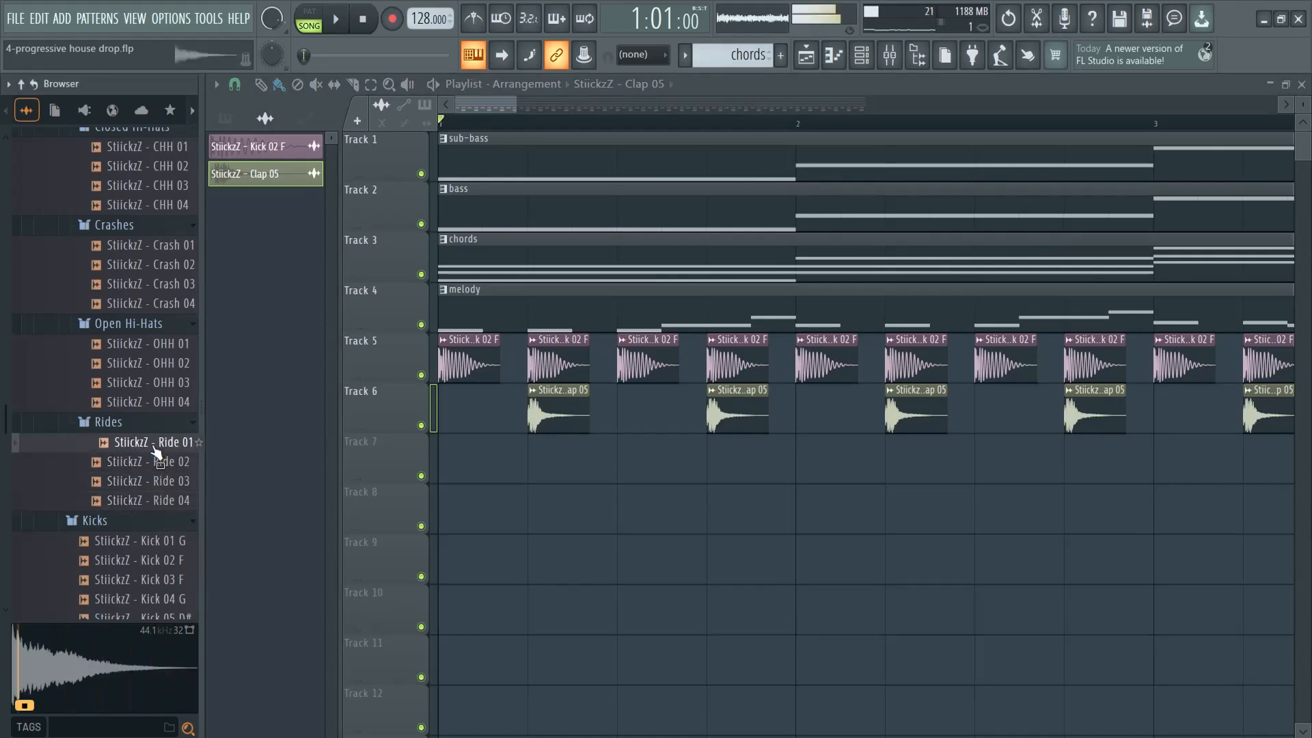
{"action": "left_click", "coordinate": [155, 502]}
{"action": "left_click", "coordinate": [162, 446]}
Place StiickzZ - Ride 01 at 1:03:17 on Track 7, repeat it every beat for four hits, and play the result
{"action": "left_click_drag", "start_coordinate": [330, 441], "coordinate": [515, 465]}
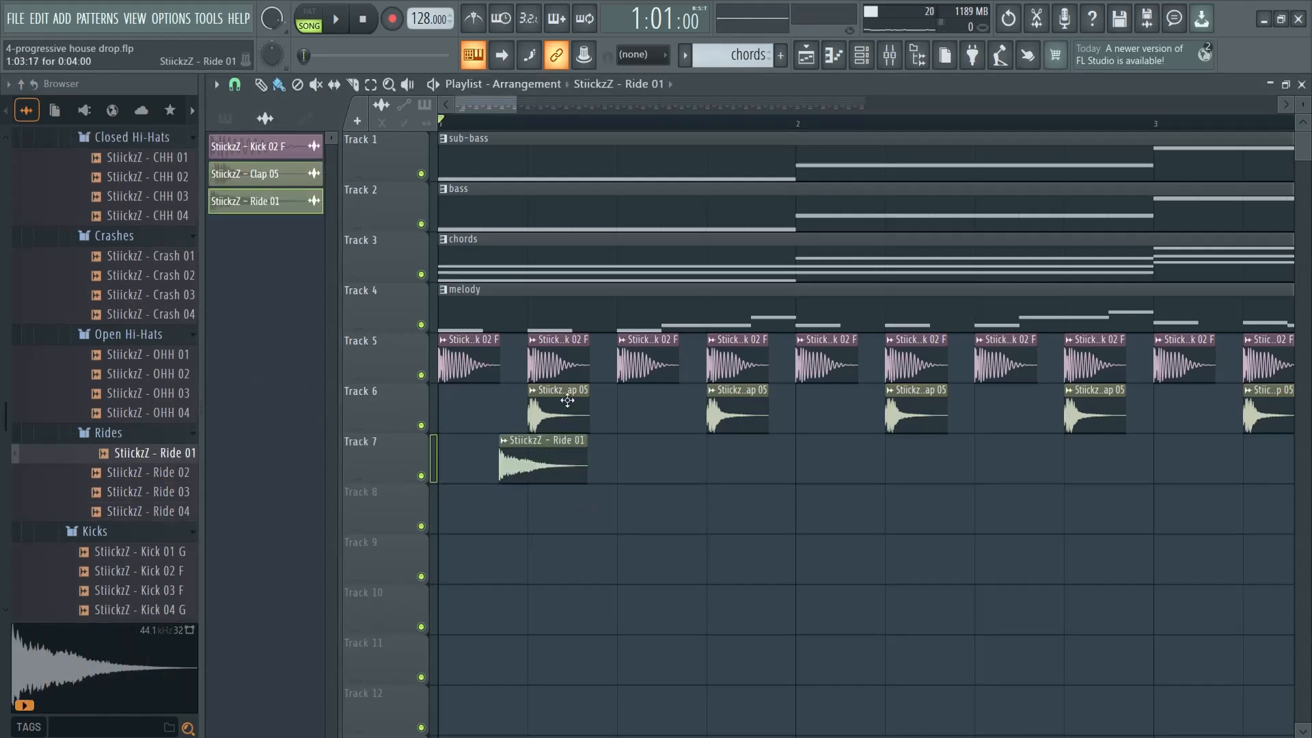
{"action": "left_click_drag", "start_coordinate": [535, 459], "coordinate": [796, 466], "text": "shift"}
{"action": "key", "text": "space"}
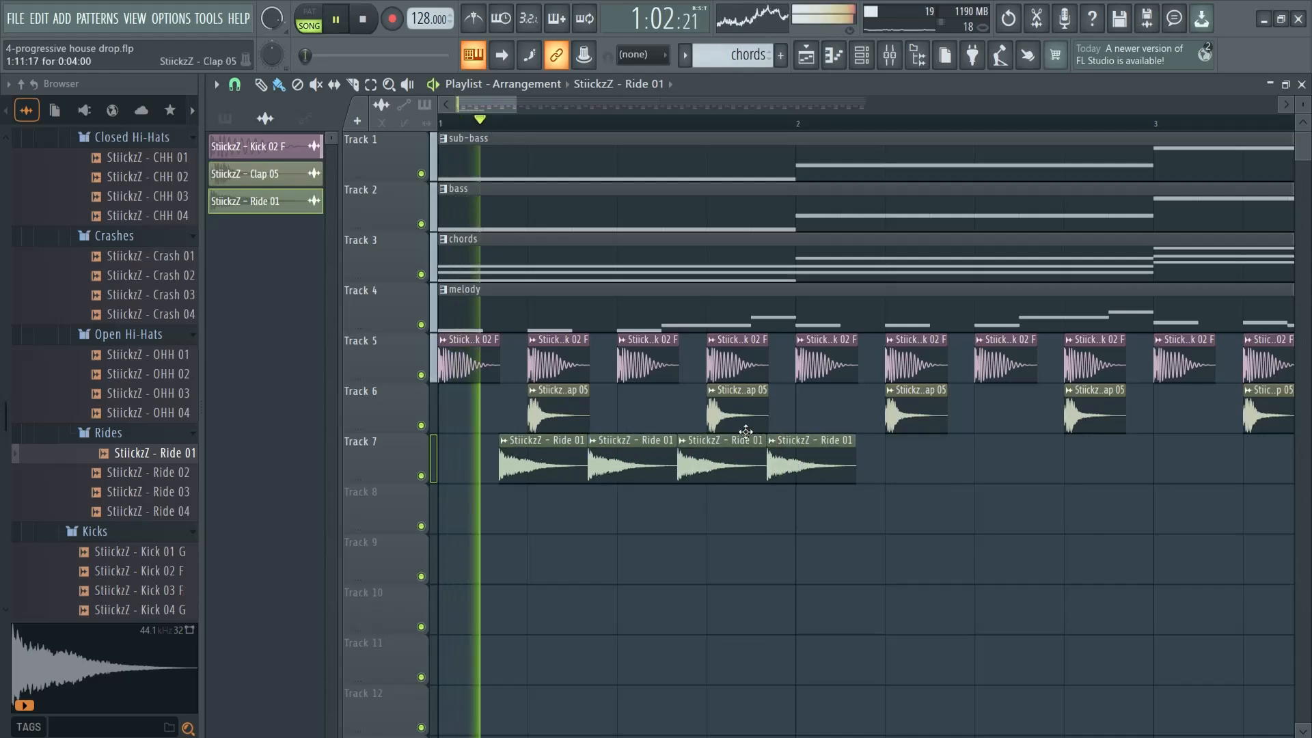
{"action": "key", "text": "space"}
Lower the Ride 01 channel volume to 23% while the arrangement plays
{"action": "double_click", "coordinate": [613, 463]}
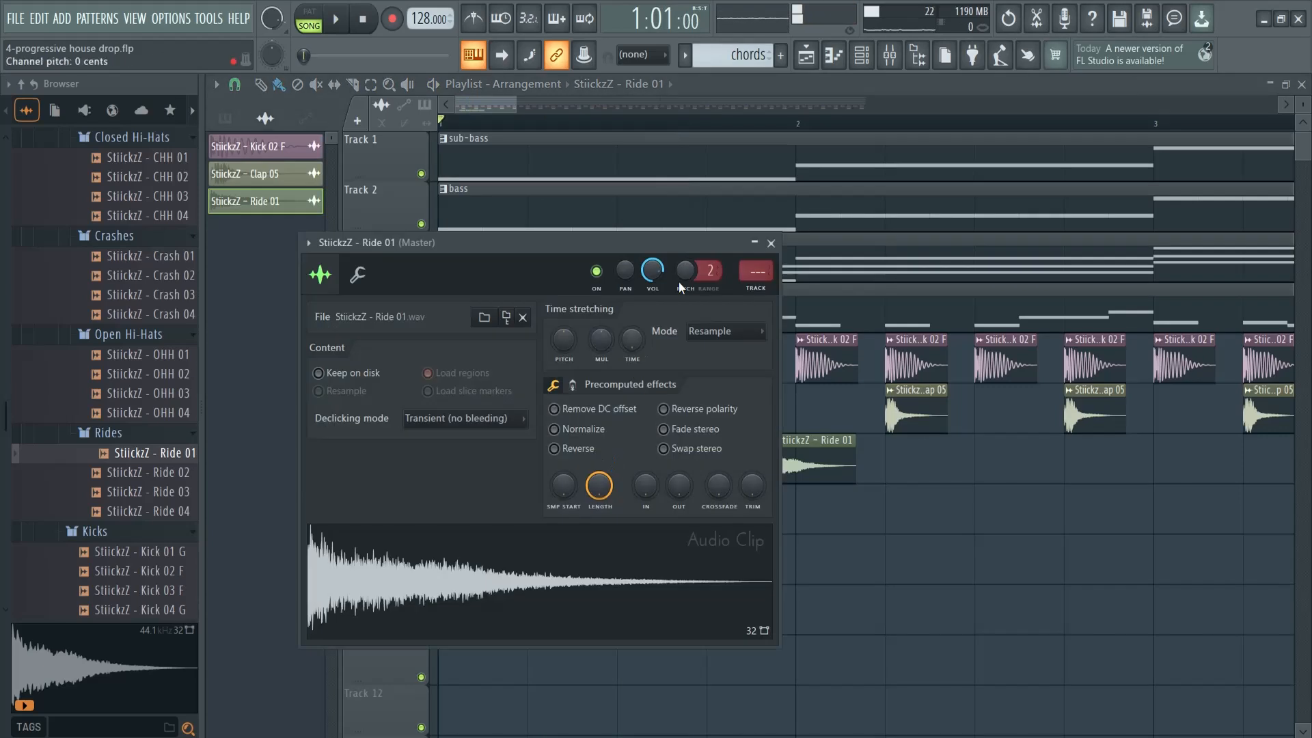
{"action": "key", "text": "space"}
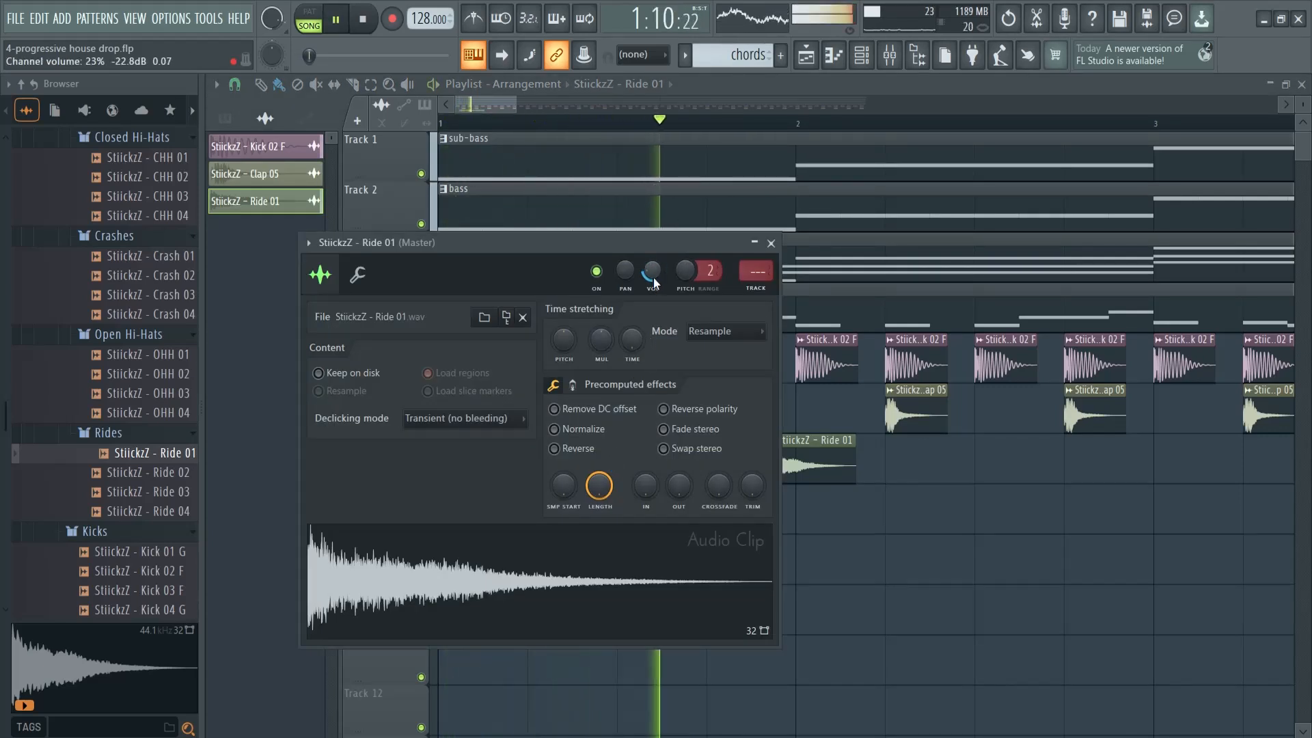
{"action": "left_click", "coordinate": [771, 243]}
{"action": "key", "text": "space"}
Duplicate the four Ride 01 clips along Track 7 up to bar 17 and delete the last clip that overruns it
{"action": "left_click_drag", "start_coordinate": [489, 509], "coordinate": [867, 482], "text": "ctrl"}
{"action": "left_click", "coordinate": [868, 484], "text": "ctrl"}
{"action": "left_click_drag", "start_coordinate": [957, 509], "coordinate": [512, 459], "text": "ctrl"}
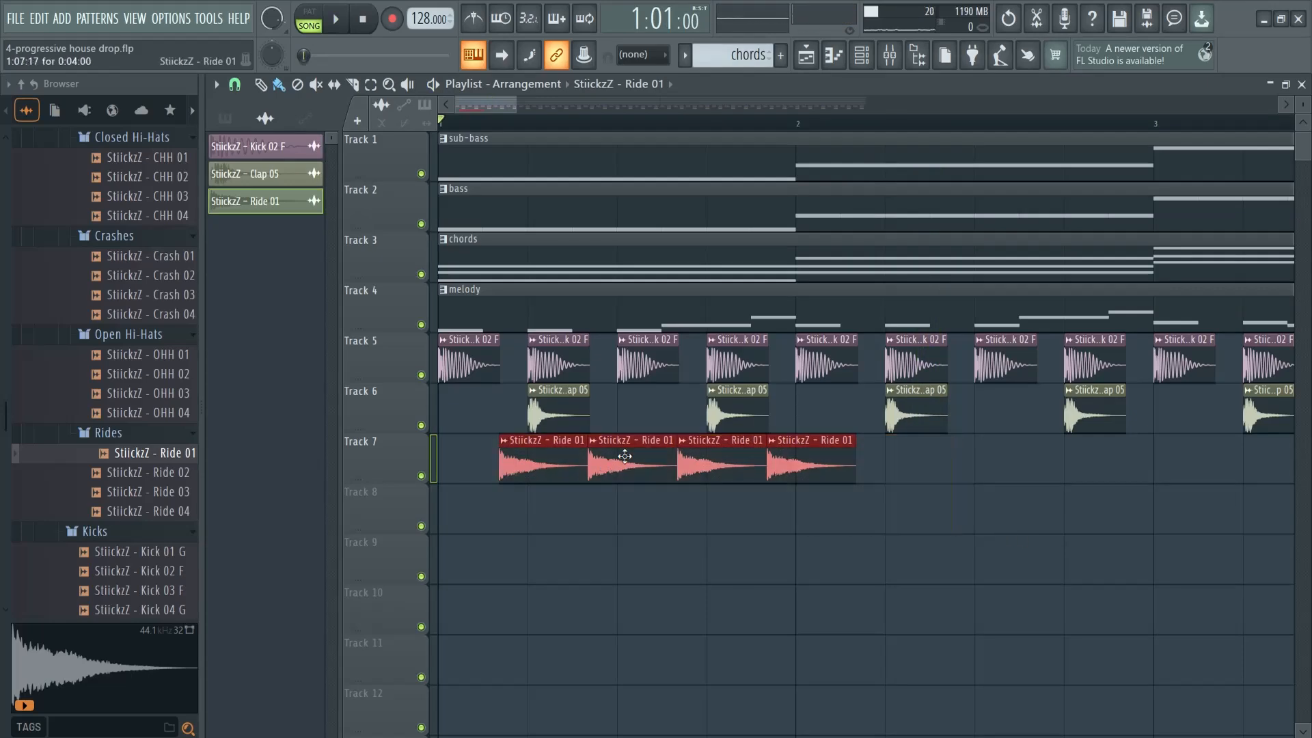
{"action": "key", "text": "ctrl+b"}
{"action": "left_click_drag", "start_coordinate": [517, 105], "coordinate": [879, 108]}
{"action": "key", "text": "ctrl+b"}
{"action": "key", "text": "ctrl+b"}
{"action": "key", "text": "ctrl+b"}
{"action": "key", "text": "ctrl+b"}
{"action": "key", "text": "ctrl+b"}
{"action": "key", "text": "ctrl+b"}
{"action": "key", "text": "ctrl+b"}
{"action": "key", "text": "ctrl+b"}
{"action": "key", "text": "ctrl+b"}
{"action": "key", "text": "ctrl+b"}
{"action": "key", "text": "ctrl+b"}
{"action": "key", "text": "ctrl+b"}
{"action": "key", "text": "ctrl+b"}
{"action": "key", "text": "ctrl+b"}
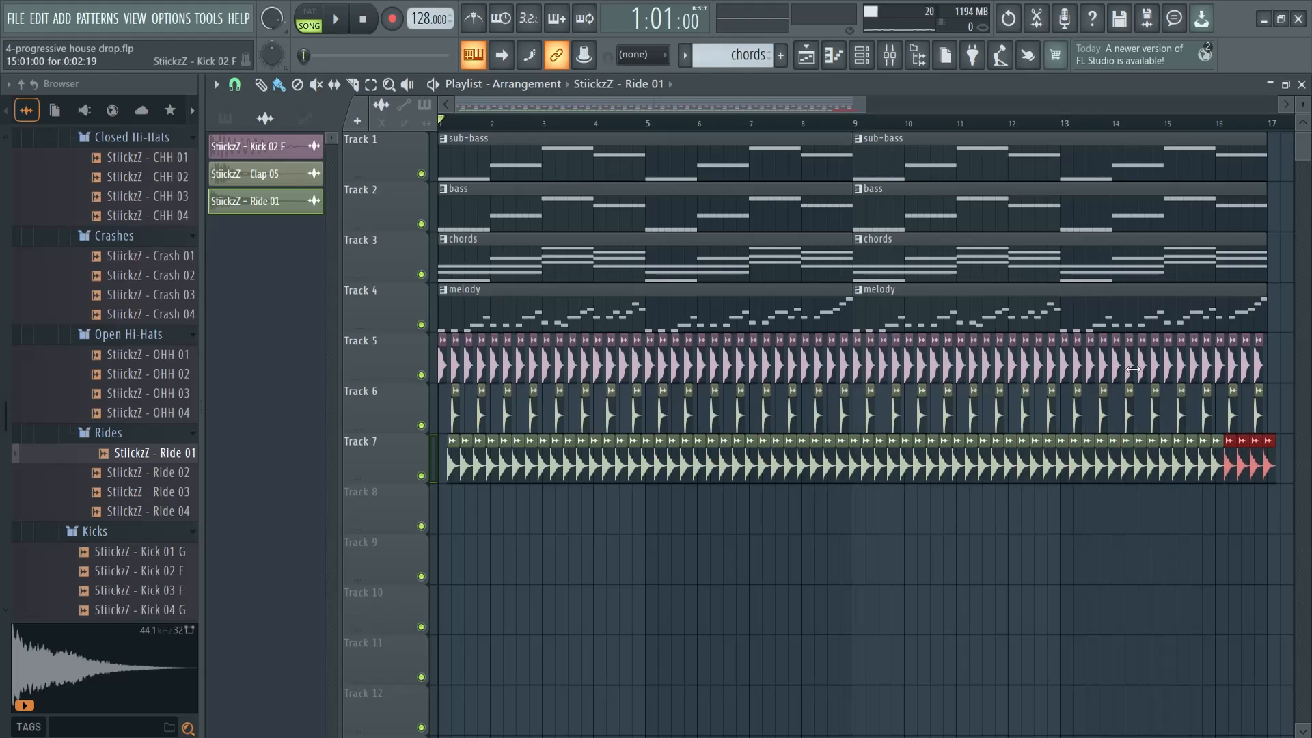
{"action": "left_click_drag", "start_coordinate": [814, 106], "coordinate": [904, 103]}
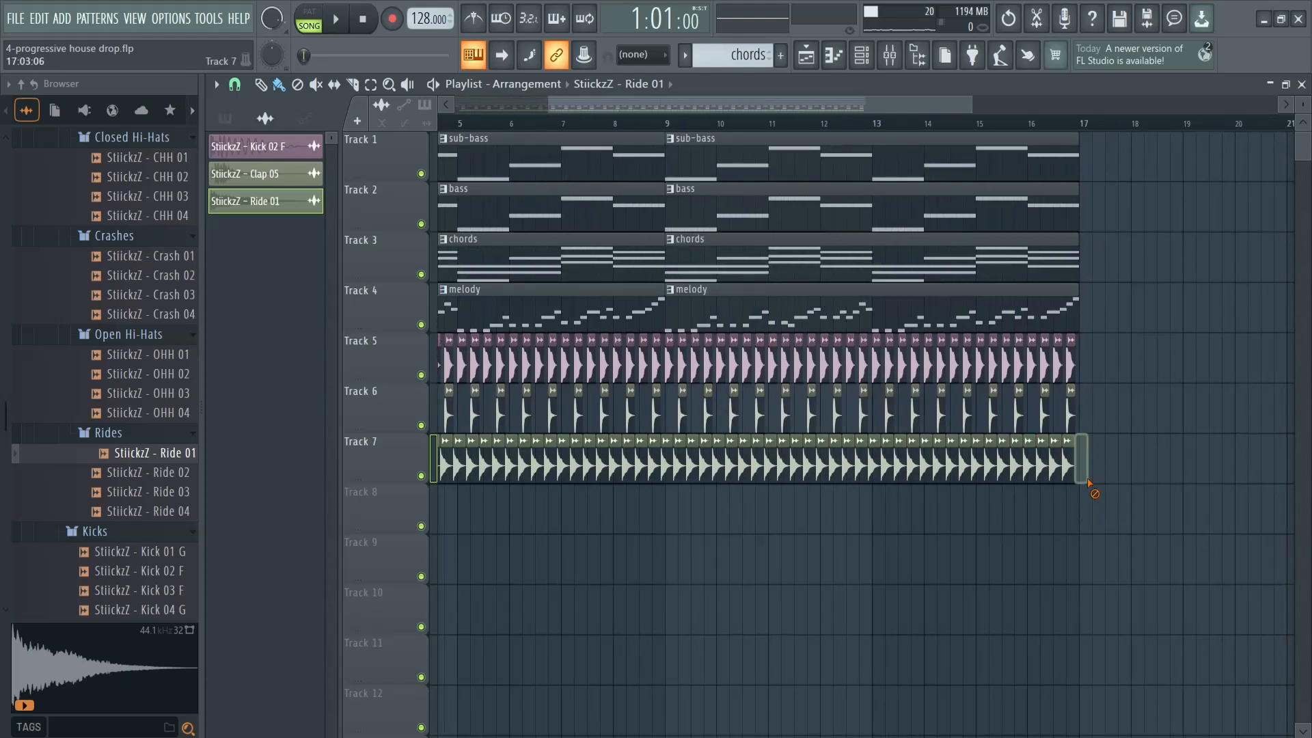
Play the arrangement and lower the Ride 01 channel volume to 18%
{"action": "key", "text": "space"}
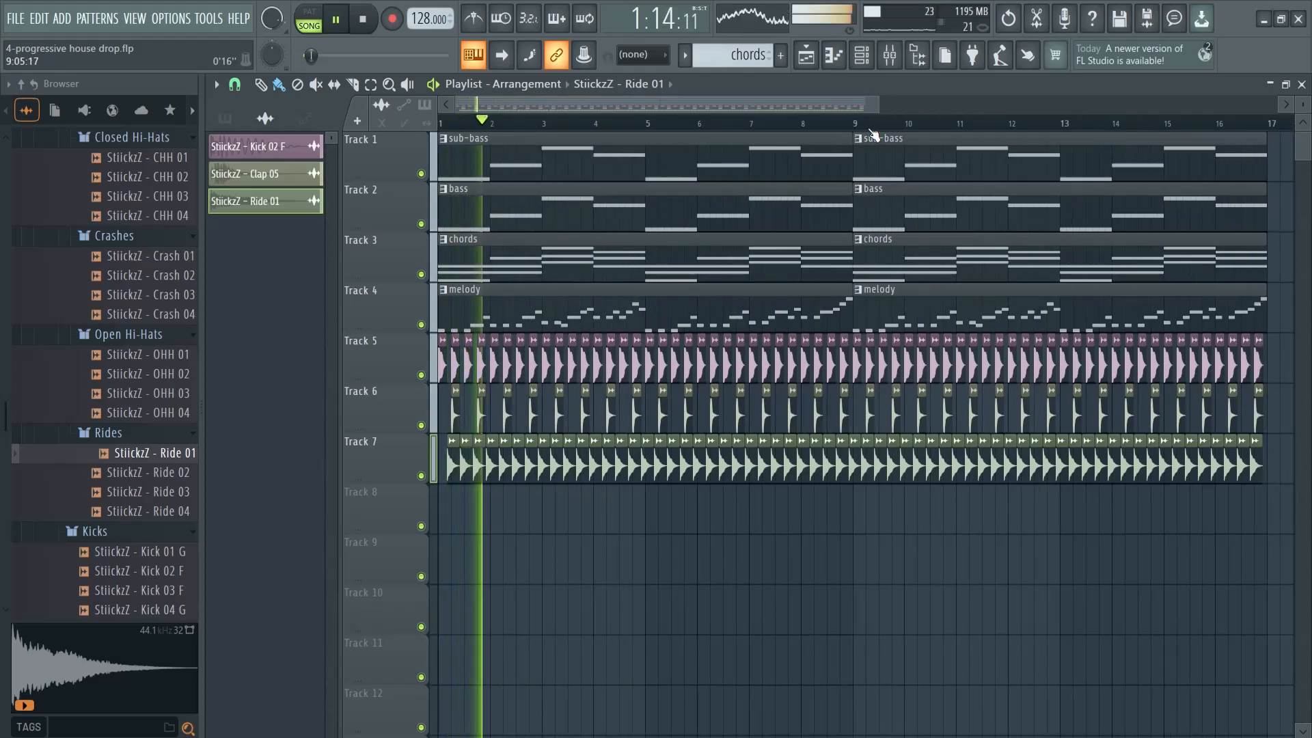
{"action": "key", "text": "space"}
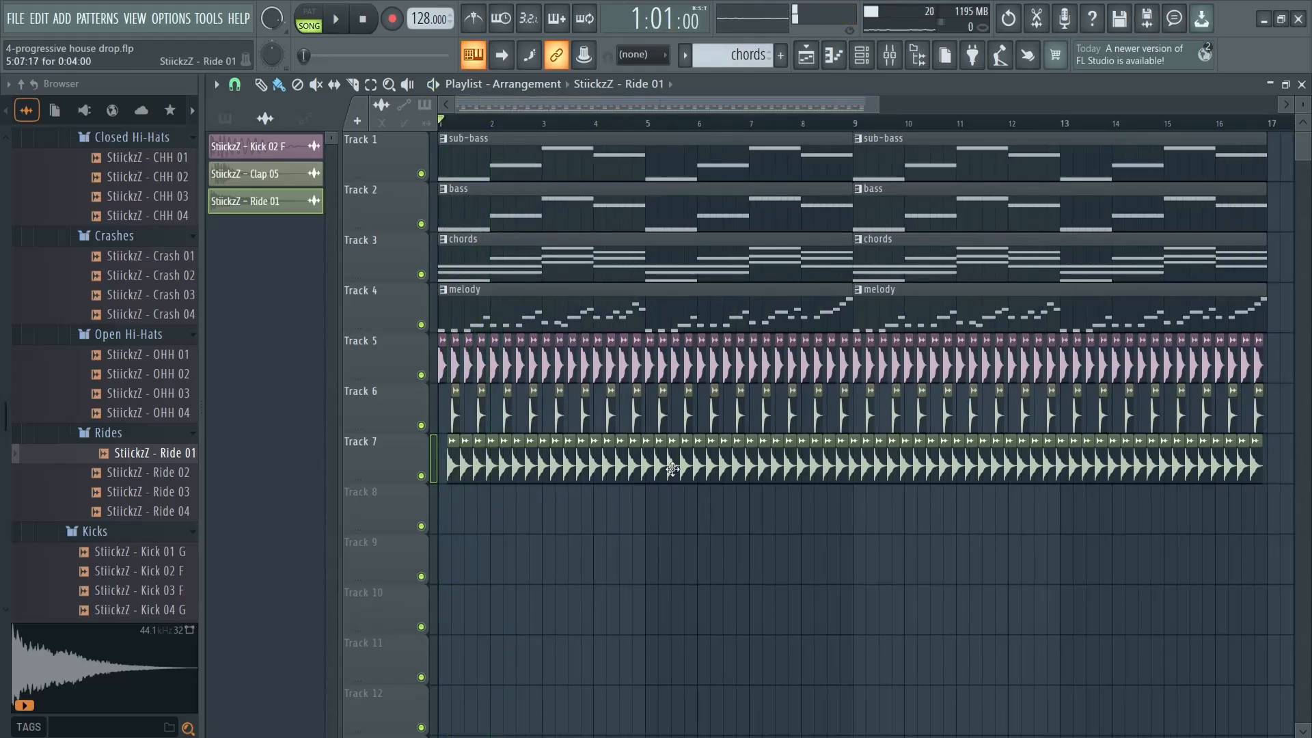
{"action": "double_click", "coordinate": [673, 469]}
{"action": "key", "text": "space"}
{"action": "left_click_drag", "start_coordinate": [654, 278], "coordinate": [652, 284]}
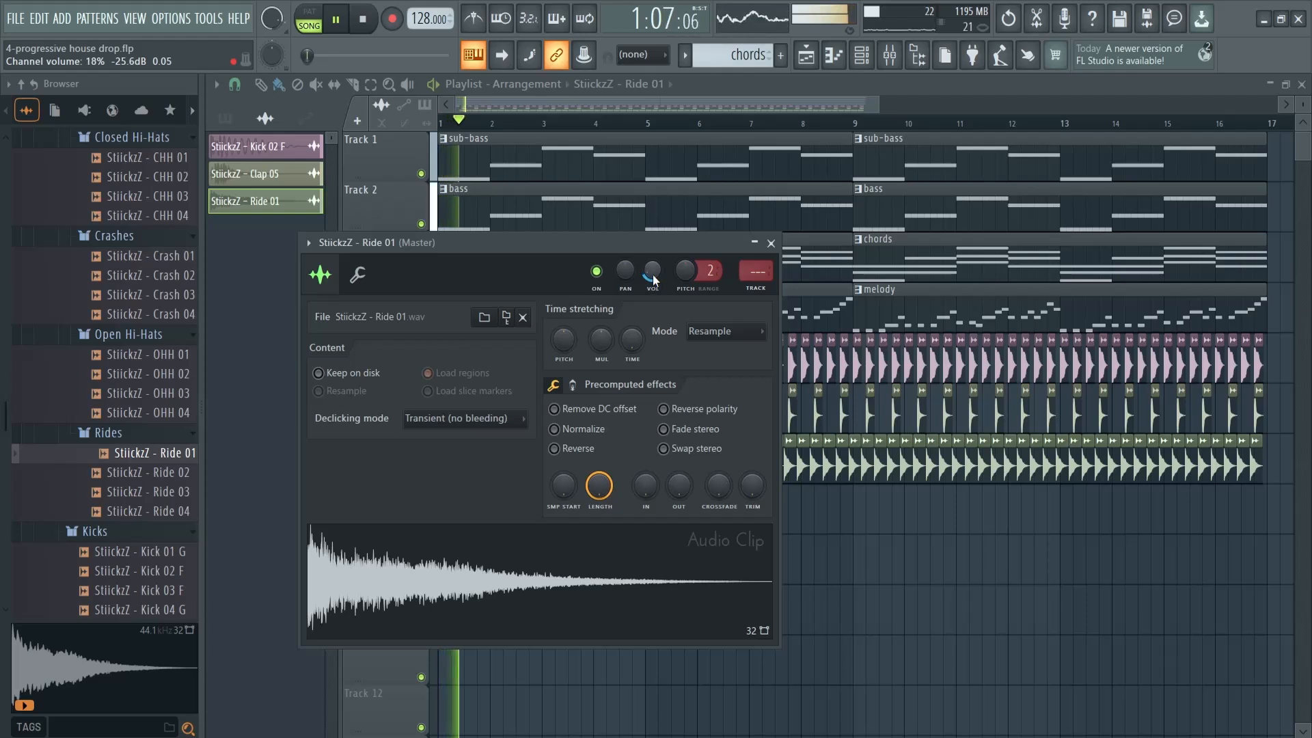
{"action": "left_click", "coordinate": [771, 243]}
{"action": "key", "text": "space"}
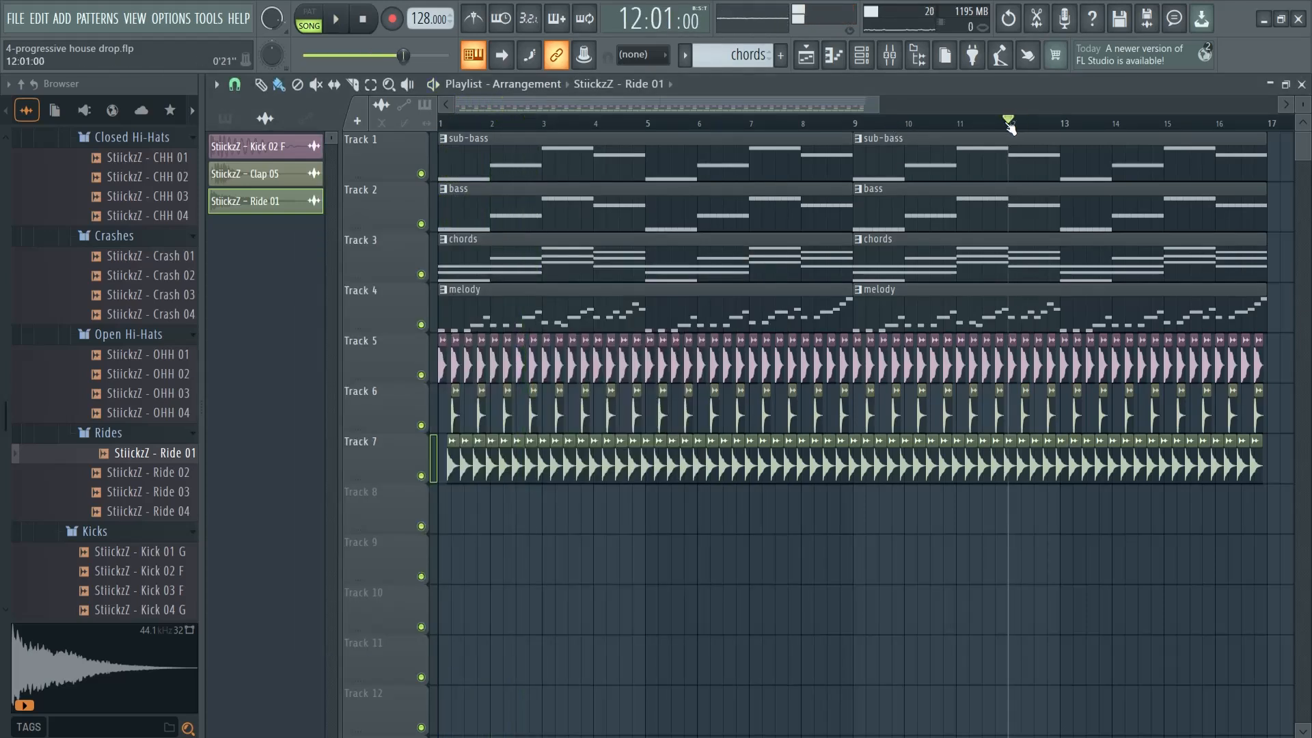
Search the sample browser for downlifter samples
{"action": "key", "text": "space"}
{"action": "key", "text": "space"}
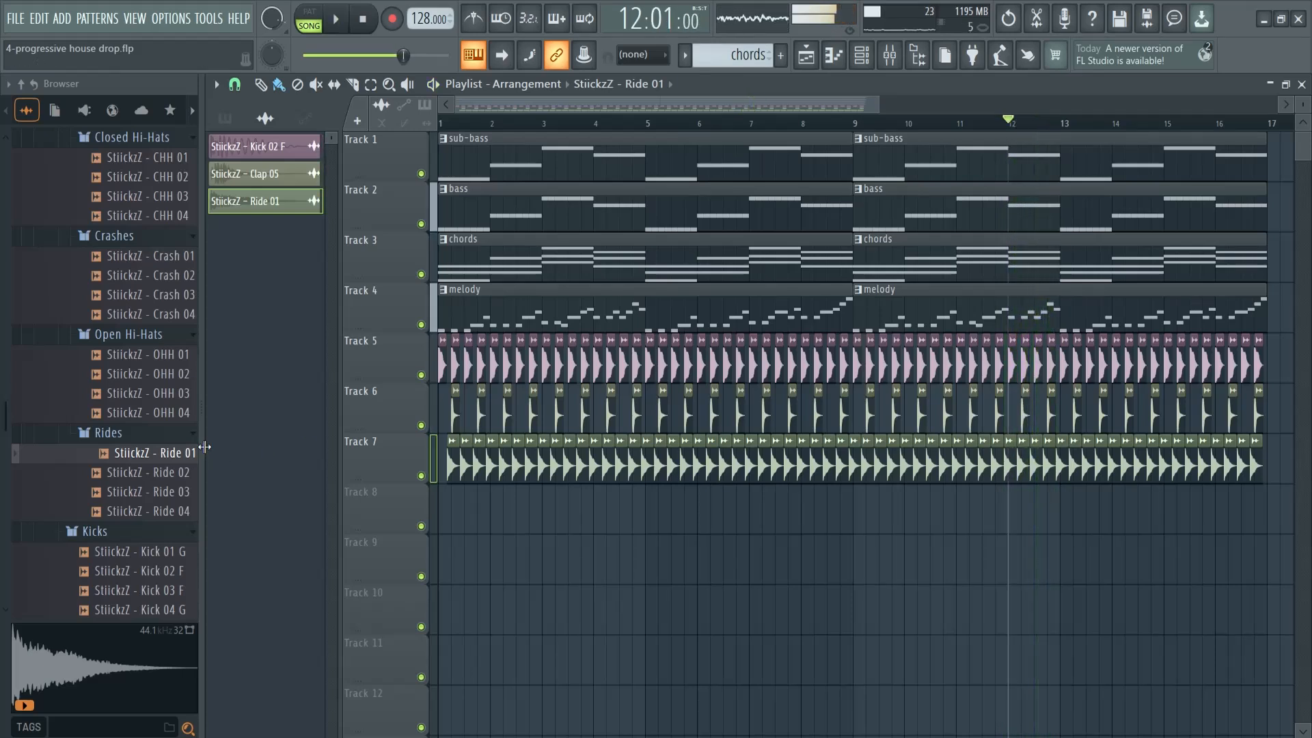
{"action": "left_click", "coordinate": [112, 730]}
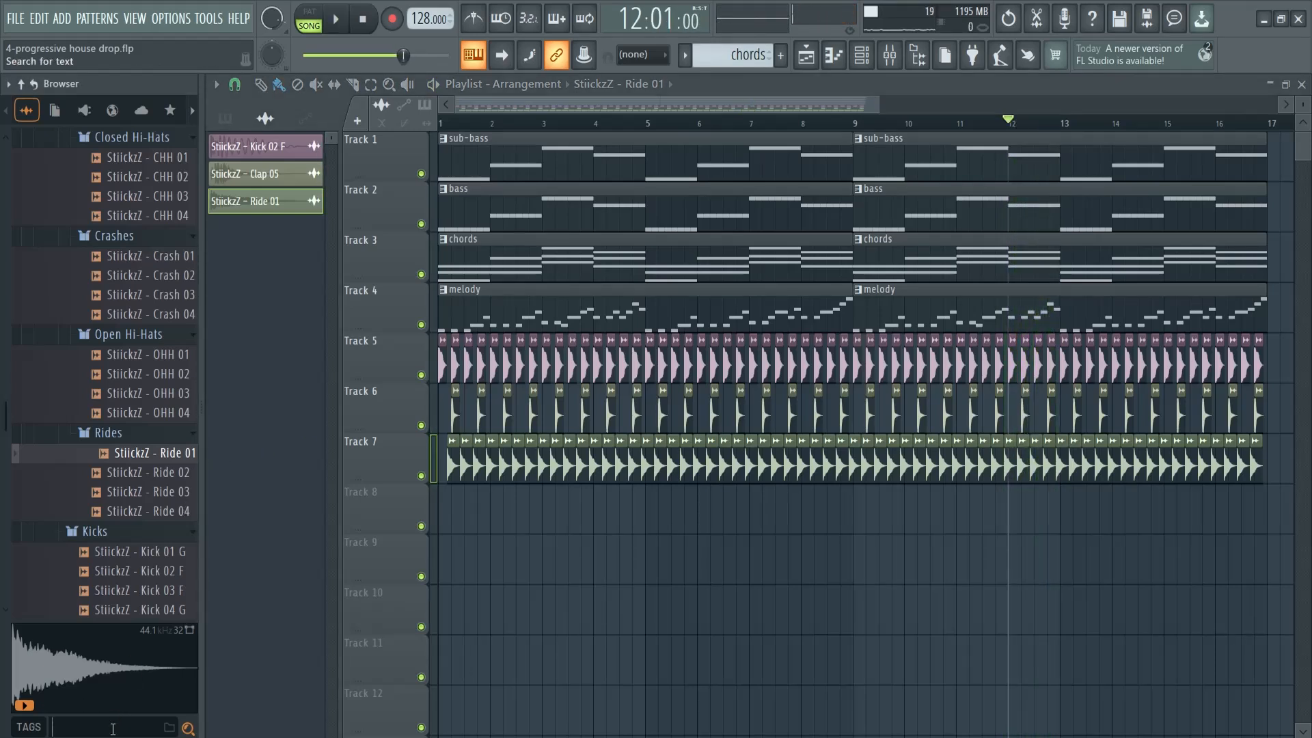
{"action": "key", "text": "Return"}
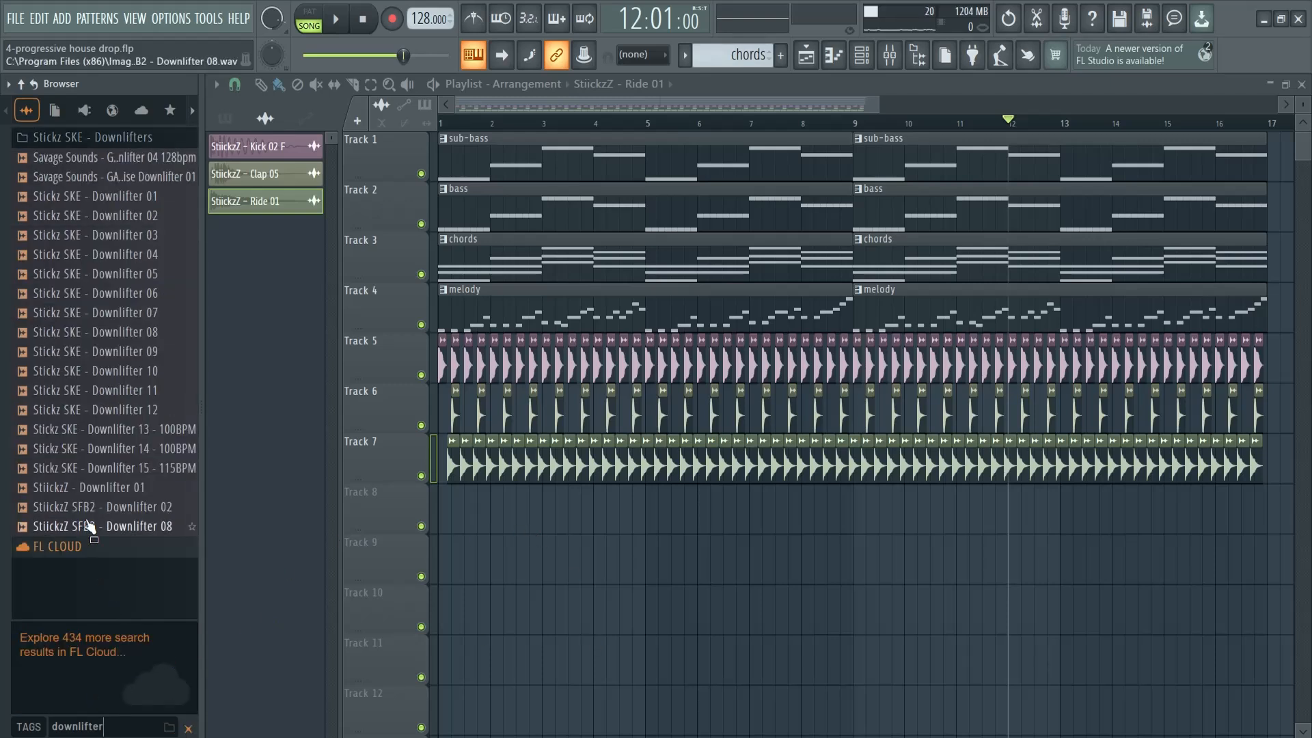
{"action": "left_click", "coordinate": [77, 142]}
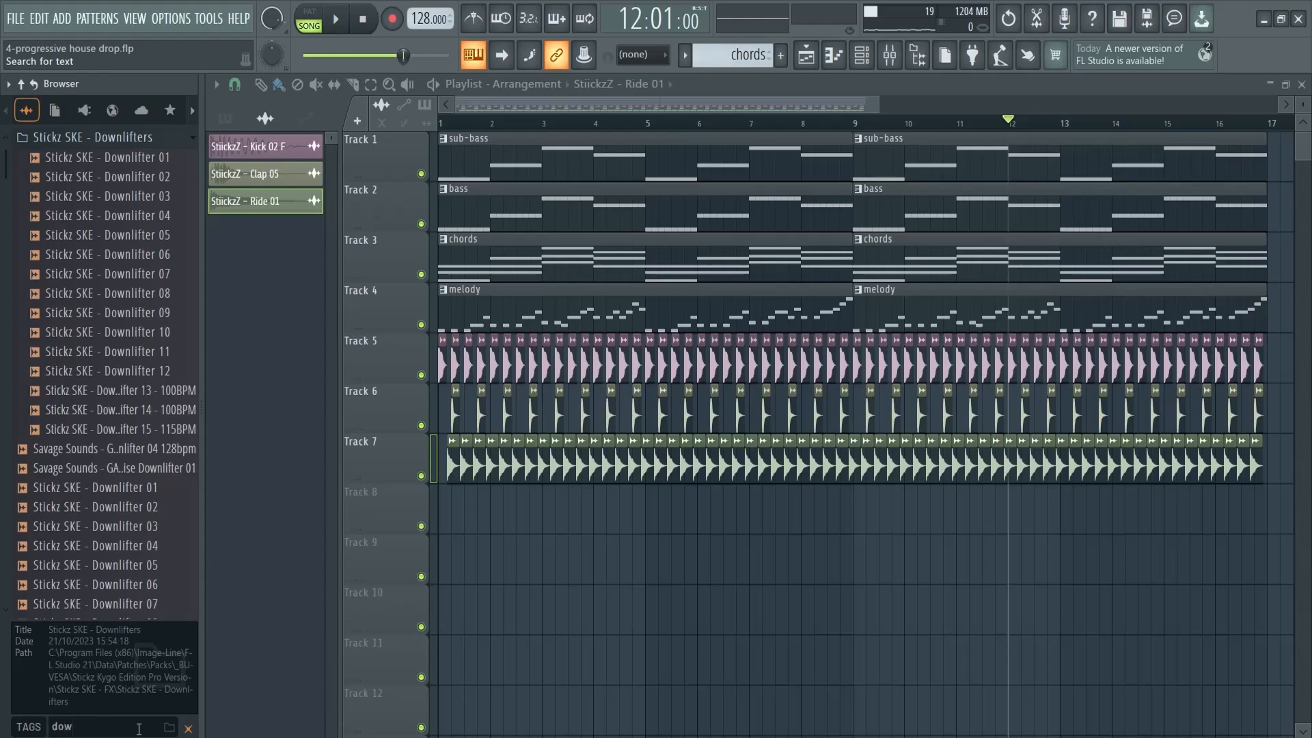
{"action": "type", "text": "nlifter"}
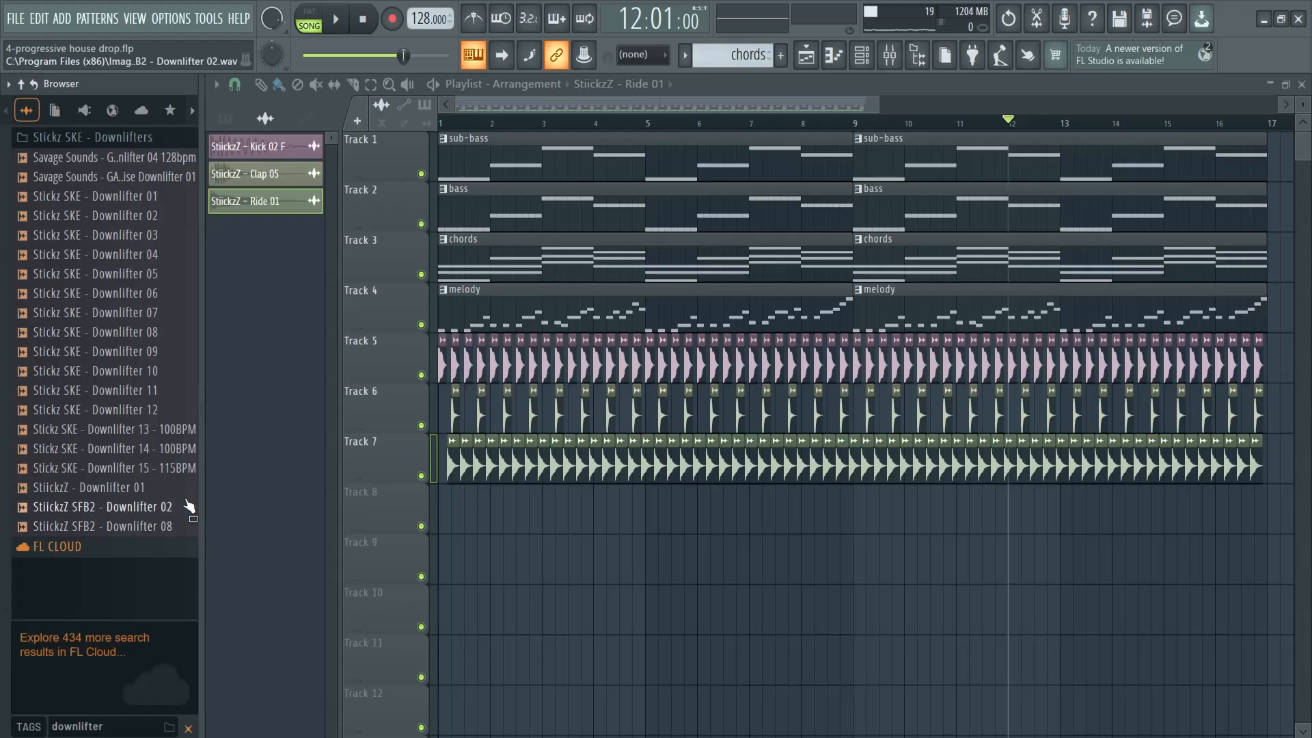
Preview Stickz SKE - Downlifter 09, place it at bar 1 on Track 8, and play the arrangement from the start
{"action": "left_click", "coordinate": [125, 354]}
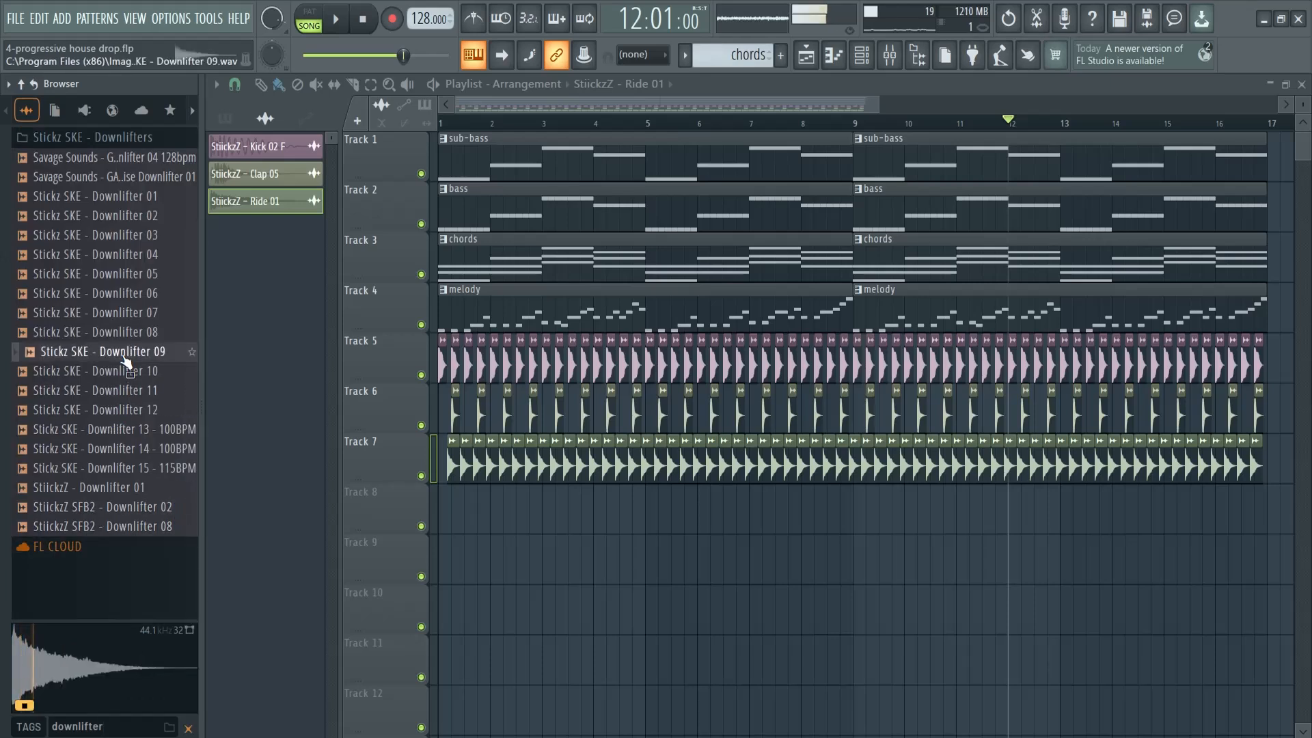
{"action": "left_click_drag", "start_coordinate": [125, 358], "coordinate": [437, 498]}
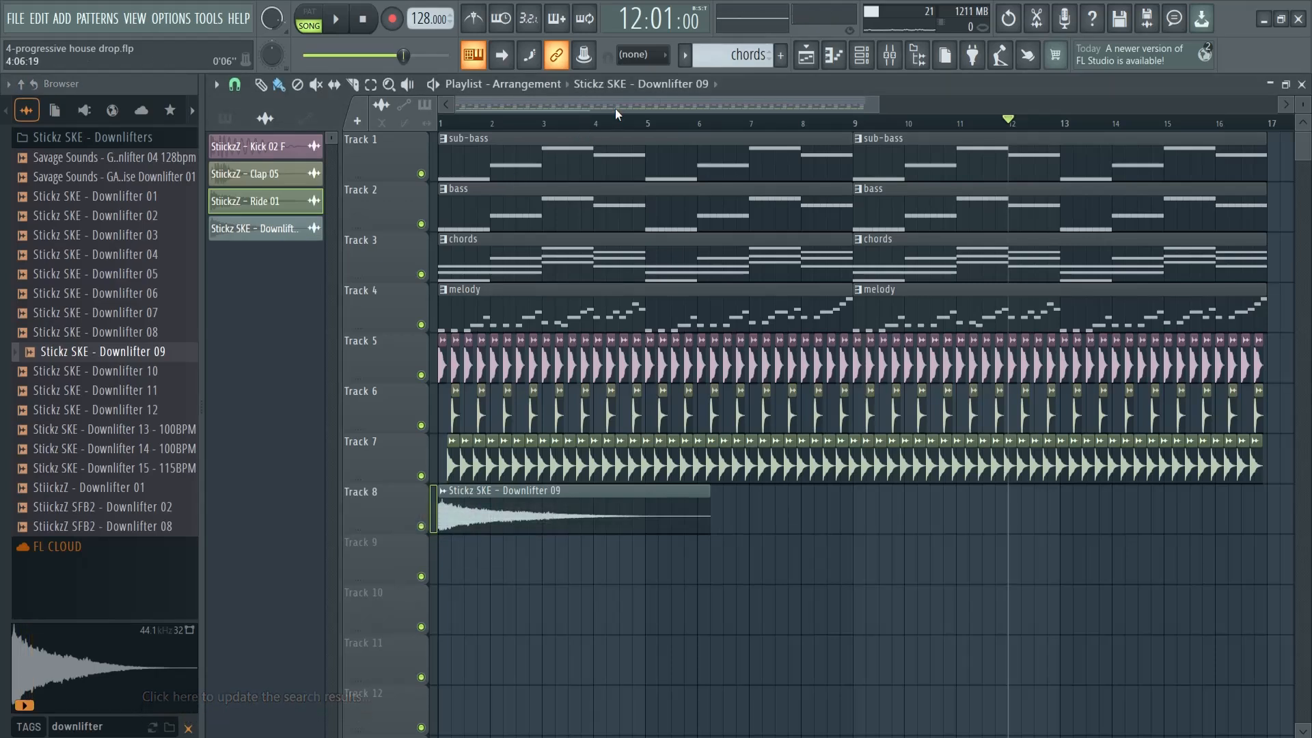
{"action": "key", "text": "space"}
{"action": "left_click_drag", "start_coordinate": [472, 124], "coordinate": [448, 125]}
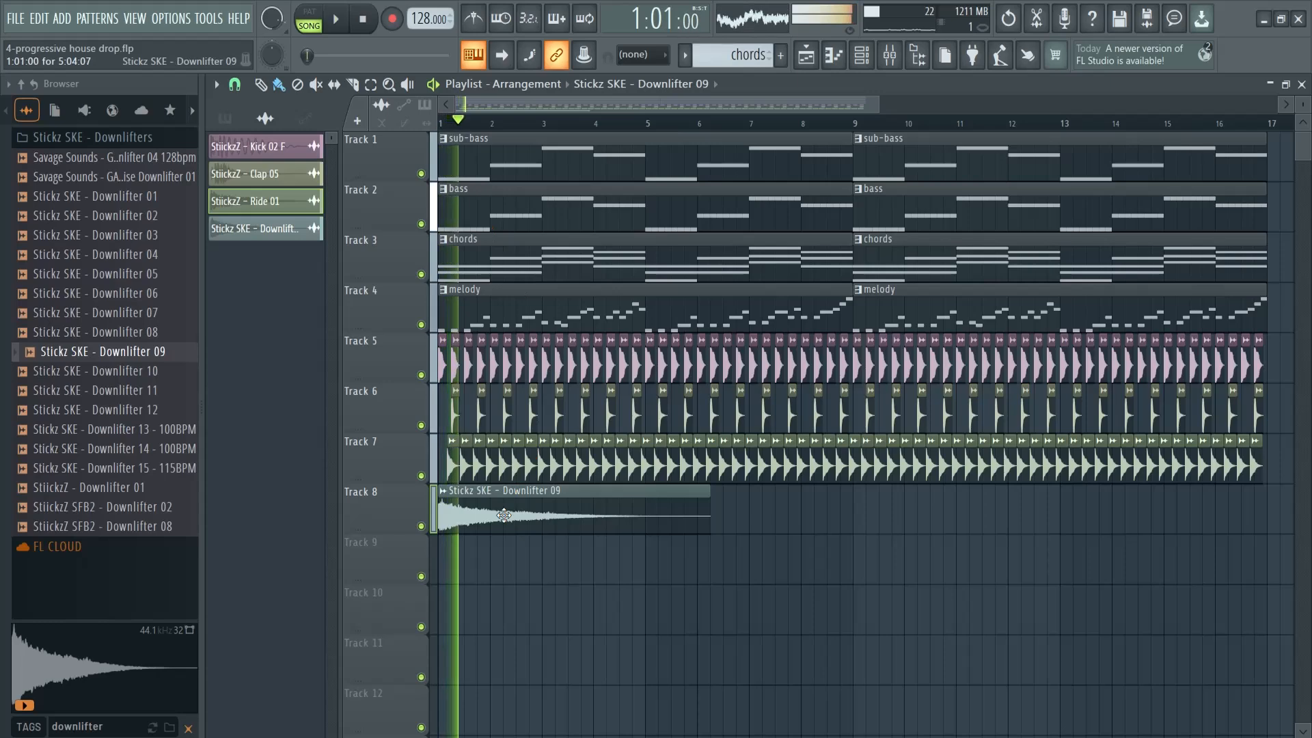
Lower the Stickz SKE - Downlifter 09 channel volume to 40% and listen to it in the arrangement
{"action": "key", "text": "space"}
{"action": "double_click", "coordinate": [505, 516]}
{"action": "key", "text": "space"}
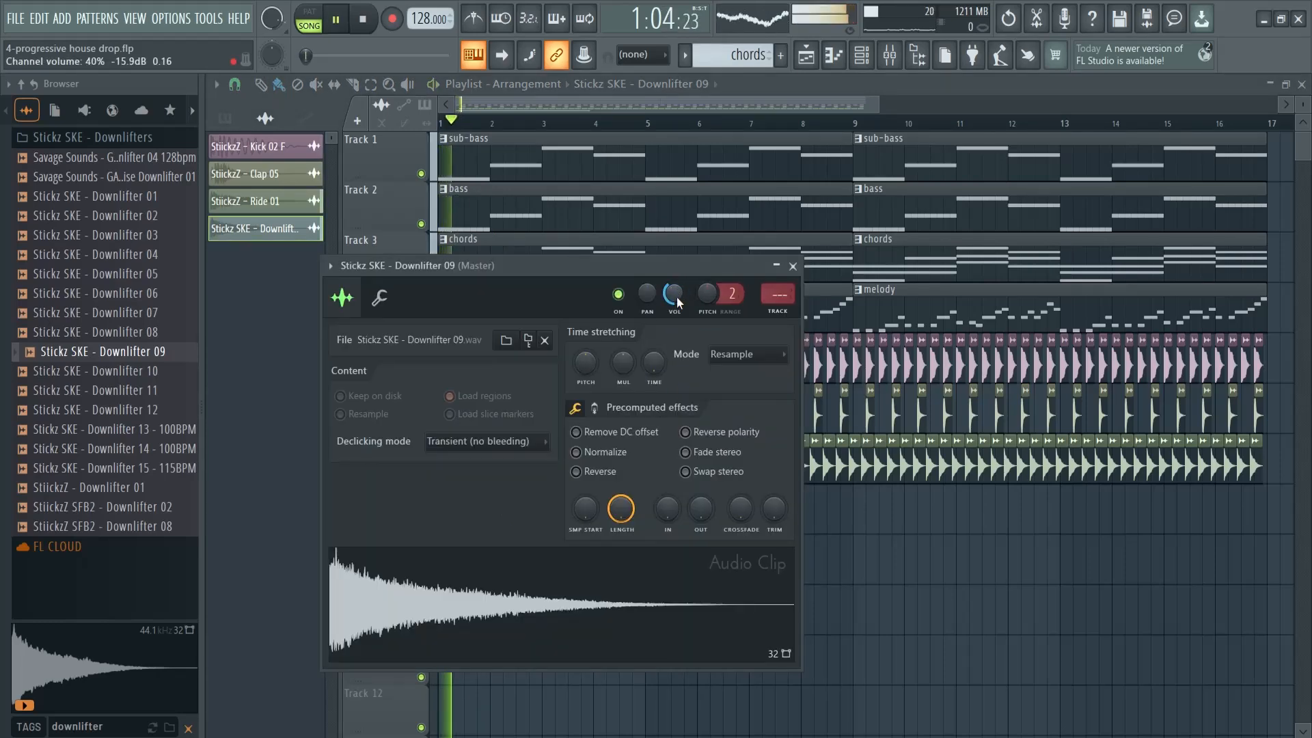
{"action": "left_click", "coordinate": [794, 267]}
{"action": "key", "text": "space"}
Audition further downlifters and place Stickz SKE - Downlifter 15 - 115BPM at bar 1 on Track 9
{"action": "left_click", "coordinate": [127, 372]}
{"action": "left_click", "coordinate": [118, 411]}
{"action": "left_click", "coordinate": [123, 468]}
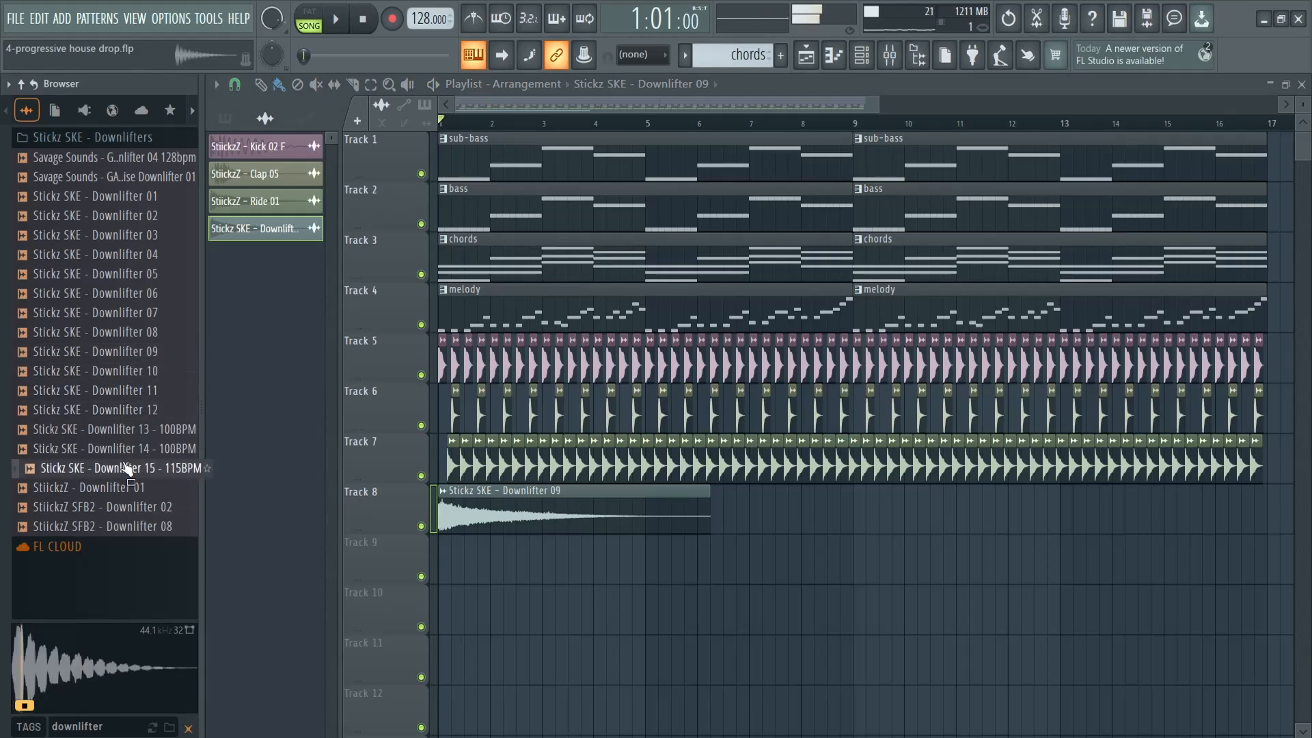
{"action": "left_click_drag", "start_coordinate": [120, 477], "coordinate": [439, 560]}
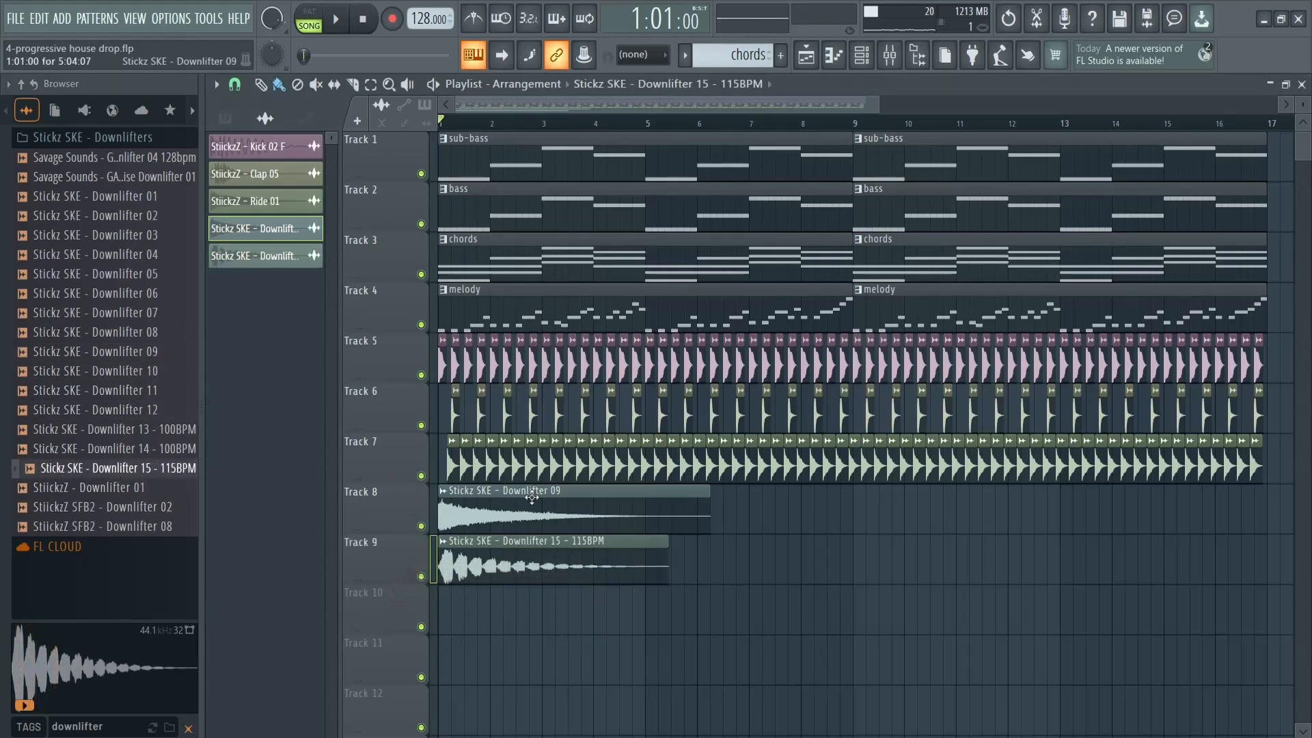
Lower the Stickz SKE - Downlifter 15 - 115BPM channel volume to about 64% and replay the arrangement from the start
{"action": "key", "text": "space"}
{"action": "double_click", "coordinate": [545, 564]}
{"action": "left_click_drag", "start_coordinate": [698, 323], "coordinate": [699, 344]}
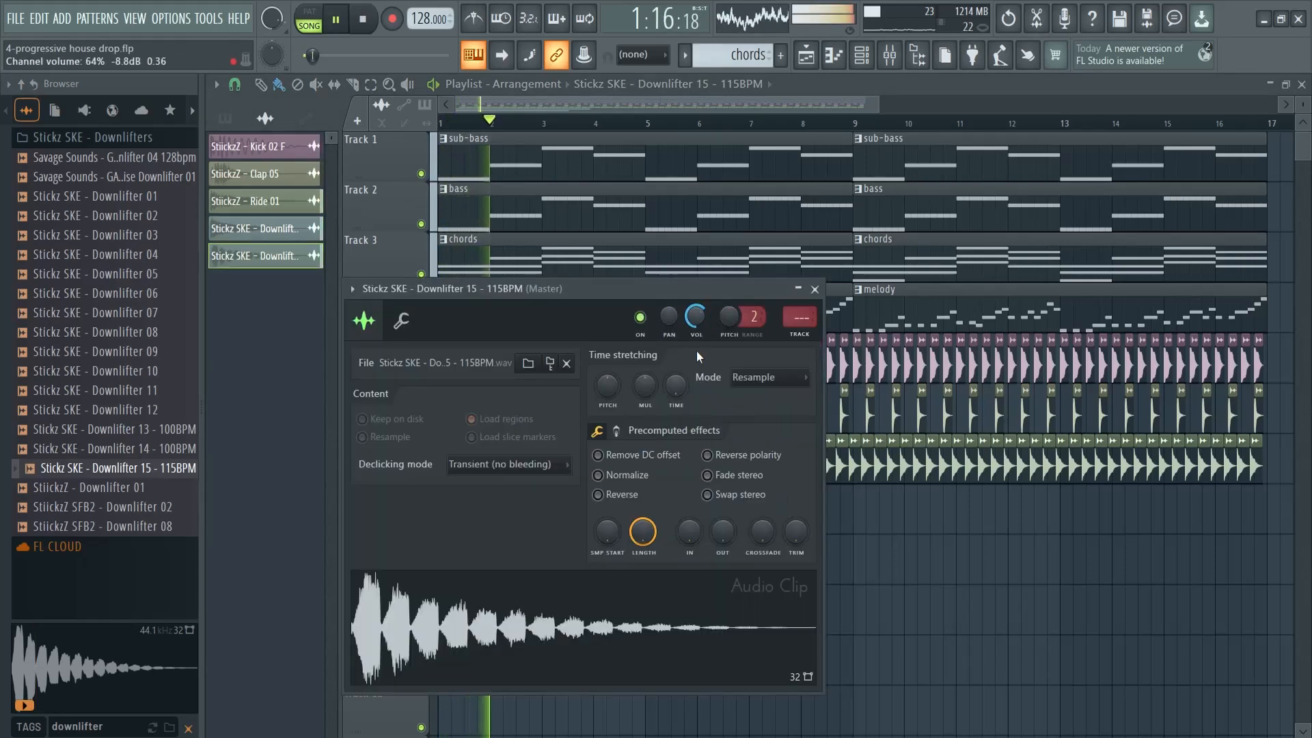
{"action": "left_click", "coordinate": [814, 289]}
{"action": "key", "text": "space"}
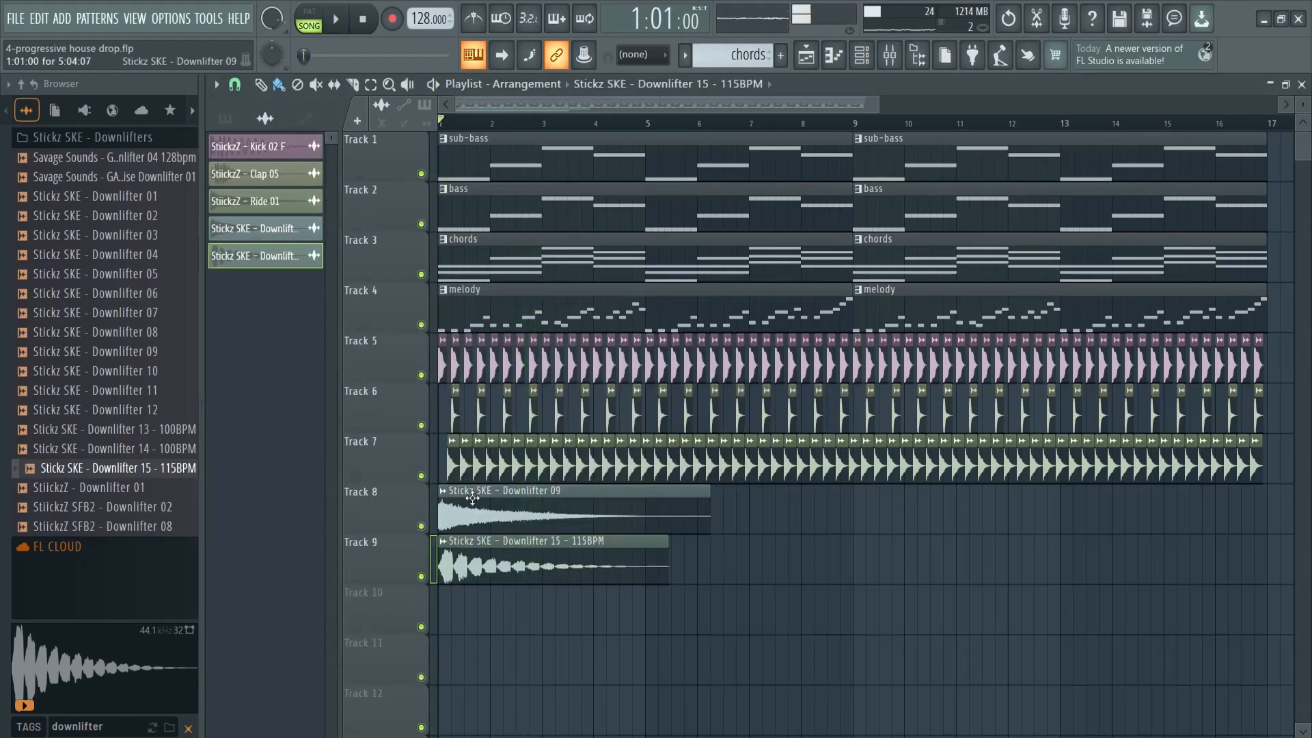
{"action": "double_click", "coordinate": [487, 564]}
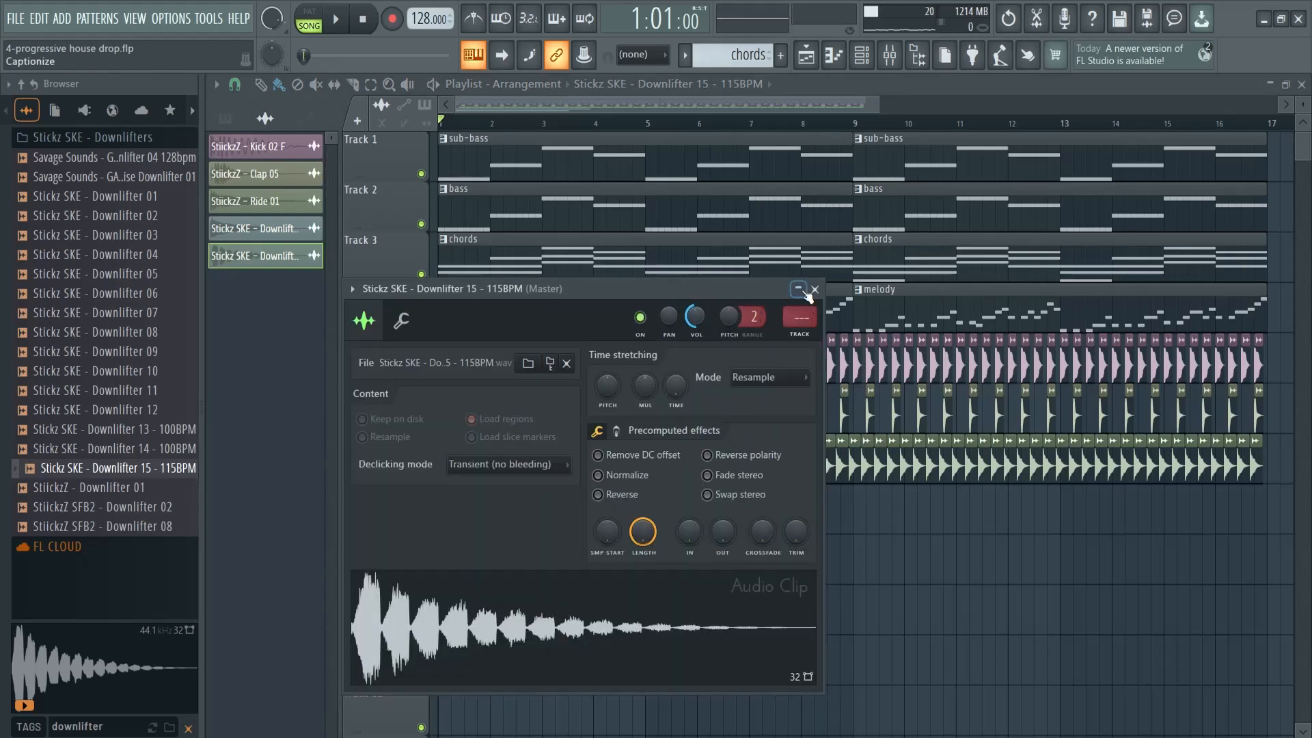
{"action": "left_click", "coordinate": [815, 289]}
{"action": "key", "text": "space"}
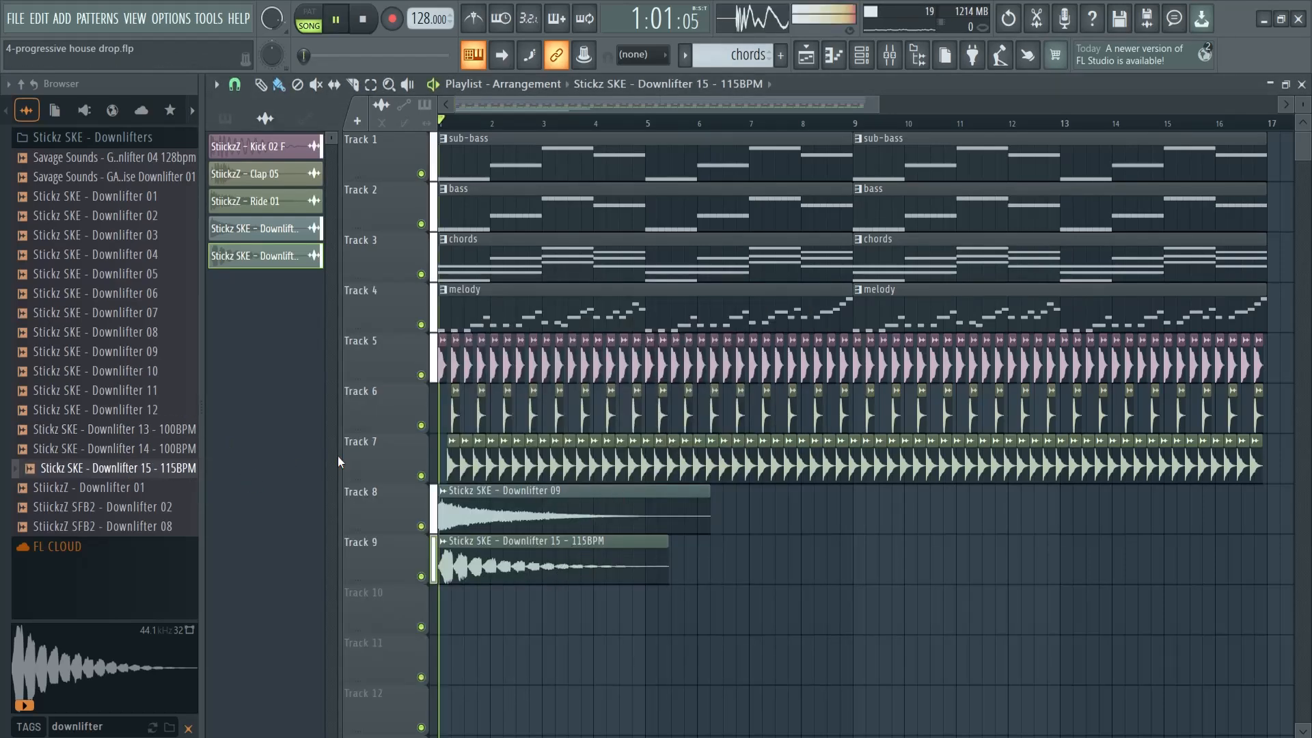
{"action": "key", "text": "space"}
Search the sample browser for uplifter and place Stickz SKE - Uplifter 09 on Track 8 so that it ends at bar 9
{"action": "left_click_drag", "start_coordinate": [131, 727], "coordinate": [5, 725]}
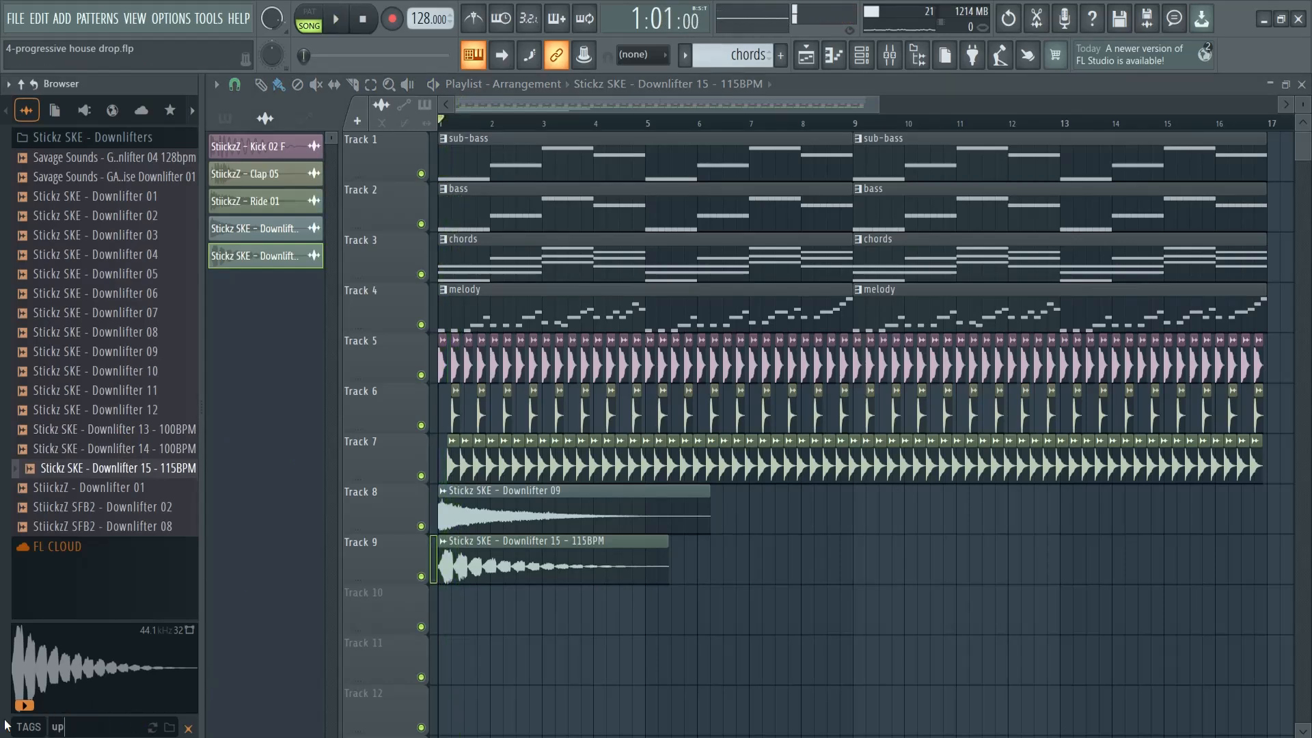
{"action": "type", "text": "uplifter"}
{"action": "key", "text": "Return"}
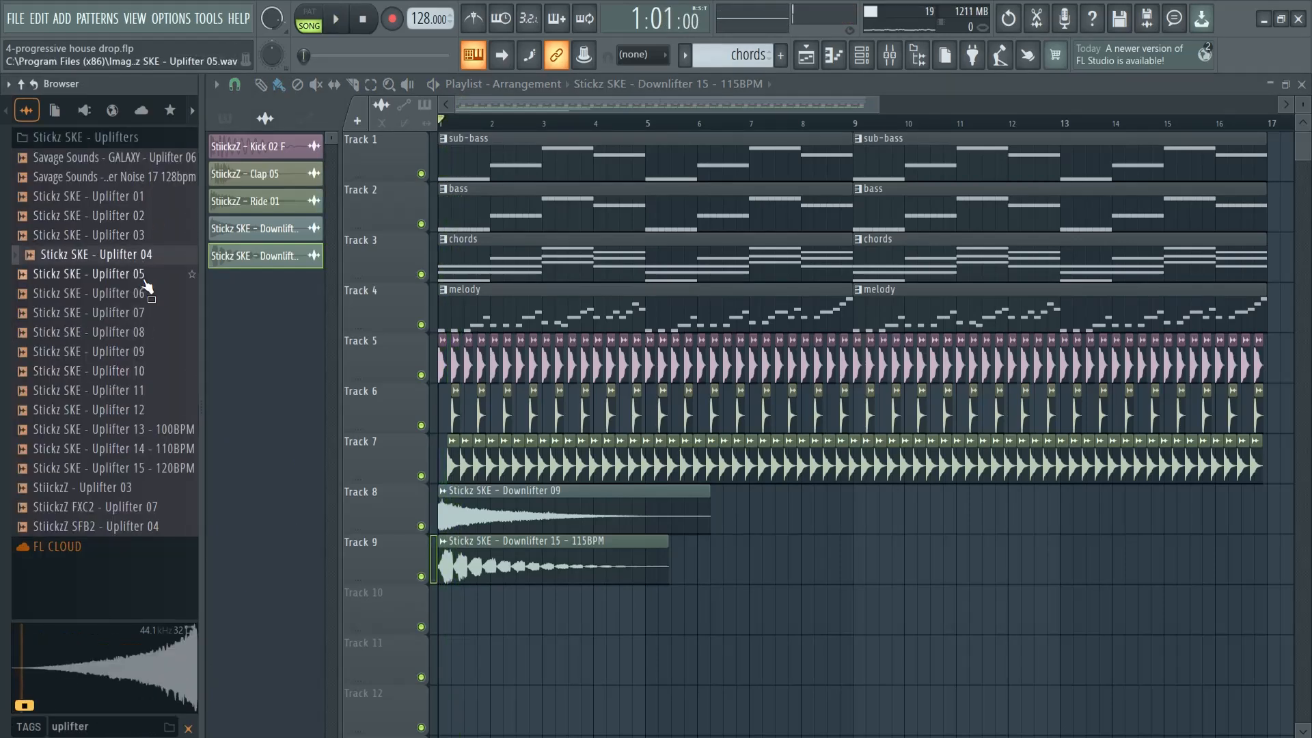
{"action": "left_click", "coordinate": [102, 351]}
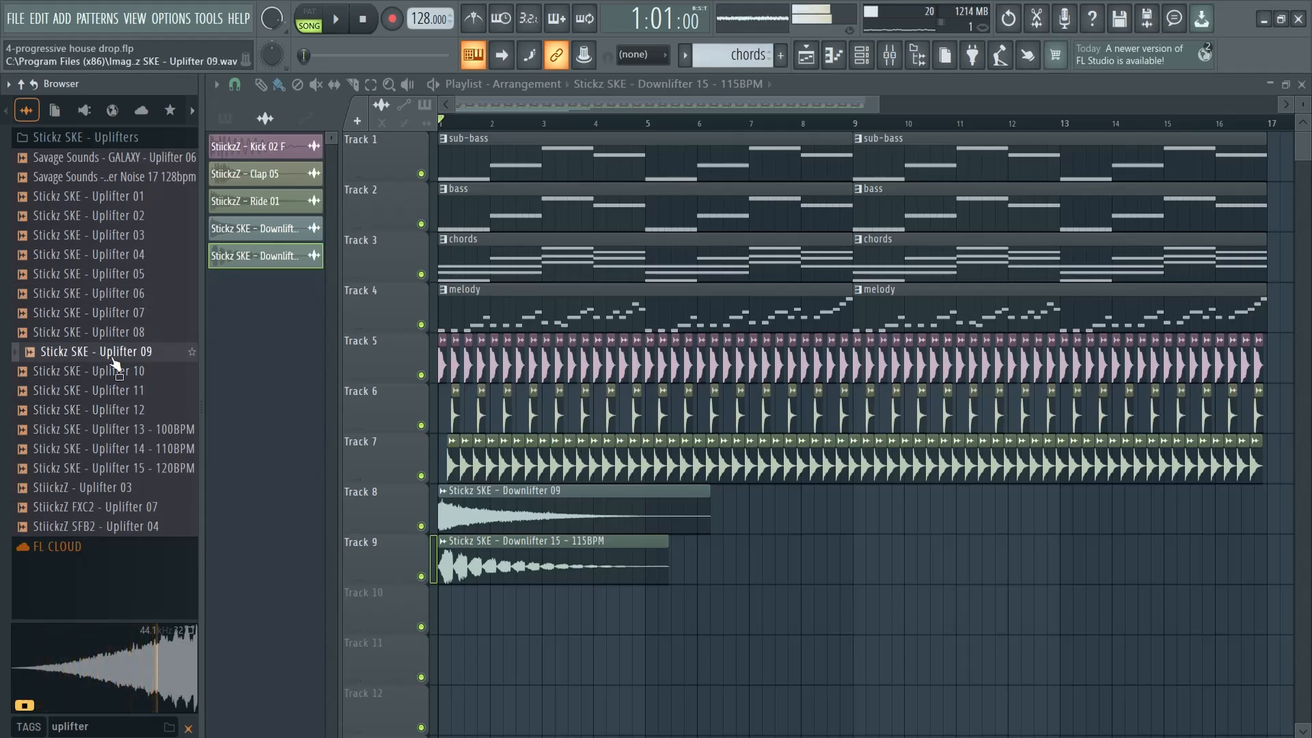
{"action": "left_click_drag", "start_coordinate": [116, 361], "coordinate": [726, 512]}
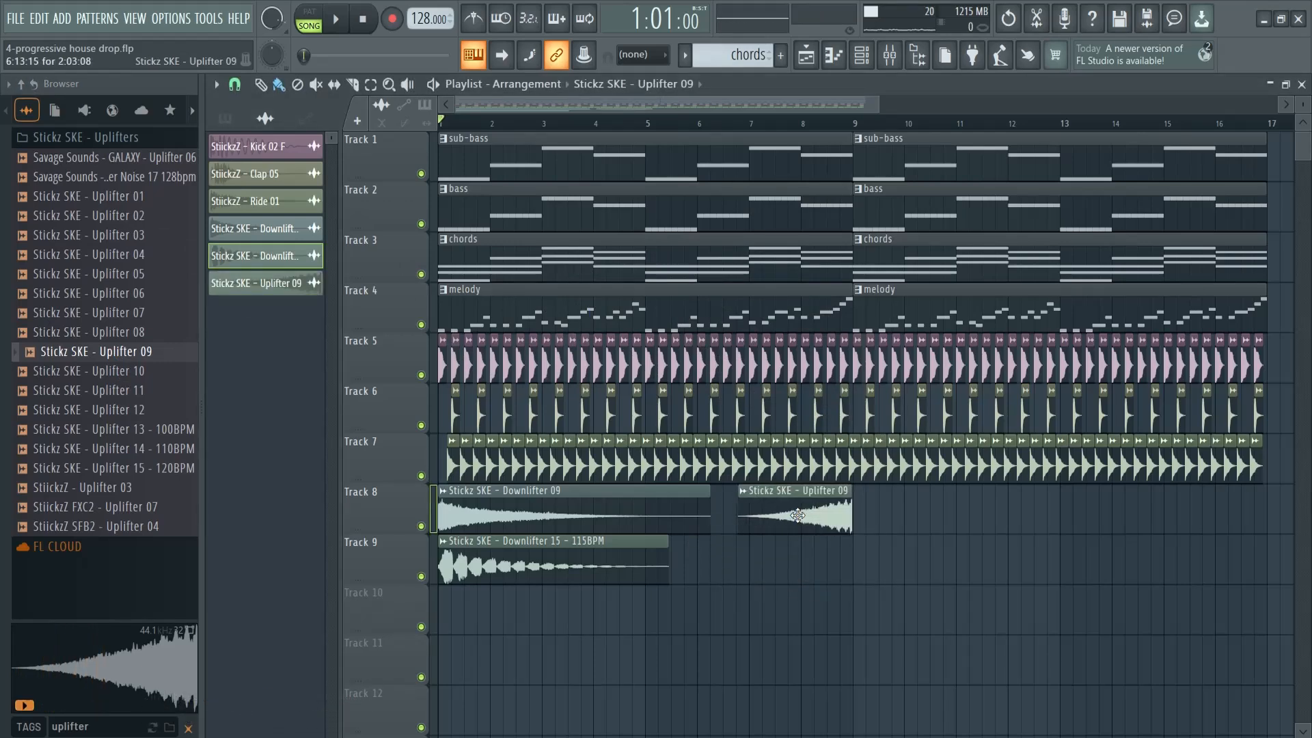
Lower the Stickz SKE - Uplifter 09 channel volume to 63% and play the arrangement from bar 8
{"action": "double_click", "coordinate": [817, 506]}
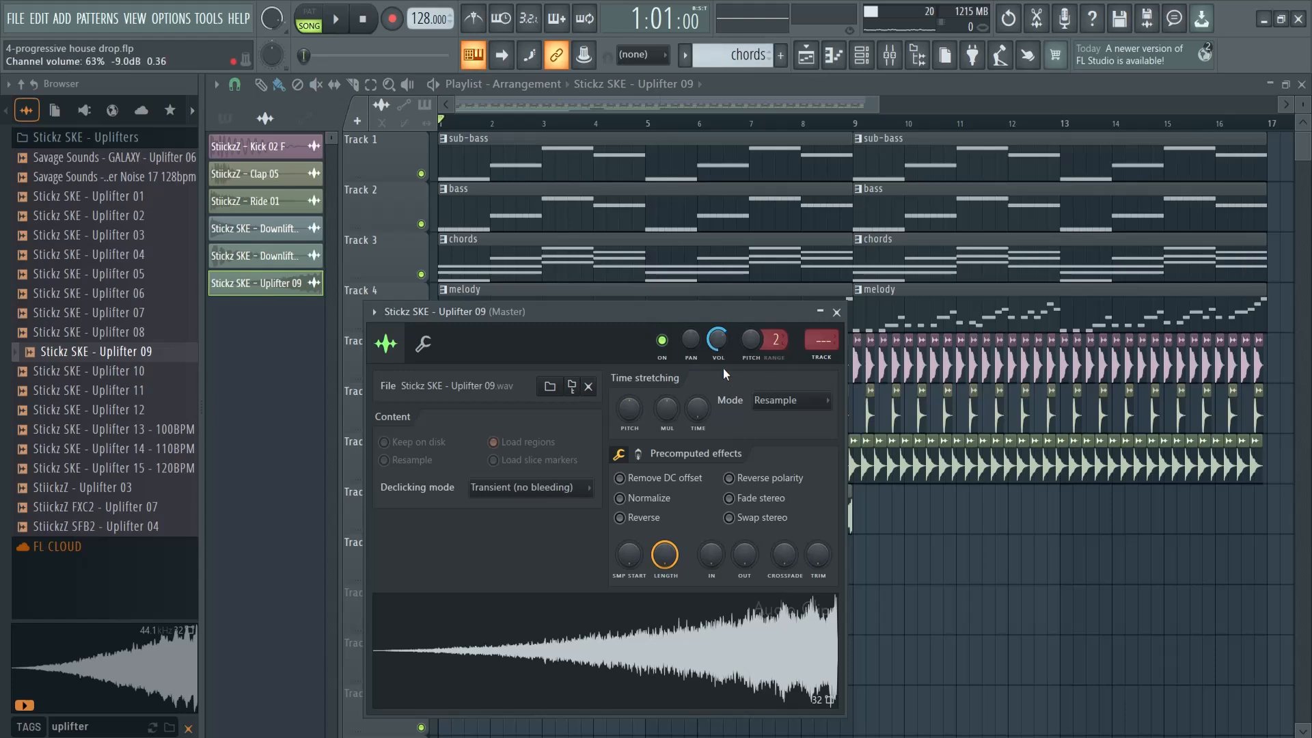
{"action": "left_click", "coordinate": [820, 312]}
{"action": "left_click", "coordinate": [801, 122]}
{"action": "key", "text": "space"}
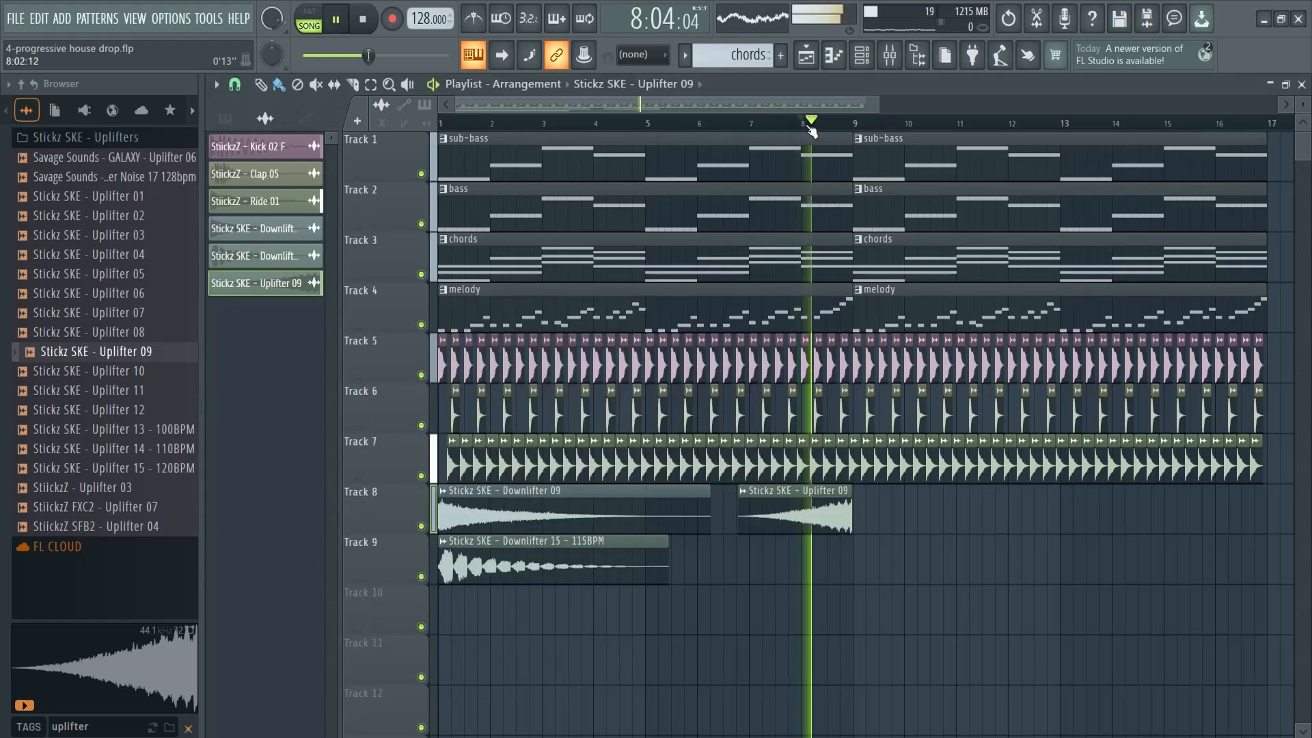
{"action": "key", "text": "space"}
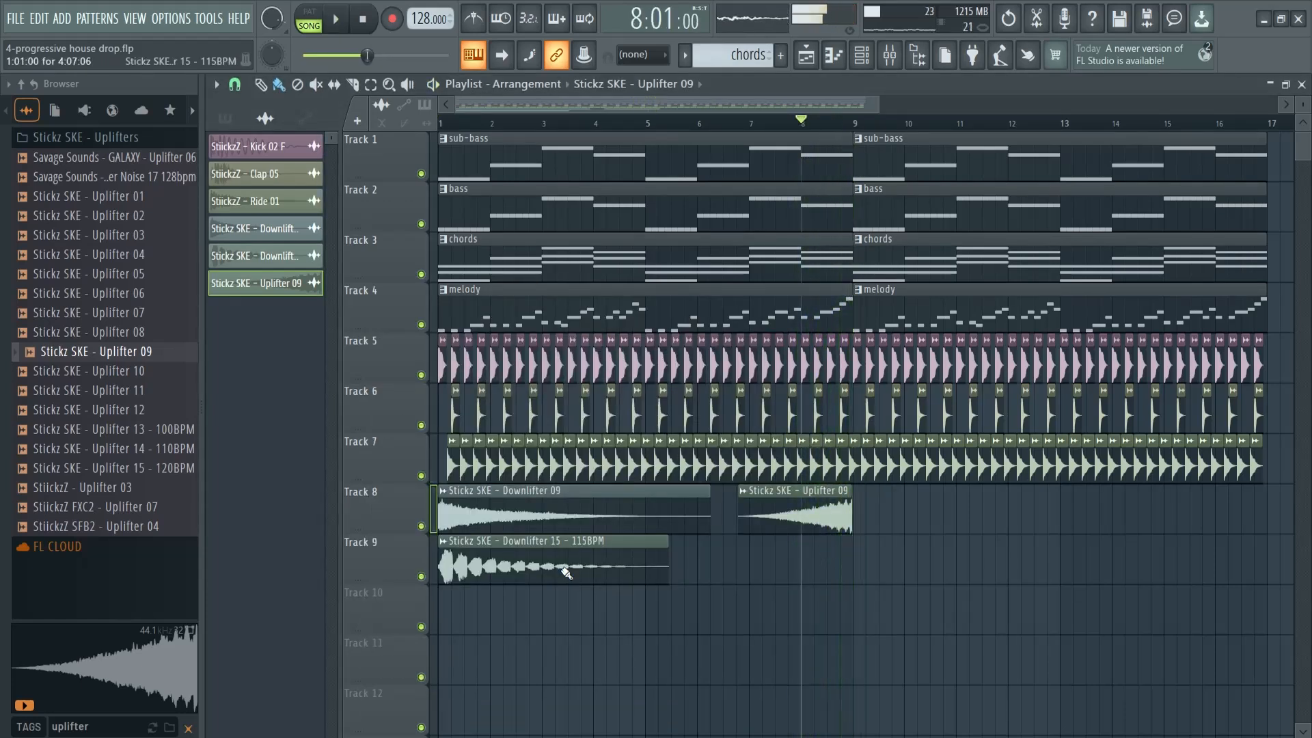
Audition more uplifters and place StiickzZ FXC2 - Uplifter 07 on Track 9 so that it ends at bar 9
{"action": "left_click", "coordinate": [80, 447]}
{"action": "left_click", "coordinate": [126, 510]}
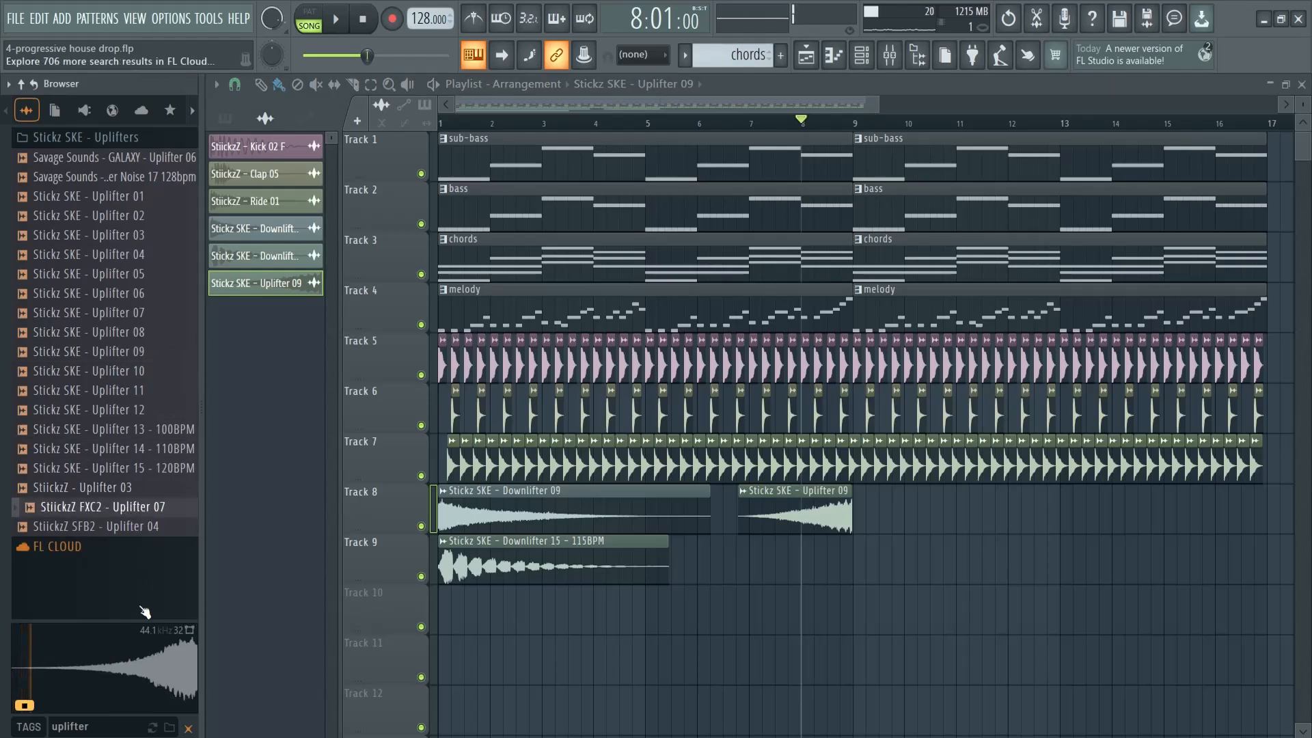
{"action": "left_click_drag", "start_coordinate": [127, 509], "coordinate": [701, 546]}
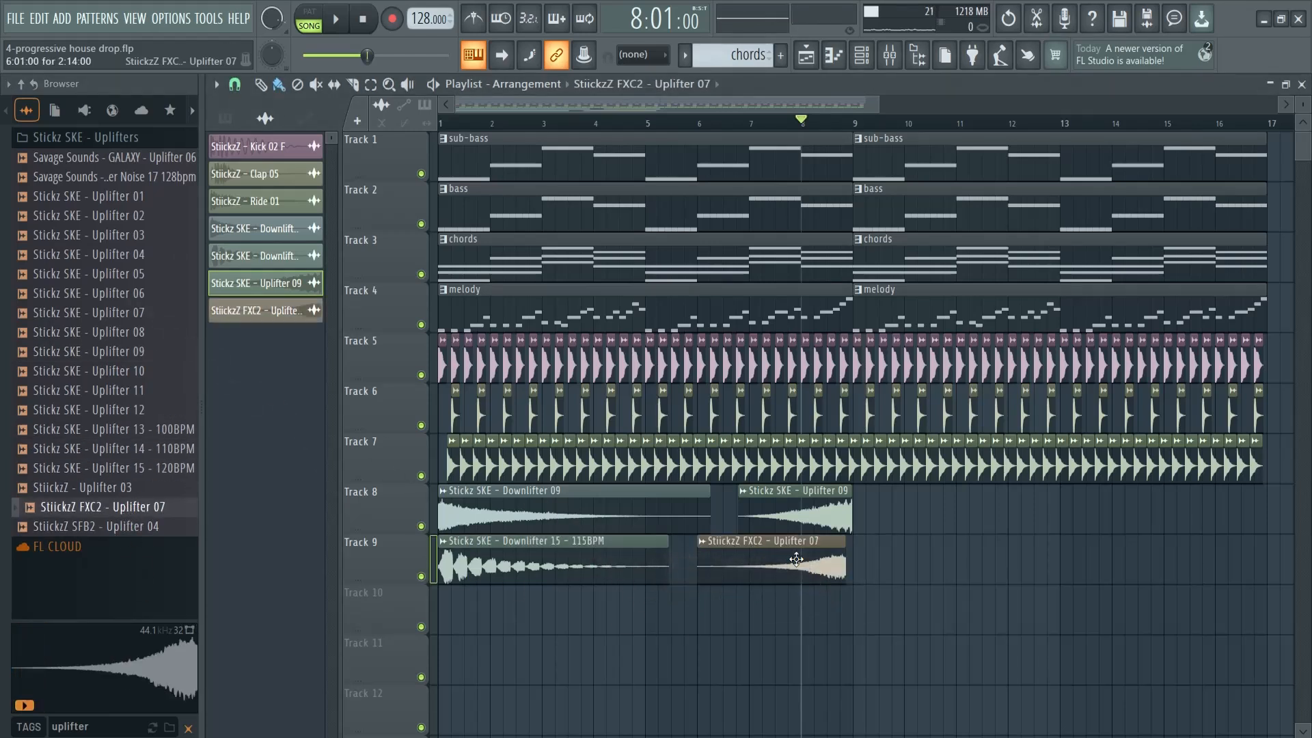
{"action": "left_click", "coordinate": [838, 541]}
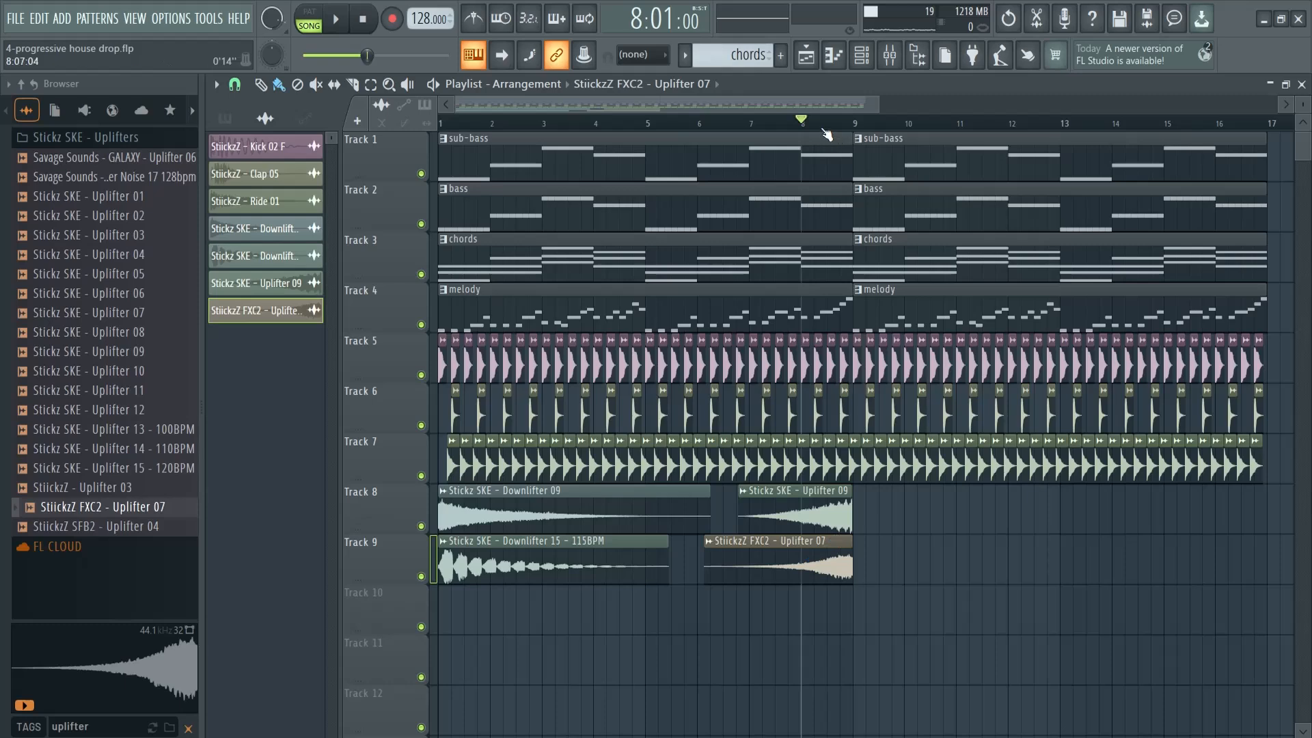
Lower the StiickzZ FXC2 - Uplifter 07 channel volume to 47% while the arrangement plays
{"action": "key", "text": "space"}
{"action": "double_click", "coordinate": [805, 560]}
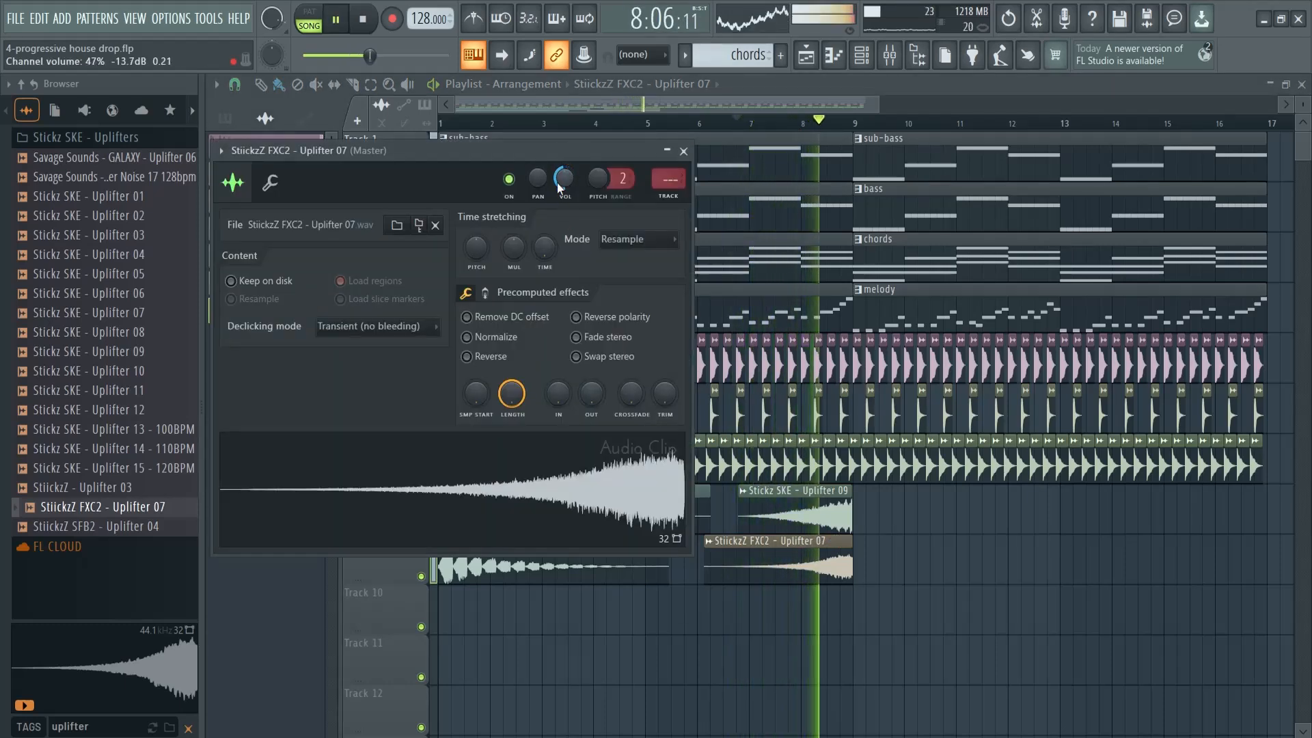
{"action": "left_click", "coordinate": [683, 151]}
{"action": "key", "text": "space"}
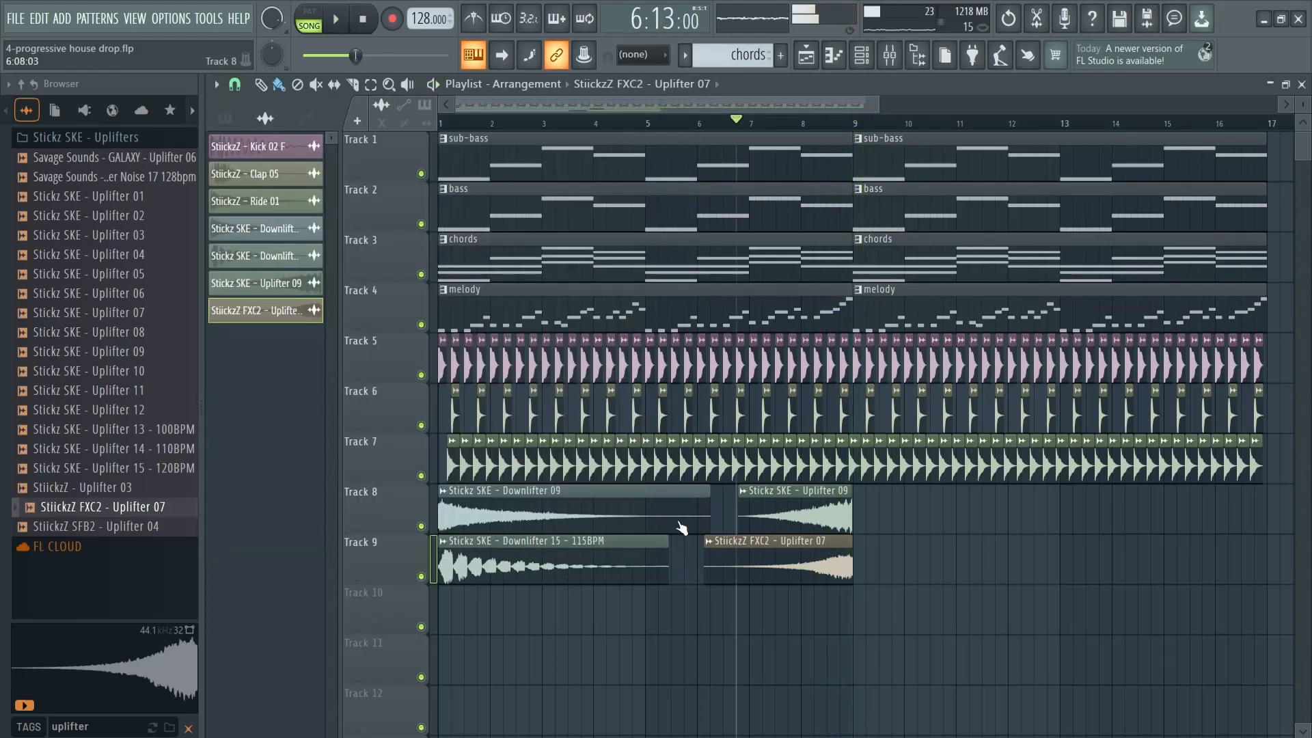
Copy both downlifter clips on Tracks 8 and 9 to bar 9 and play the transition
{"action": "left_click_drag", "start_coordinate": [582, 625], "coordinate": [924, 525]}
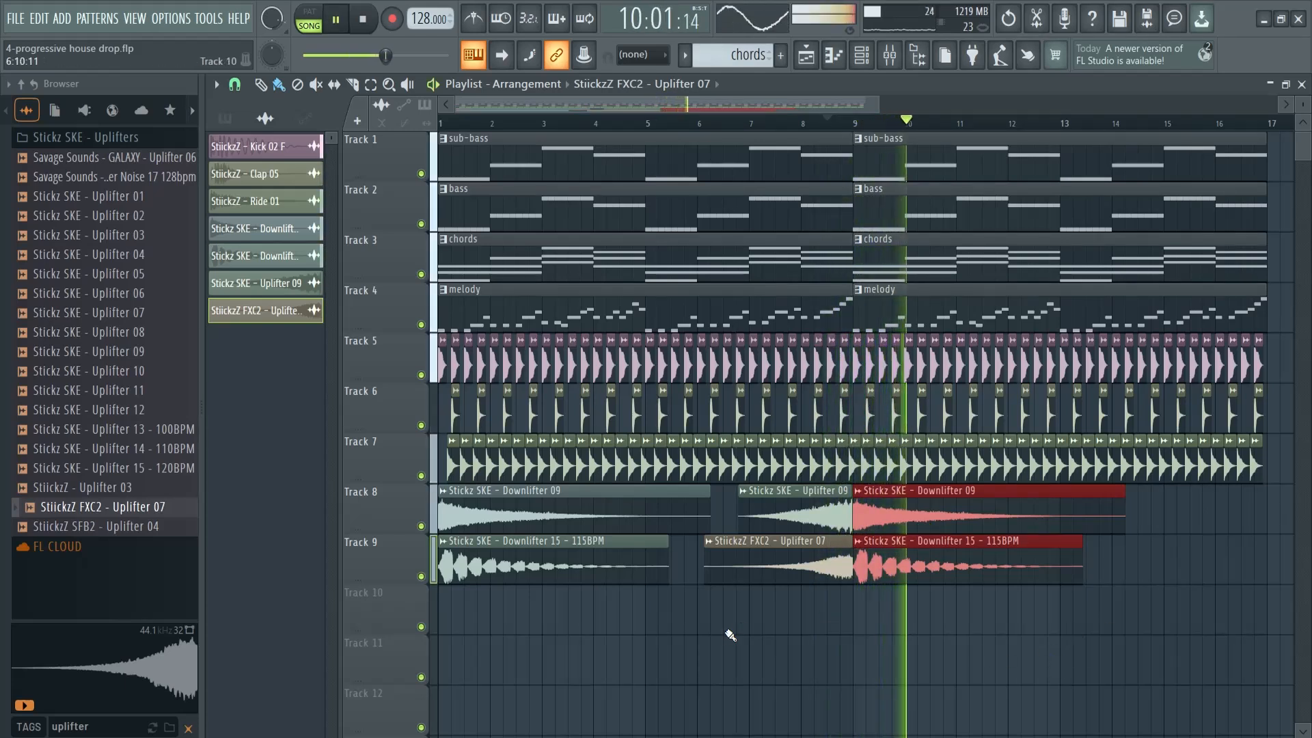
{"action": "key", "text": "space"}
Search the sample browser for crowd, preview the Crowd sample, and place it at bar 1 on Track 10
{"action": "left_click", "coordinate": [99, 722]}
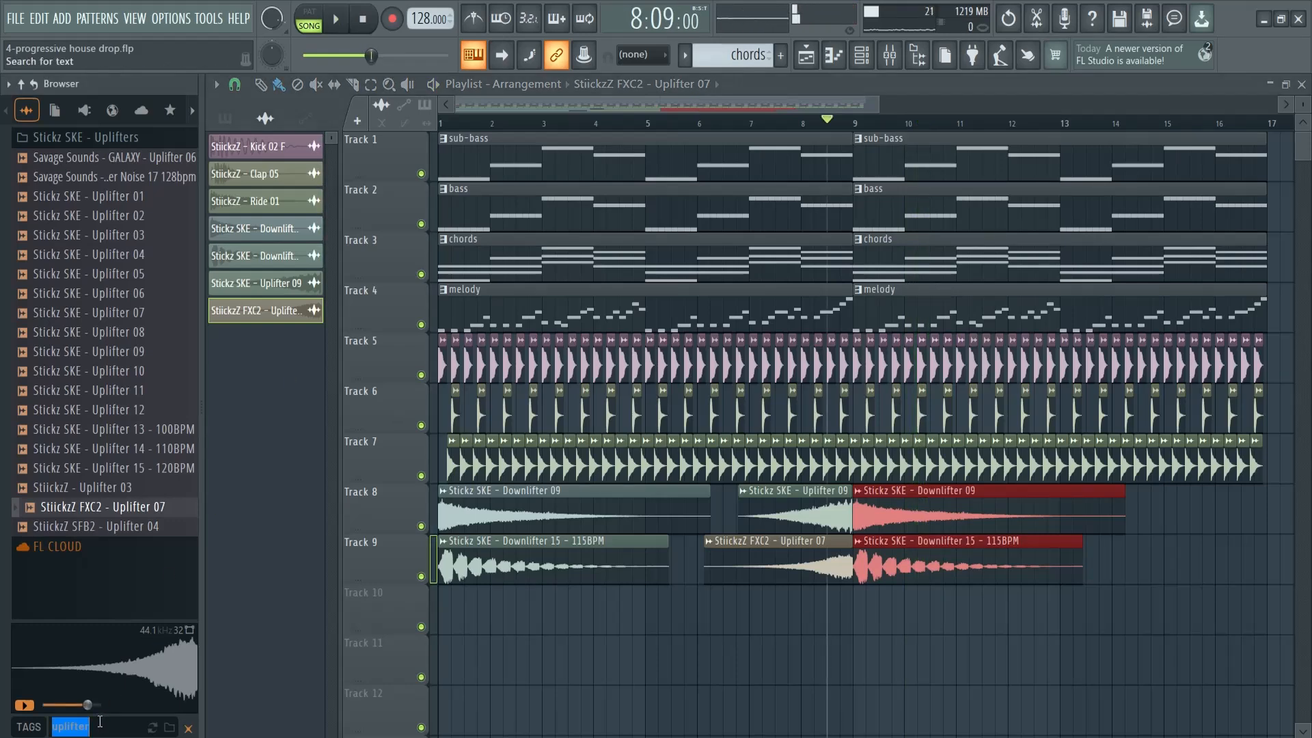
{"action": "type", "text": "crowd"}
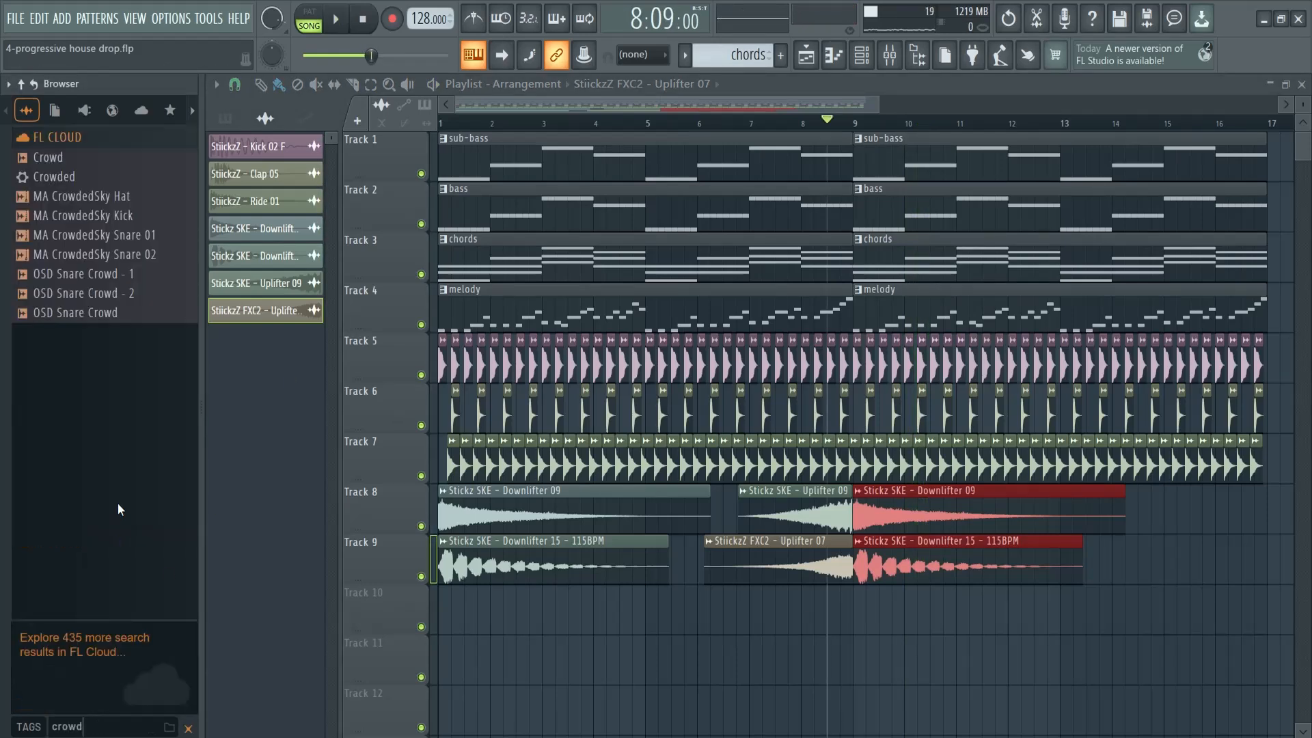
{"action": "left_click", "coordinate": [59, 159]}
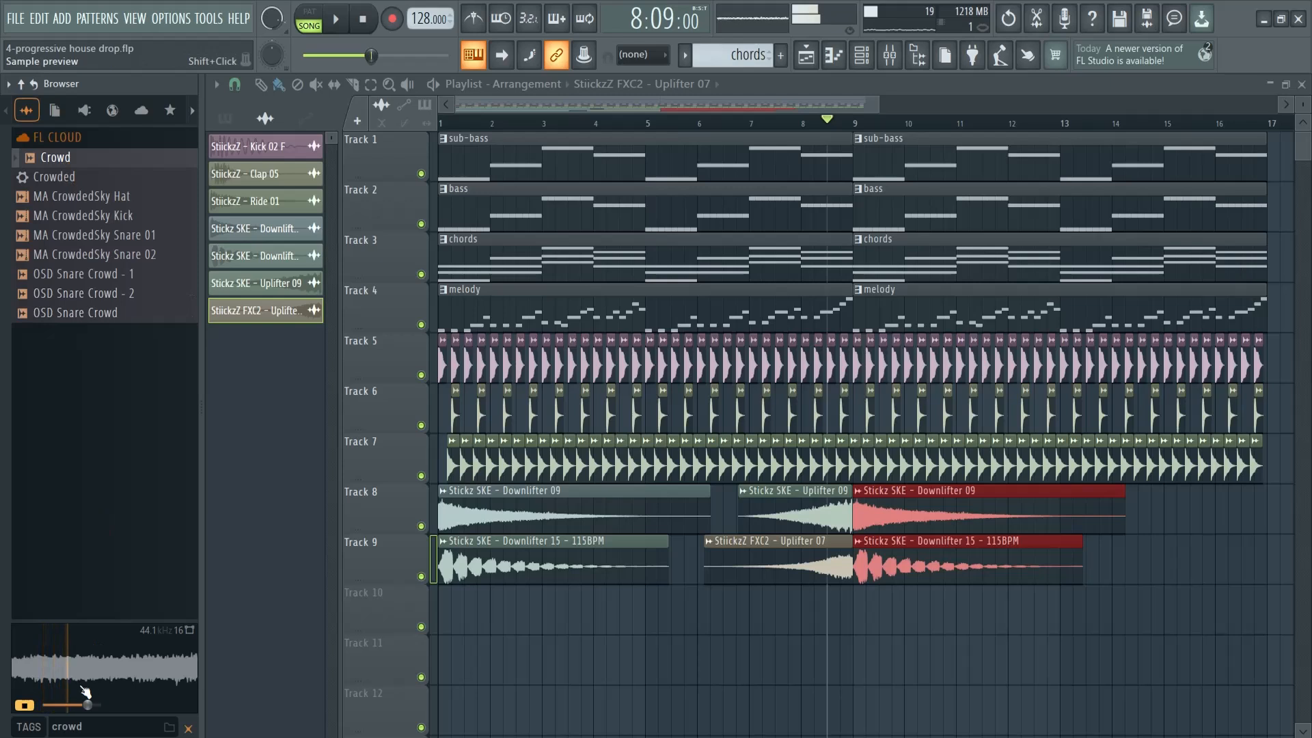
{"action": "left_click_drag", "start_coordinate": [61, 159], "coordinate": [439, 623]}
{"action": "left_click", "coordinate": [872, 302]}
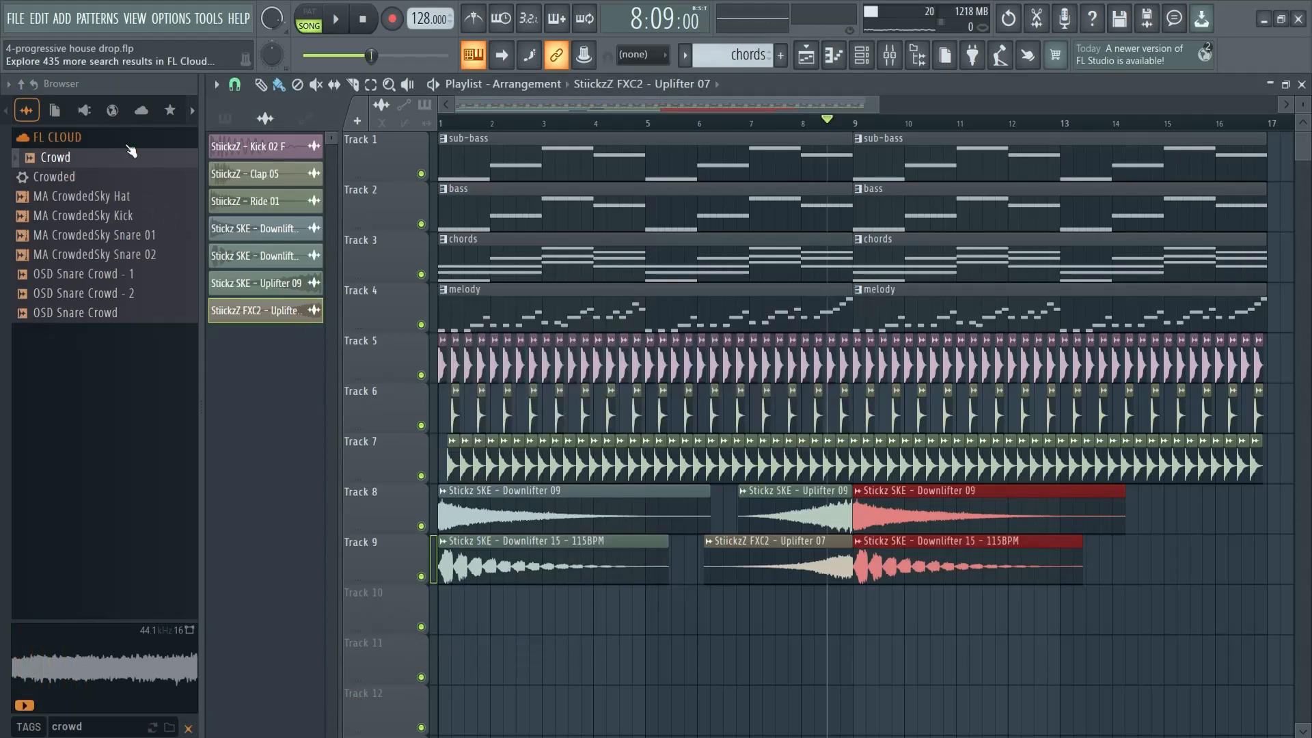
{"action": "left_click_drag", "start_coordinate": [61, 159], "coordinate": [450, 609]}
Play the arrangement with the Crowd clip and route the Crowd channel to mixer track 9
{"action": "key", "text": "space"}
{"action": "left_click", "coordinate": [521, 125]}
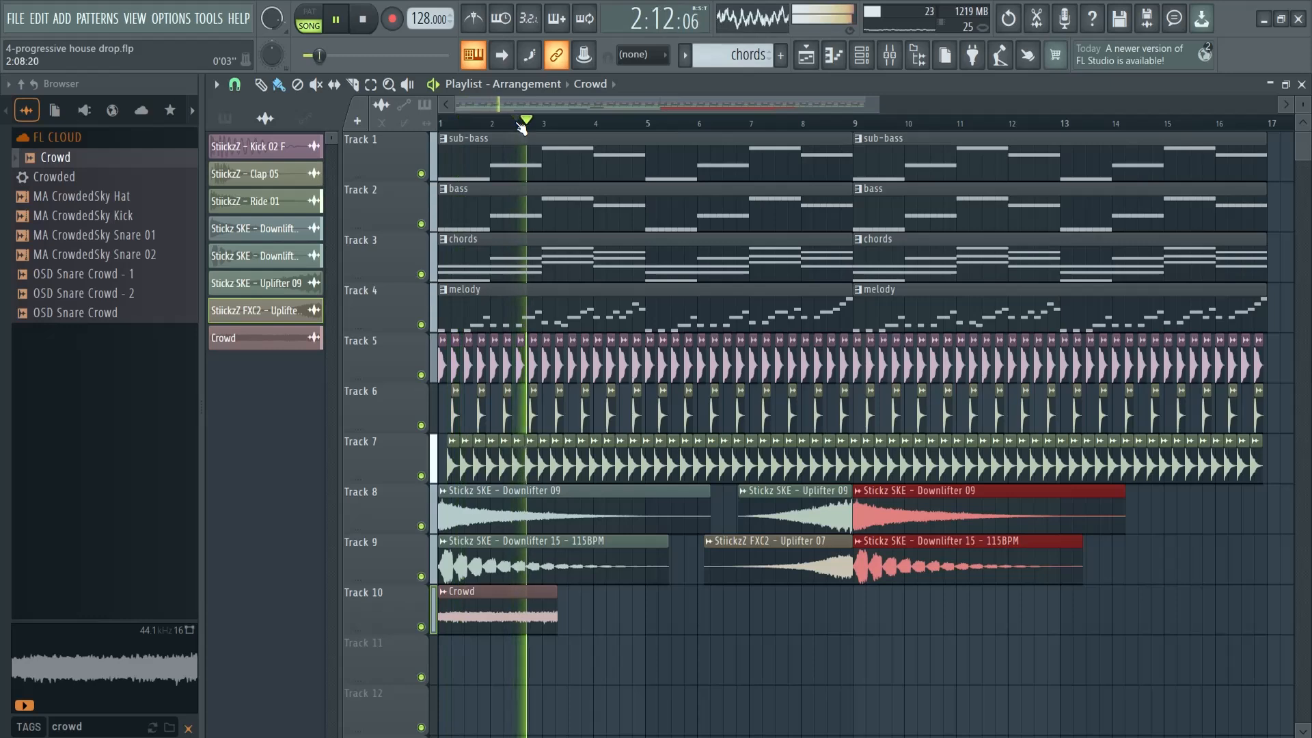
{"action": "key", "text": "space"}
{"action": "double_click", "coordinate": [536, 600]}
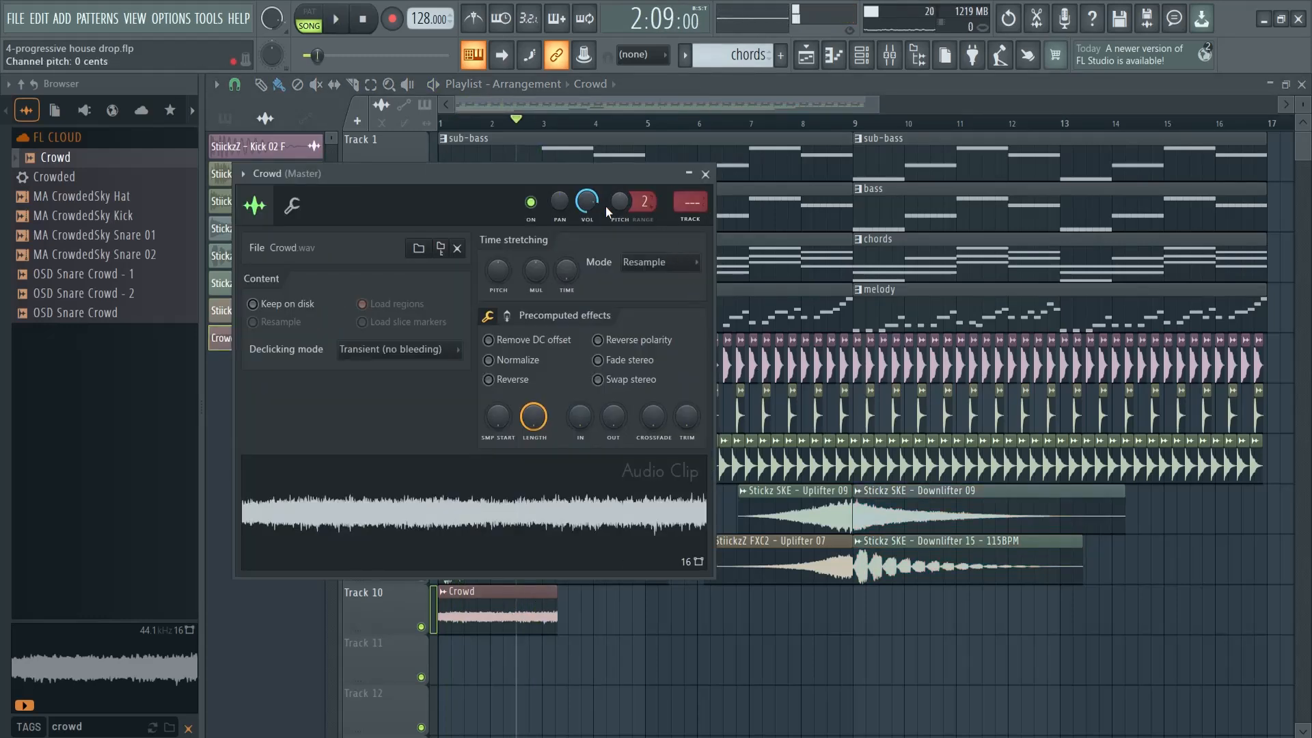
{"action": "left_click", "coordinate": [693, 219]}
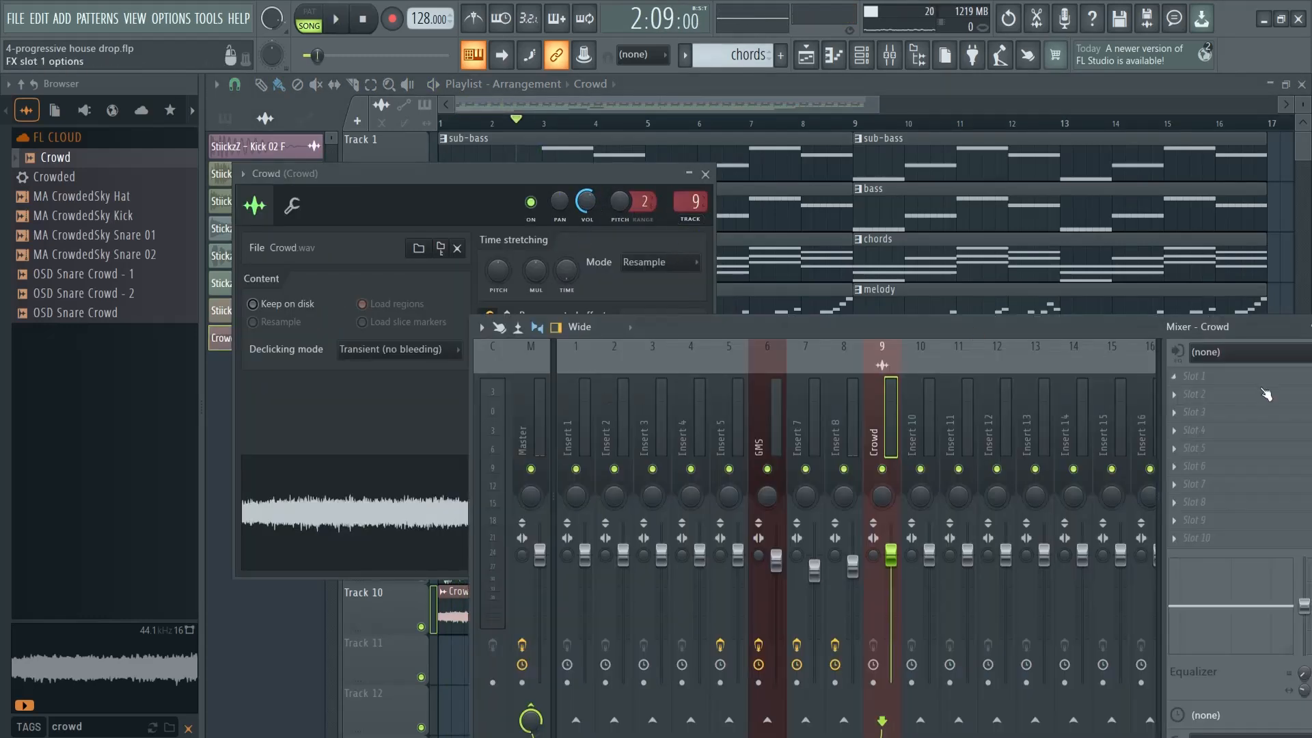
Load Kickstart 2 in the first effect slot of the Crowd mixer track and play the arrangement with it
{"action": "left_click", "coordinate": [1208, 377]}
{"action": "left_click", "coordinate": [1204, 374]}
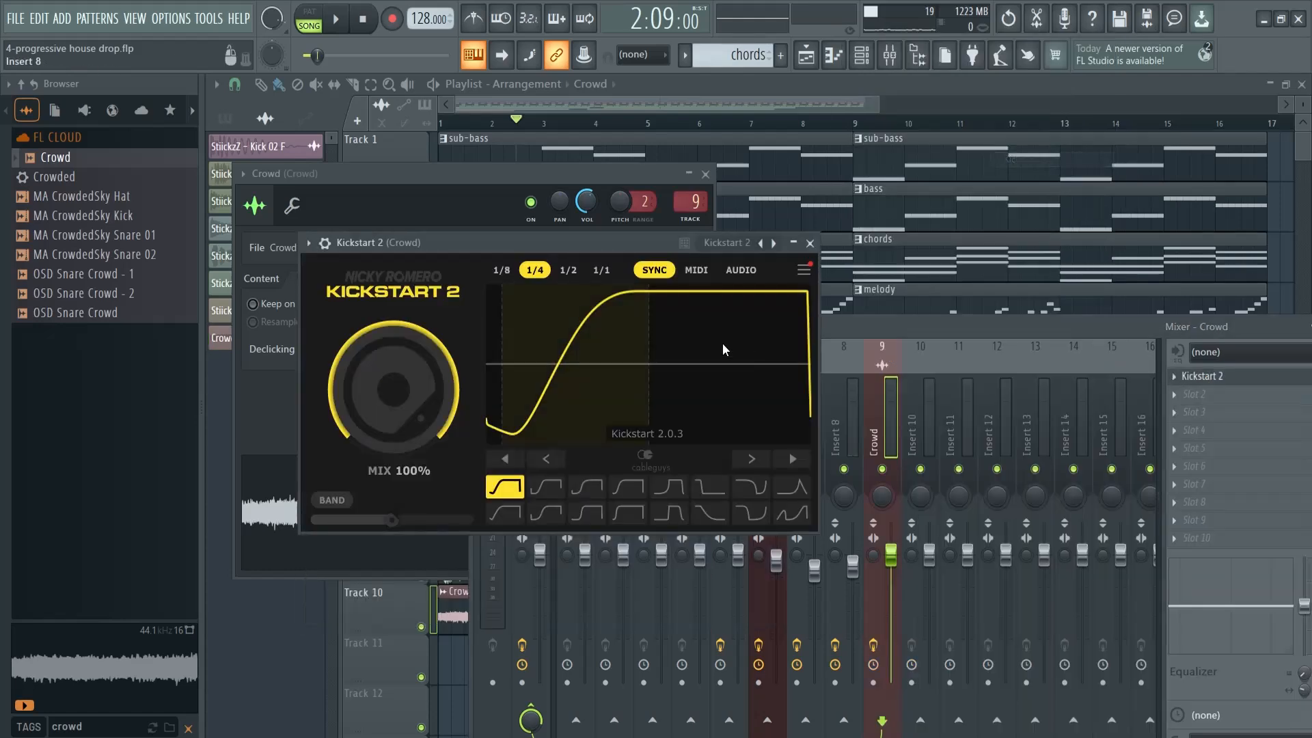
{"action": "key", "text": "space"}
{"action": "key", "text": "space"}
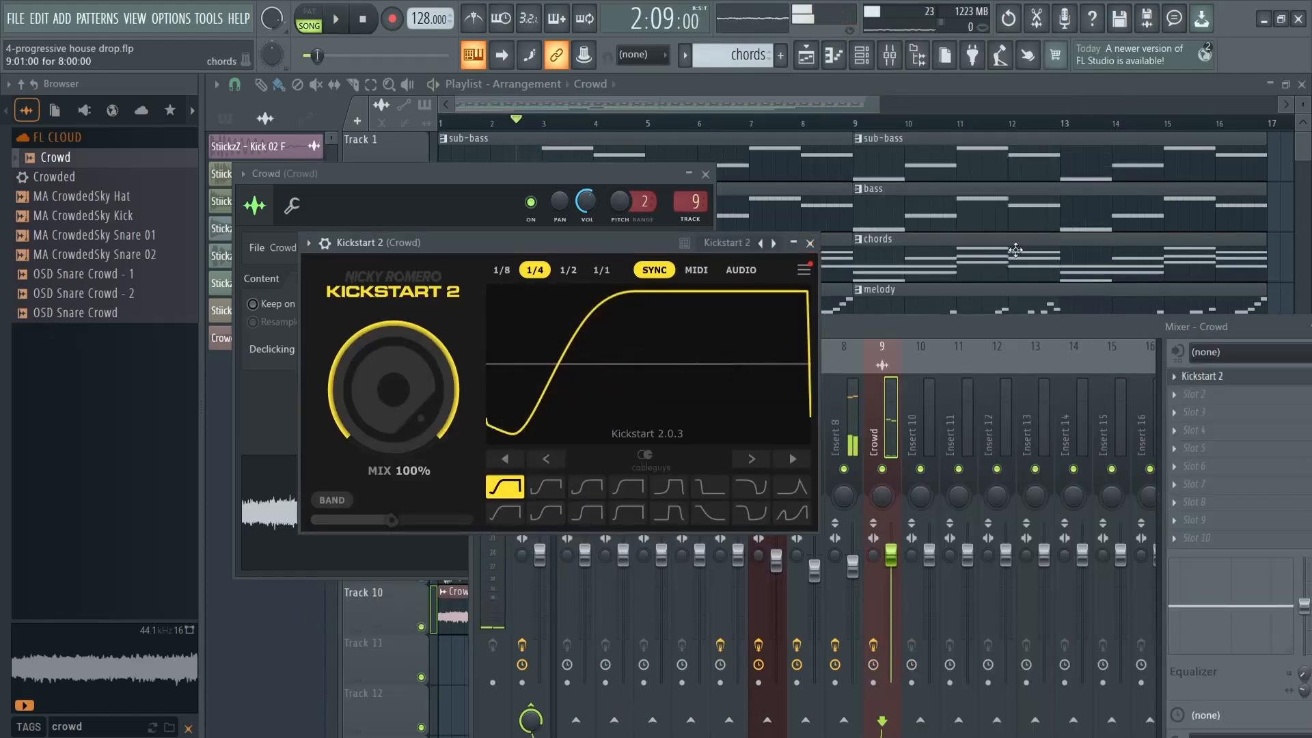
{"action": "left_click", "coordinate": [705, 174]}
{"action": "left_click", "coordinate": [810, 242]}
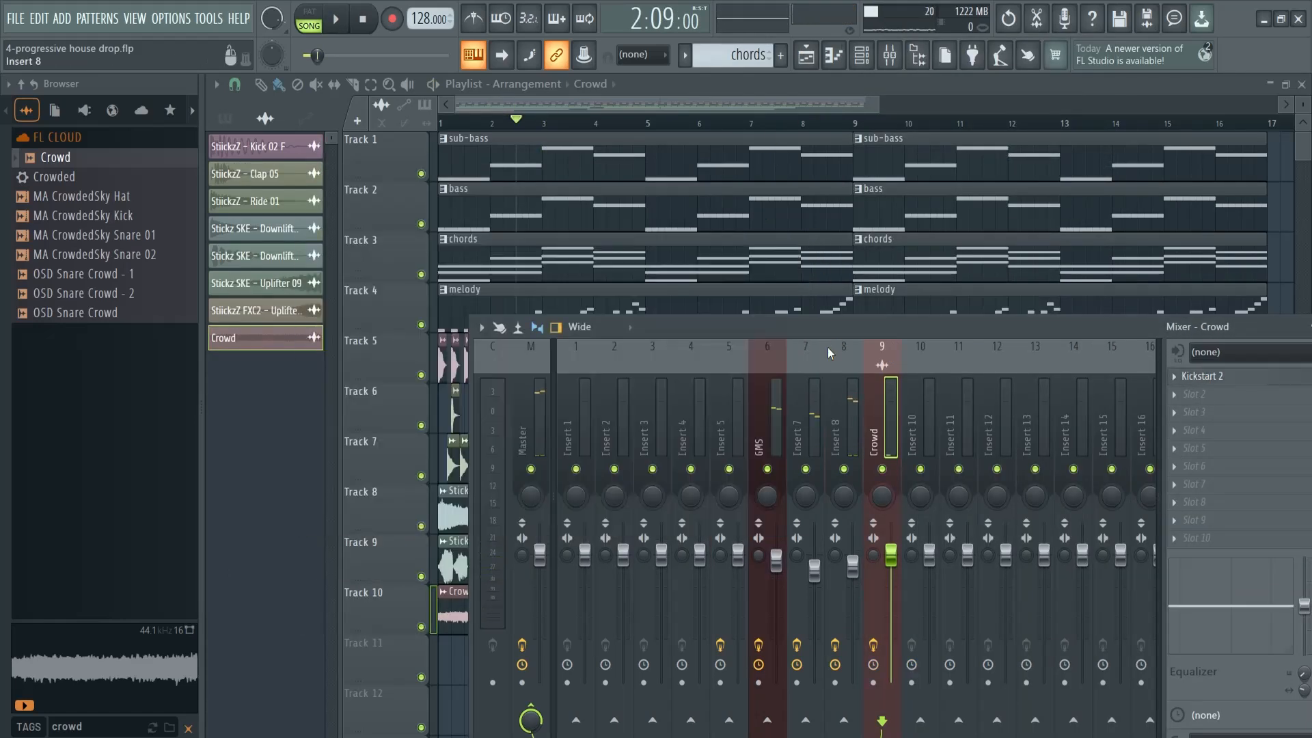
Solo Track 10 and play the Crowd clip on its own
{"action": "key", "text": "F9"}
{"action": "right_click", "coordinate": [421, 628]}
{"action": "key", "text": "space"}
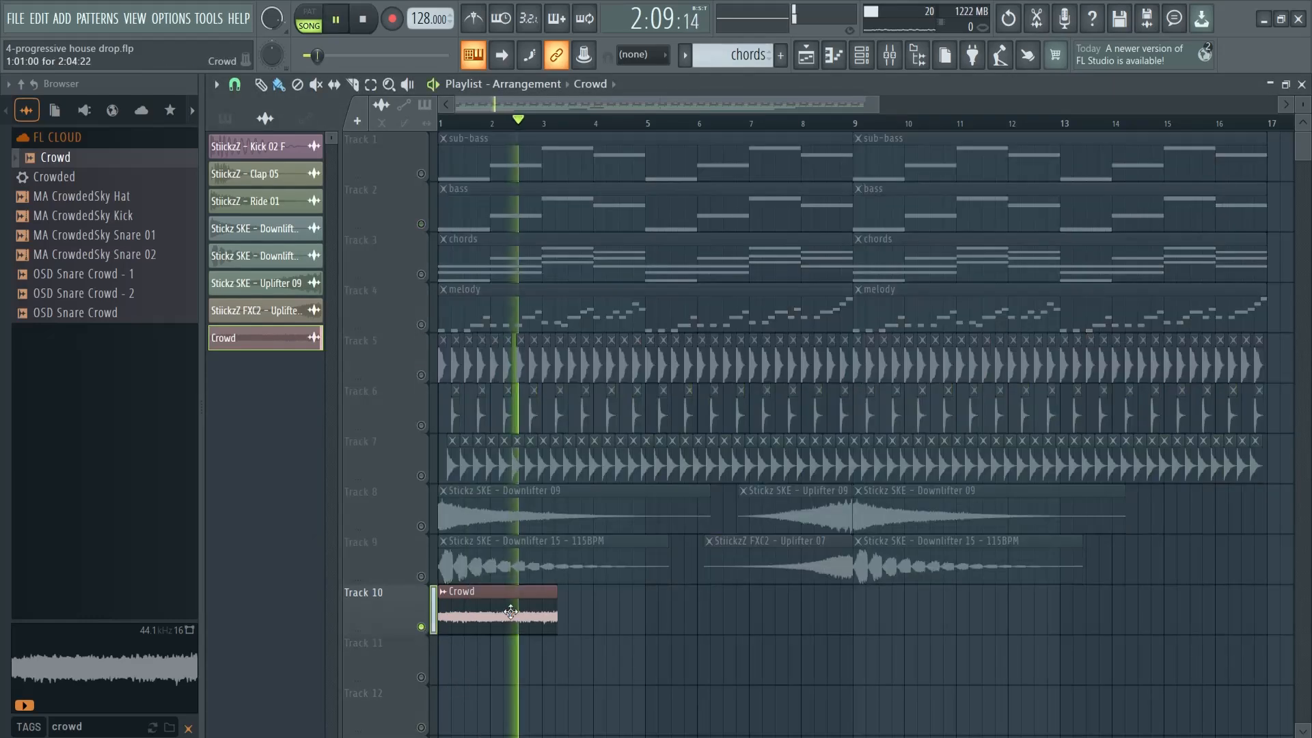
{"action": "key", "text": "space"}
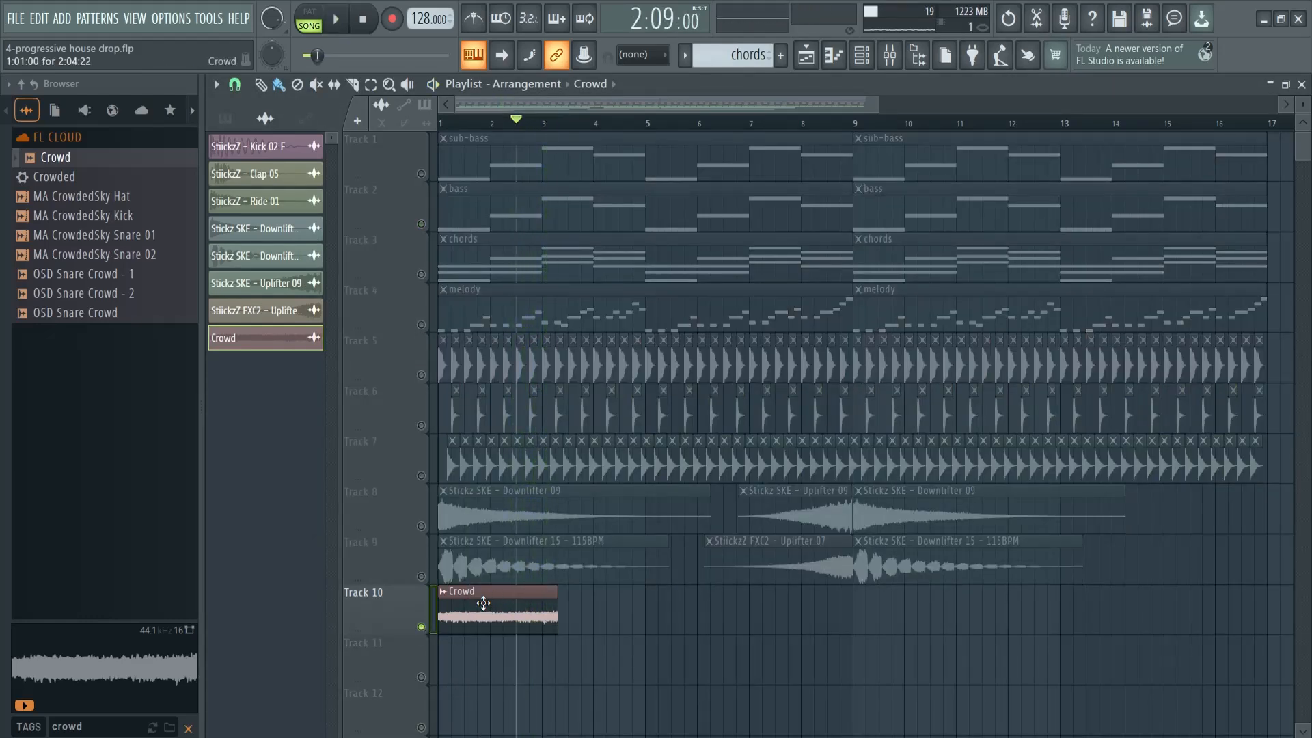
Repeat the Crowd clip back to back along Track 10 so it fills the arrangement up to bar 17
{"action": "left_click_drag", "start_coordinate": [479, 610], "coordinate": [1178, 619], "text": "shift"}
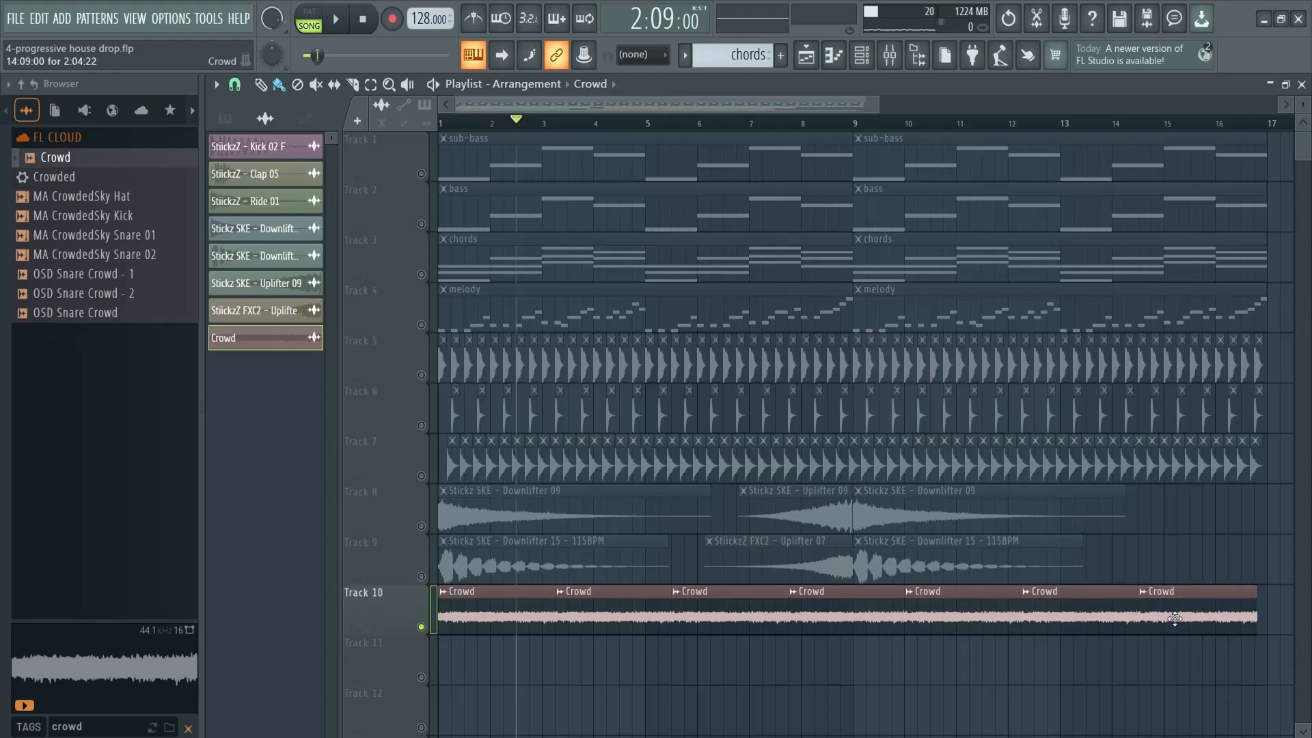
{"action": "left_click_drag", "start_coordinate": [869, 109], "coordinate": [1042, 109]}
{"action": "mouse_move", "coordinate": [864, 620]}
{"action": "left_mouse_down", "text": "shift"}
{"action": "mouse_move", "coordinate": [1002, 621]}
{"action": "mouse_move", "coordinate": [971, 593]}
{"action": "mouse_move", "coordinate": [918, 594]}
{"action": "left_mouse_up", "text": "shift"}
{"action": "left_click_drag", "start_coordinate": [1027, 109], "coordinate": [869, 113]}
Search the sample browser for impact, preview several impact samples, and place StiickzZ - Impact 02 at bar 2 on Track 11
{"action": "double_click", "coordinate": [77, 727]}
{"action": "type", "text": "impac"}
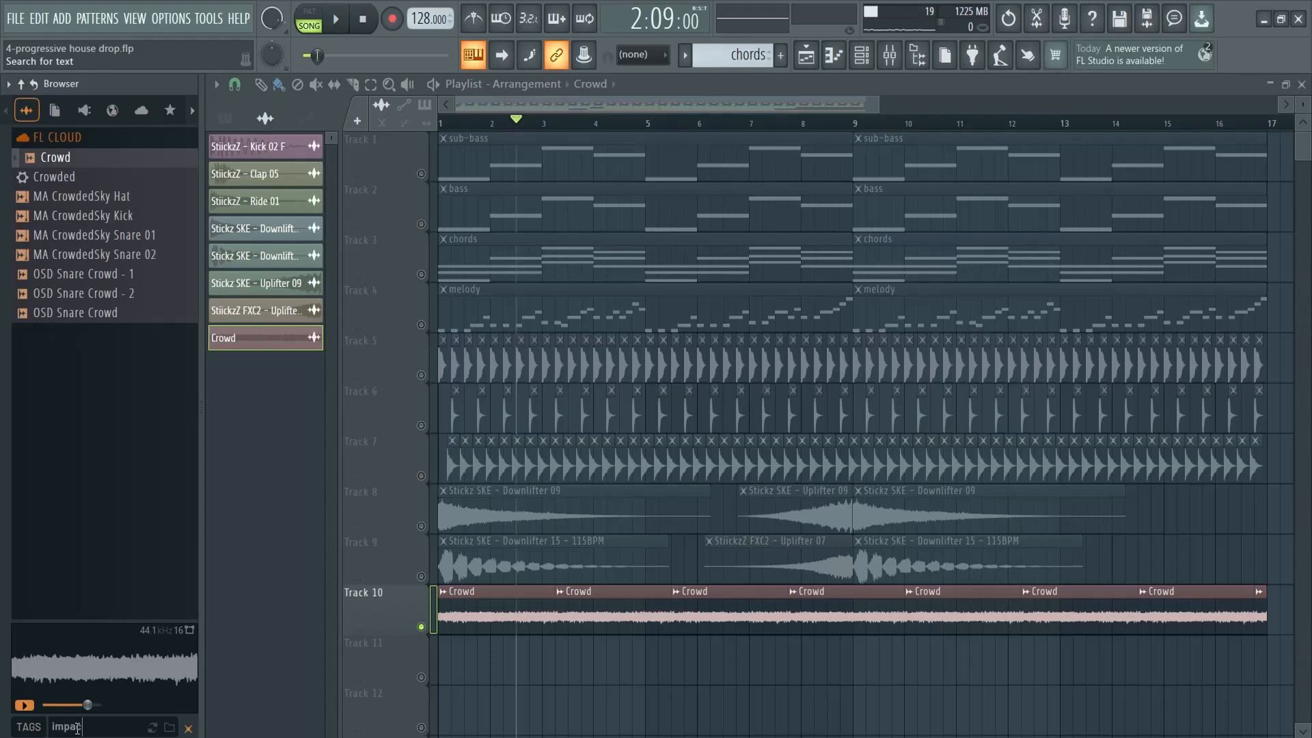
{"action": "type", "text": "t"}
{"action": "left_click", "coordinate": [89, 354]}
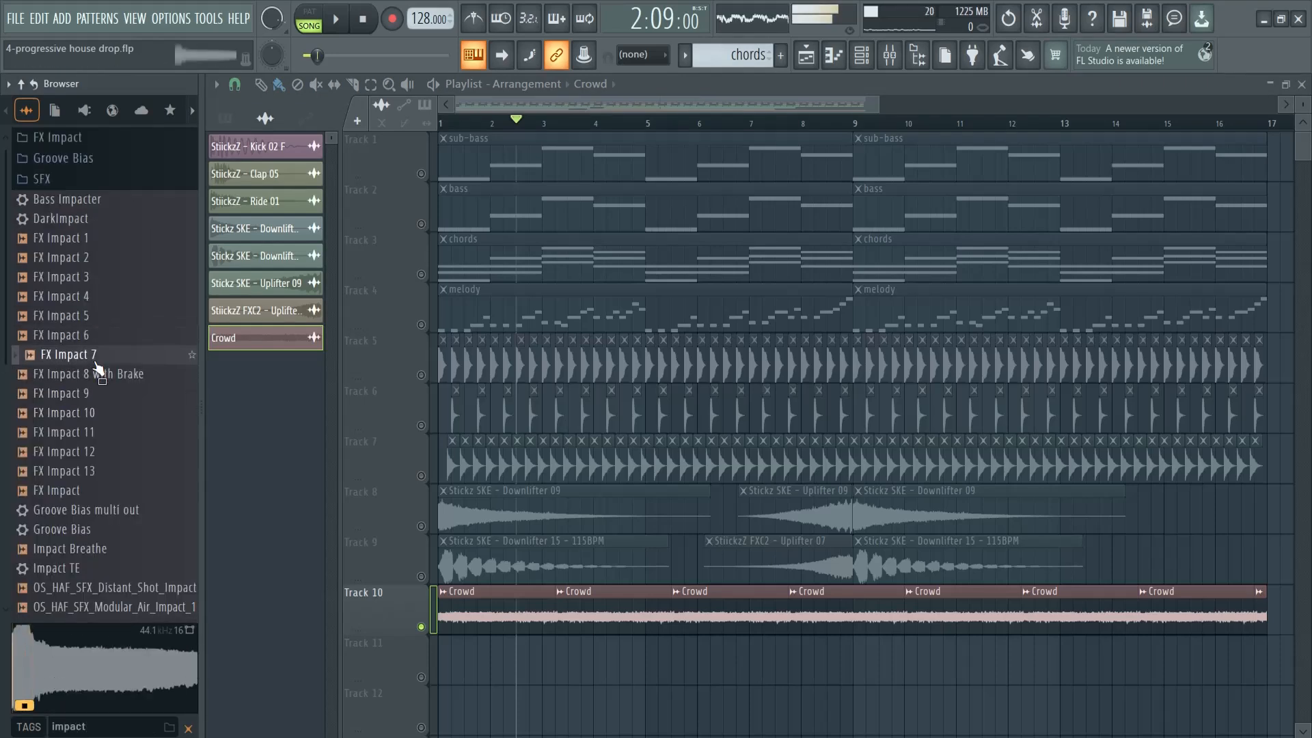
{"action": "left_click", "coordinate": [88, 412]}
{"action": "scroll", "coordinate": [92, 410], "scroll_direction": "down", "scroll_amount": 4}
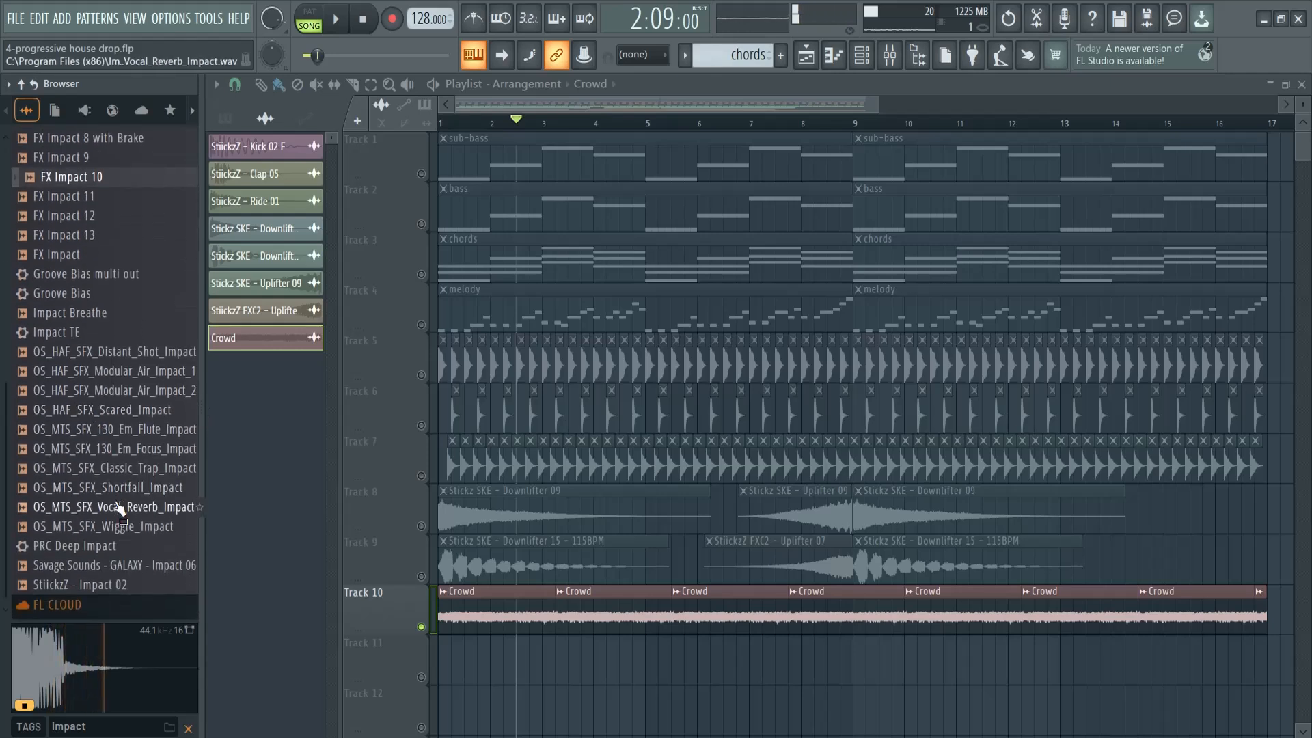
{"action": "left_click", "coordinate": [94, 589]}
{"action": "left_click_drag", "start_coordinate": [95, 592], "coordinate": [494, 660]}
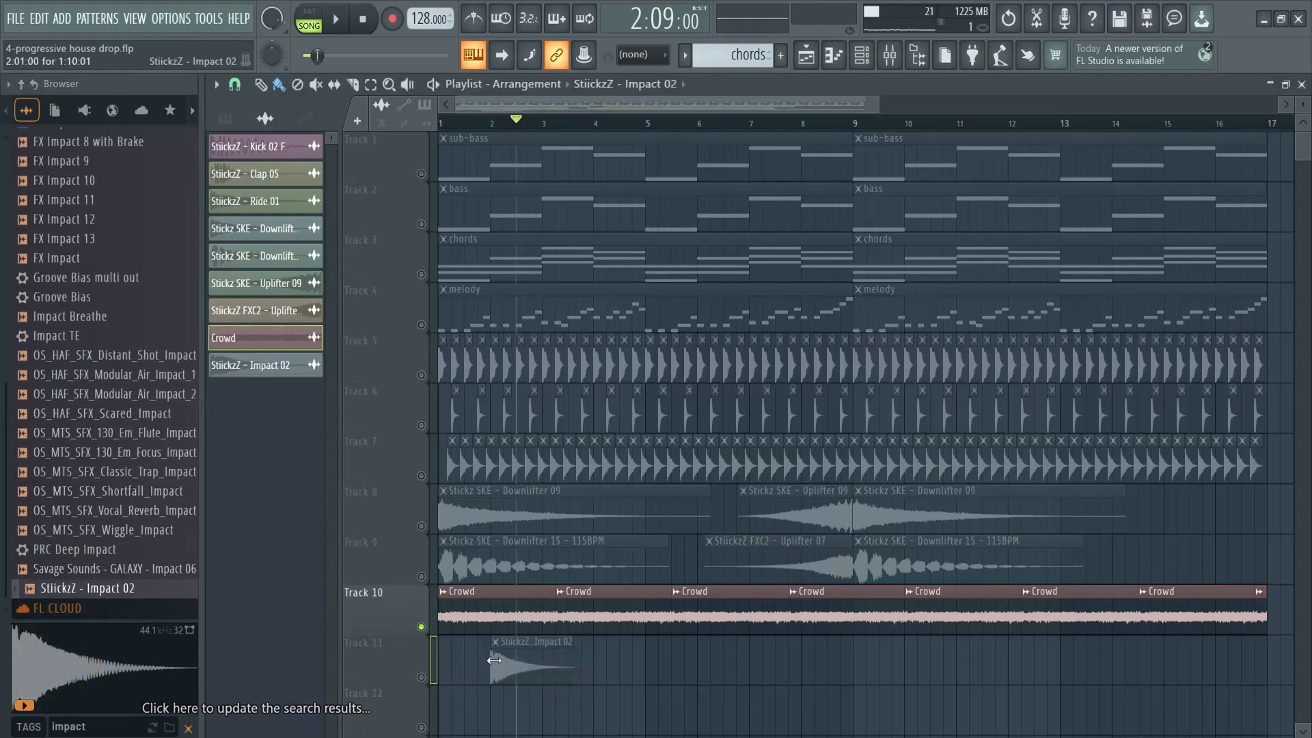
Make all tracks audible again and lower the StiickzZ - Impact 02 channel volume to 43%
{"action": "left_click", "coordinate": [421, 677], "text": "ctrl"}
{"action": "left_click", "coordinate": [421, 677], "text": "ctrl"}
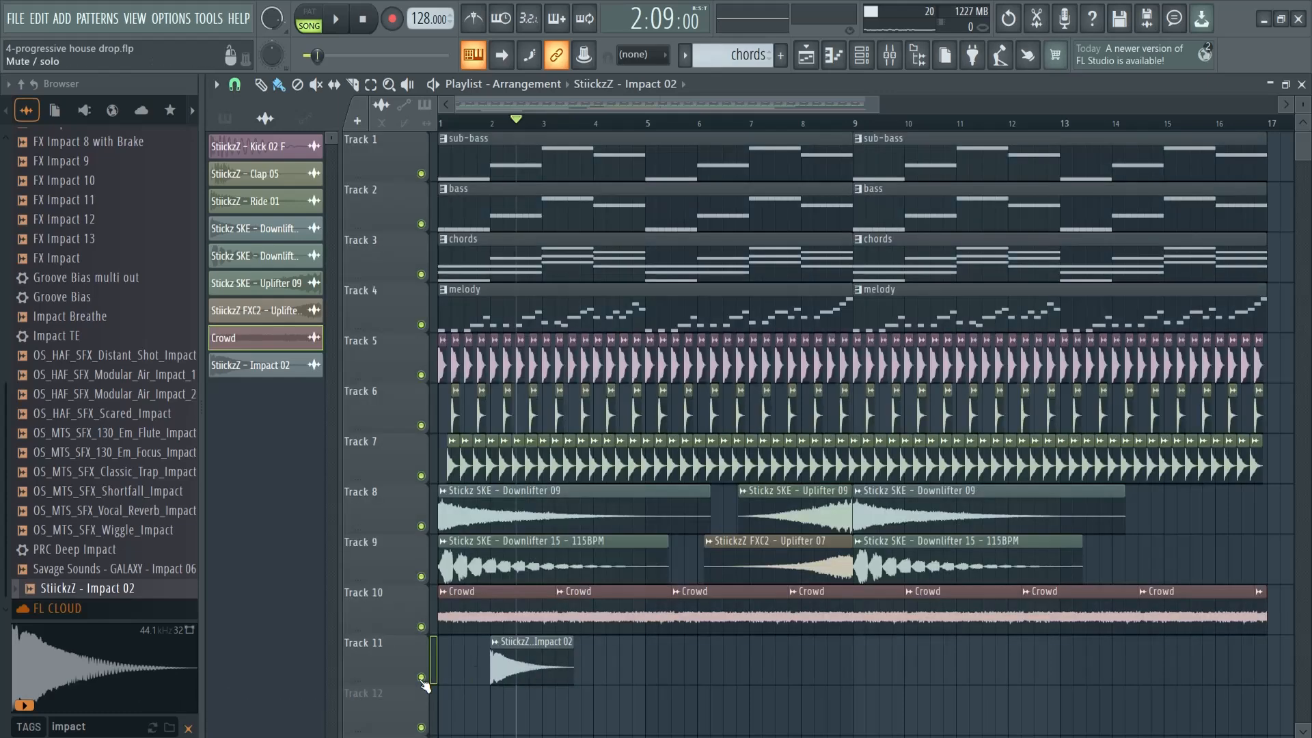
{"action": "double_click", "coordinate": [532, 666]}
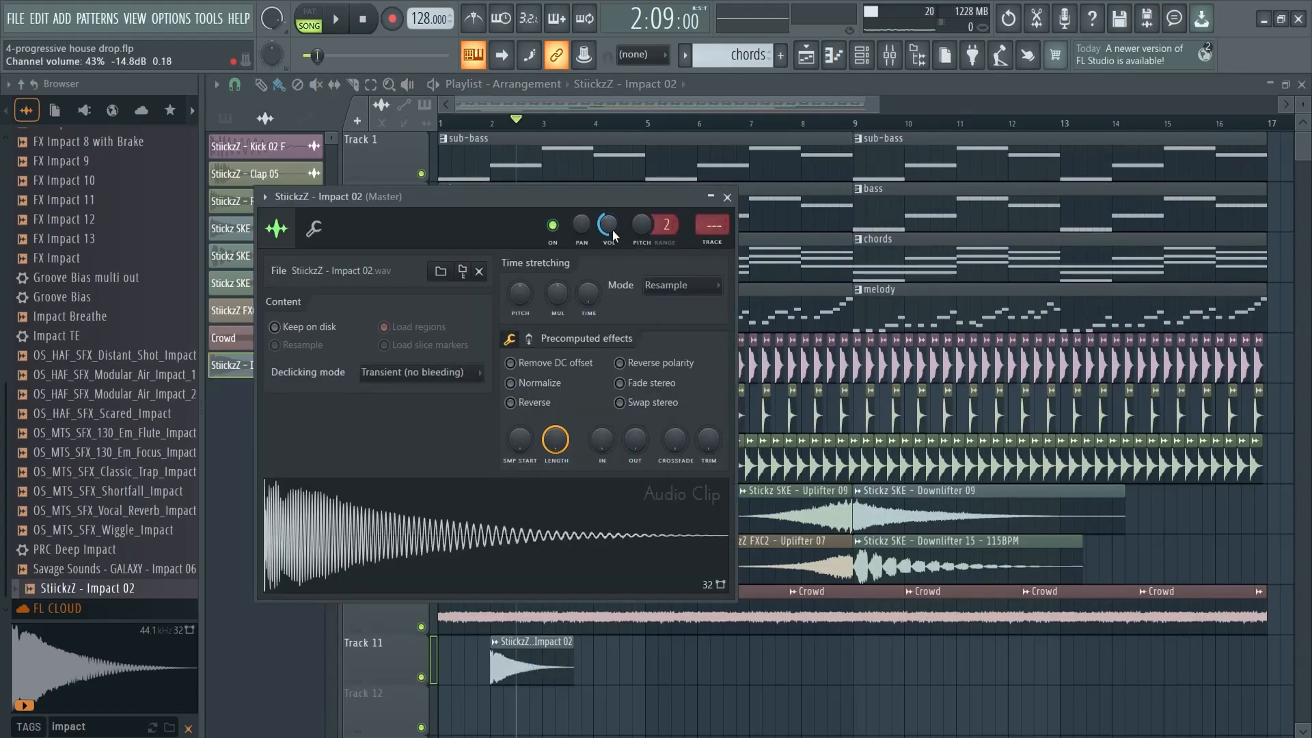
{"action": "key", "text": "space"}
{"action": "key", "text": "space"}
{"action": "left_click", "coordinate": [727, 198]}
Play the impact in the mix from late in bar 1 and set its channel volume to 53%
{"action": "left_click", "coordinate": [504, 124]}
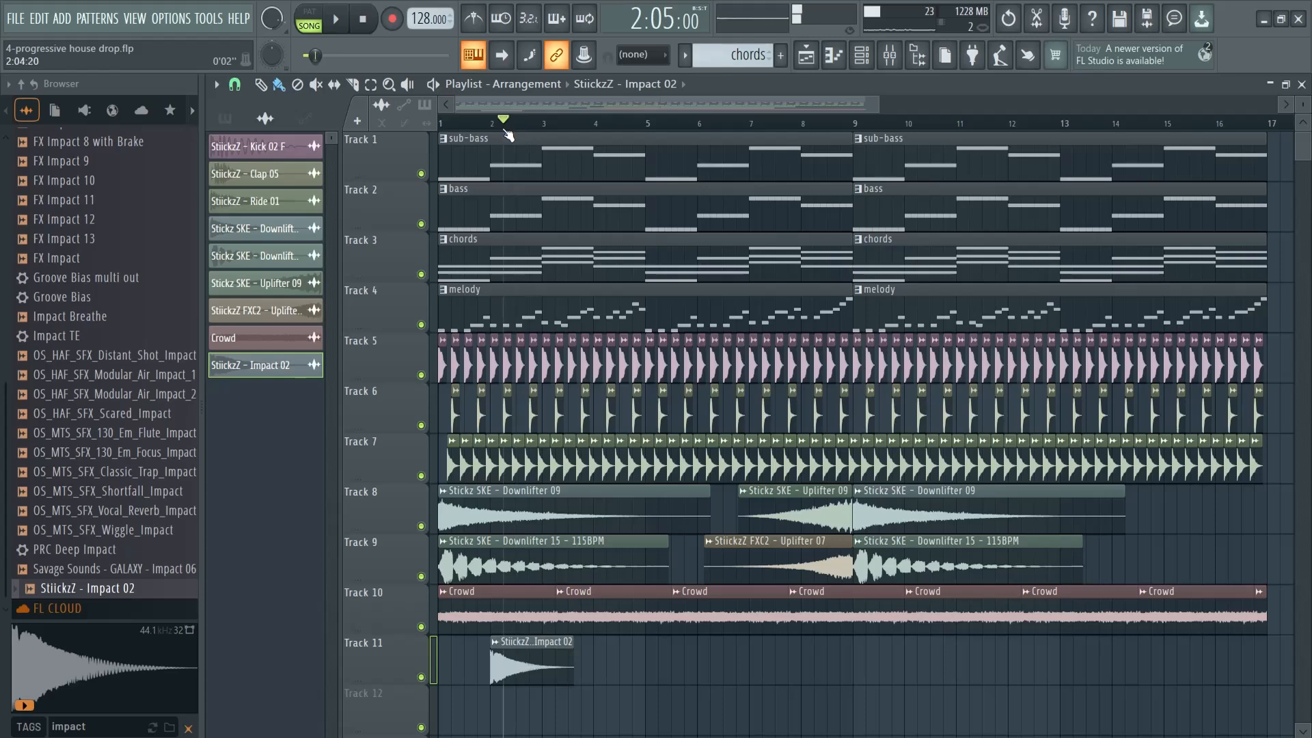
{"action": "left_click", "coordinate": [478, 123]}
{"action": "key", "text": "space"}
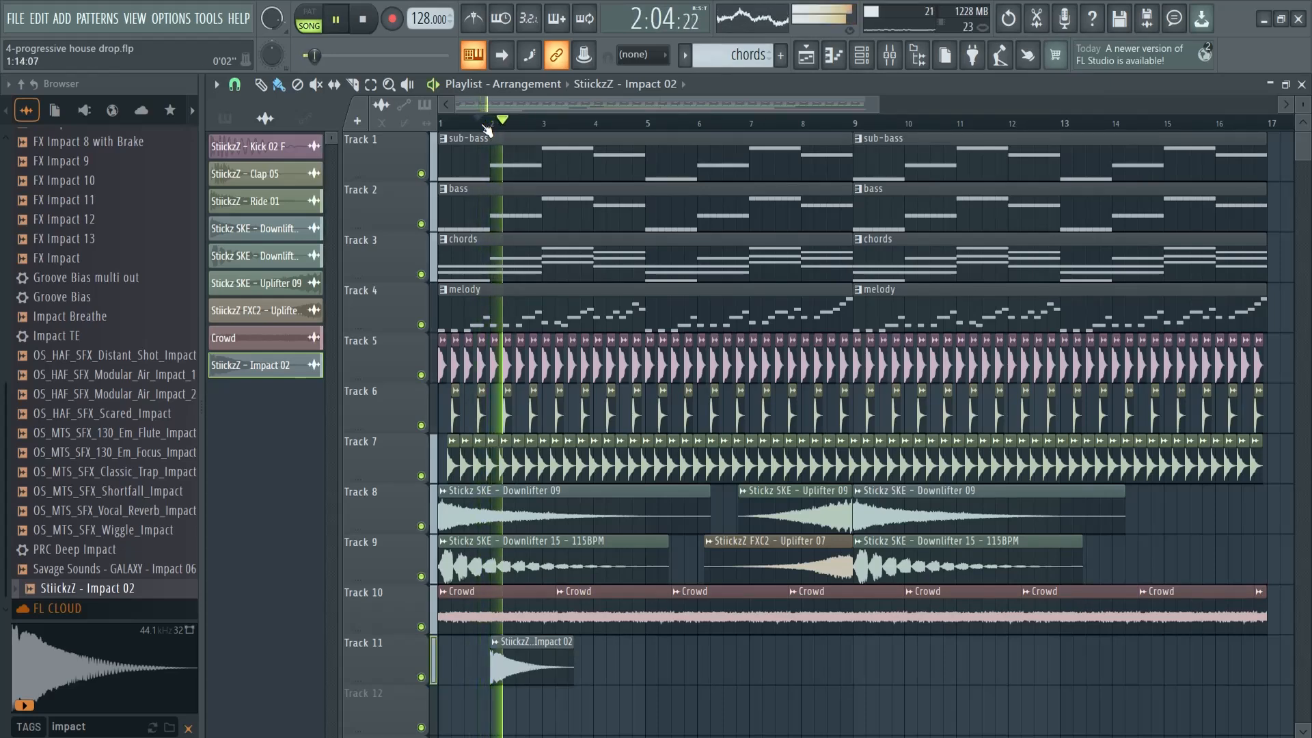
{"action": "key", "text": "space"}
{"action": "double_click", "coordinate": [521, 656]}
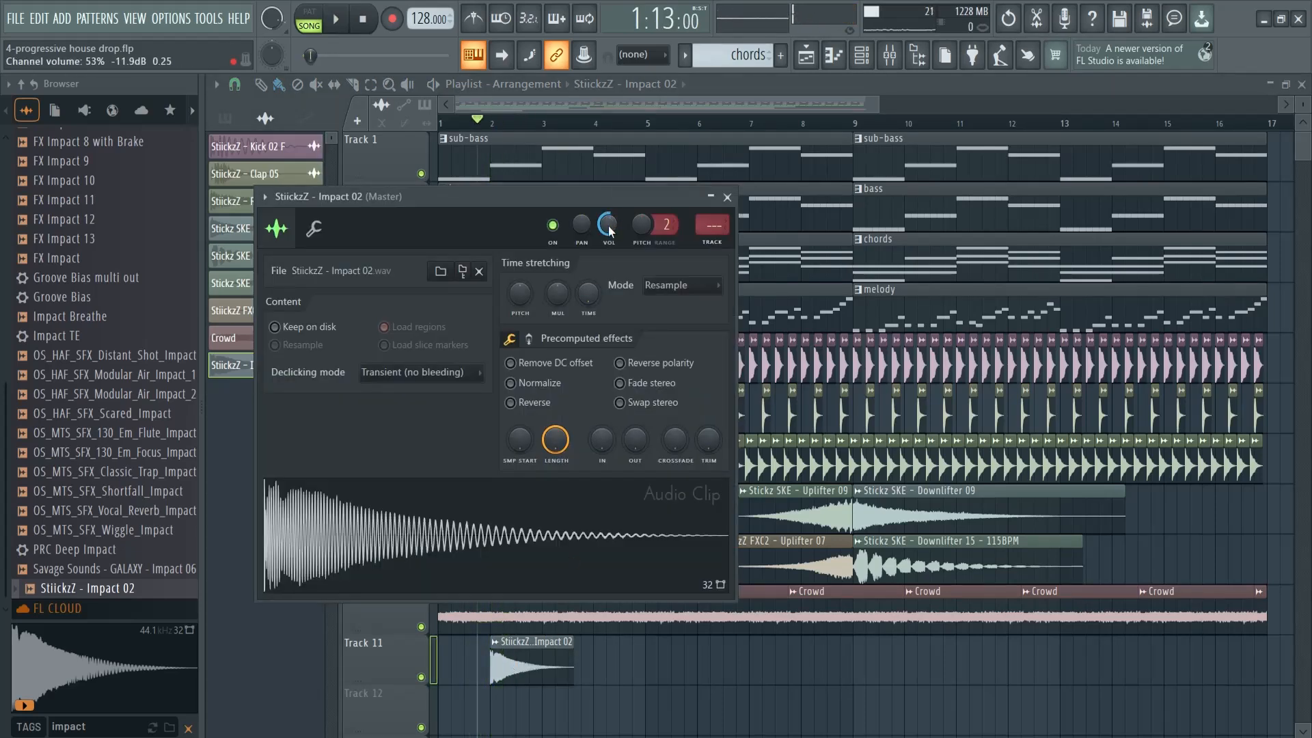
{"action": "key", "text": "space"}
{"action": "key", "text": "space"}
{"action": "key", "text": "space"}
{"action": "key", "text": "space"}
{"action": "left_click", "coordinate": [727, 197]}
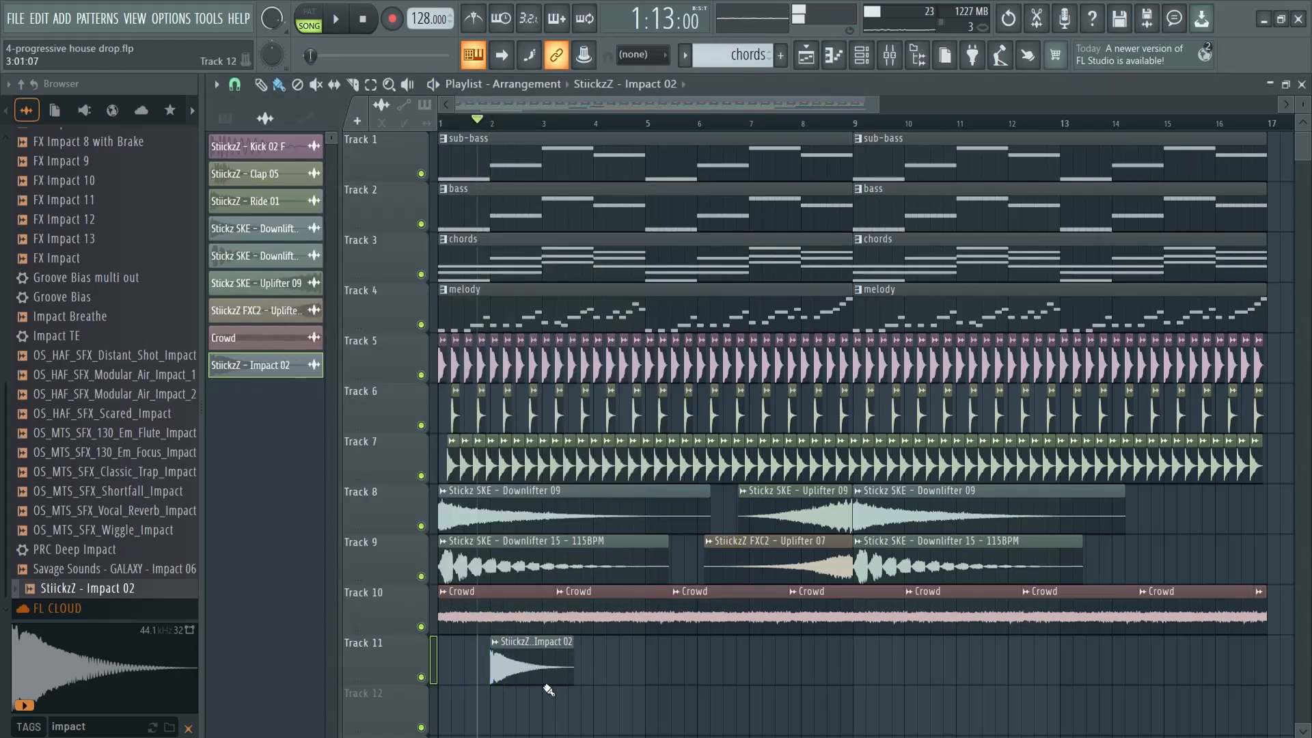
Repeat the StiickzZ - Impact 02 clip every two bars on Track 11, from bar 4 through bar 16
{"action": "left_click_drag", "start_coordinate": [518, 671], "coordinate": [820, 663]}
{"action": "left_click_drag", "start_coordinate": [960, 660], "coordinate": [527, 710]}
{"action": "key", "text": "ctrl+b"}
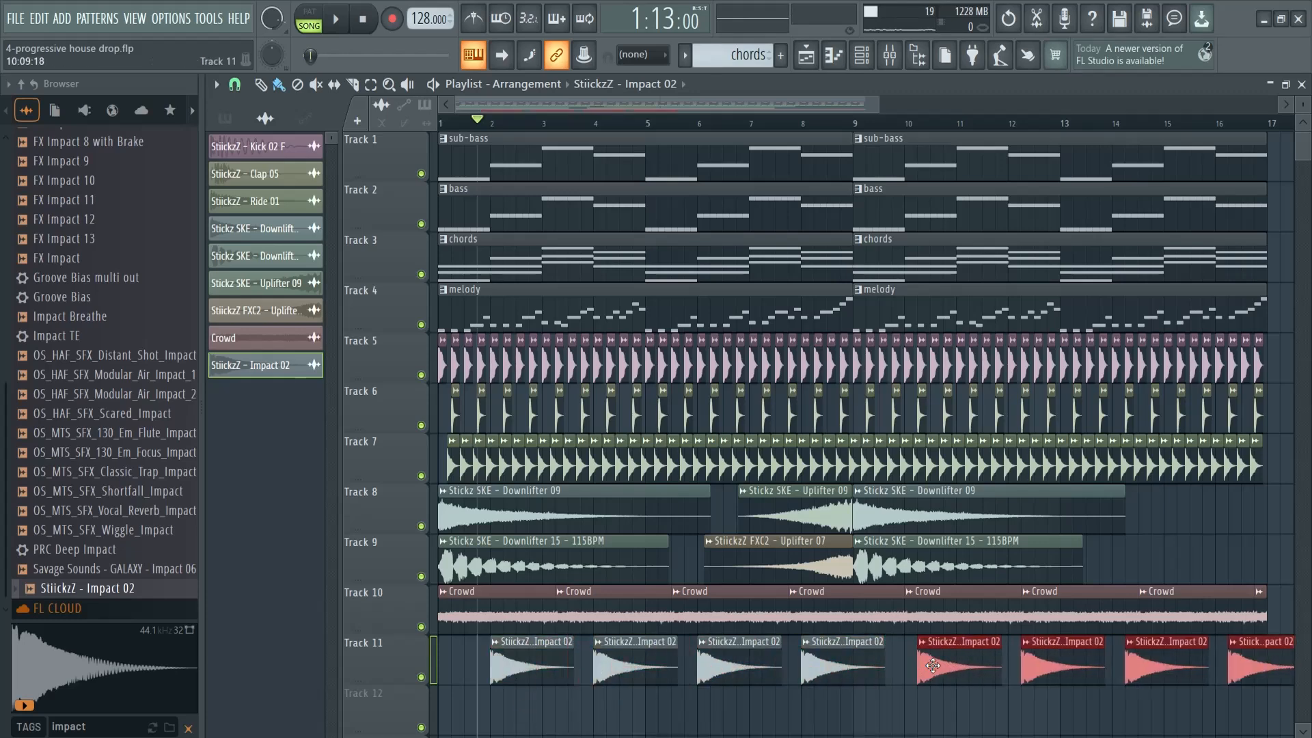
{"action": "left_click", "coordinate": [1278, 612]}
Make the last StiickzZ - Impact 02 clip at bar 16 on Track 11 unique
{"action": "left_click_drag", "start_coordinate": [838, 104], "coordinate": [902, 105]}
{"action": "left_click_drag", "start_coordinate": [1166, 642], "coordinate": [1161, 641]}
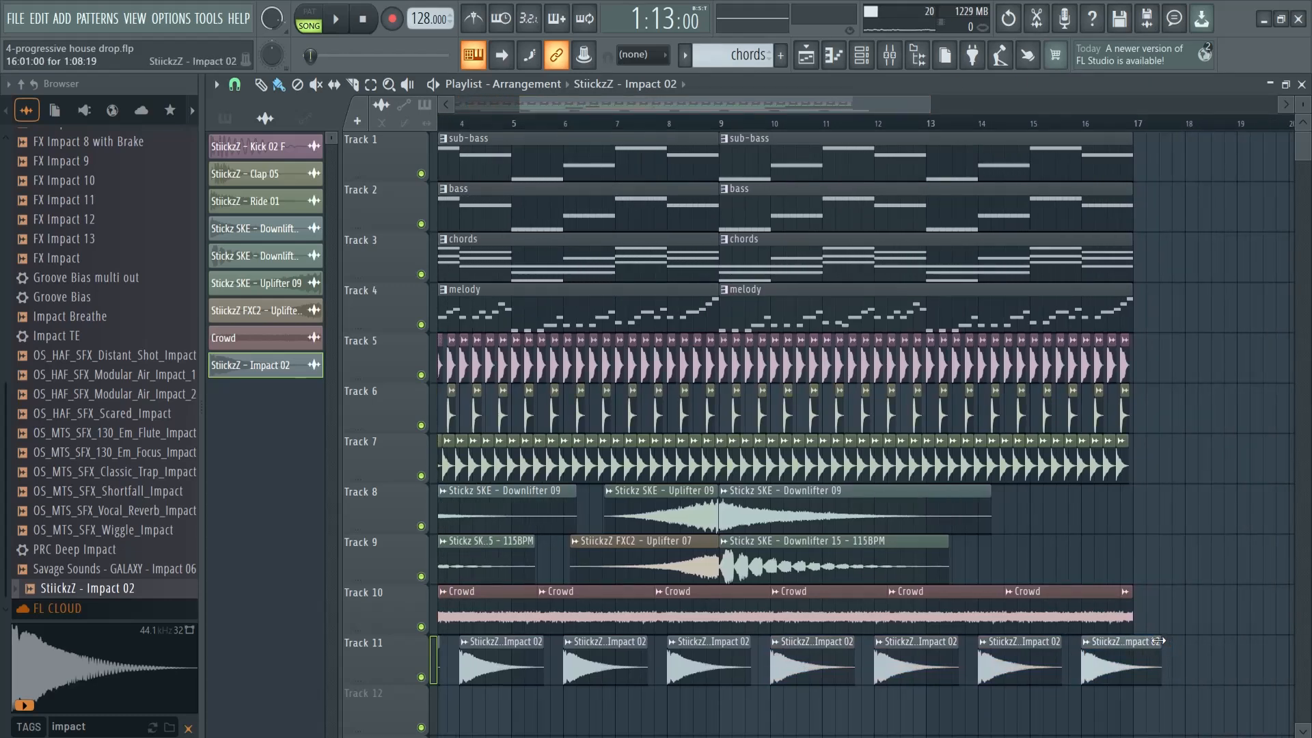
{"action": "left_click", "coordinate": [1087, 643]}
{"action": "left_click", "coordinate": [1095, 643]}
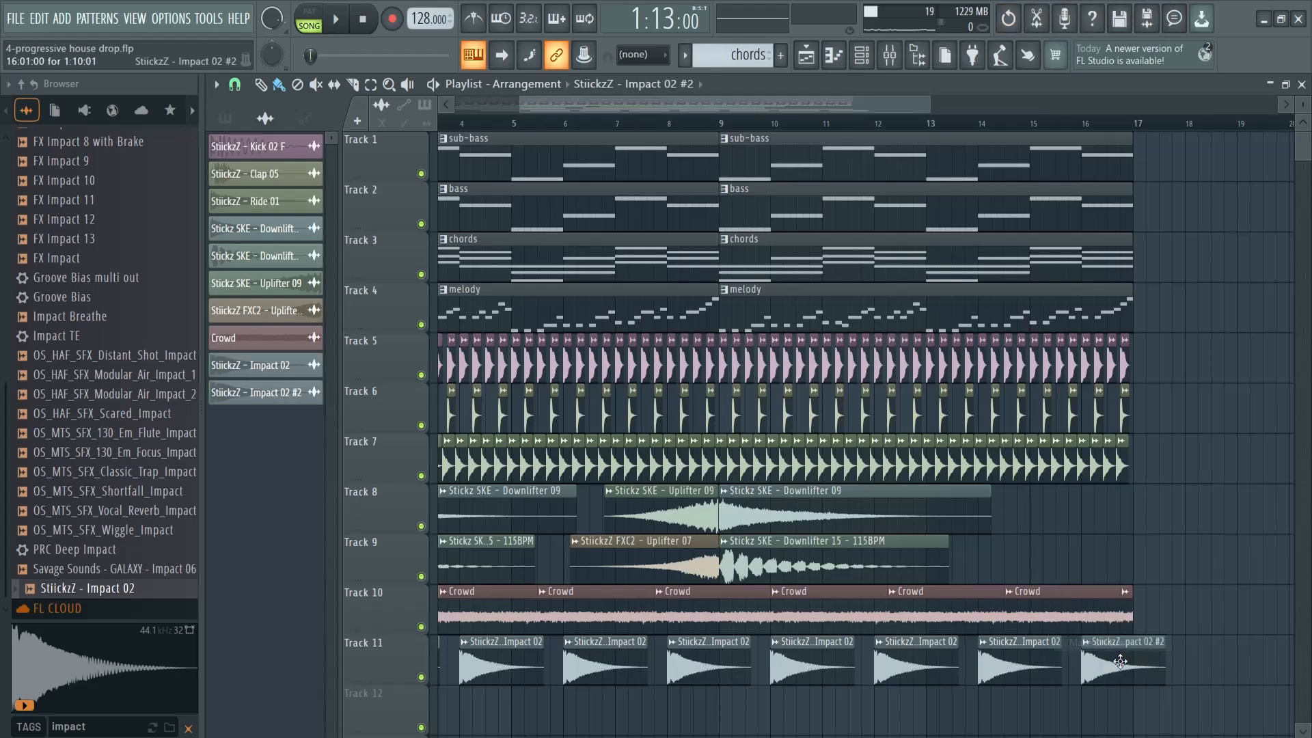
Add a fade-out to the unique impact sample and shorten its clip to end at bar 17
{"action": "left_click_drag", "start_coordinate": [656, 465], "coordinate": [661, 330]}
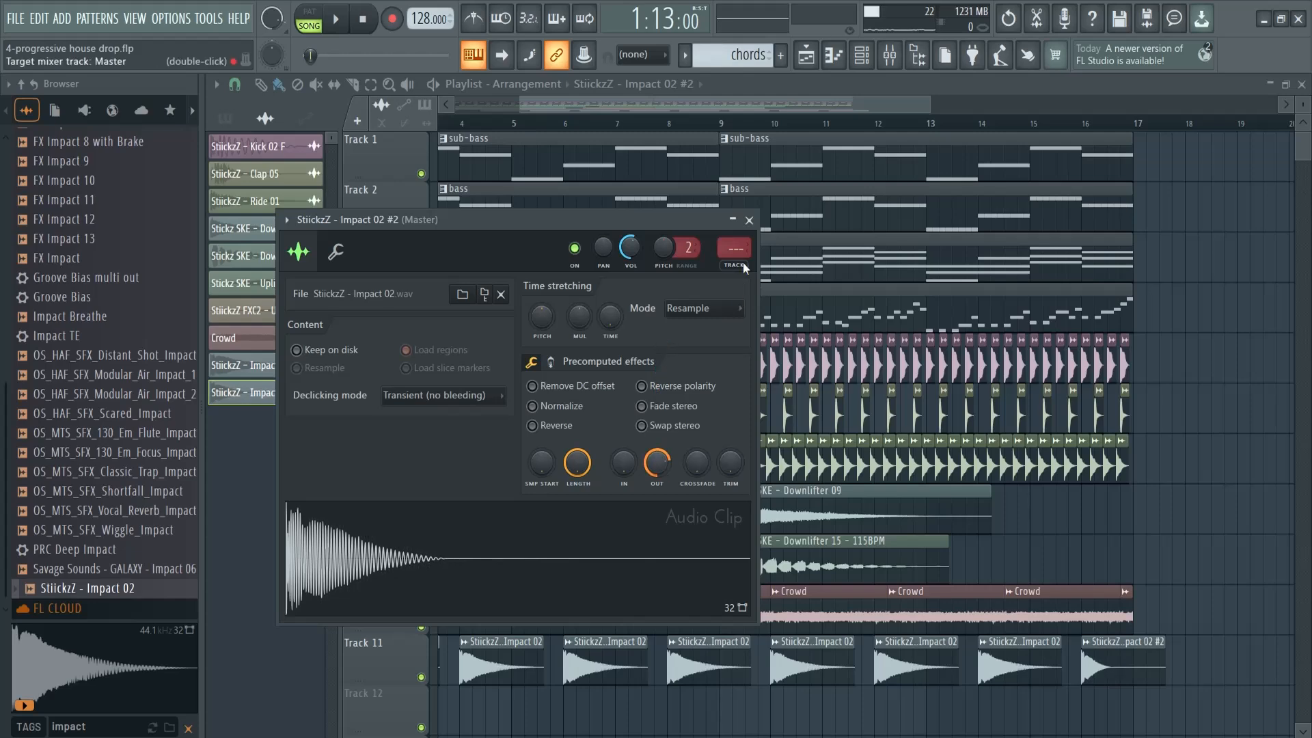
{"action": "left_click", "coordinate": [749, 219]}
{"action": "left_click_drag", "start_coordinate": [1164, 641], "coordinate": [1135, 641]}
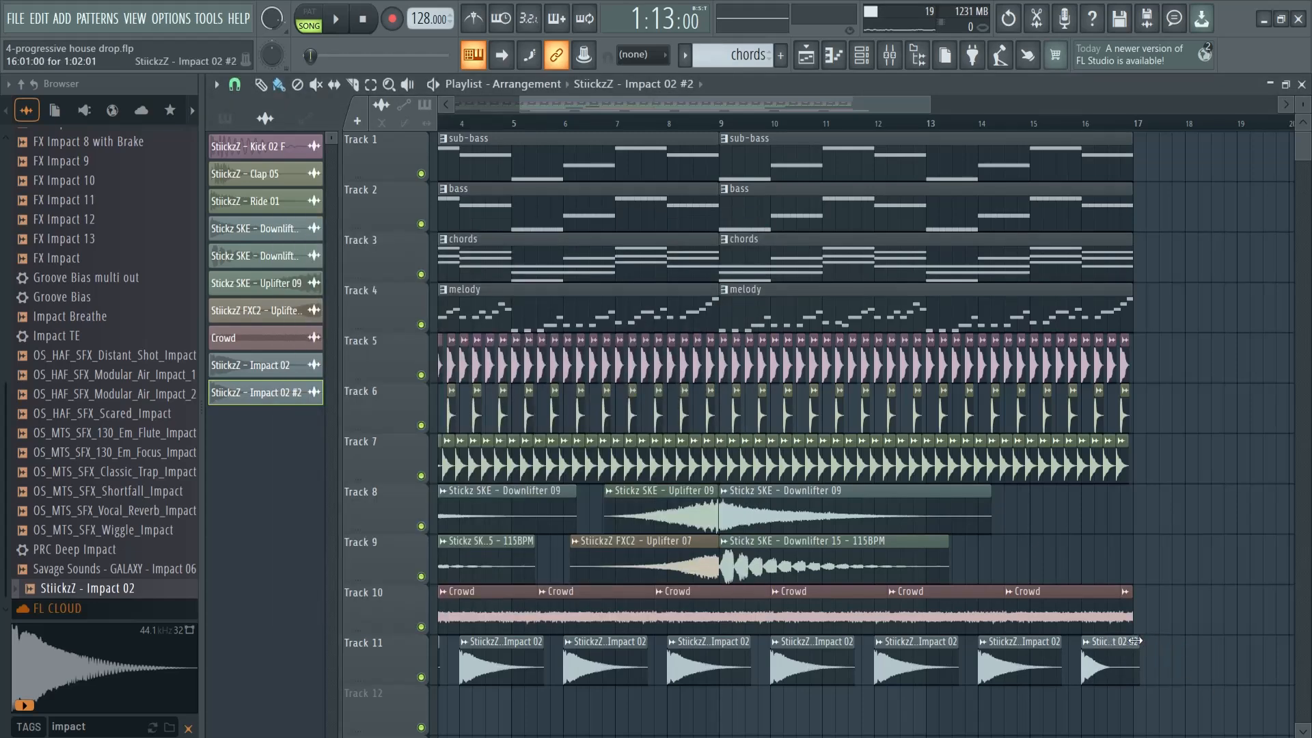
{"action": "scroll", "coordinate": [617, 119], "scroll_direction": "left", "scroll_amount": 3}
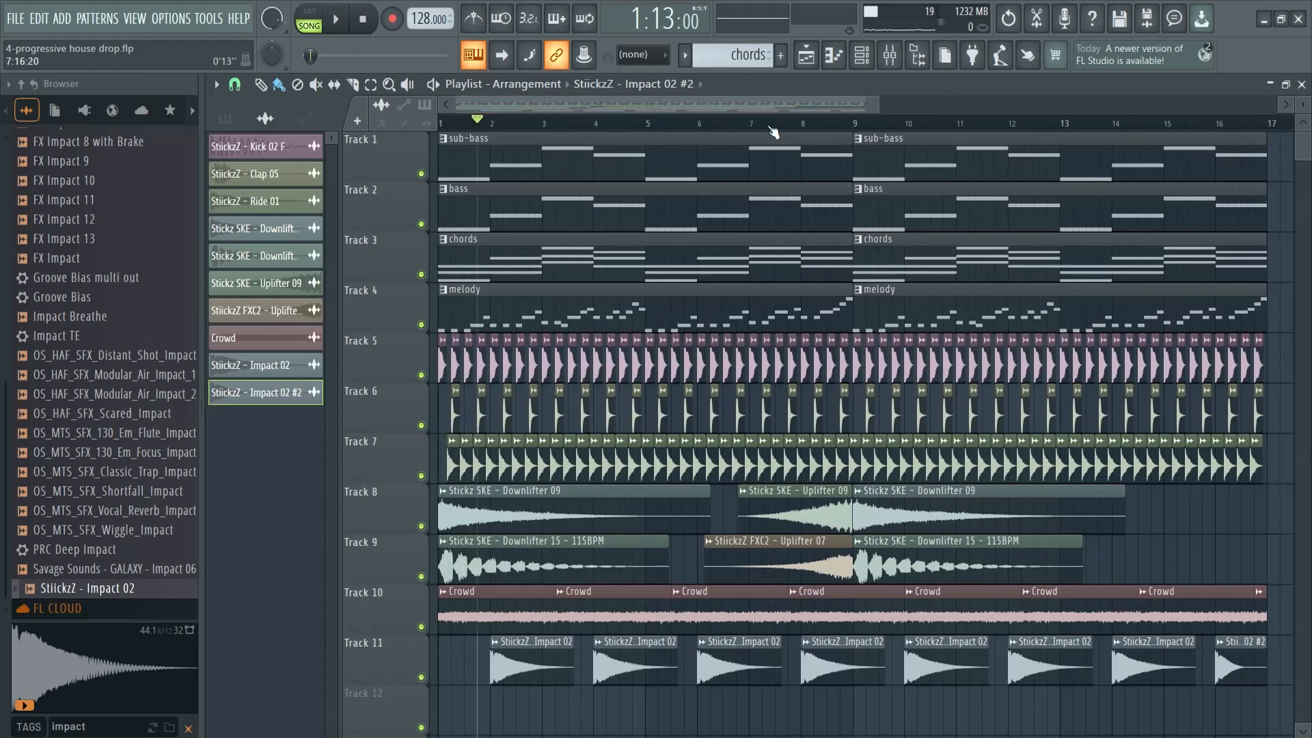
{"action": "left_click_drag", "start_coordinate": [876, 100], "coordinate": [1032, 100]}
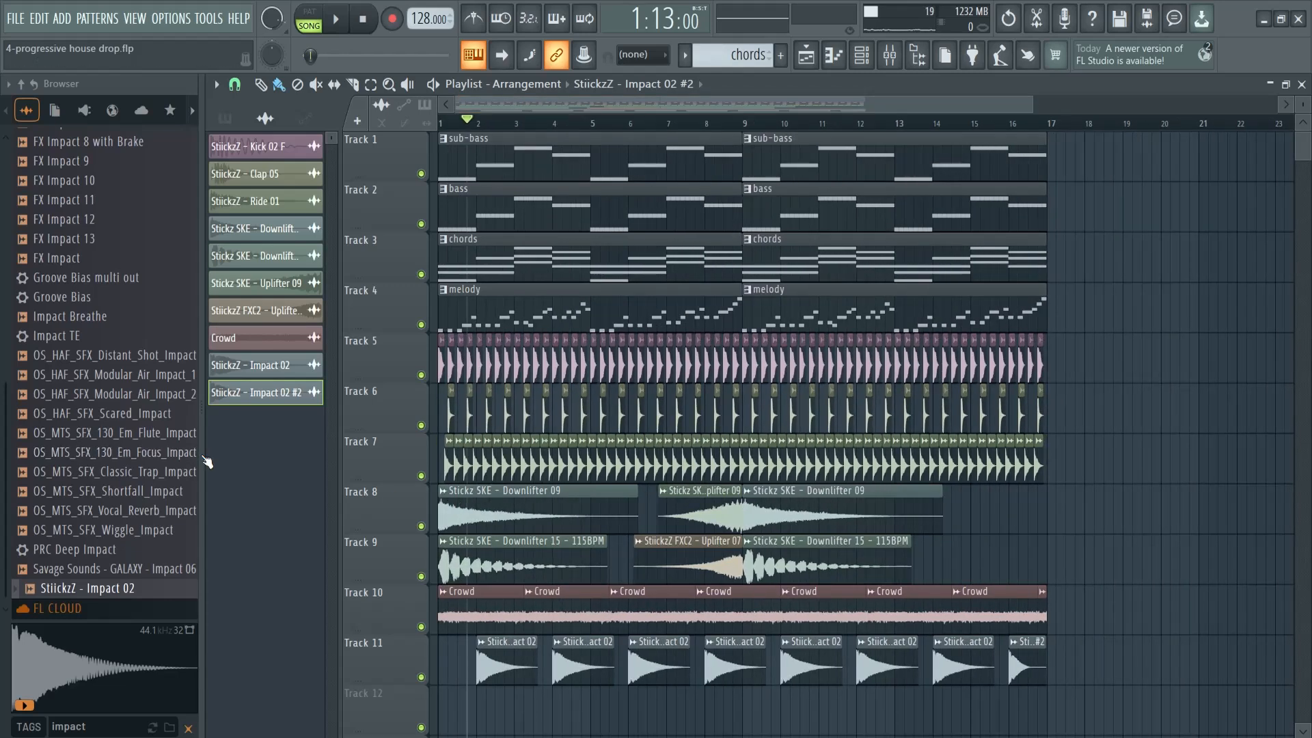
Hide the browser, then delete the clap clips on Track 6 before bar 5 and the ride clips on Track 7 before bar 7
{"action": "key", "text": "alt+F8"}
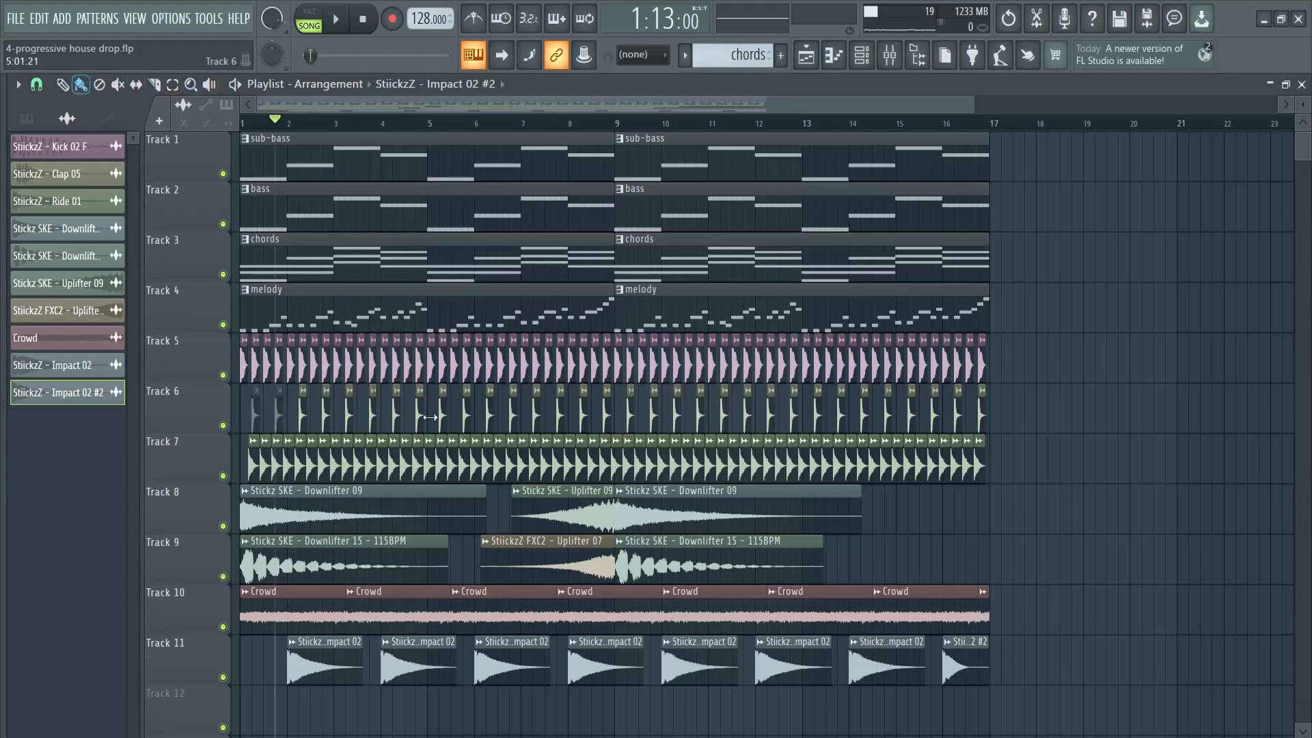
{"action": "right_click", "coordinate": [256, 422]}
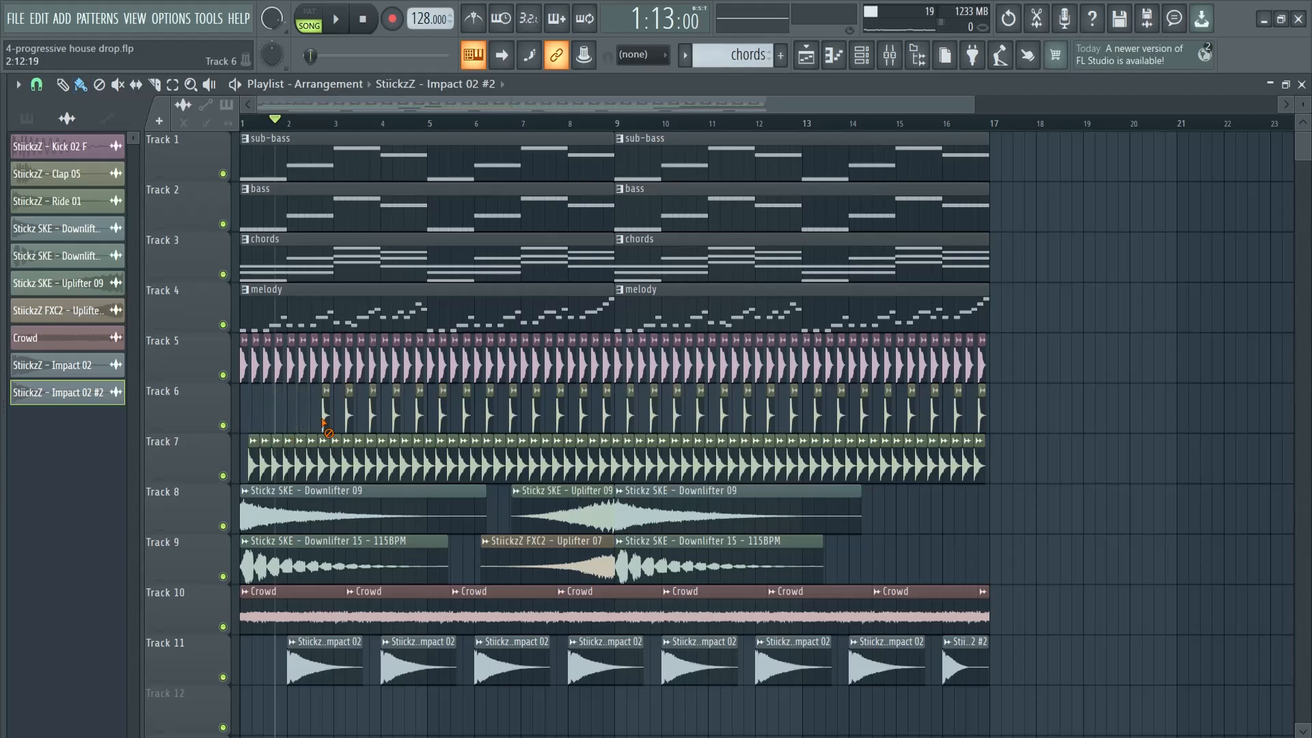
{"action": "right_click", "coordinate": [372, 423]}
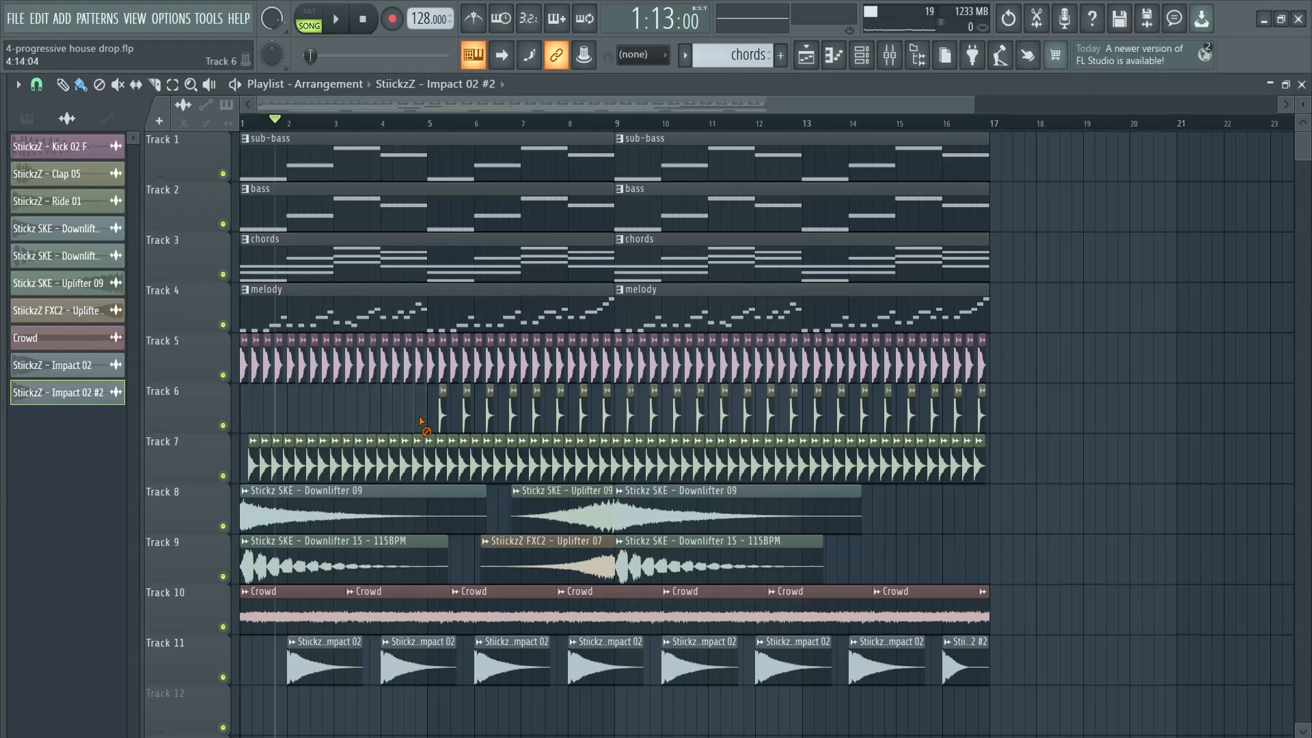
{"action": "right_click", "coordinate": [250, 472]}
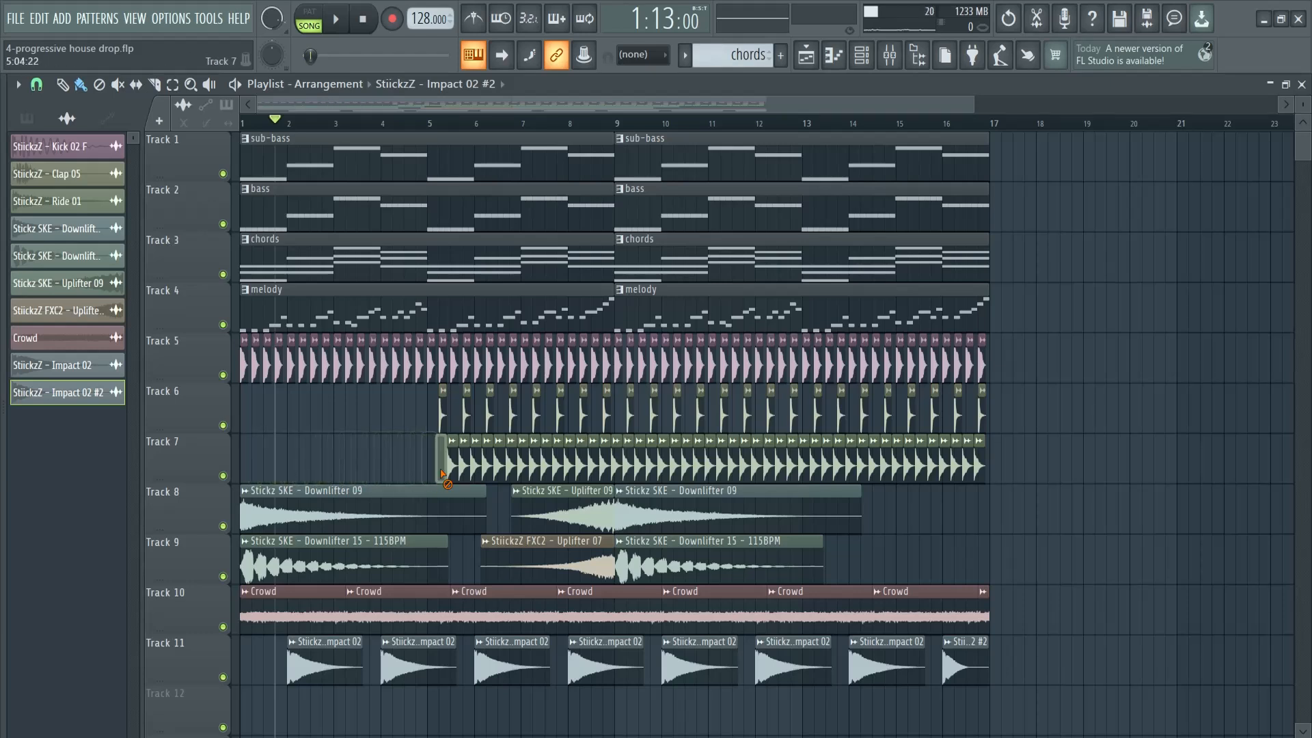
{"action": "right_click", "coordinate": [509, 472]}
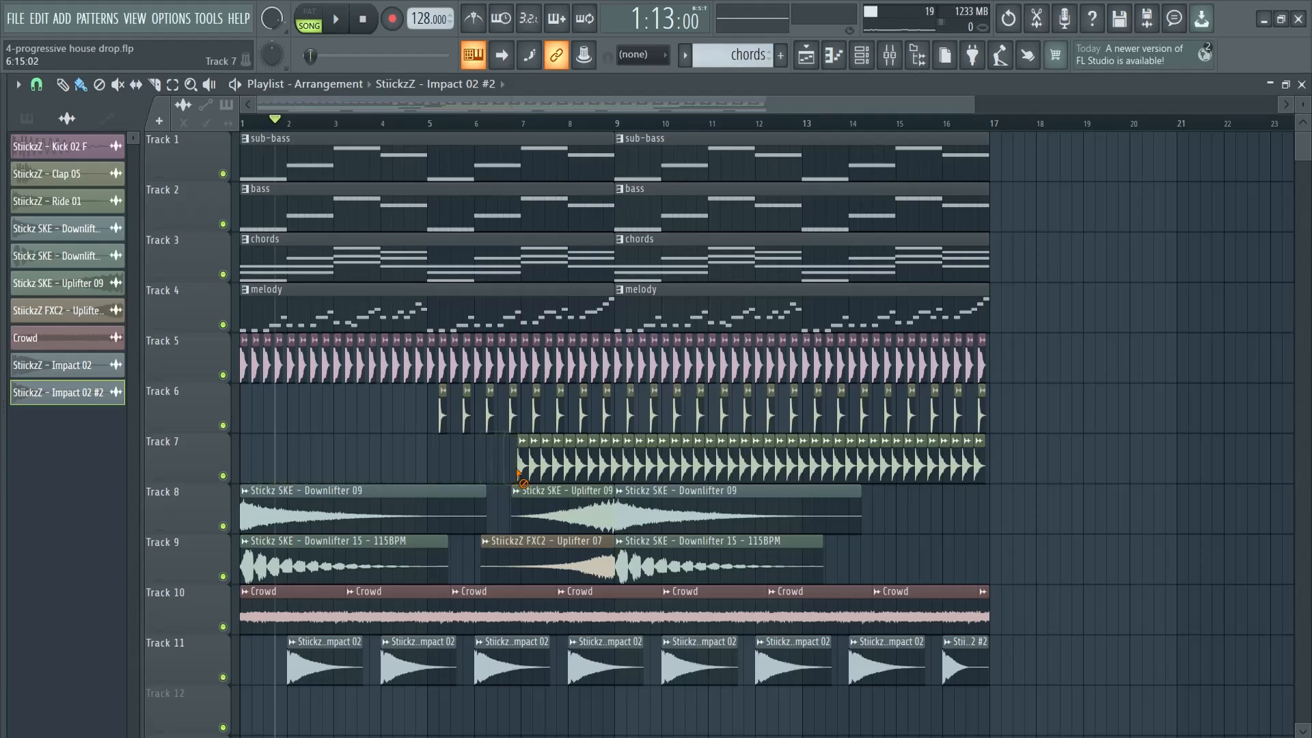
Select the melody pattern and check its instruments' mixer routing in the Channel rack
{"action": "left_click", "coordinate": [391, 292]}
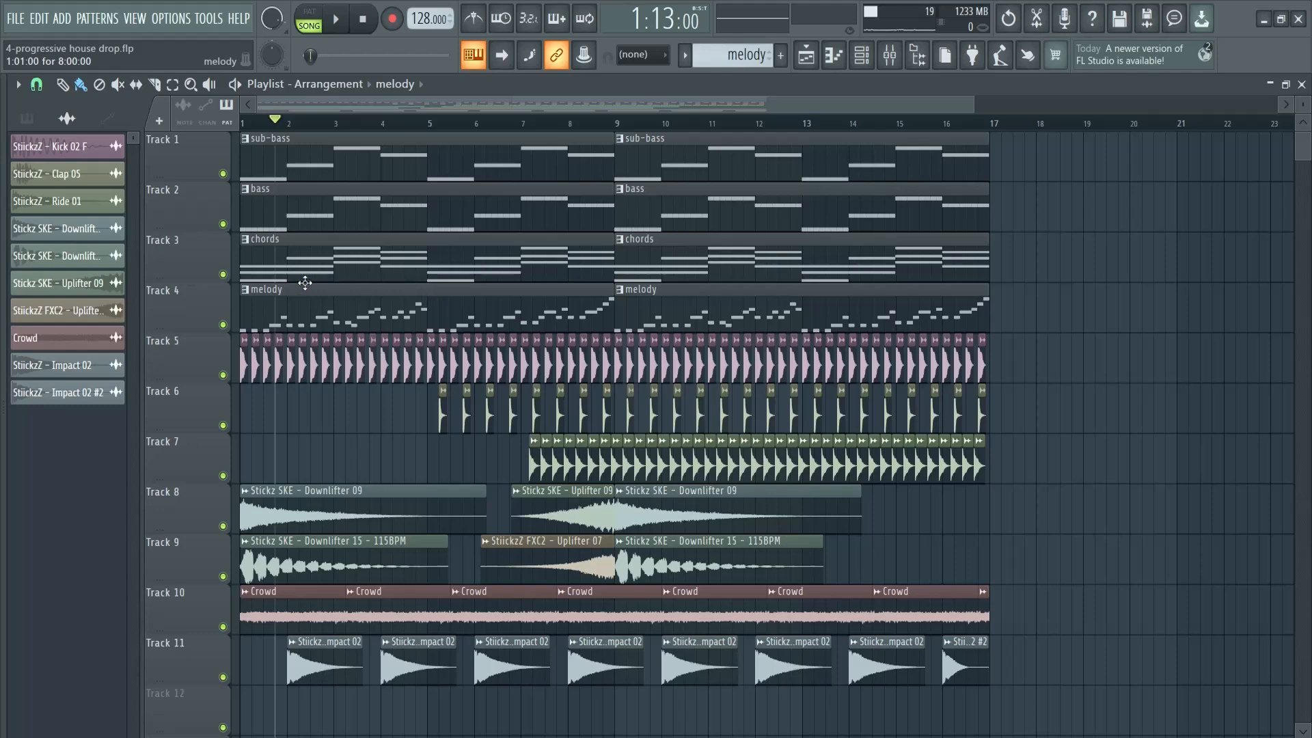
{"action": "left_click", "coordinate": [26, 117]}
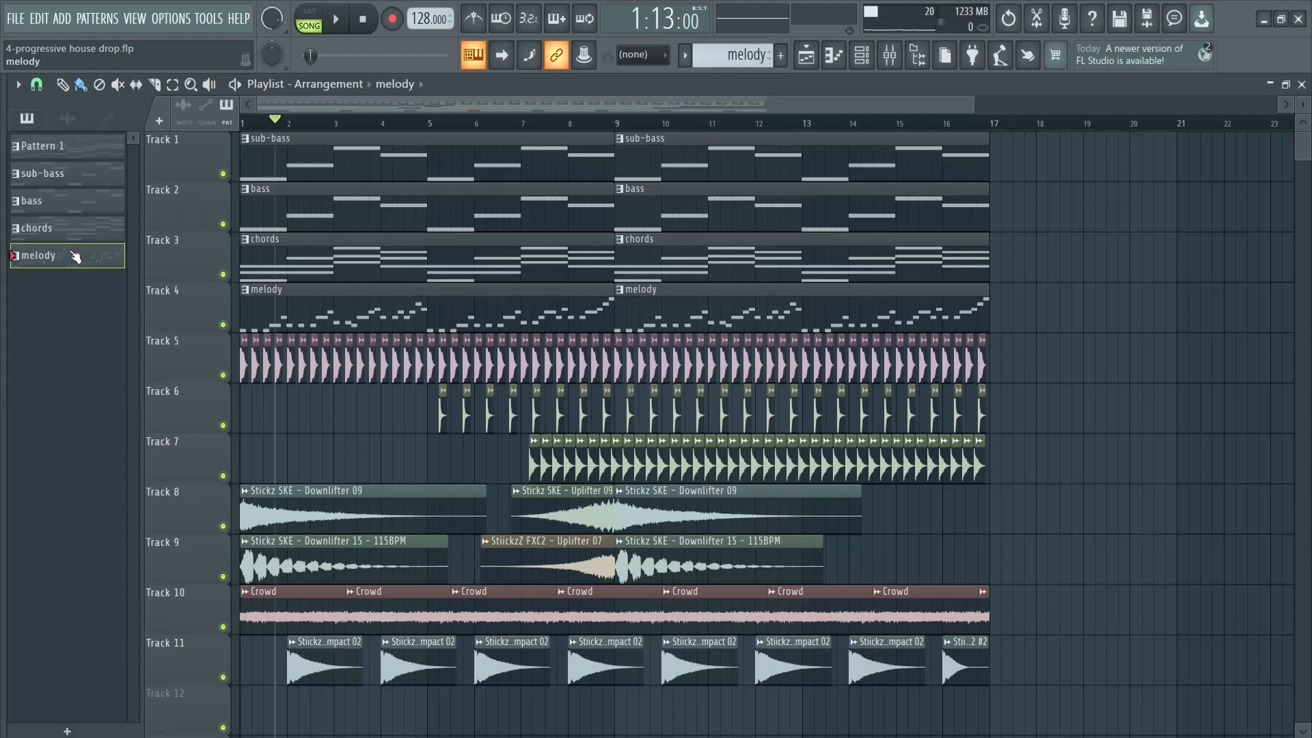
{"action": "key", "text": "F6"}
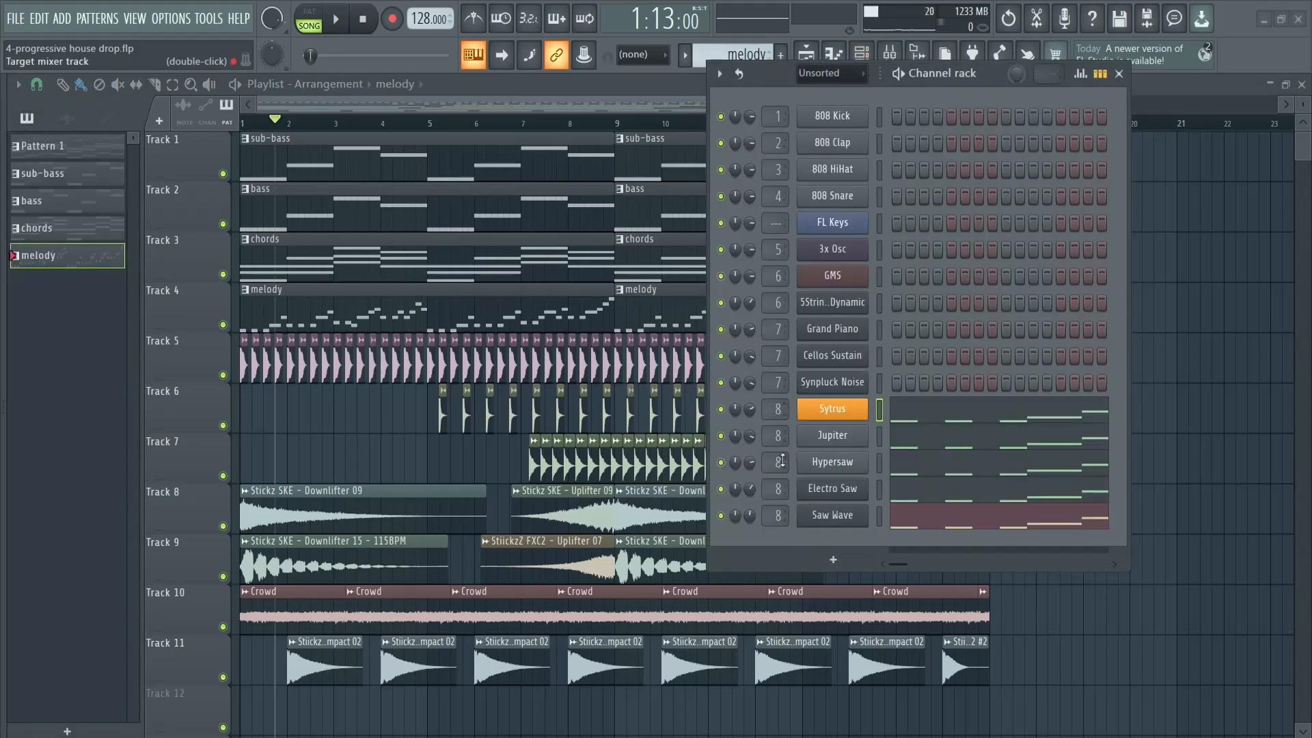
{"action": "key", "text": "F6"}
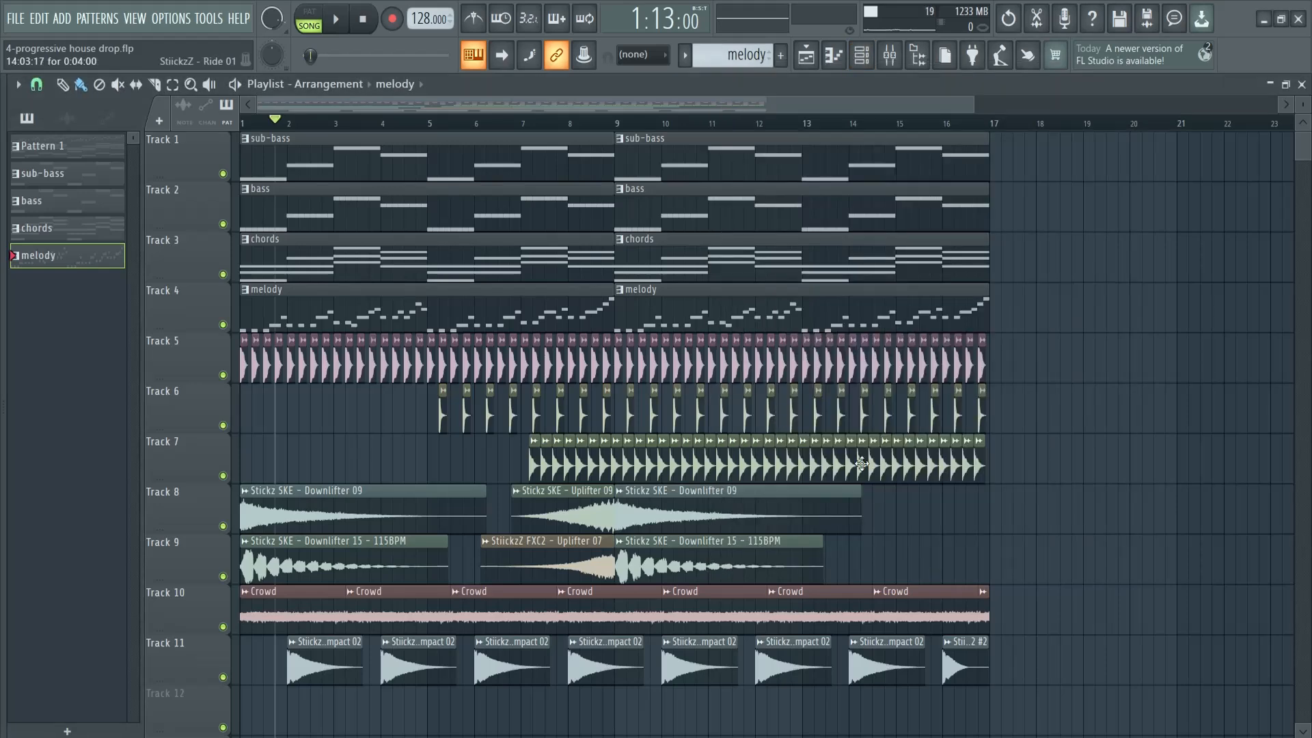
Load Fruity Filter into the fourth effect slot of mixer track Insert 8
{"action": "key", "text": "F9"}
{"action": "left_click", "coordinate": [643, 400]}
{"action": "left_click_drag", "start_coordinate": [759, 324], "coordinate": [773, 243]}
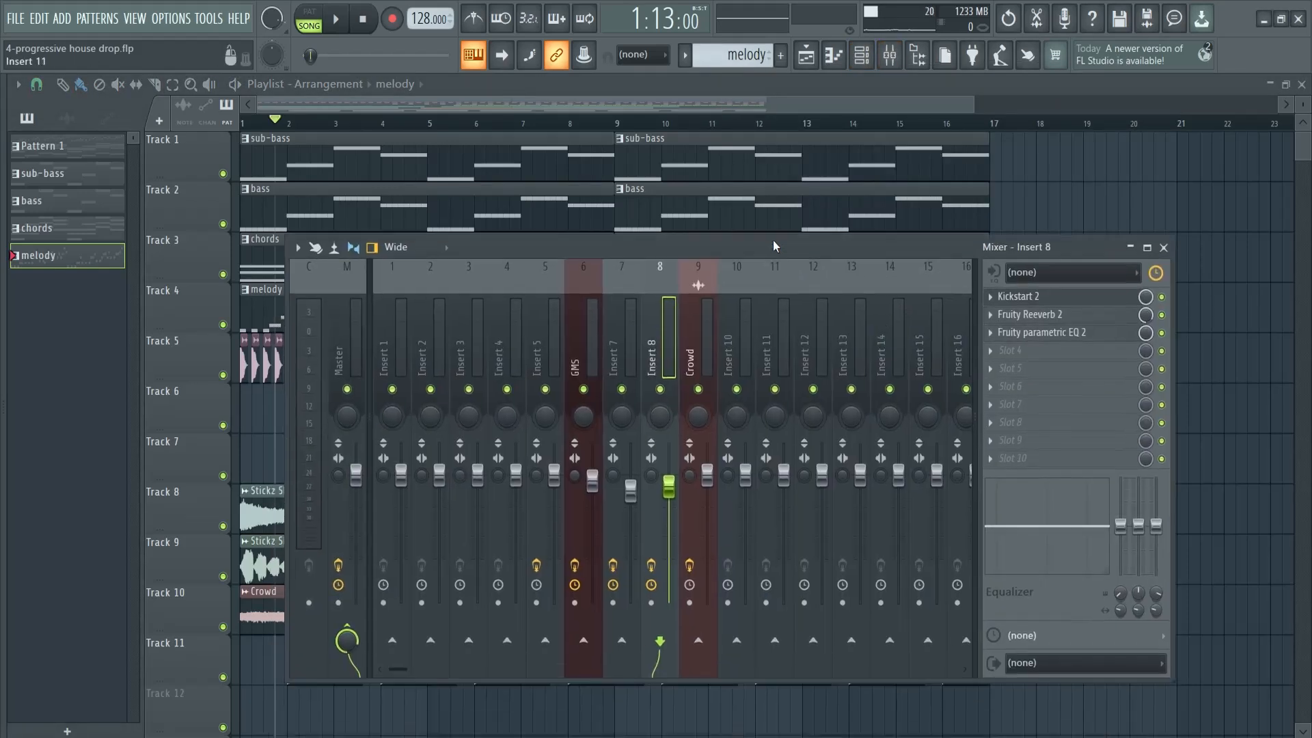
{"action": "right_click", "coordinate": [661, 366]}
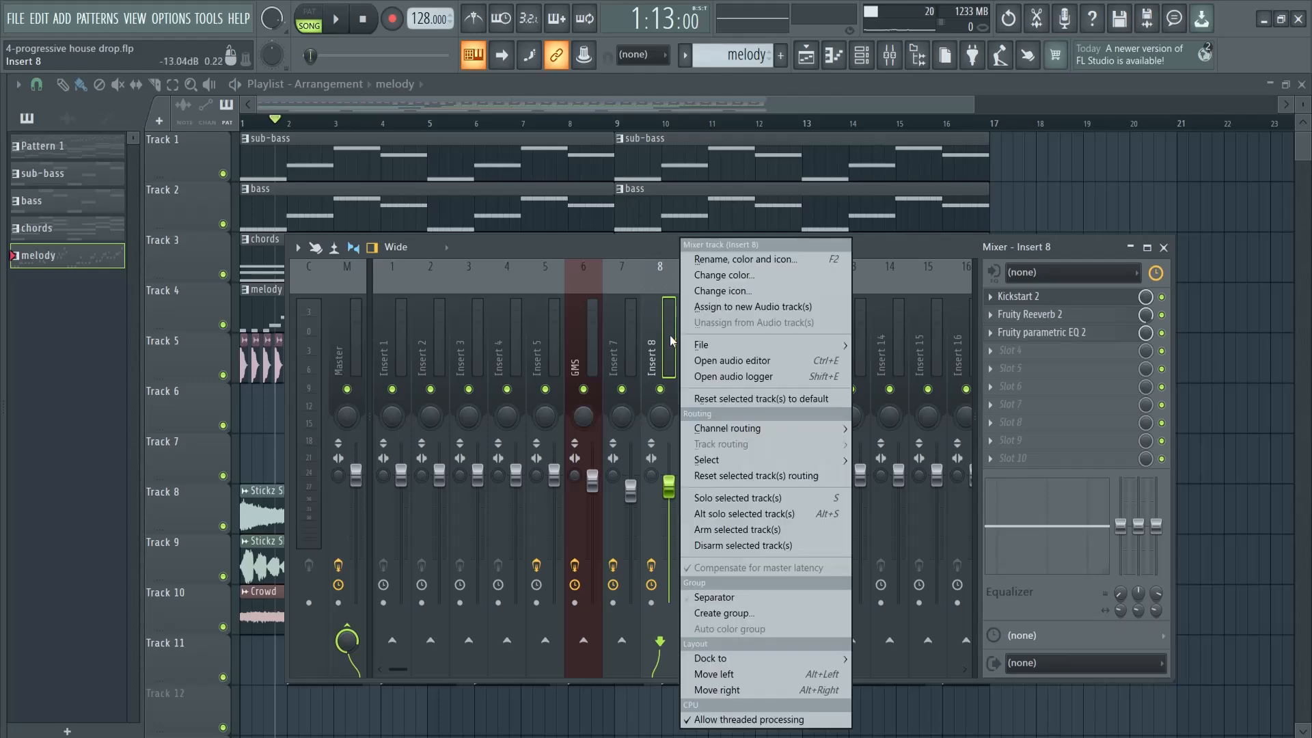
{"action": "left_click", "coordinate": [666, 323]}
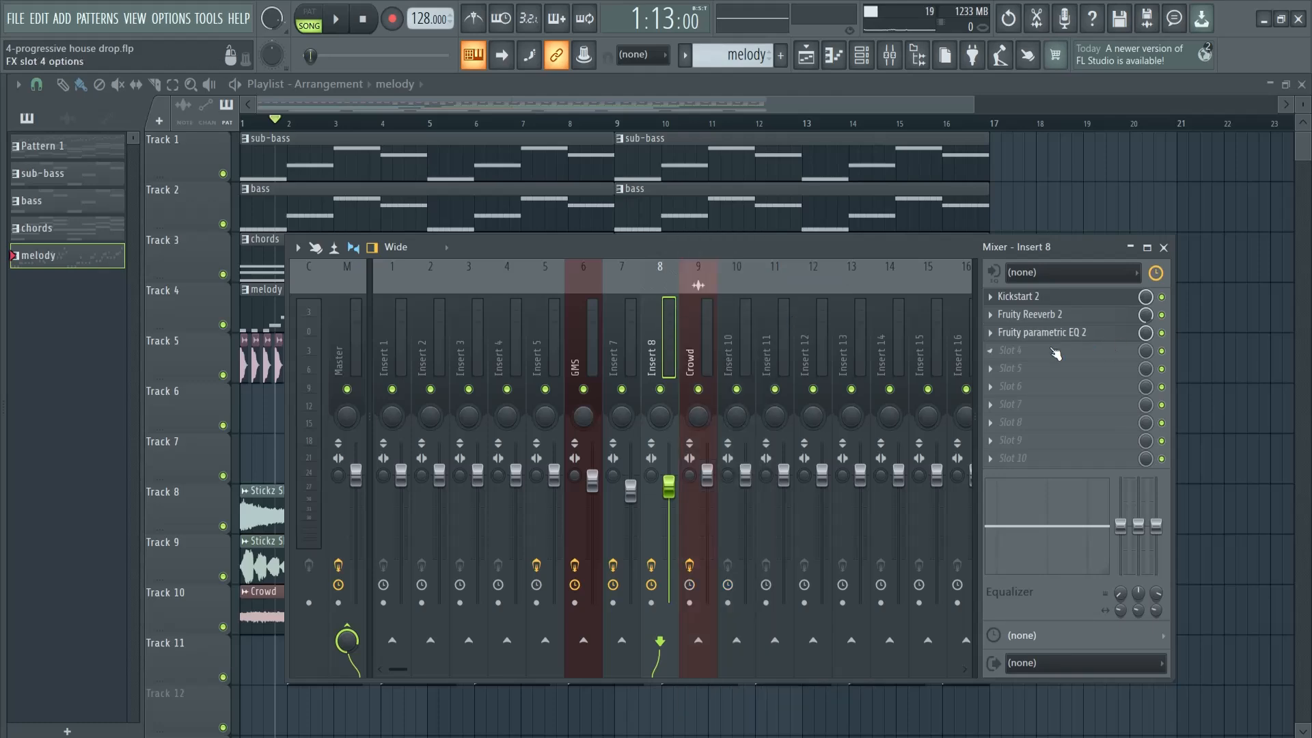
{"action": "left_click", "coordinate": [1016, 352]}
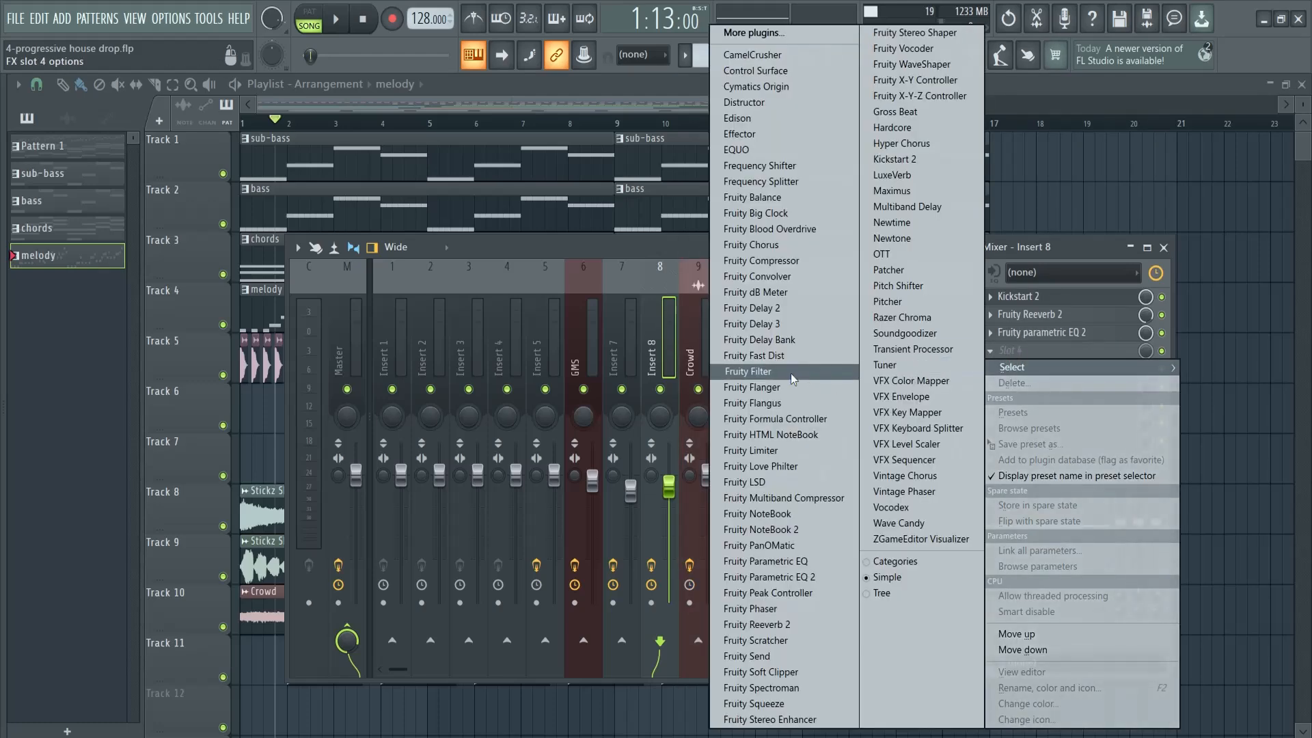
{"action": "left_click", "coordinate": [746, 371]}
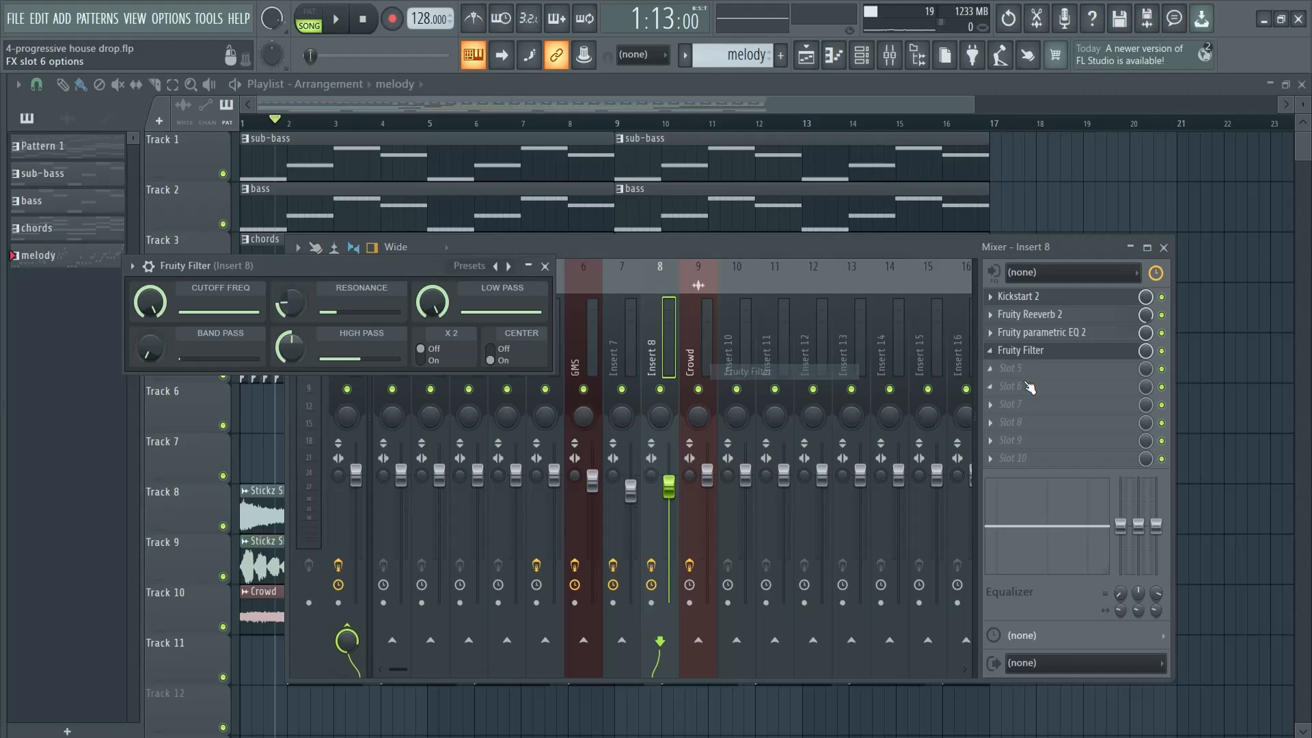
Create an automation clip for the Fruity Filter's cutoff frequency and close the mixer
{"action": "right_click", "coordinate": [149, 303]}
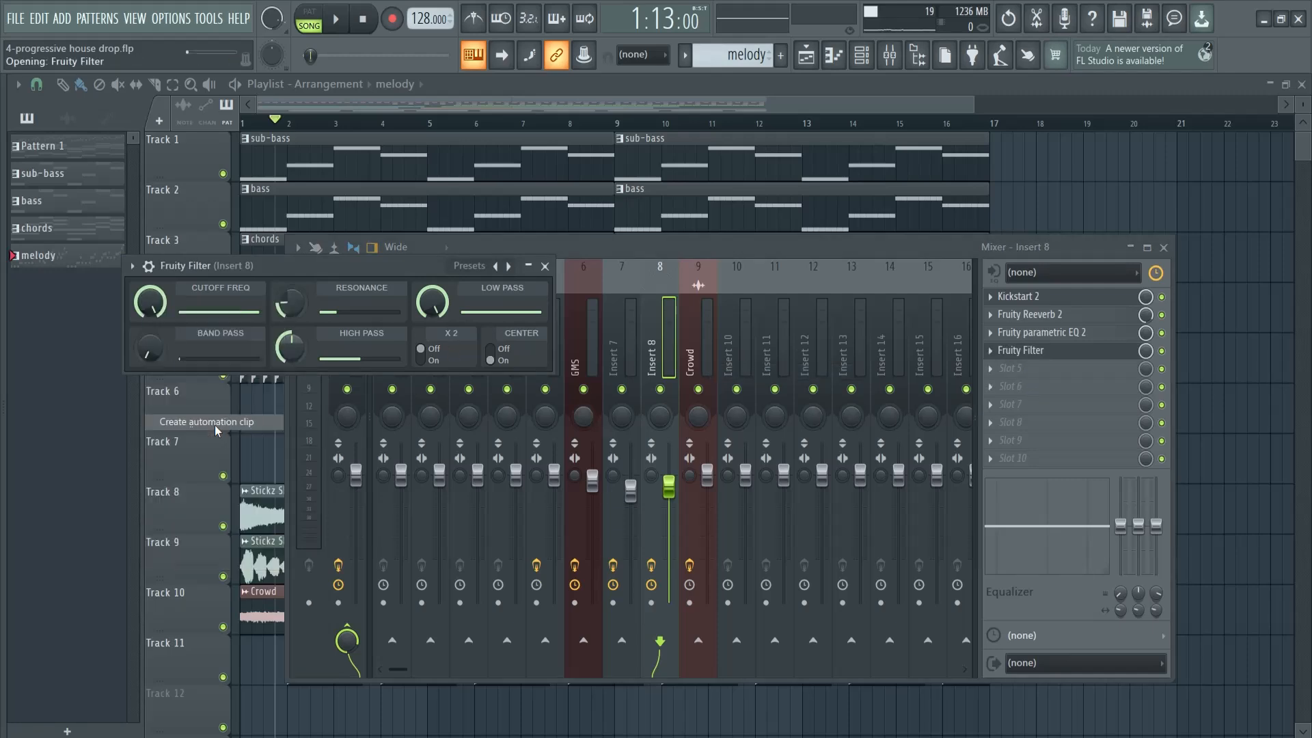
{"action": "left_click", "coordinate": [205, 421]}
{"action": "left_click", "coordinate": [1167, 250]}
Shorten the cutoff frequency automation clip on Track 12 to end at bar 9 and place a copy from bar 9 to 17
{"action": "left_click_drag", "start_coordinate": [660, 685], "coordinate": [518, 684]}
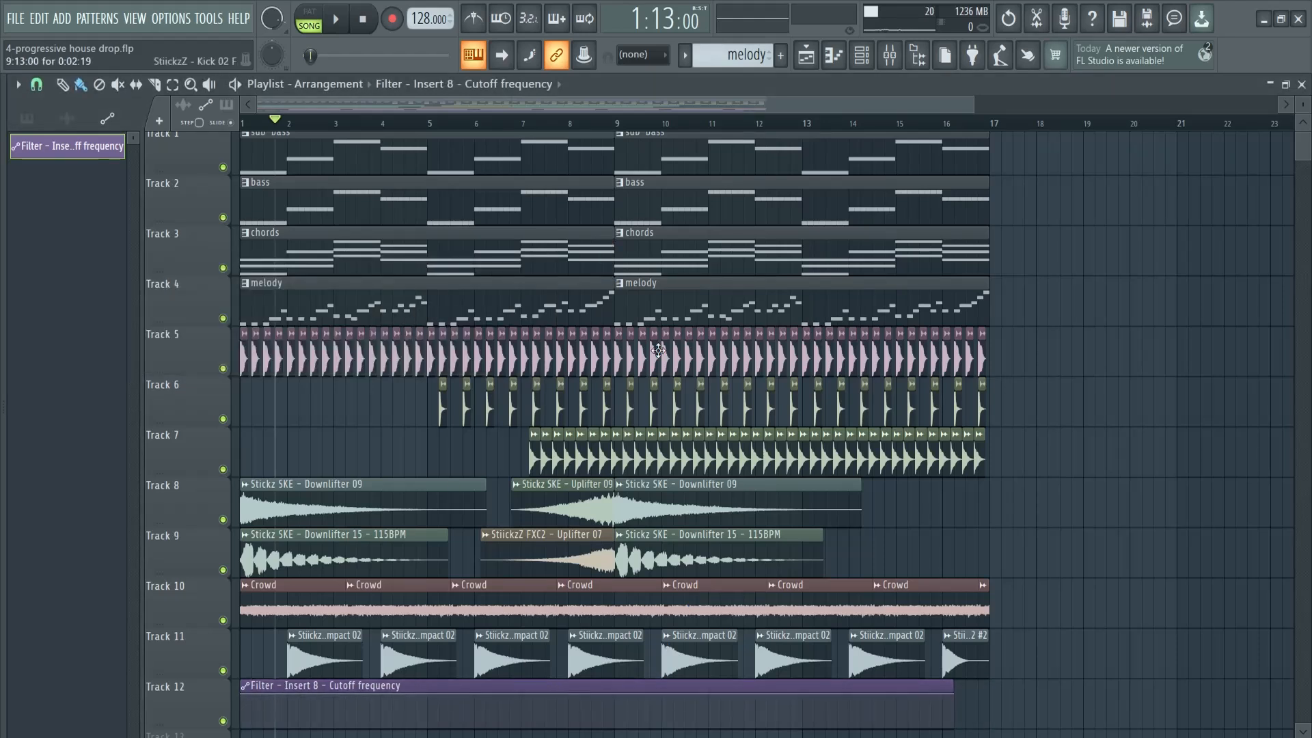
{"action": "left_click_drag", "start_coordinate": [951, 687], "coordinate": [612, 687]}
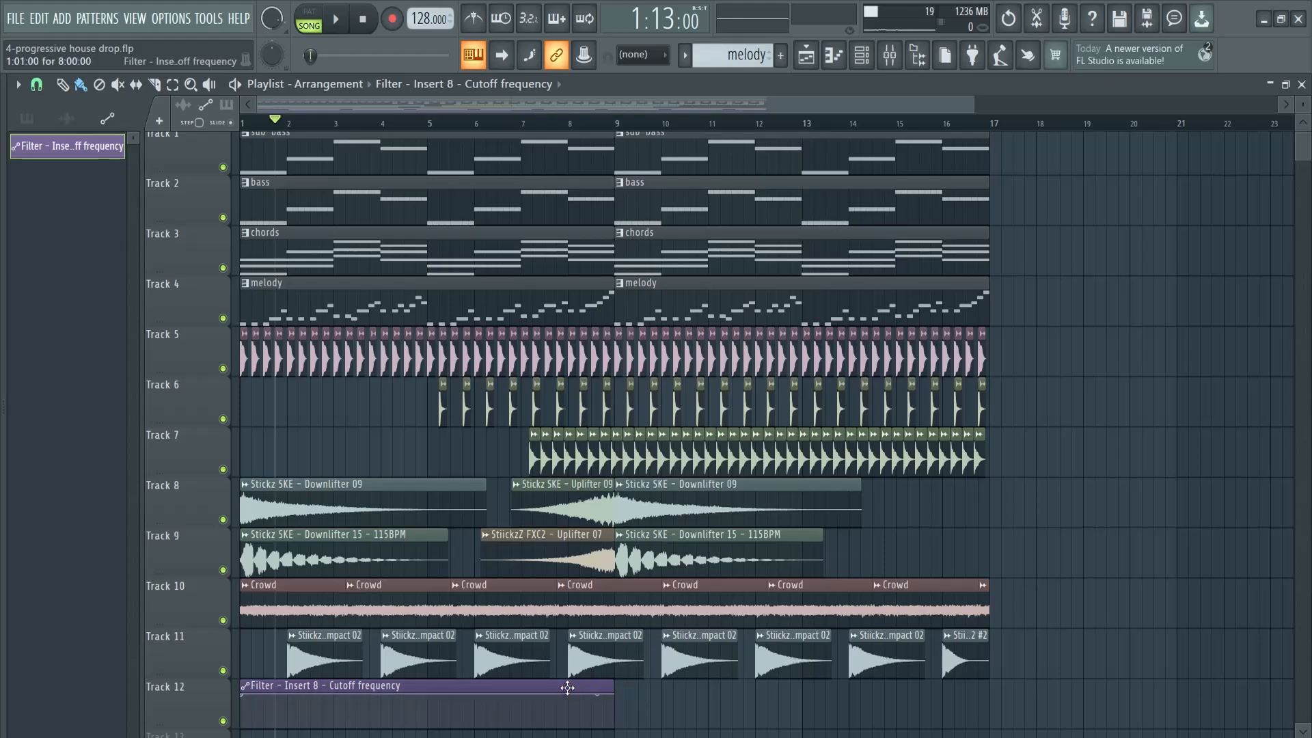
{"action": "left_click_drag", "start_coordinate": [531, 687], "coordinate": [905, 689]}
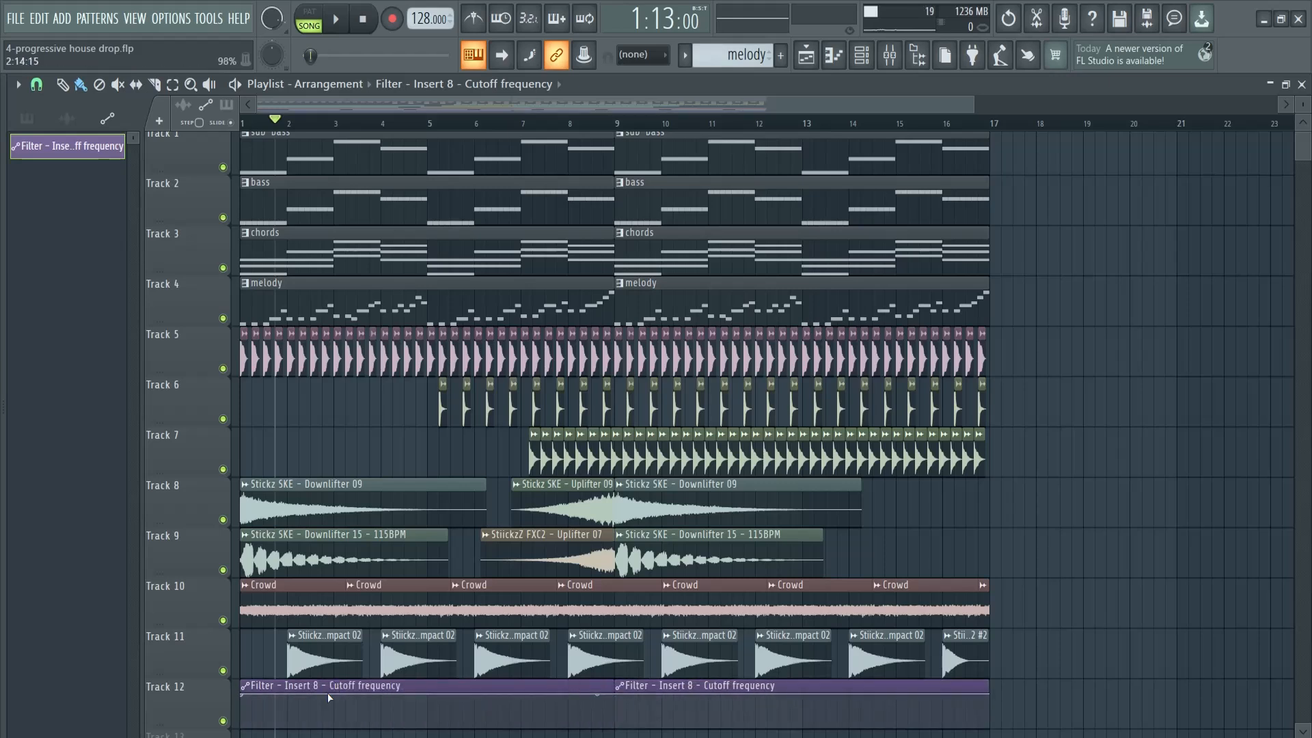
Make the first cutoff automation clip unique and shape it into a curve rising from minimum at bar 1 to maximum near bar 9
{"action": "left_click", "coordinate": [251, 688]}
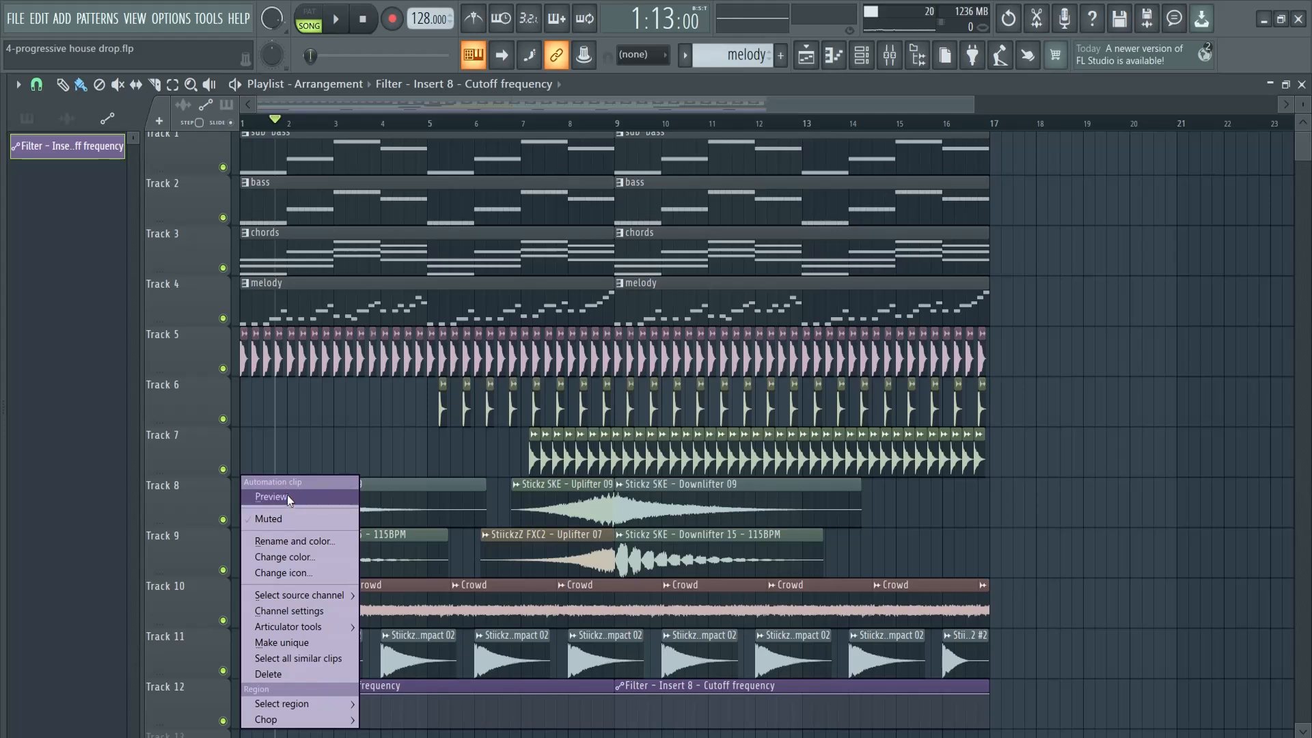
{"action": "left_click", "coordinate": [291, 646]}
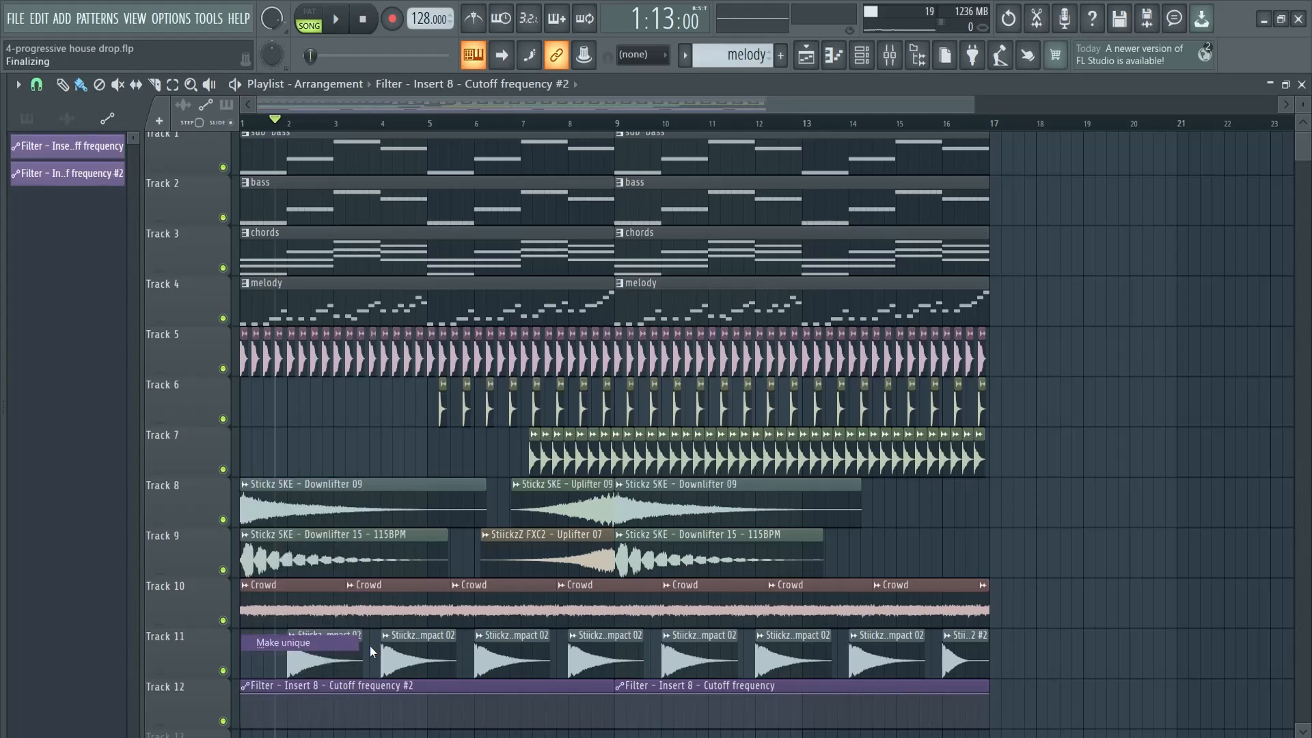
{"action": "left_click_drag", "start_coordinate": [252, 687], "coordinate": [245, 727]}
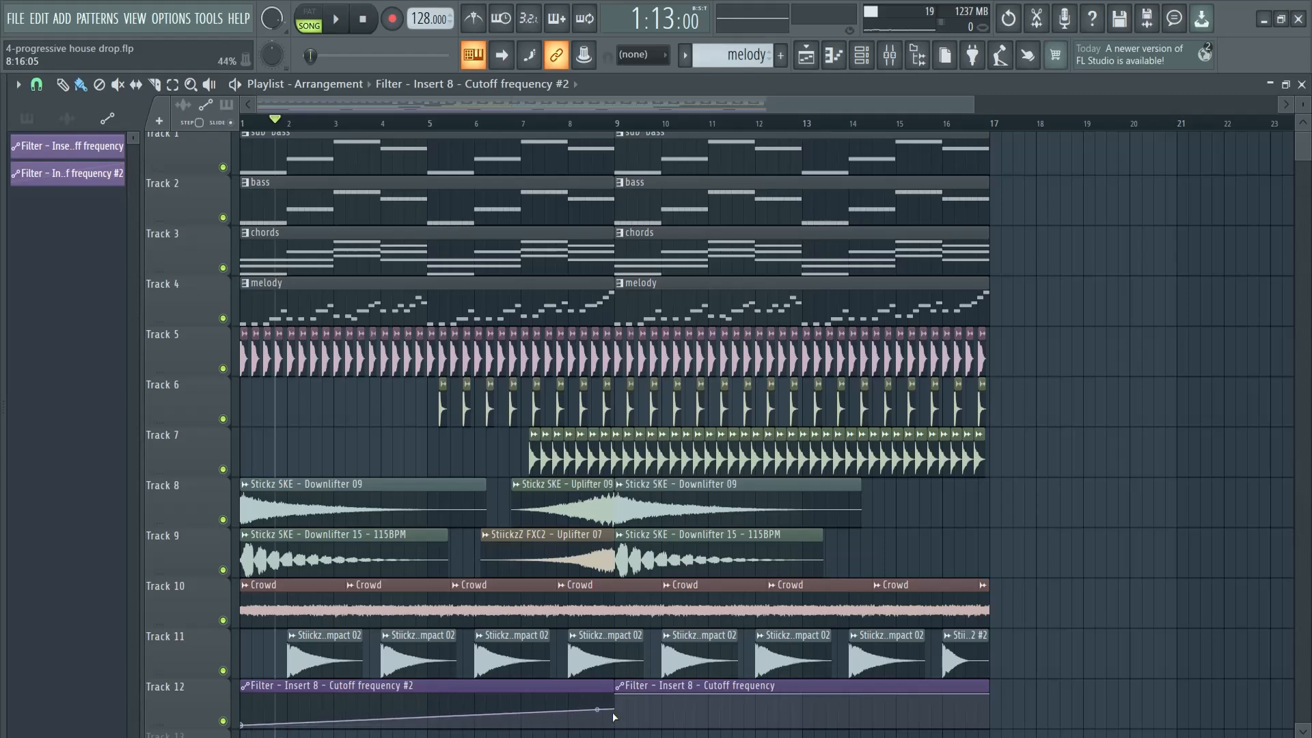
{"action": "left_click_drag", "start_coordinate": [596, 709], "coordinate": [596, 643]}
Return the playhead to bar 1, solo the melody track, and check the chords pattern's instruments in the Channel rack
{"action": "left_click_drag", "start_coordinate": [347, 122], "coordinate": [172, 138]}
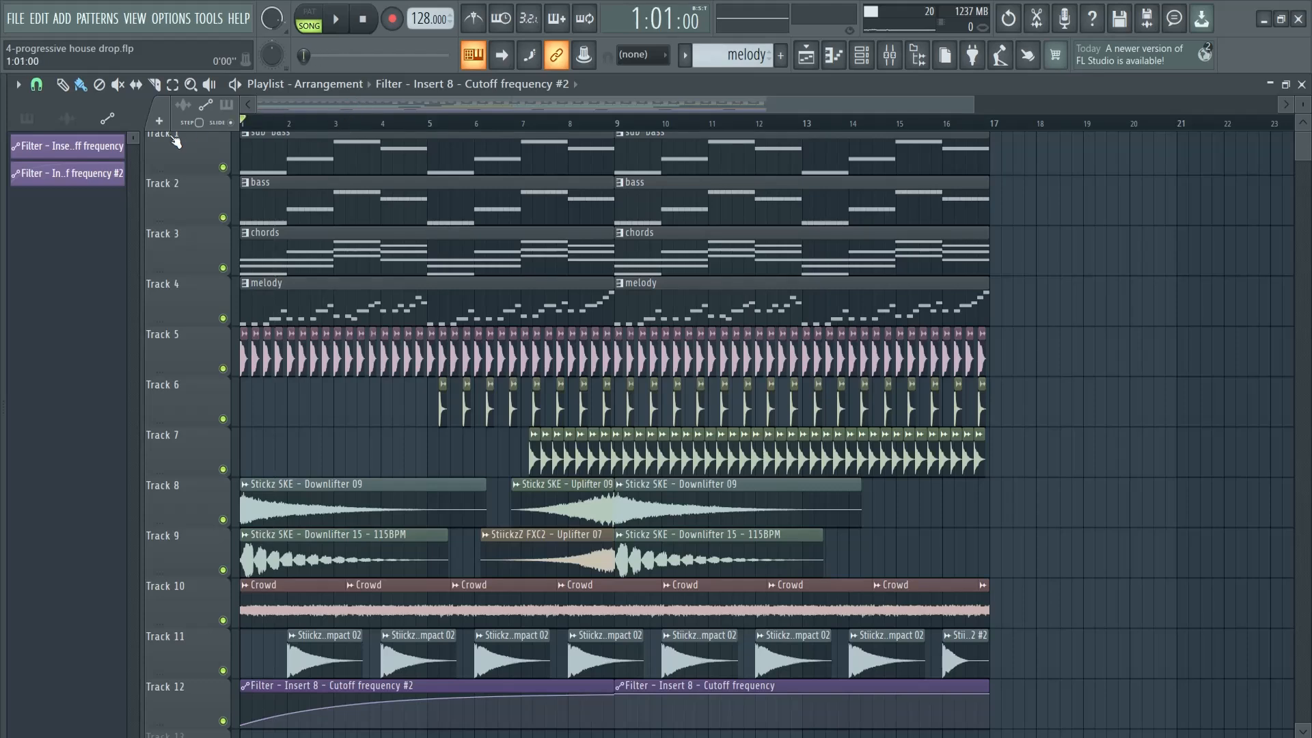
{"action": "right_click", "coordinate": [224, 319]}
{"action": "key", "text": "F6"}
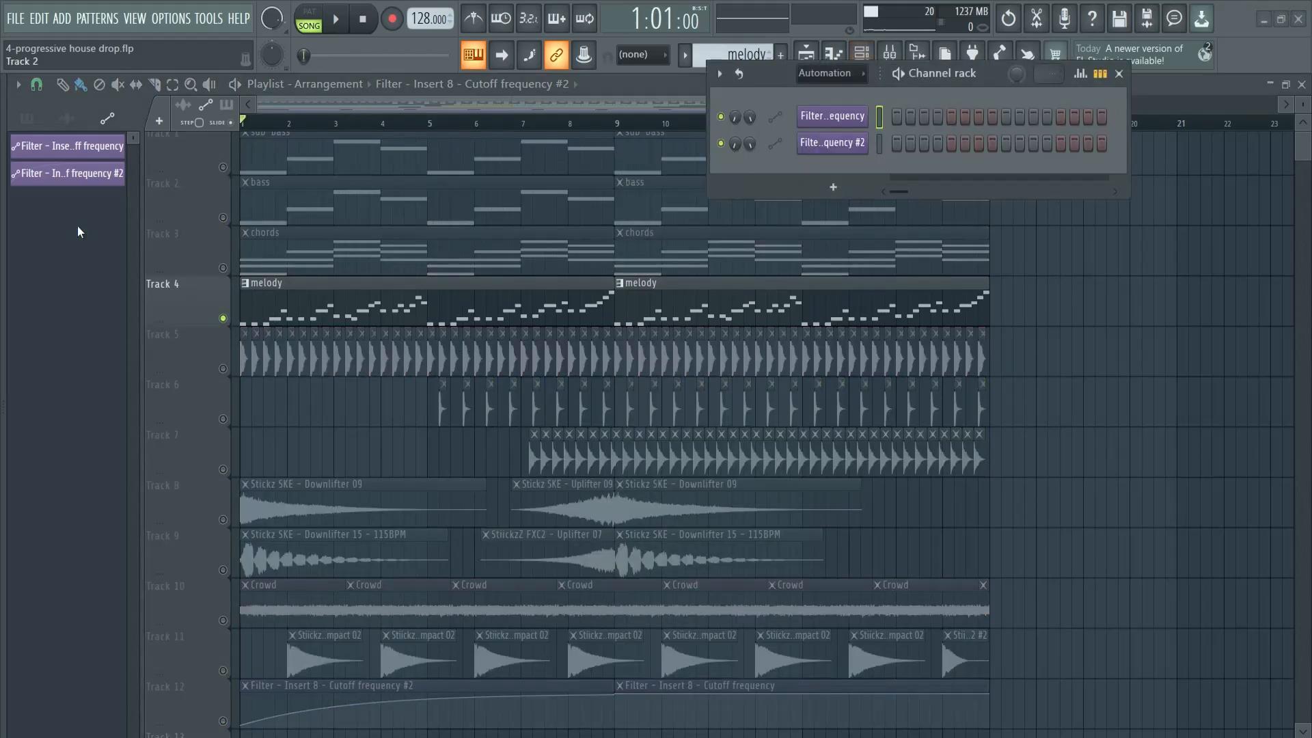
{"action": "left_click", "coordinate": [25, 115]}
{"action": "left_click", "coordinate": [57, 146]}
{"action": "left_click", "coordinate": [67, 180]}
{"action": "left_click", "coordinate": [41, 227]}
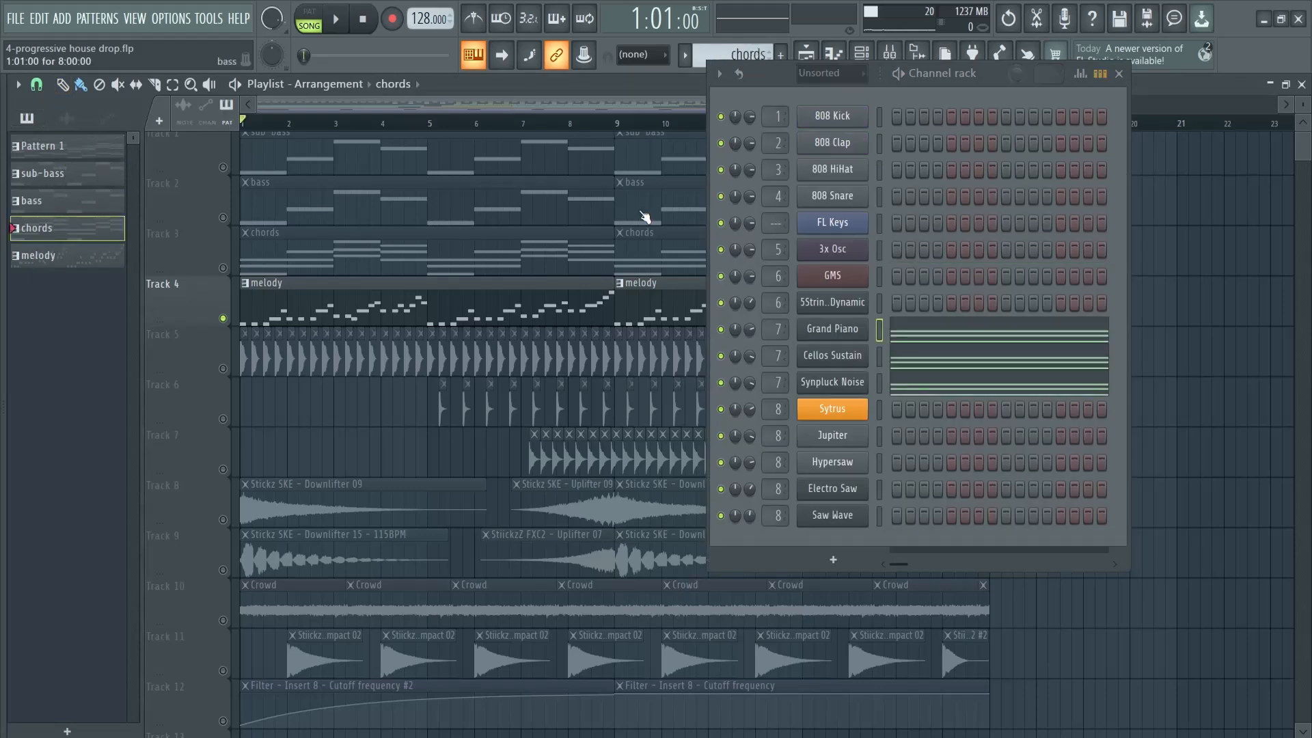
{"action": "left_click", "coordinate": [1118, 74]}
Enable Track 12 alongside the soloed melody and audition the filter automation from the start and from bar 12
{"action": "scroll", "coordinate": [316, 498], "scroll_direction": "down", "scroll_amount": 3}
{"action": "scroll", "coordinate": [316, 498], "scroll_direction": "up", "scroll_amount": 3}
{"action": "scroll", "coordinate": [233, 649], "scroll_direction": "down", "scroll_amount": 1}
{"action": "left_click", "coordinate": [233, 650]}
{"action": "key", "text": "space"}
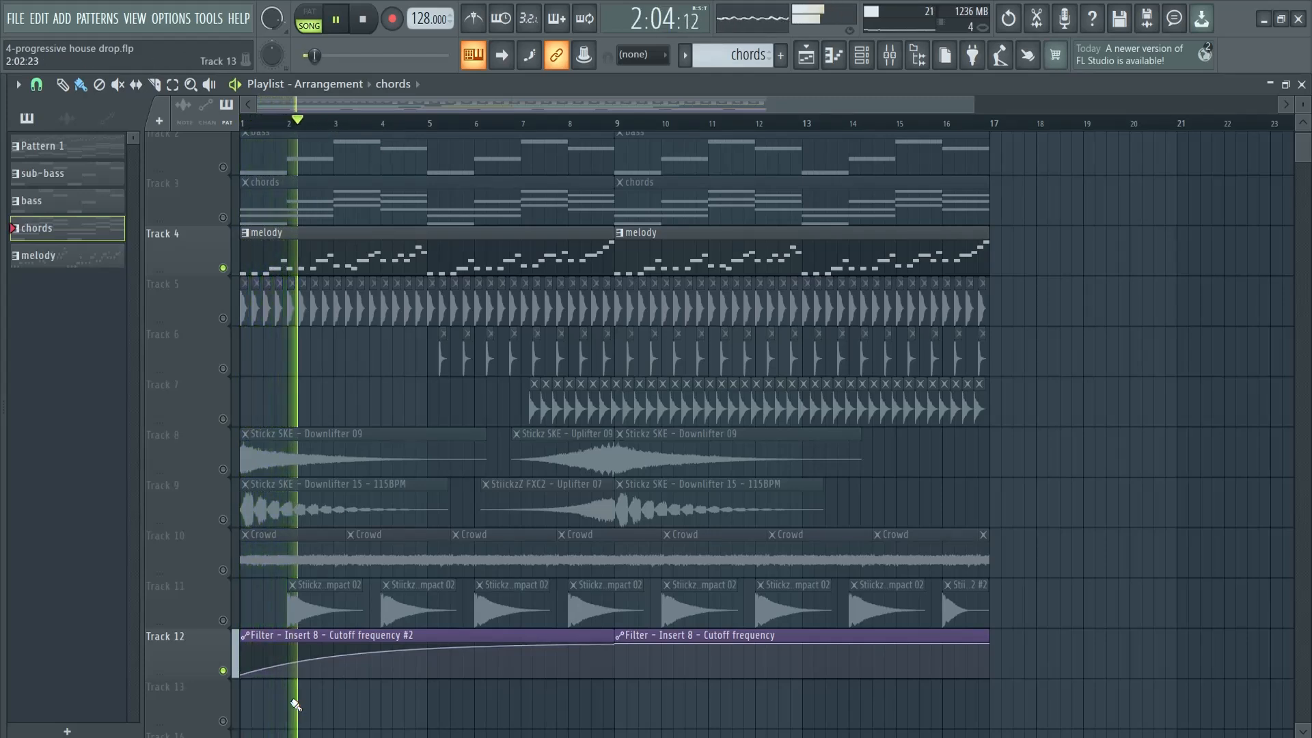
{"action": "left_click", "coordinate": [756, 127]}
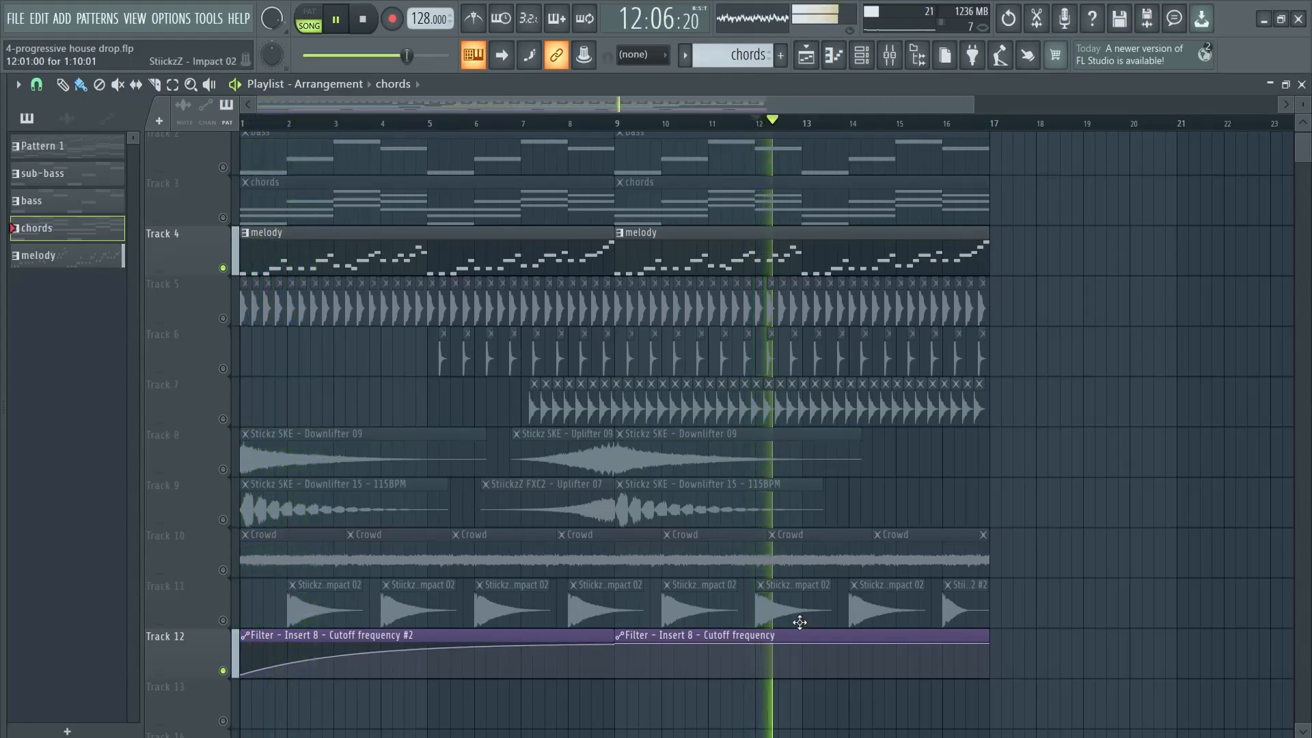
{"action": "key", "text": "space"}
Move the sweep's end point to bar 9, set its curve tension to about 10%, and audition it from bar 5
{"action": "mouse_move", "coordinate": [599, 648]}
{"action": "left_mouse_down"}
{"action": "mouse_move", "coordinate": [597, 685]}
{"action": "mouse_move", "coordinate": [618, 641]}
{"action": "left_mouse_up"}
{"action": "left_click_drag", "start_coordinate": [429, 652], "coordinate": [429, 669]}
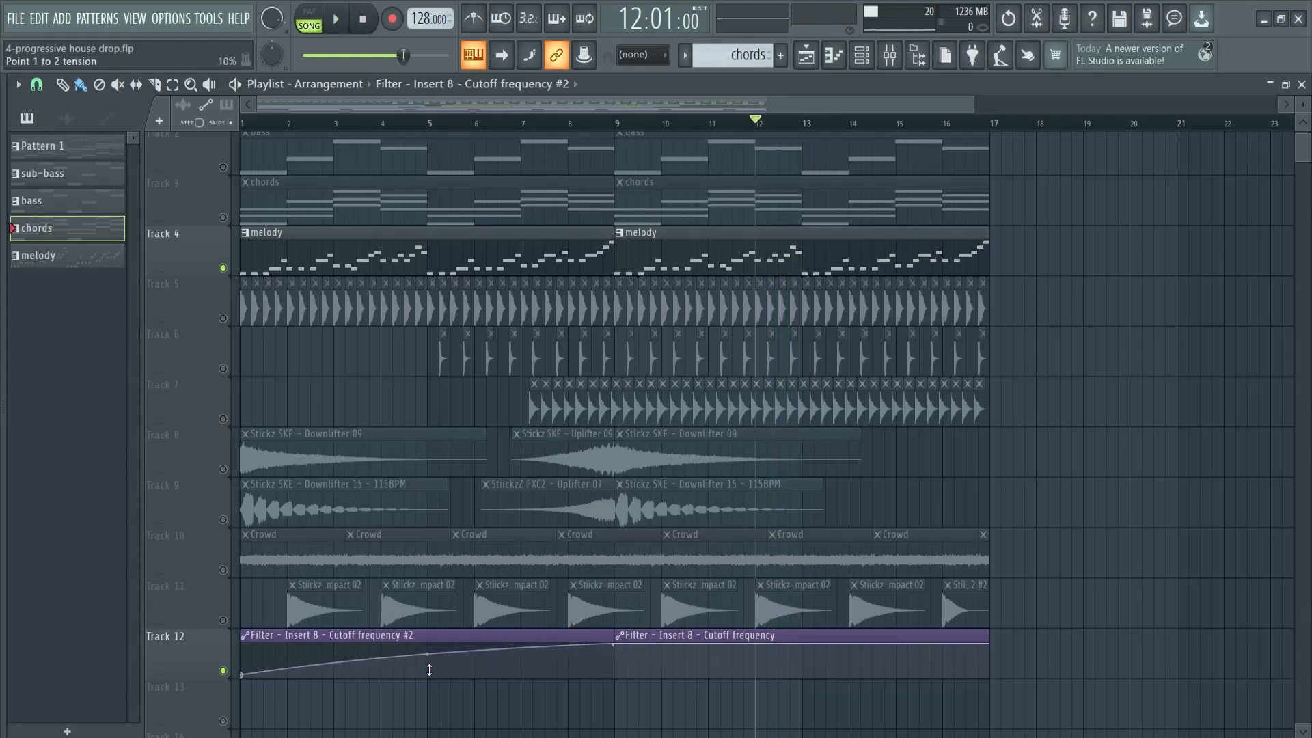
{"action": "key", "text": "space"}
{"action": "left_click", "coordinate": [425, 121]}
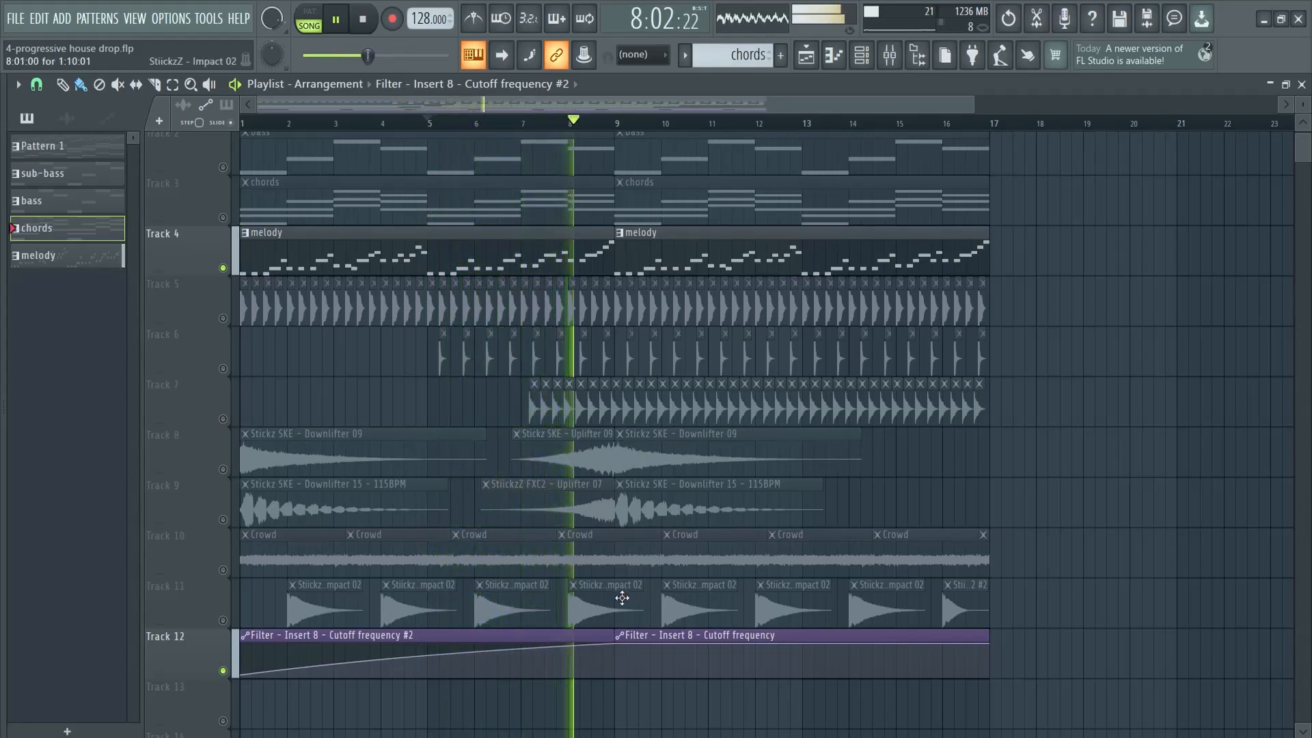
{"action": "key", "text": "space"}
Review the Fruity Filter settings on Insert 8, closing the plugin and the mixer
{"action": "key", "text": "F9"}
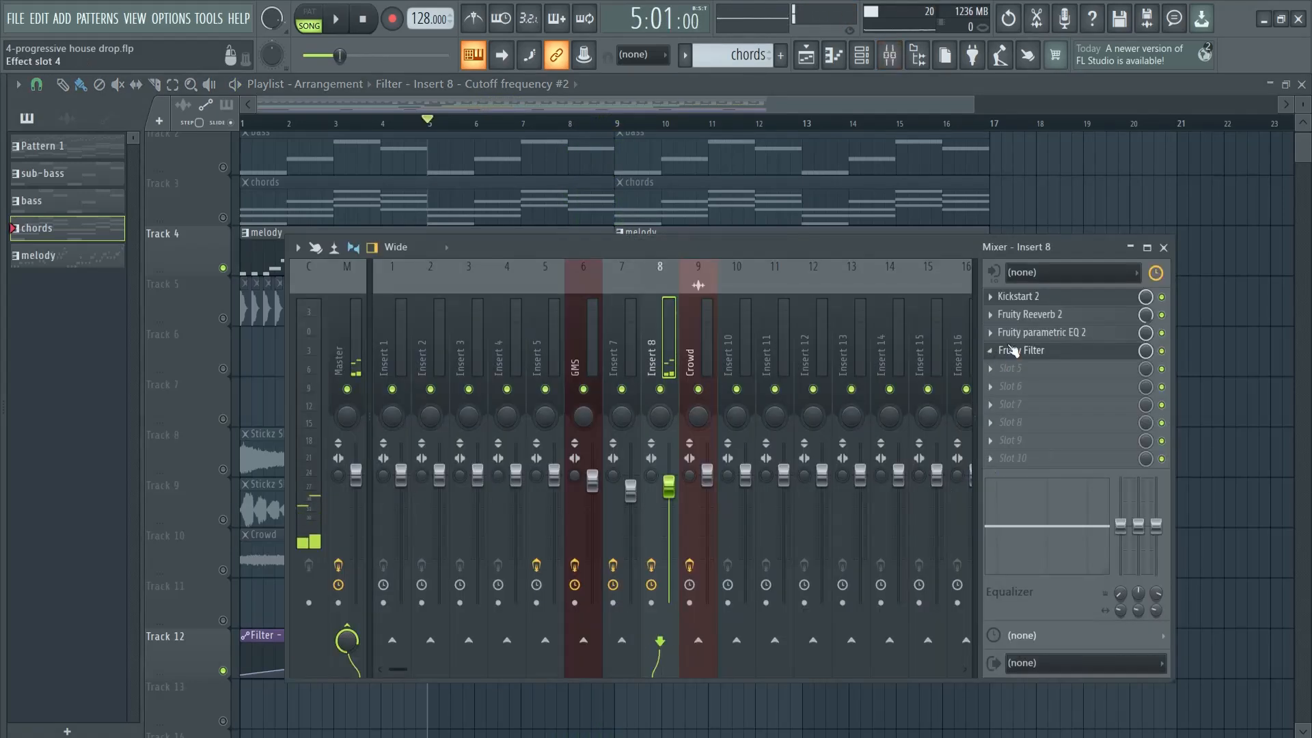
{"action": "left_click", "coordinate": [1020, 350]}
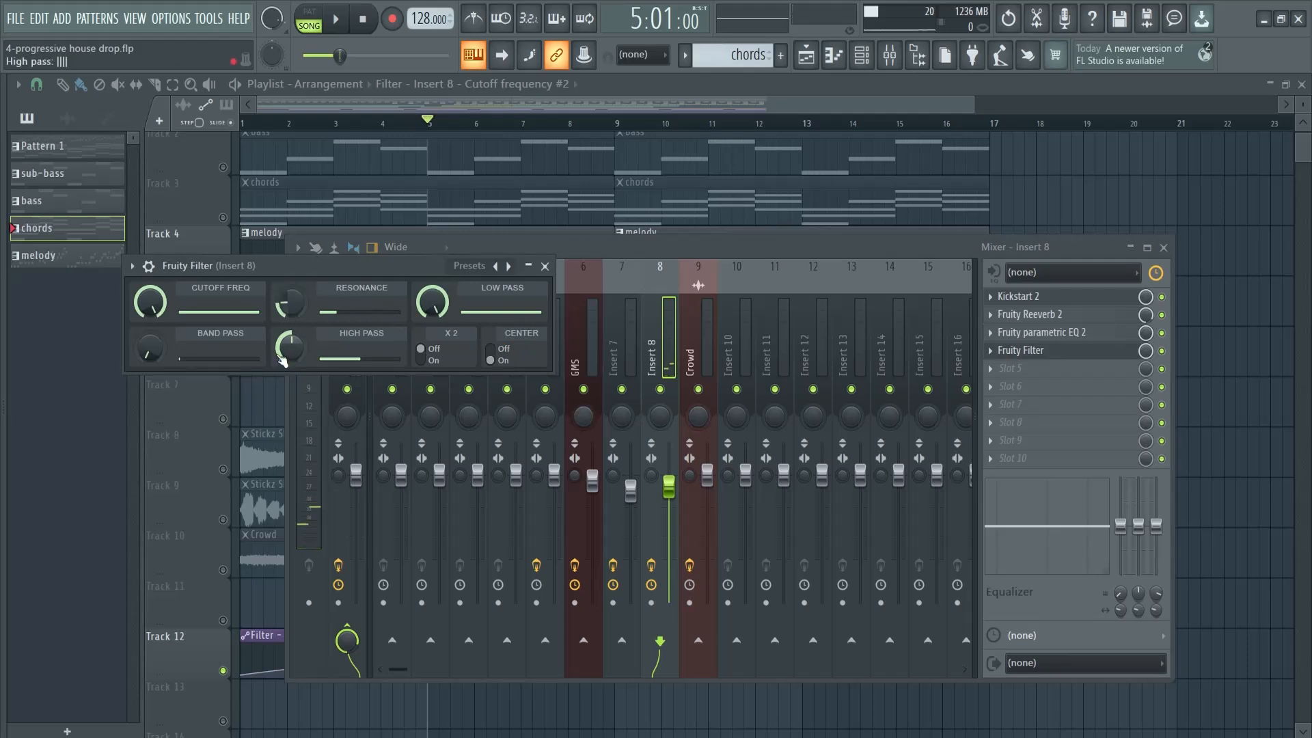
{"action": "left_click", "coordinate": [545, 266]}
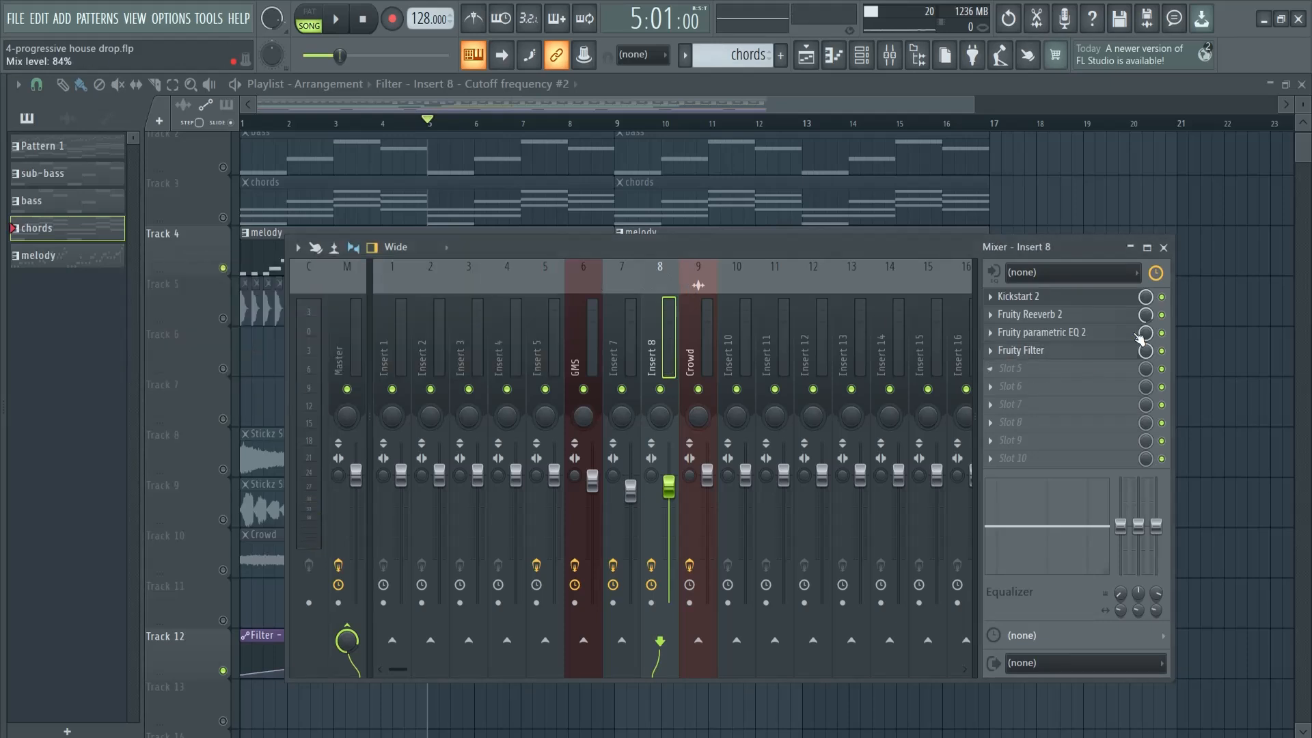
{"action": "left_click", "coordinate": [1163, 248]}
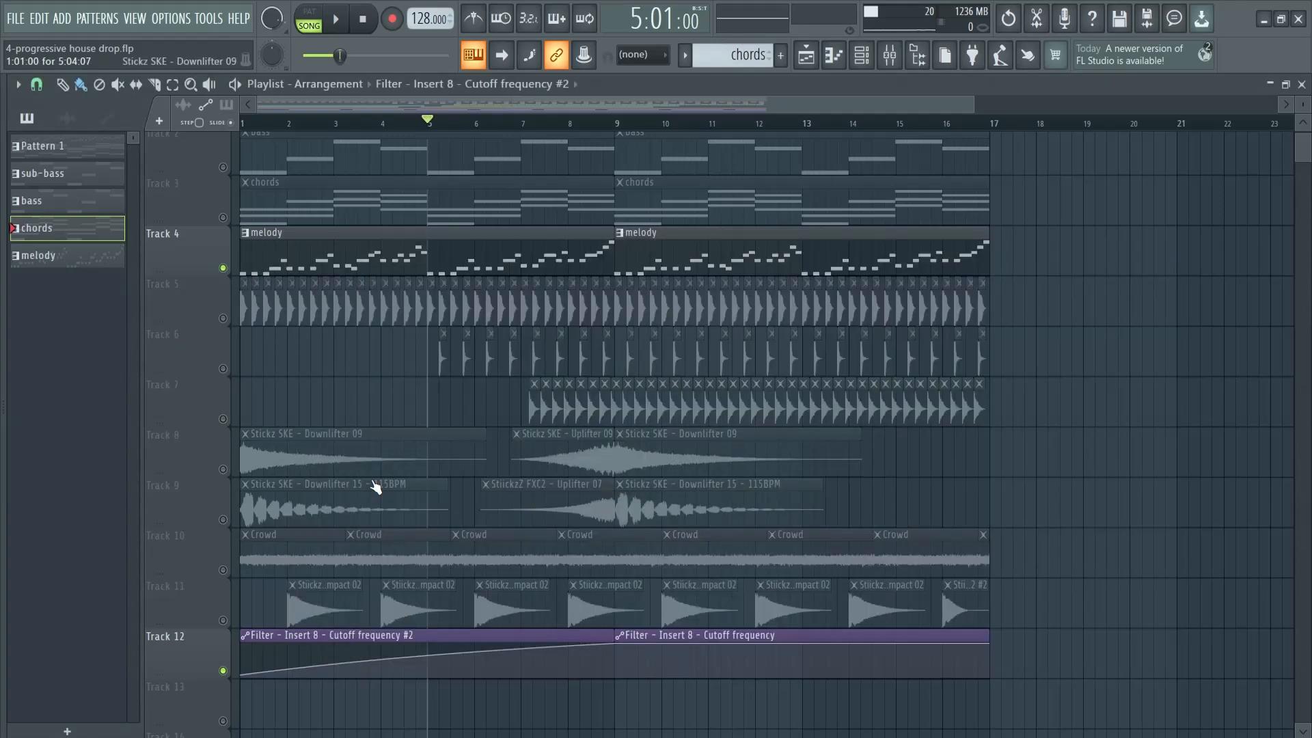
Unsolo the melody so all tracks are active, and save the project
{"action": "right_click", "coordinate": [223, 268]}
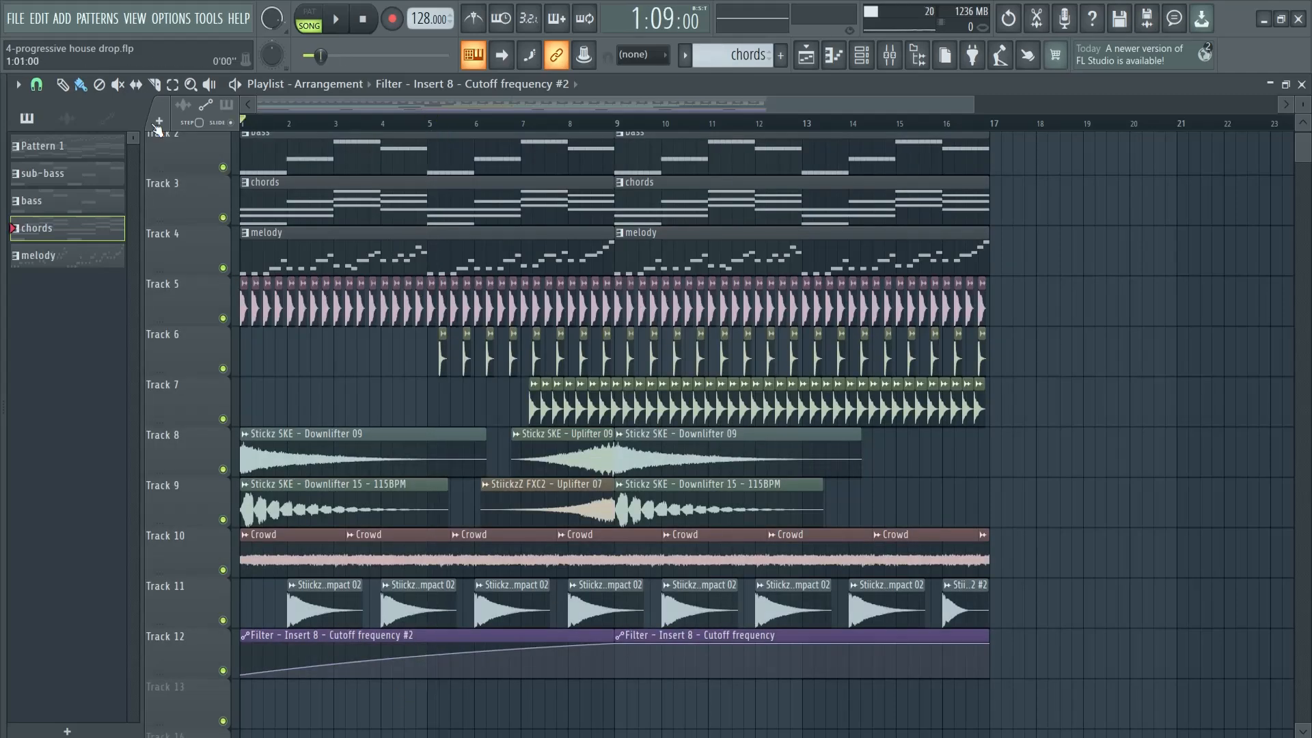
{"action": "left_click_drag", "start_coordinate": [1064, 677], "coordinate": [624, 140]}
{"action": "scroll", "coordinate": [355, 127], "scroll_direction": "up", "scroll_amount": 1}
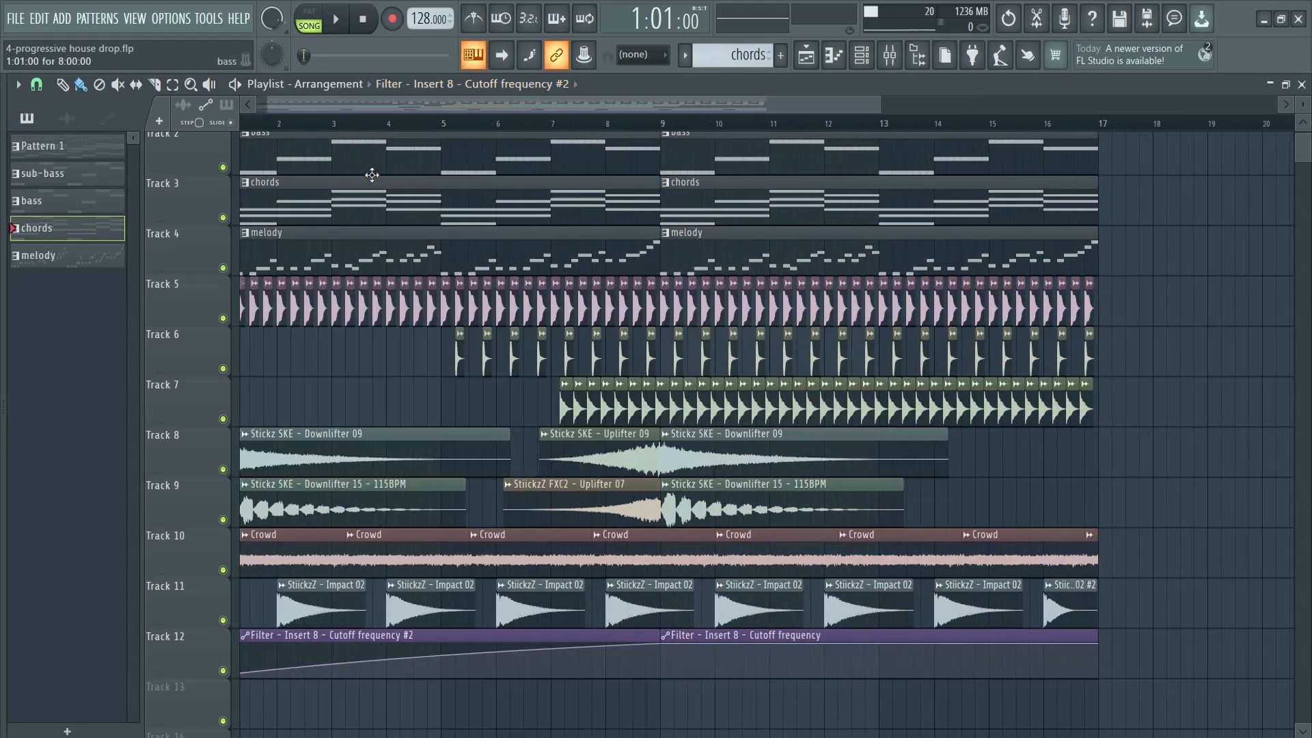
{"action": "scroll", "coordinate": [410, 205], "scroll_direction": "down", "scroll_amount": 3}
{"action": "scroll", "coordinate": [439, 235], "scroll_direction": "up", "scroll_amount": 4}
{"action": "key", "text": "ctrl+s"}
{"action": "left_click_drag", "start_coordinate": [711, 104], "coordinate": [689, 104]}
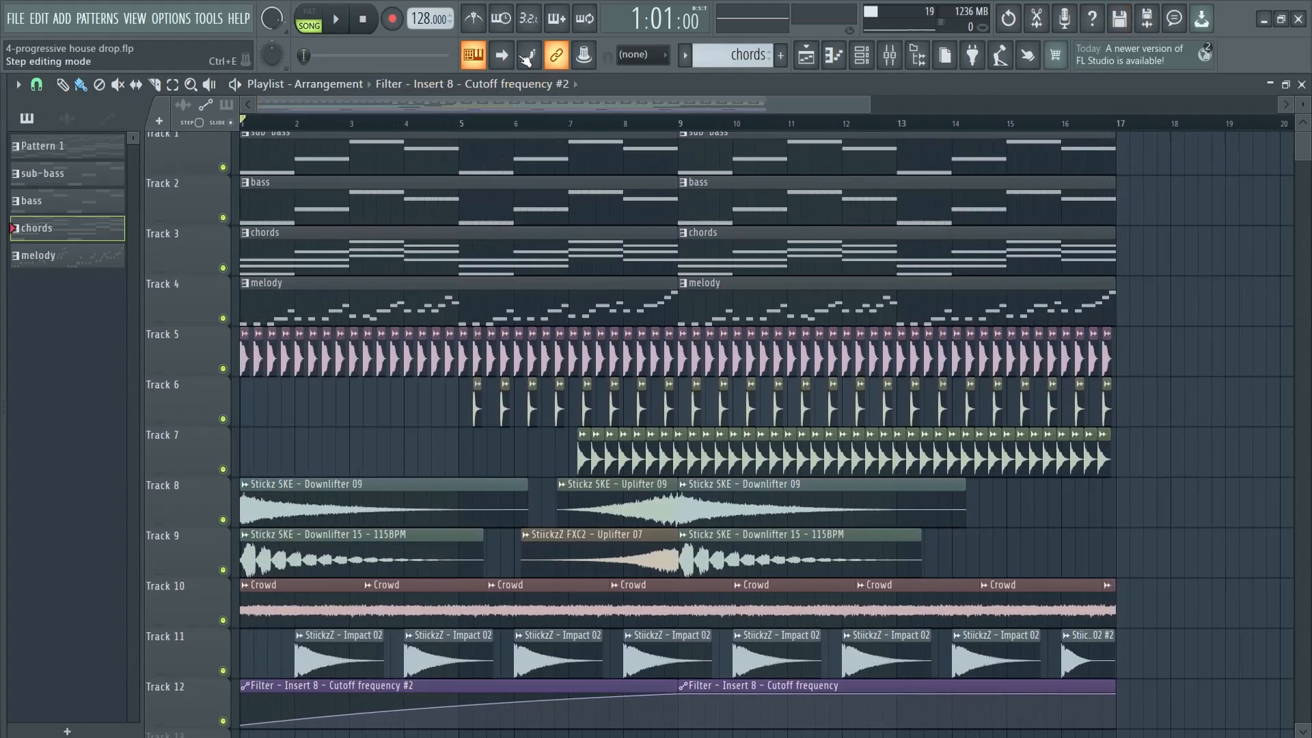
Play the full arrangement from bar 1 and inspect the StiickzZ - Impact 02 sample's channel settings
{"action": "left_click", "coordinate": [336, 20]}
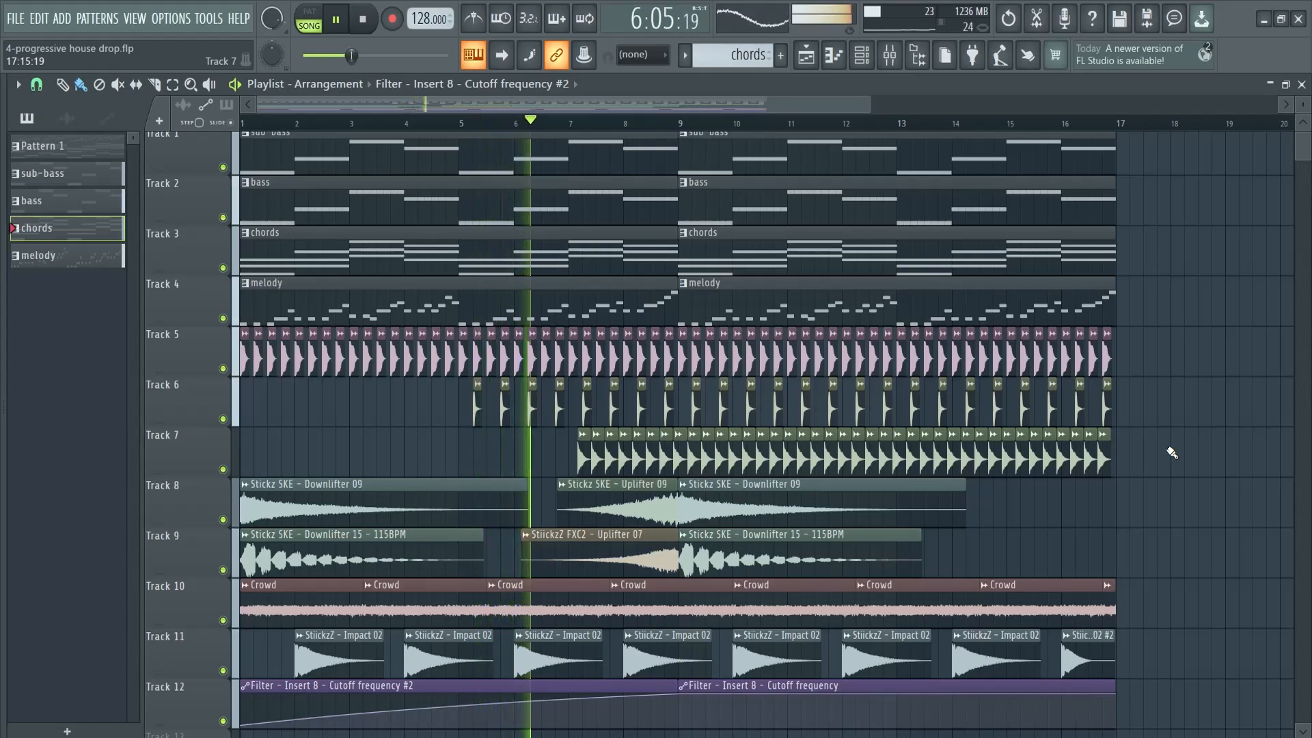
{"action": "double_click", "coordinate": [432, 654]}
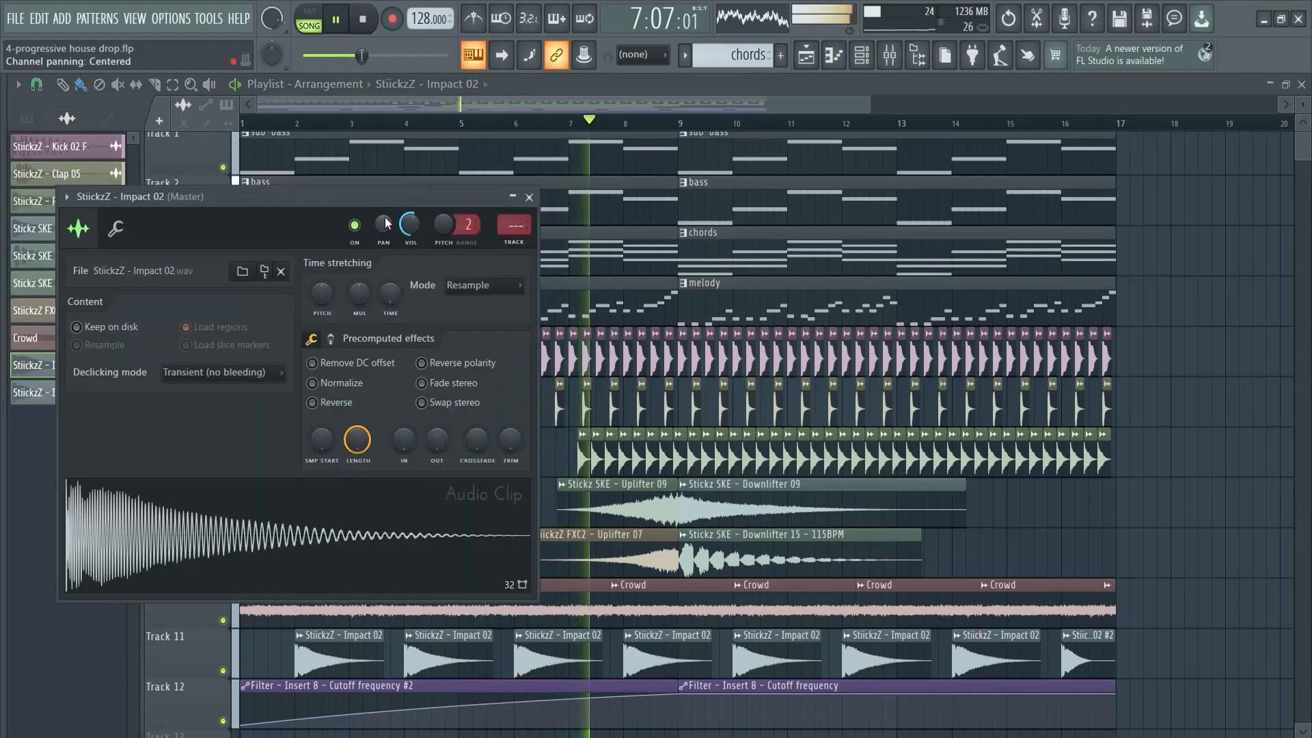
{"action": "left_click", "coordinate": [529, 197]}
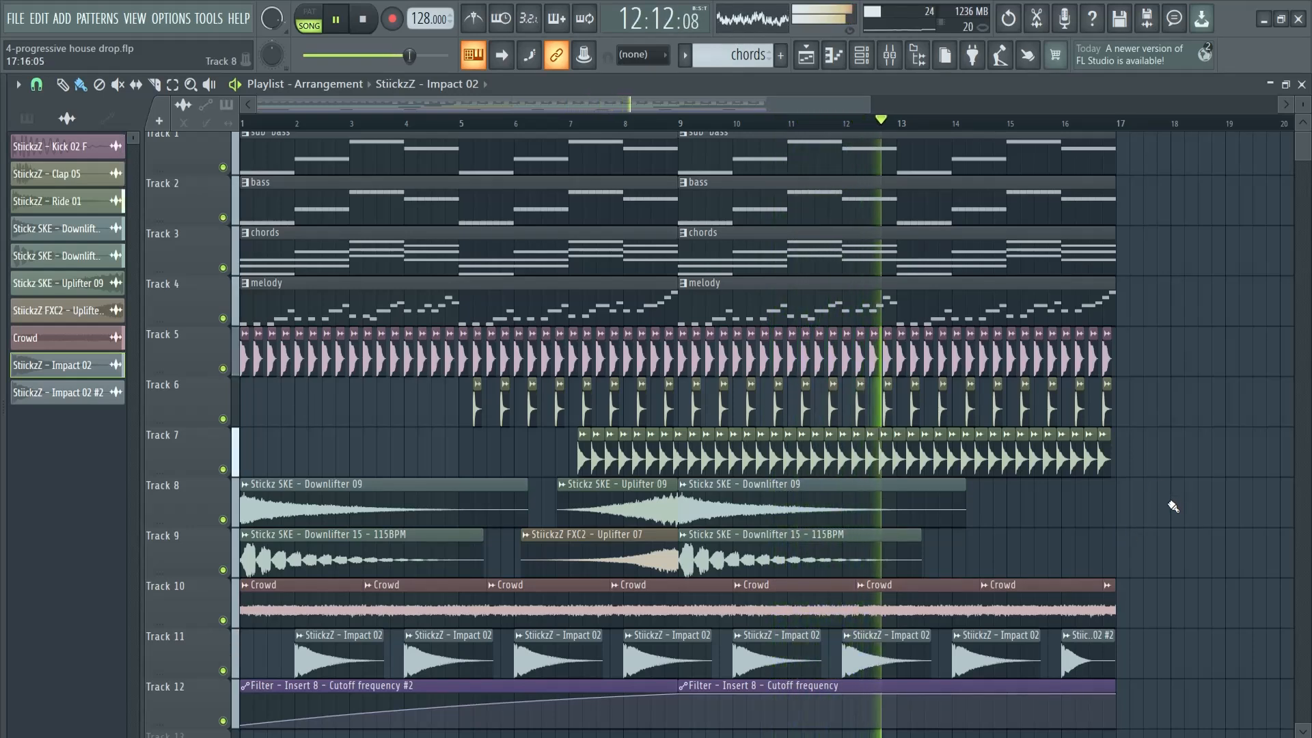
Raise the volume fader of Insert 8 slightly above the default level while the song plays
{"action": "key", "text": "F9"}
{"action": "left_click_drag", "start_coordinate": [709, 479], "coordinate": [670, 474]}
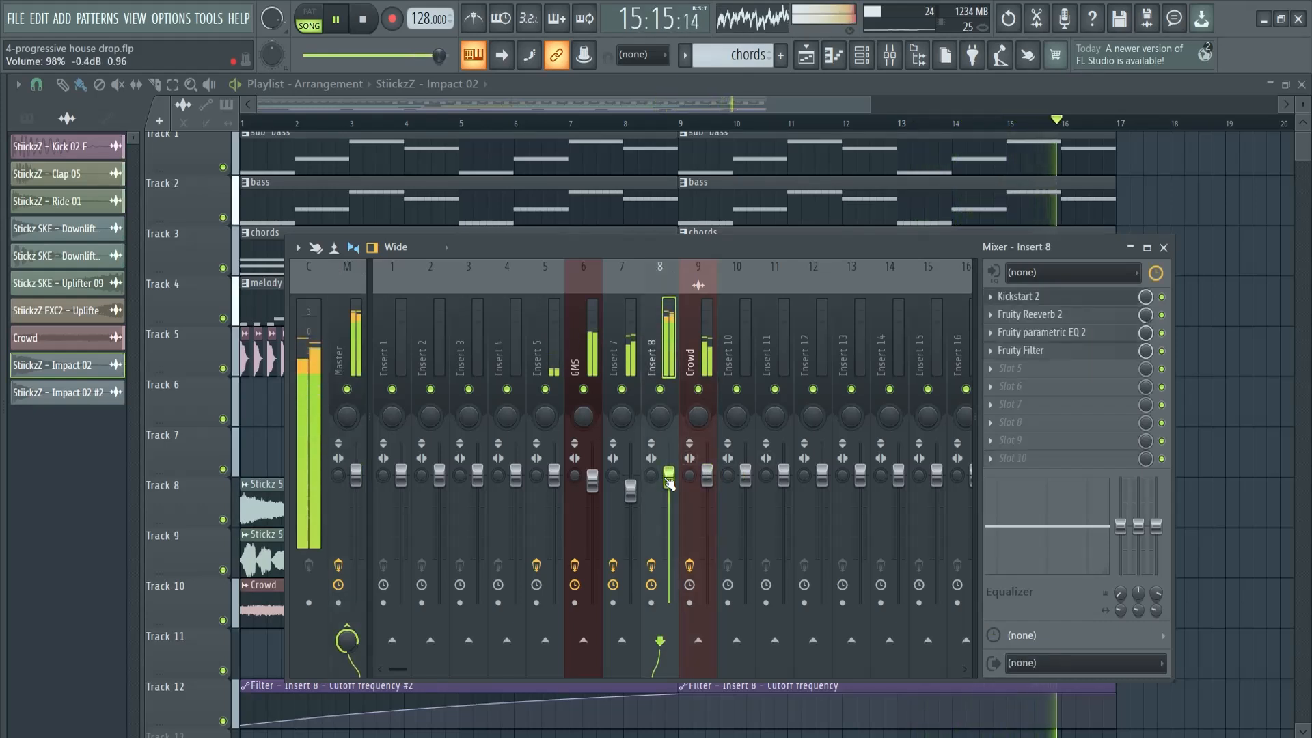
{"action": "left_click_drag", "start_coordinate": [671, 460], "coordinate": [671, 477]}
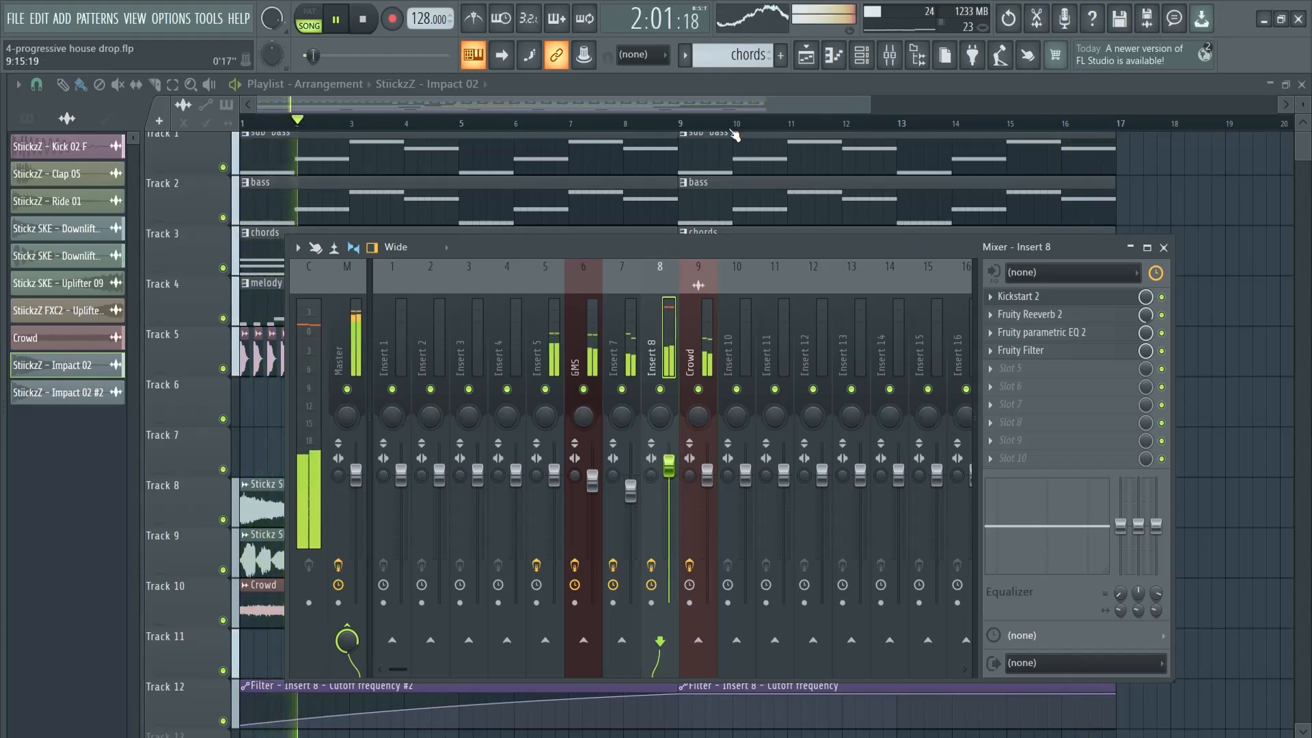
Load OTT into the fifth effect slot of Insert 8 with a depth of 33% and close the mixer
{"action": "left_click", "coordinate": [1022, 374]}
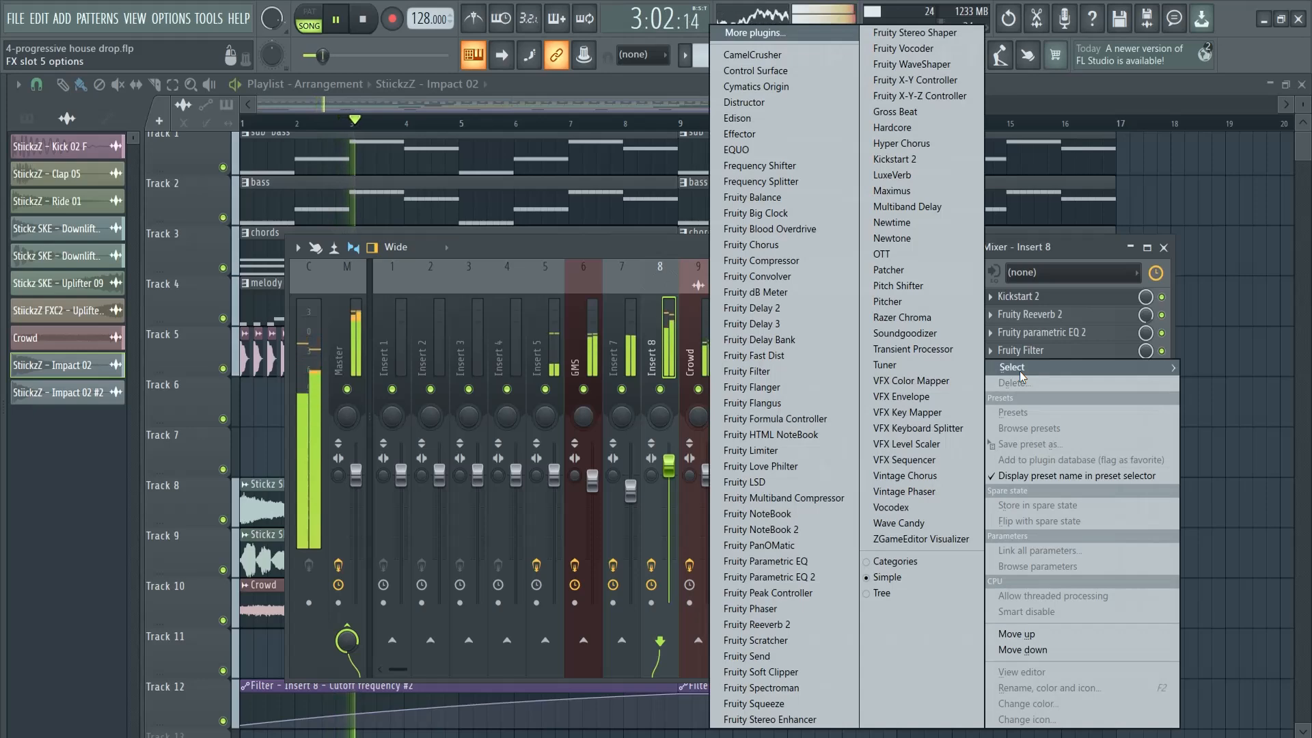
{"action": "left_click", "coordinate": [915, 257]}
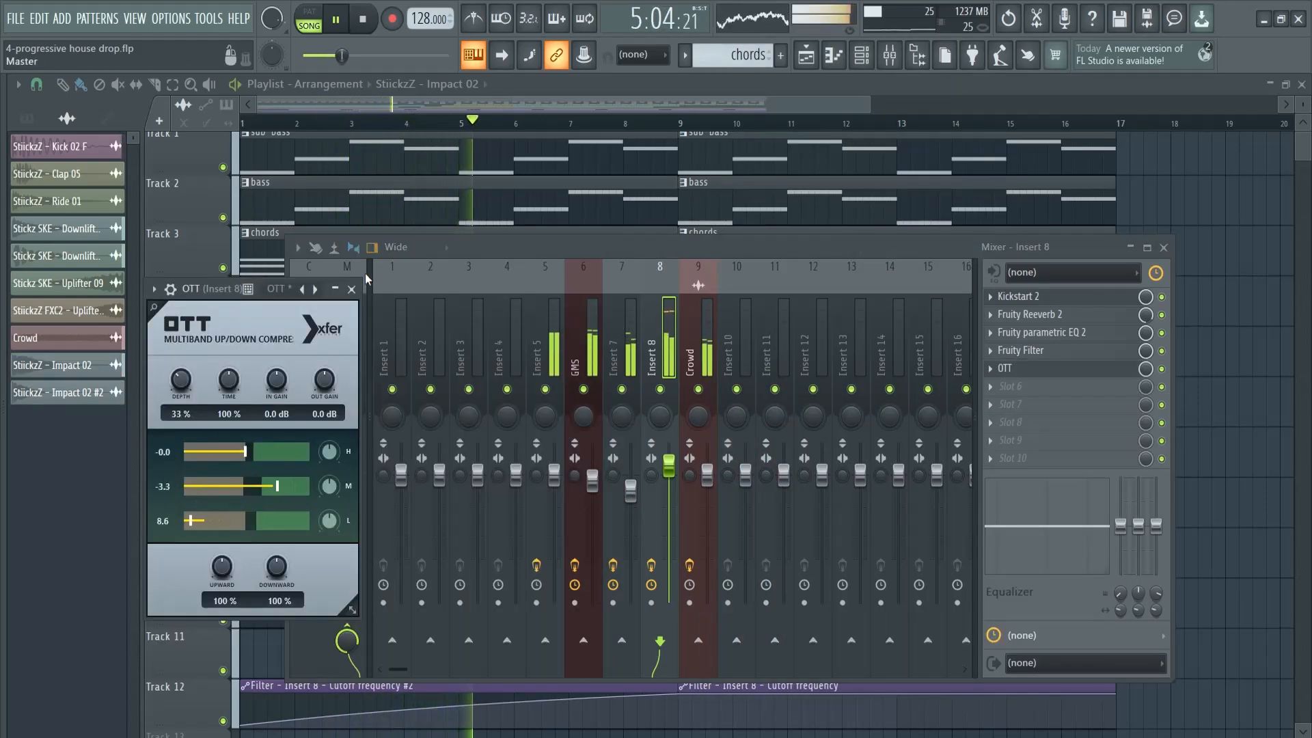
{"action": "left_click", "coordinate": [352, 289]}
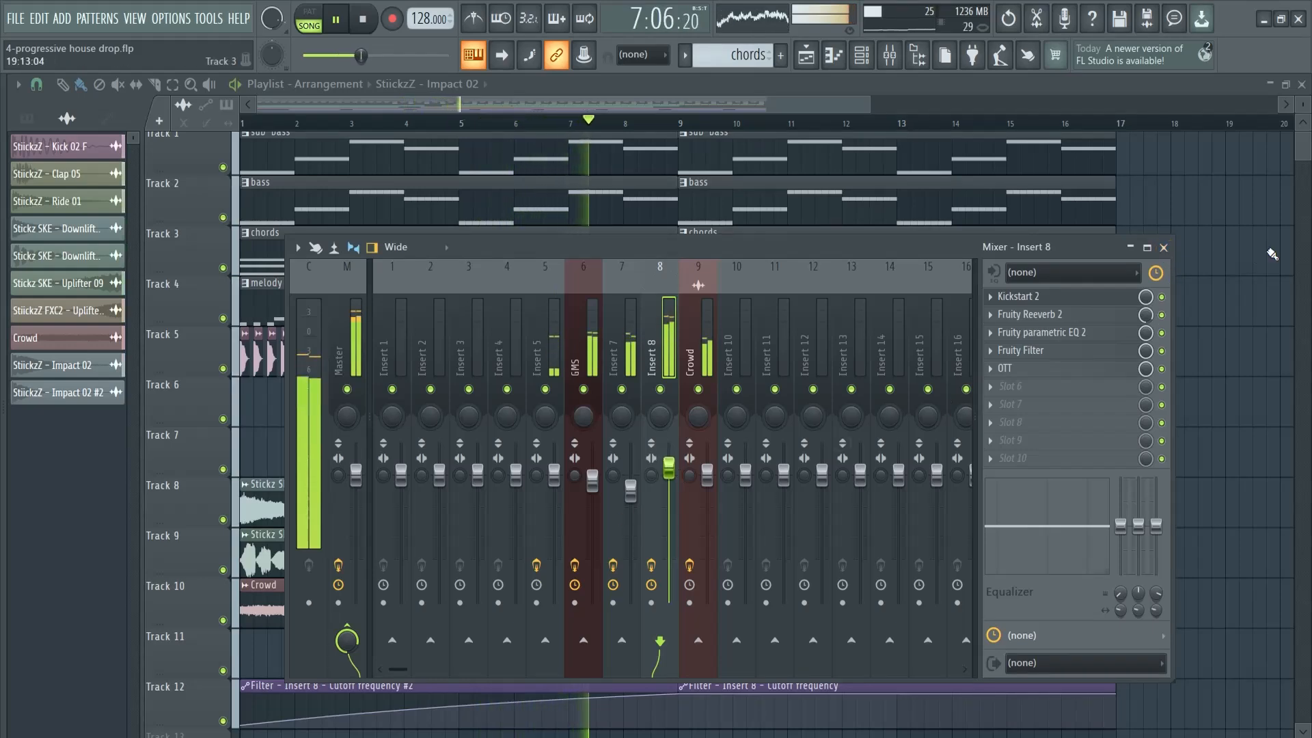
{"action": "left_click", "coordinate": [1163, 247]}
Inspect the StiickzZ - Kick 02 F channel settings and set the Crowd sample's channel volume to 69% during playback
{"action": "double_click", "coordinate": [504, 335]}
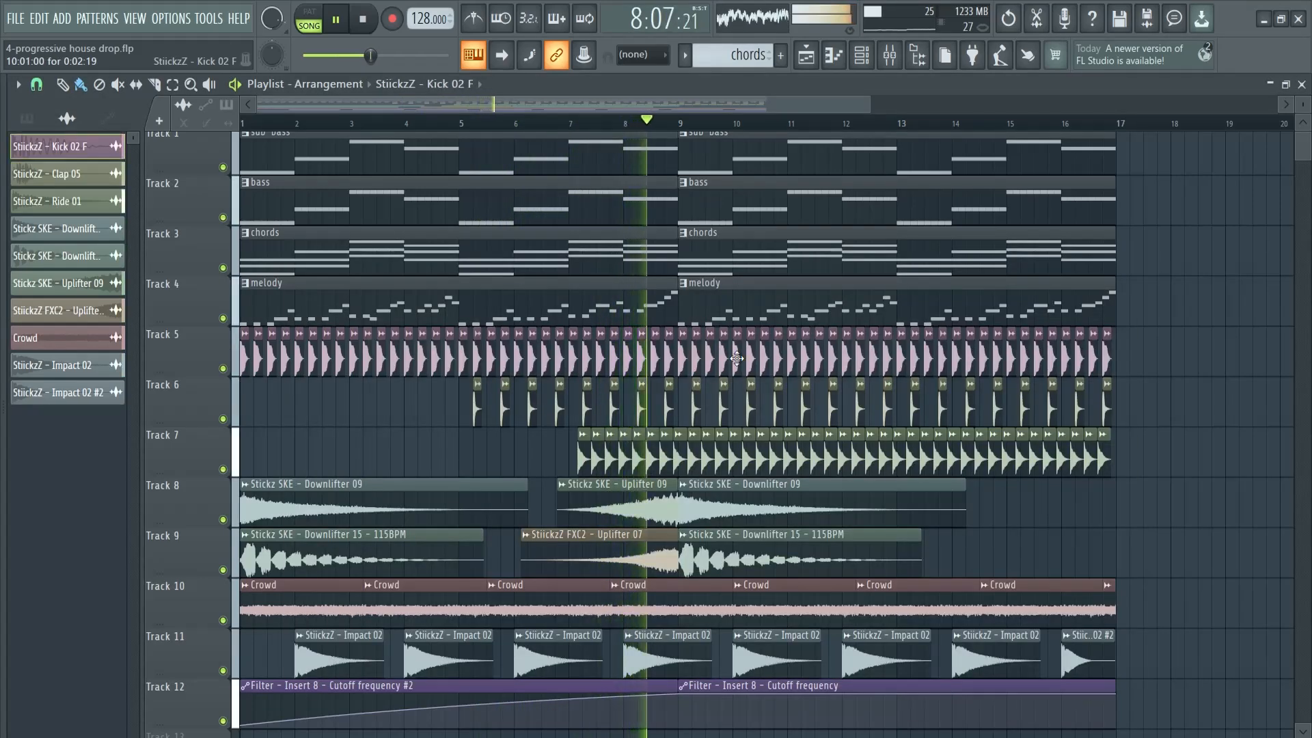
{"action": "left_click", "coordinate": [529, 197]}
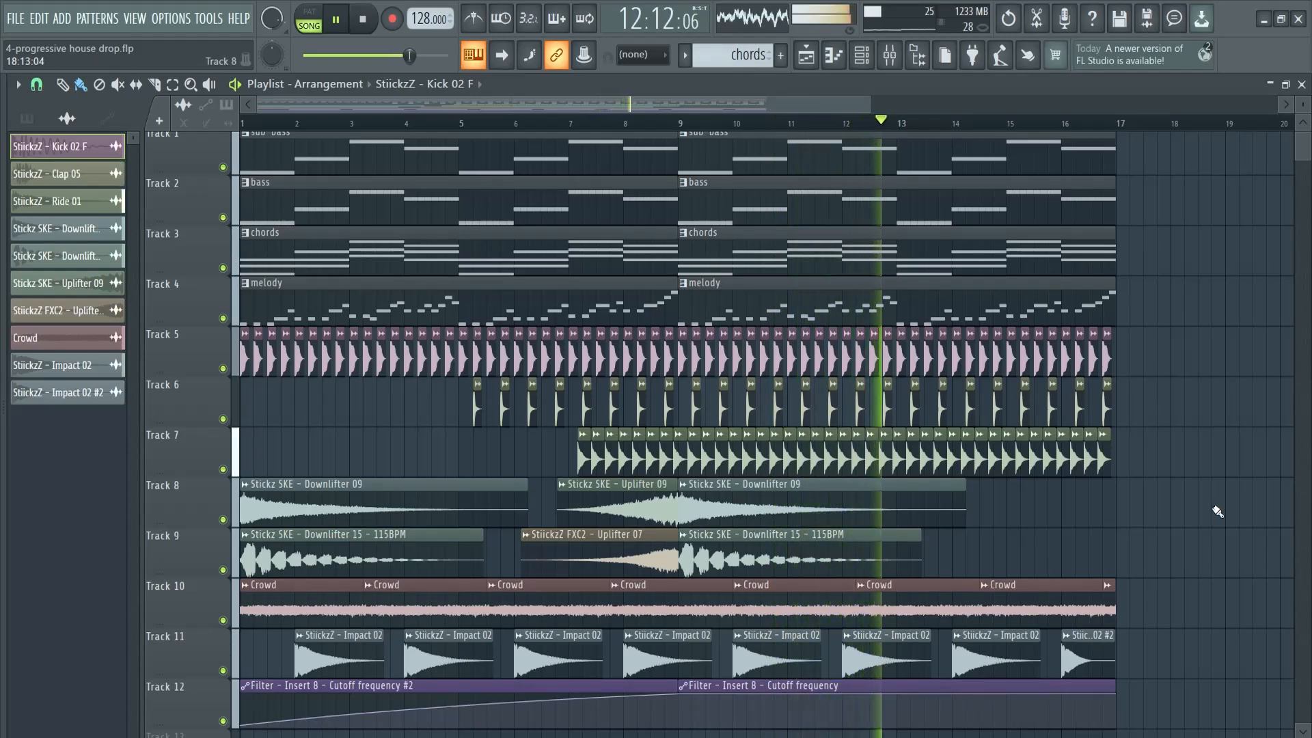
{"action": "double_click", "coordinate": [1045, 602]}
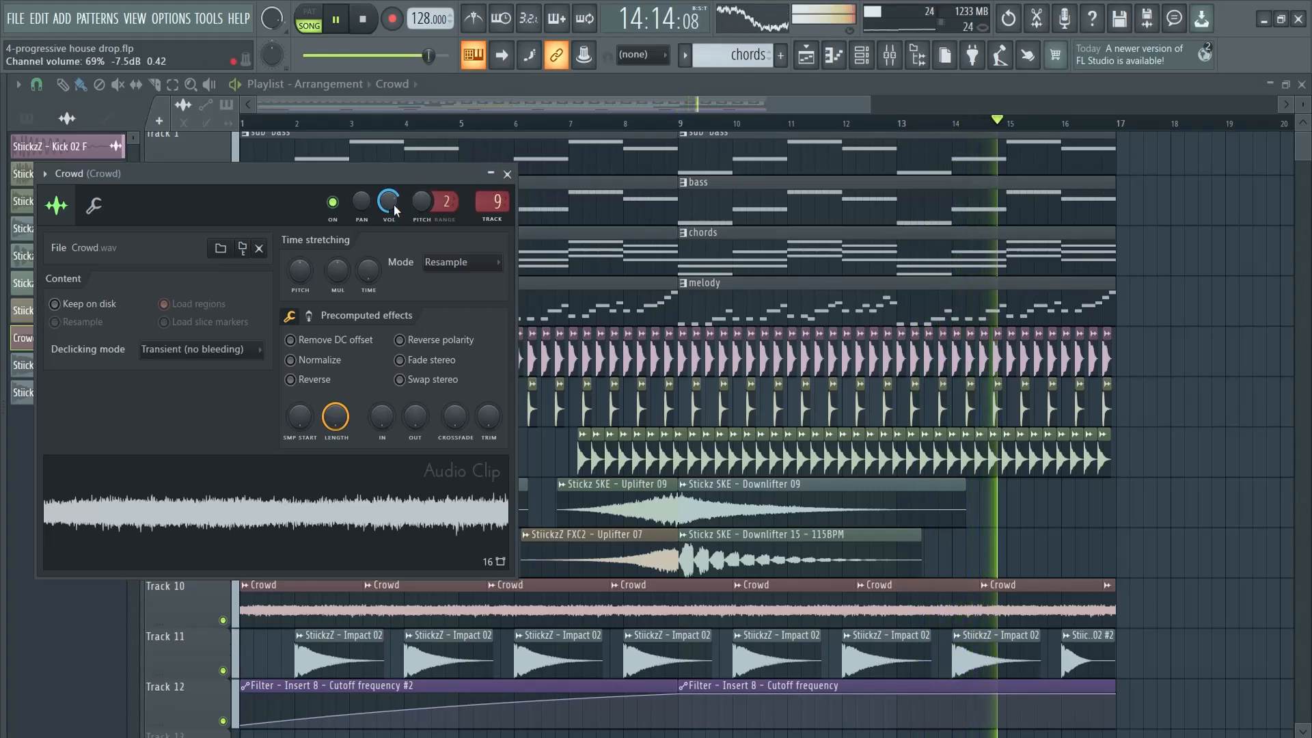
{"action": "left_click", "coordinate": [507, 175]}
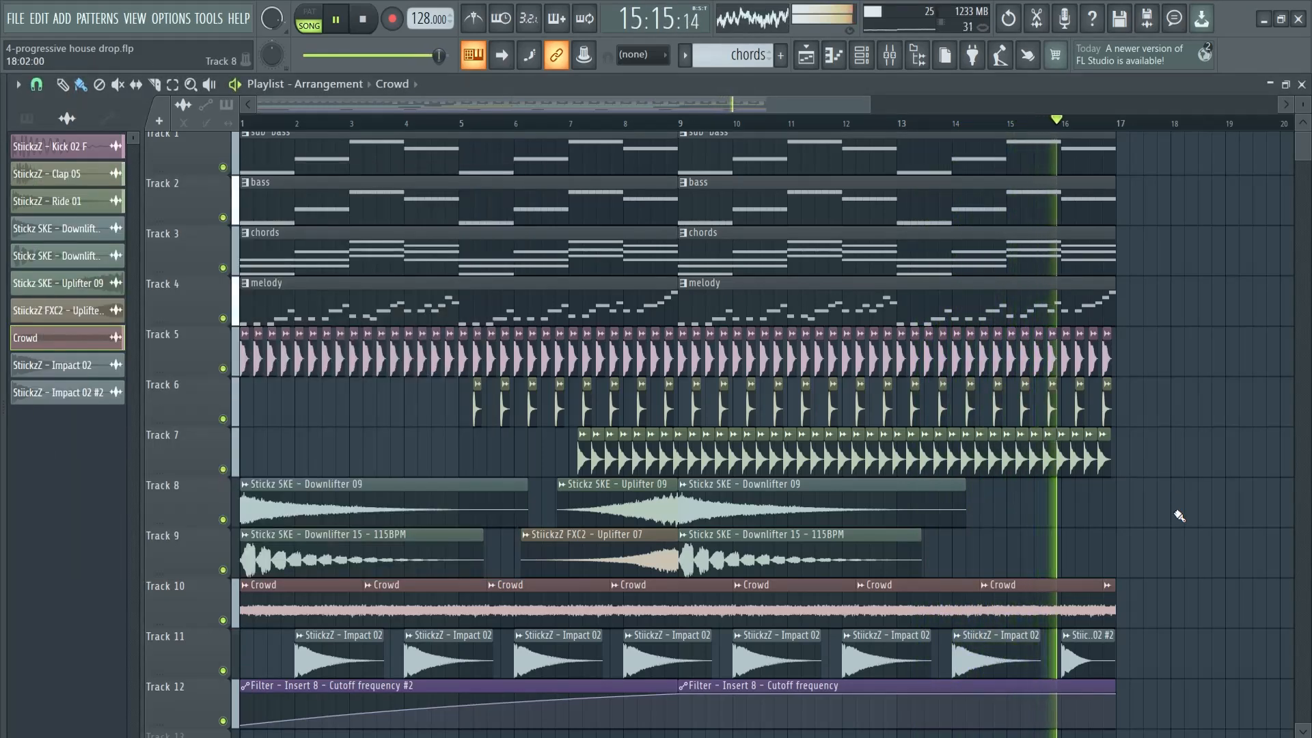
{"action": "key", "text": "space"}
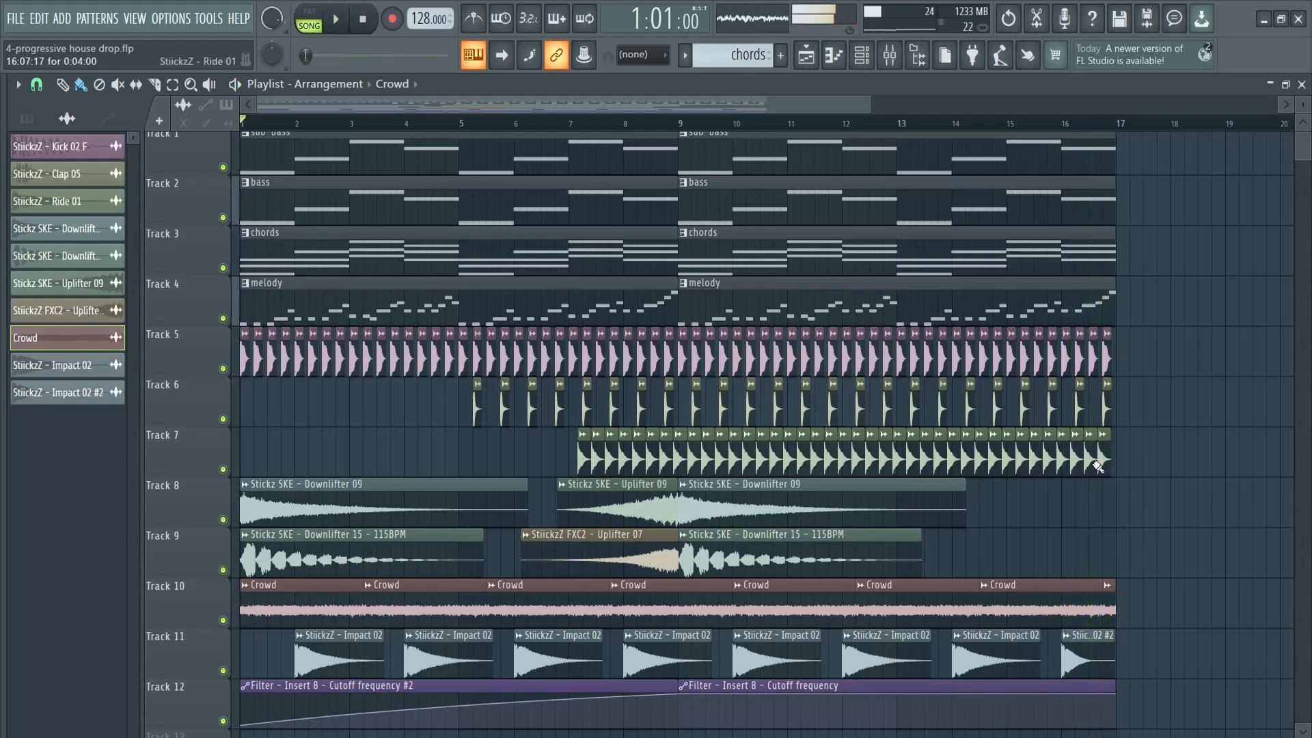
{"action": "scroll", "coordinate": [608, 661], "scroll_direction": "up", "scroll_amount": 1}
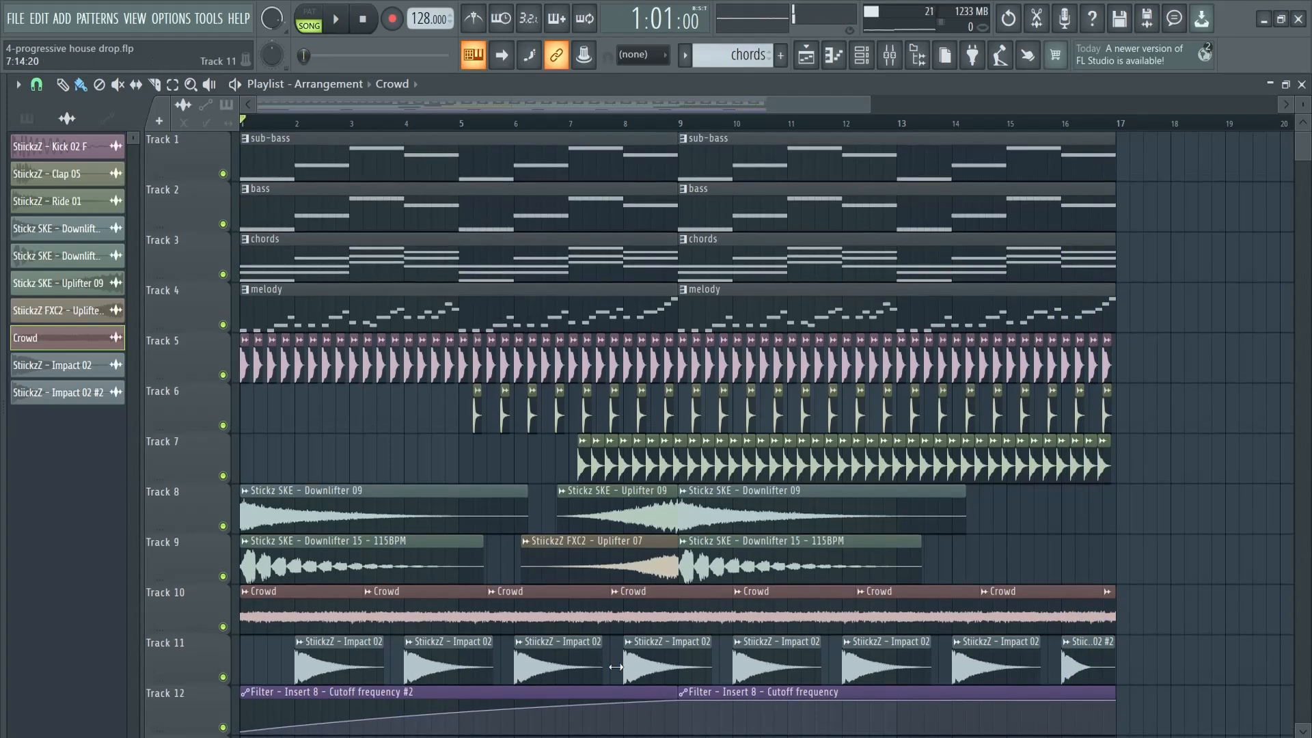
{"action": "scroll", "coordinate": [656, 532], "scroll_direction": "down", "scroll_amount": 3}
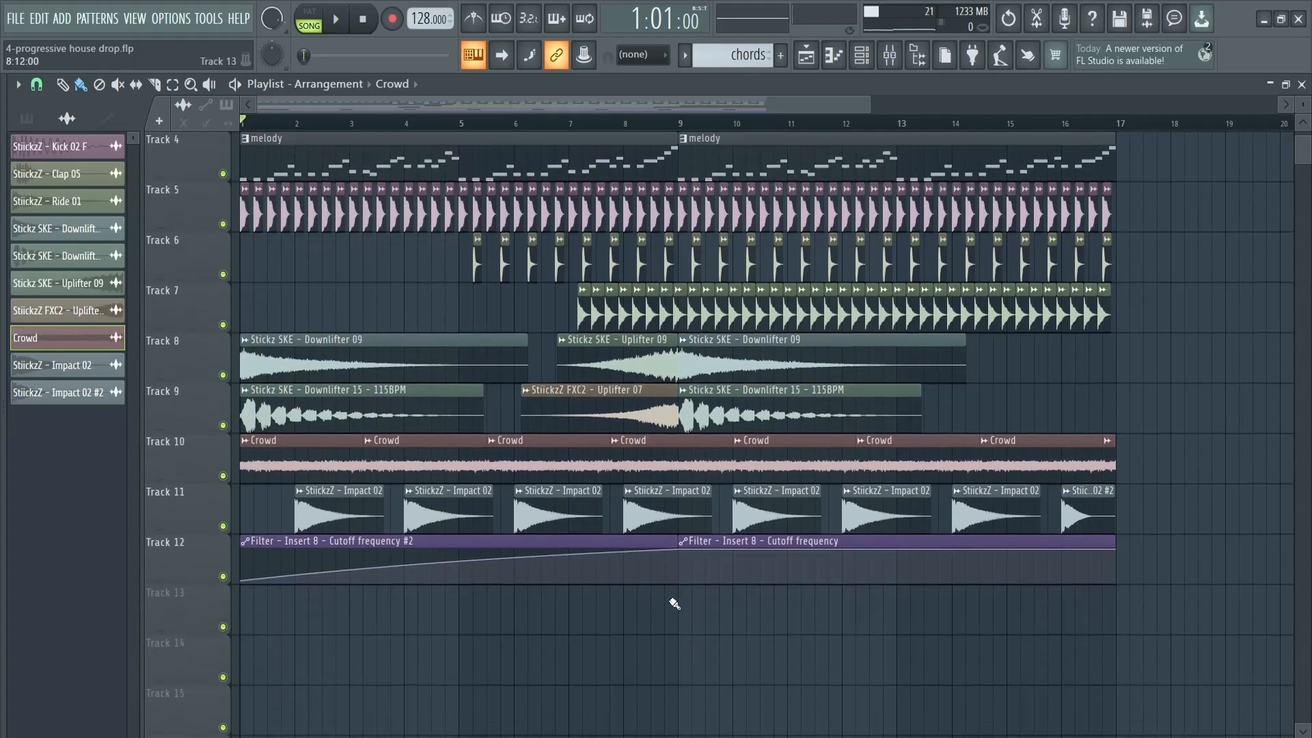
{"action": "scroll", "coordinate": [662, 606], "scroll_direction": "up", "scroll_amount": 3}
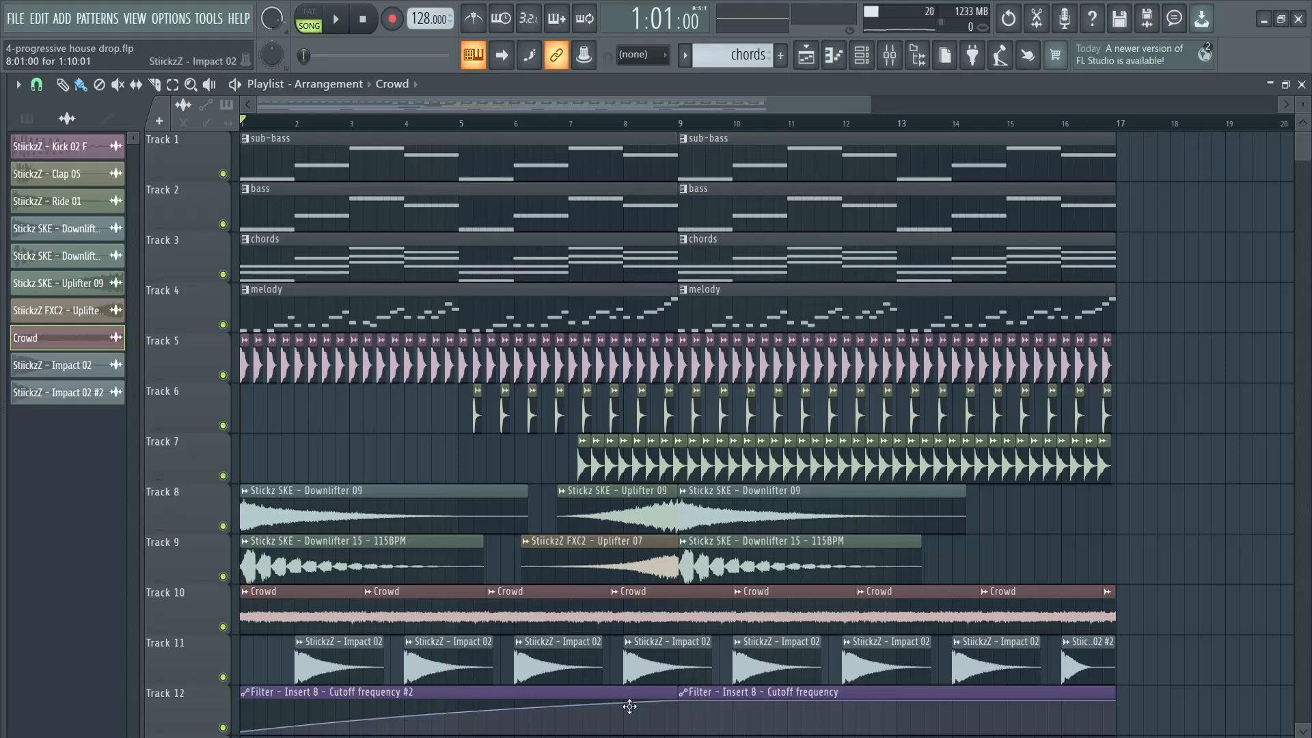
{"action": "scroll", "coordinate": [1078, 647], "scroll_direction": "down", "scroll_amount": 3}
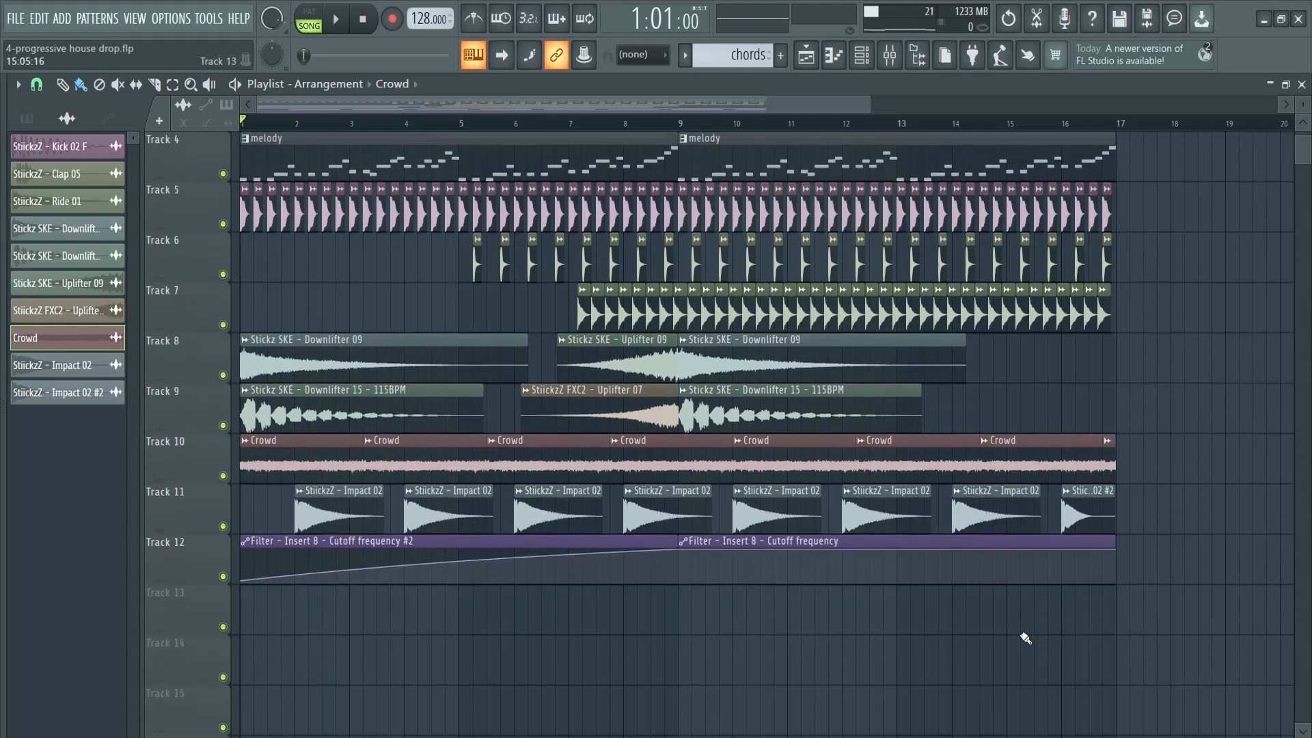
{"action": "scroll", "coordinate": [1115, 608], "scroll_direction": "up", "scroll_amount": 3}
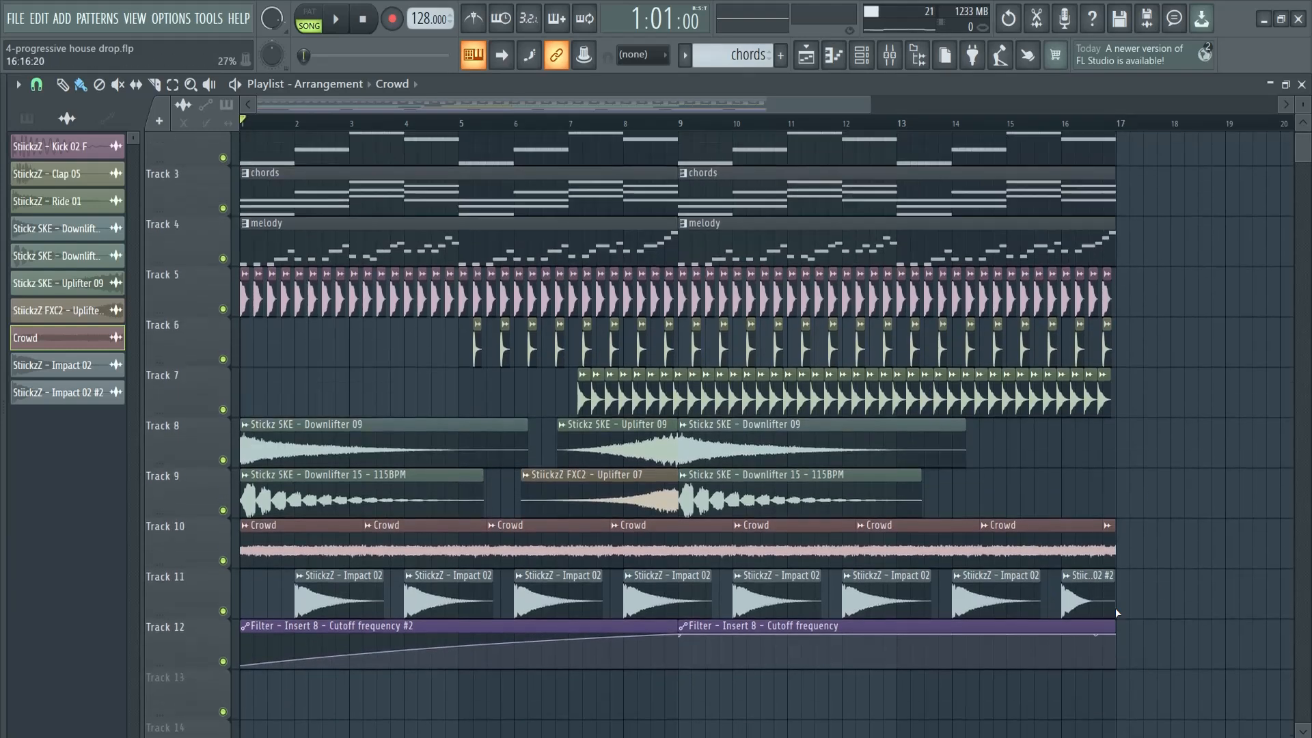